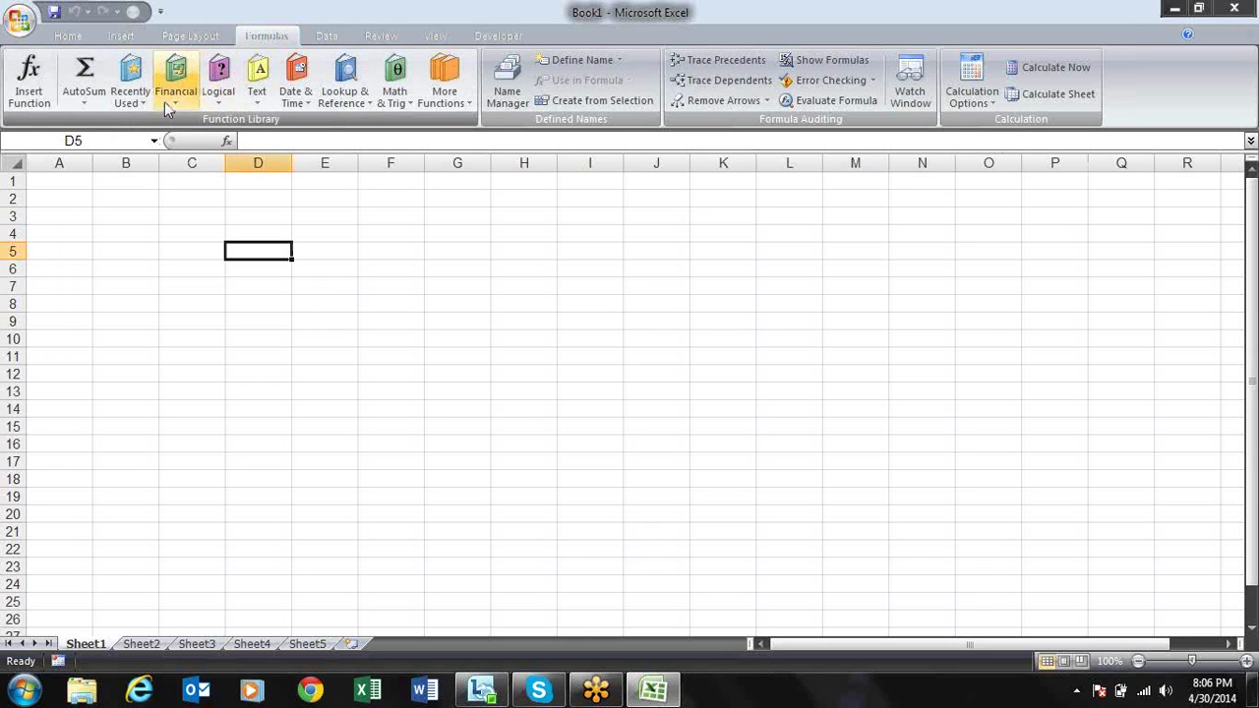
Step: Browse the Logical, Text and Financial function lists without inserting anything
left_click(222, 98)
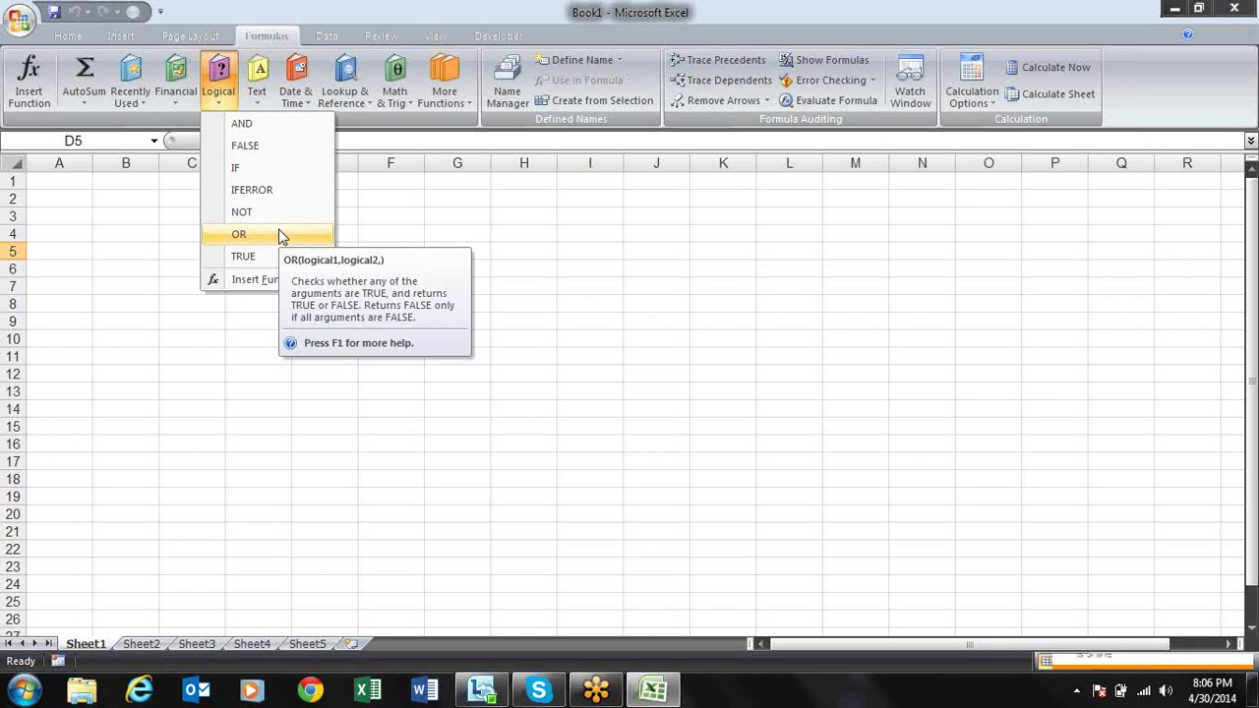
left_click(482, 192)
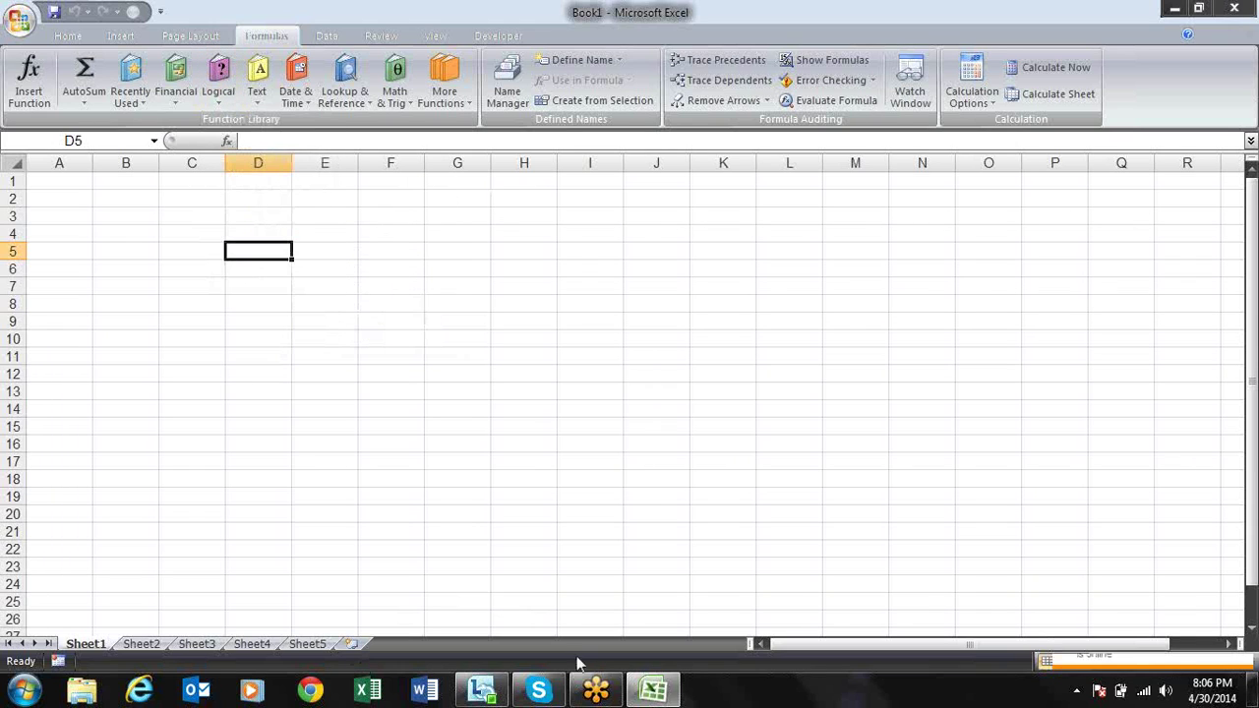
left_click(595, 688)
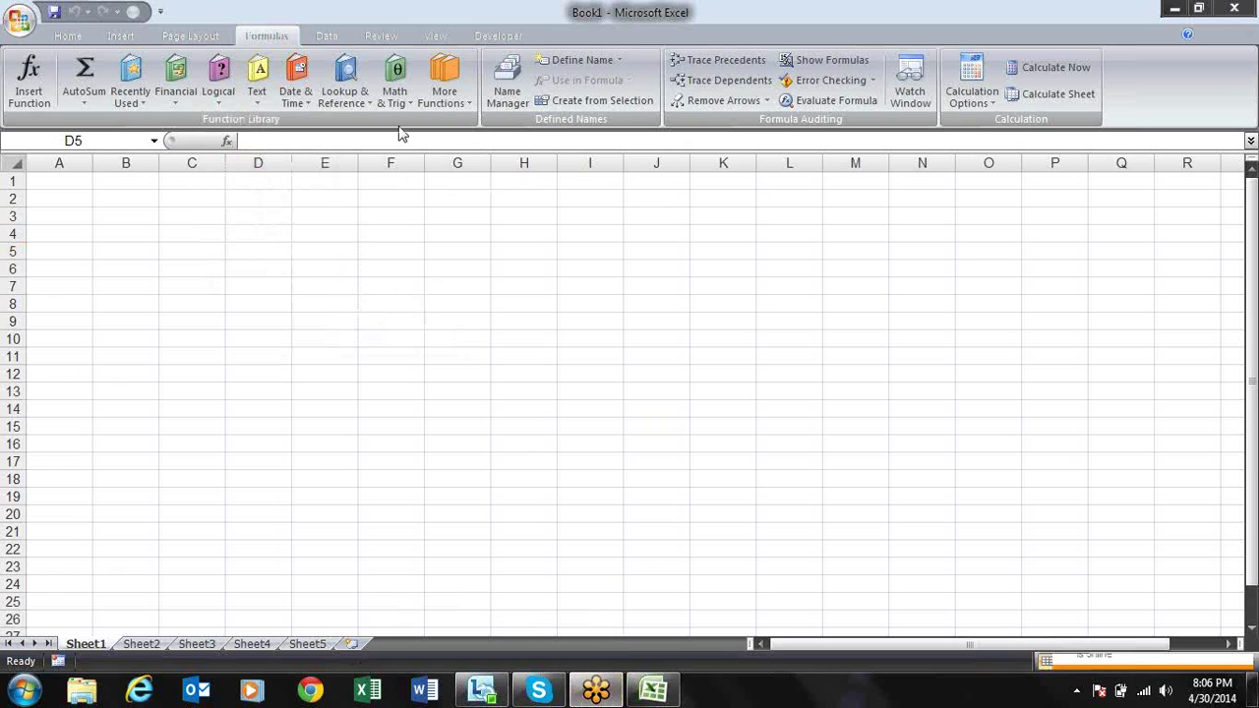
left_click(257, 79)
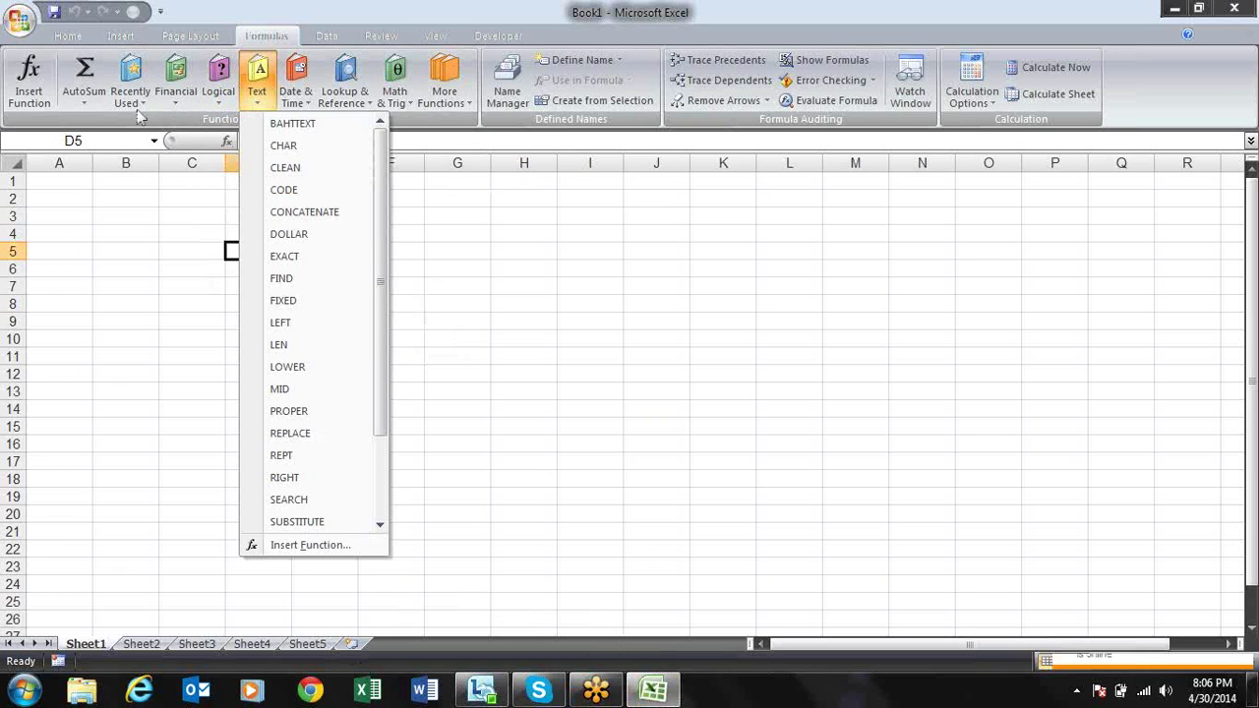
left_click(175, 83)
left_click(233, 99)
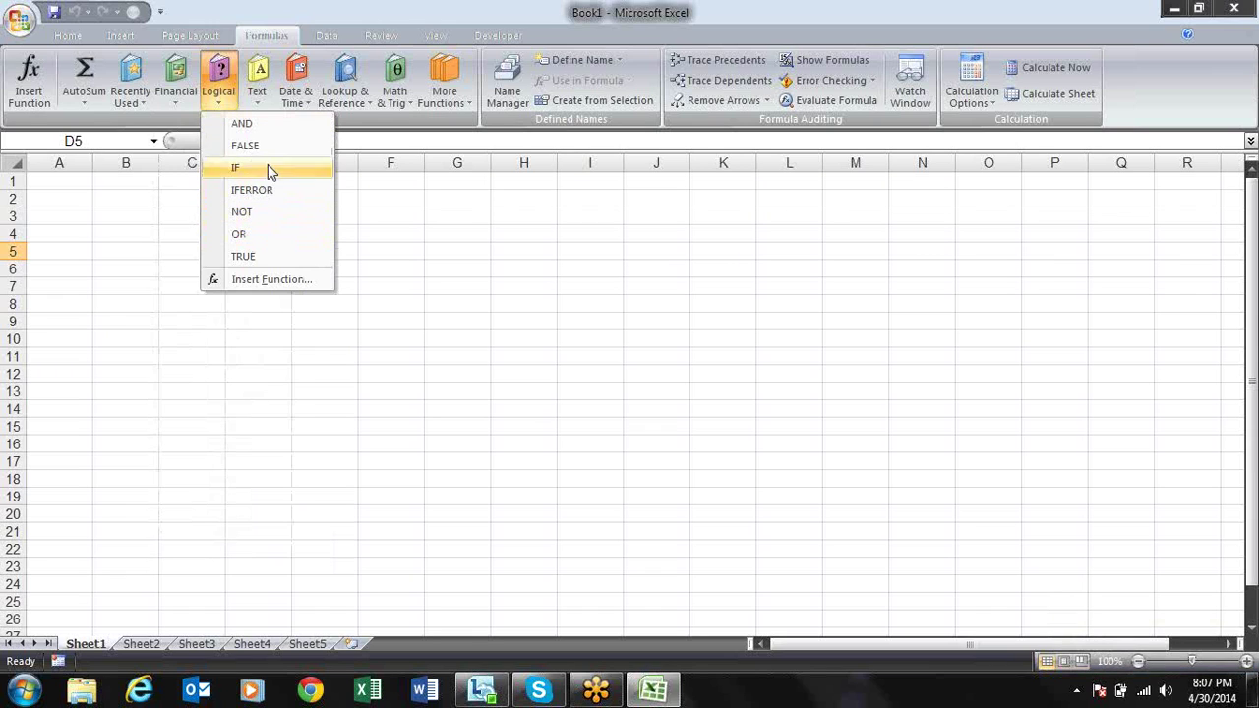
left_click(157, 240)
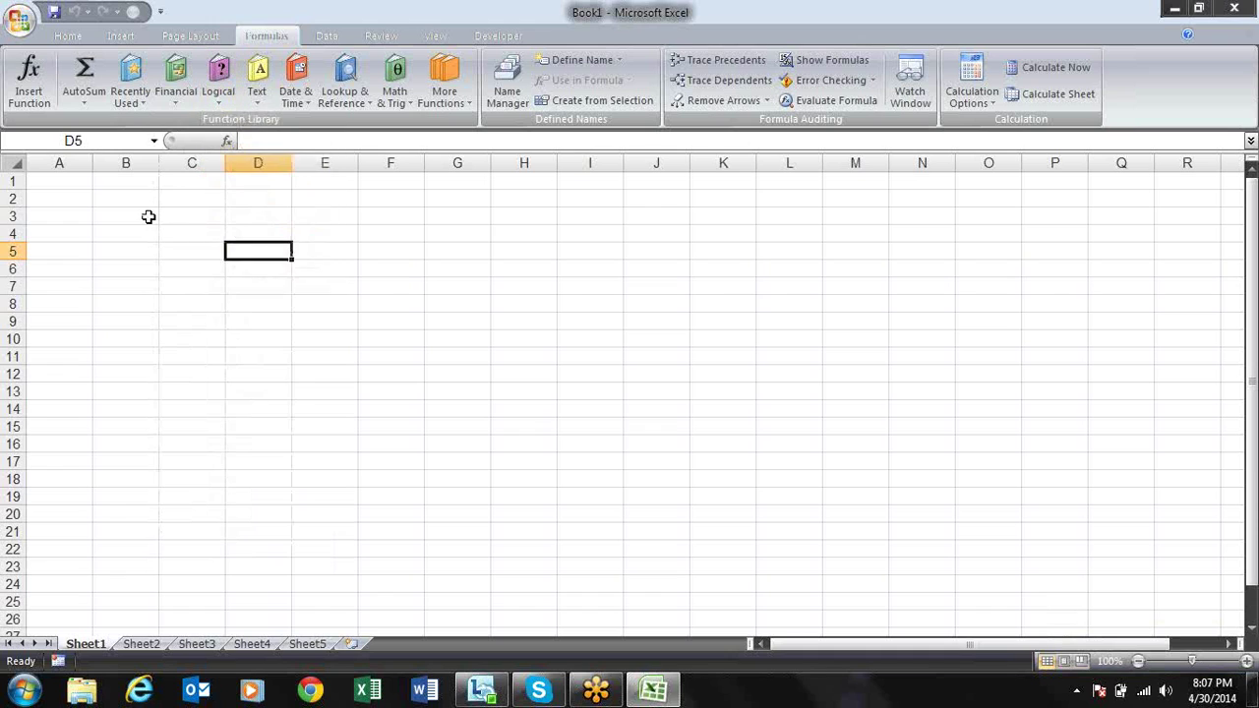
Step: Enter TRUE in B3 and FALSE in B4
left_click(148, 216)
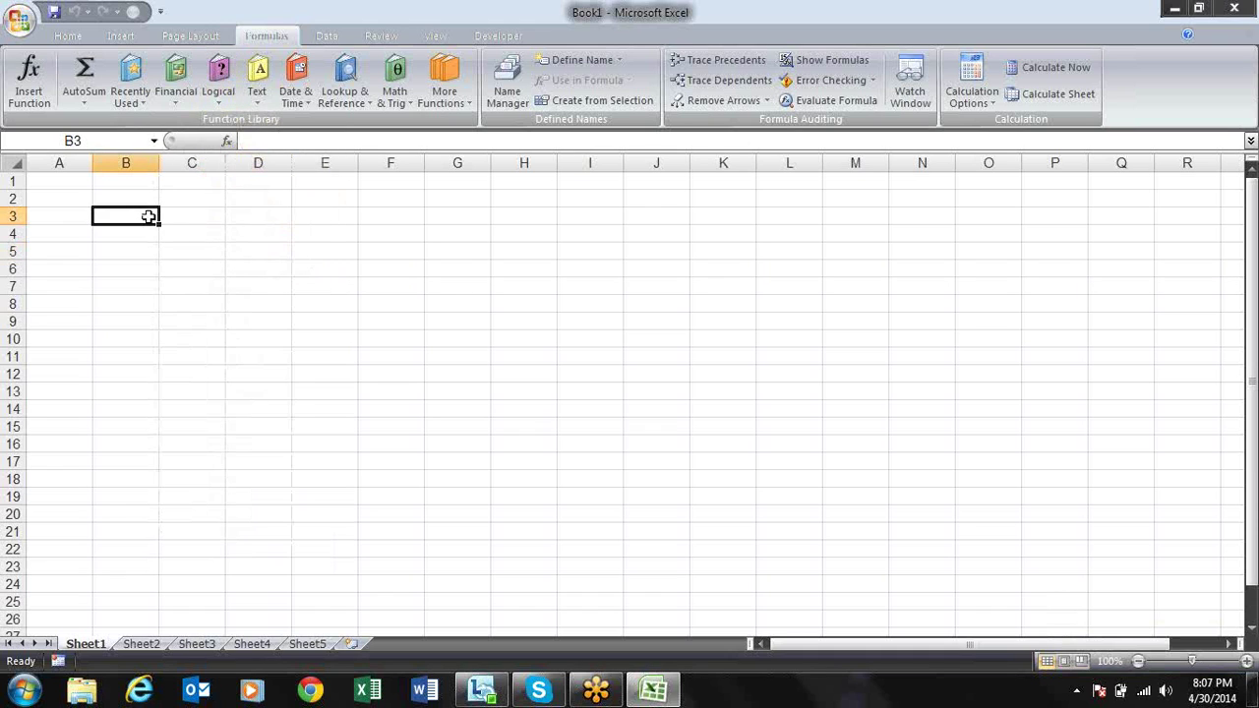
type("True")
key("Return")
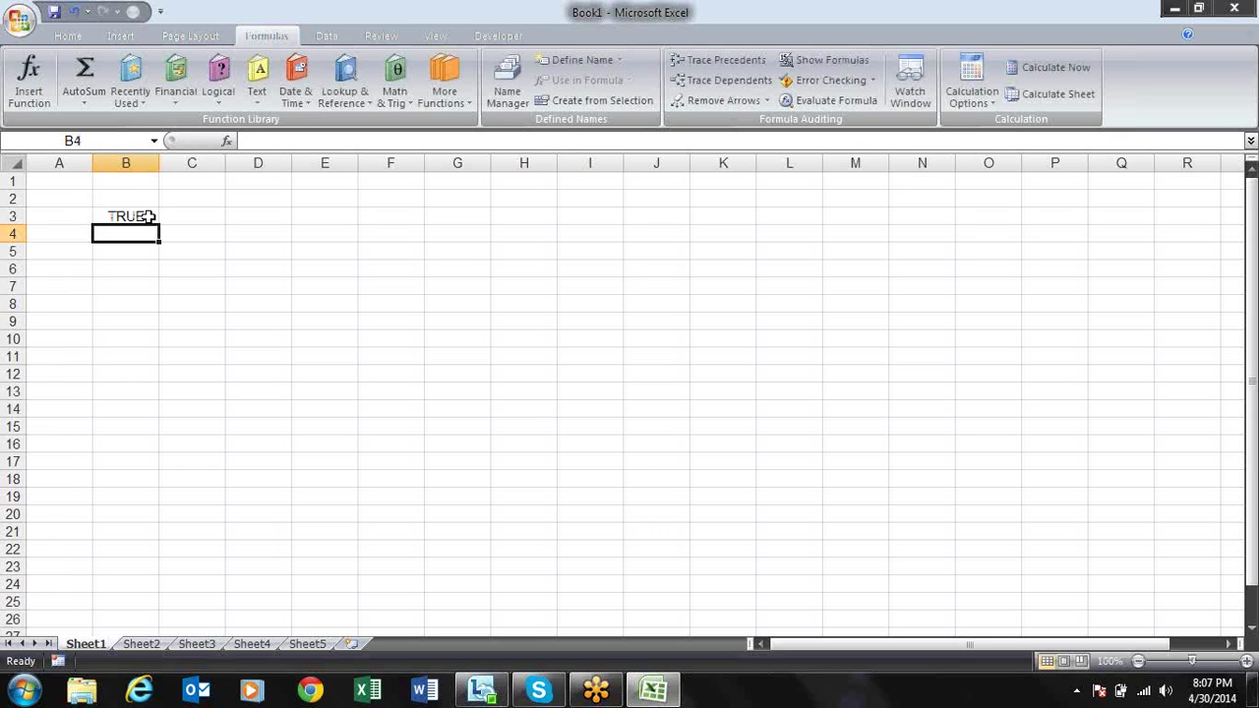
type("False")
key("Return")
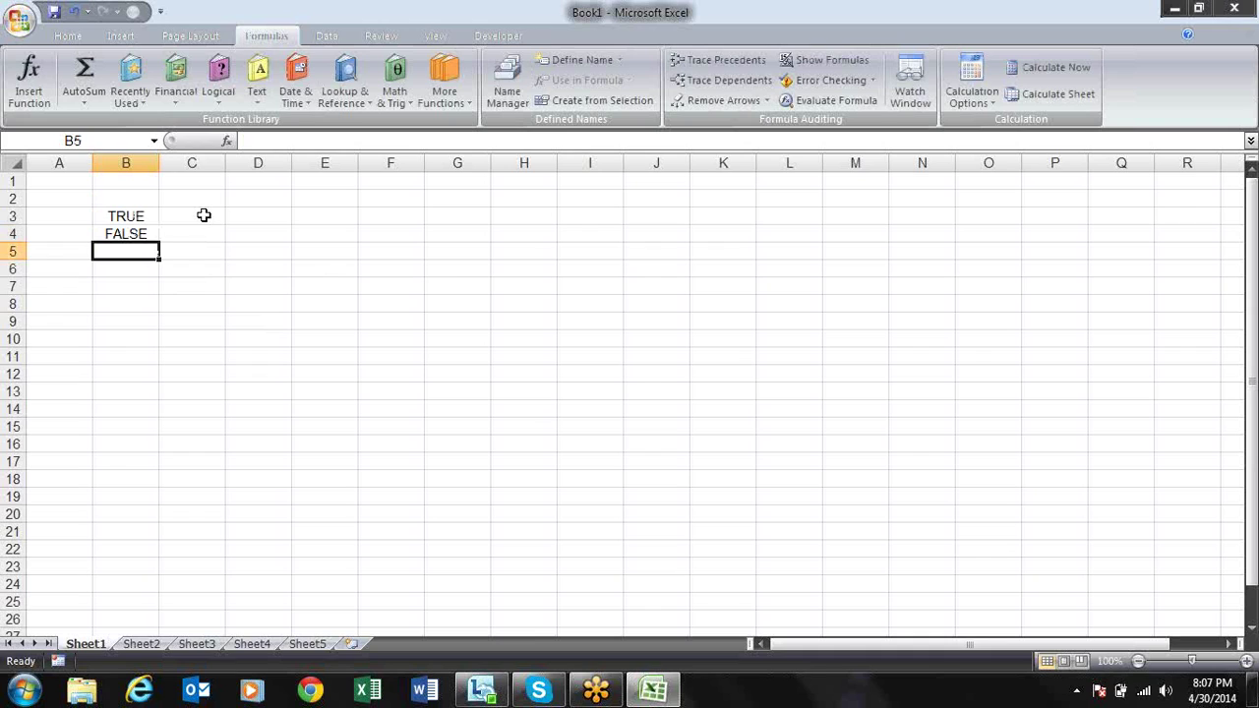
Step: Enter a sample name in C3, correcting a mistyped letter
left_click(204, 216)
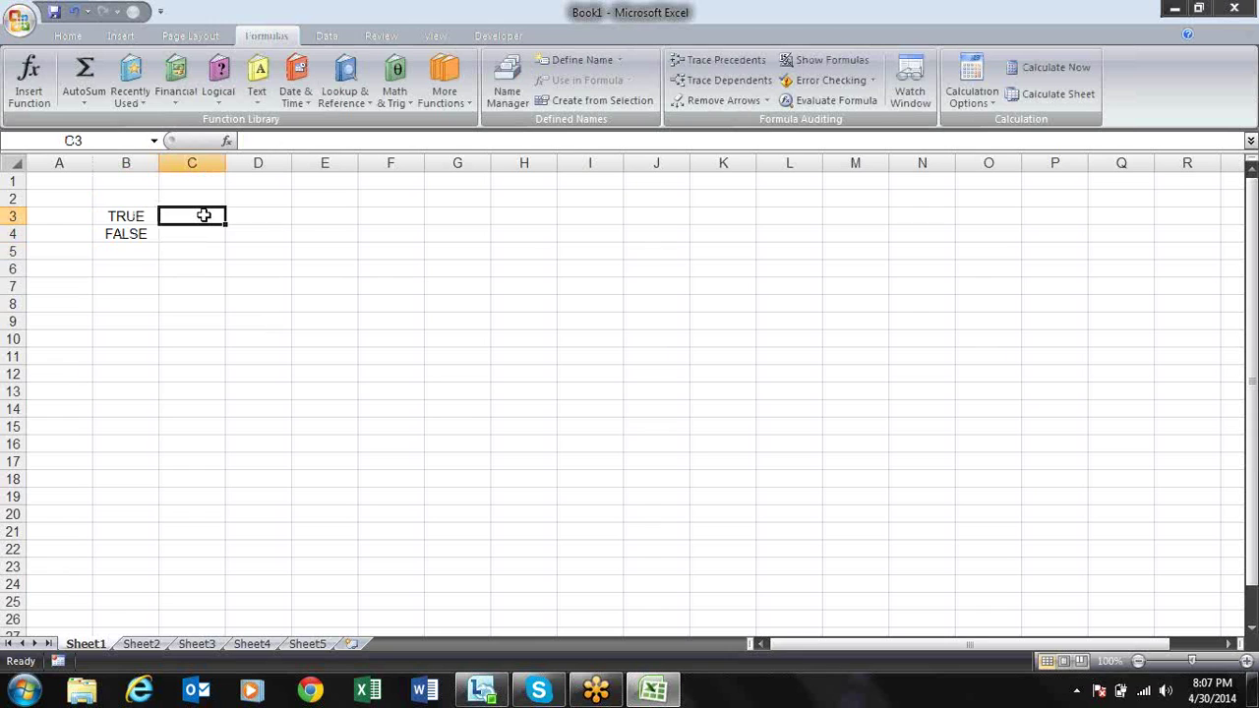
type("sanc")
key("BackSpace")
type("deep")
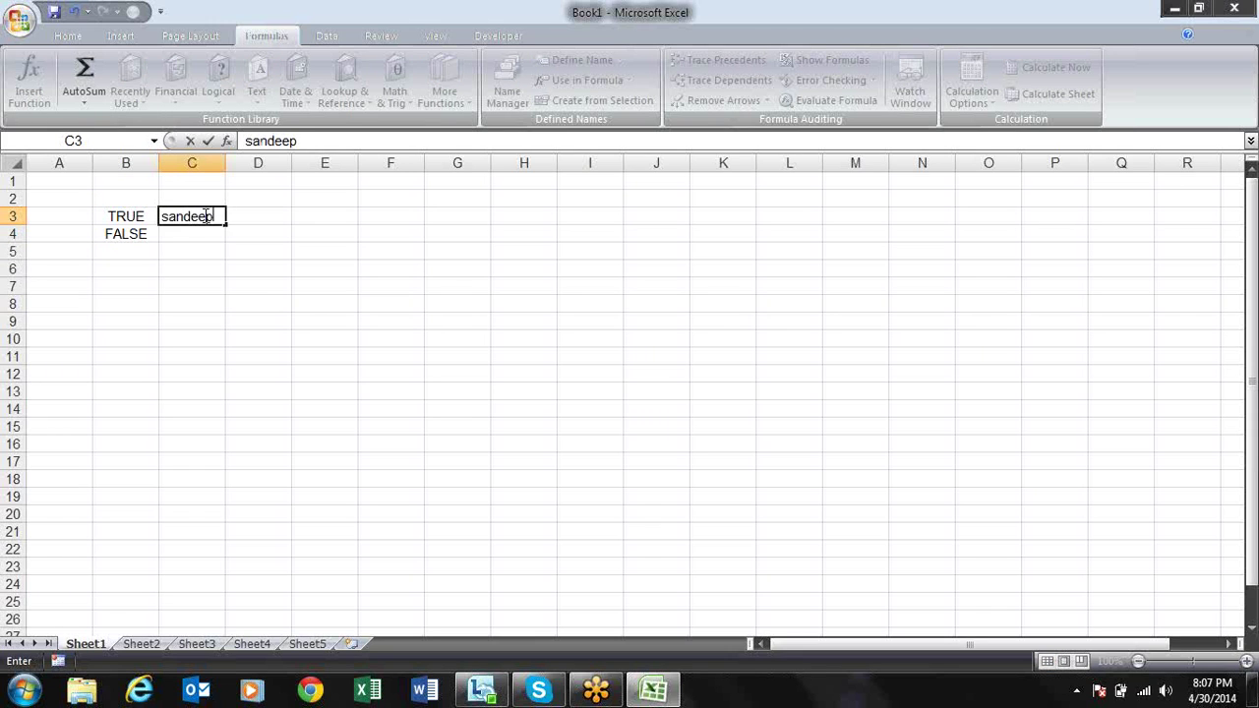
key("Page_Down")
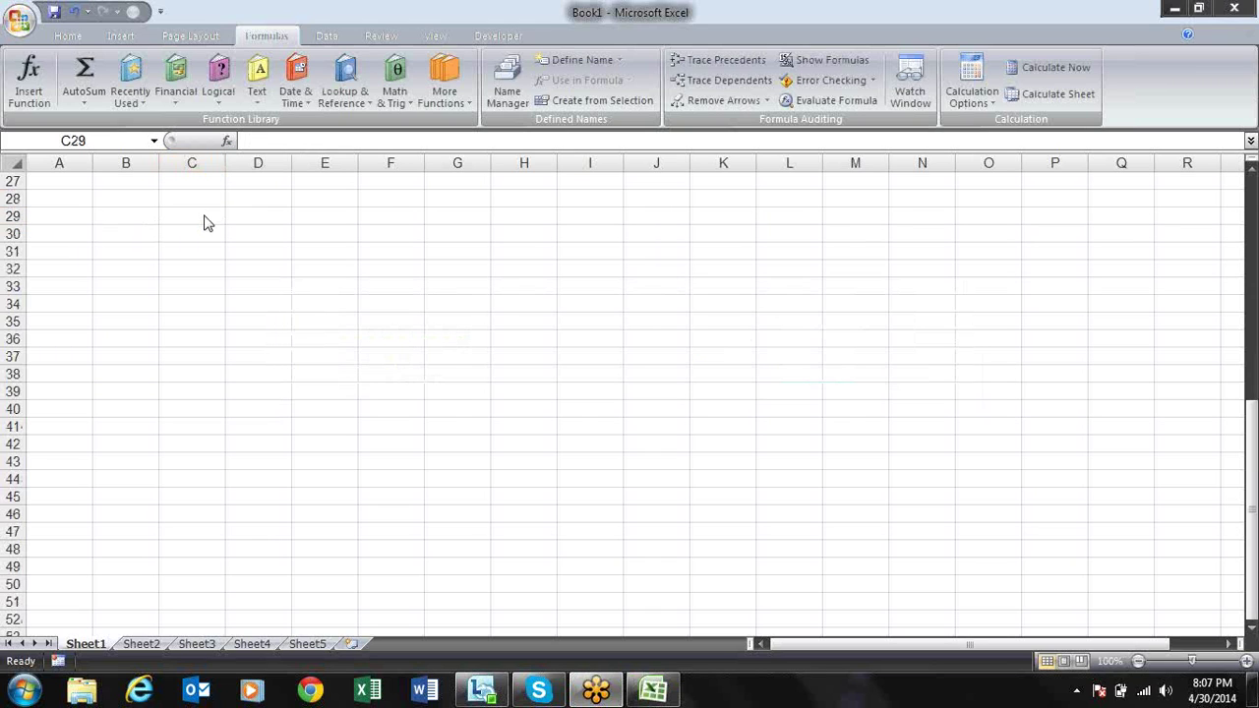
left_click(203, 215)
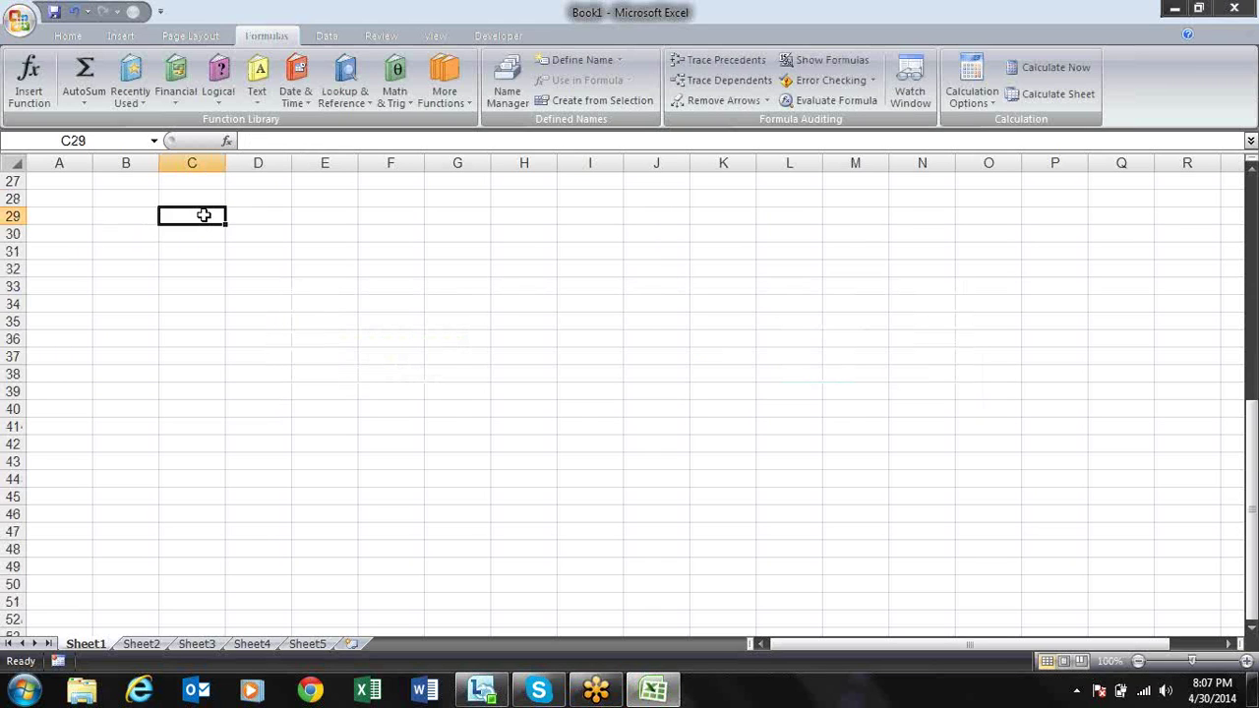
key("Page_Up")
key("Page_Up")
left_click(203, 216)
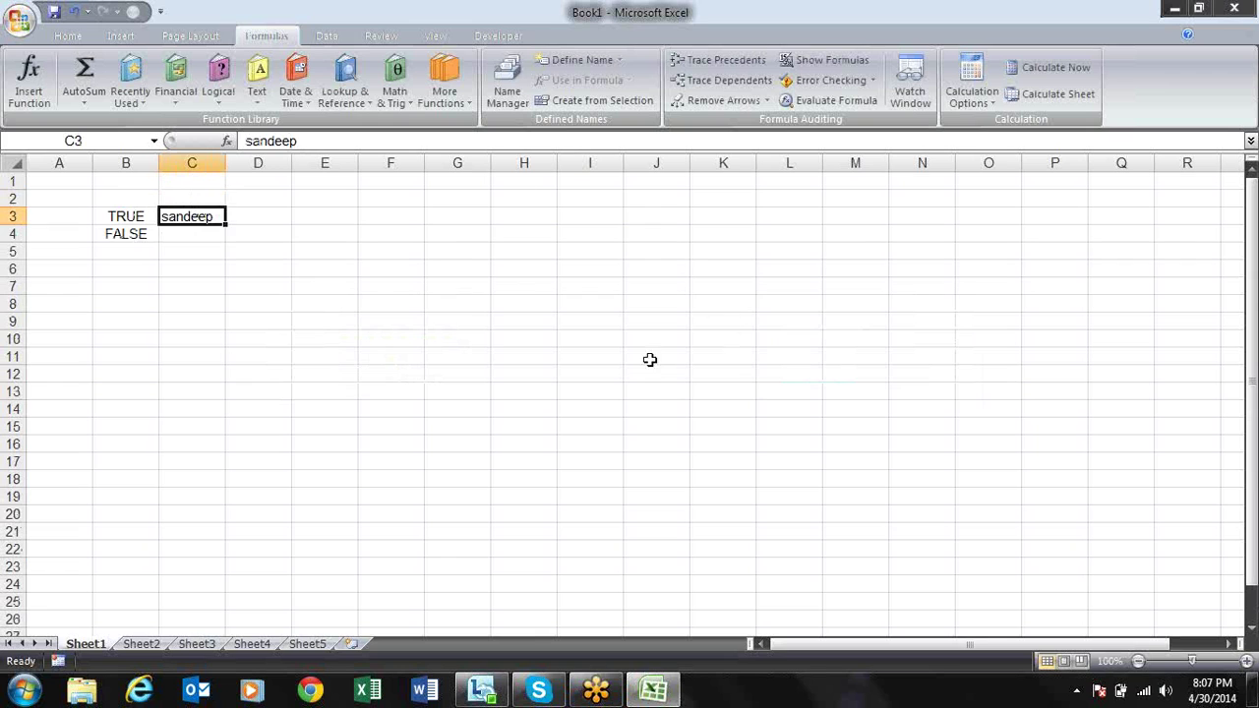
Step: Enter 12, 23, 23 and 434 down D3:D6
key("Right")
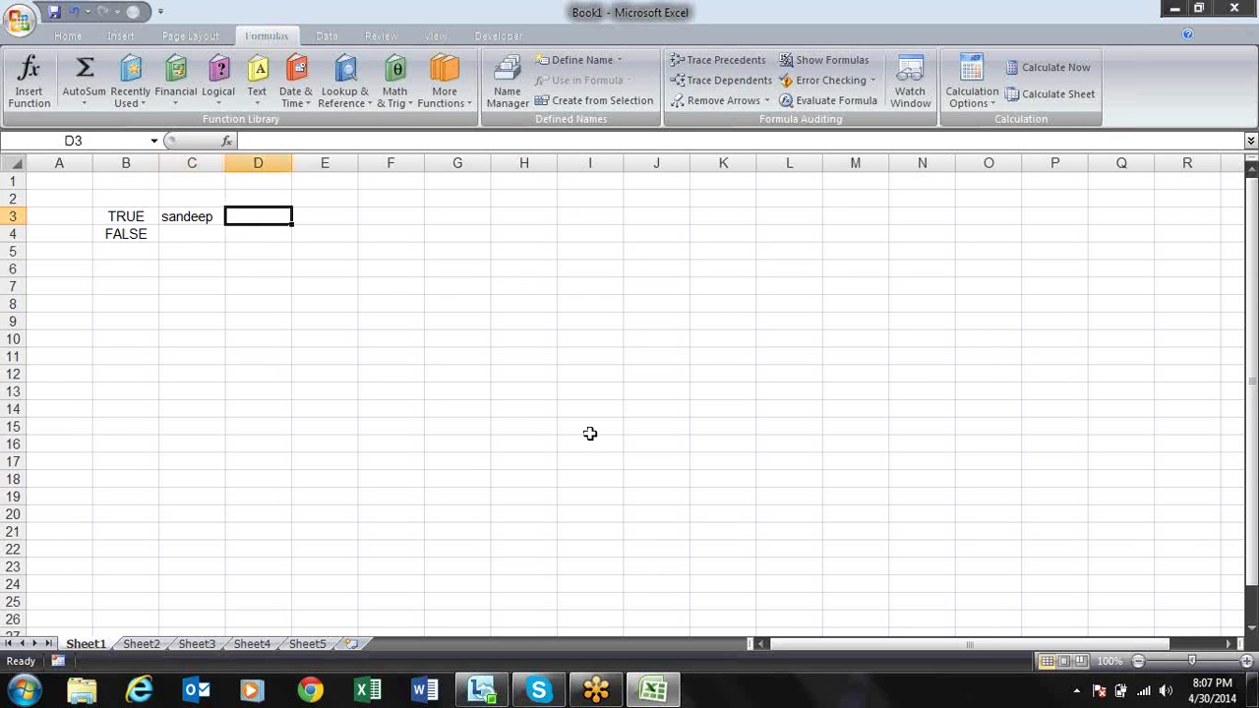
type("12")
key("Return")
type("23")
key("Return")
type("23")
key("Return")
type("434")
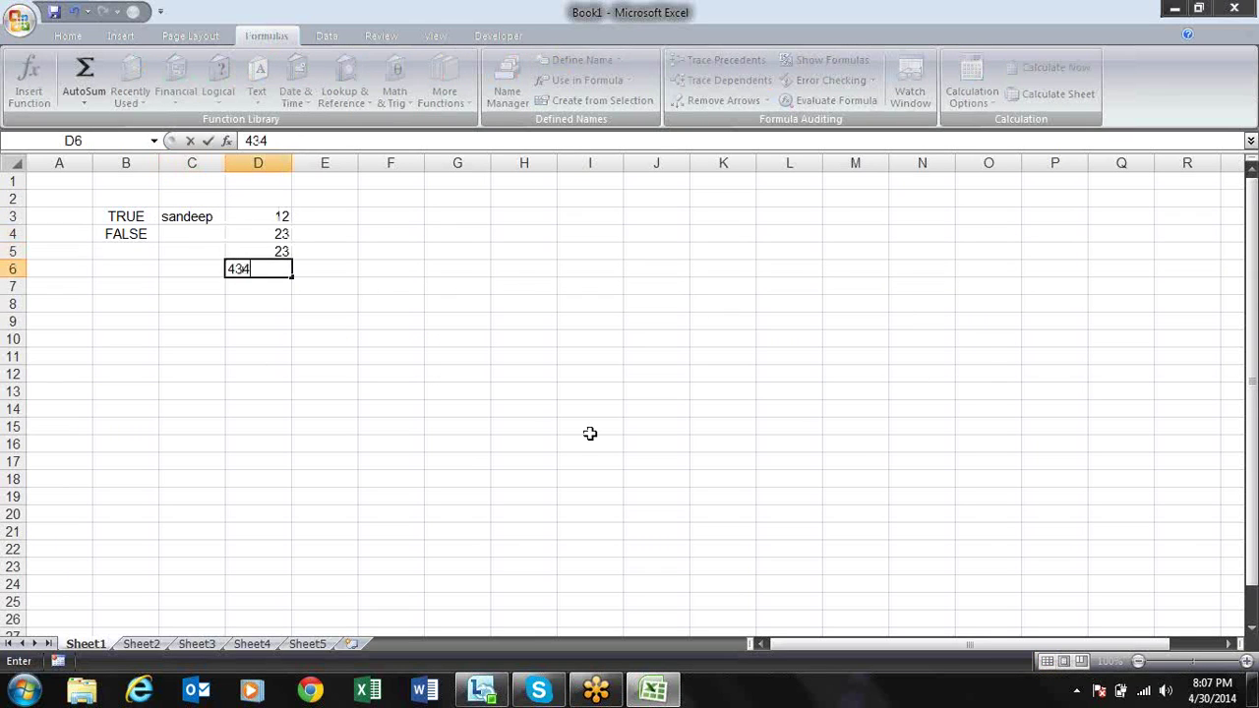
key("Return")
key("Up")
key("Up")
key("Up")
key("Up")
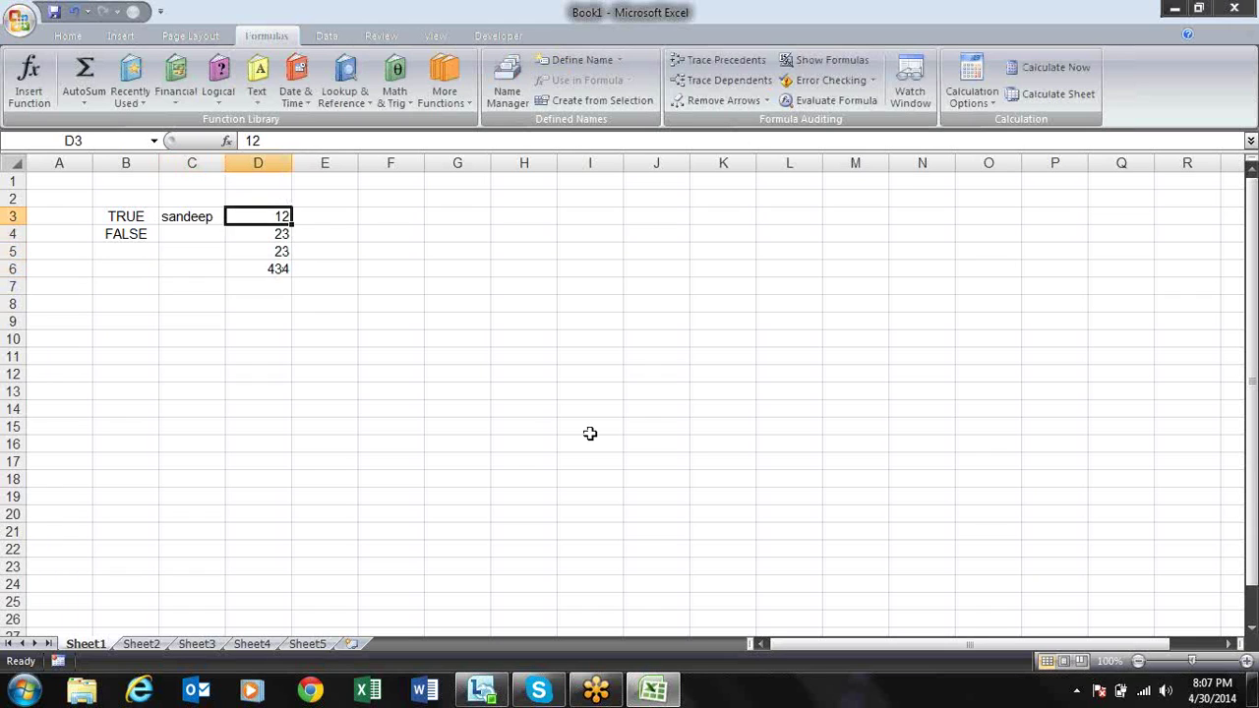
Step: Move back to B3 and compare the TRUE and FALSE cells
key("Left")
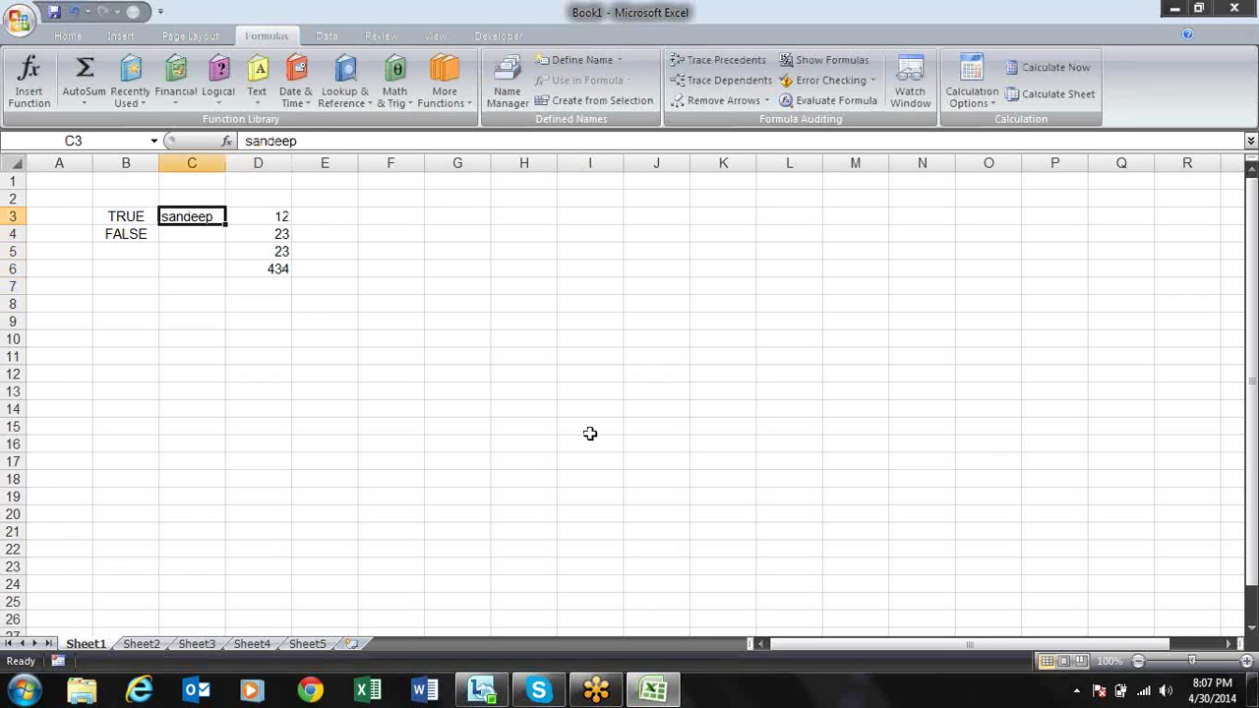
key("Left")
key("Down")
key("Up")
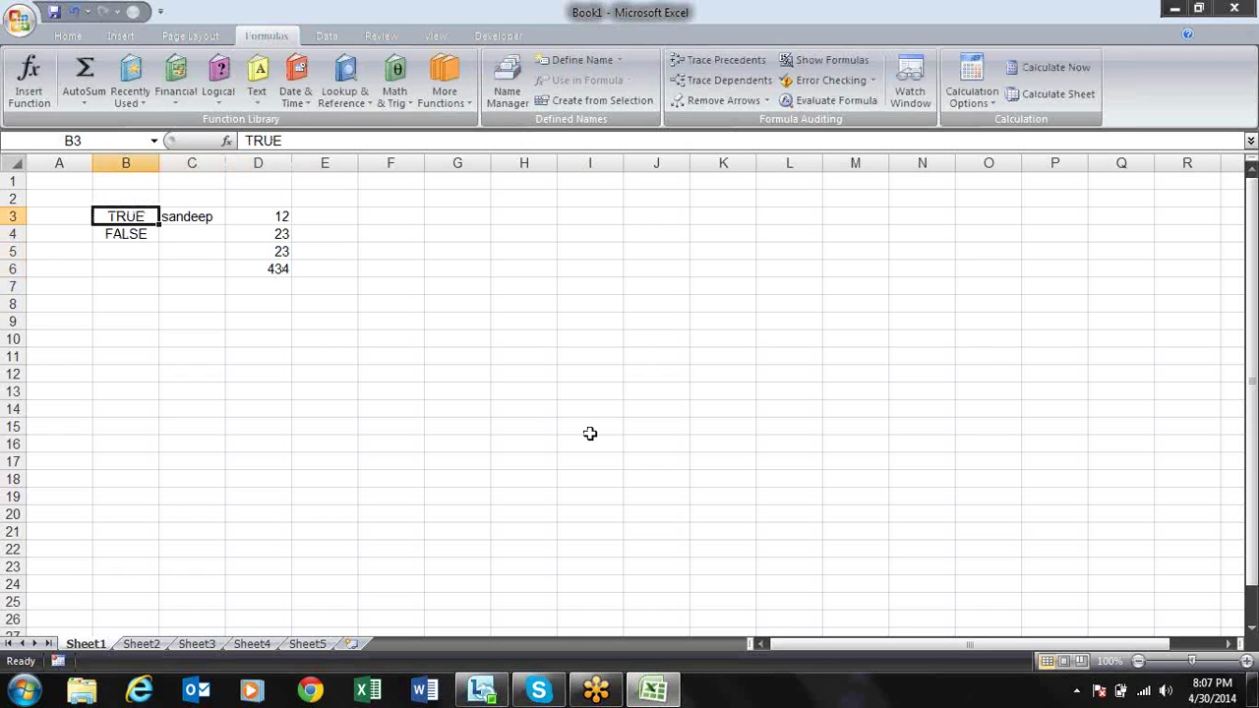
key("Down")
key("Up")
key("Down")
key("Up")
Step: Enter 1 in A3 and 0 in A4
key("Left")
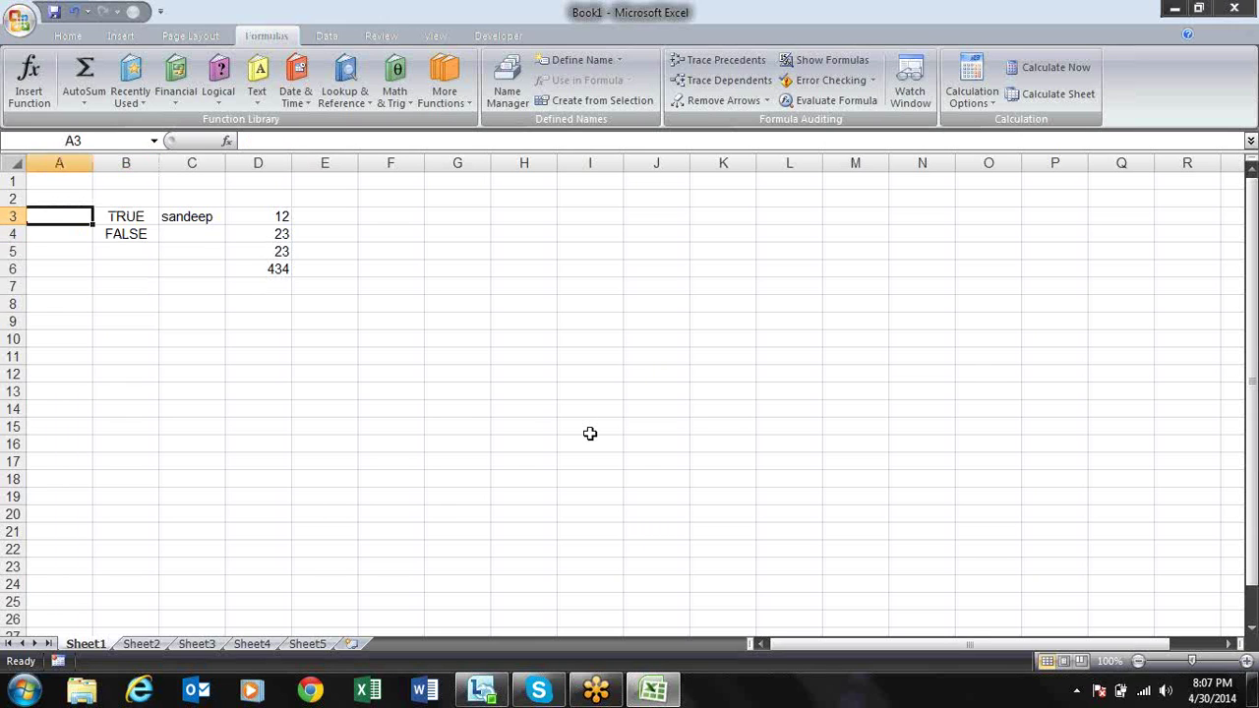
type("1")
key("Return")
type("0")
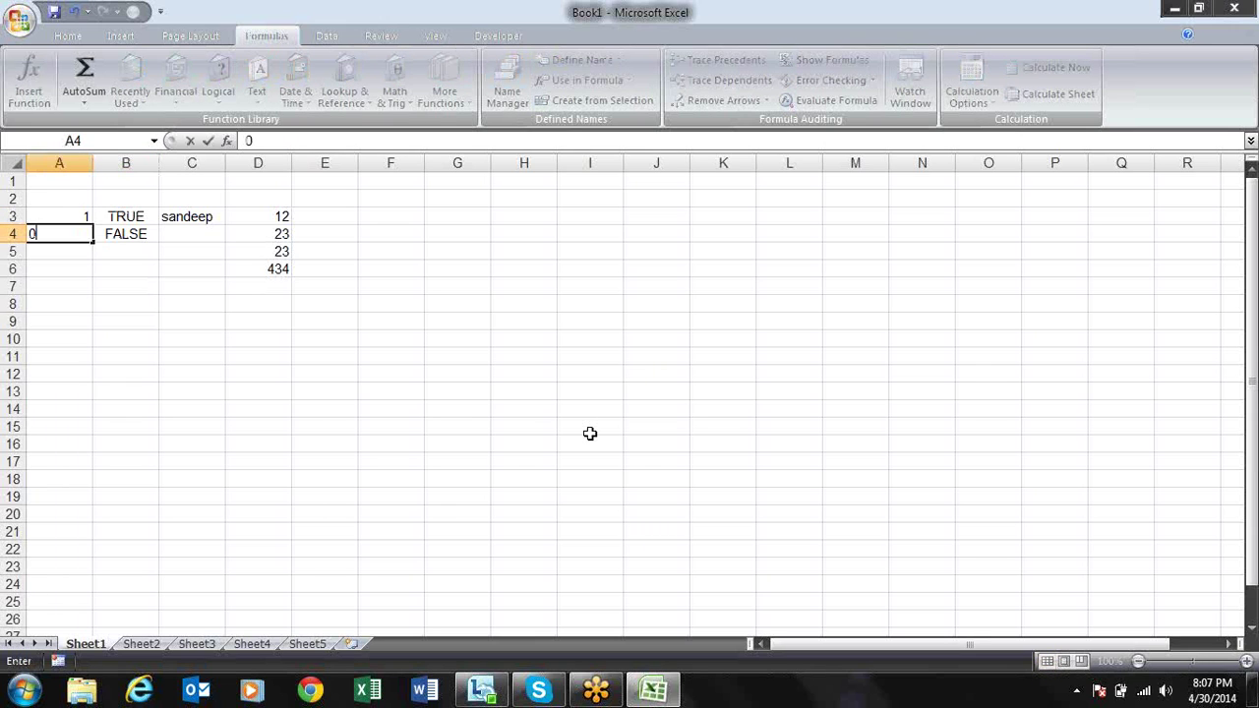
key("Return")
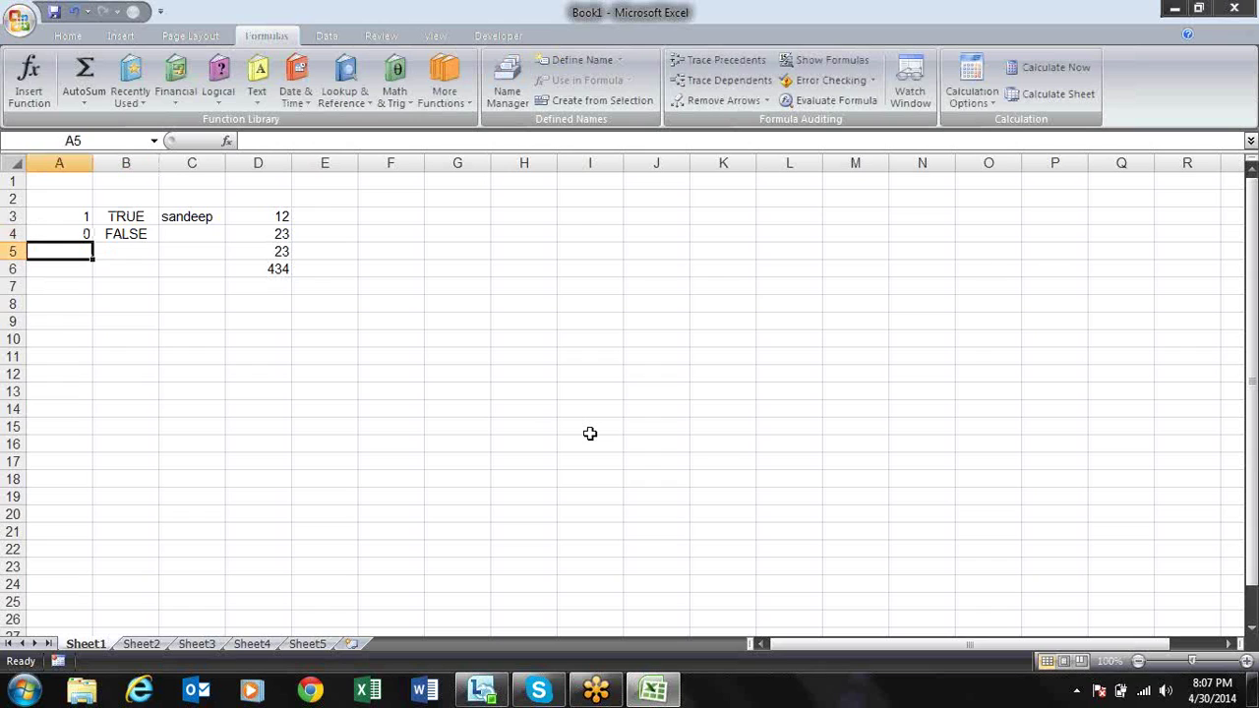
Step: Compare the 1 and 0 in column A with TRUE and FALSE in column B
key("Up")
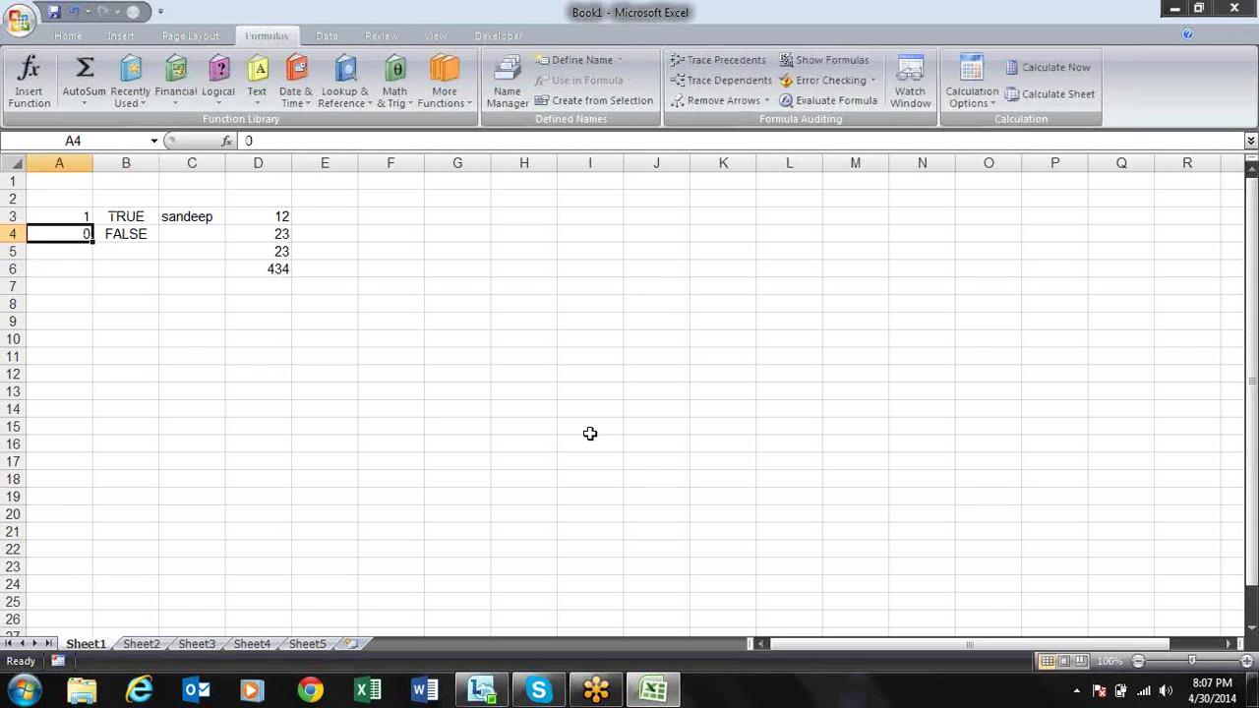
key("Up")
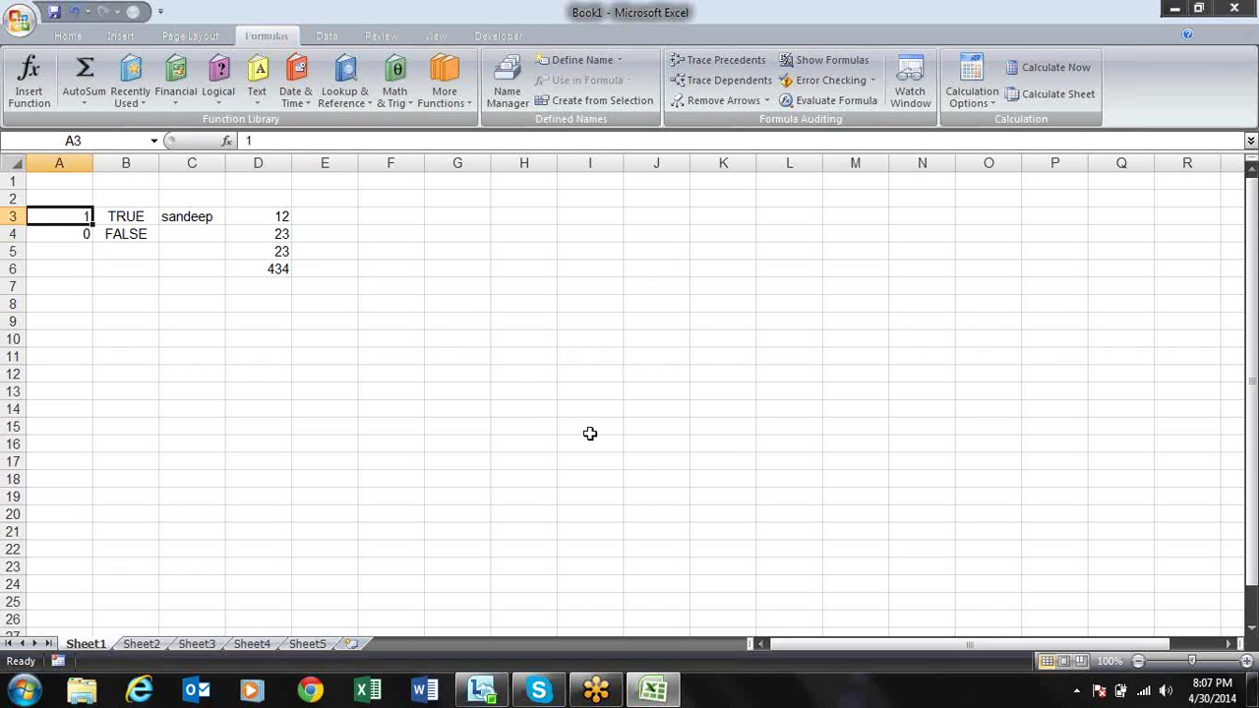
key("Right")
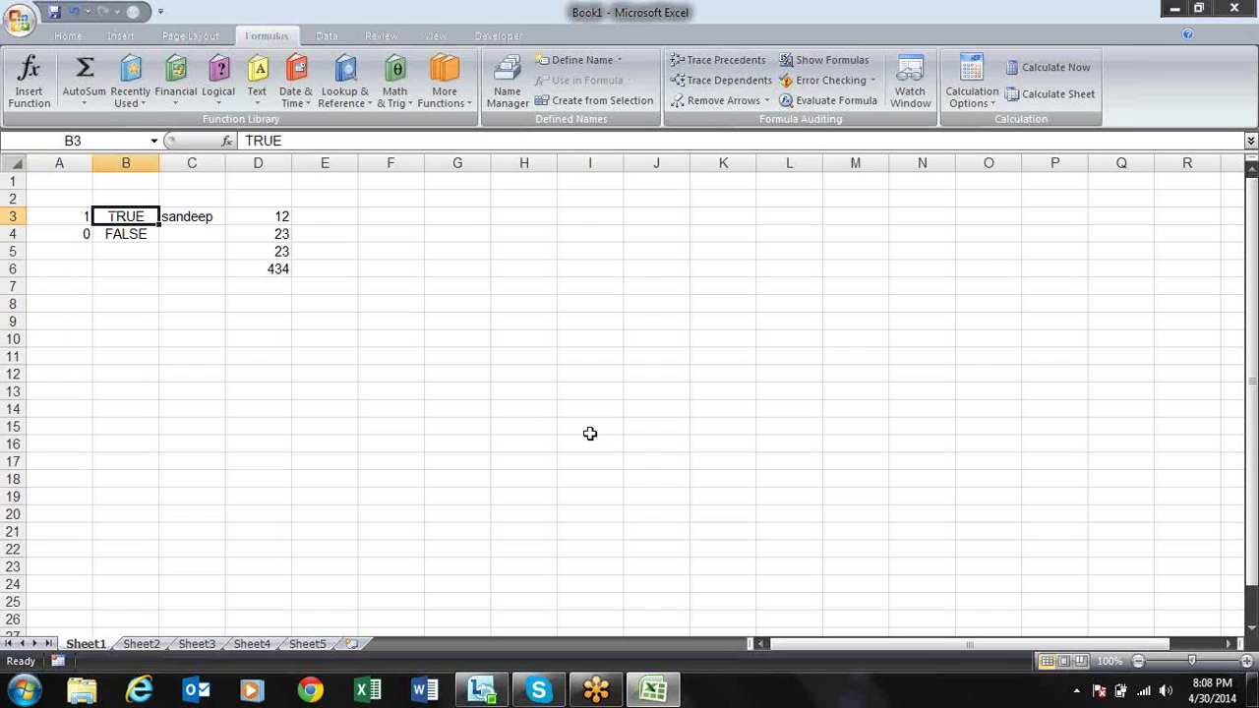
key("Left")
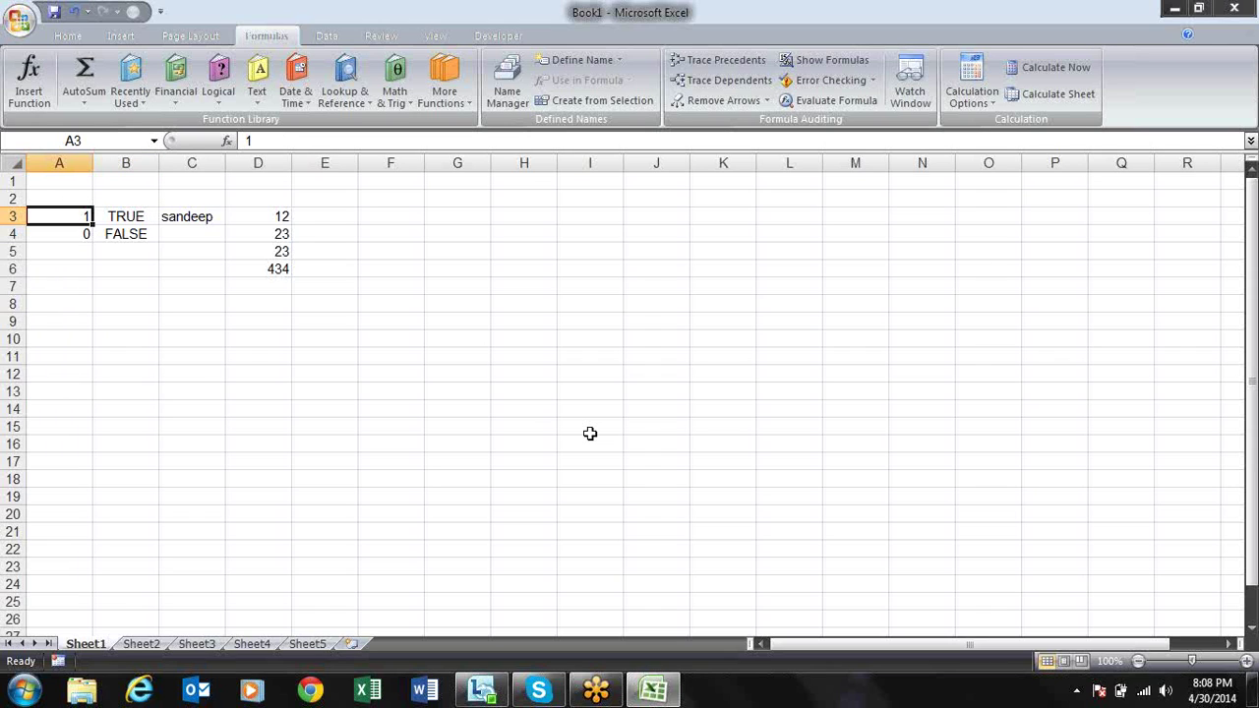
key("Right")
key("Right")
key("Right")
key("Left")
key("Left")
key("Down")
key("Down")
key("Down")
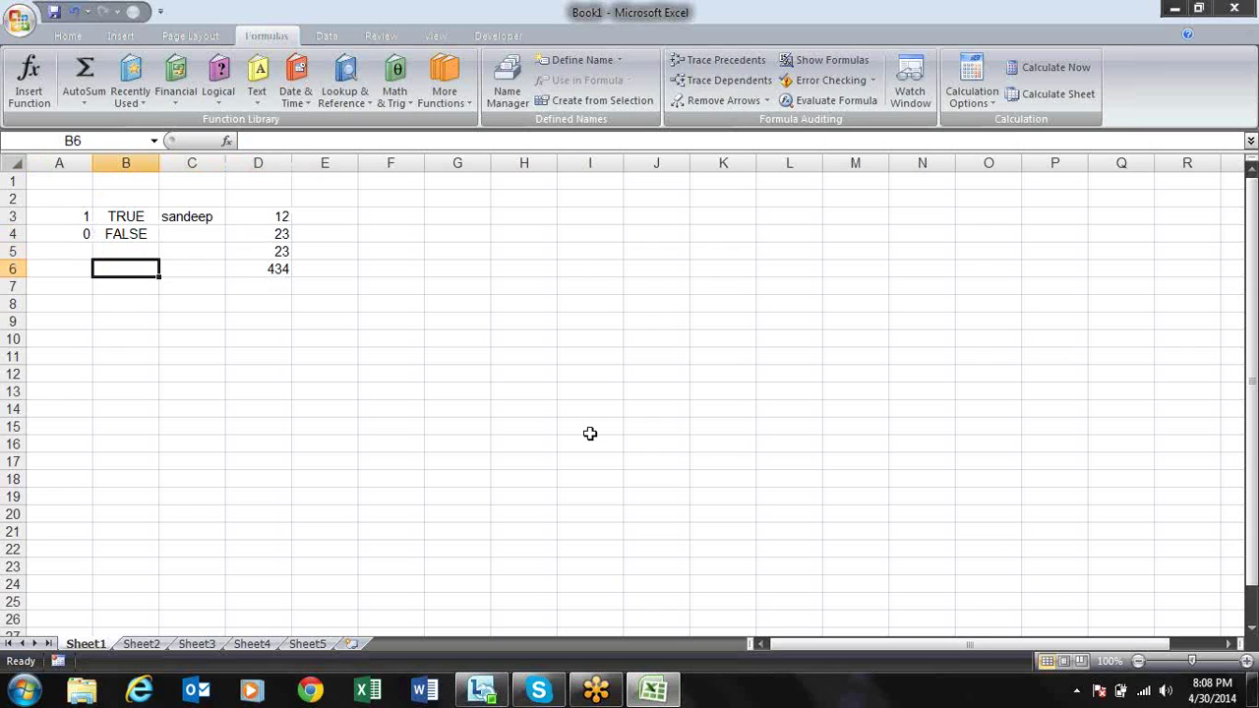
key("Up")
key("Up")
key("Up")
key("Left")
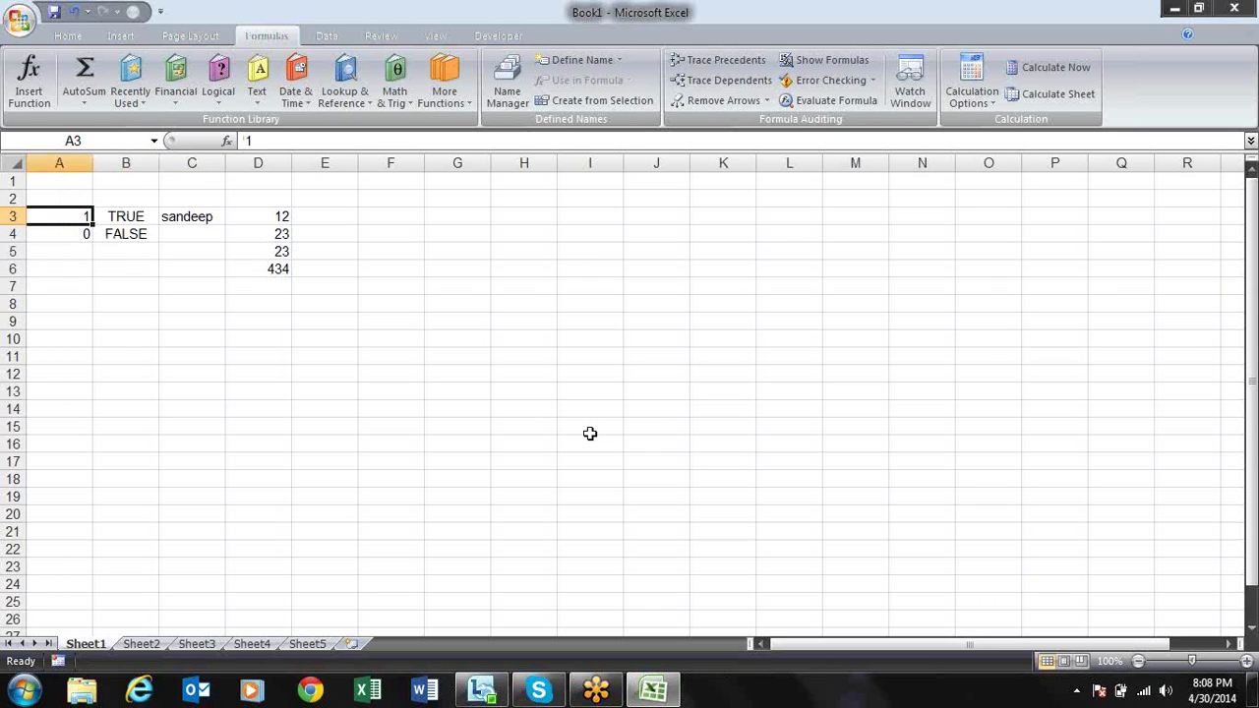
Step: Select the sample entries starting at A3 and delete them
key("shift+Right")
key("shift+Right")
key("shift+Right")
key("shift+Down")
key("shift+Down")
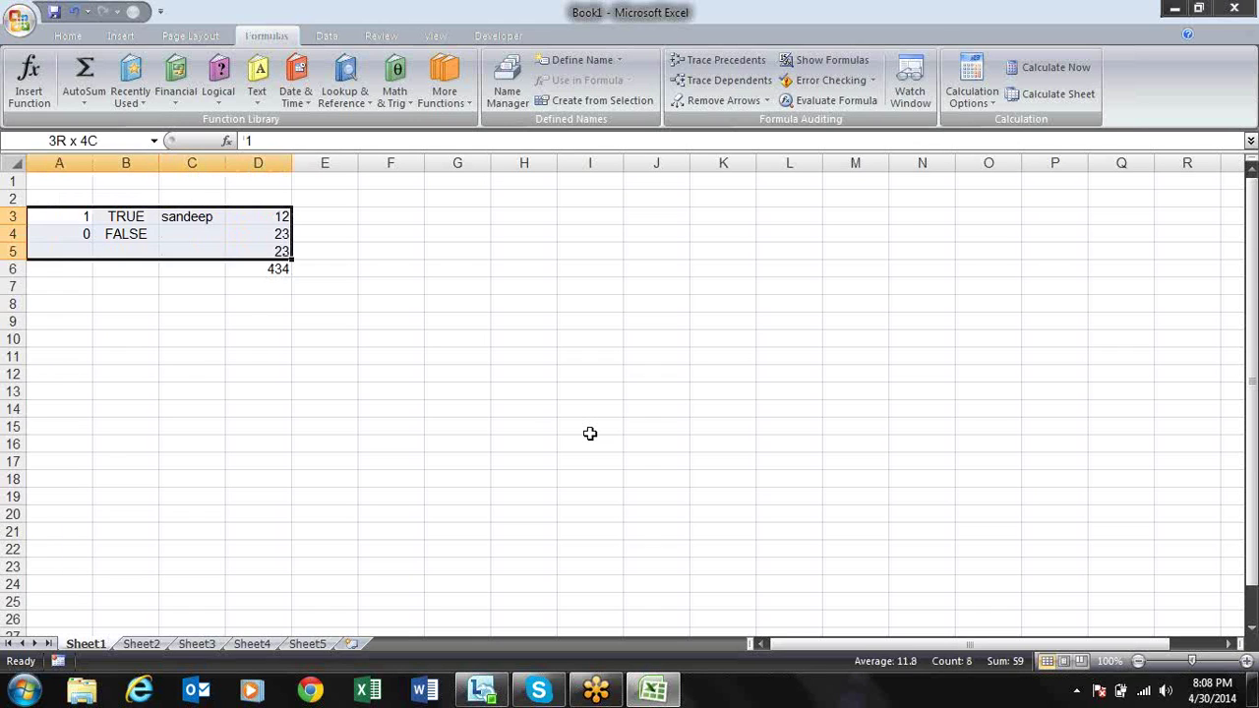
key("shift+Down")
key("shift+Down")
key("Delete")
Step: Enter 1 in B3 and 0 in B4, cancelling a stray backslash in B5
key("Left")
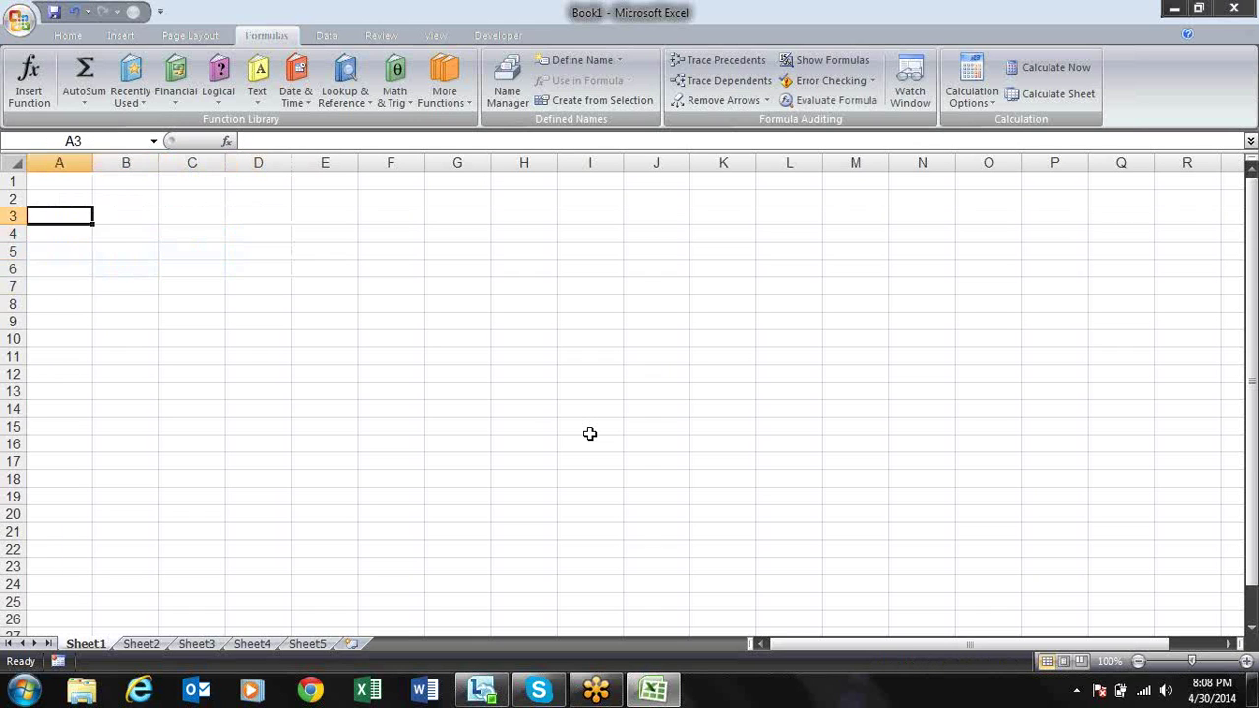
key("Right")
type("1")
key("Return")
type("0")
key("Return")
type("\\")
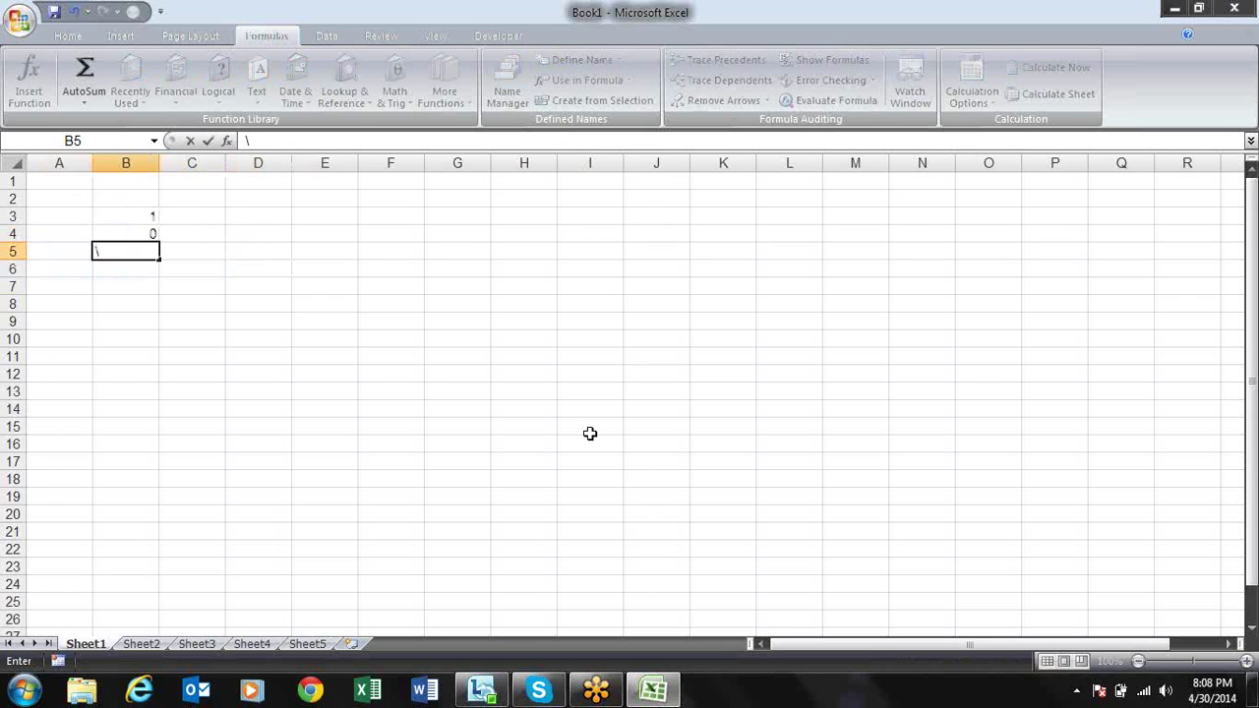
key("Escape")
Step: Review the 1 and 0 in B3:B4 and glance at the Financial functions list
key("Up")
key("Up")
key("Down")
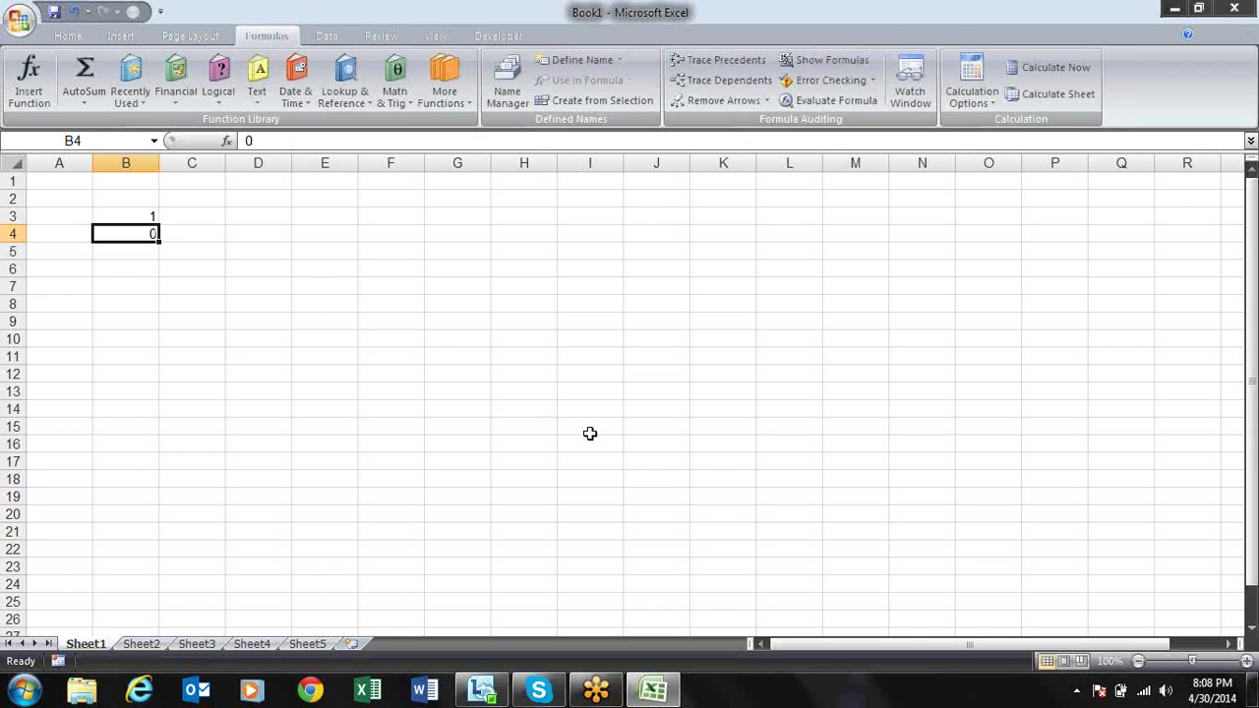
key("Up")
key("Down")
key("Up")
key("Right")
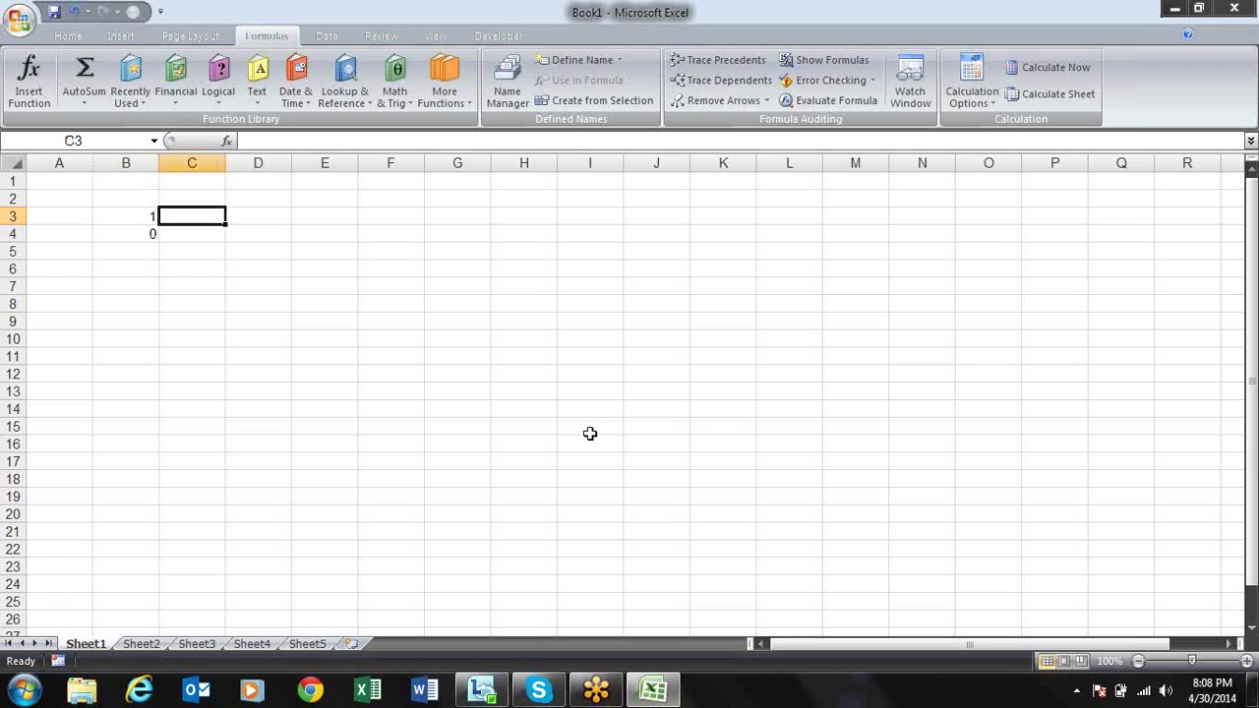
left_click(194, 99)
left_click(436, 264)
Step: Clear the 1 and 0 from B3:B4 and return to C3
key("Left")
key("shift+Down")
key("Delete")
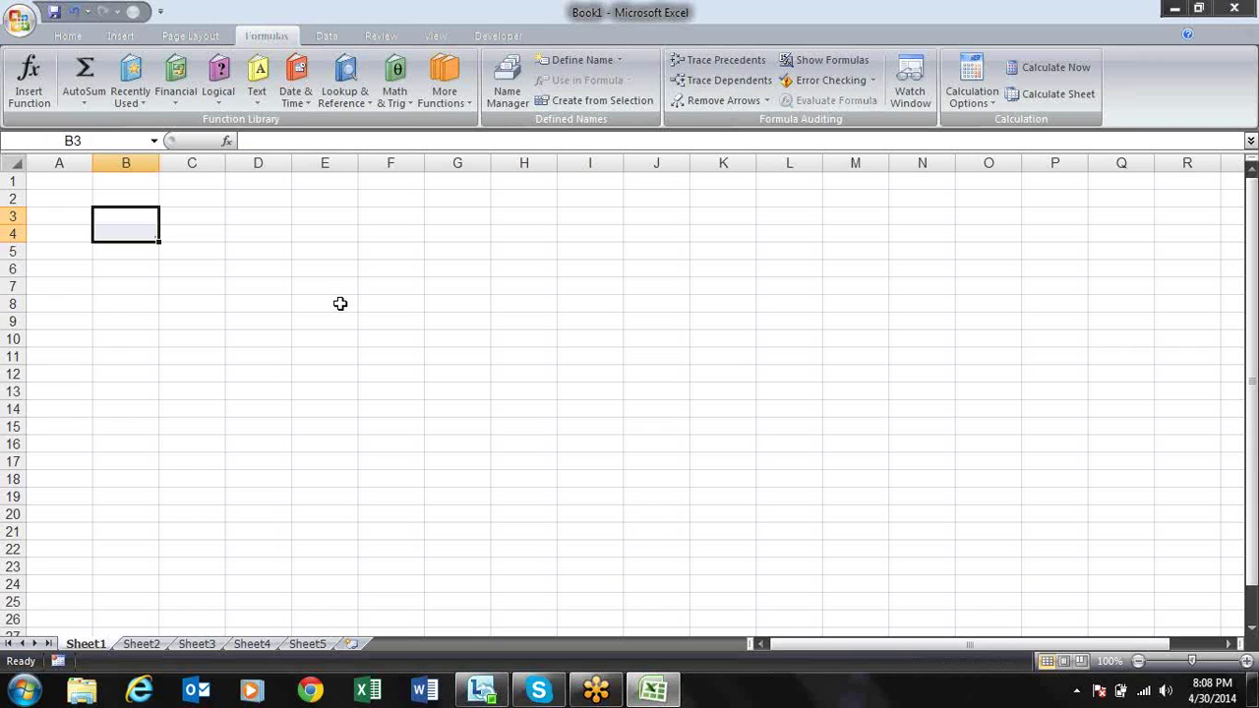
key("Right")
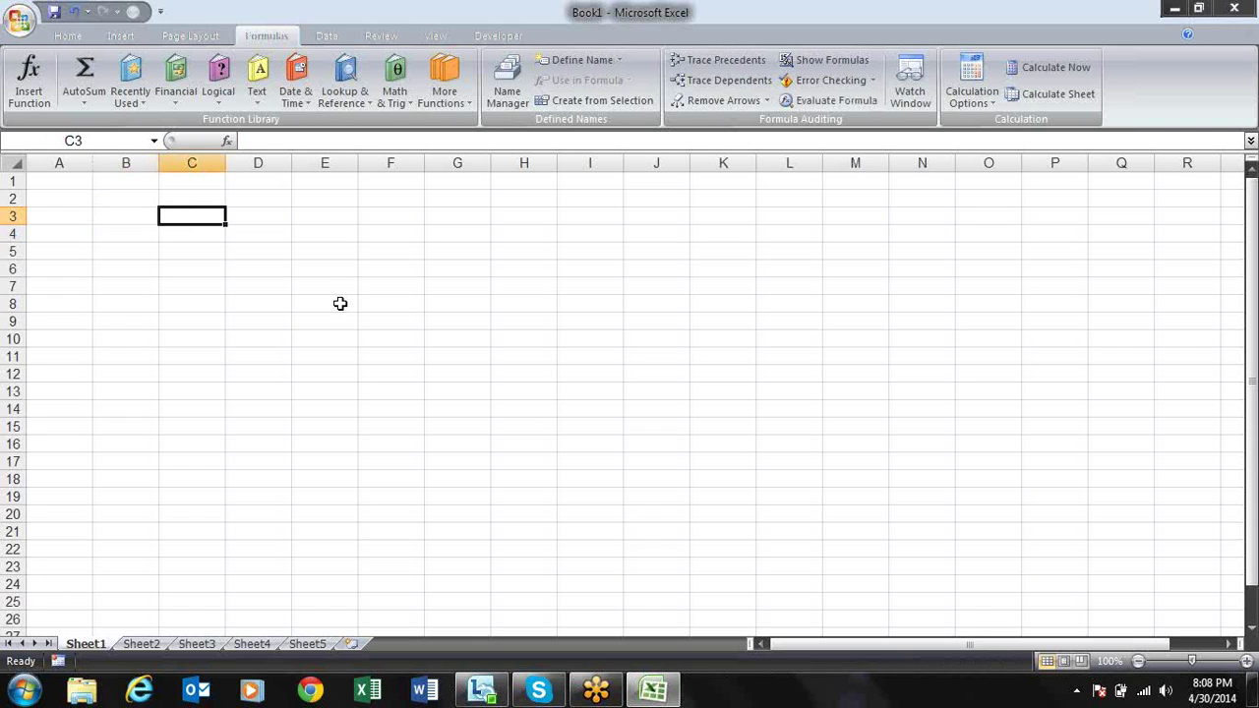
Step: Enter 20 in C3 and 10 in D3
type("=")
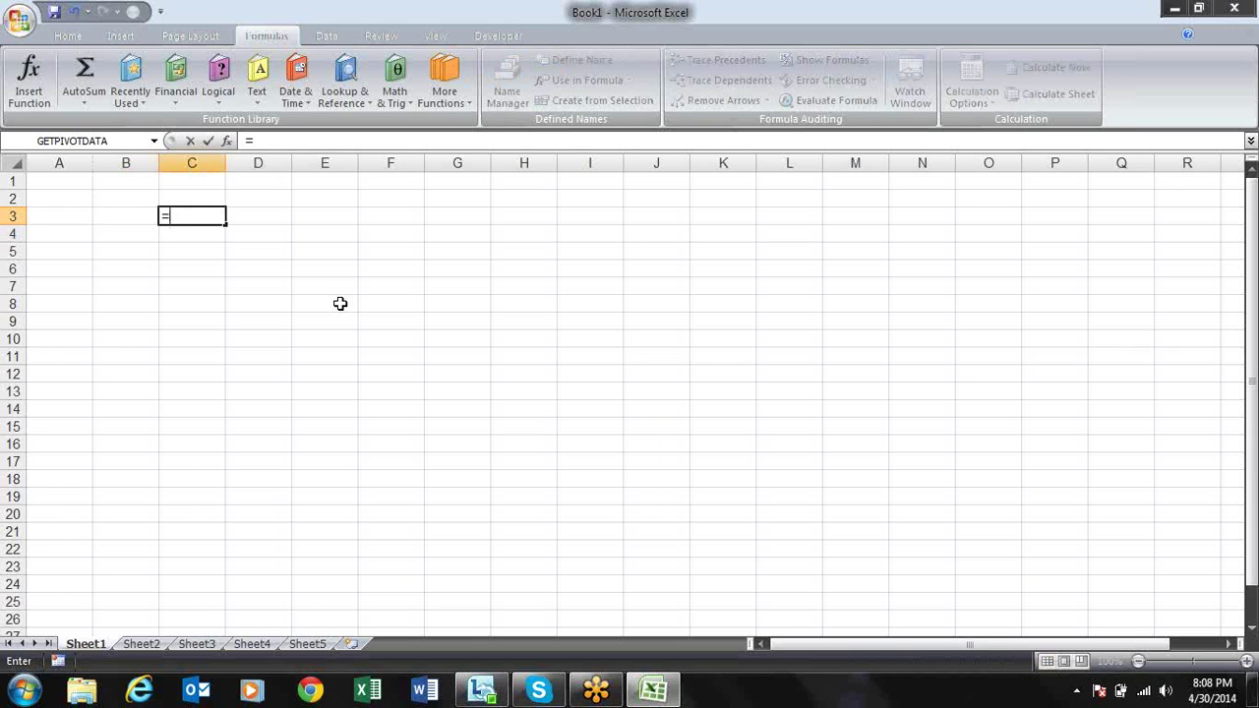
key("Escape")
type("20")
key("Tab")
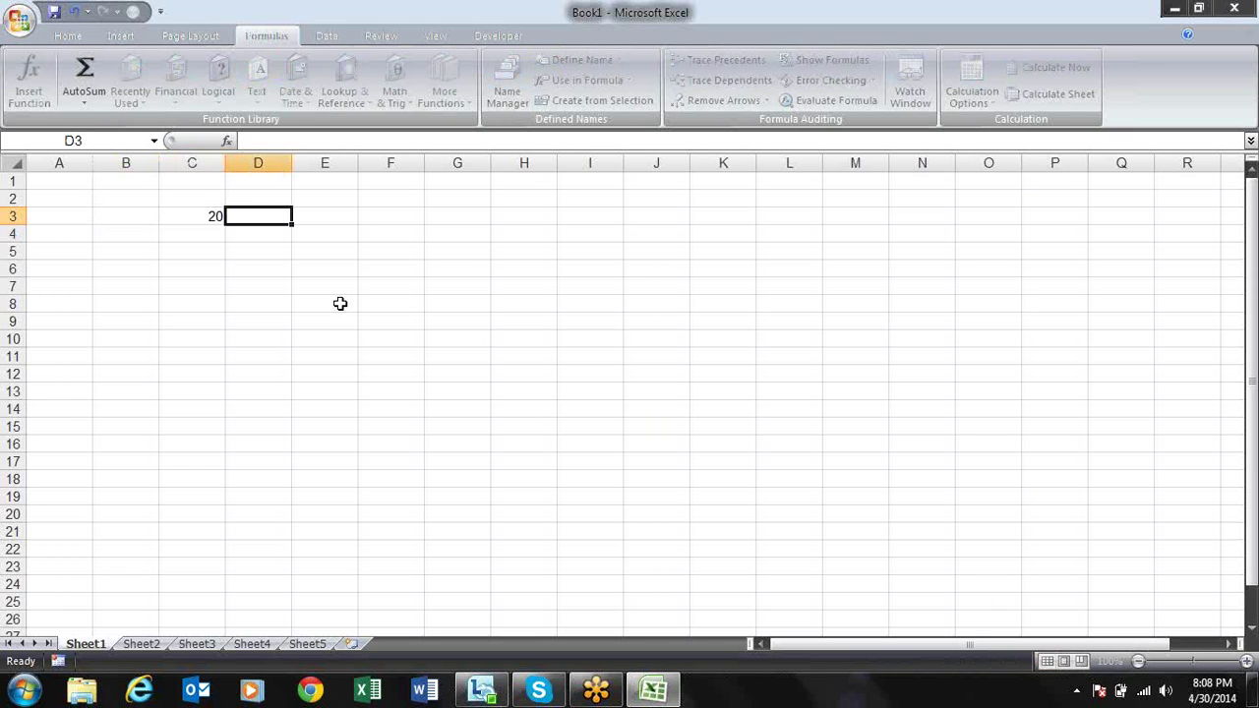
type("10")
key("Tab")
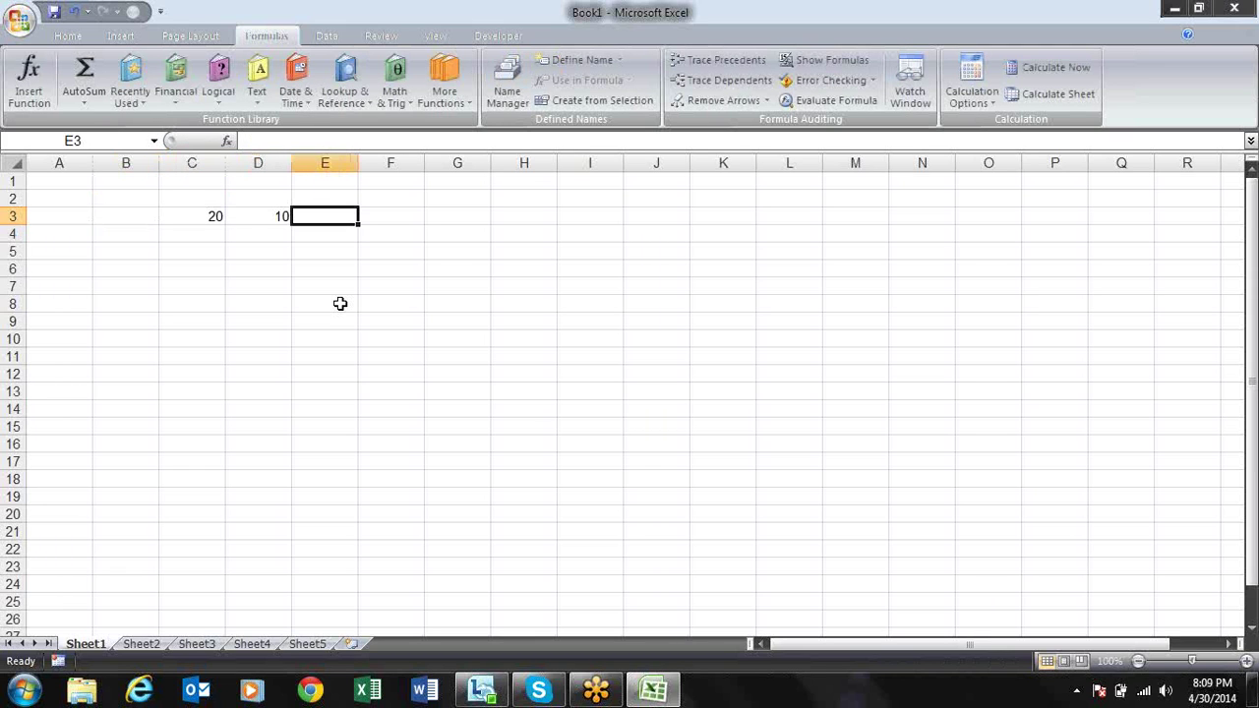
Step: Enter =C3>D3 in E3 so it shows TRUE
type("=")
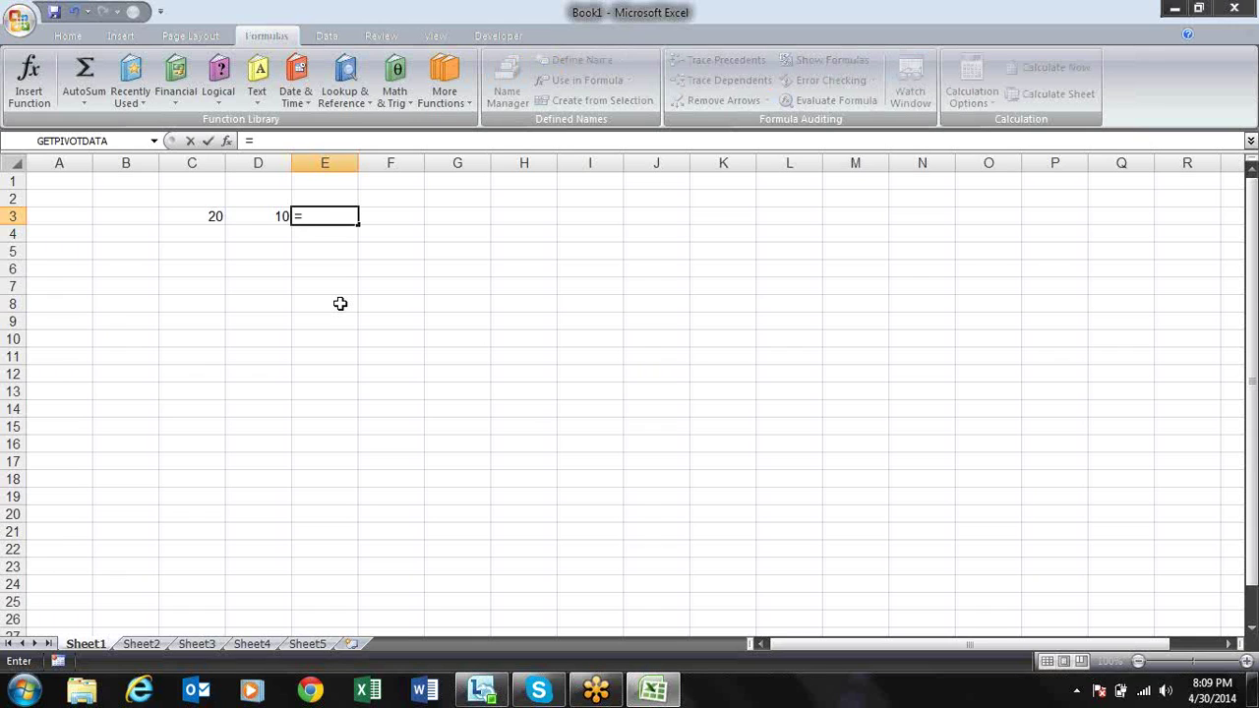
key("Left")
key("Left")
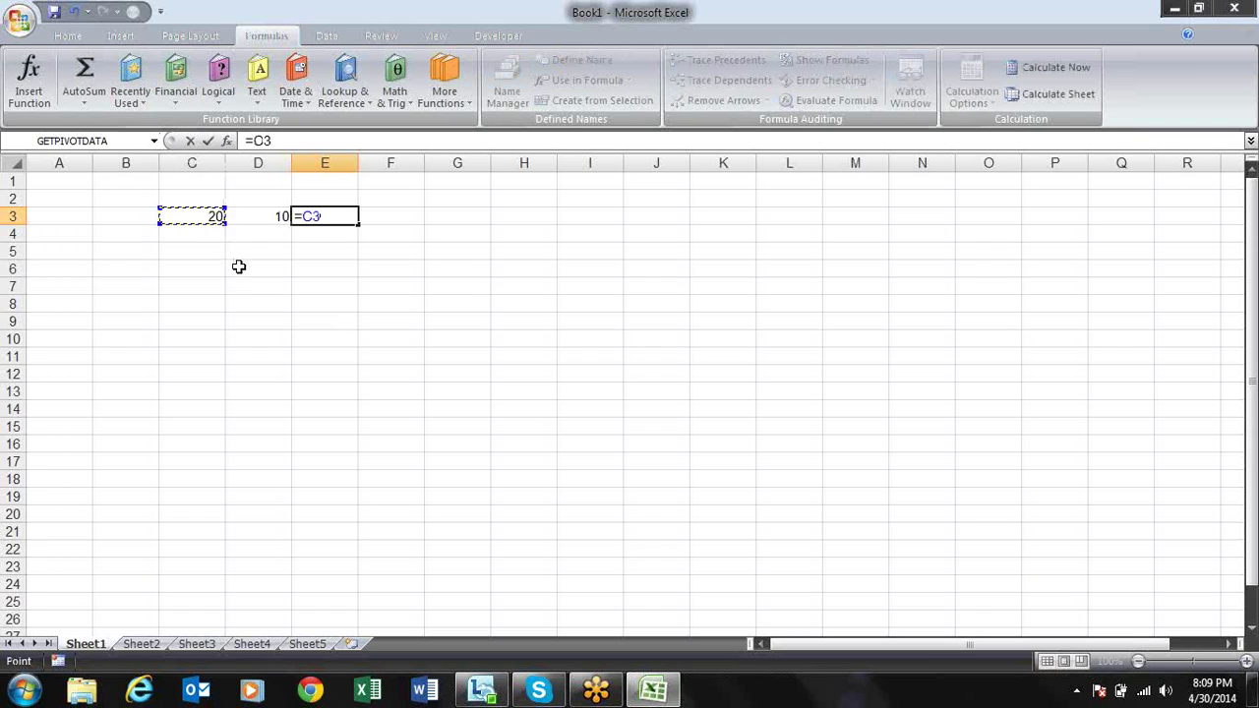
type(">")
left_click(269, 215)
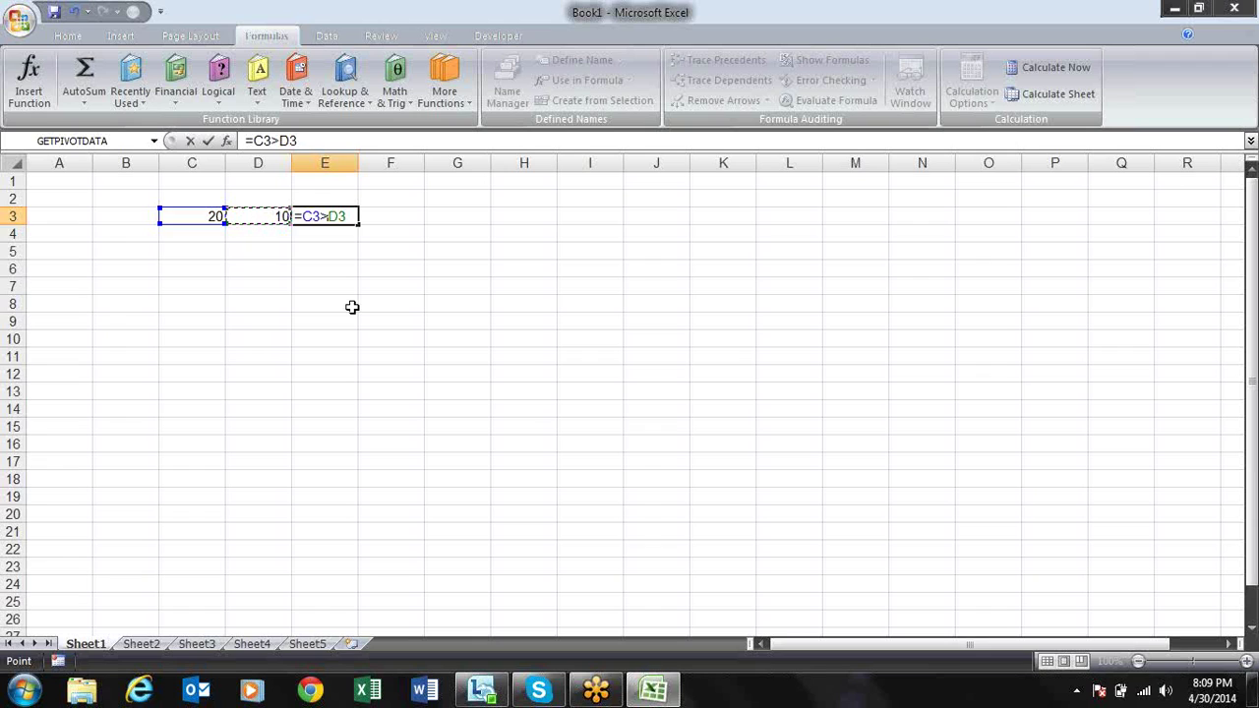
key("Return")
key("Up")
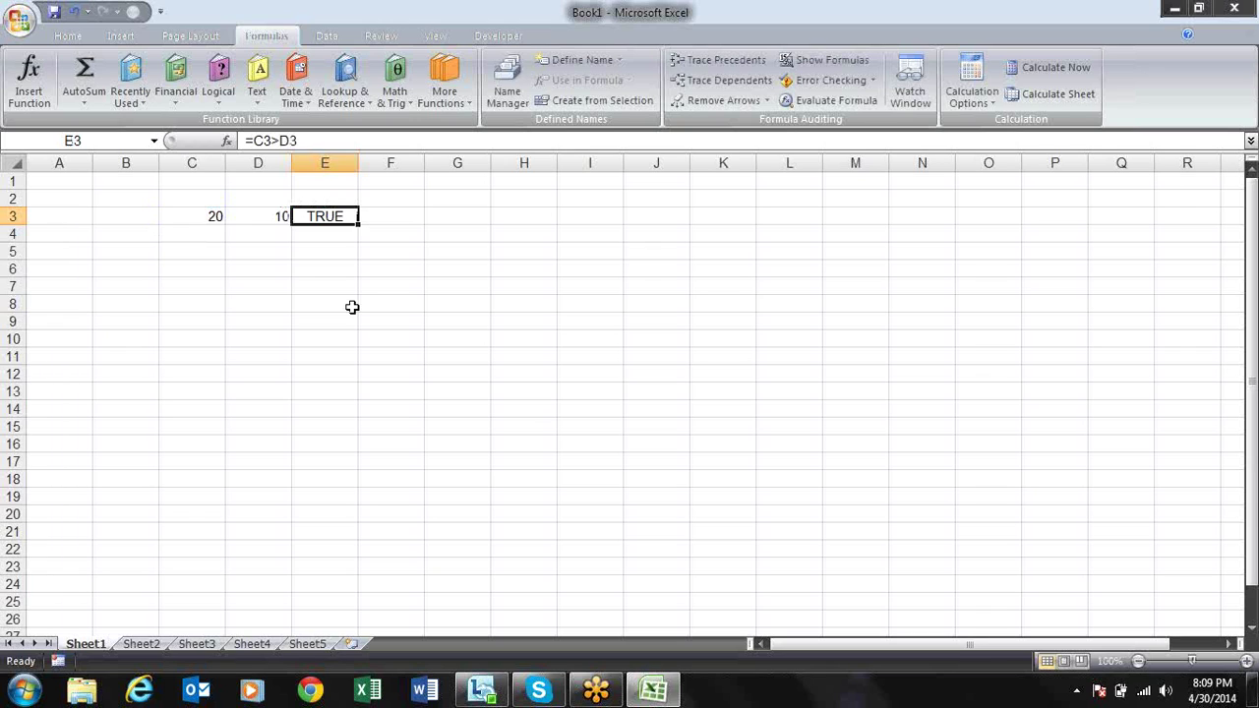
key("Down")
key("Up")
Step: Enter =IF(E3,"Greater","Lesser") in F3, which displays Greater
key("Right")
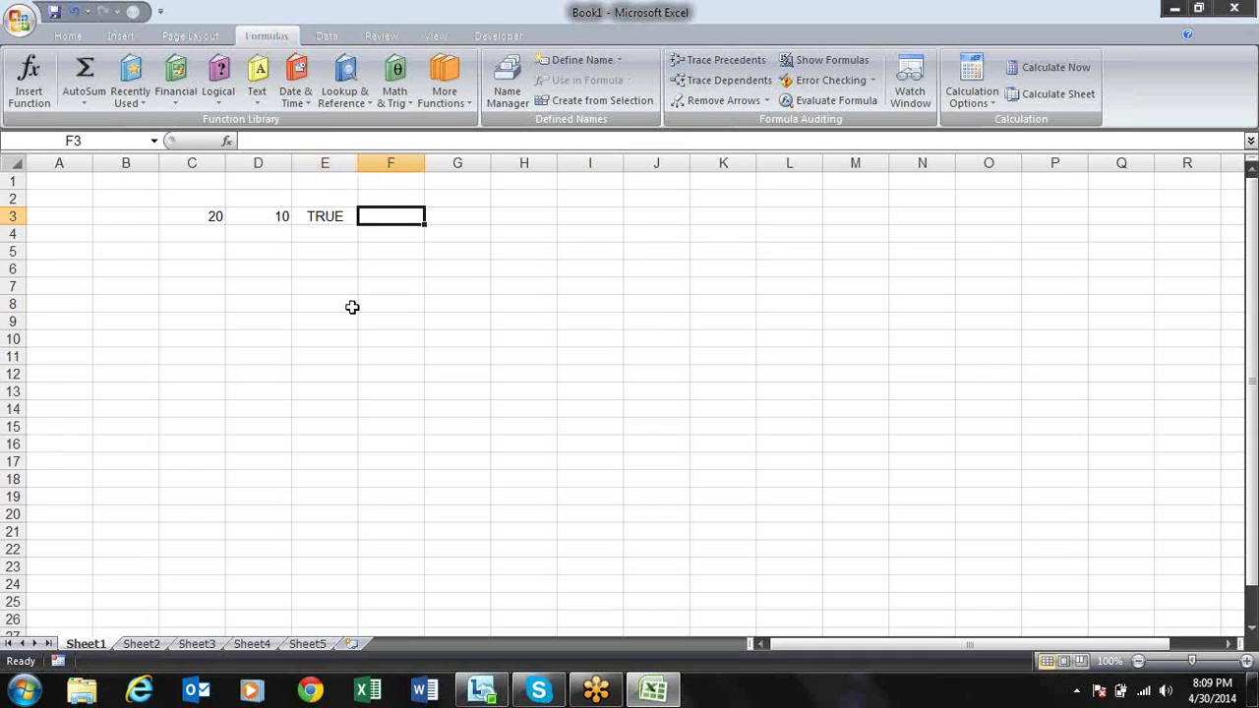
type("=IF(")
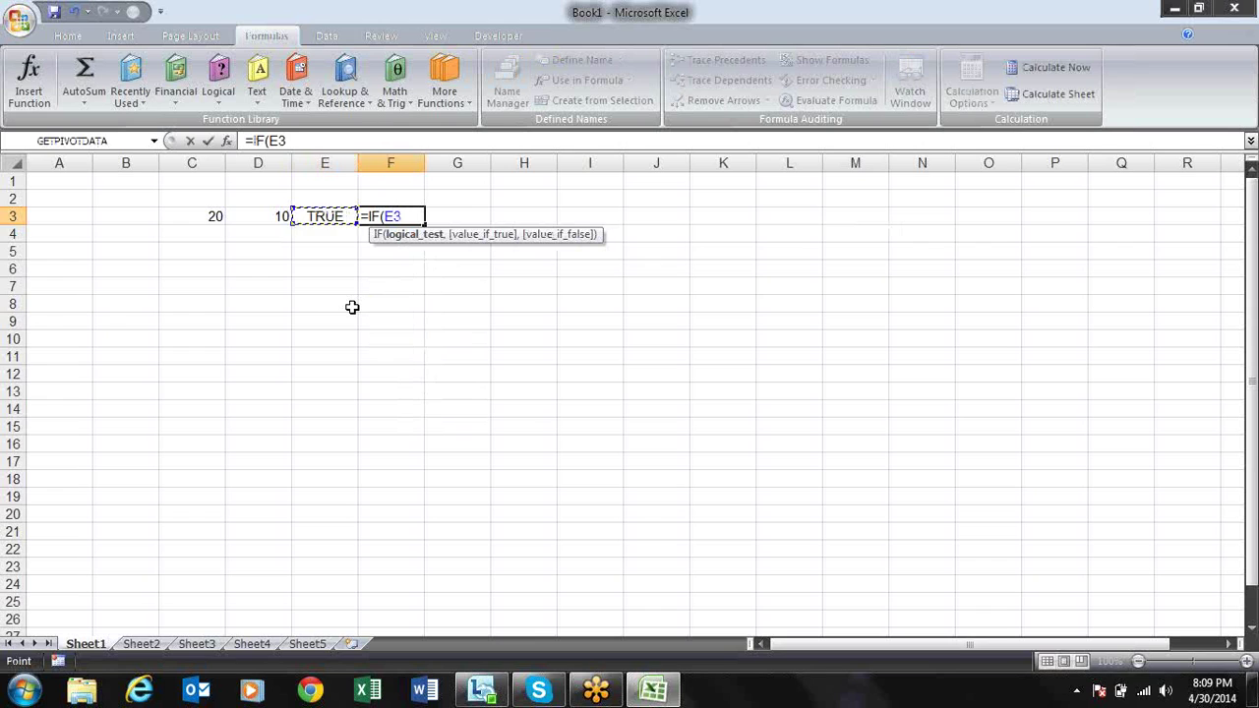
type(",")
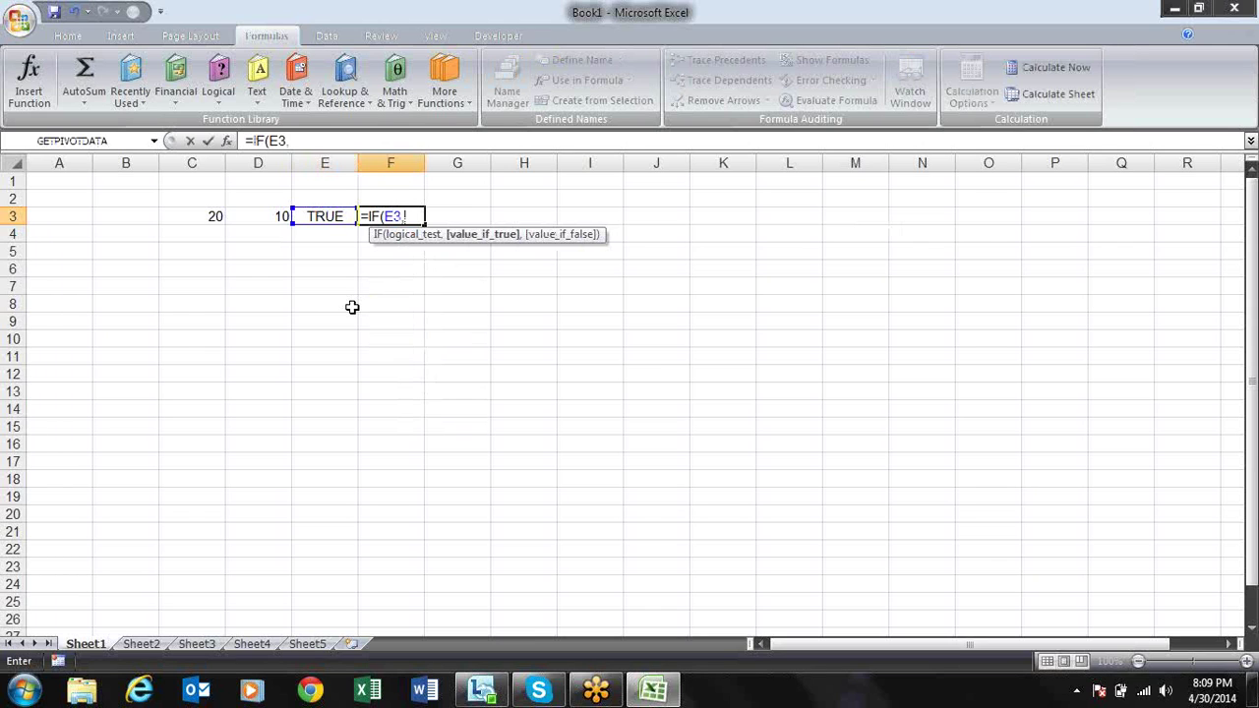
type("\"Greater\",")
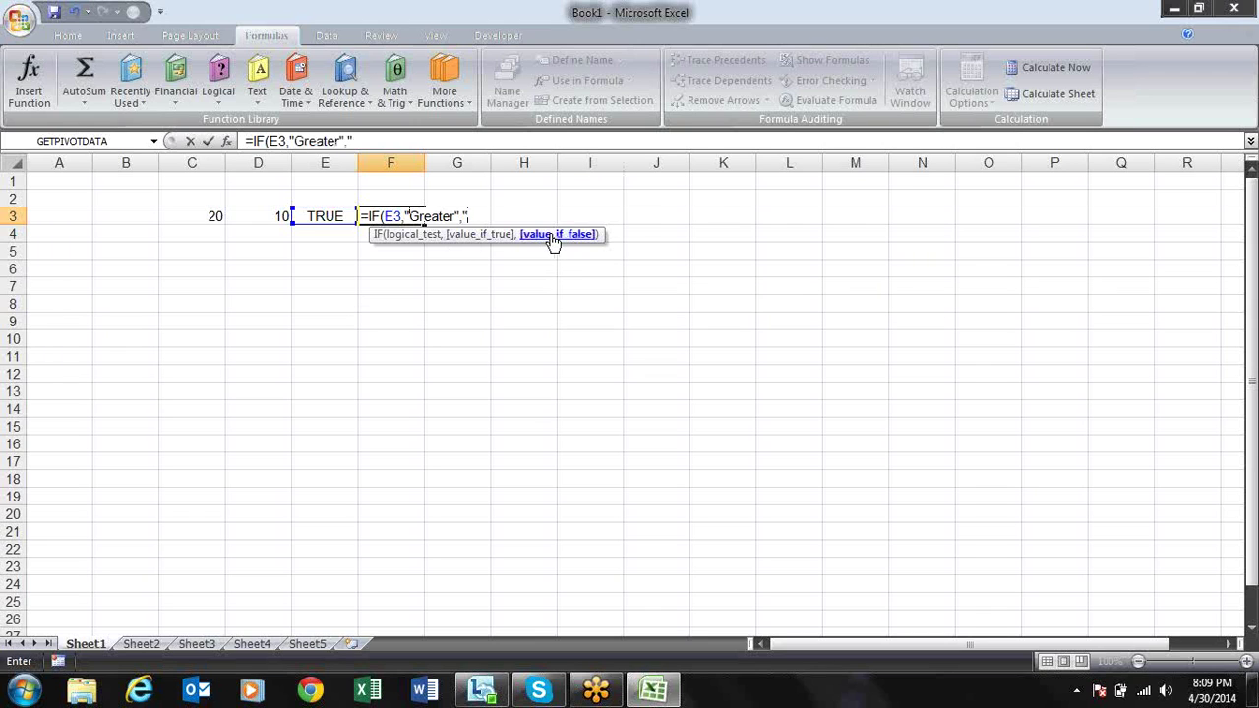
type("Lesser\")")
key("Return")
key("Up")
key("Left")
key("Left")
key("Left")
Step: Change D3 to 30 and check that E3 now reads FALSE
key("Right")
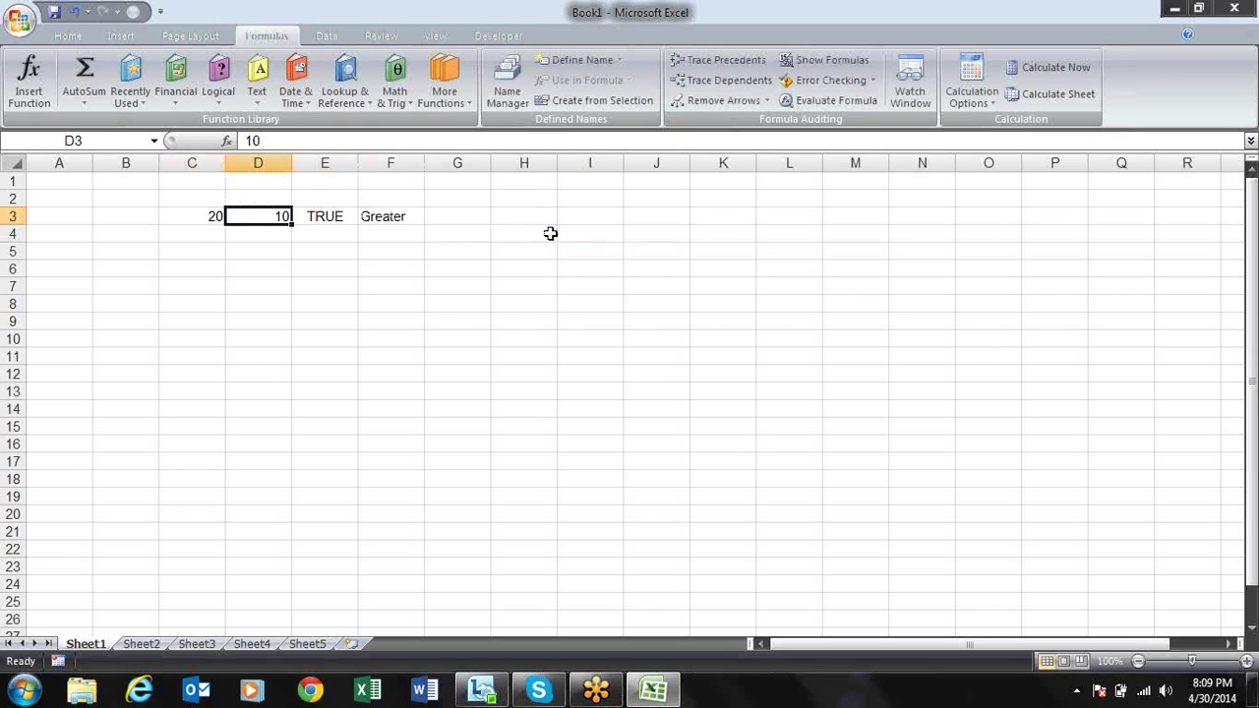
type("30")
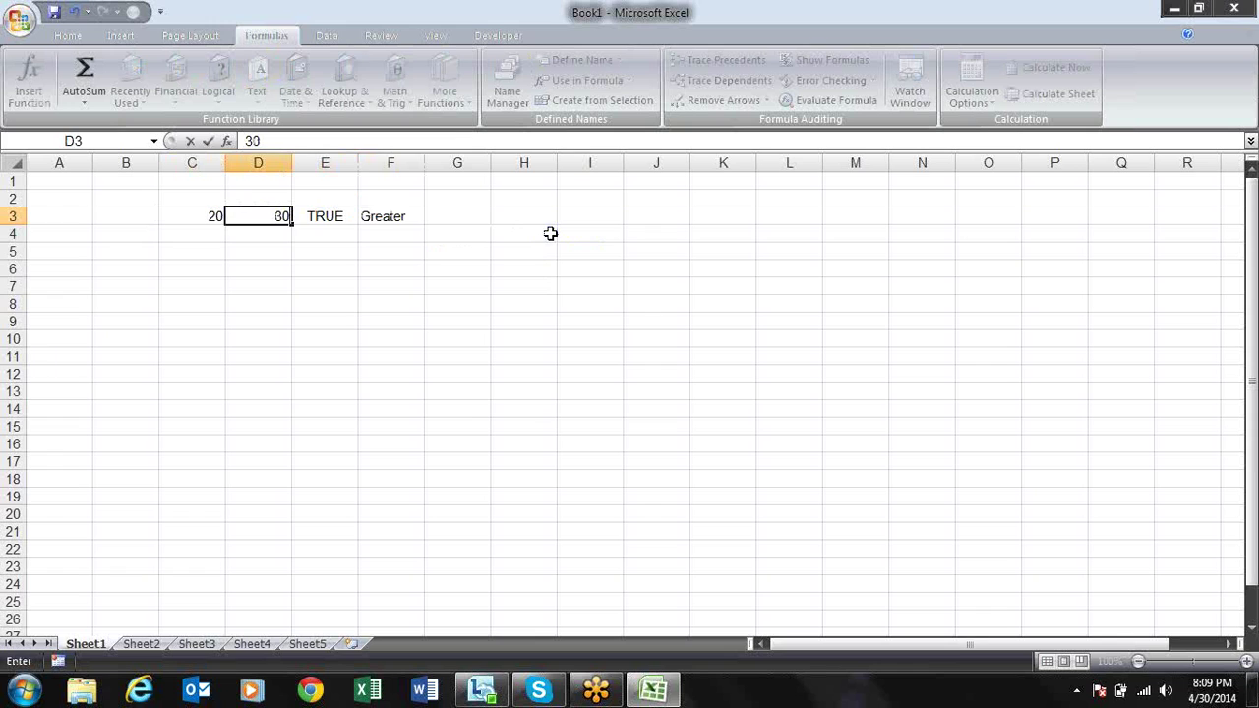
key("Return")
key("Up")
key("Right")
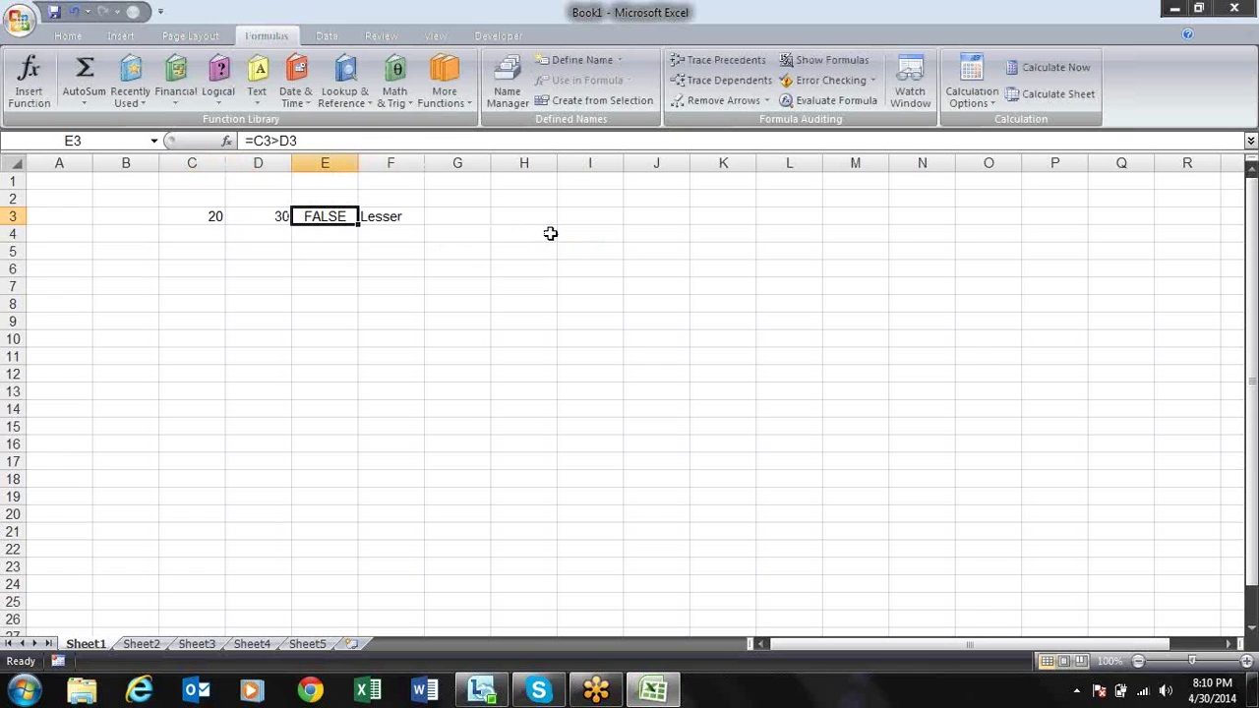
key("Right")
key("Left")
key("Right")
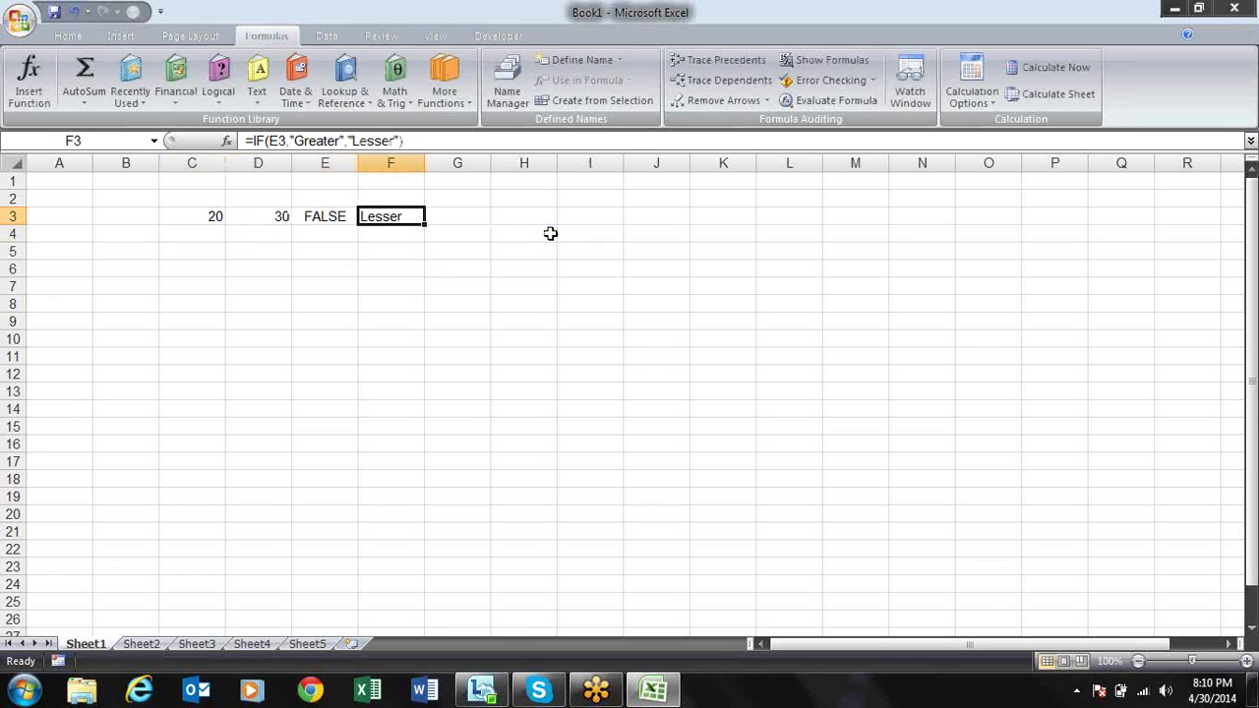
Step: Inspect F3's IF formula and its E3 reference, leaving it unchanged showing Lesser
key("F2")
left_click(396, 217)
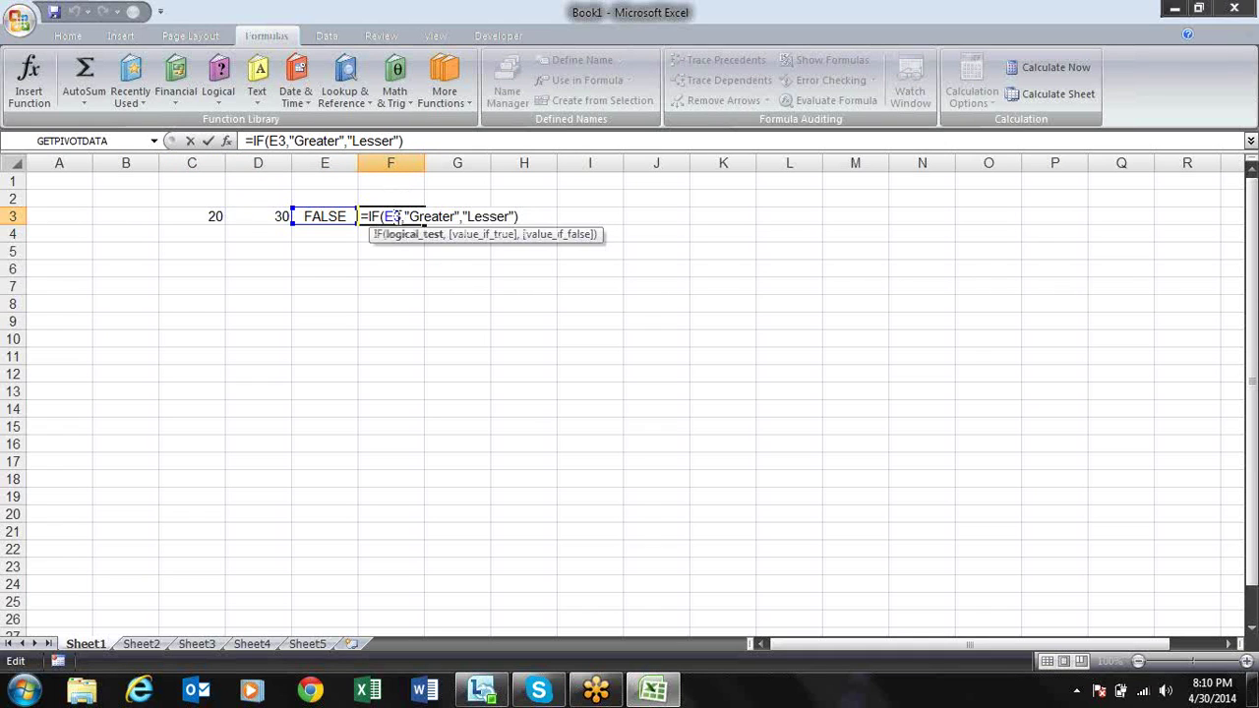
left_click(393, 217)
key("Return")
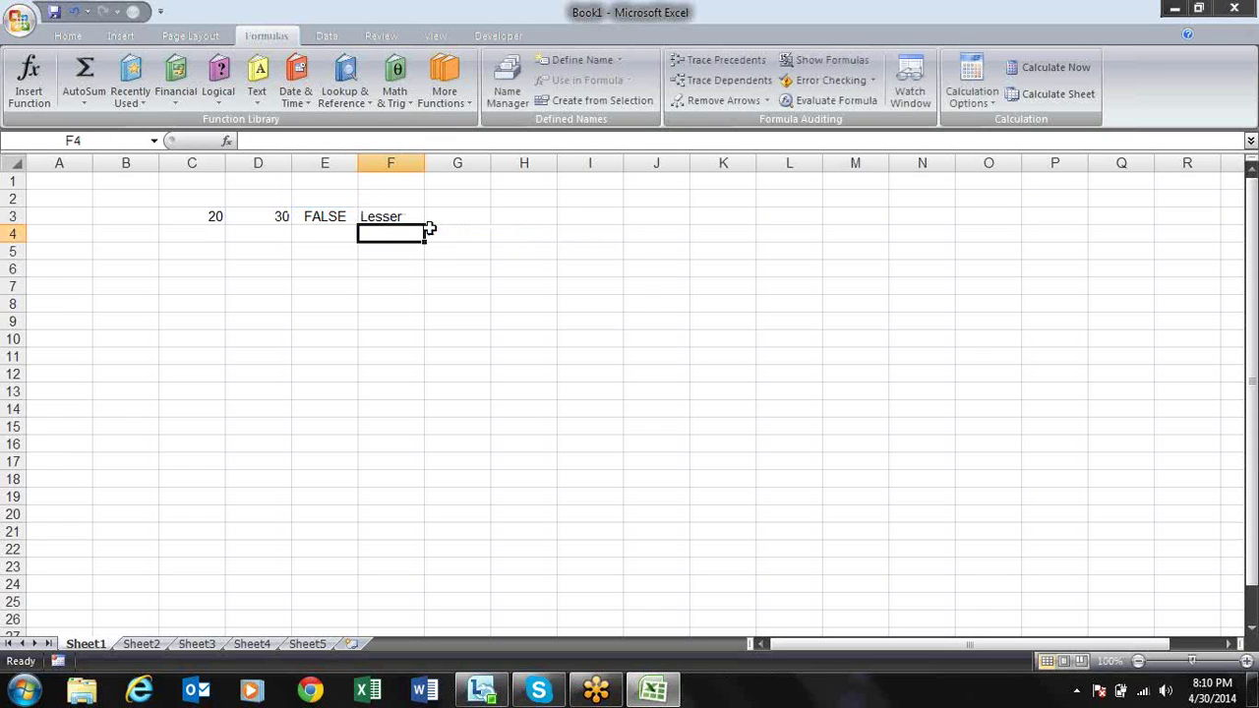
key("Up")
key("Left")
key("Left")
key("Left")
Step: Clear the 20, 30, FALSE and Lesser values from row 3
key("shift+Right")
key("shift+Right")
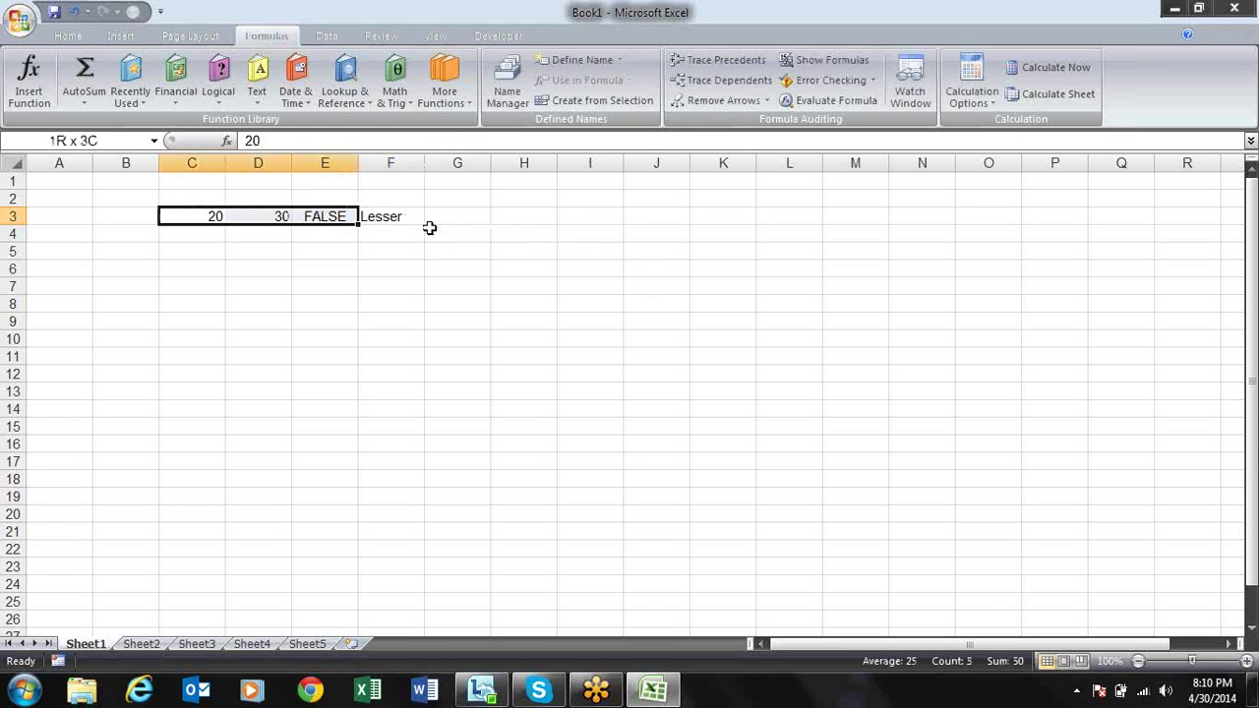
key("shift+Right")
key("Delete")
key("Home")
key("Right")
key("Right")
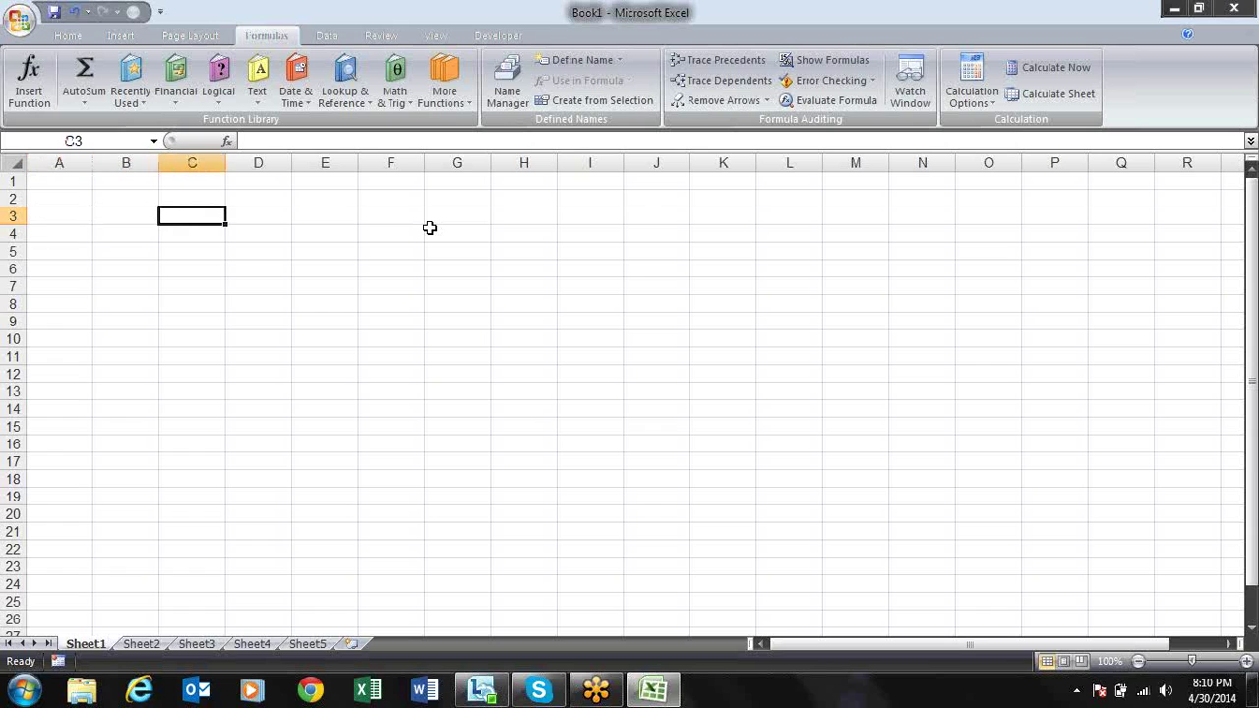
Step: View the Logical functions list and close it
left_click(218, 84)
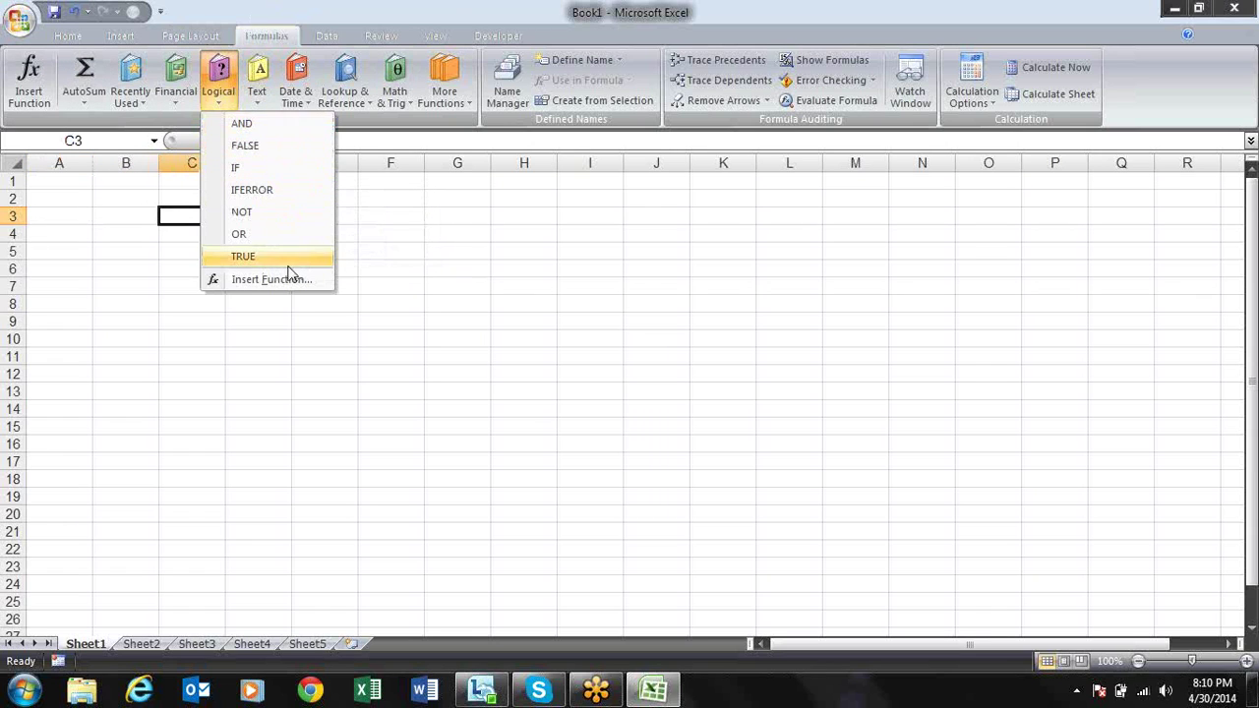
left_click(129, 243)
key("Right")
key("Left")
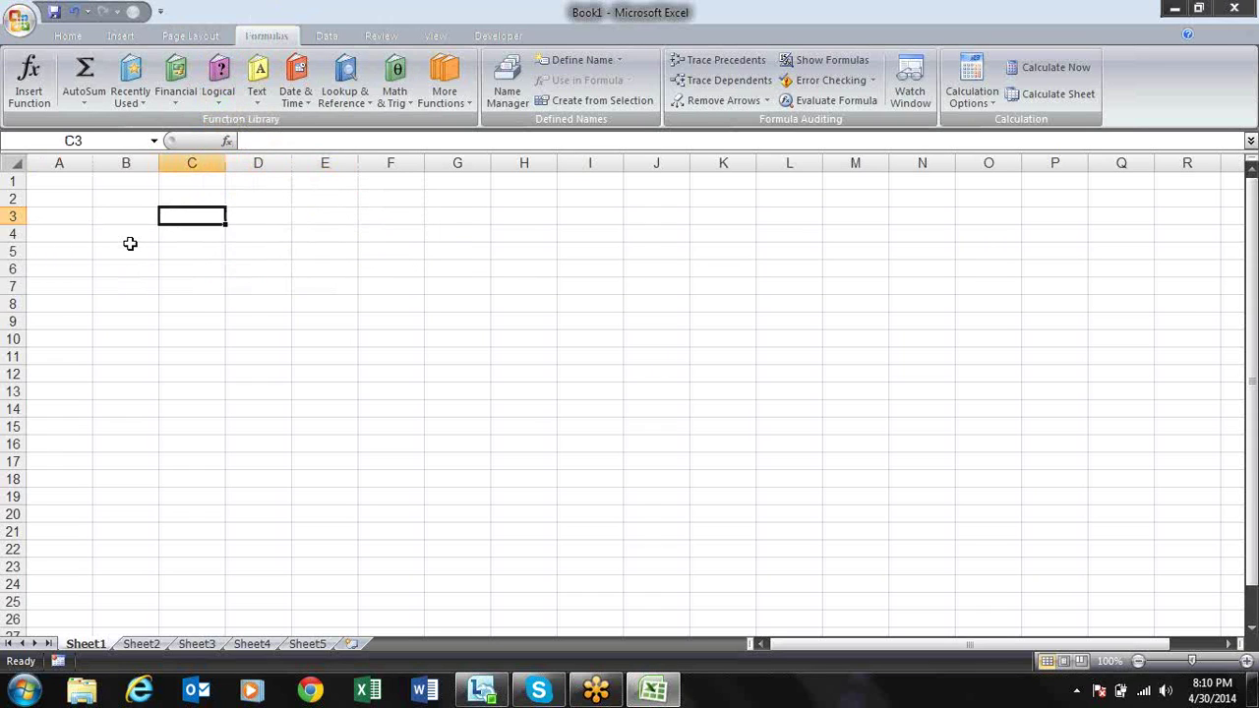
Step: Enter TRUE in C3 and FALSE in C4
type("True")
key("Return")
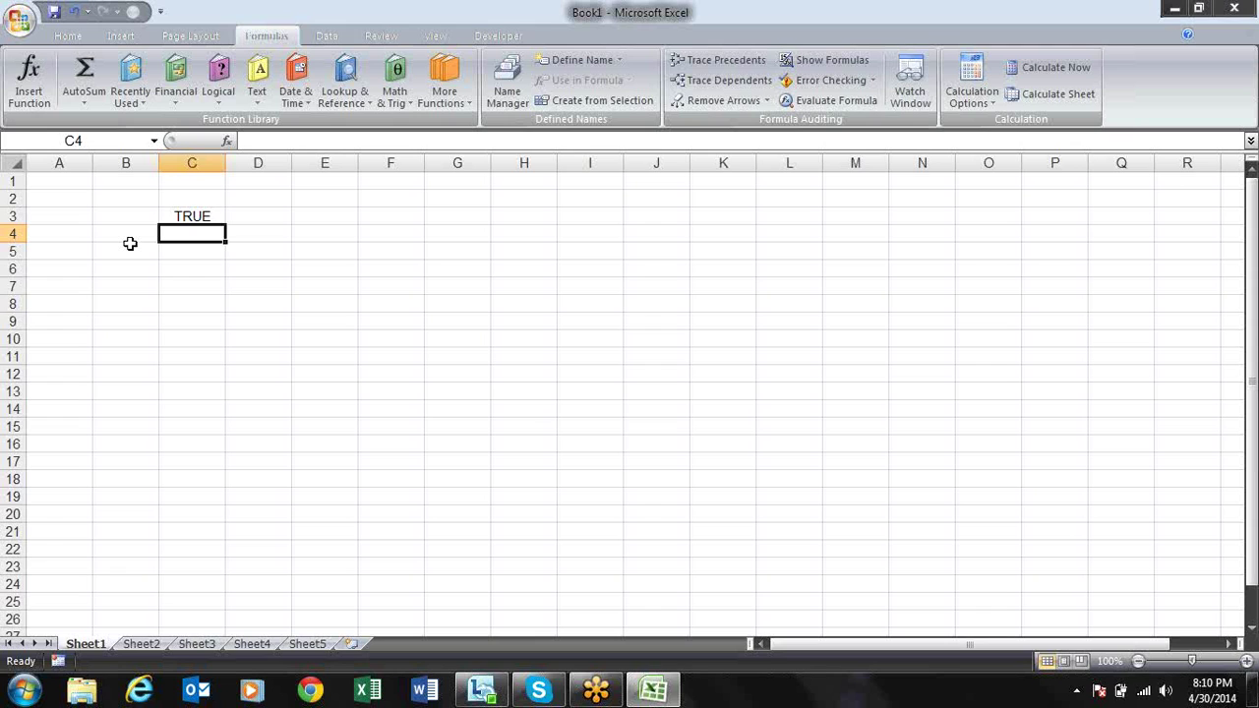
type("False")
key("Return")
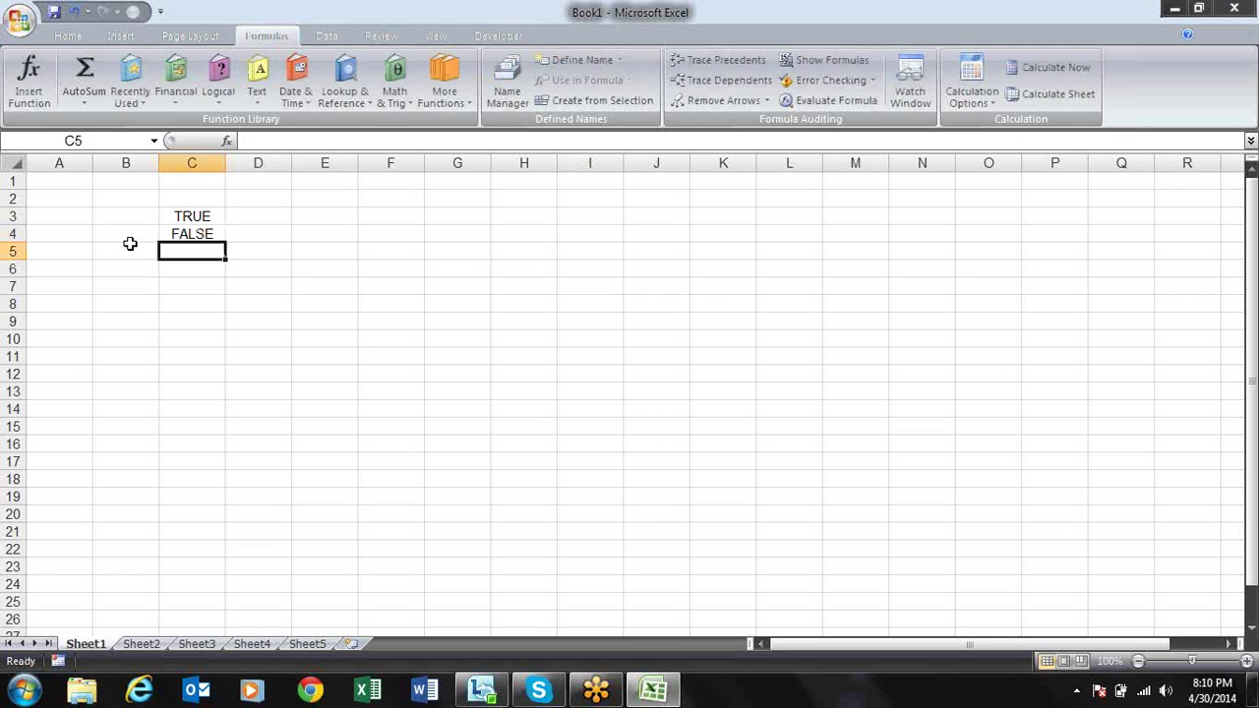
Step: Start a =NOT( formula in D3
key("Up")
key("Right")
key("Up")
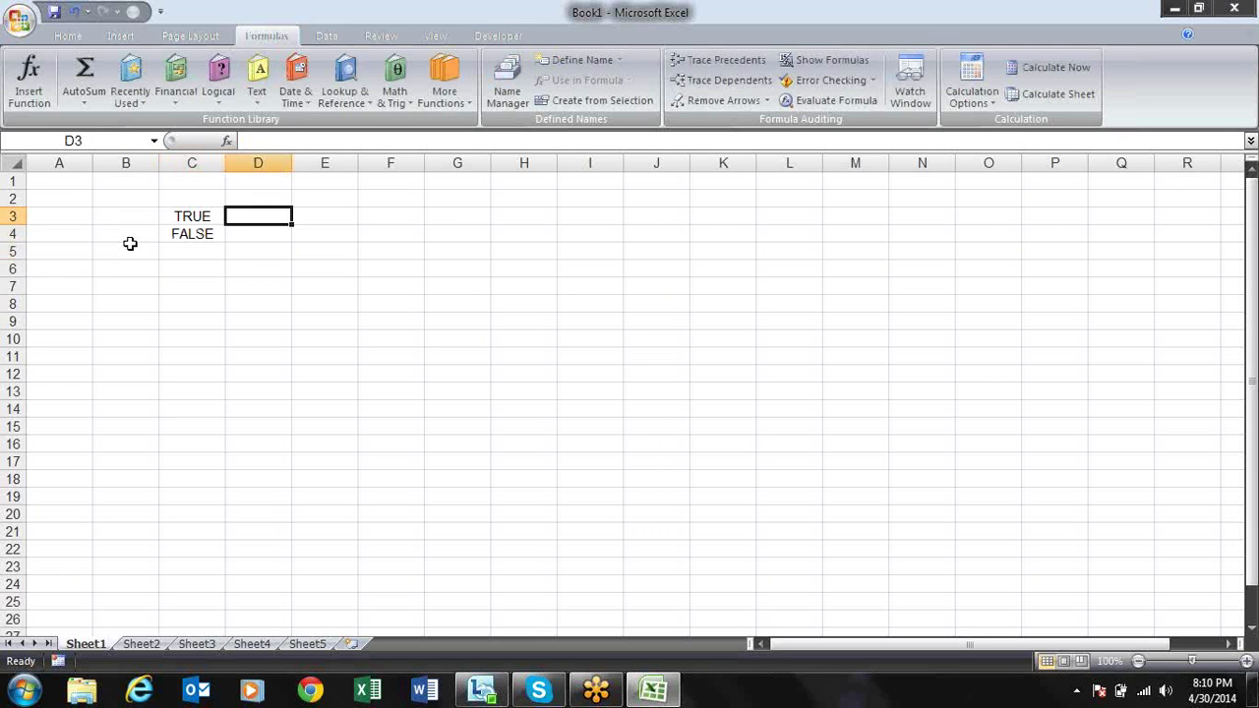
type("=NOT(")
Step: Finish =NOT(C3) in D3 so it returns FALSE
key("Left")
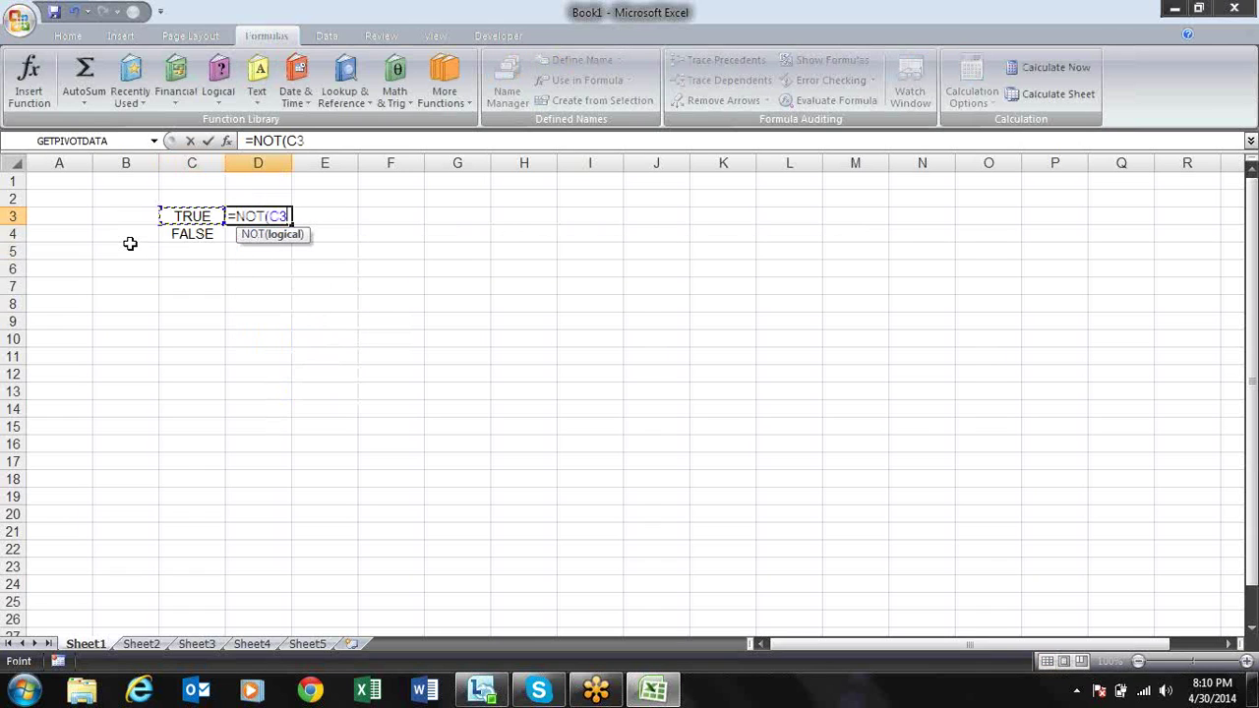
type(")")
key("Return")
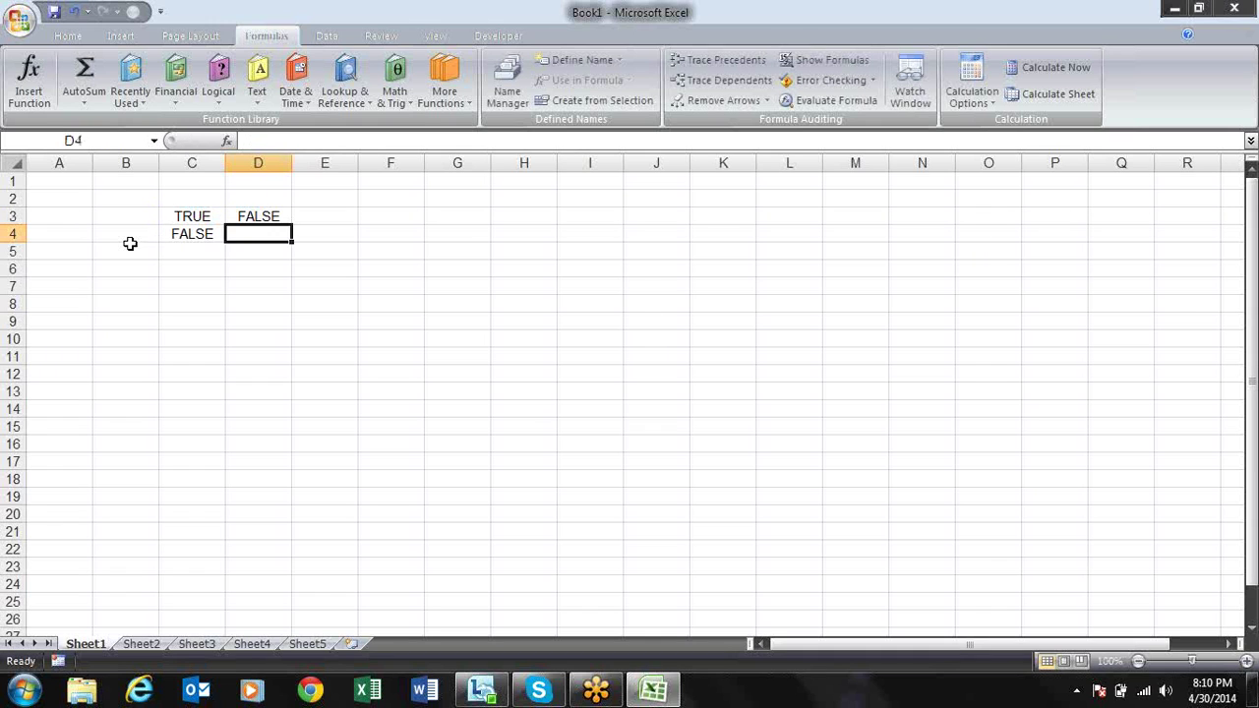
Step: Enter =NOT(C4) in D4, returning TRUE, and check both NOT formulas
type("=no")
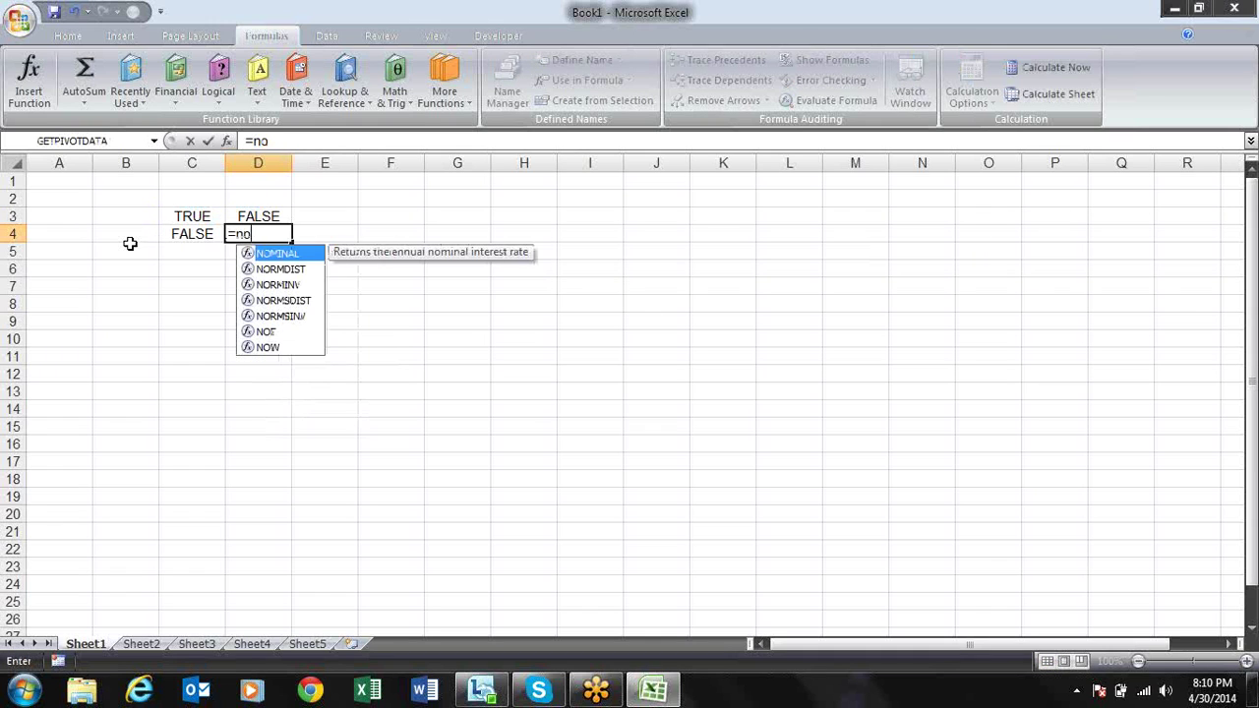
type("t")
key("Tab")
key("Left")
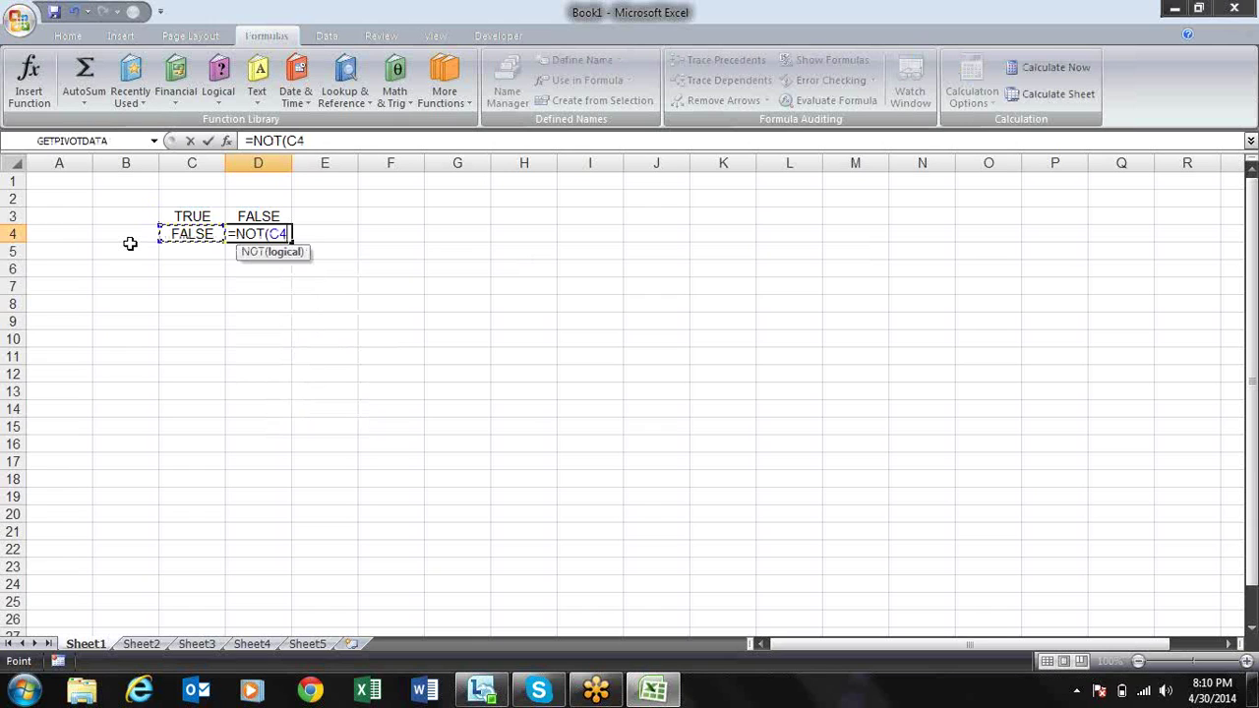
type(")")
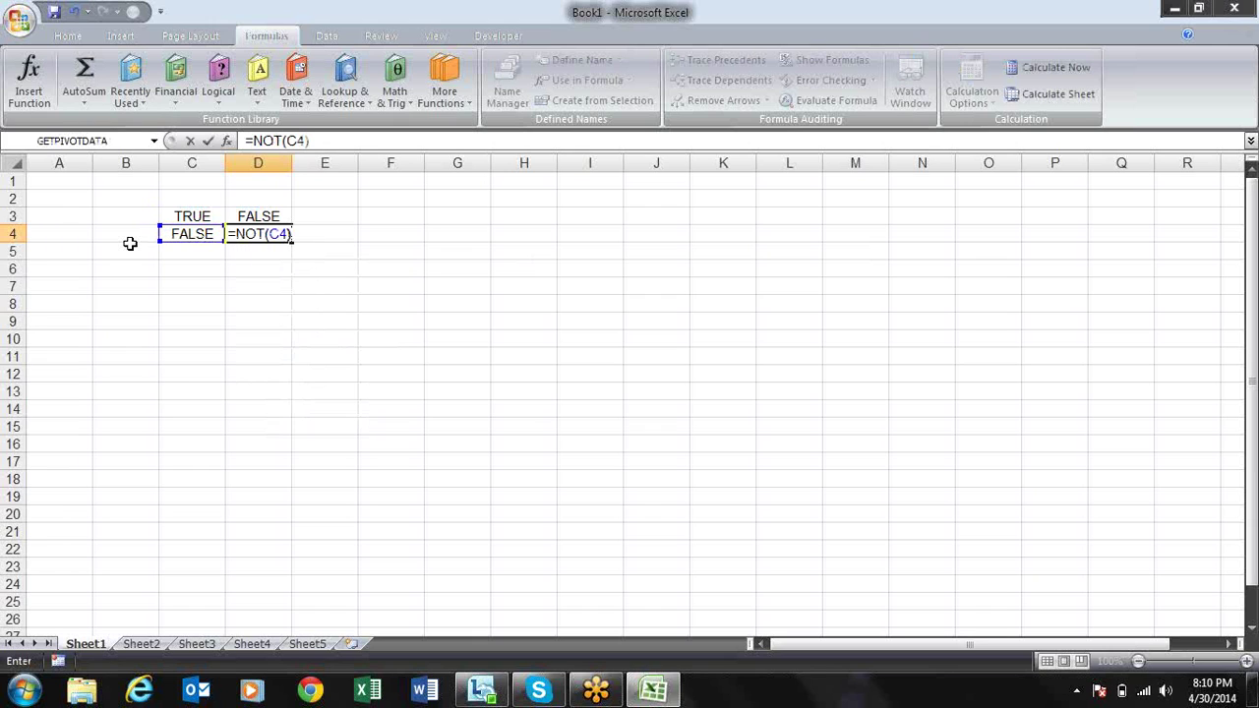
key("Return")
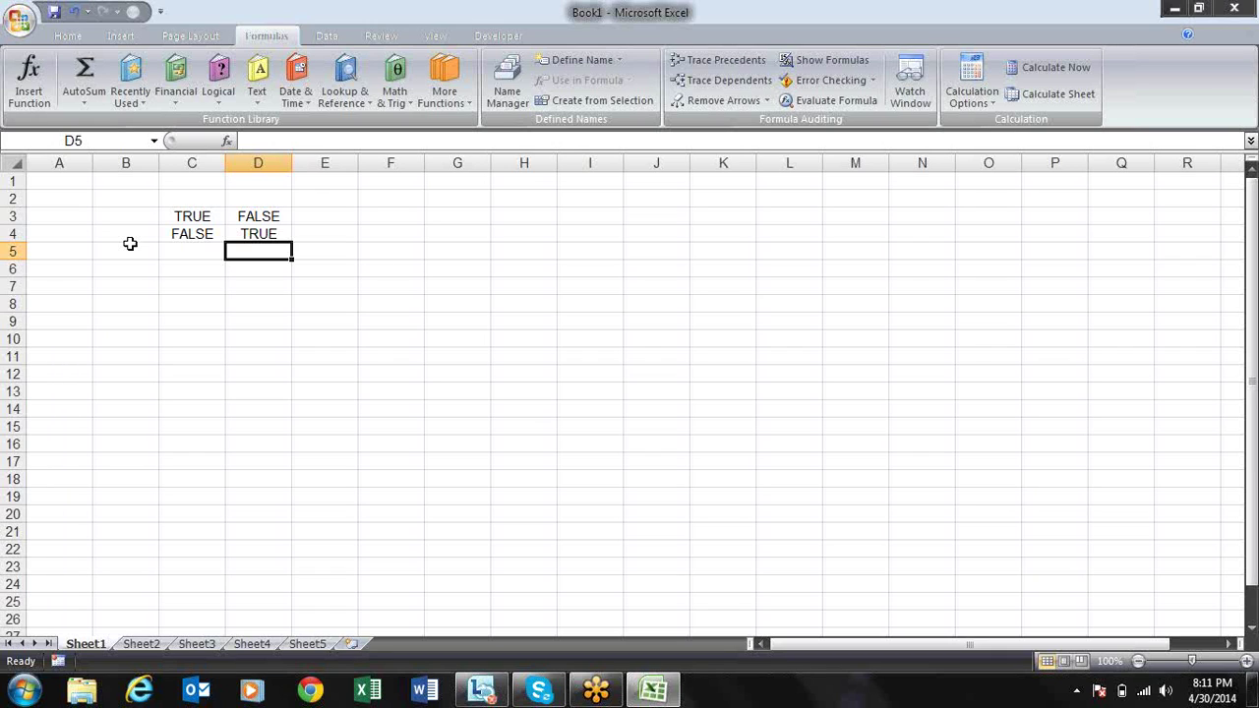
key("Up")
key("Up")
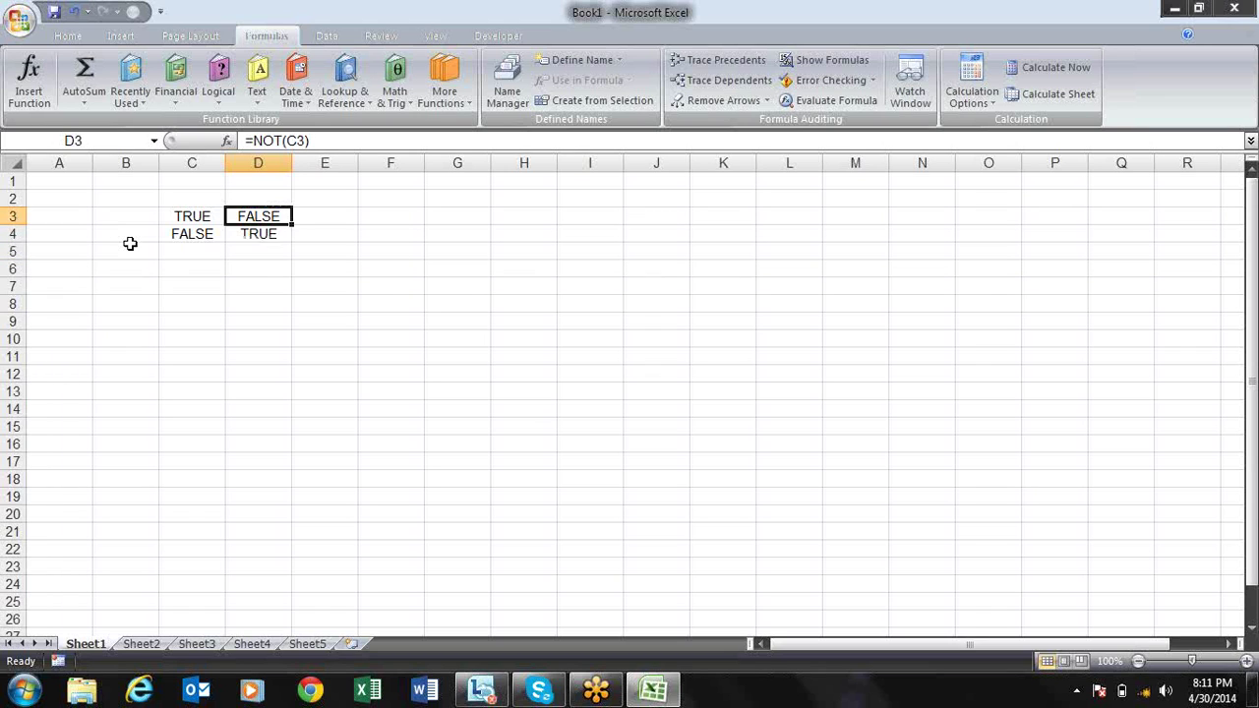
key("Down")
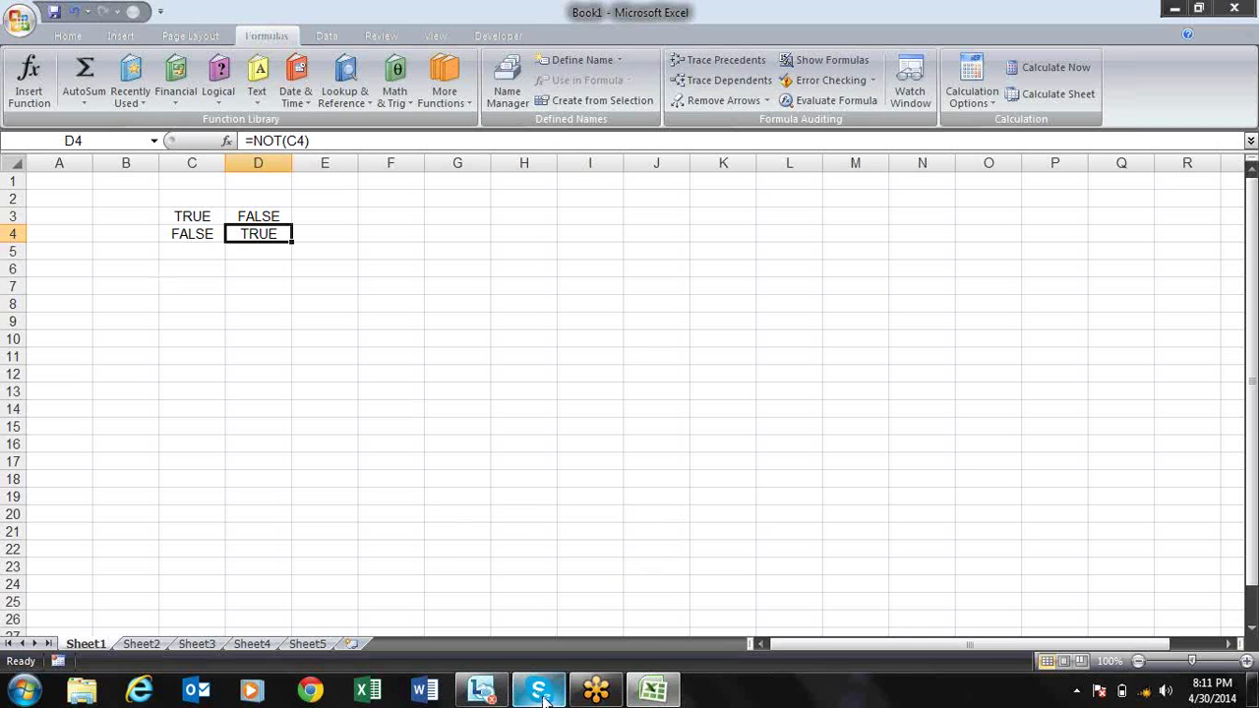
Step: Bring Skype forward, reconnect to the iptfaridabad wireless network, then return to Excel
mouse_move(543, 694)
left_click(565, 571)
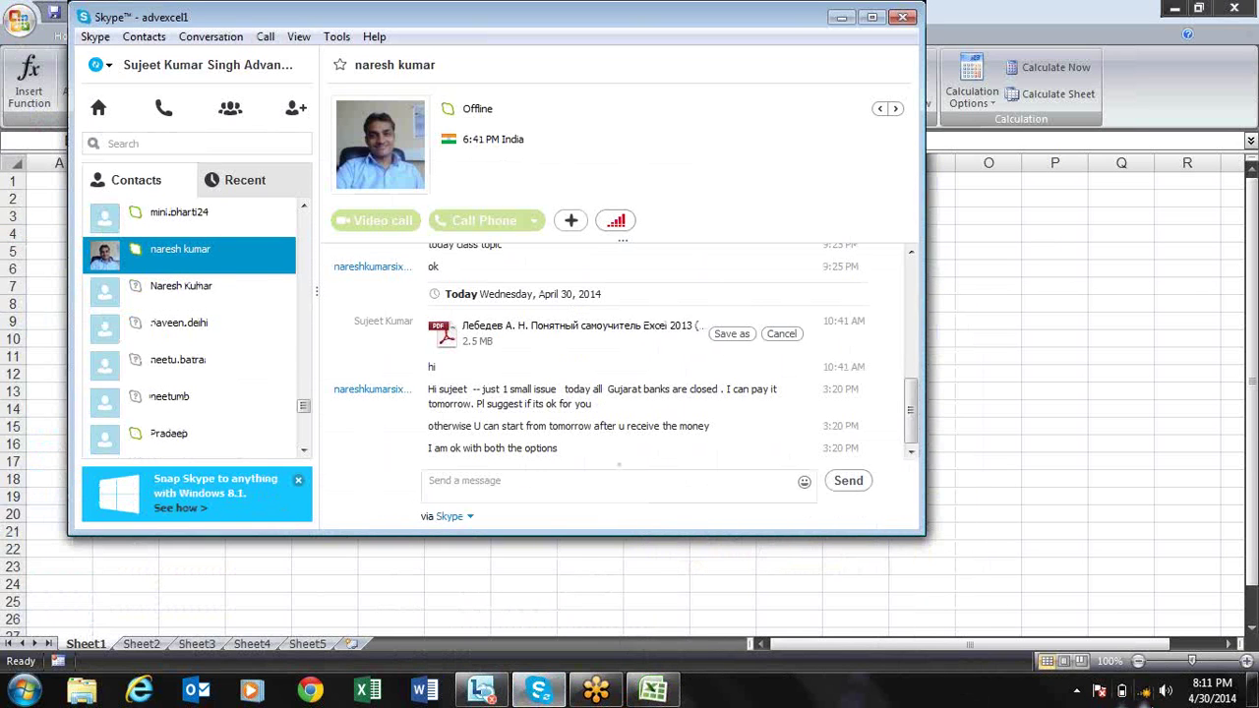
left_click(1145, 694)
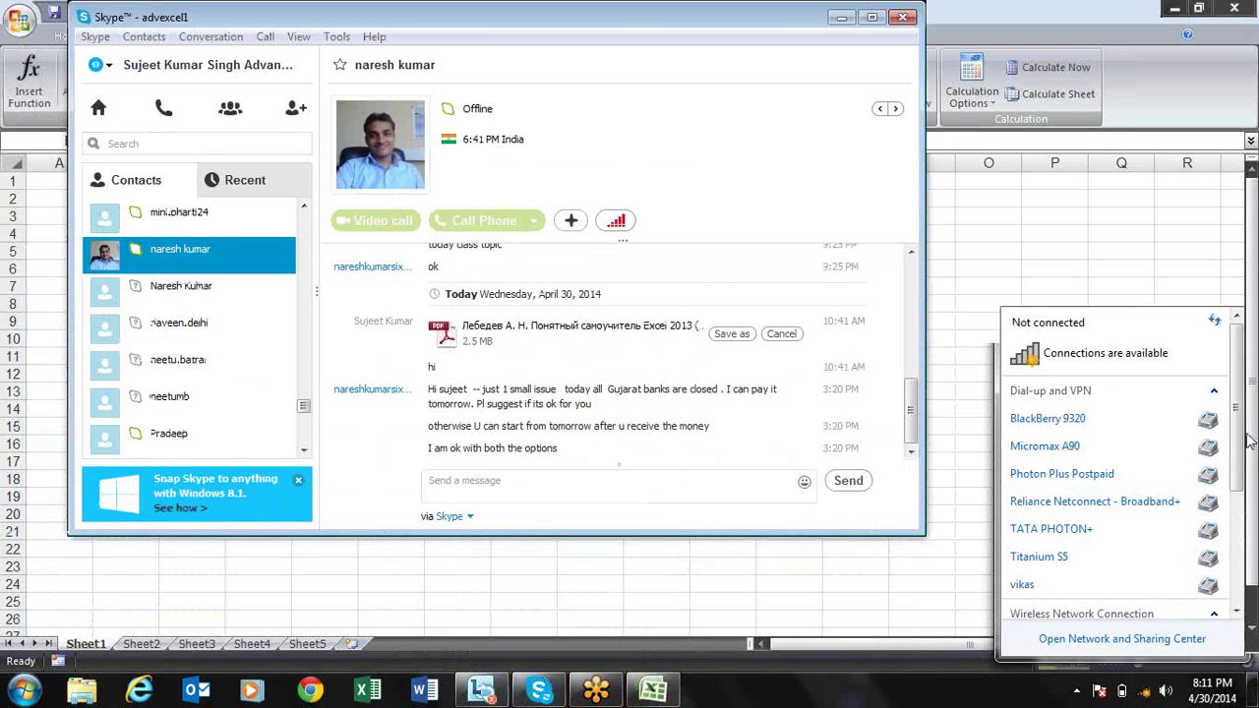
scroll(1241, 489, "down", 3)
scroll(1241, 488, "down", 3)
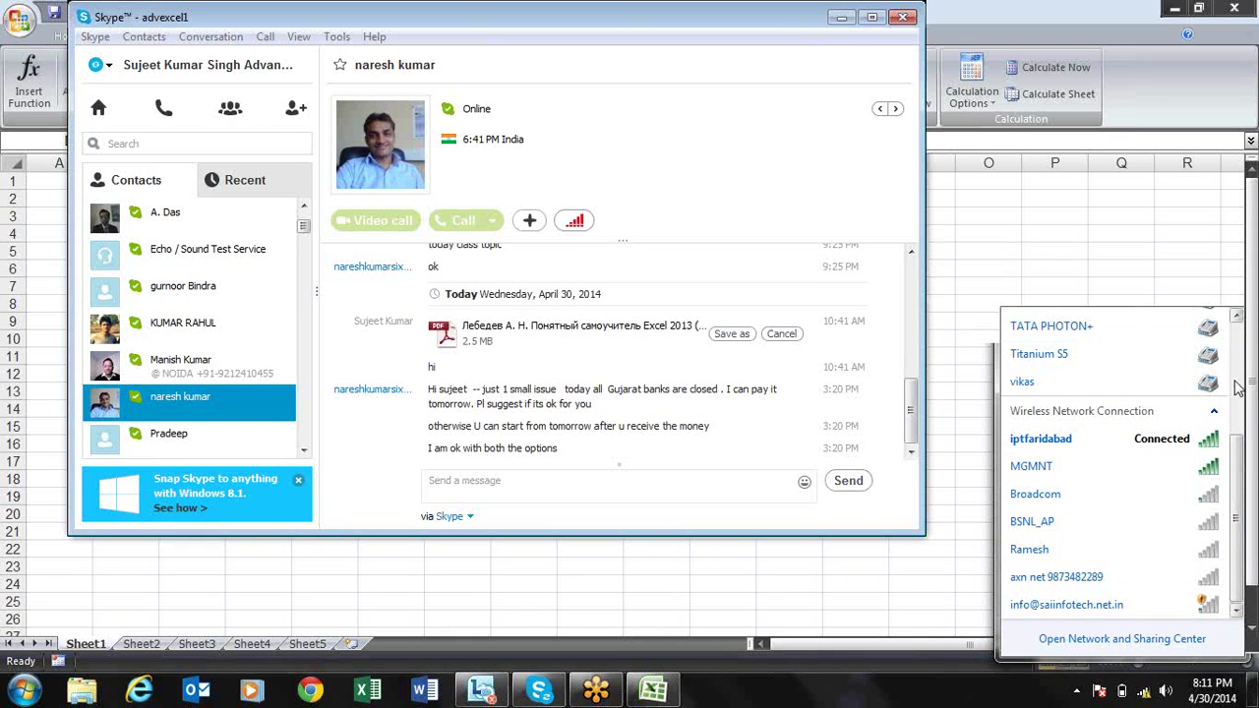
left_click(967, 258)
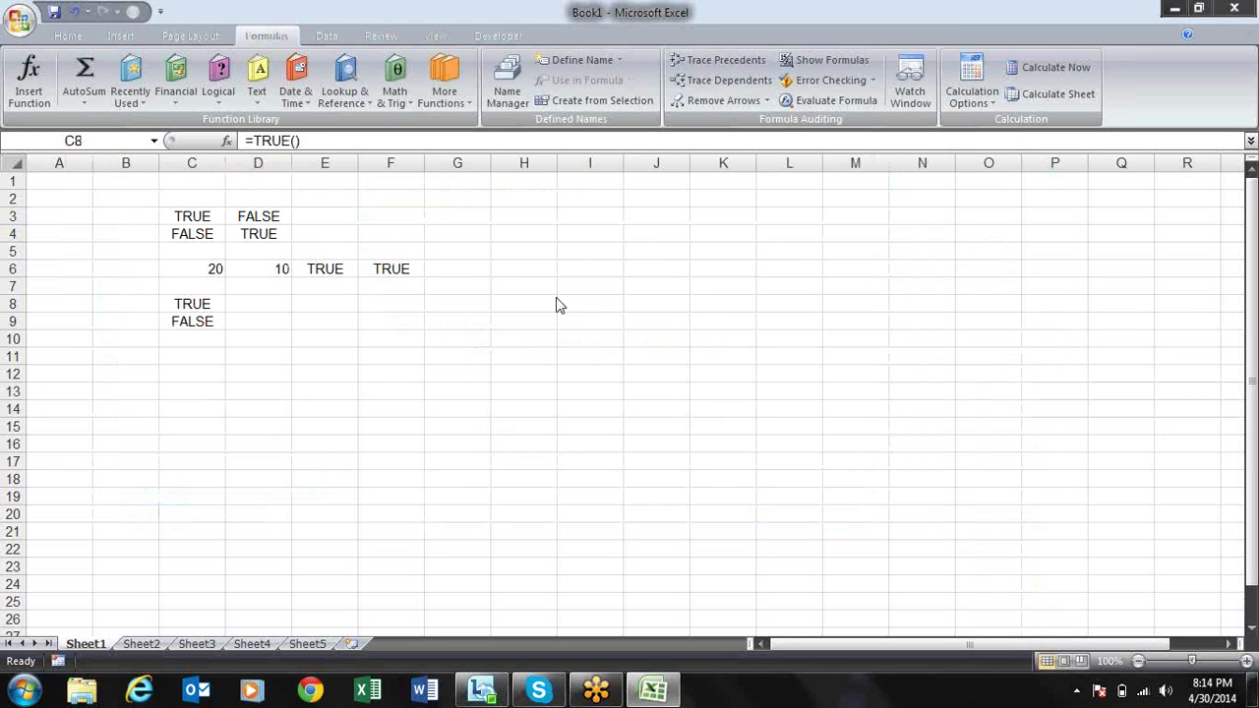
Step: Enter =NA() in D8 so it returns the #N/A error
left_click(257, 285)
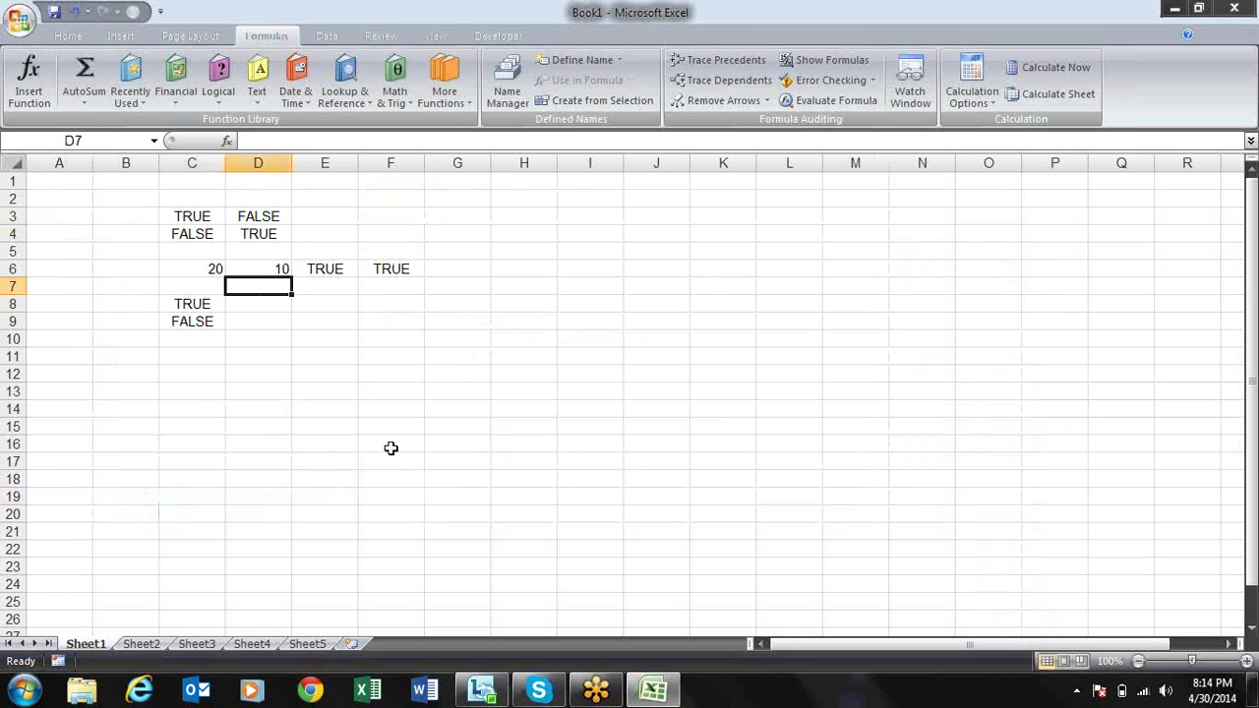
key("Return")
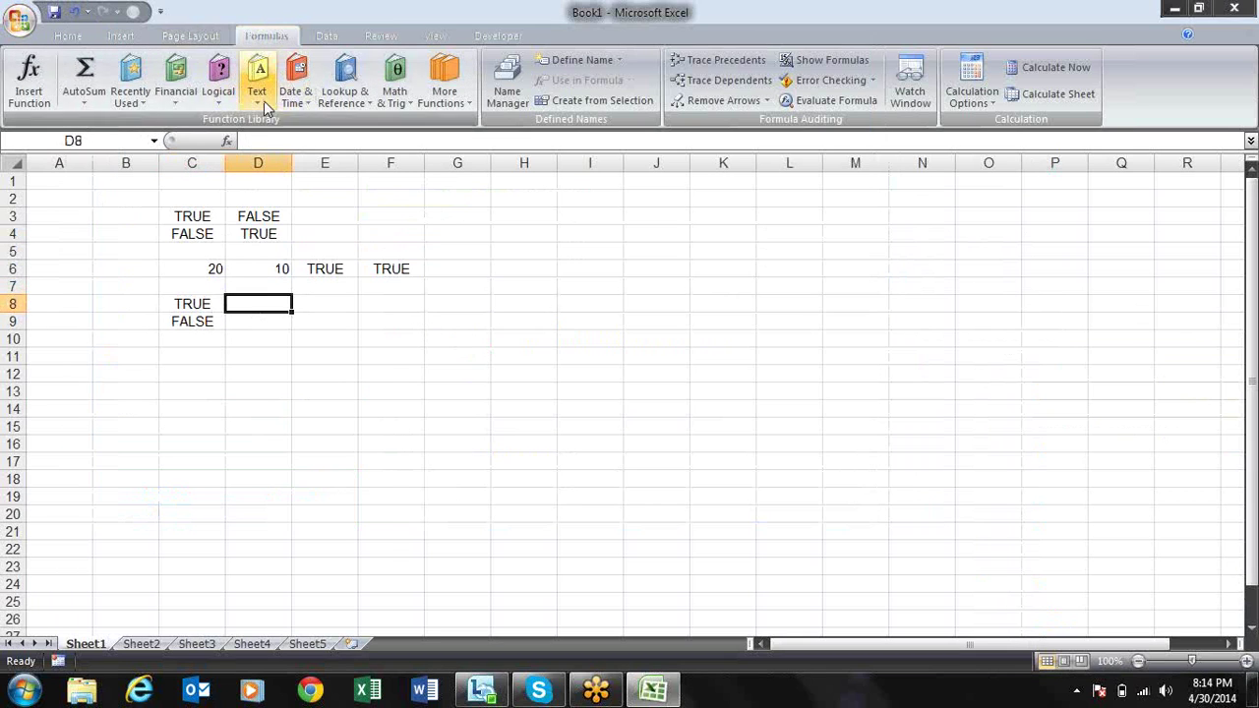
left_click(248, 102)
left_click(218, 100)
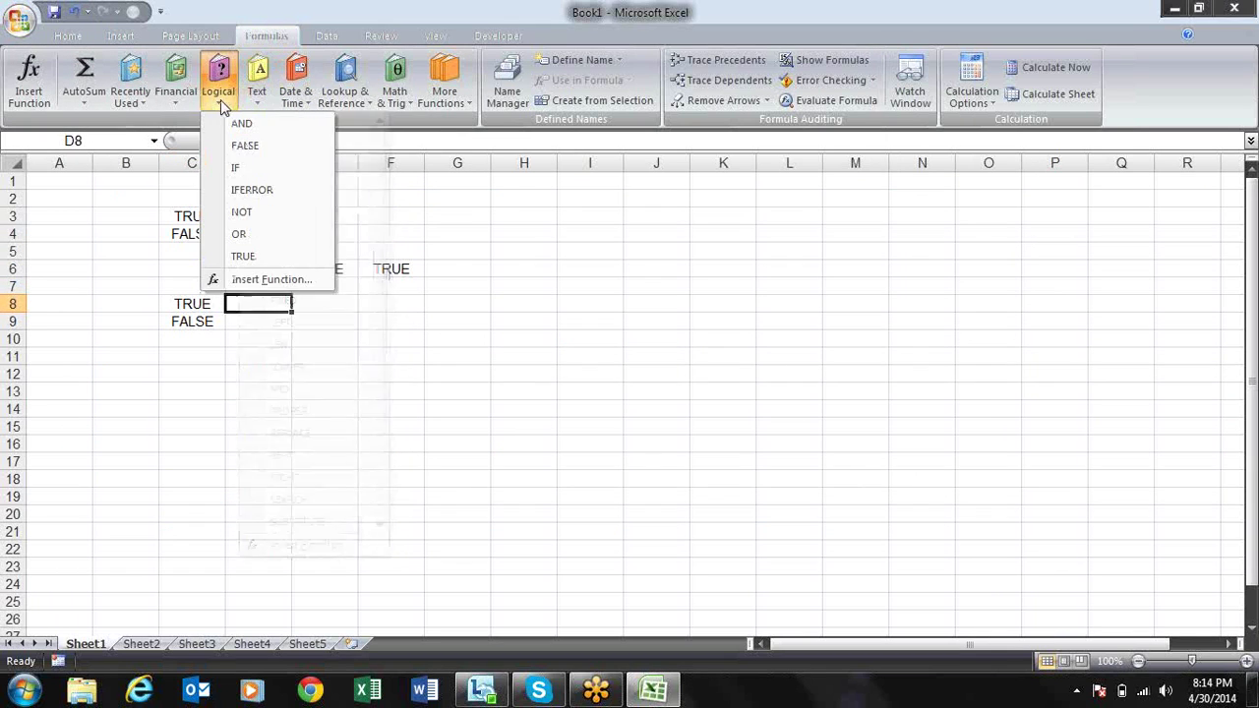
left_click(334, 337)
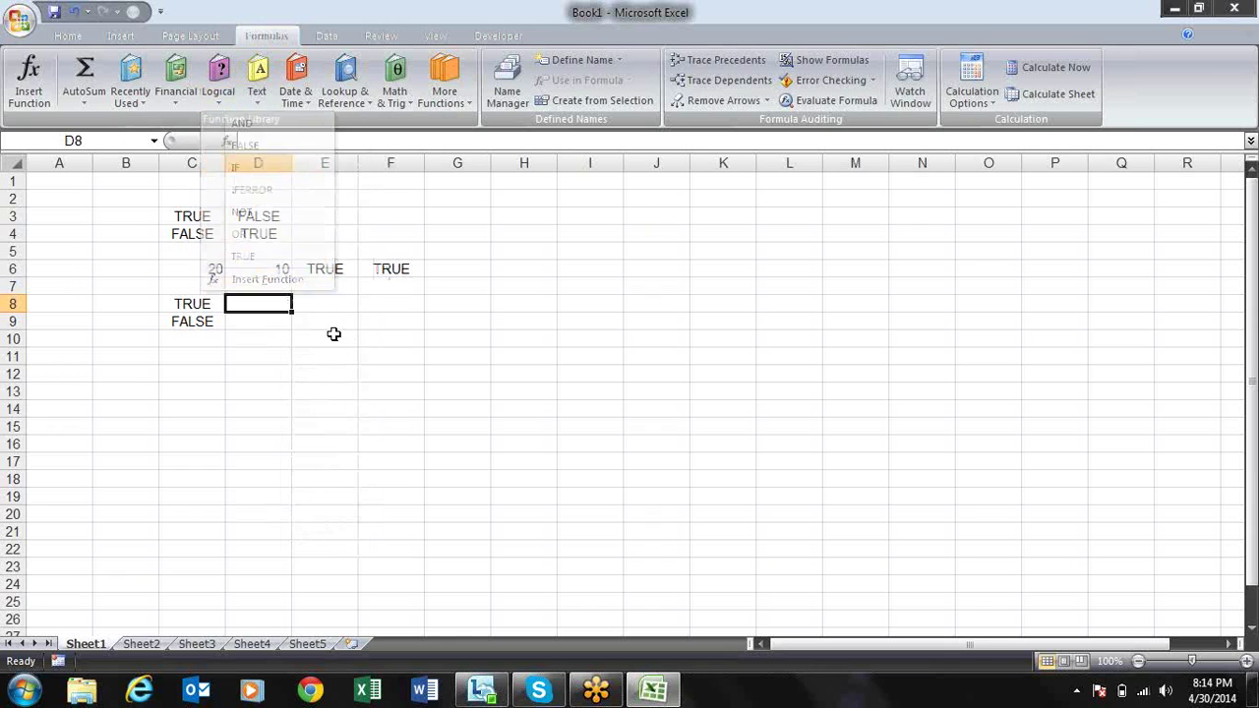
type("=")
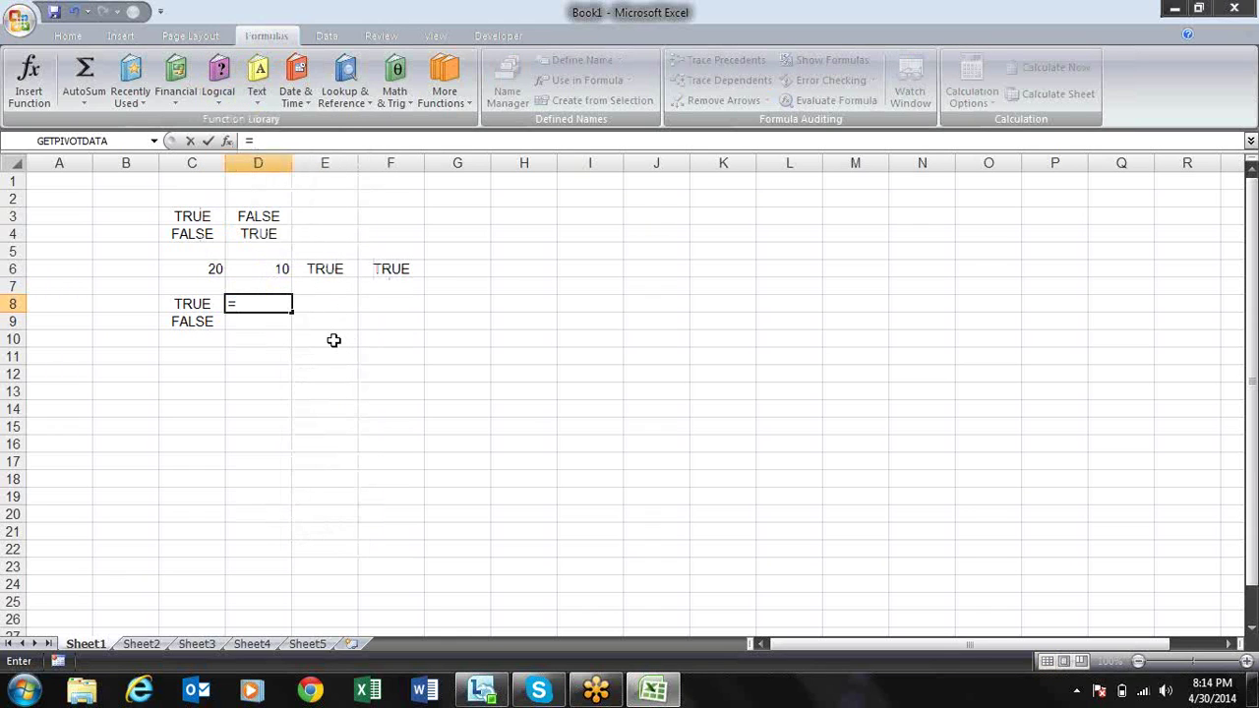
type("n")
double_click(333, 341)
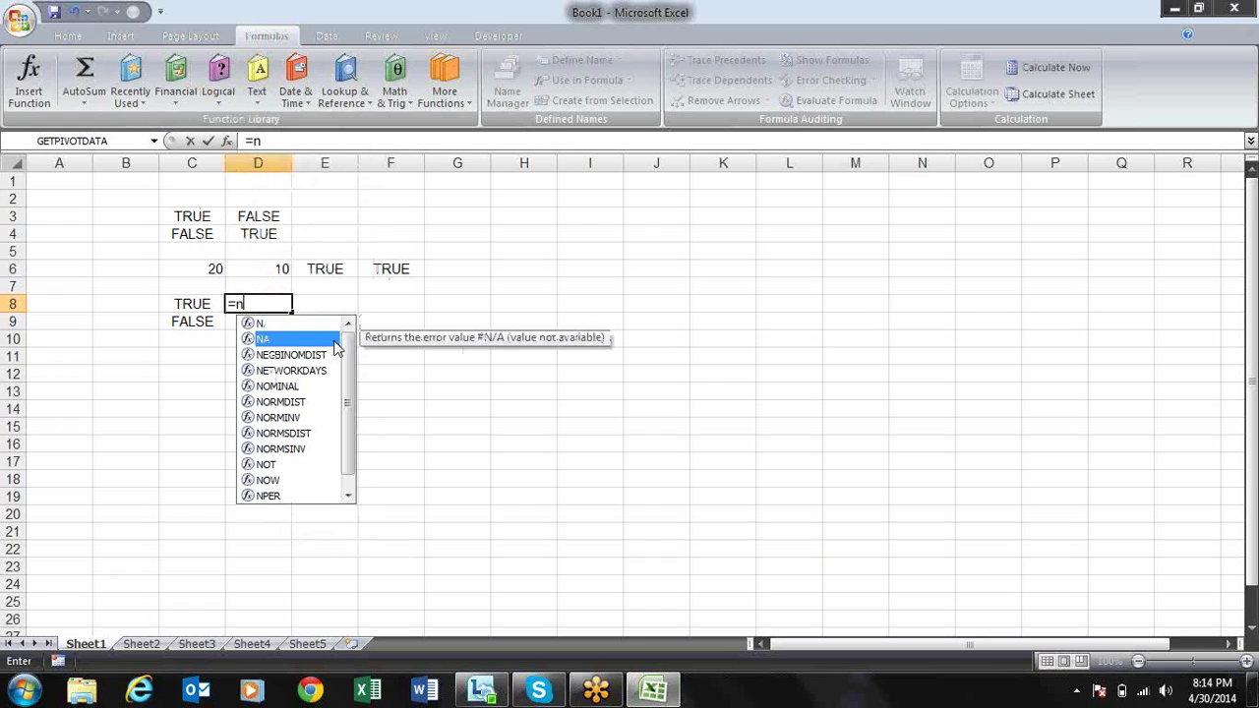
type(")")
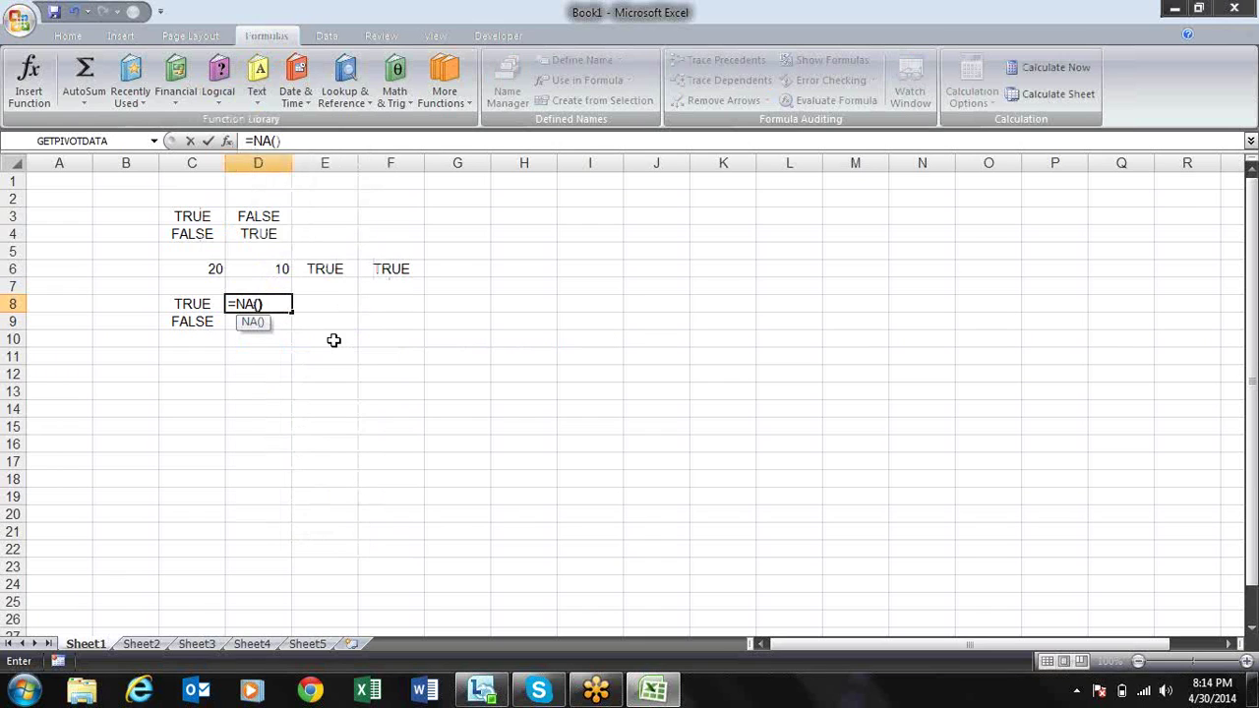
key("Return")
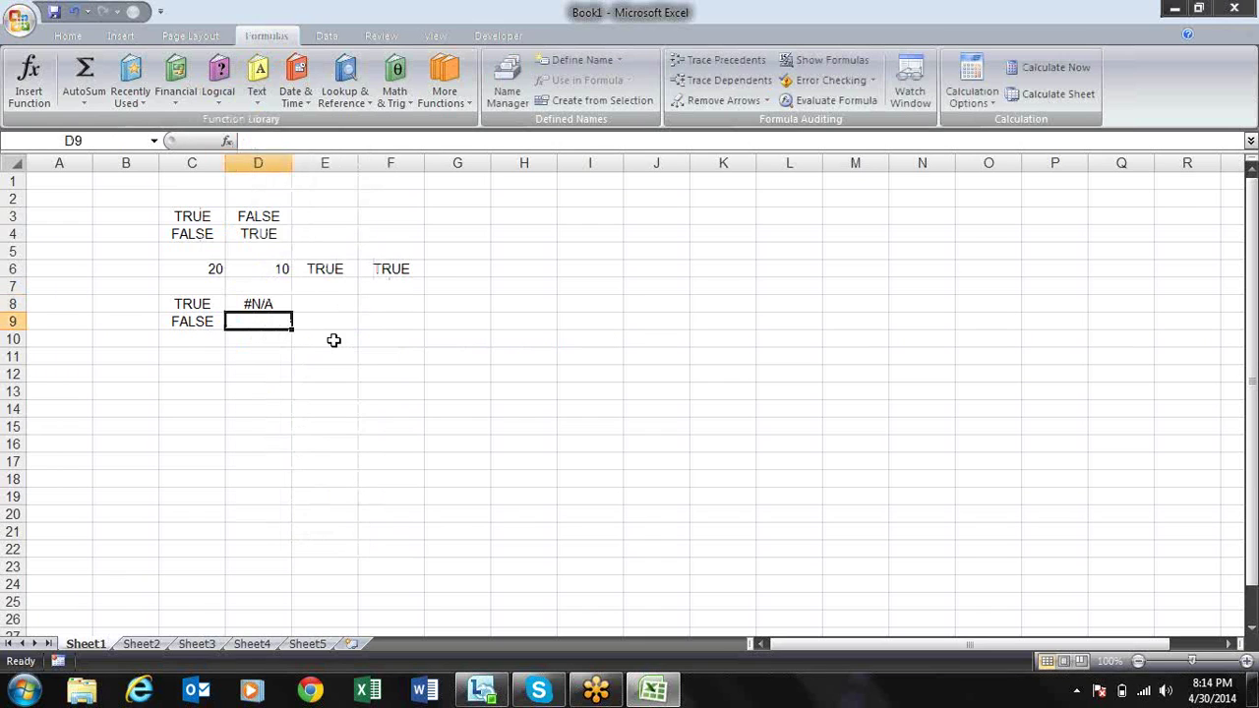
key("Up")
key("Down")
Step: Discard a partial =err formula in D9 and move to E8
type("=err")
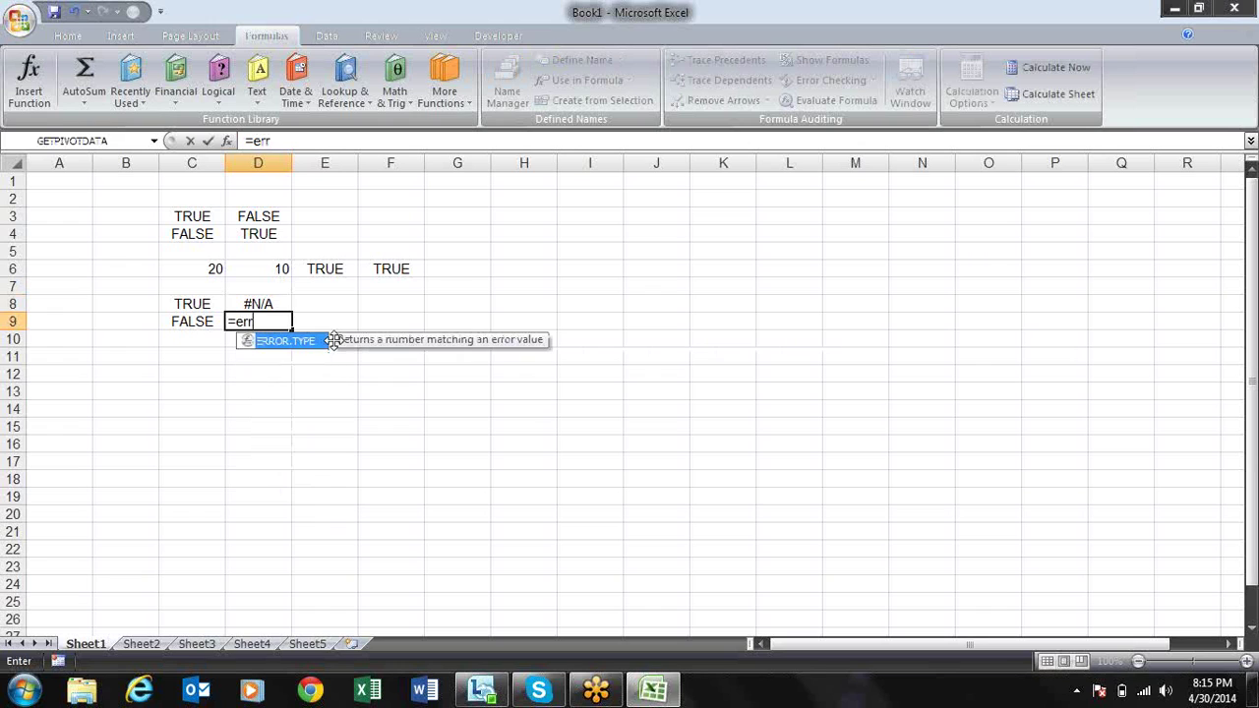
key("BackSpace")
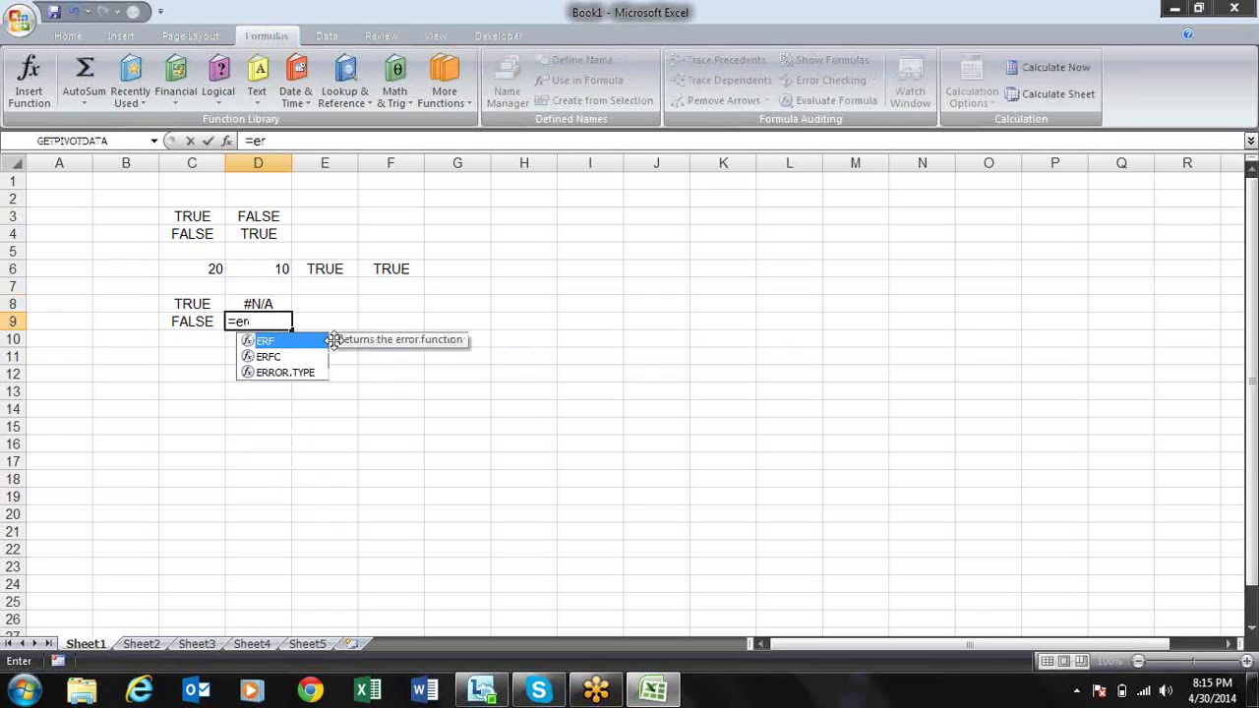
key("BackSpace")
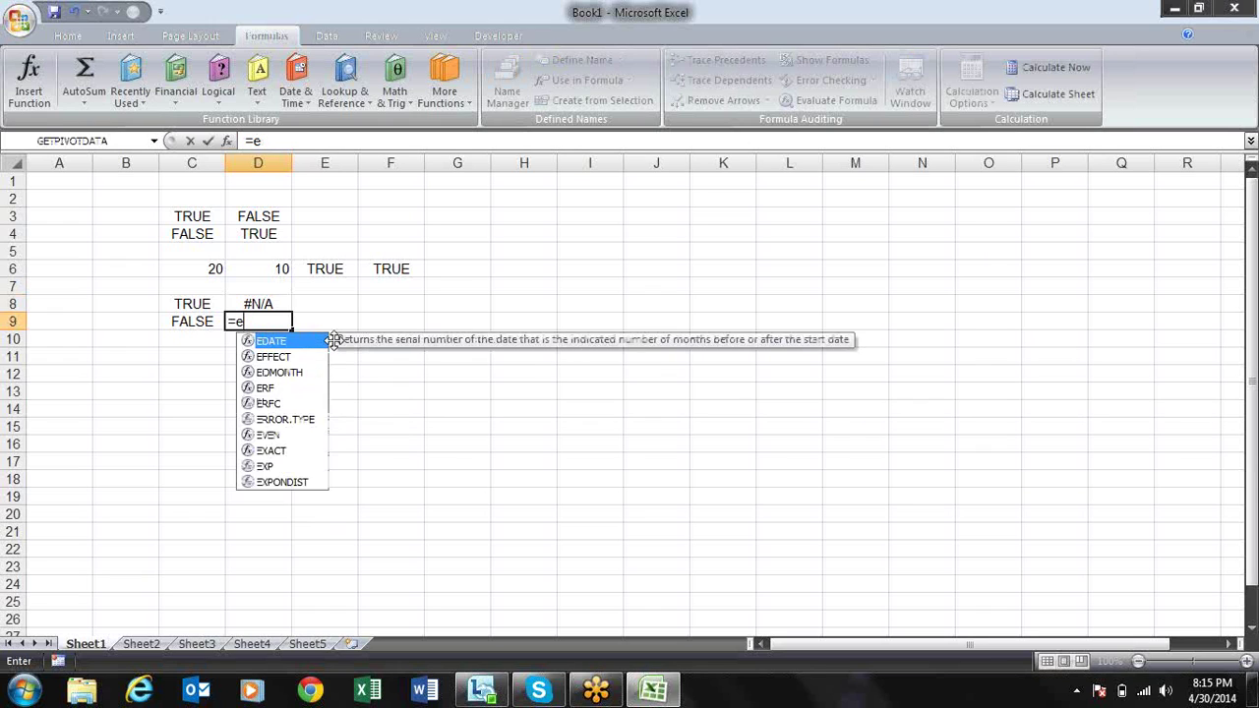
key("BackSpace")
key("BackSpace")
key("Escape")
key("Up")
key("Right")
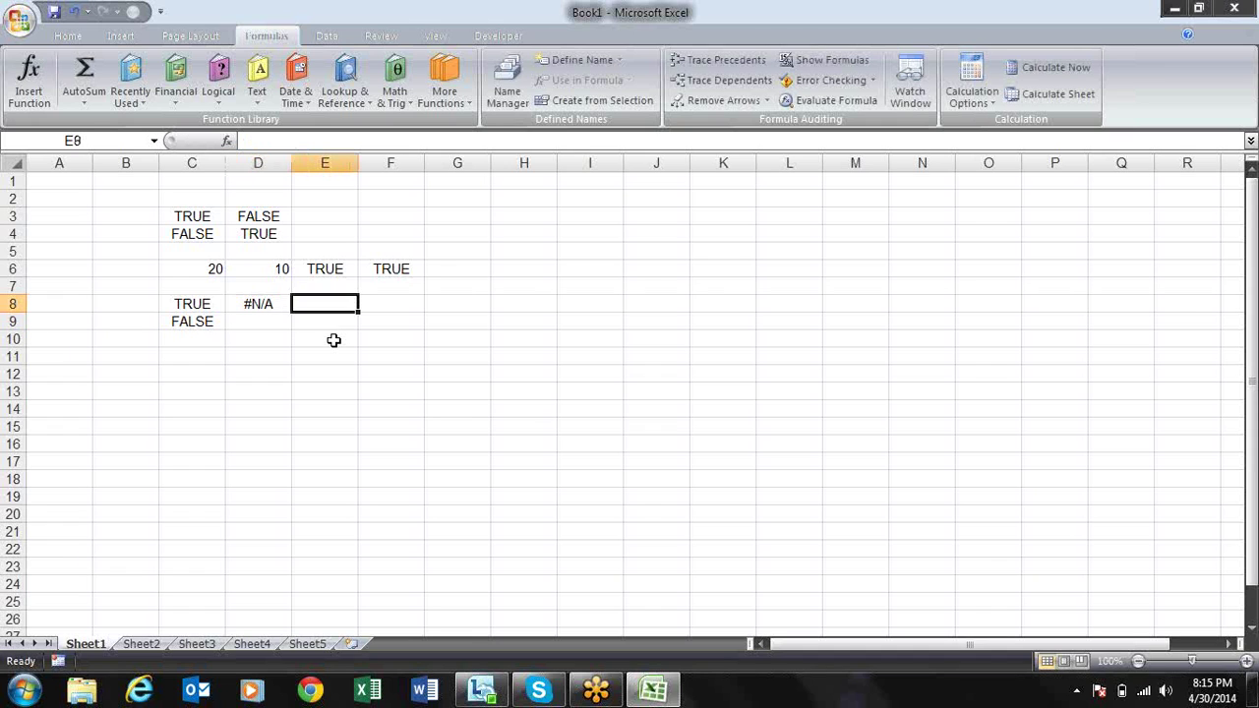
Step: Enter =IFERROR(D8,"") in E8 so the error shows as blank
type("=")
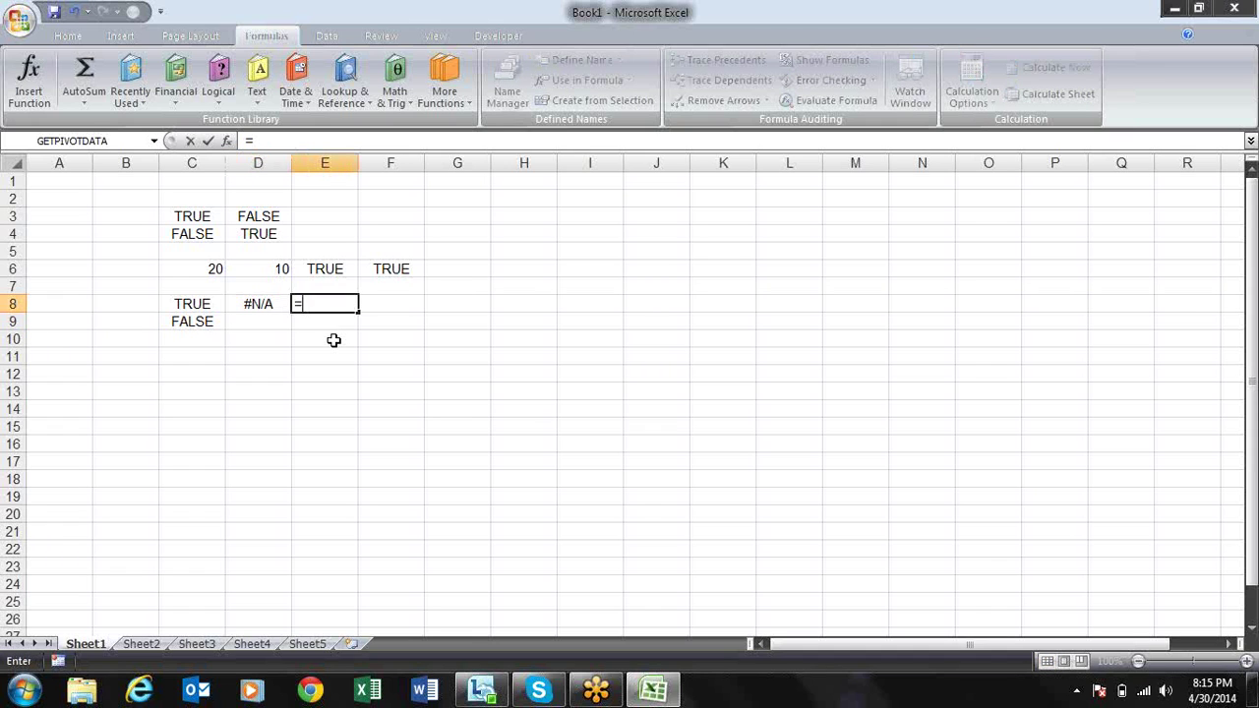
type("if")
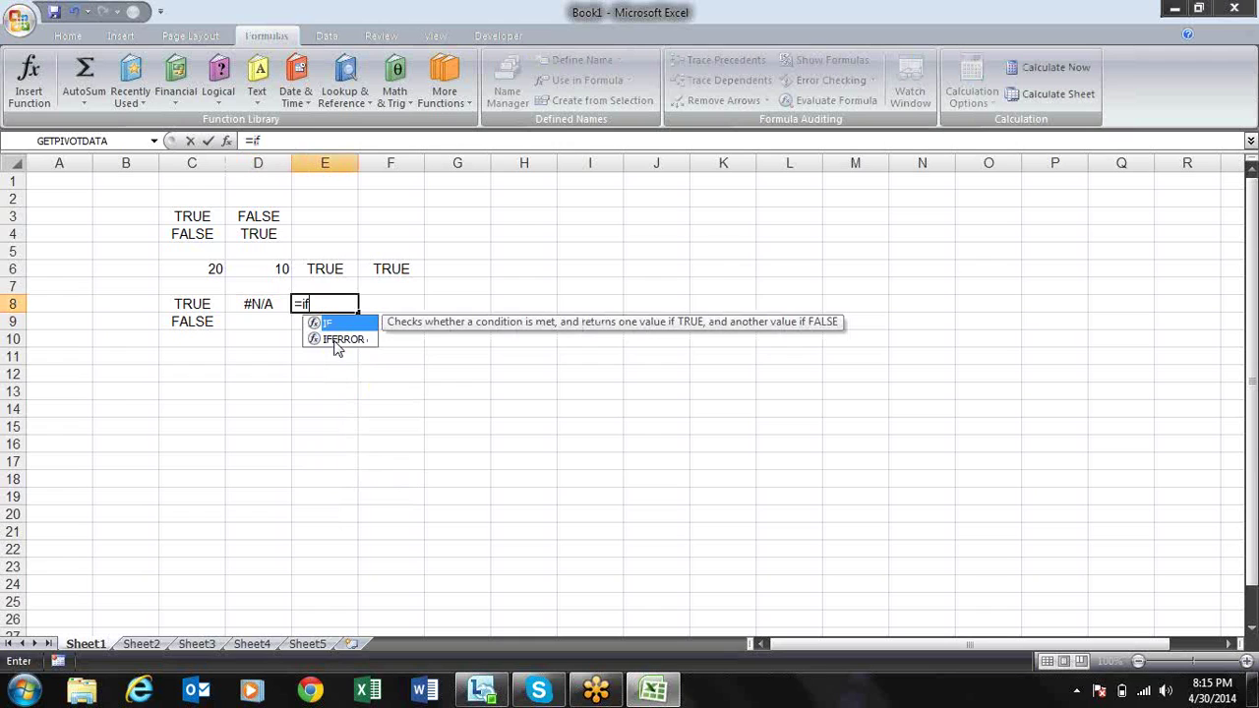
double_click(335, 340)
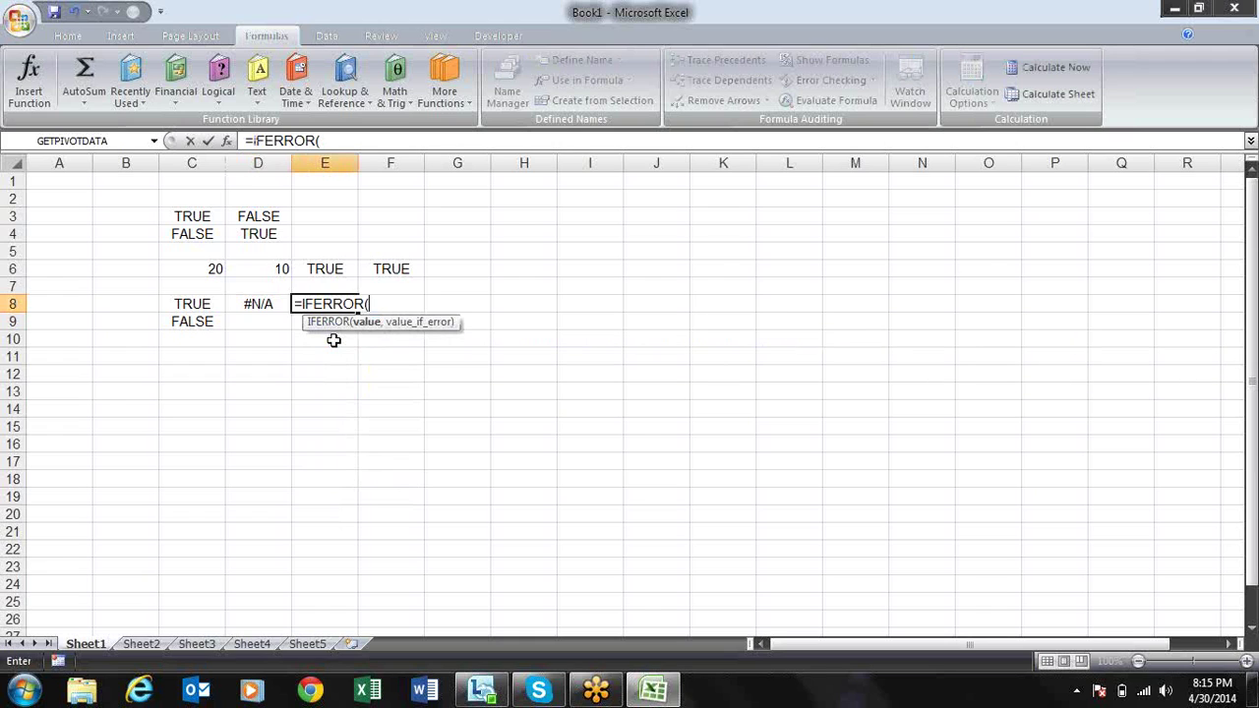
left_click(271, 304)
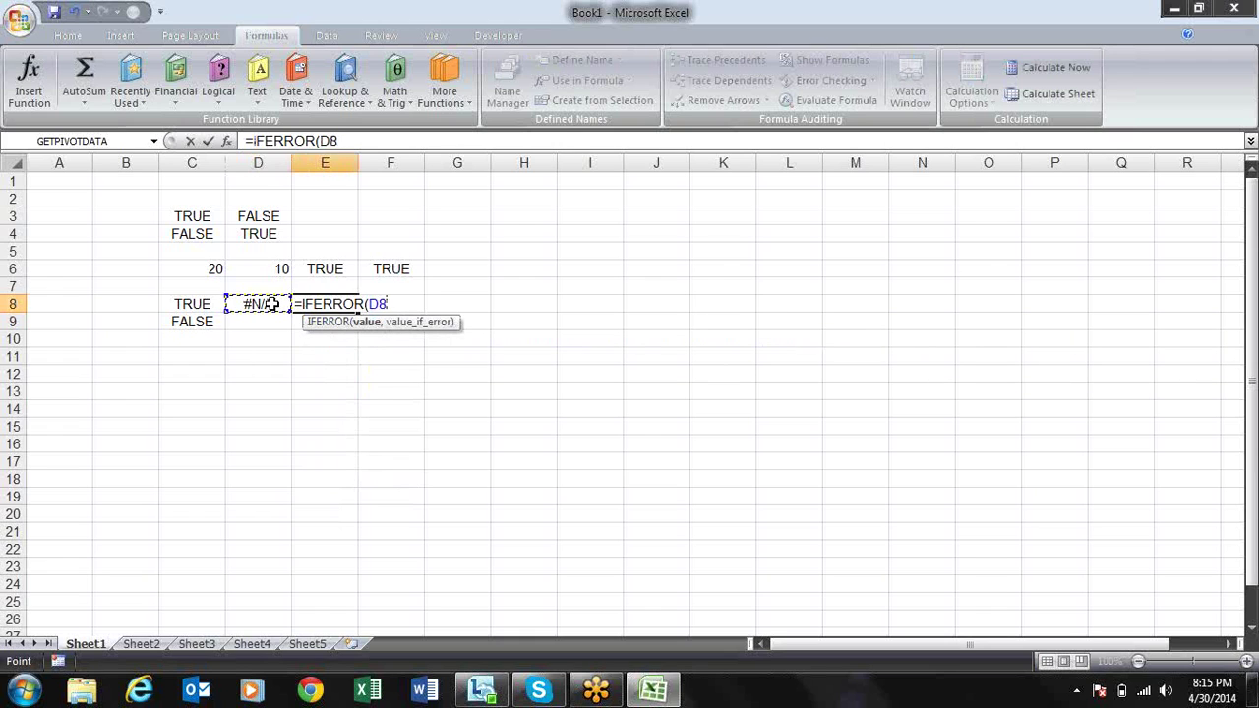
type(",")
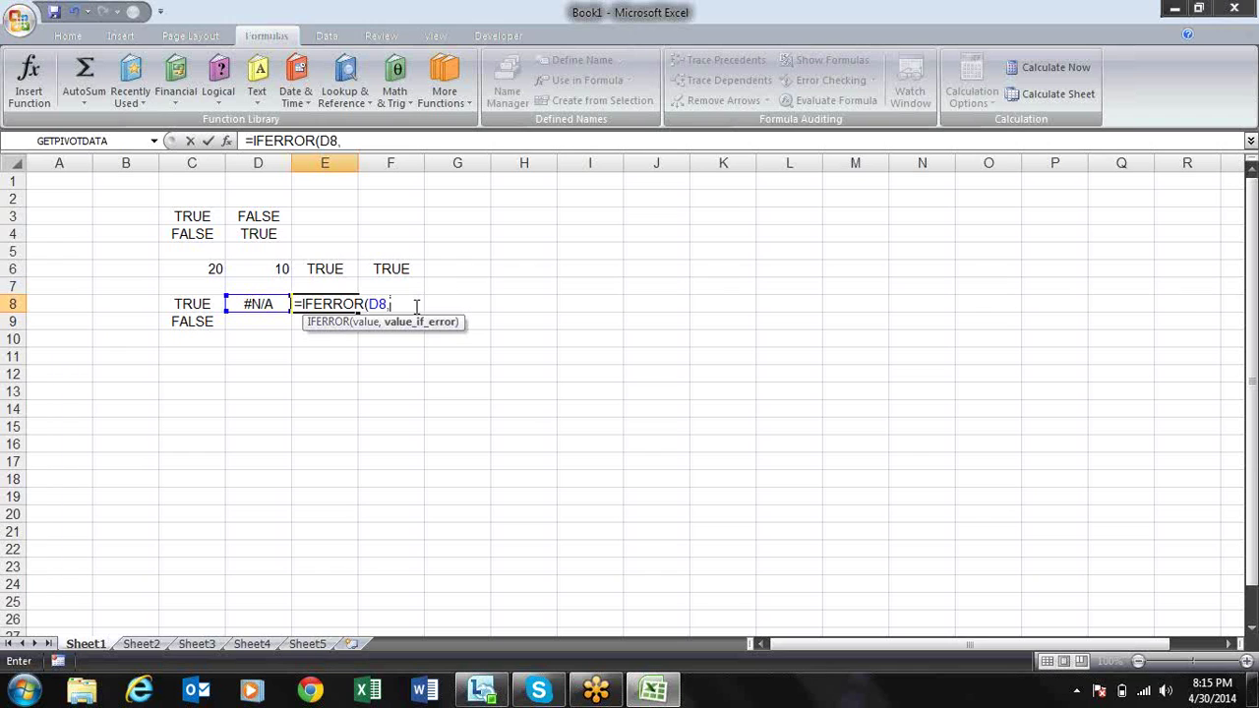
type("\"")
key("BackSpace")
type("0)")
key("BackSpace")
key("BackSpace")
type("\"\")")
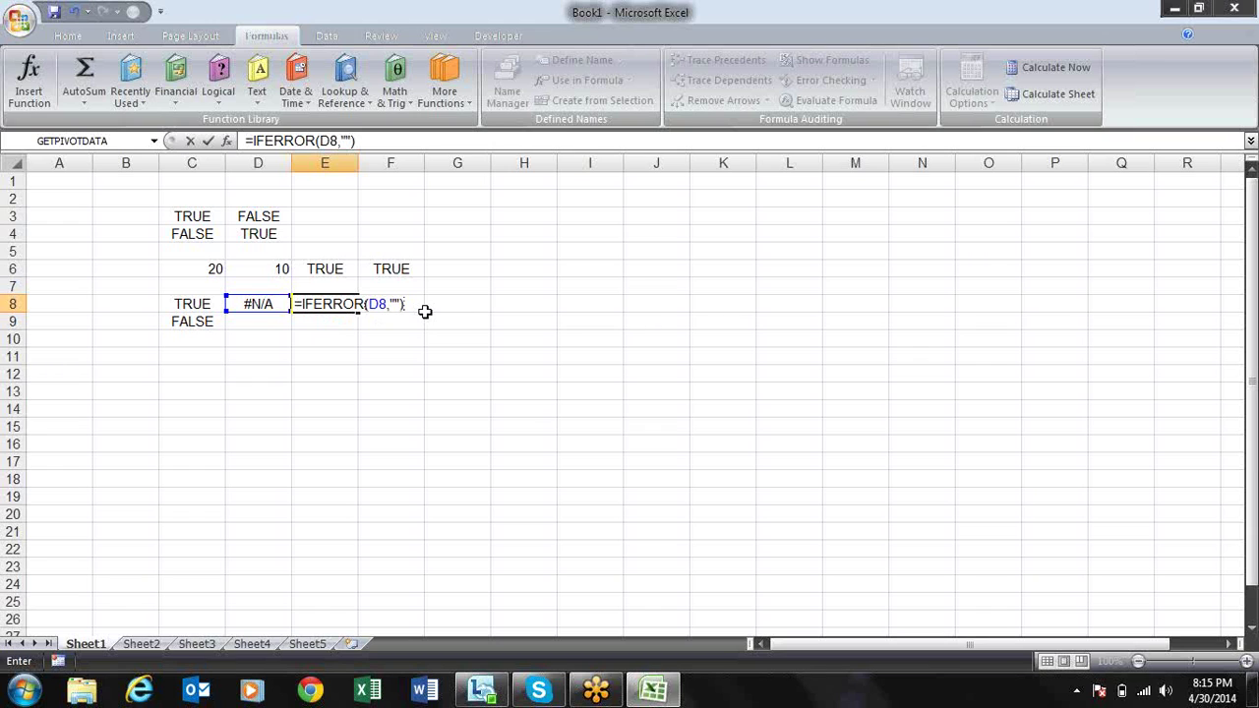
key("Return")
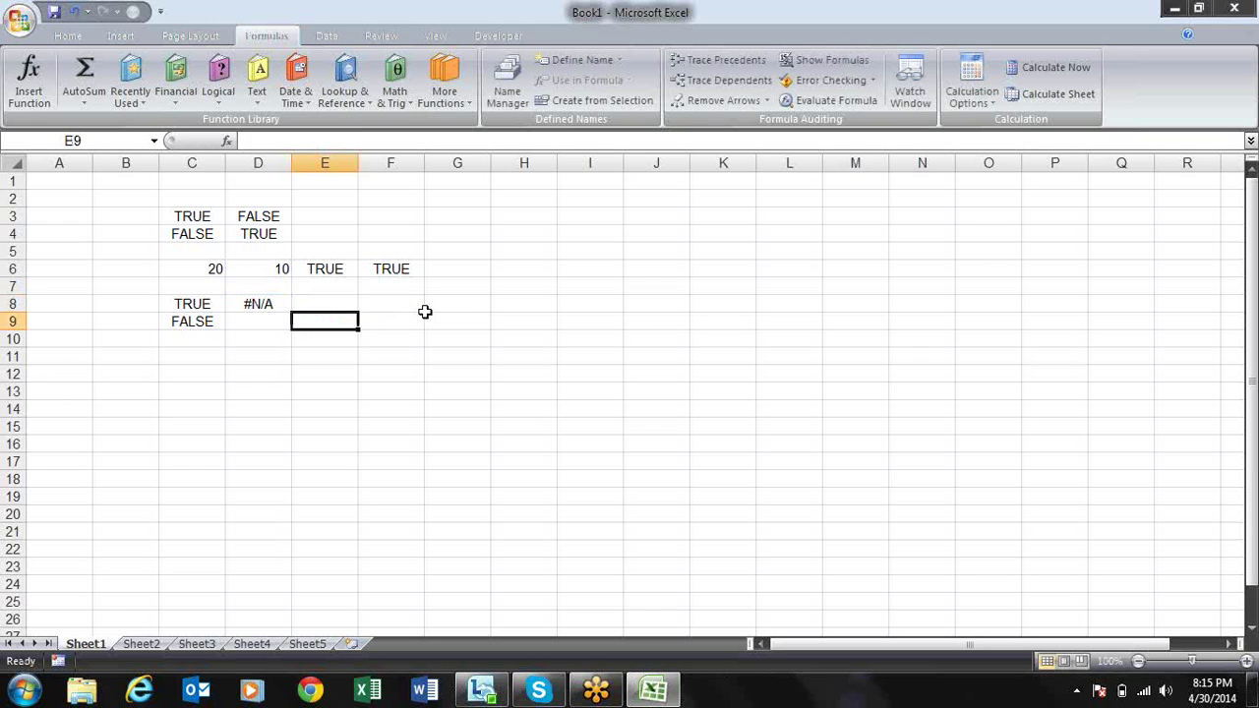
Step: Try wrapping E8's formula in an IF on D8, then cancel the edit
key("Up")
key("F2")
key("Home")
key("Right")
key("Right")
key("Right")
key("Left")
key("Left")
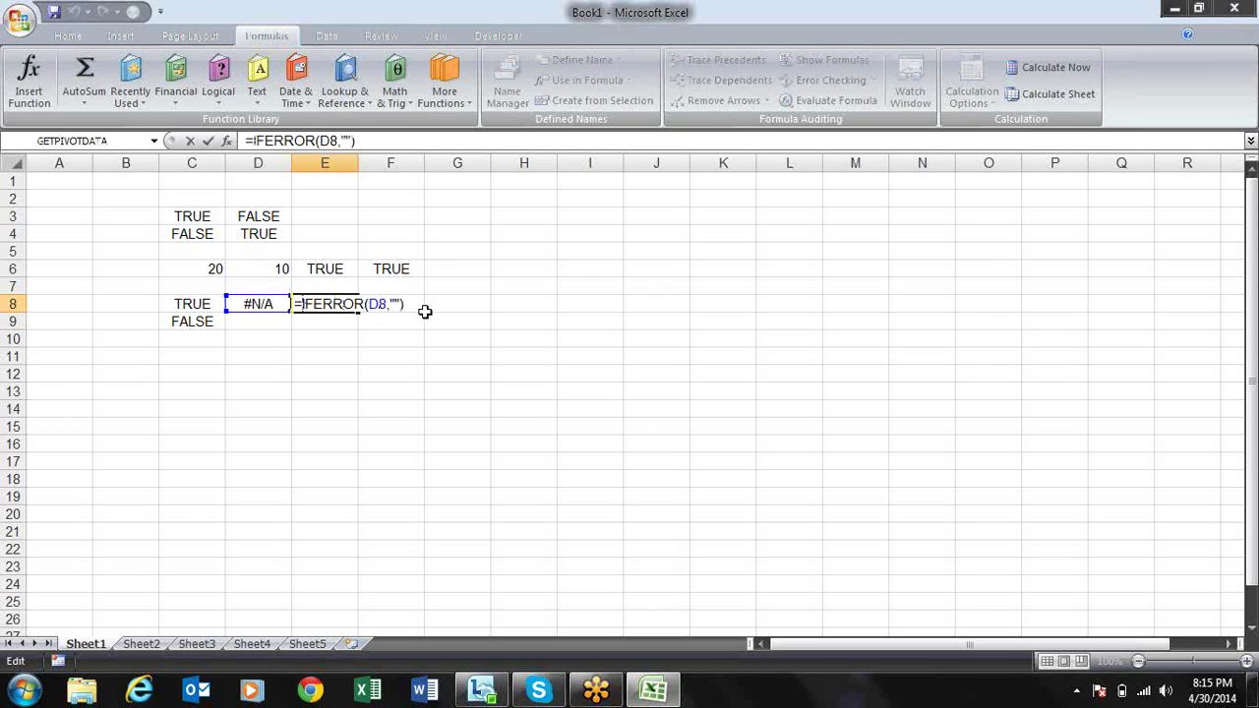
type("IF")
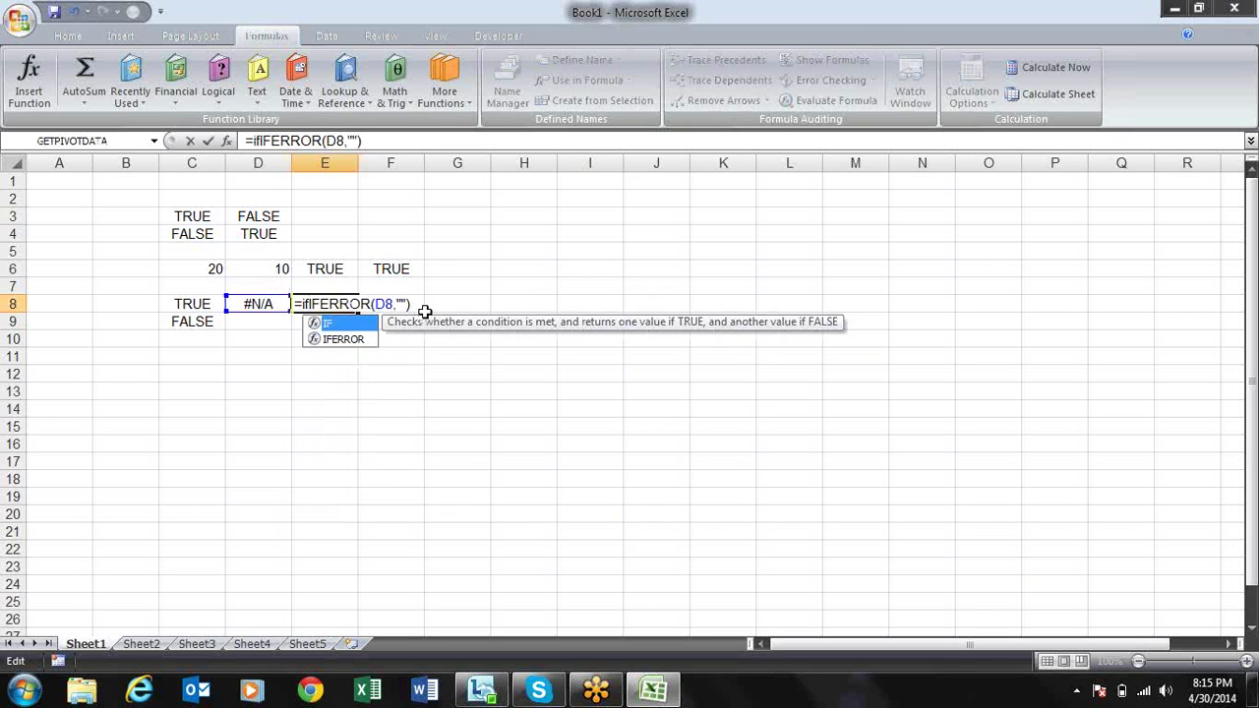
type("(")
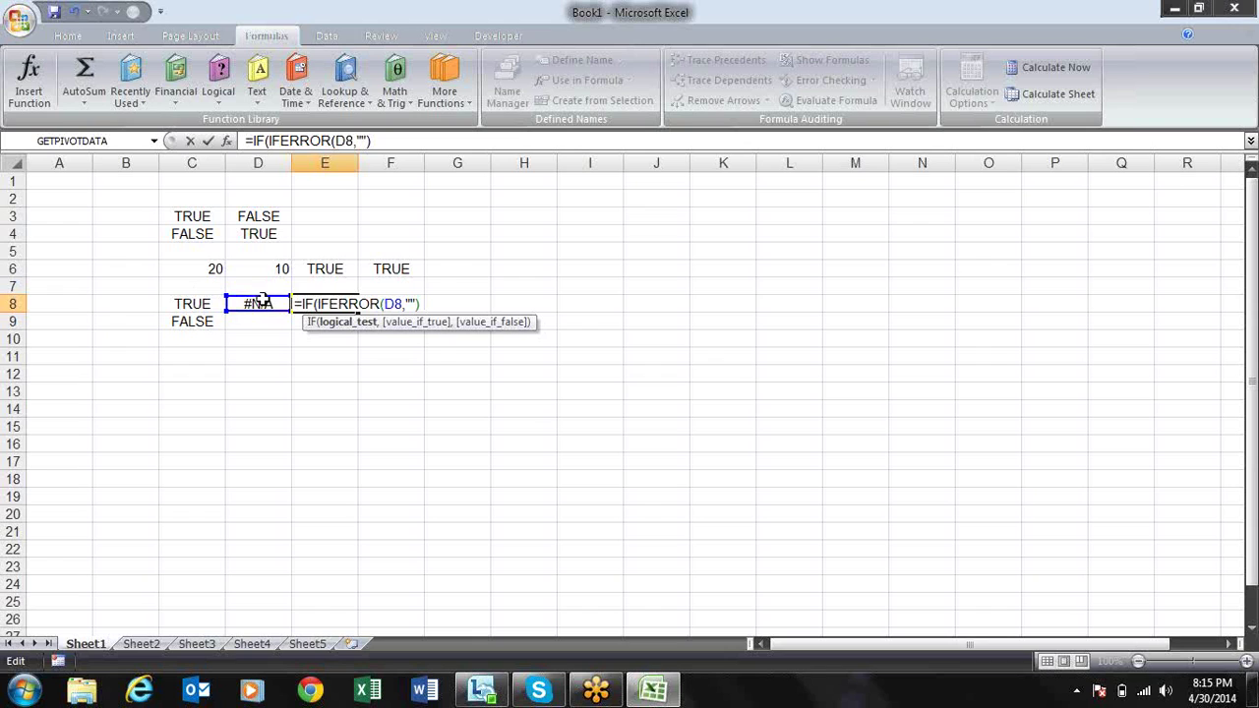
left_click(260, 304)
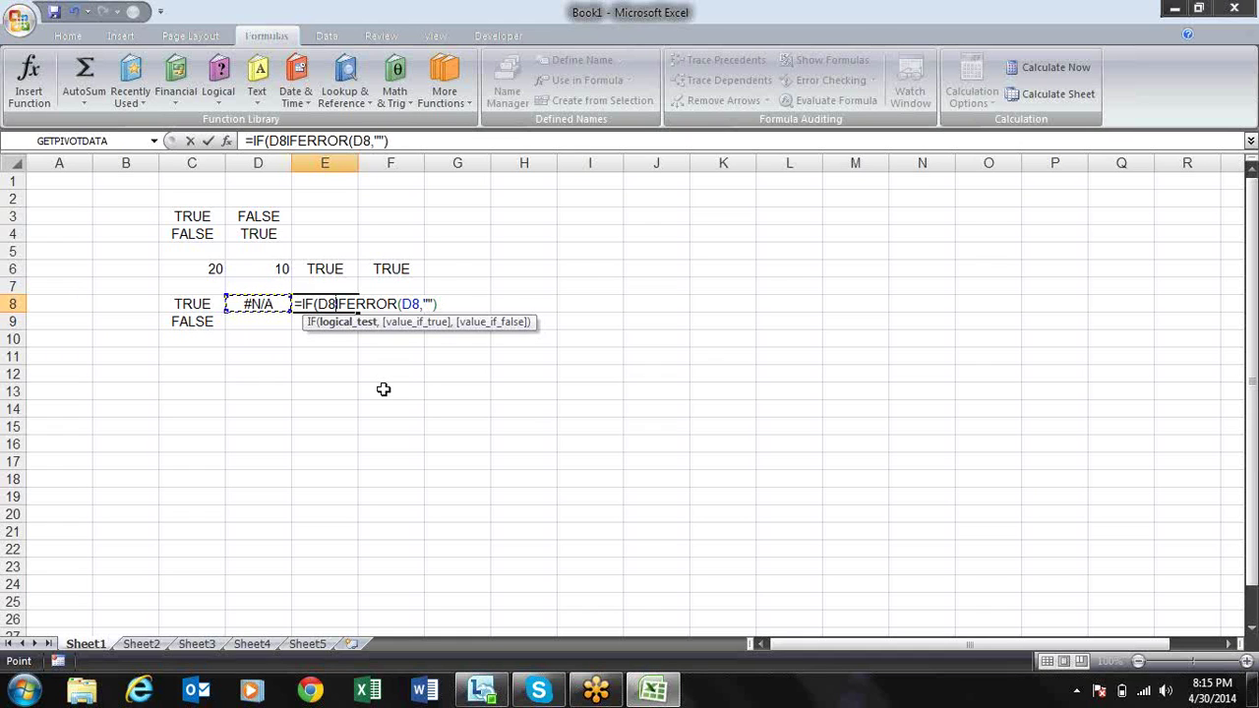
key("Escape")
Step: Re-enter =IFERROR(D8,"") in E8 and confirm it with Ctrl+Enter
type("=")
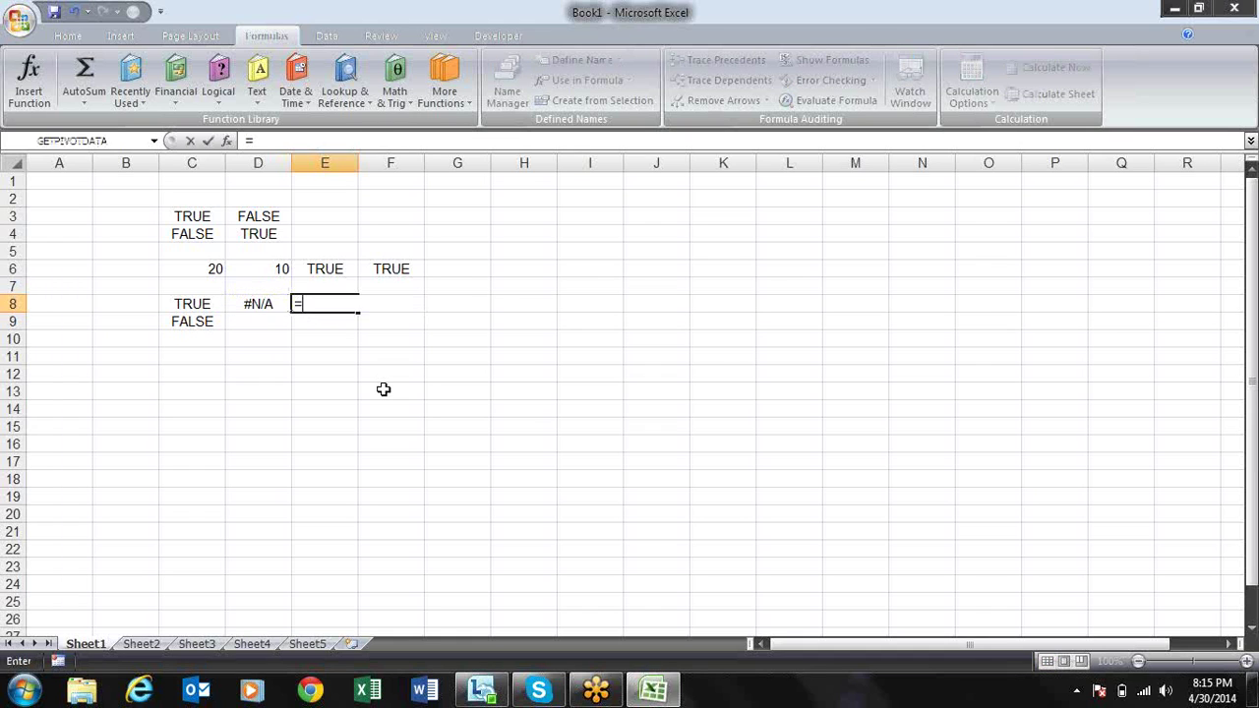
type("if")
key("Down")
key("Tab")
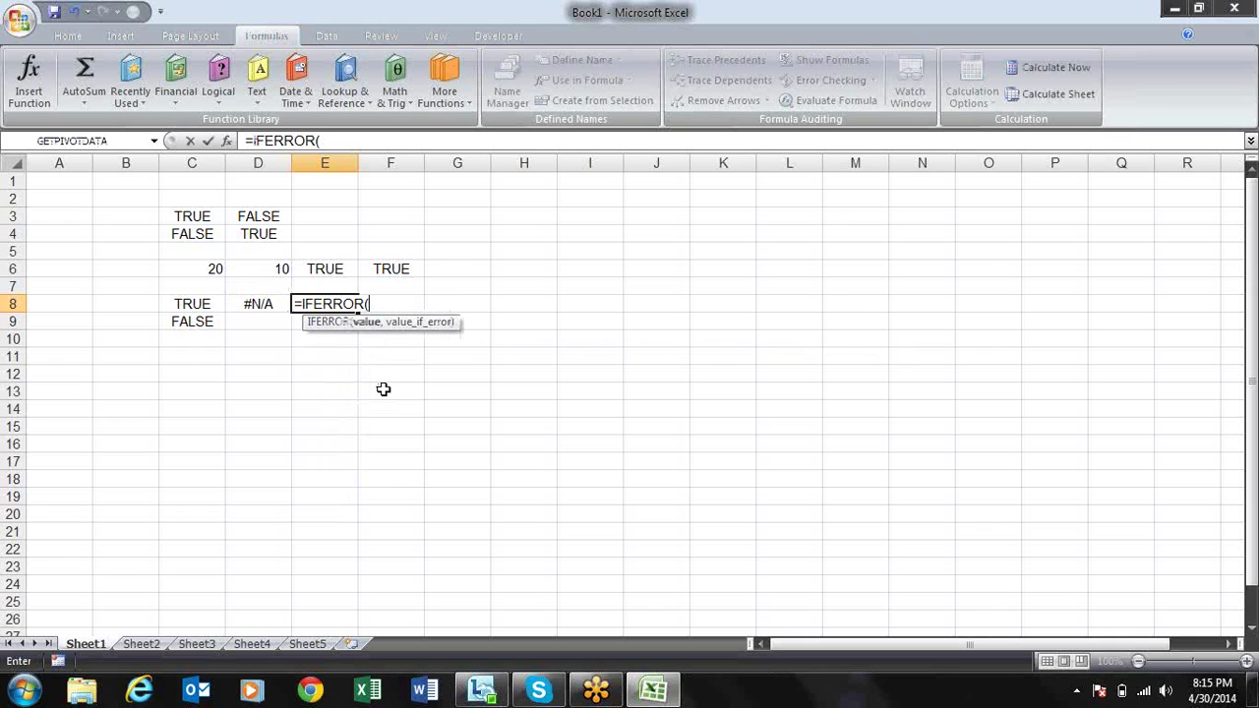
key("Left")
key("Left")
key("Right")
type(",\"\"")
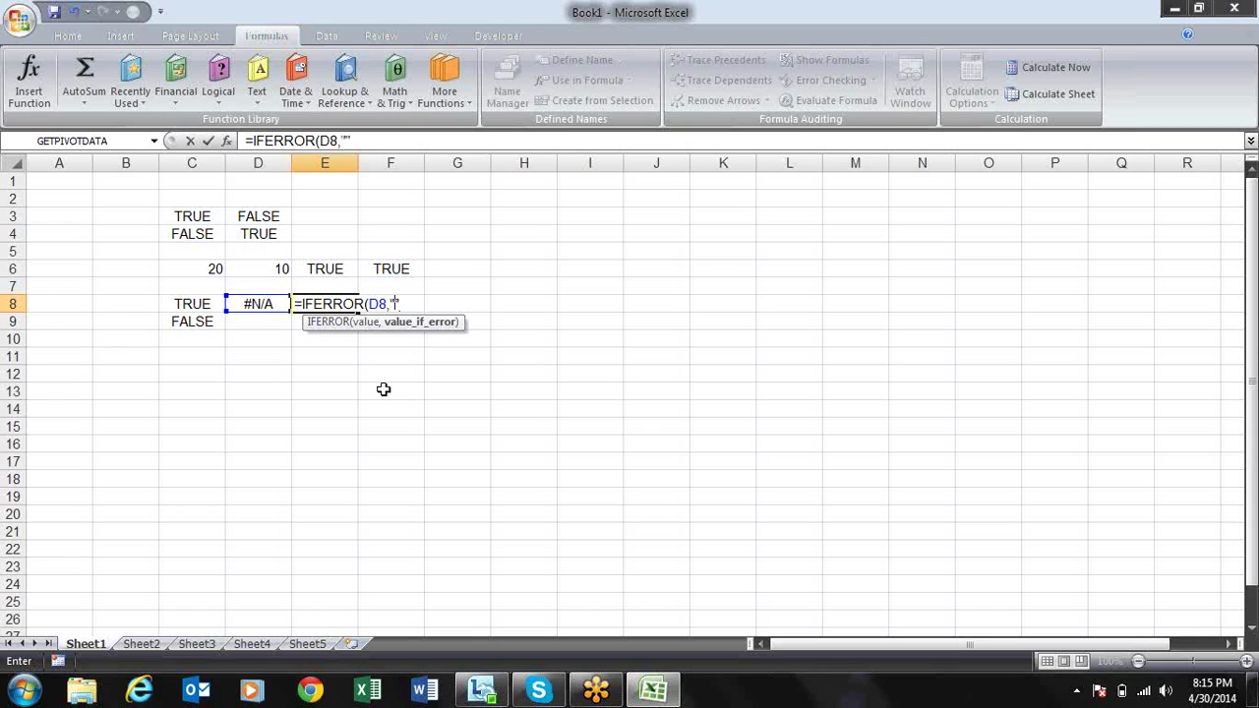
type(")")
key("Return")
key("Up")
key("F2")
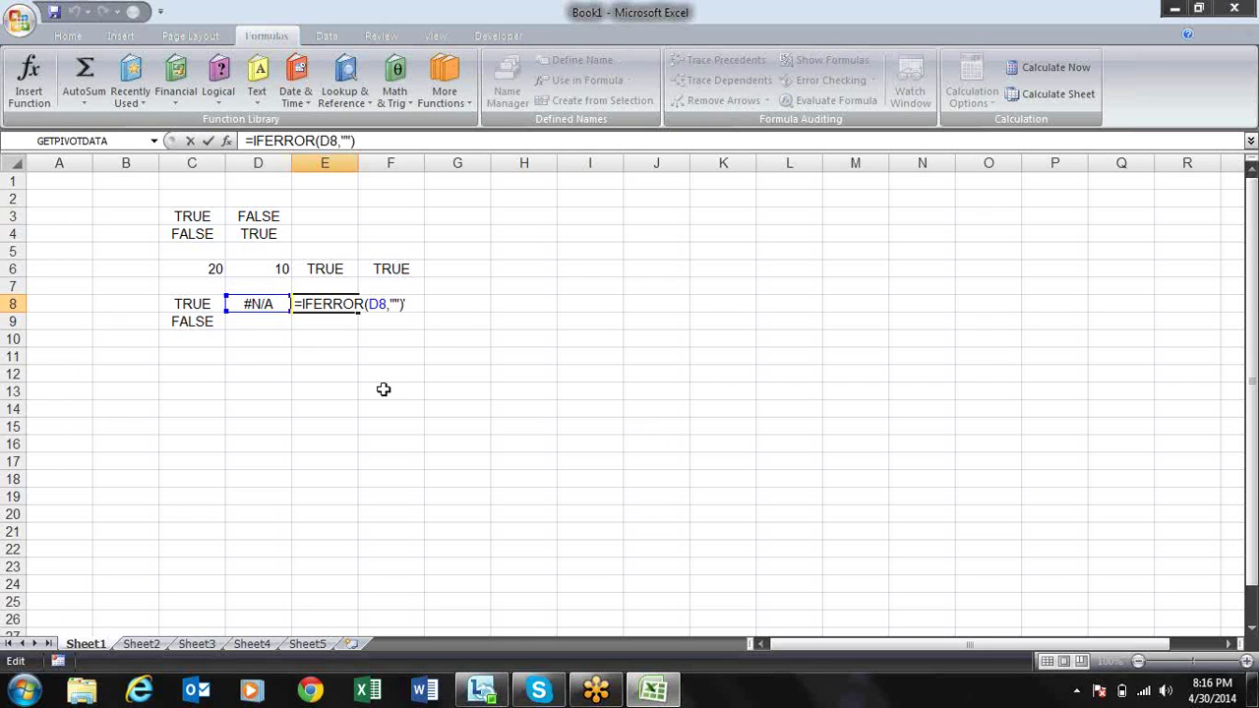
left_click(381, 304)
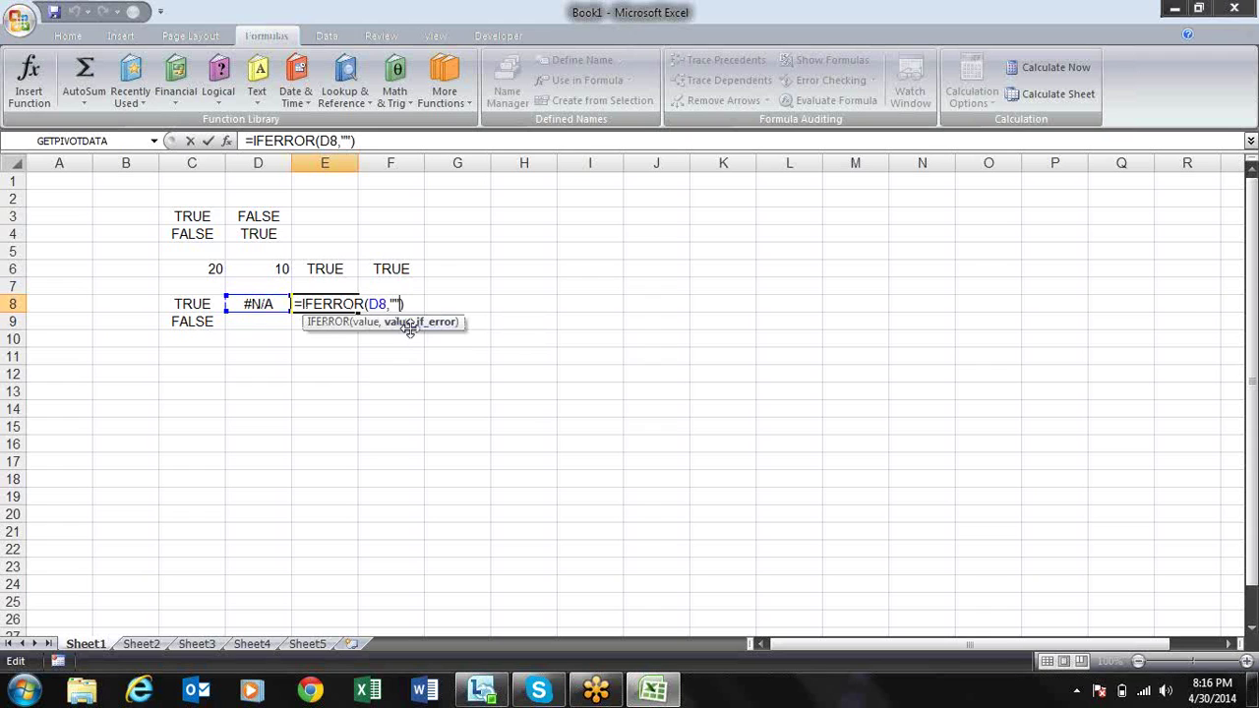
key("ctrl+Return")
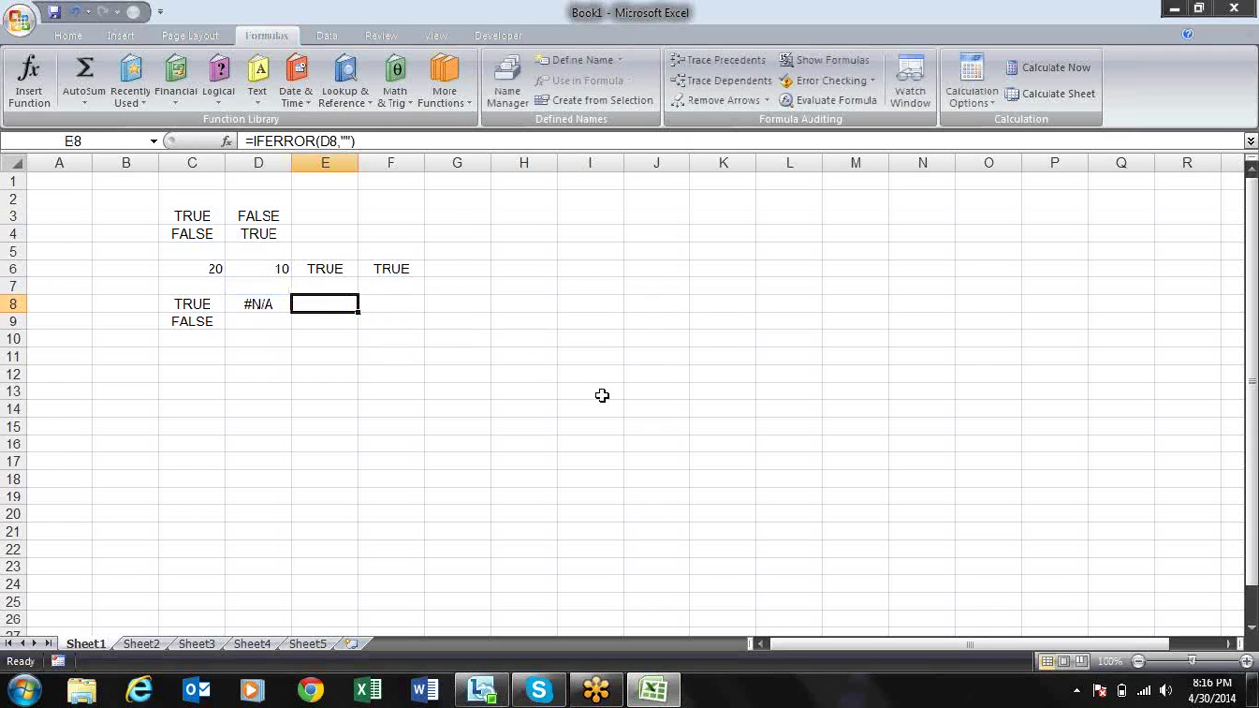
key("Up")
key("Up")
key("Up")
Step: Select B3:G9 and delete all the old test results
key("Left")
key("Left")
key("Left")
key("Up")
key("Up")
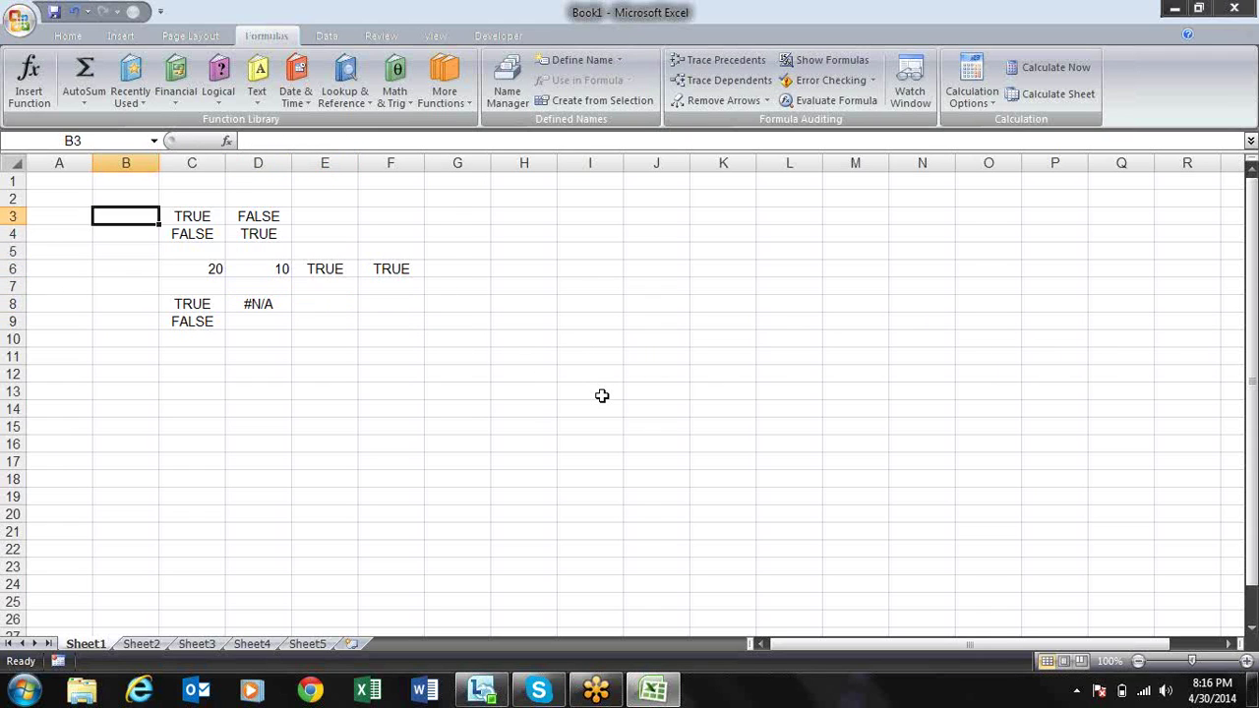
key("shift+Right")
key("shift+Right")
key("shift+Right")
key("shift+Down")
key("shift+Down")
key("shift+Down")
key("shift+Down")
key("shift+Right")
key("shift+Right")
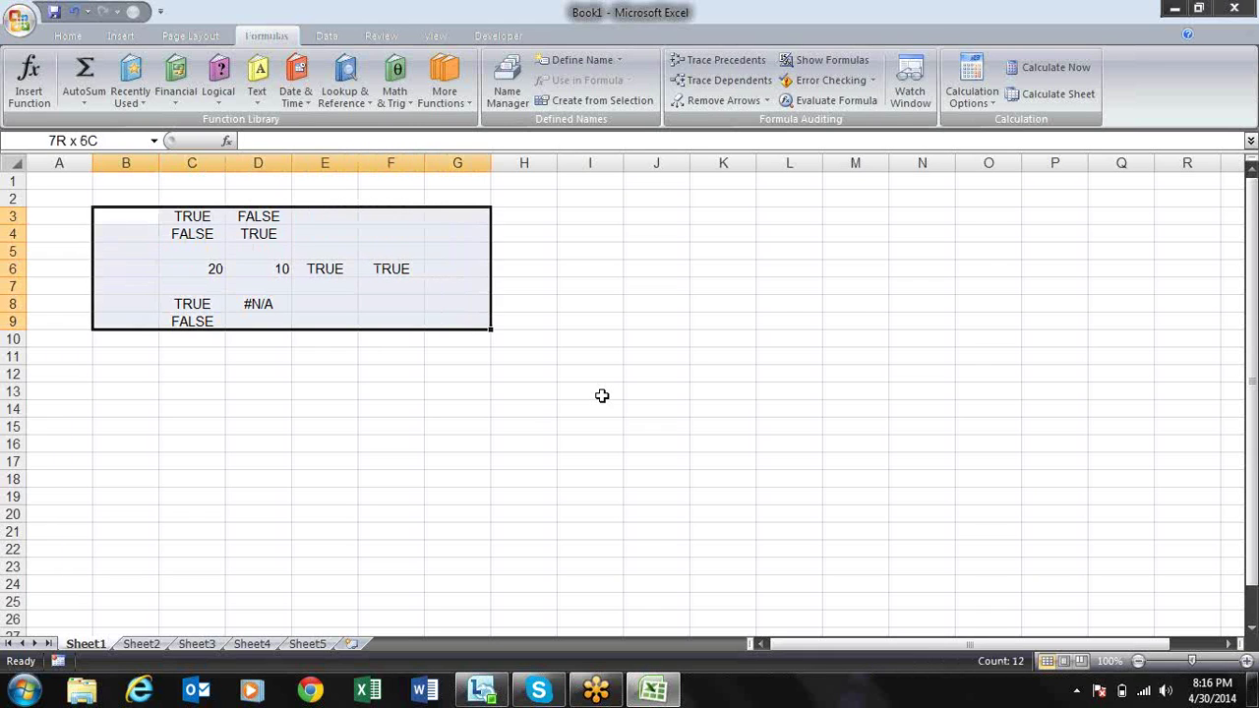
key("Delete")
Step: Return to A2 and browse the Formulas Text function list, then close it
key("Left")
key("Up")
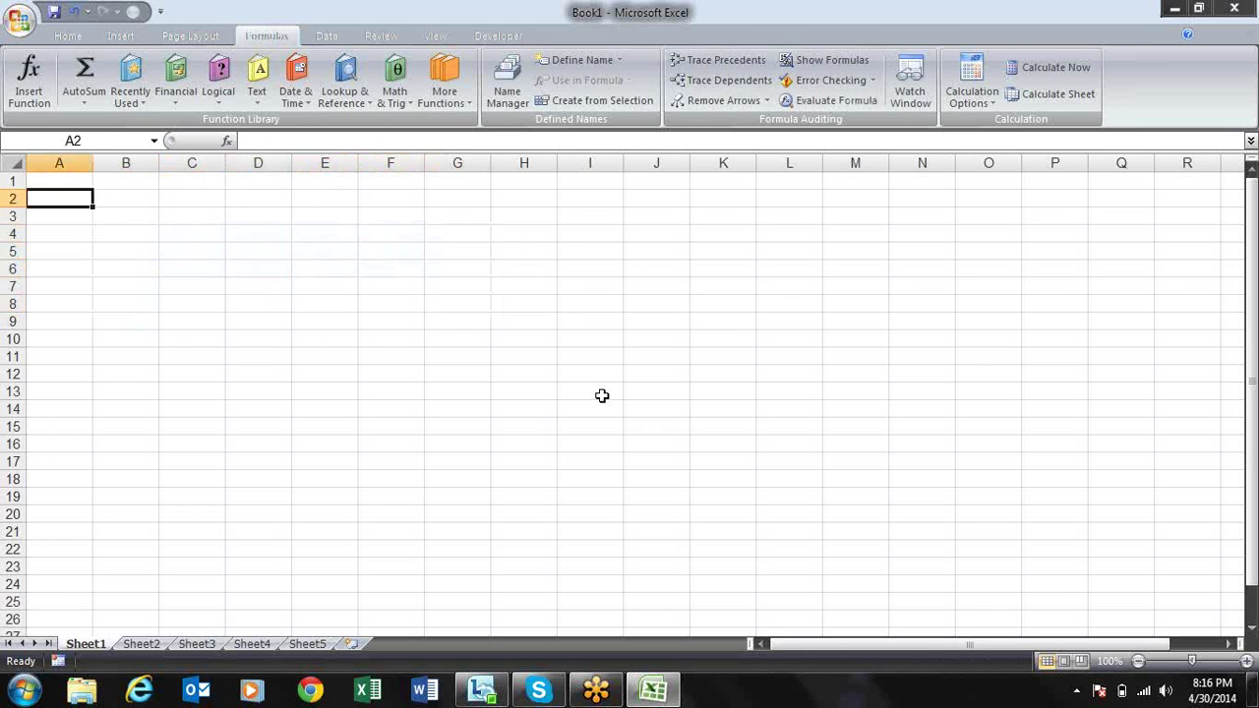
left_click(253, 95)
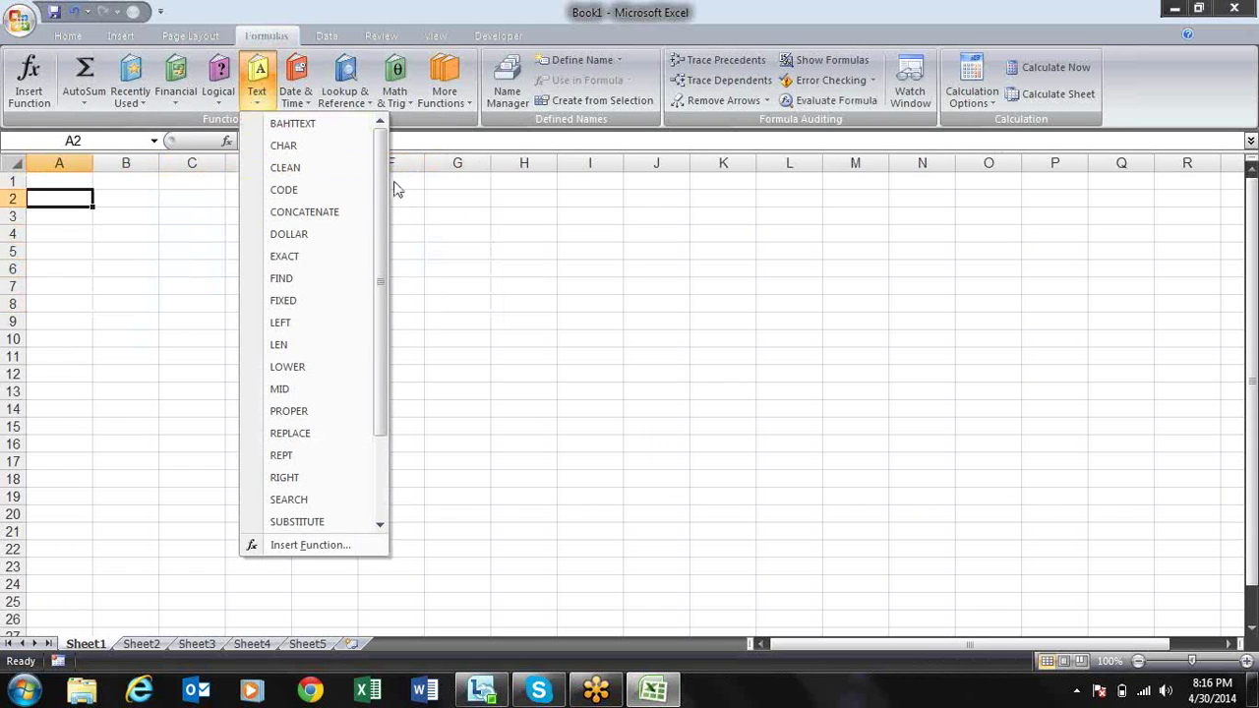
mouse_move(382, 169)
left_mouse_down()
mouse_move(386, 317)
mouse_move(383, 167)
left_mouse_up()
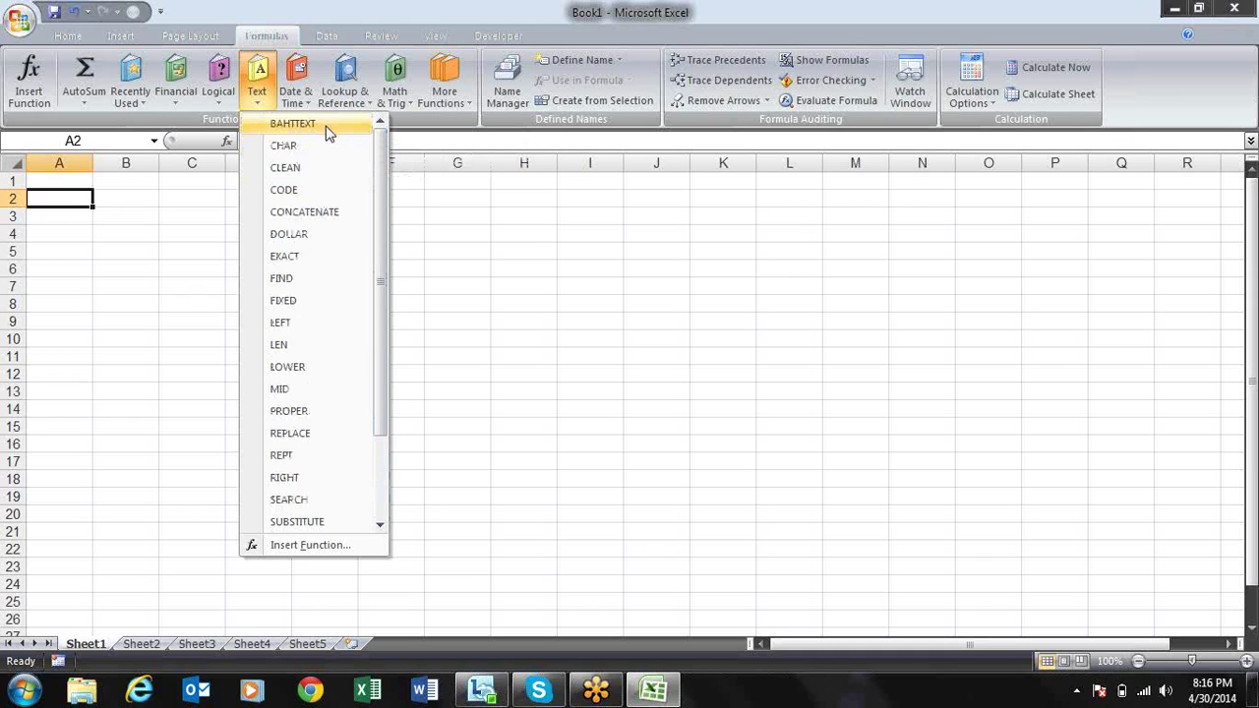
left_click(116, 208)
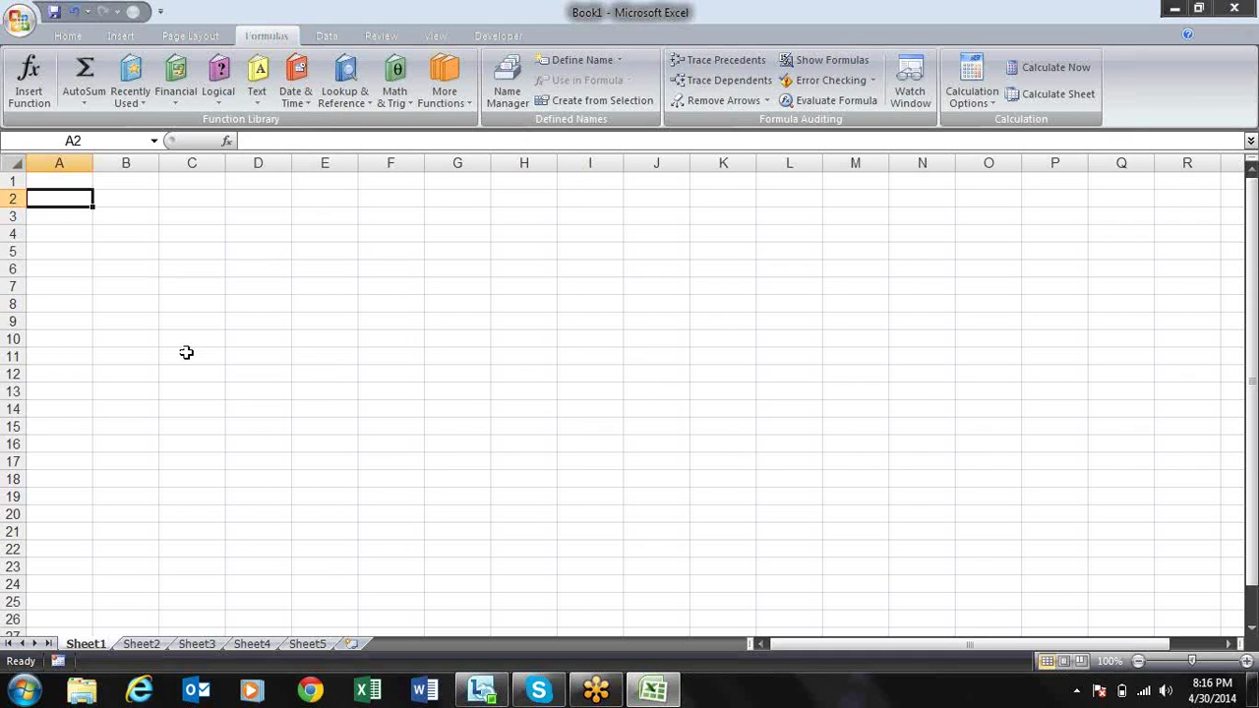
Step: Clear the #NAME? error from A2 and discard an empty BAHTTEXT attempt
type("=b")
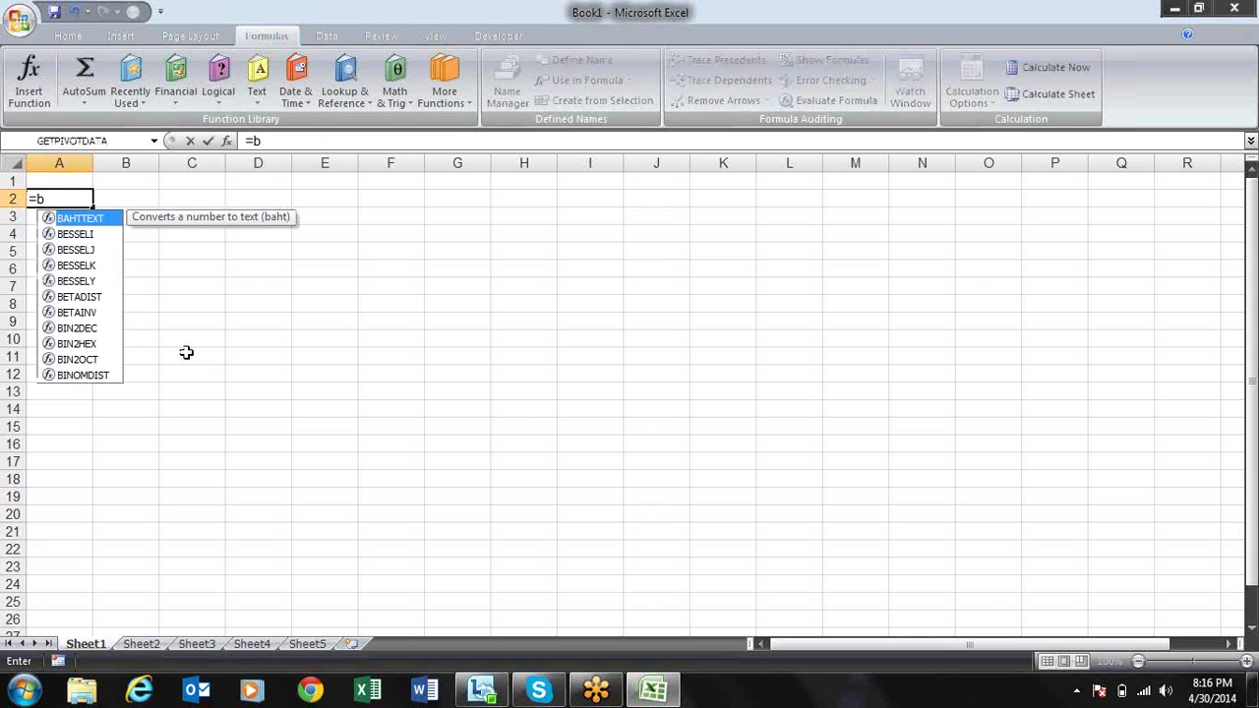
left_click(186, 352)
key("Left")
key("Left")
key("Left")
key("Up")
key("Up")
key("Up")
key("Up")
key("Up")
key("Up")
key("Up")
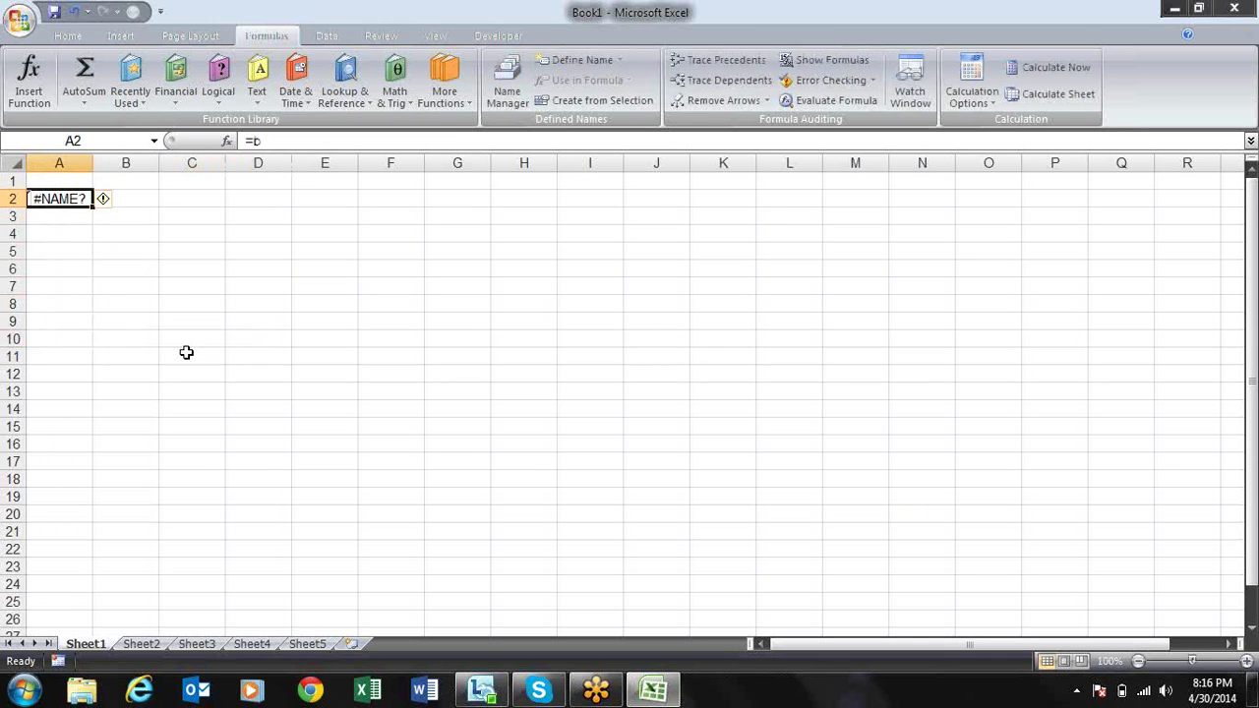
key("Delete")
type("=ba")
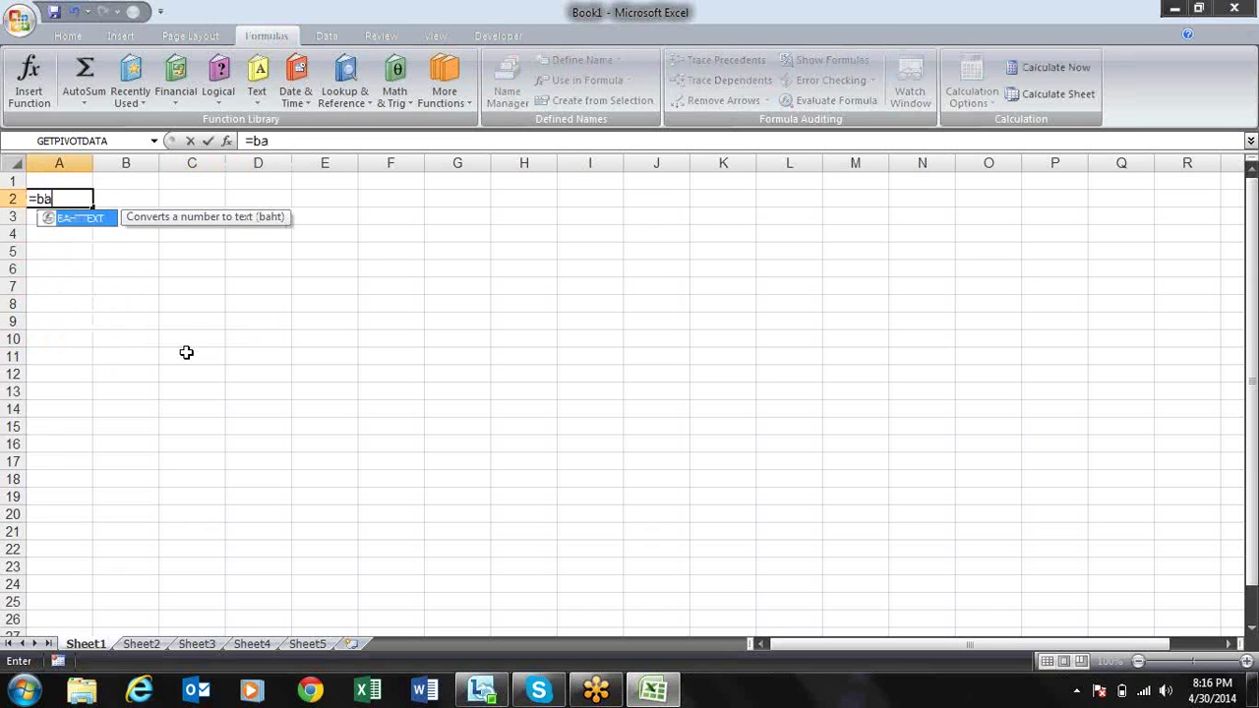
key("Tab")
type(")")
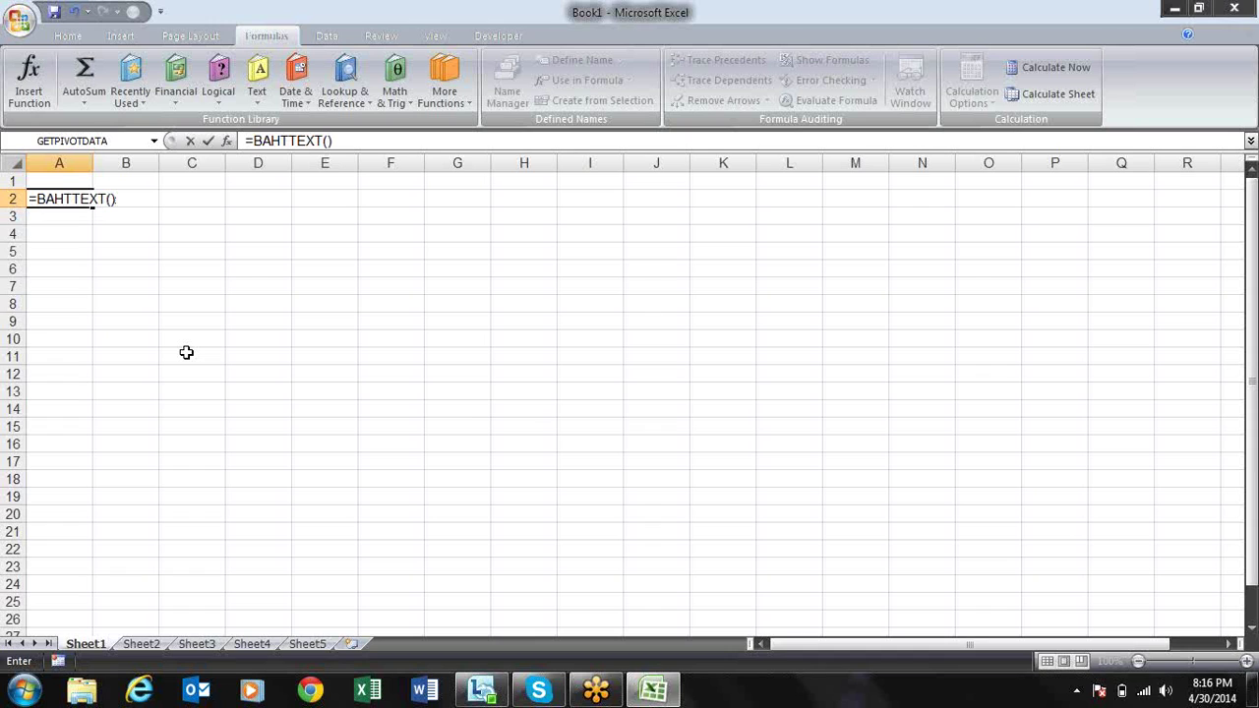
key("Escape")
Step: Enter 1234 in A2 and =BAHTTEXT(A2) in B2, then copy B2
type("1234")
key("Return")
key("Up")
key("Right")
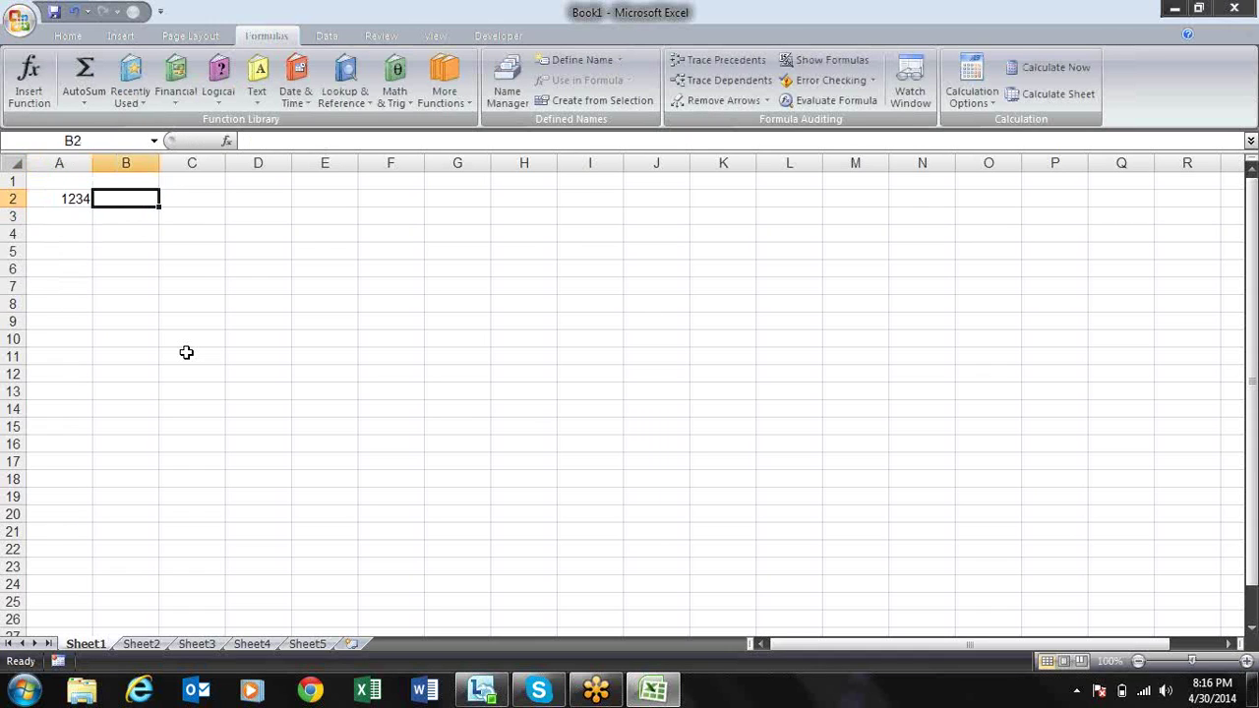
type("=bh")
key("BackSpace")
key("Tab")
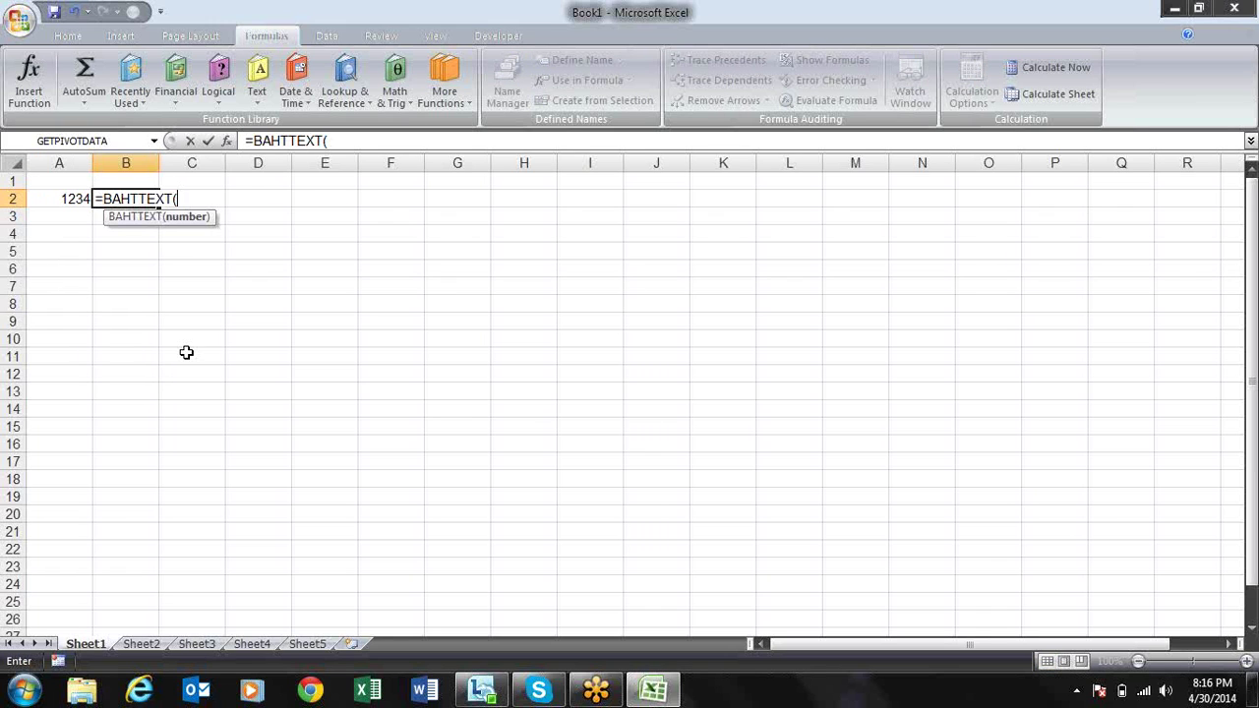
key("Left")
type(")")
key("Return")
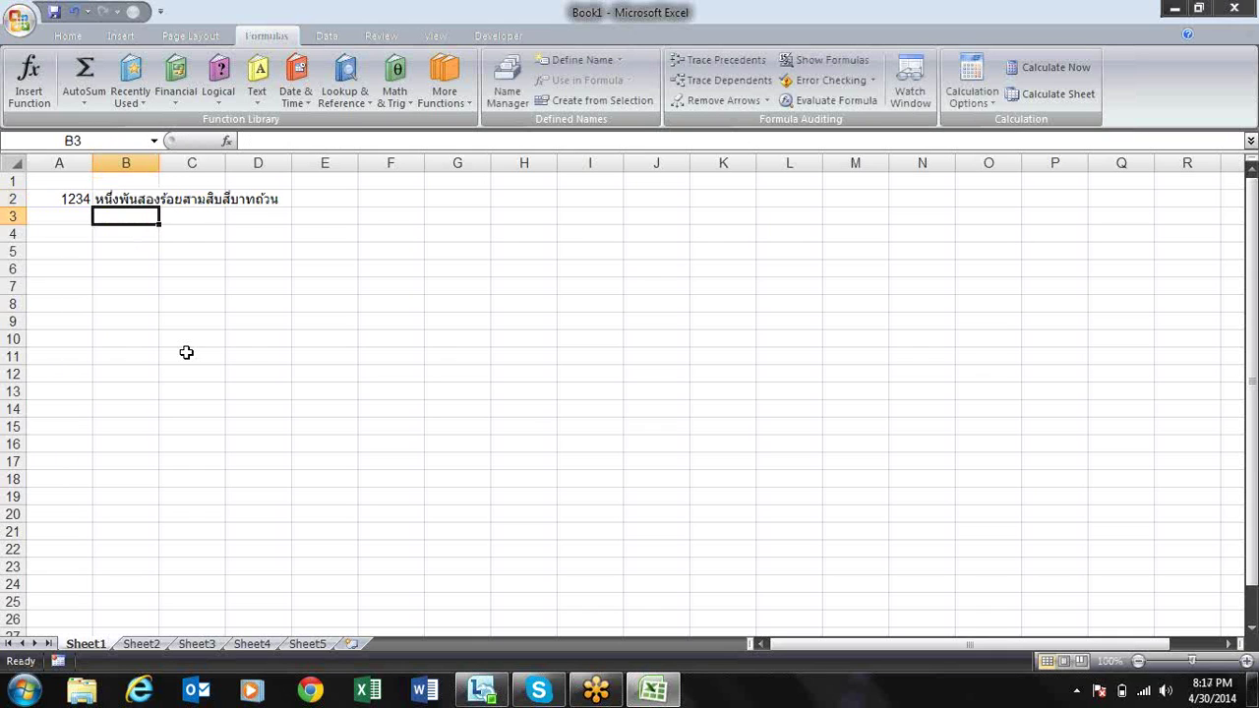
key("Up")
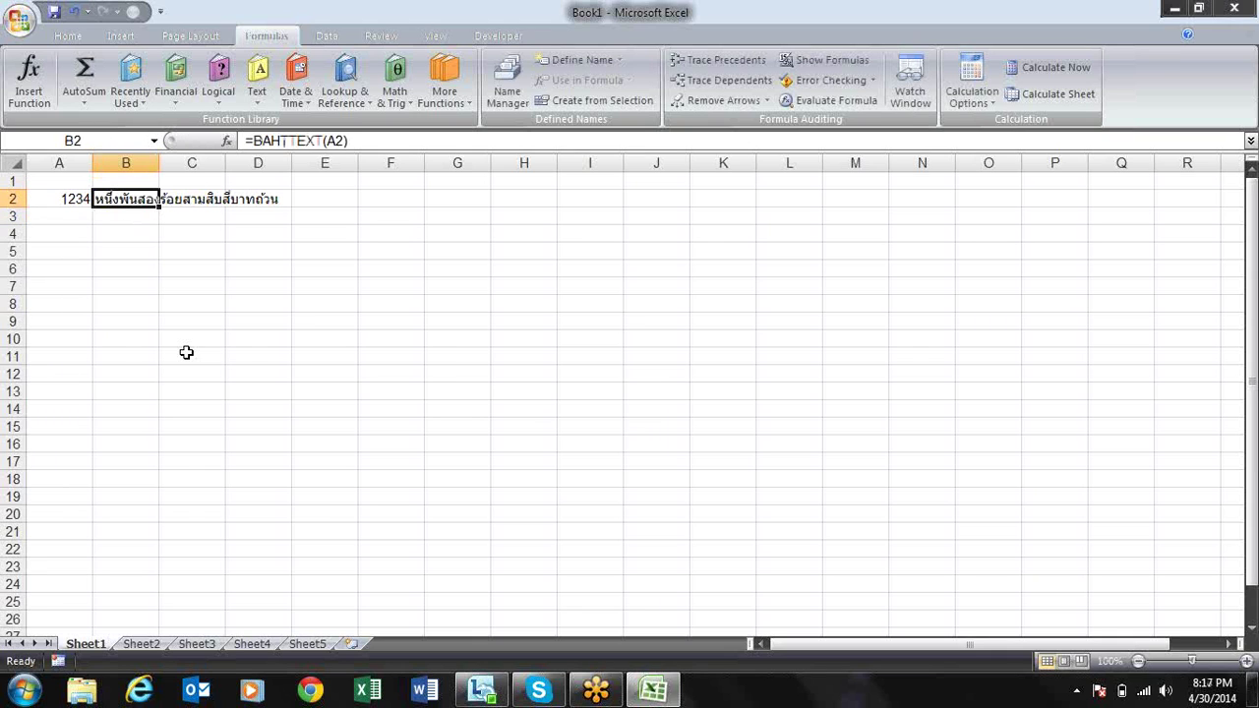
key("ctrl+c")
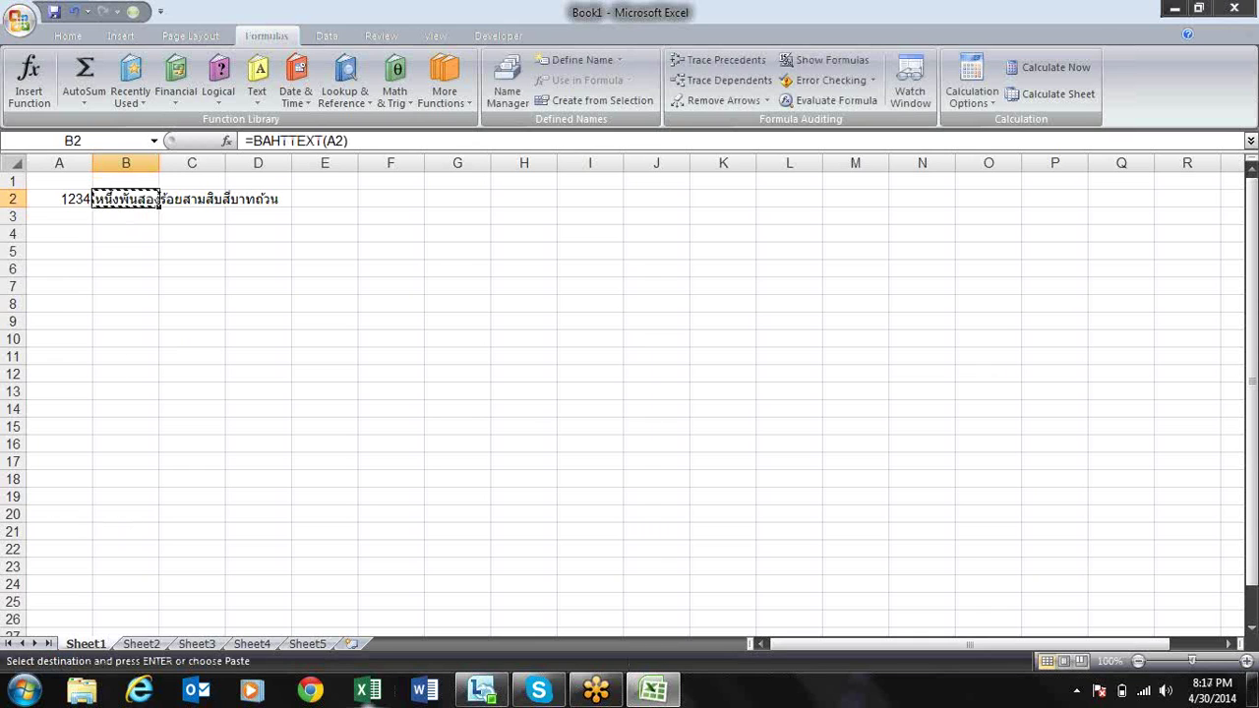
Step: In Chrome, open Google Translate from the Google apps menu and paste the copied Thai text
left_click(317, 694)
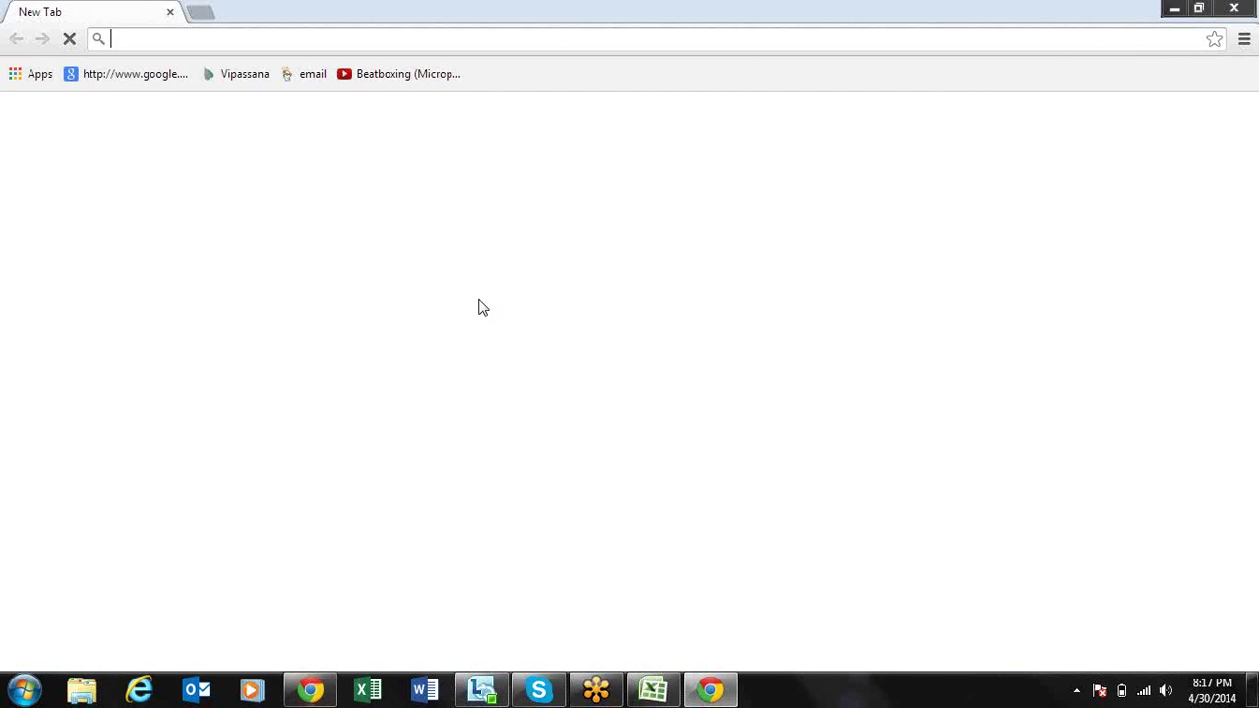
type("google.com")
key("Return")
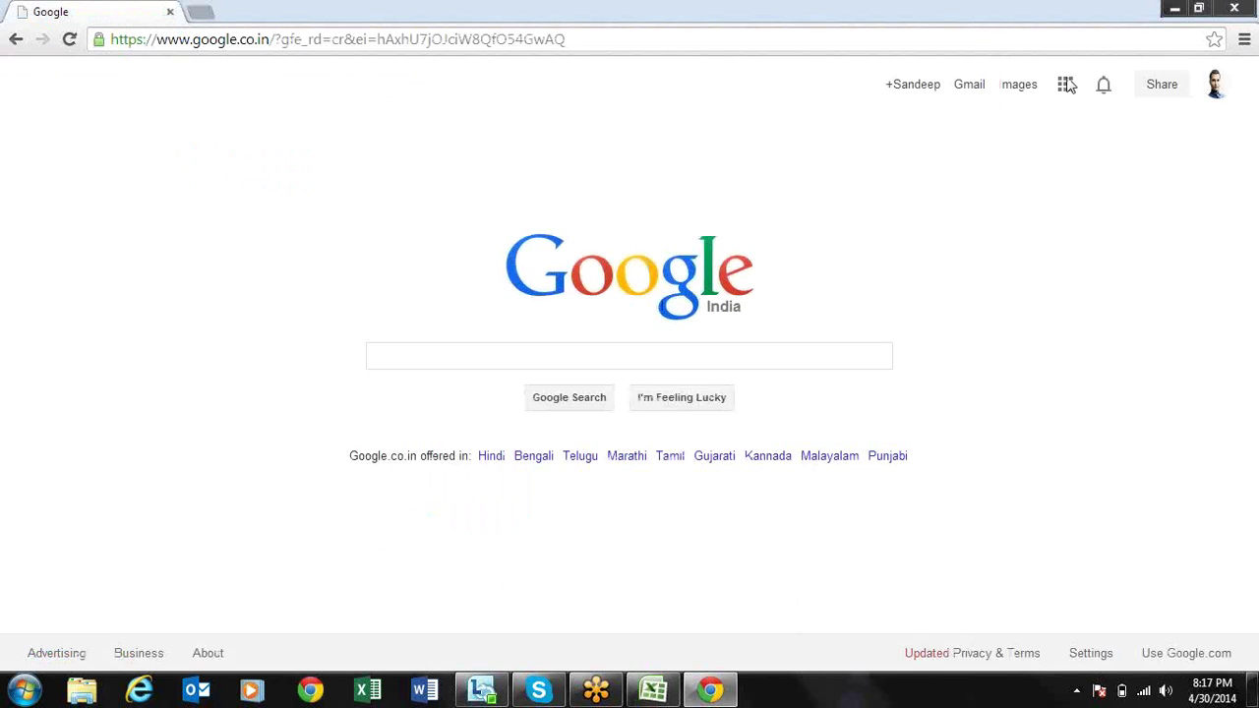
left_click(1067, 87)
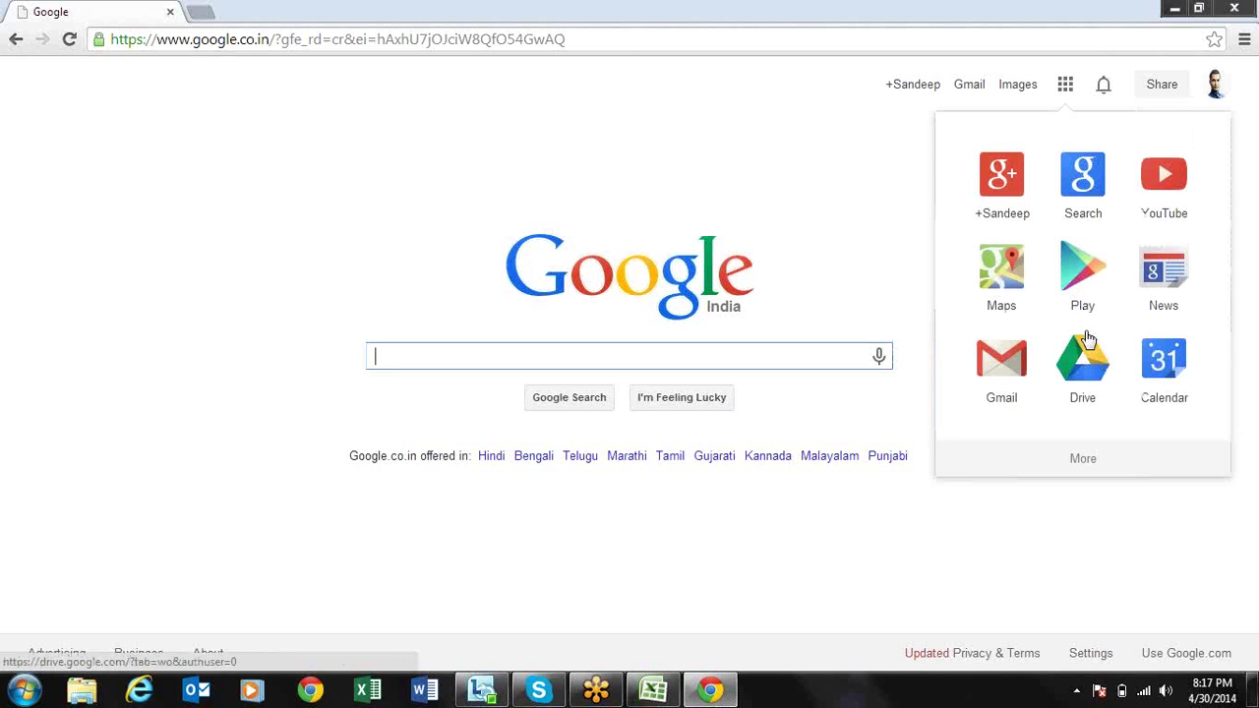
left_click(1107, 462)
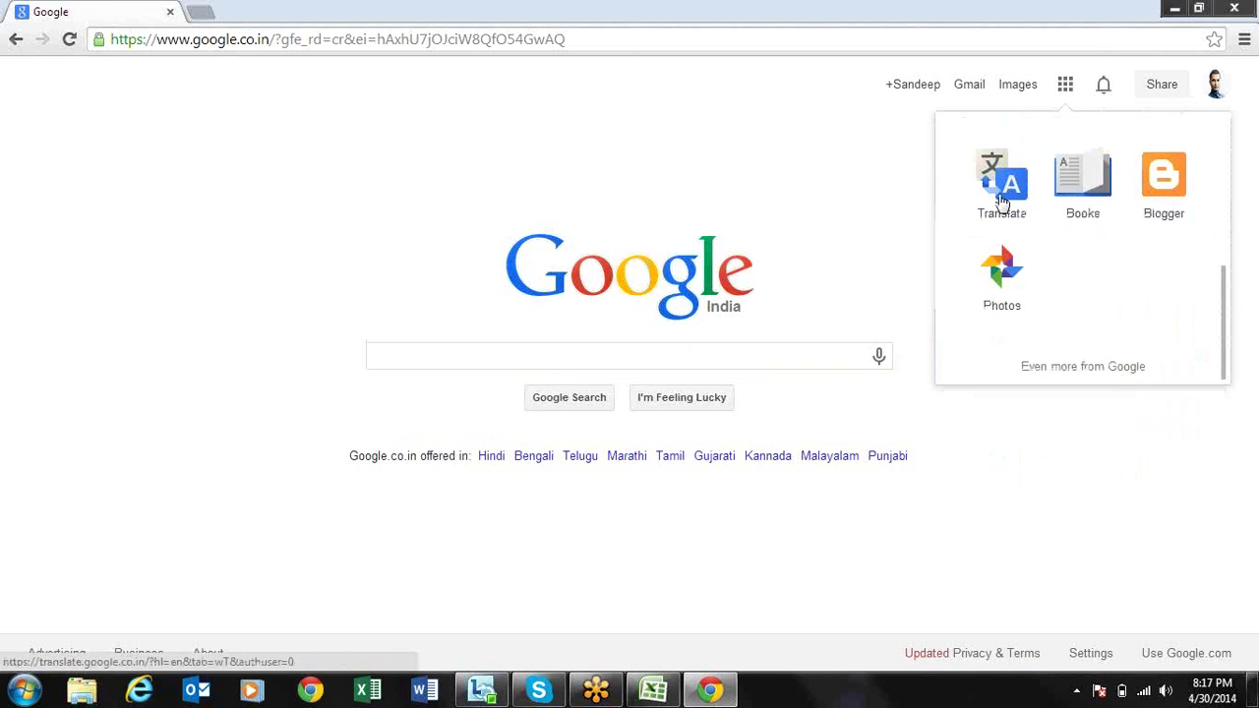
left_click(1003, 202)
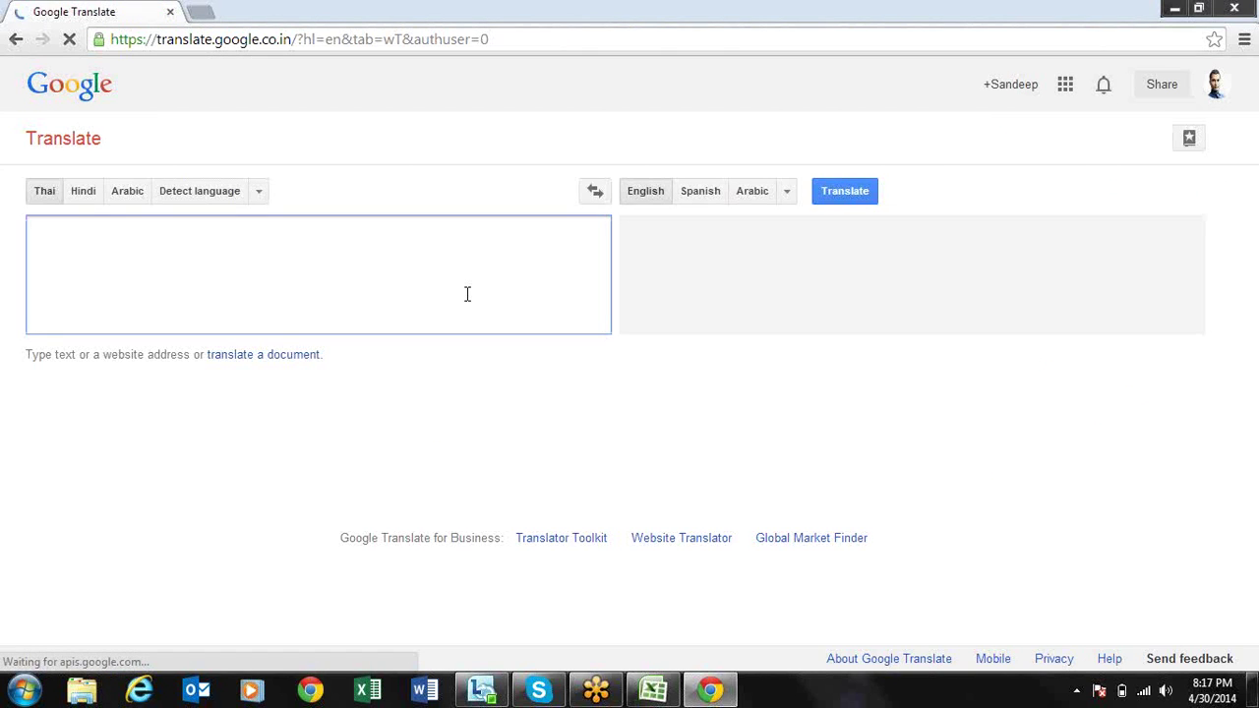
key("ctrl+v")
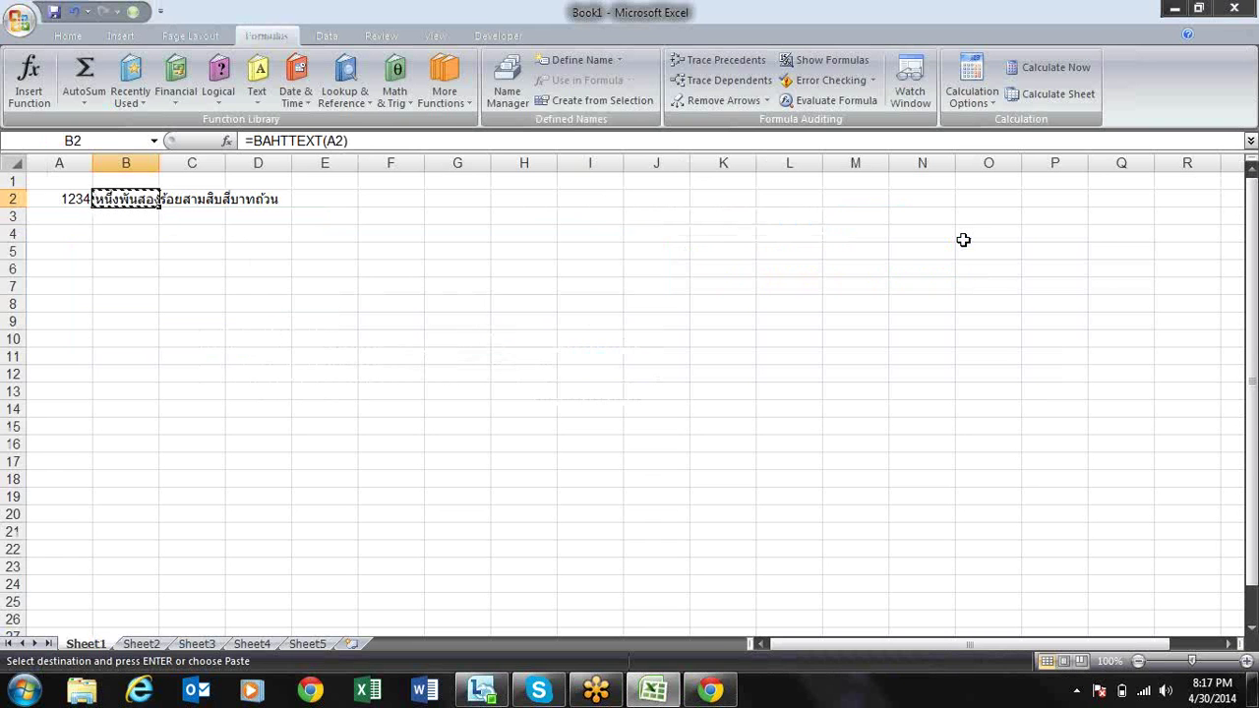
Step: Inspect B2's =BAHTTEXT(A2) formula without changing it, then select A2:B2
key("Escape")
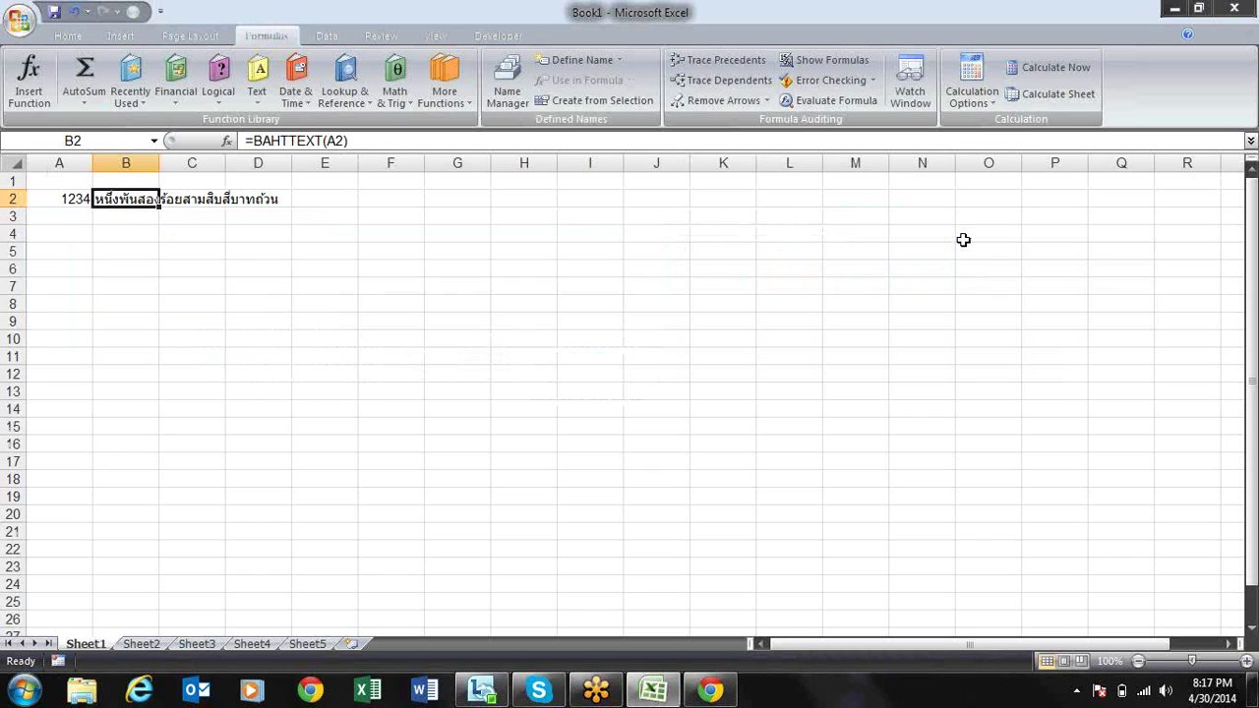
left_click(241, 229)
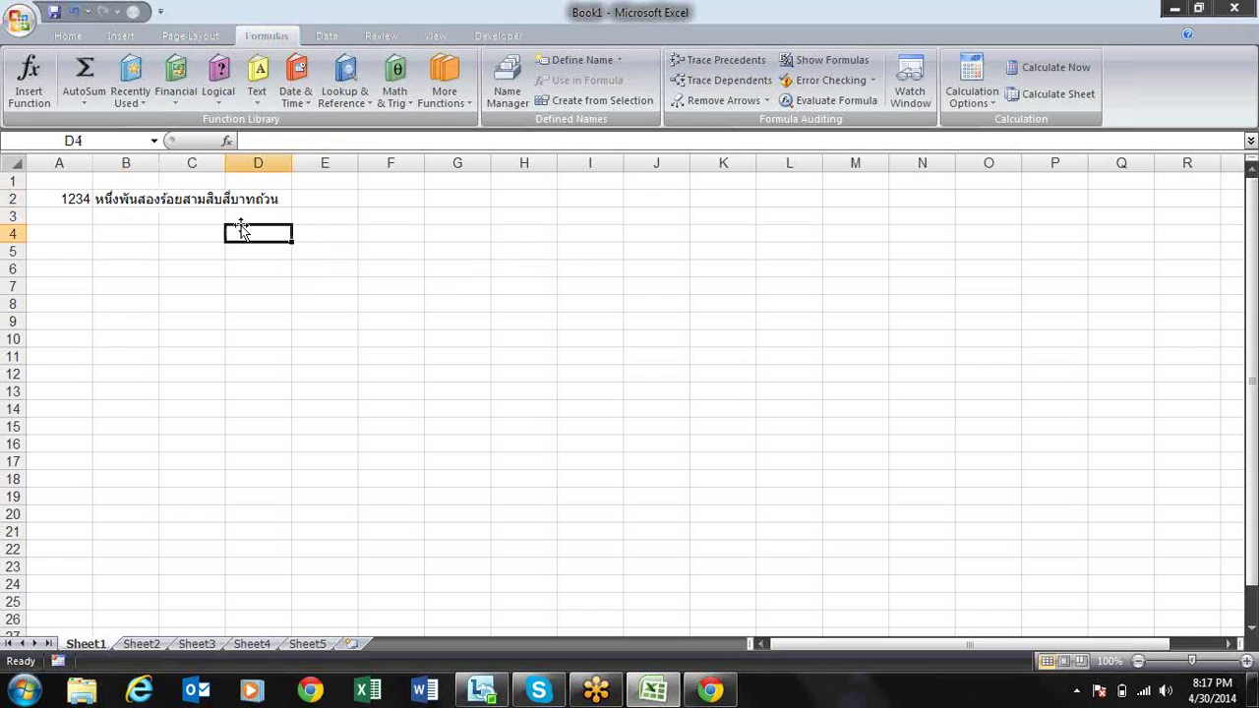
key("Left")
key("Left")
key("Up")
key("Up")
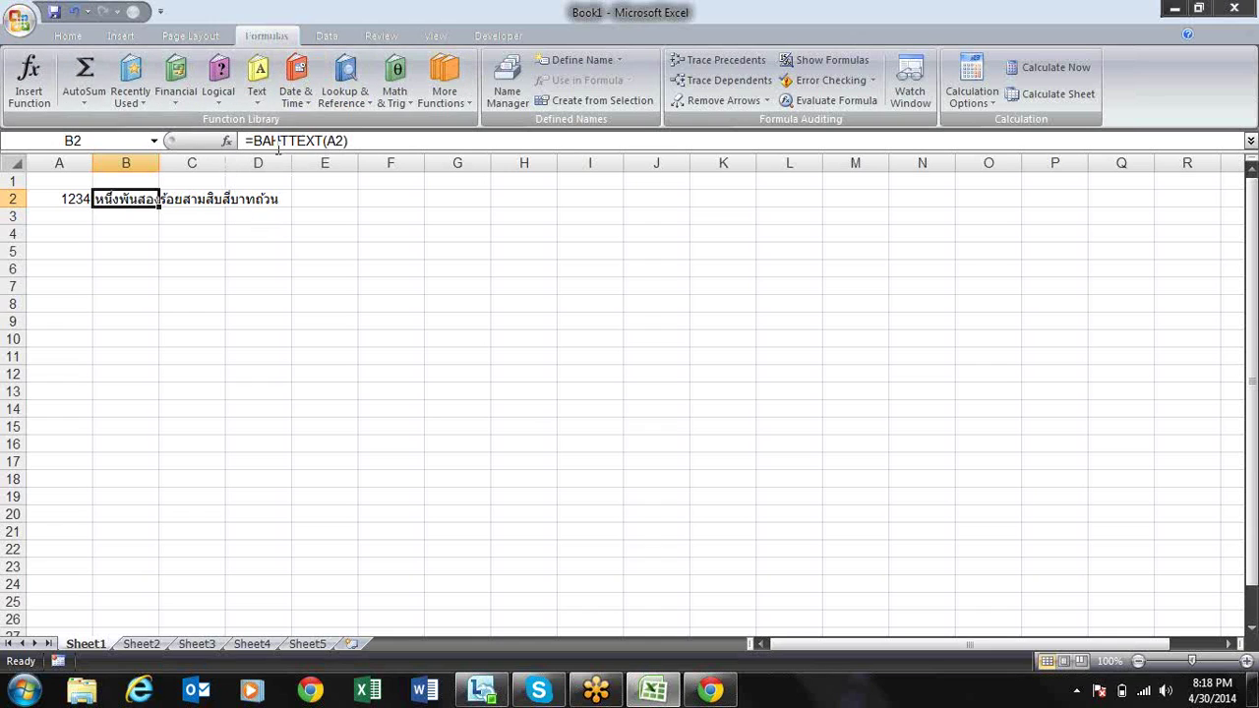
left_click_drag(287, 140, 252, 141)
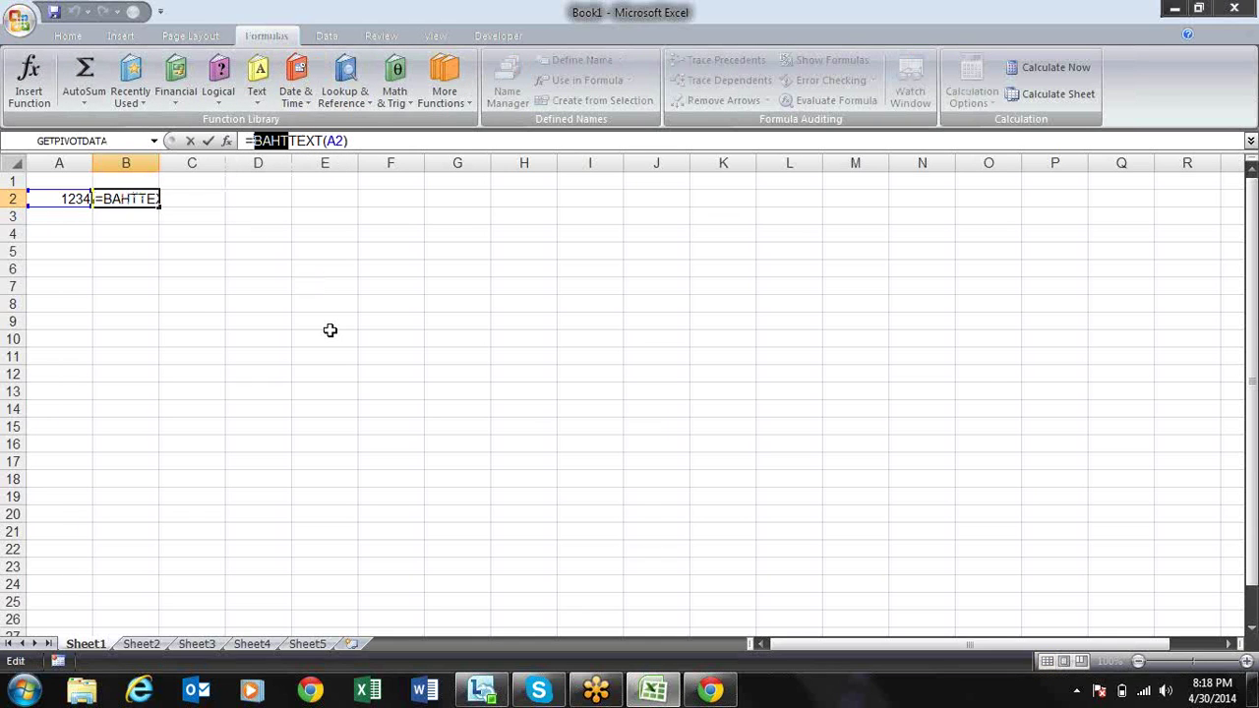
key("Escape")
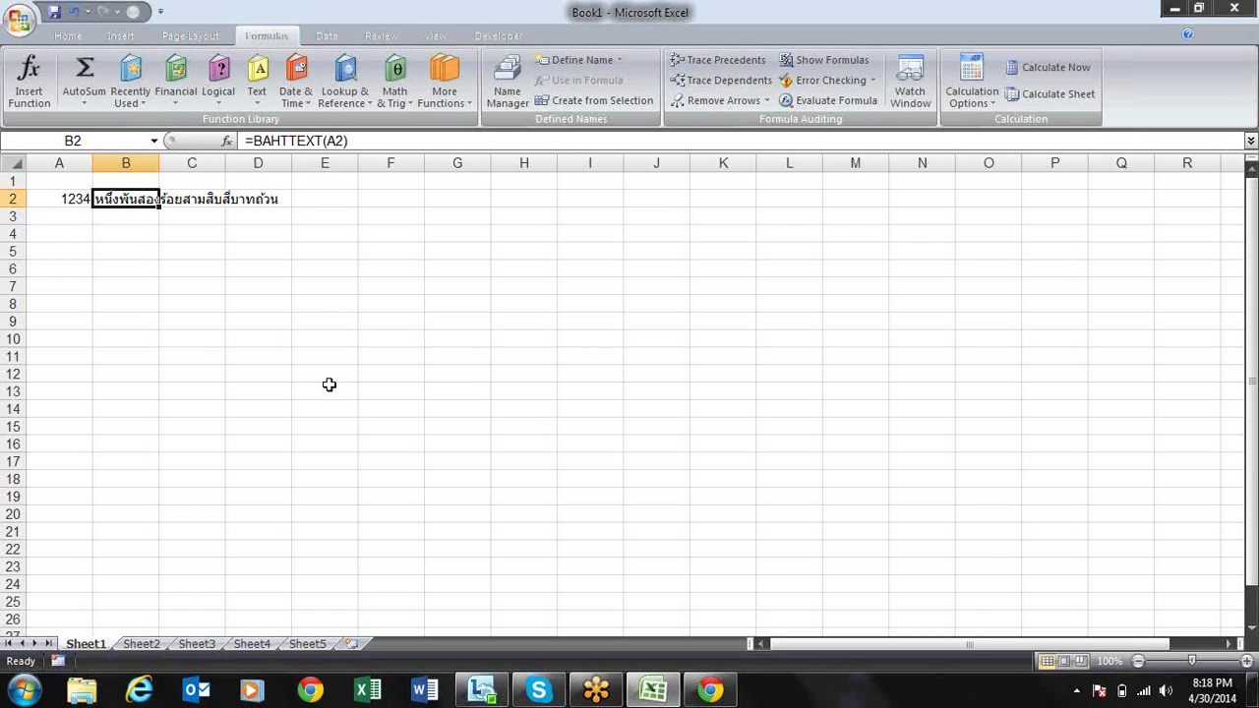
key("Left")
key("shift+Right")
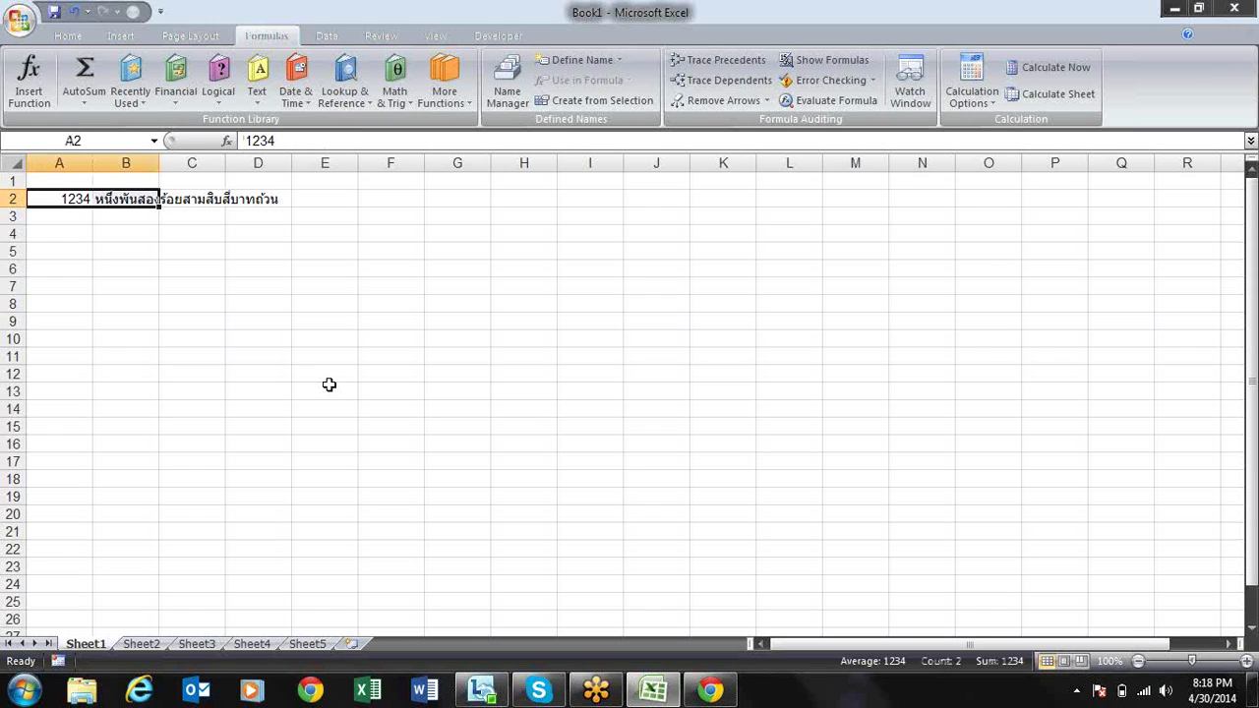
Step: Delete the 1234 and BAHTTEXT formula from A2:B2 and return to B2
key("Delete")
left_click(329, 384)
key("Left")
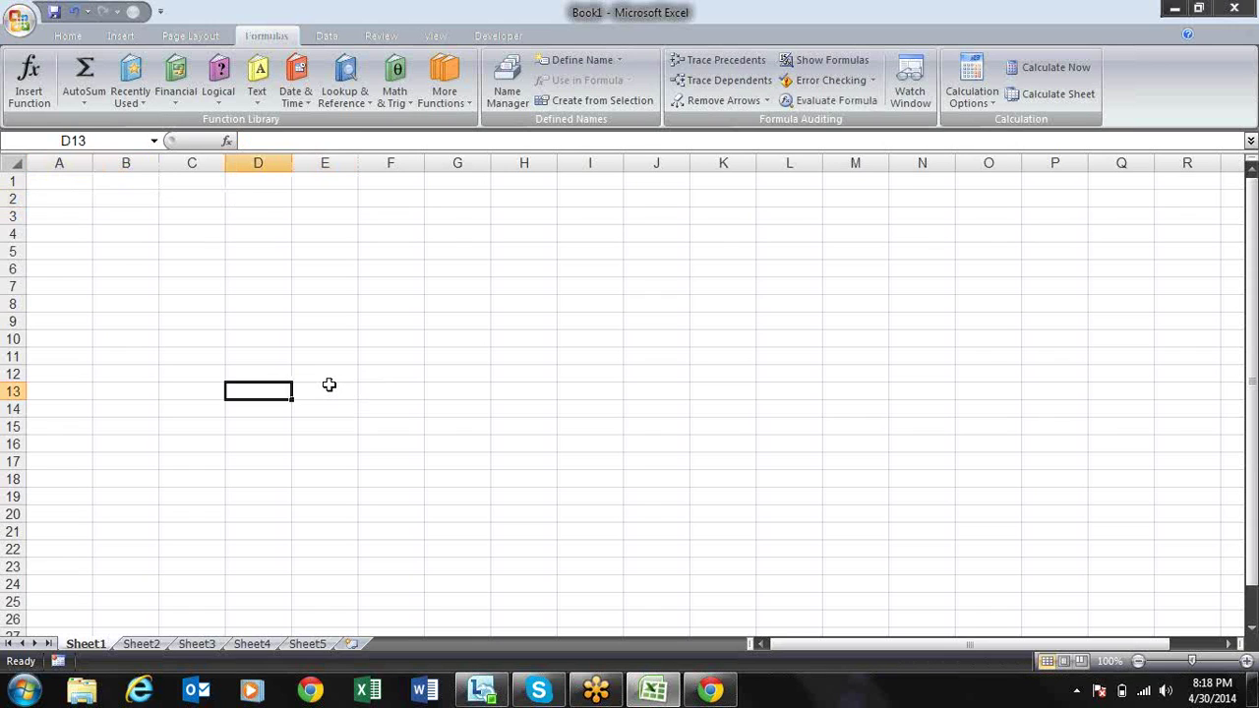
key("Left")
key("Left")
key("Left")
key("Up")
key("Up")
key("Up")
key("Up")
key("Down")
key("Right")
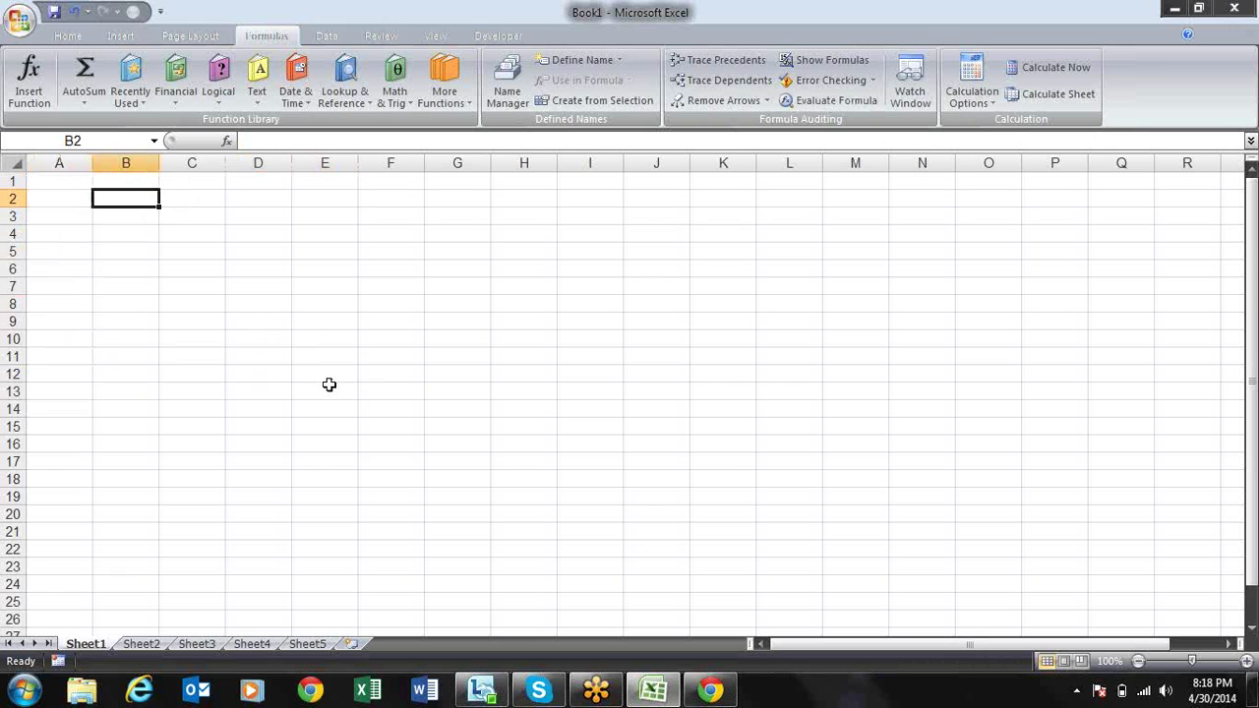
Step: Browse the Formulas Text function list, close it, and select C2
left_click(258, 86)
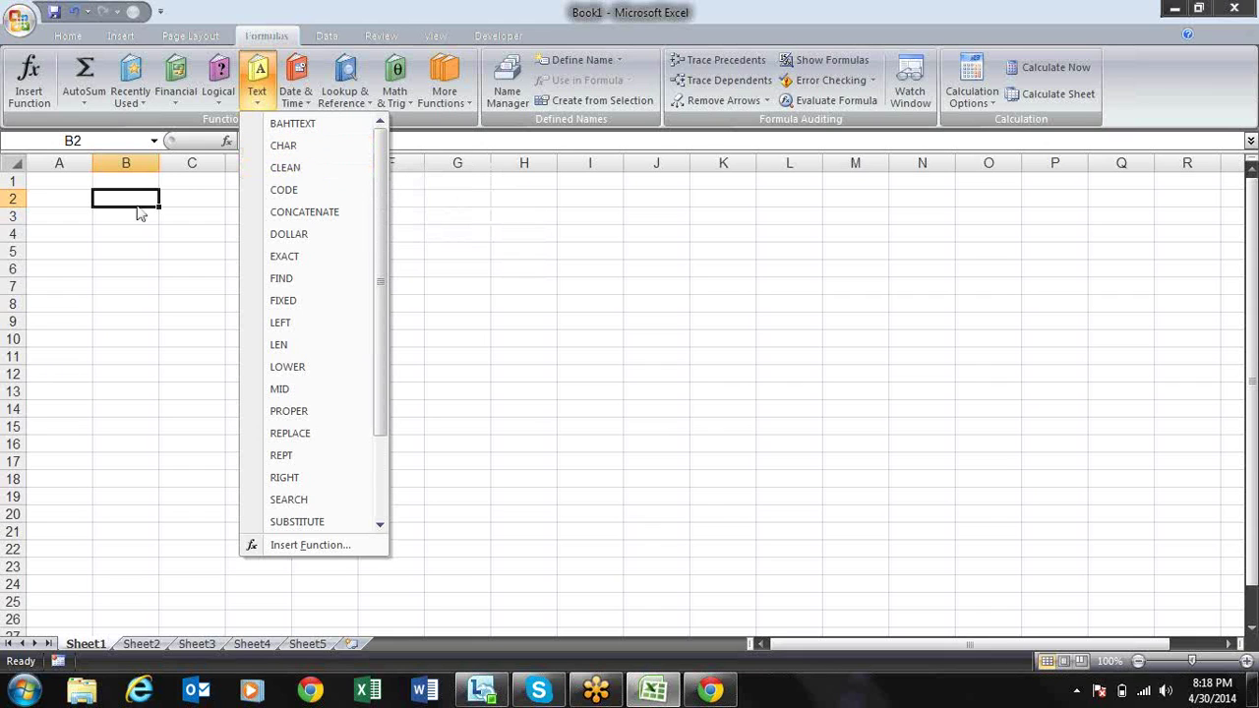
left_click(203, 205)
left_click(193, 198)
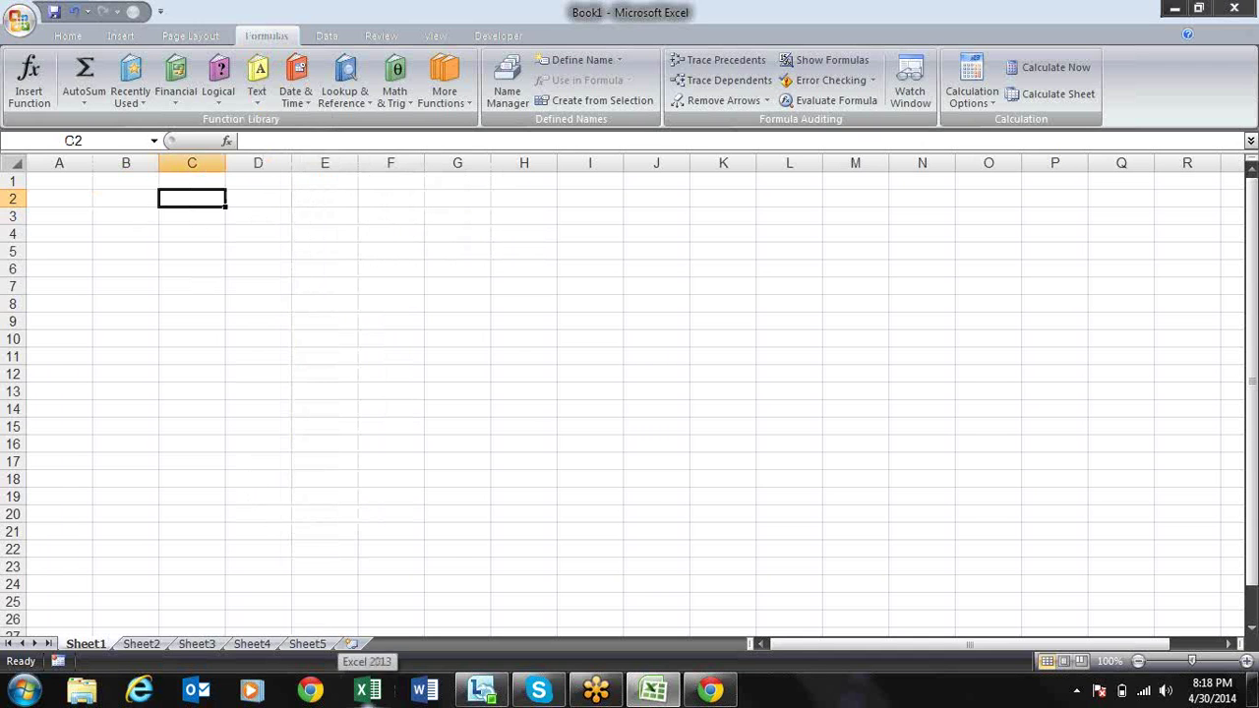
Step: Switch to Chrome and load google.co.in from the address bar
left_click(698, 692)
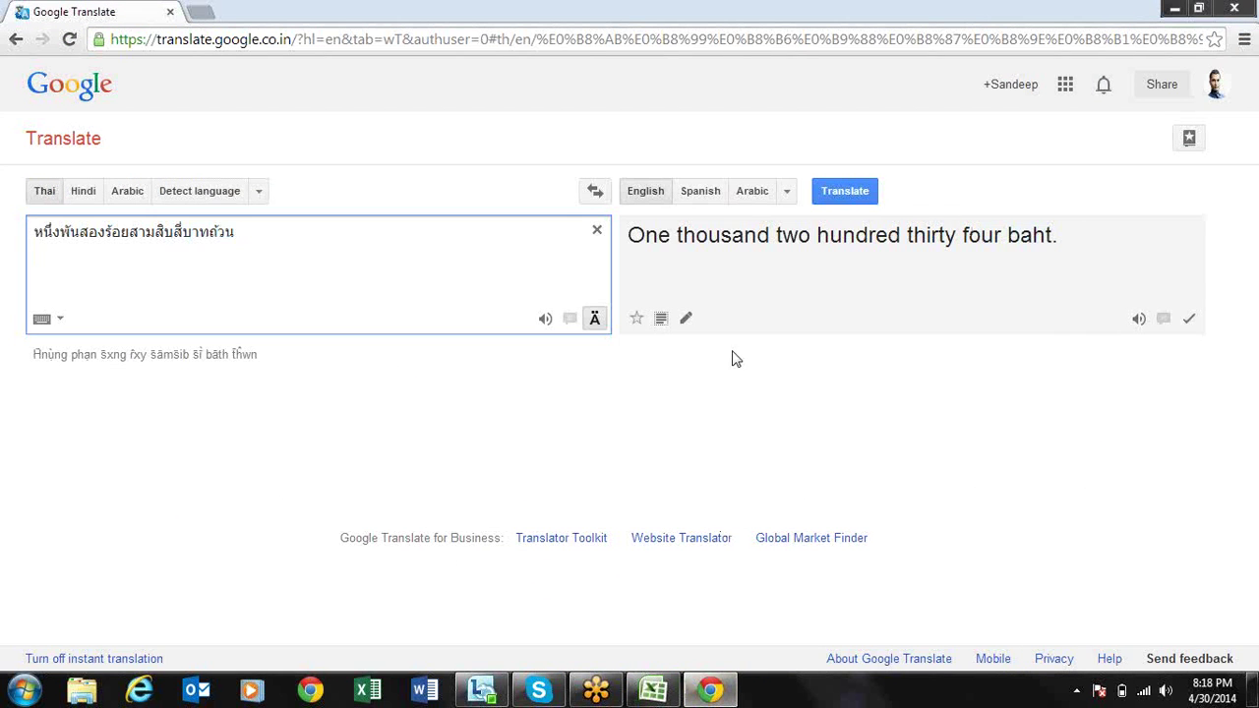
left_click(523, 44)
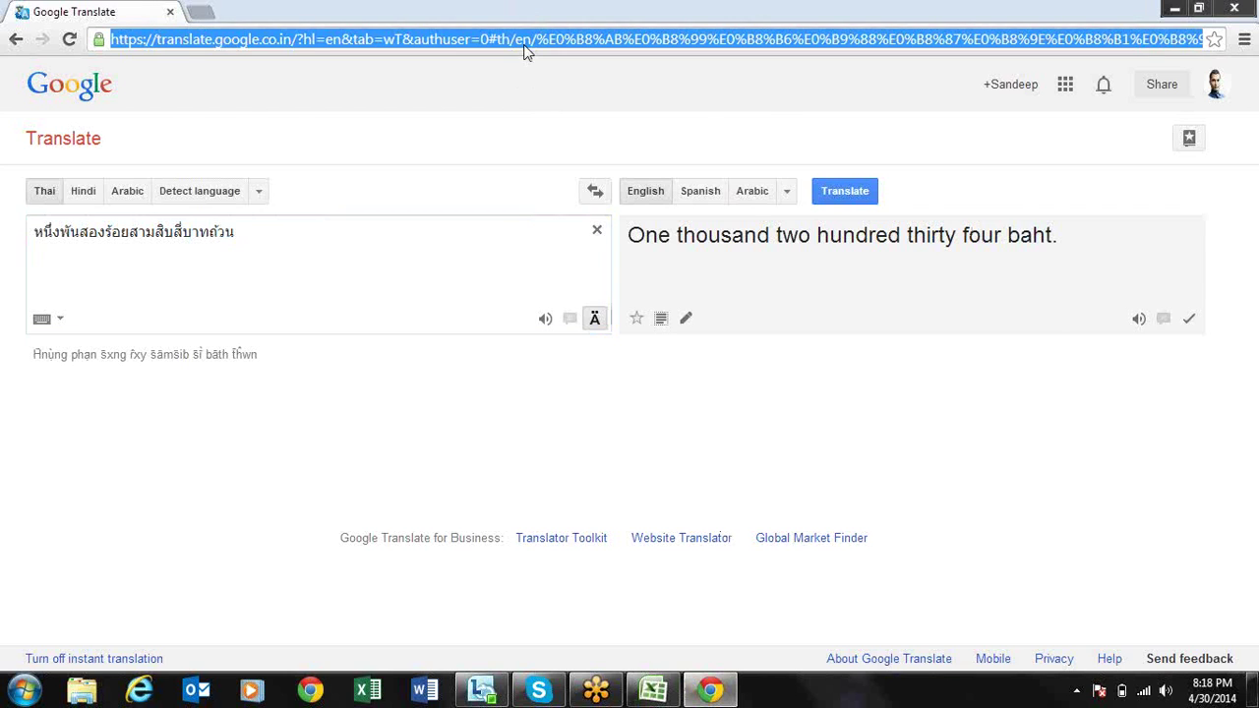
type("google.com")
key("Return")
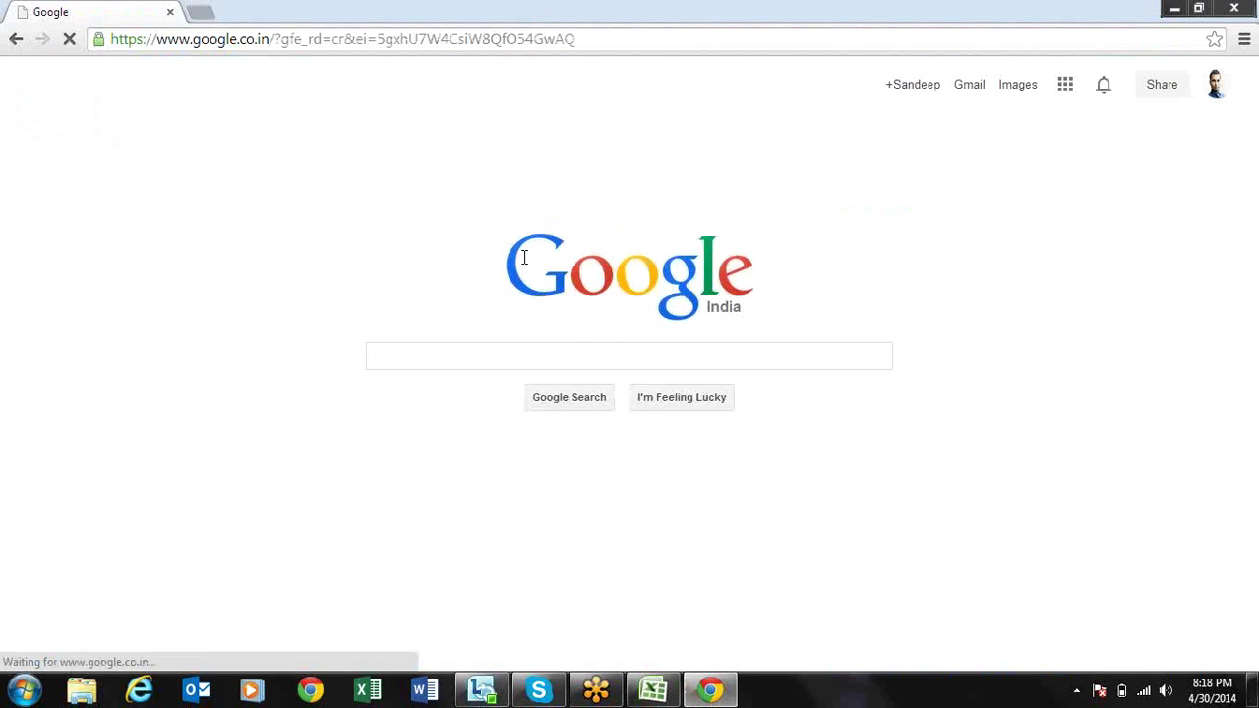
Step: Search for 'ascii table', open asciitable.com, and scroll down to the character code table
type("asc")
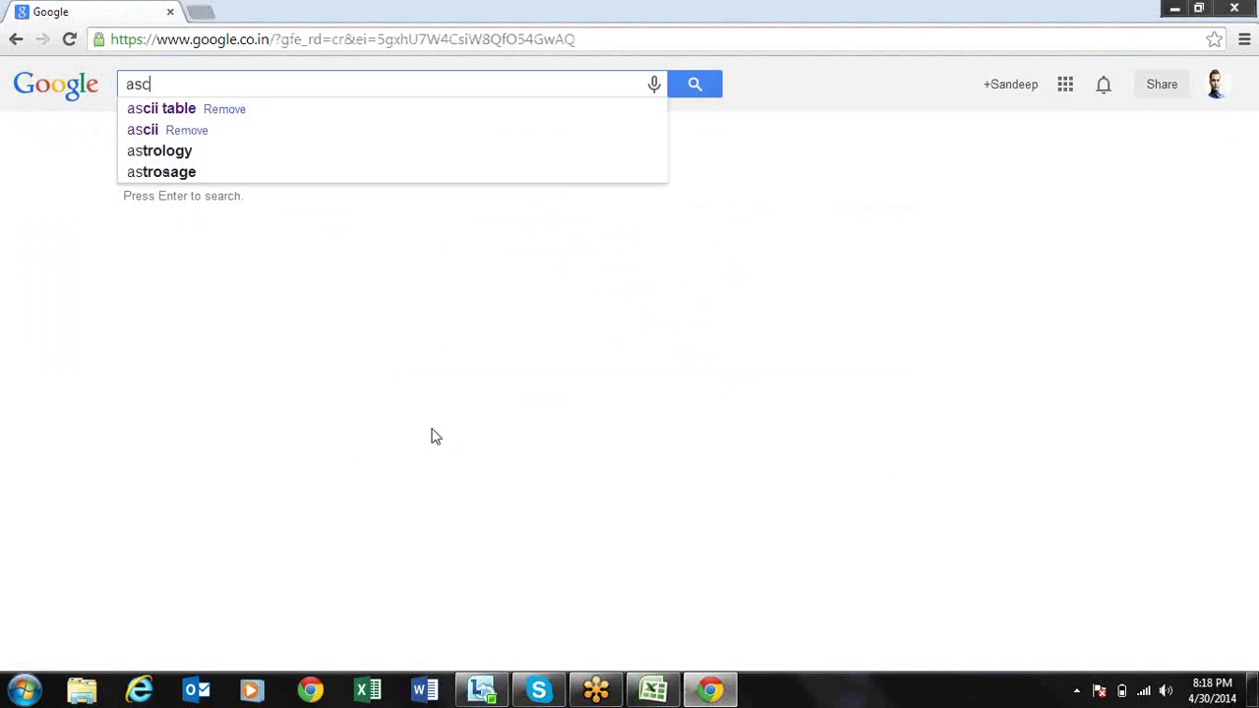
key("Down")
key("Return")
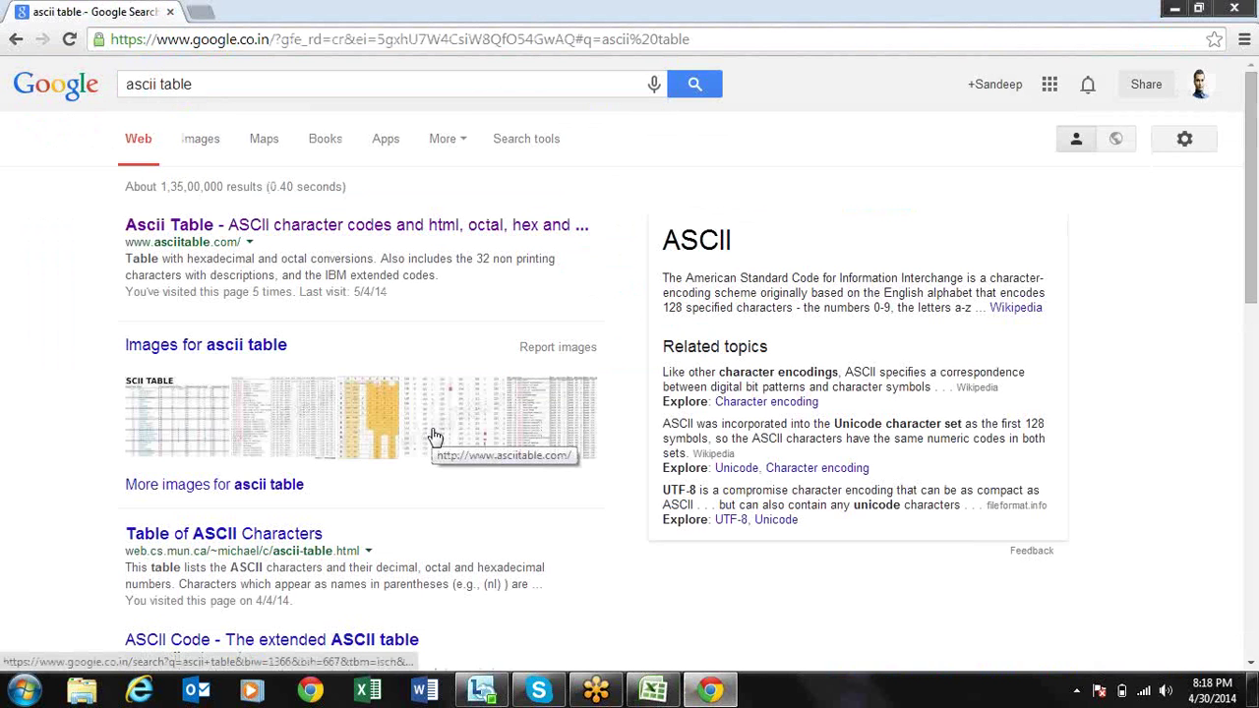
left_click(298, 227)
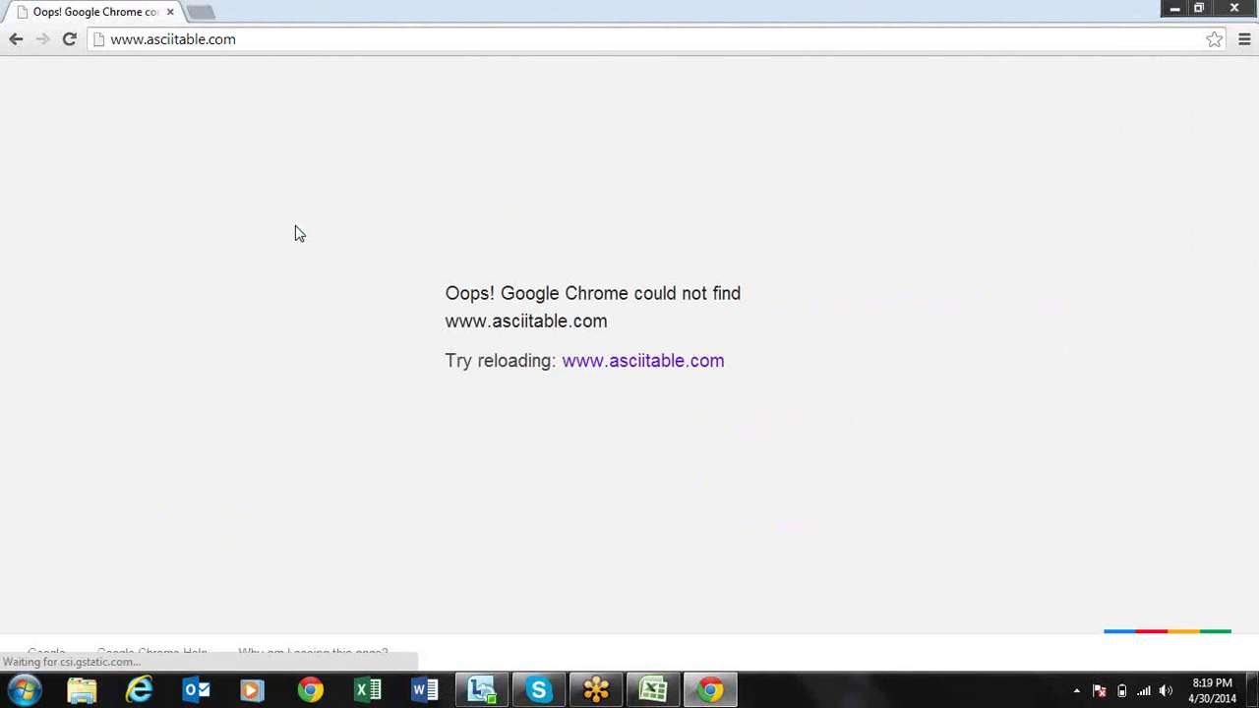
left_click(633, 364)
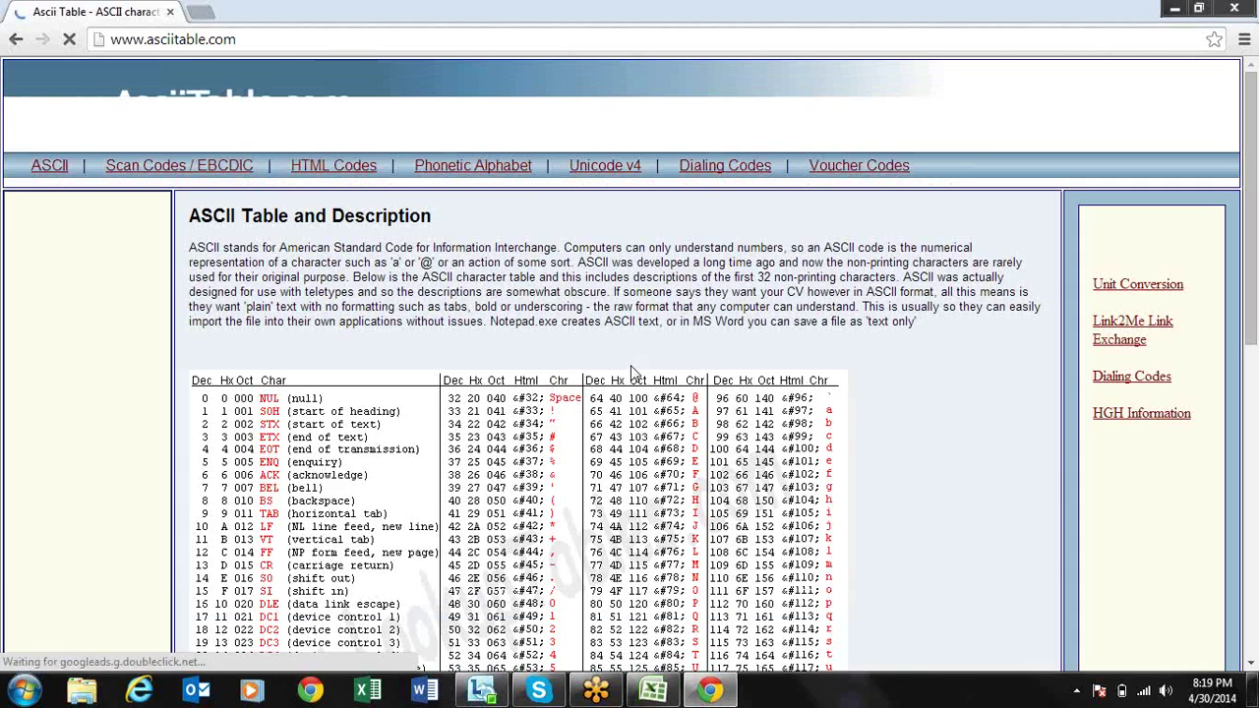
scroll(632, 371, "down", 1)
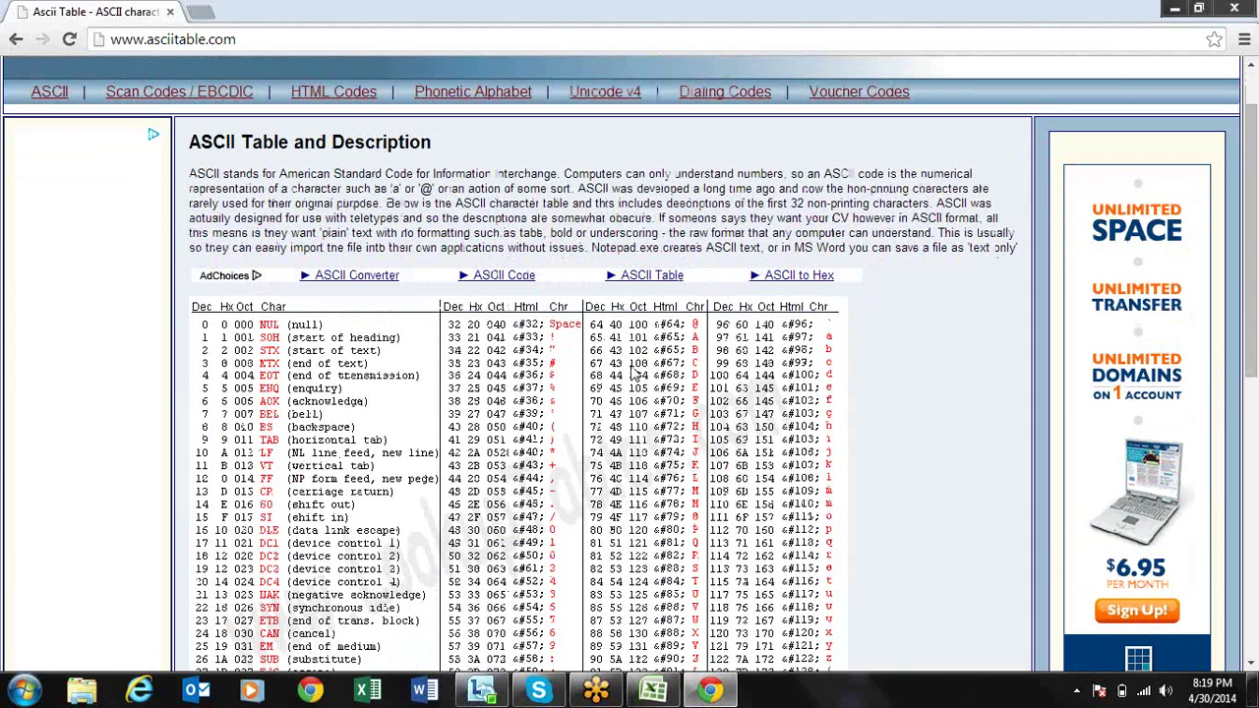
scroll(634, 374, "down", 1)
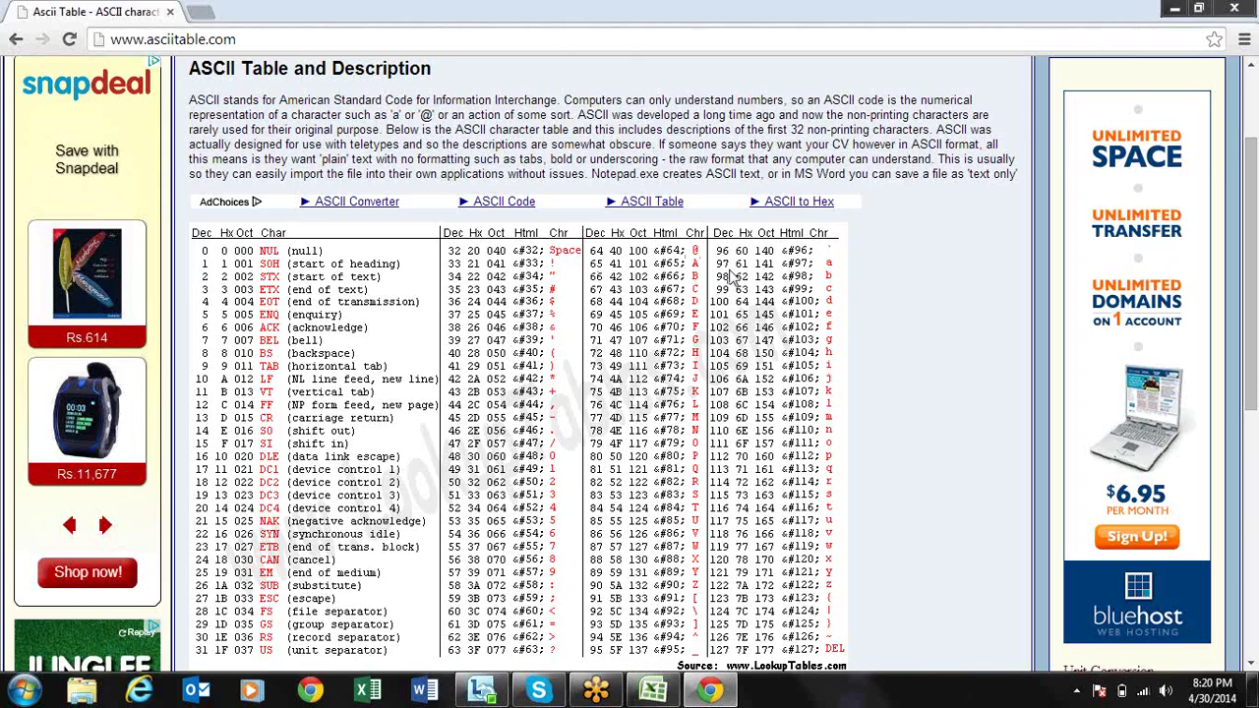
Step: Back in Excel, enter A in C2 and =CODE(C2) in D2, which returns 65
key("alt+Tab")
key("Right")
key("Left")
key("Left")
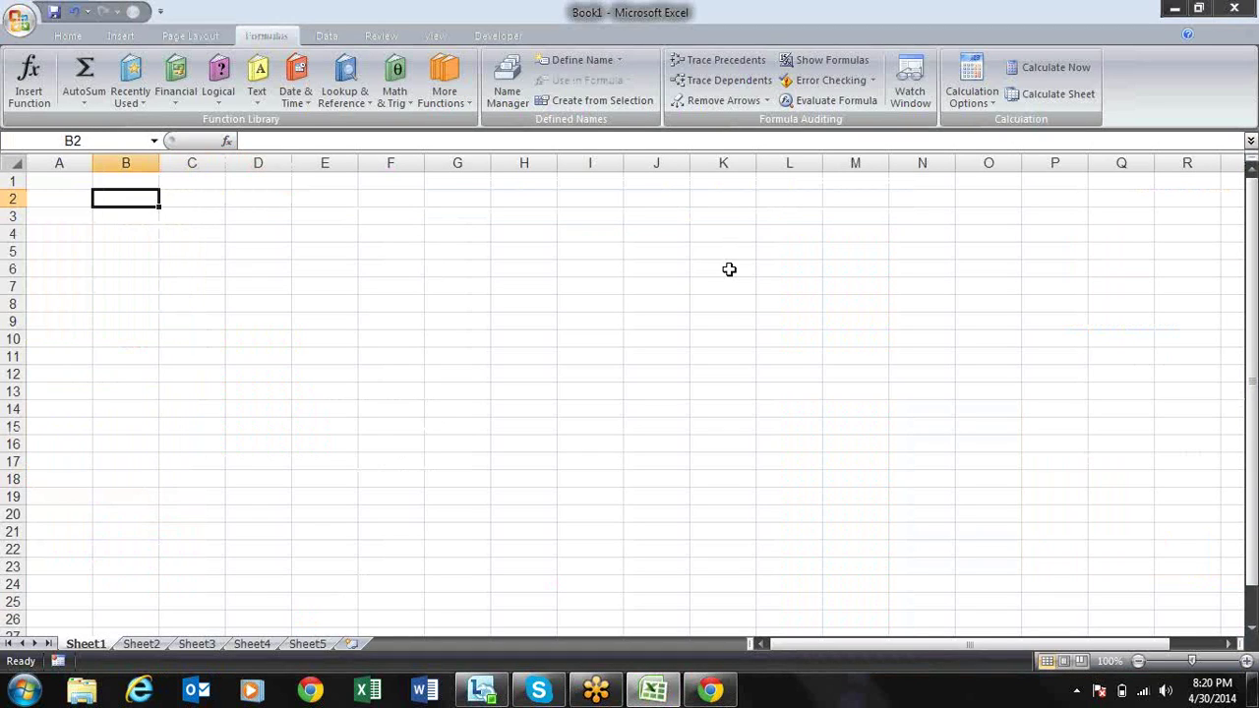
key("Right")
type("=")
key("Escape")
type("A")
key("Tab")
type("=")
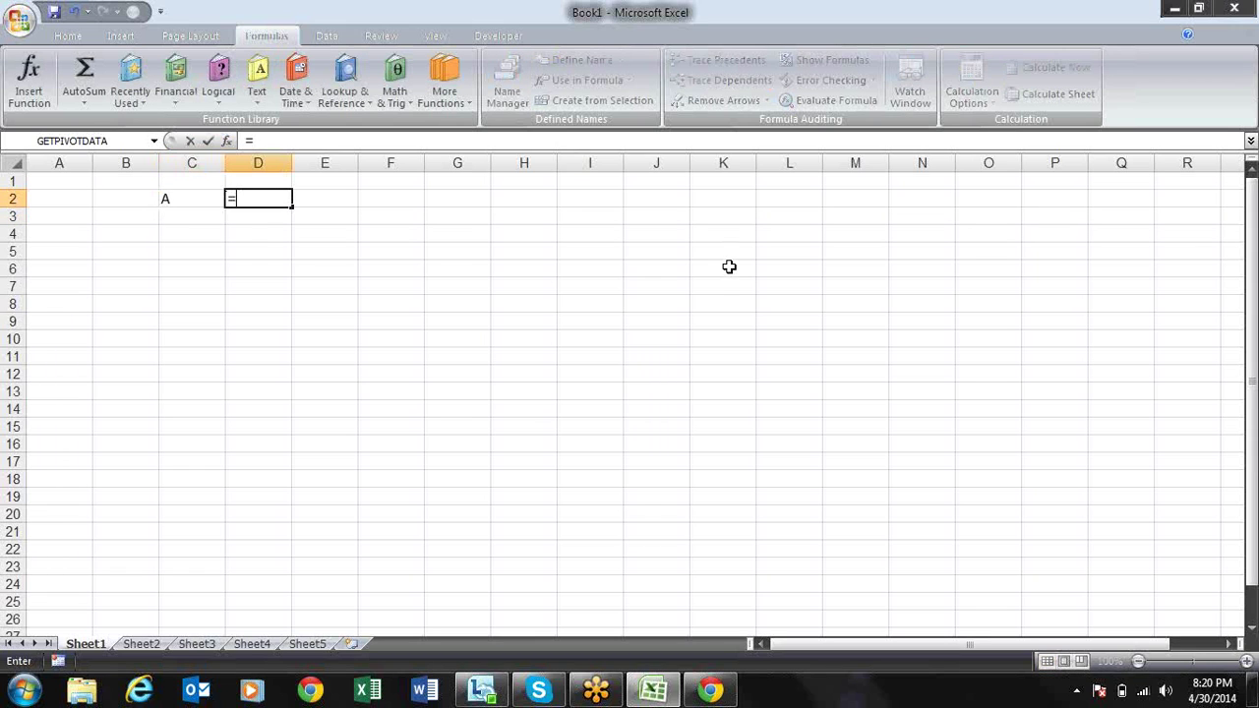
type("co")
key("Tab")
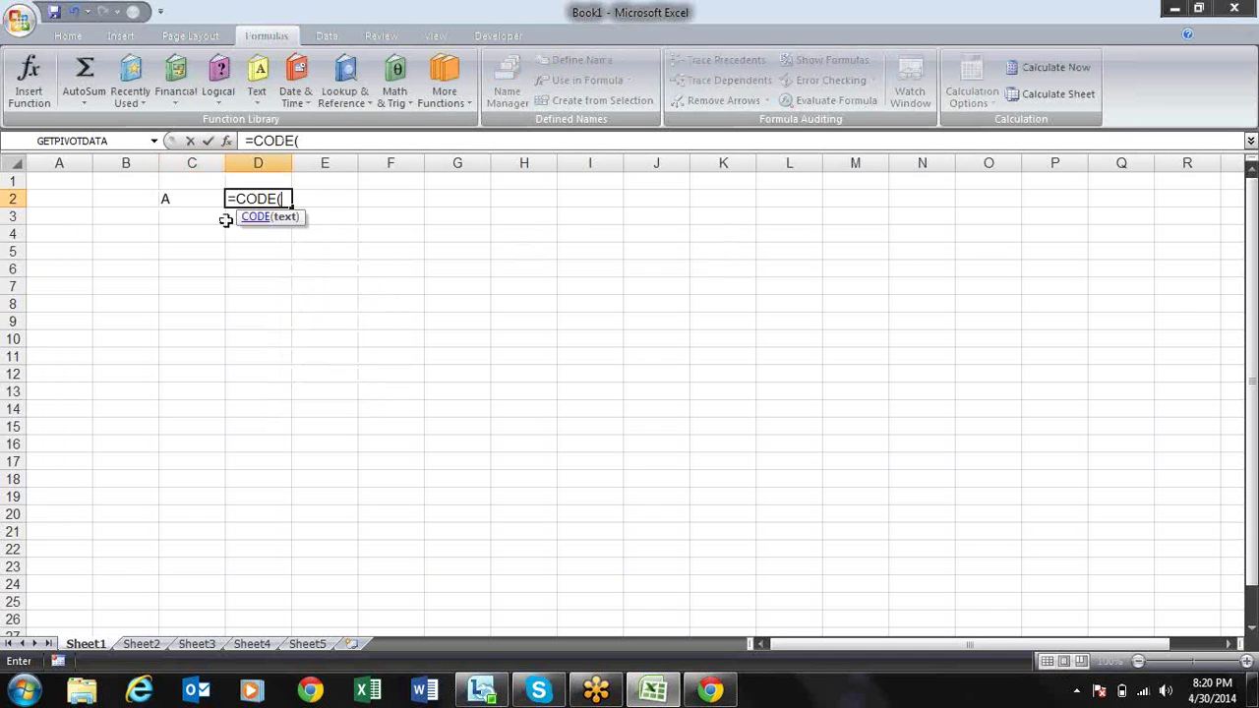
left_click(192, 199)
type(")")
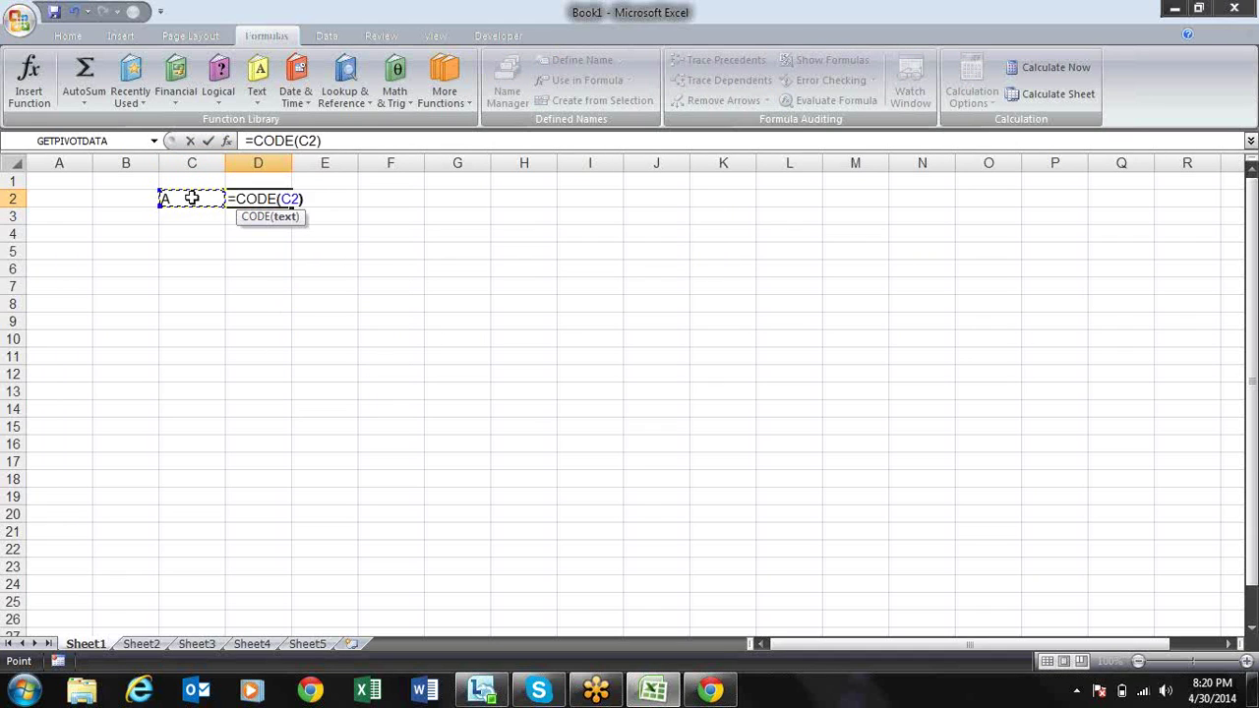
key("Return")
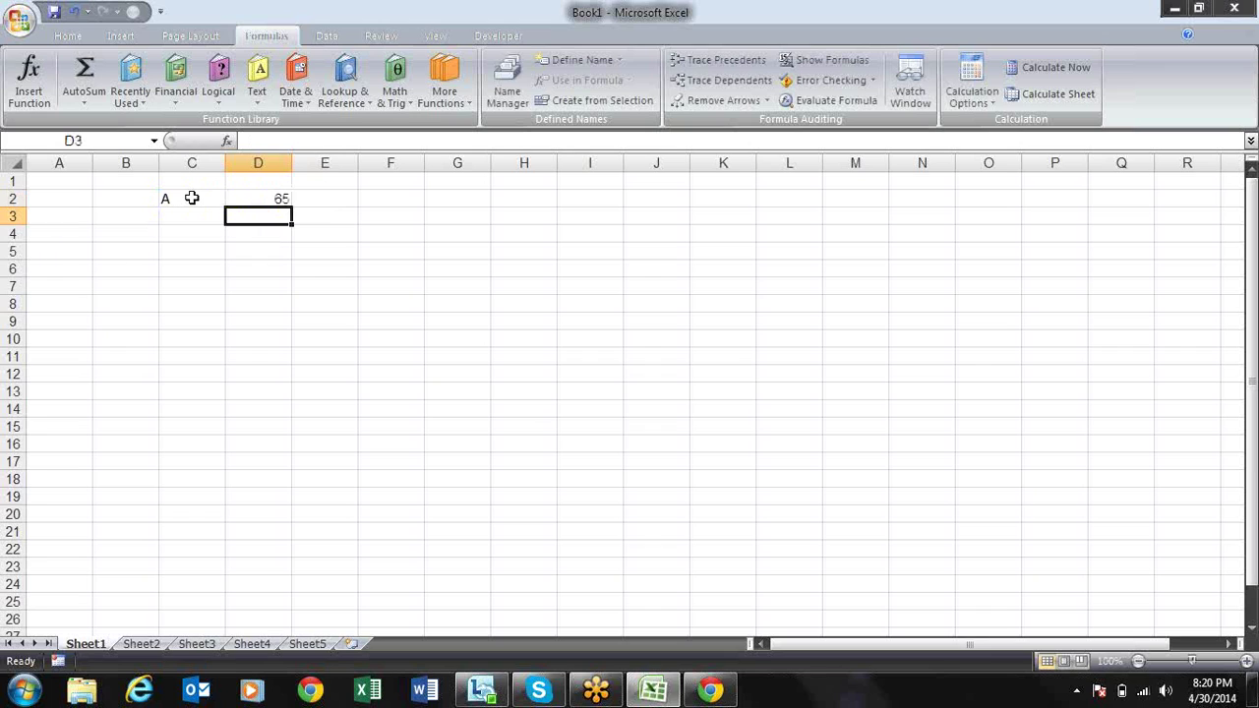
Step: Enter 97 in C3 and =CHAR(C3) in D3, which returns a
key("Left")
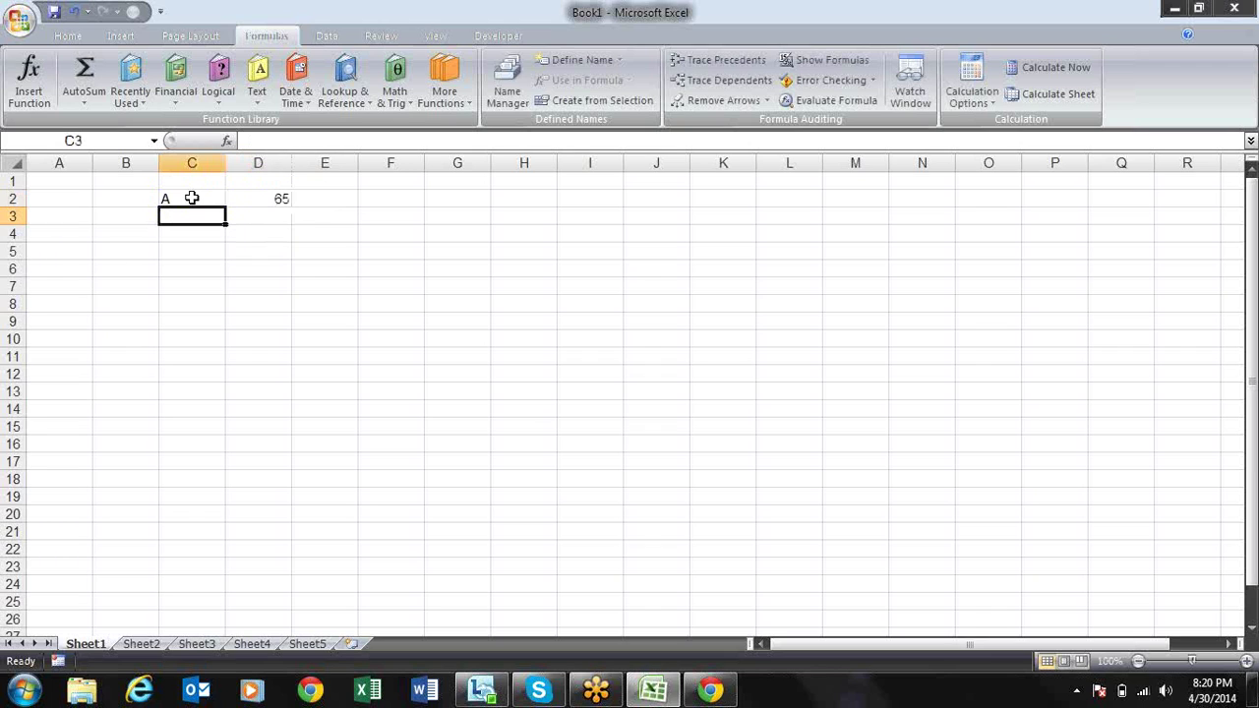
type("97")
key("Tab")
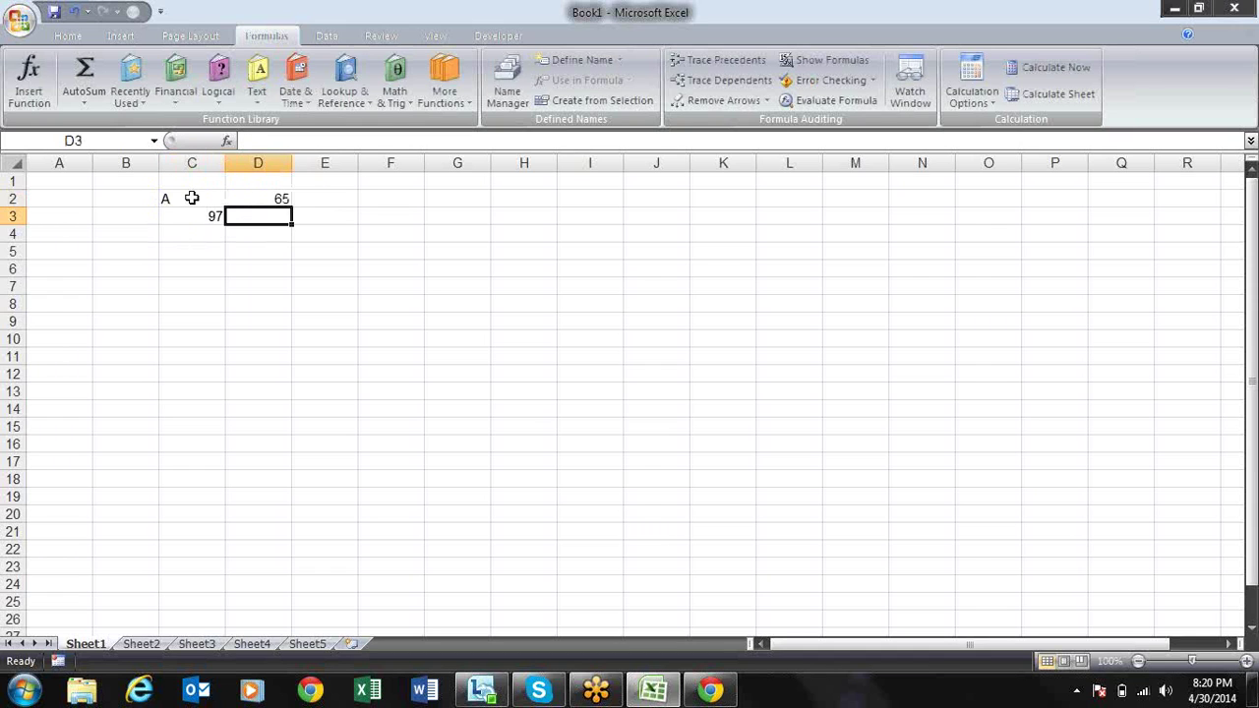
type("=")
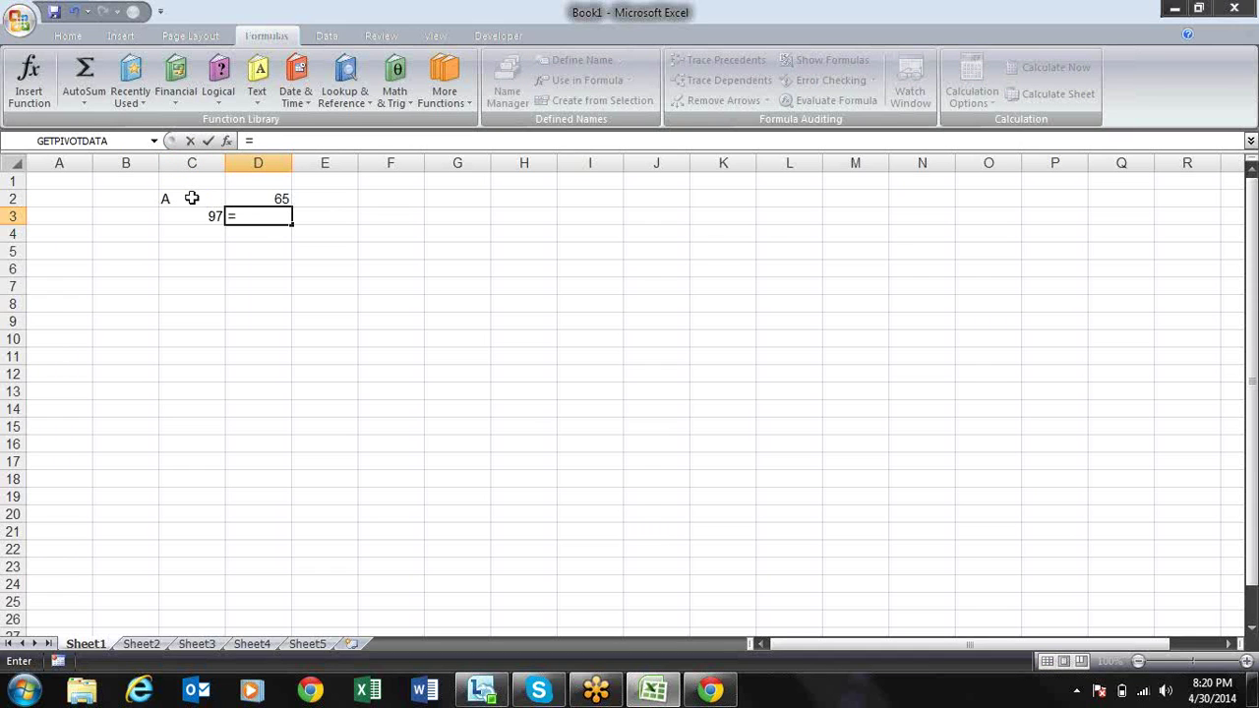
type("char")
key("Tab")
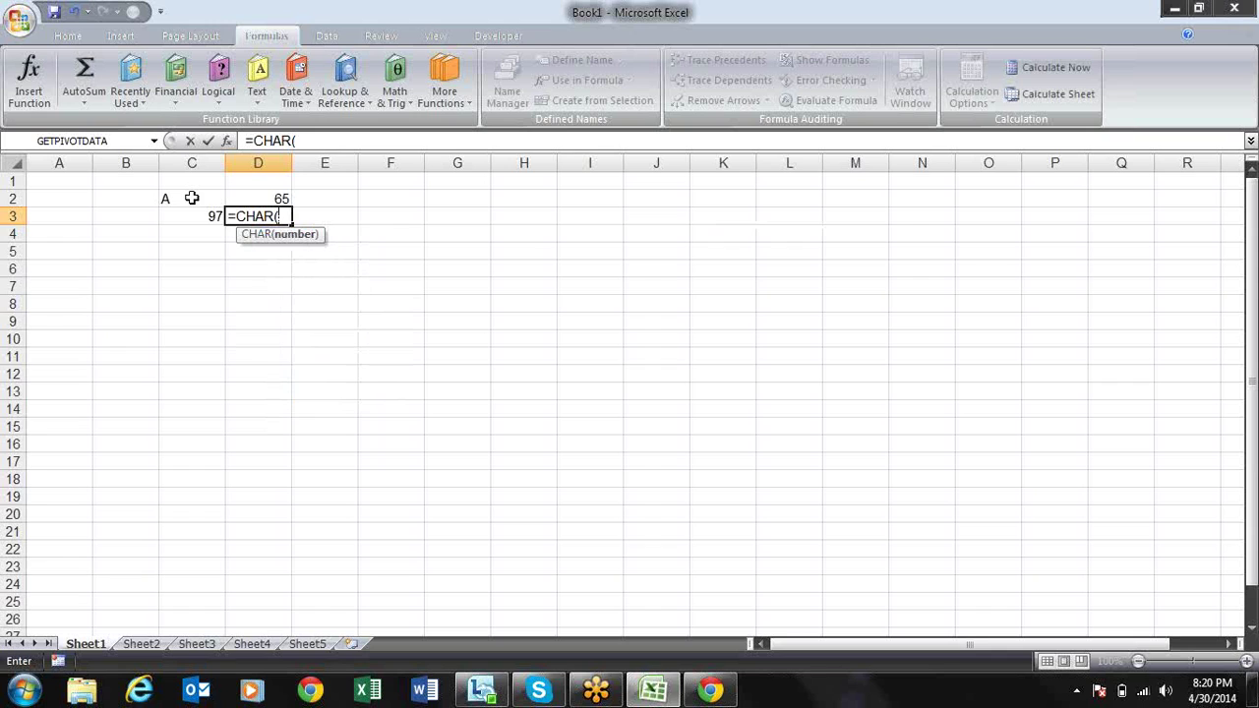
left_click(202, 214)
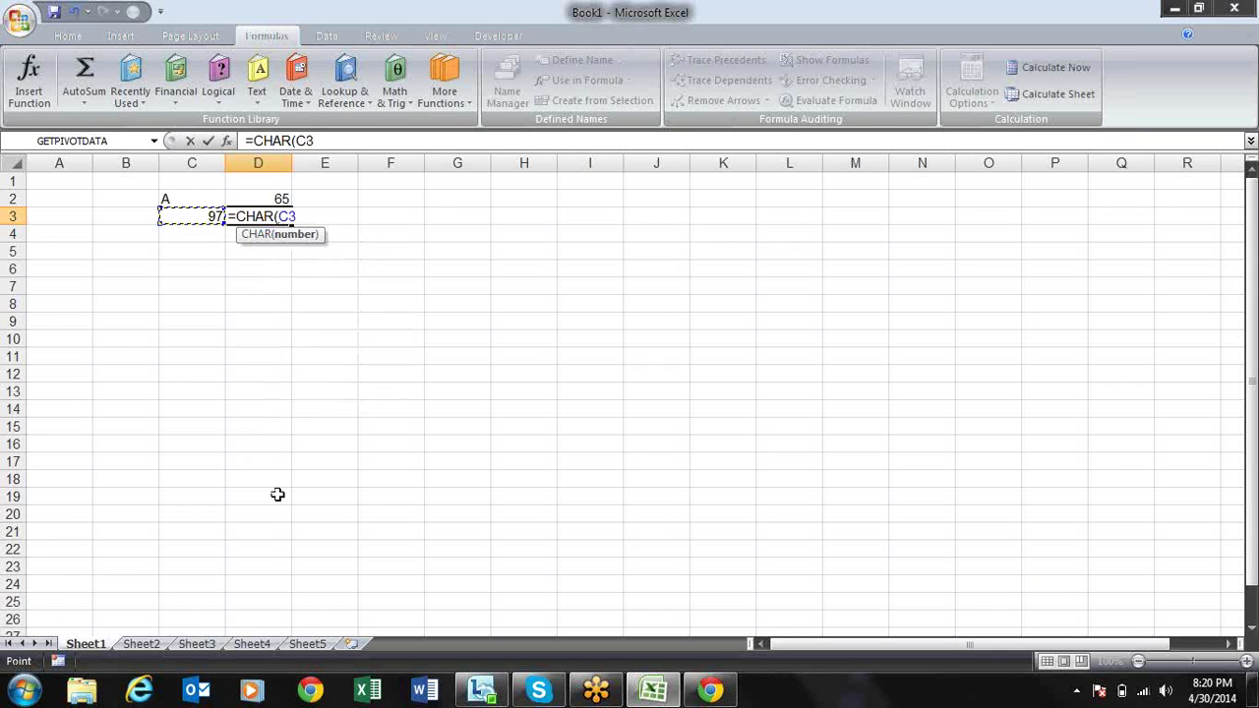
type(")")
key("Return")
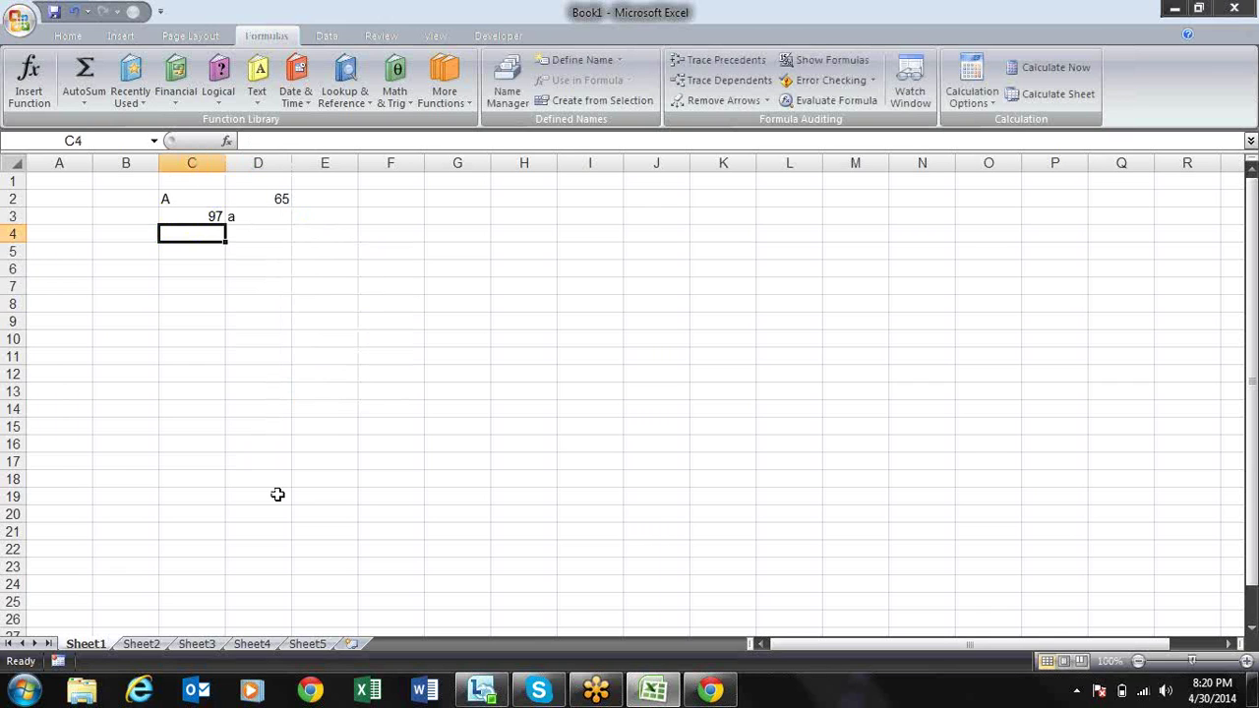
Step: Glance at the text function list, then select C2:D3 and delete the test entries
left_click(259, 99)
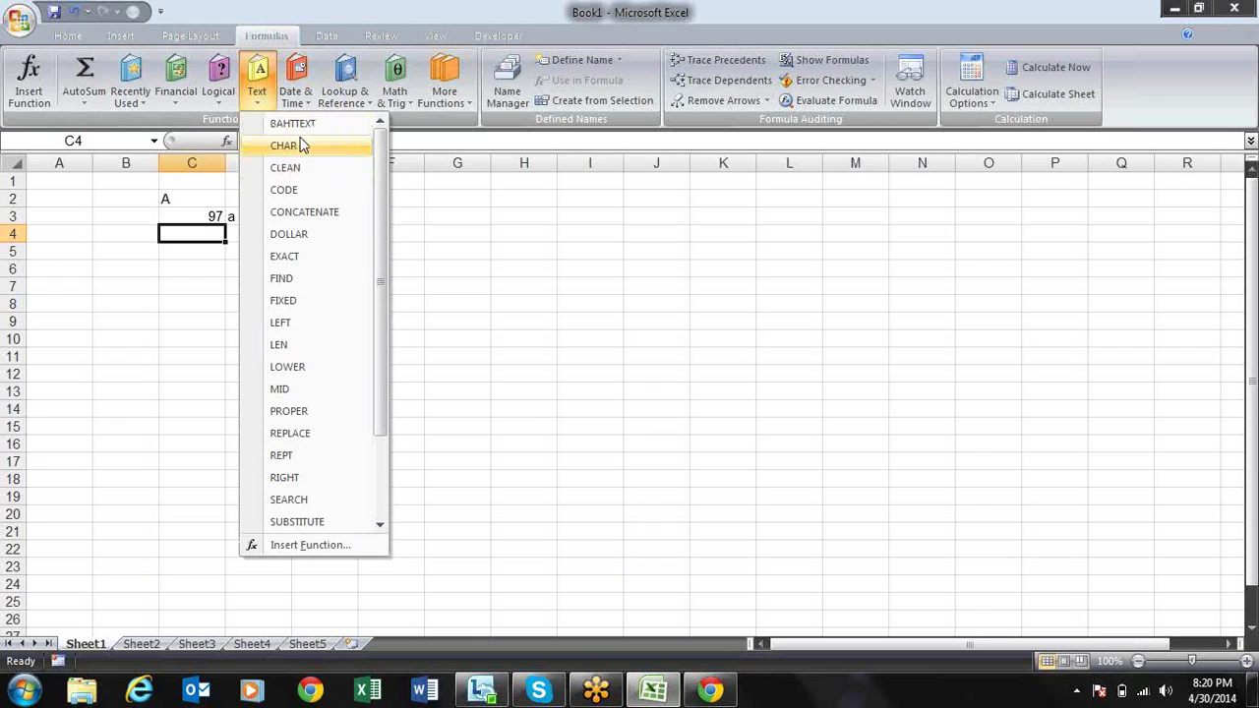
left_click(525, 311)
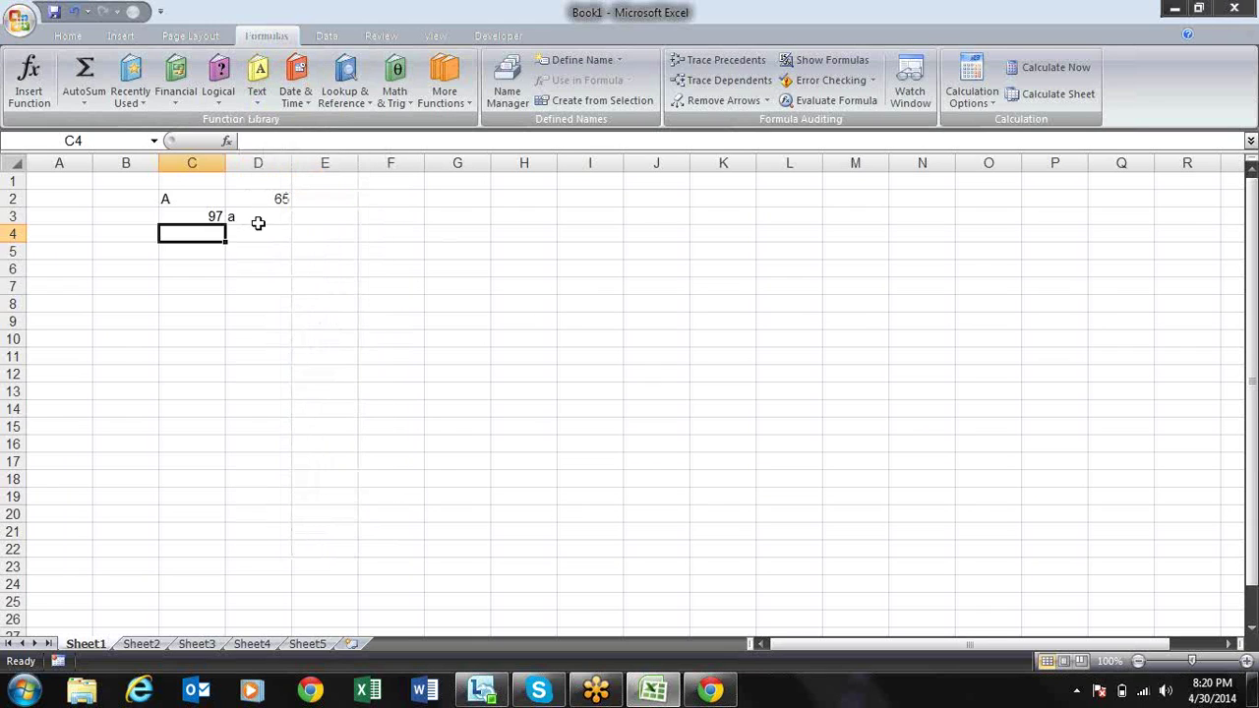
left_click(261, 218)
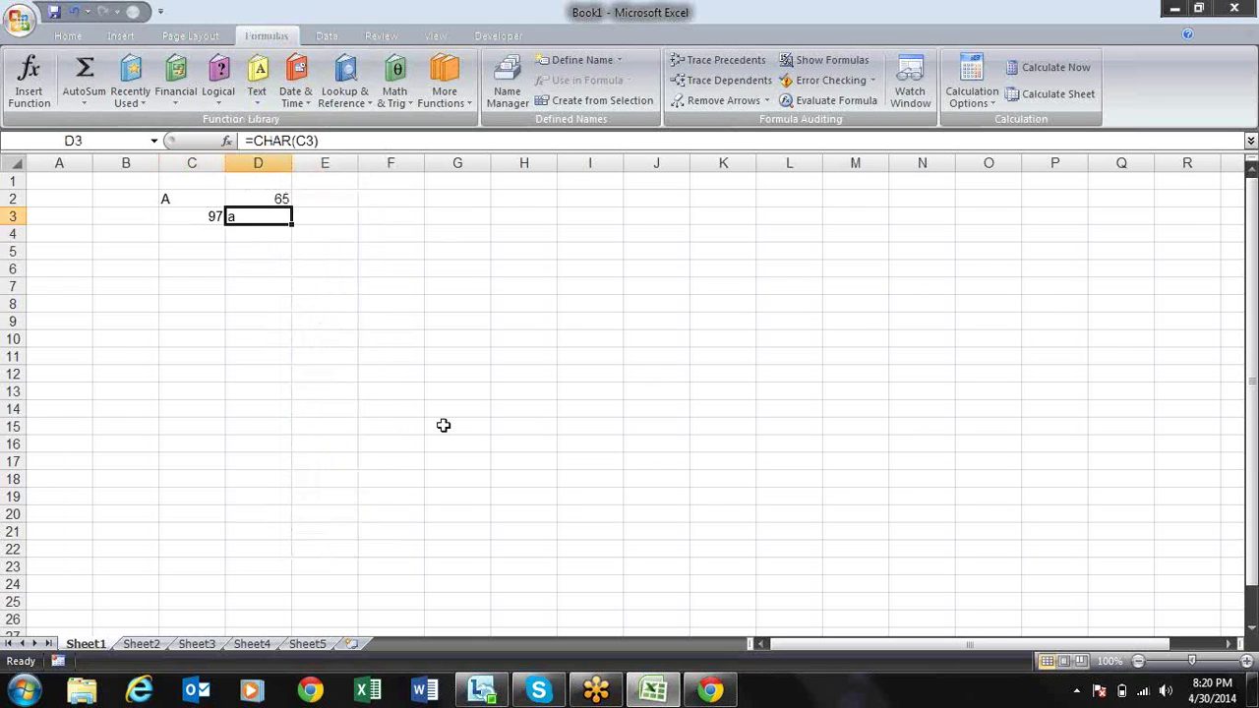
key("Left")
key("Left")
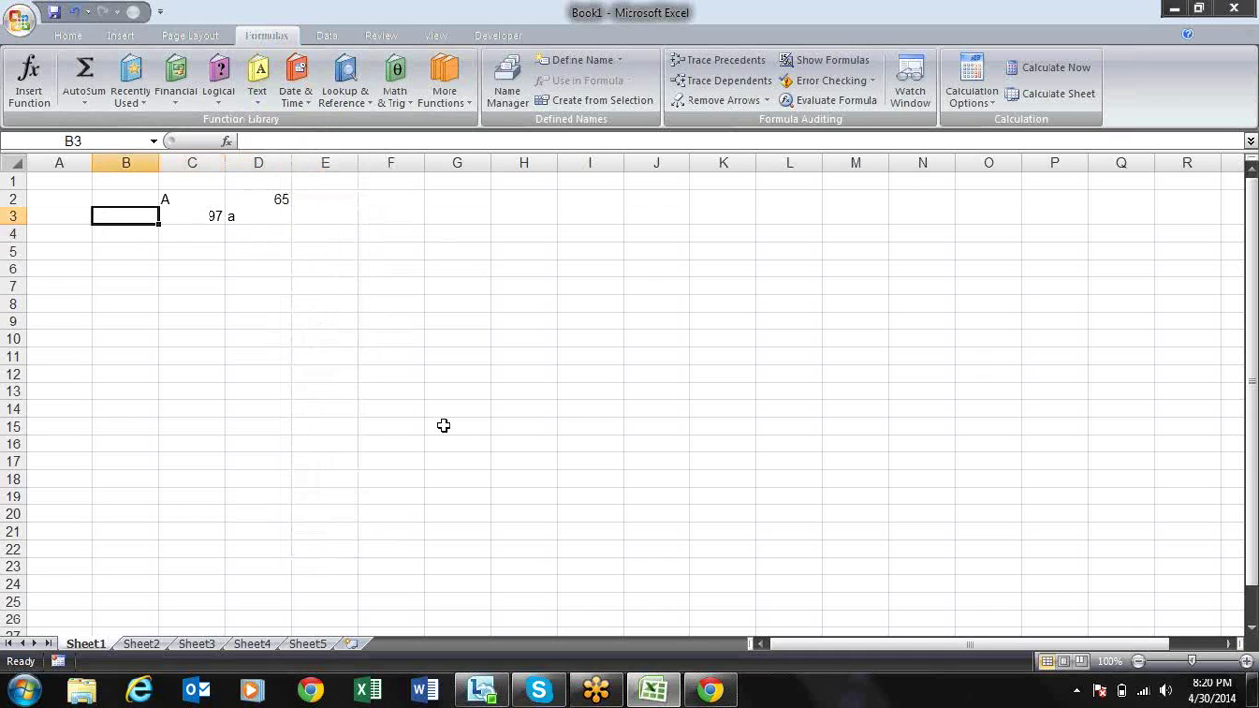
key("Right")
key("Up")
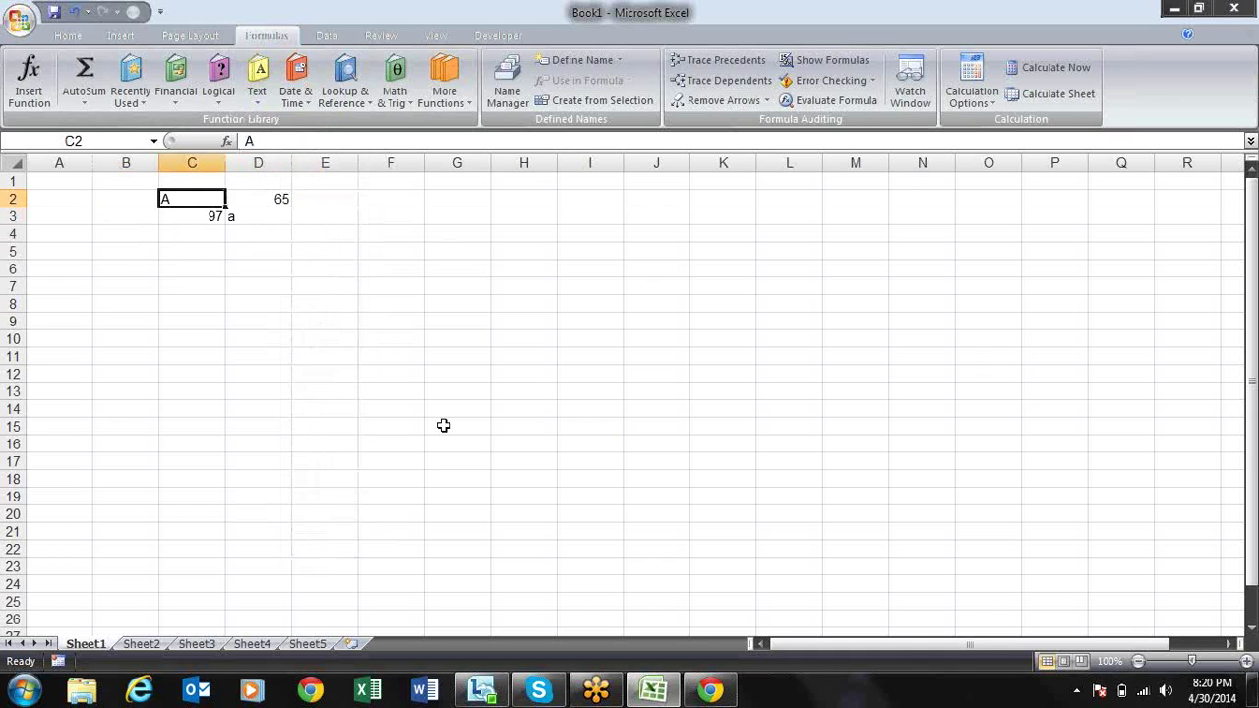
key("shift+Right")
key("shift+Right")
key("shift+Left")
key("shift+Down")
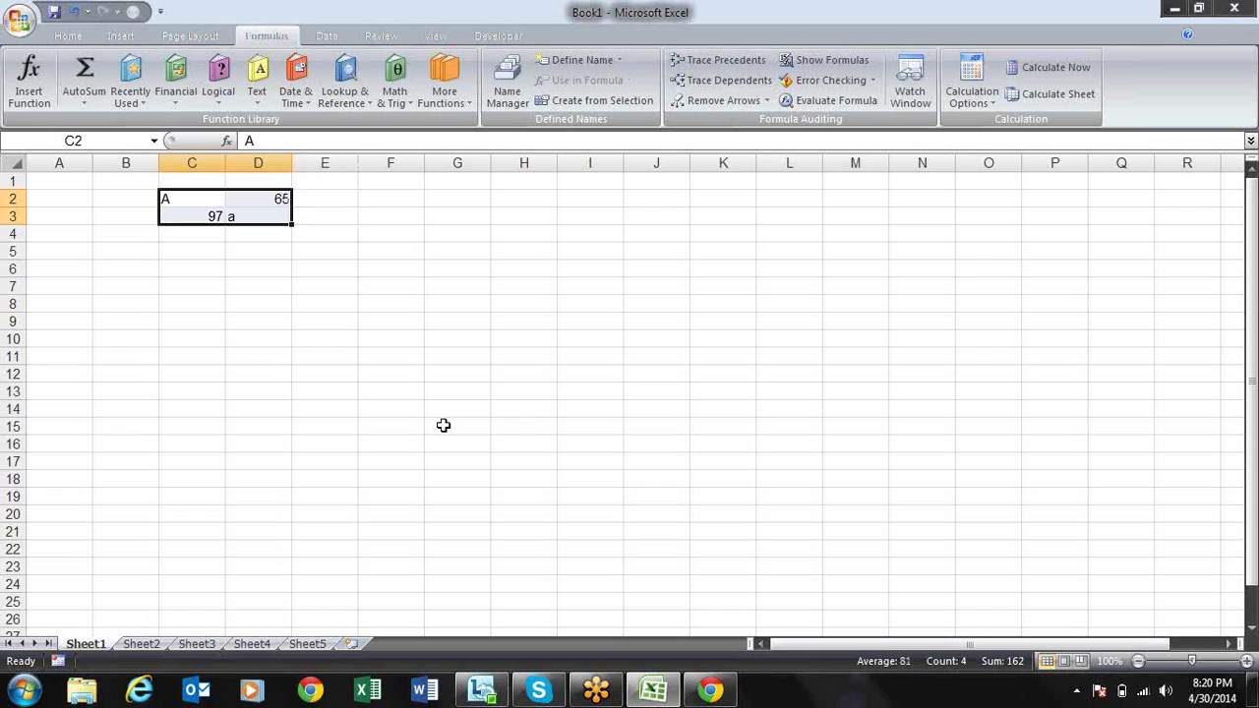
key("Delete")
key("Left")
key("Right")
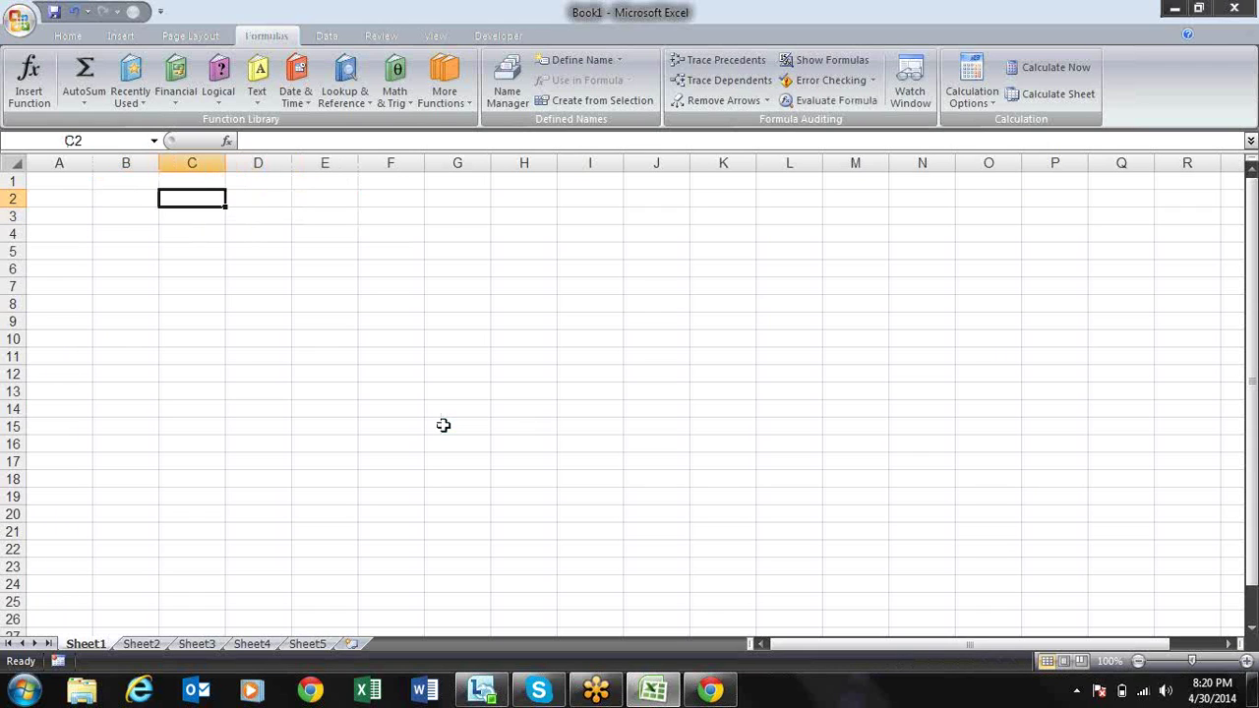
type("1")
key("Return")
type("2")
key("Return")
key("Return")
type("3")
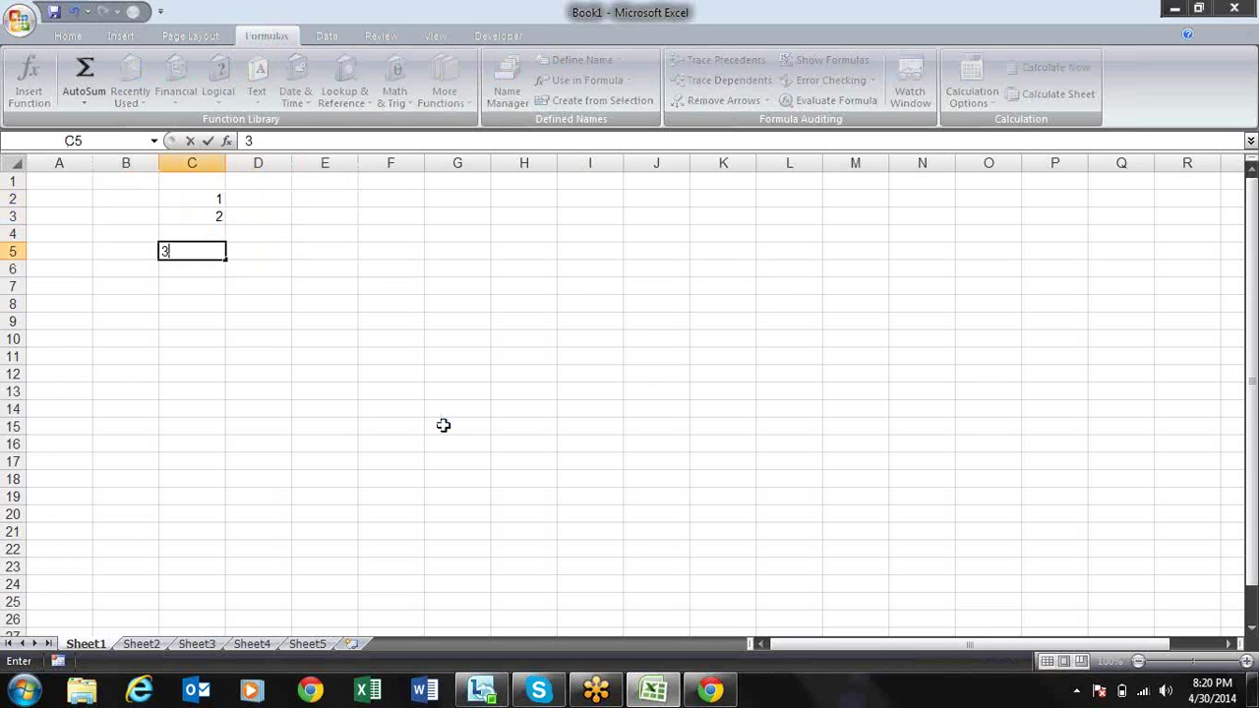
key("Escape")
key("Up")
key("Up")
key("Up")
key("shift+Down")
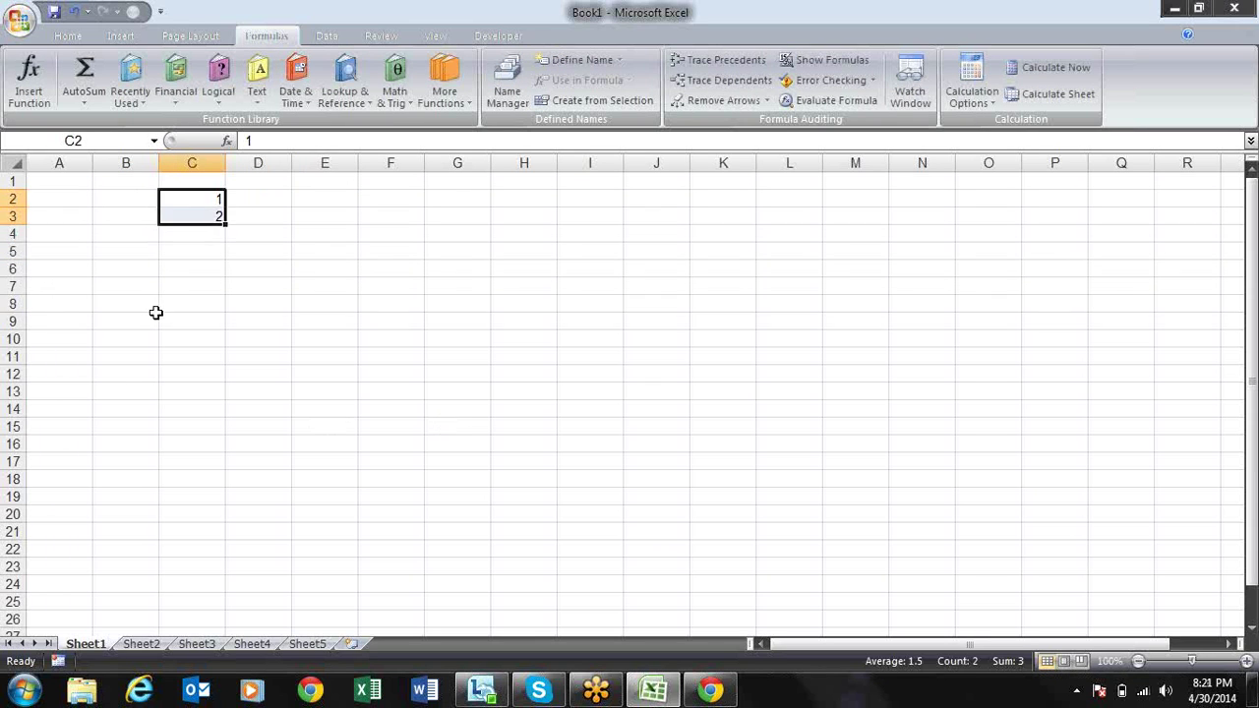
left_click_drag(225, 224, 218, 449)
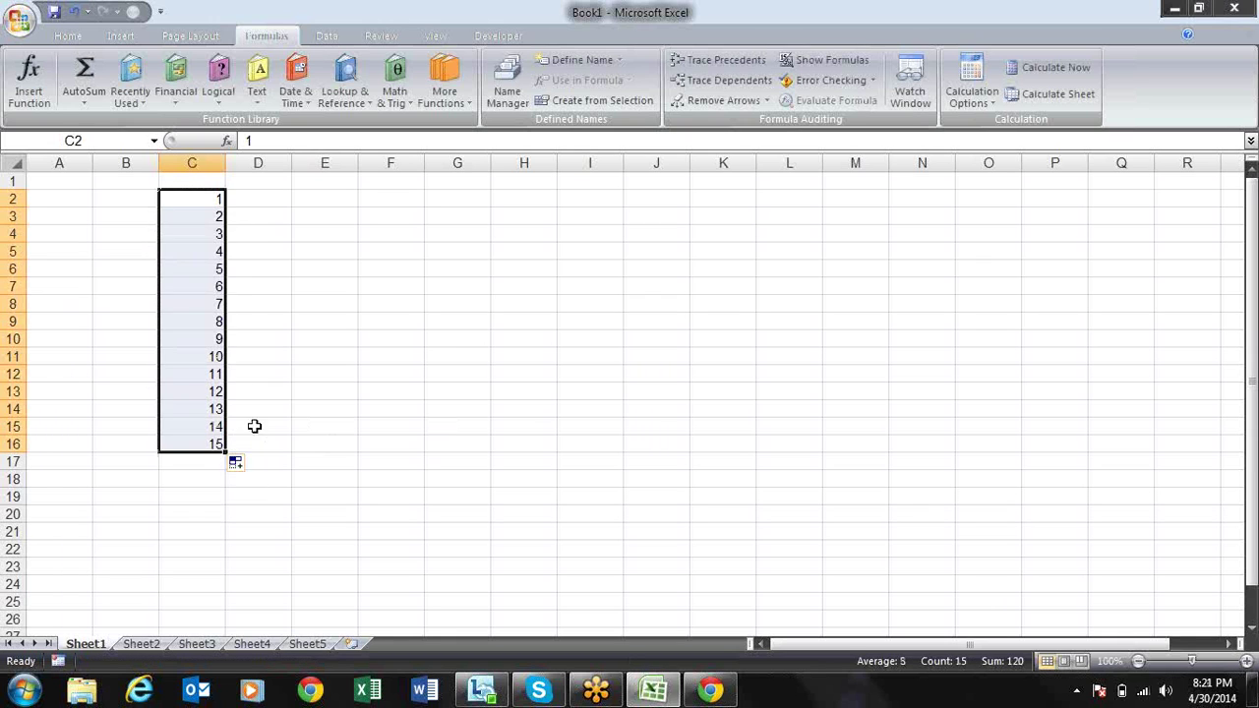
key("Delete")
key("Down")
key("Up")
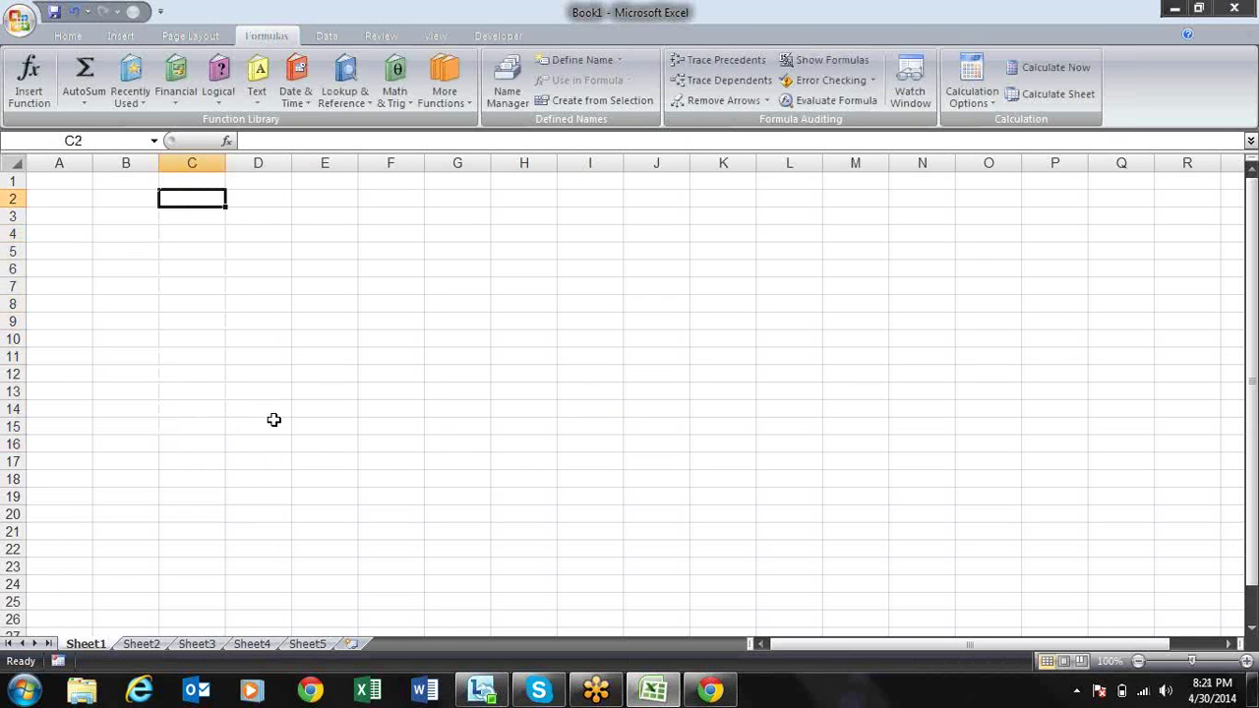
type("A")
type("B")
key("BackSpace")
key("Return")
type("B")
key("Return")
key("Up")
key("Up")
key("shift+Down")
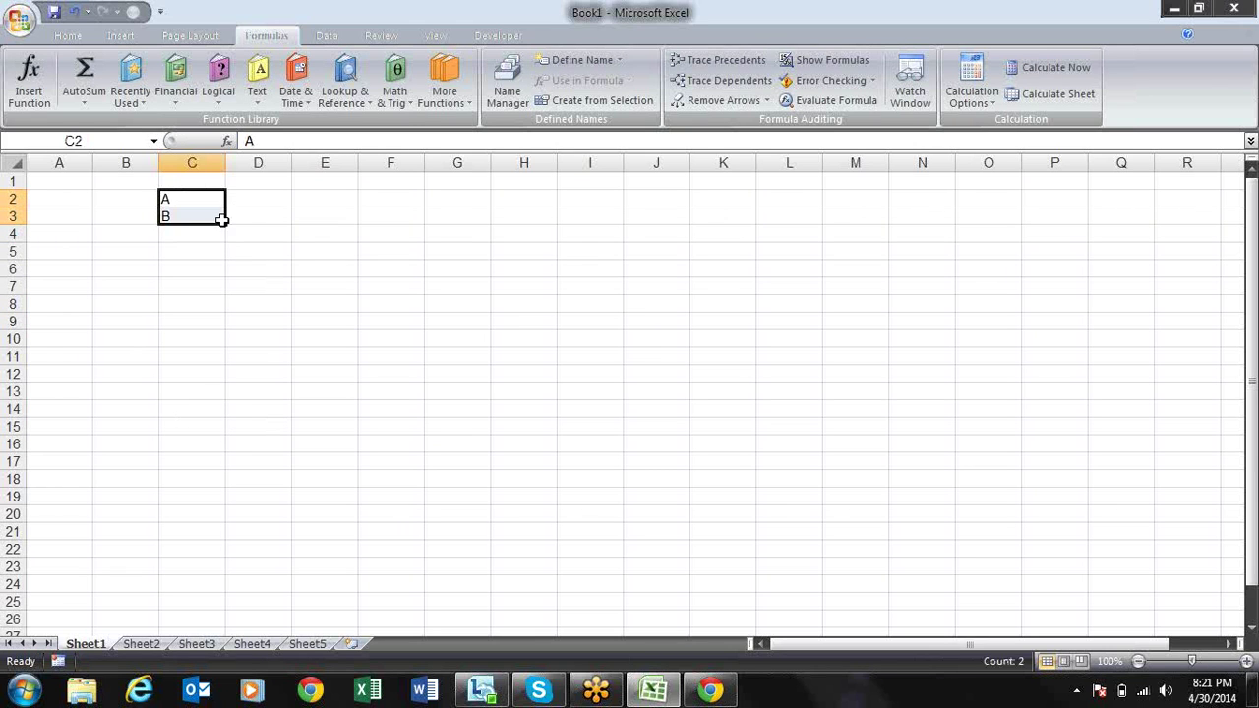
left_click_drag(225, 224, 234, 411)
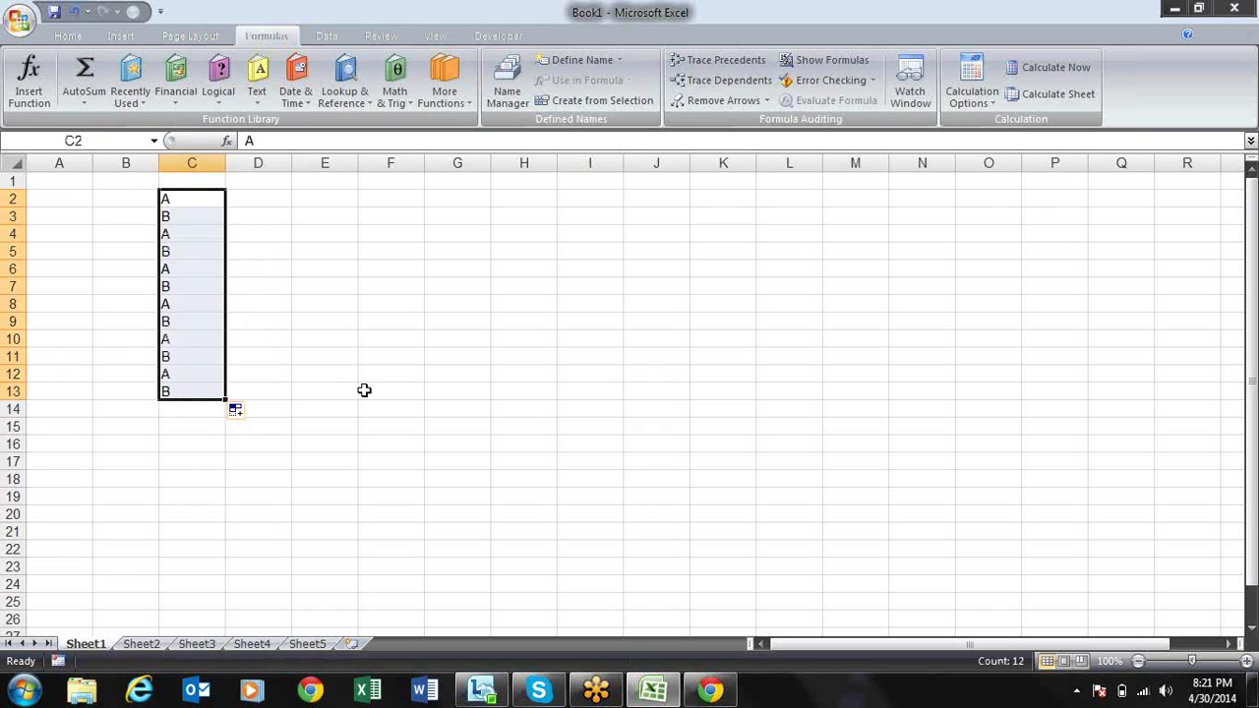
key("Delete")
key("Down")
Step: Enter the letter A in cell C2
key("Up")
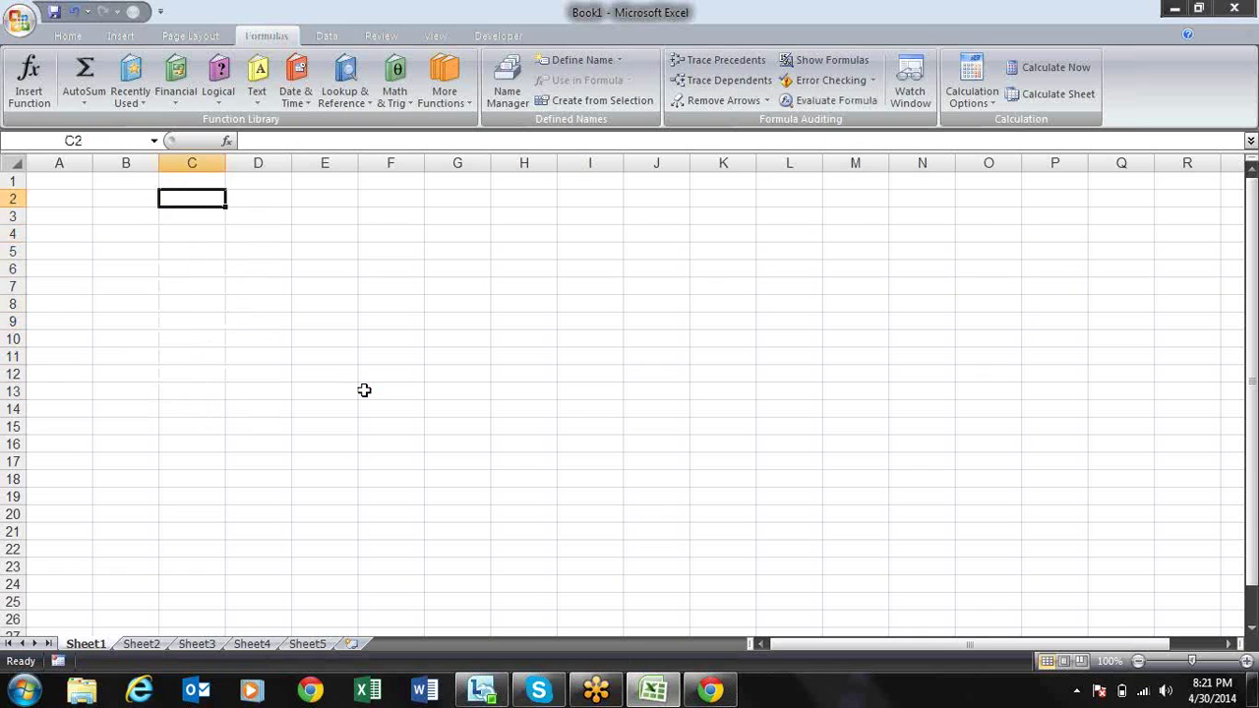
type("=")
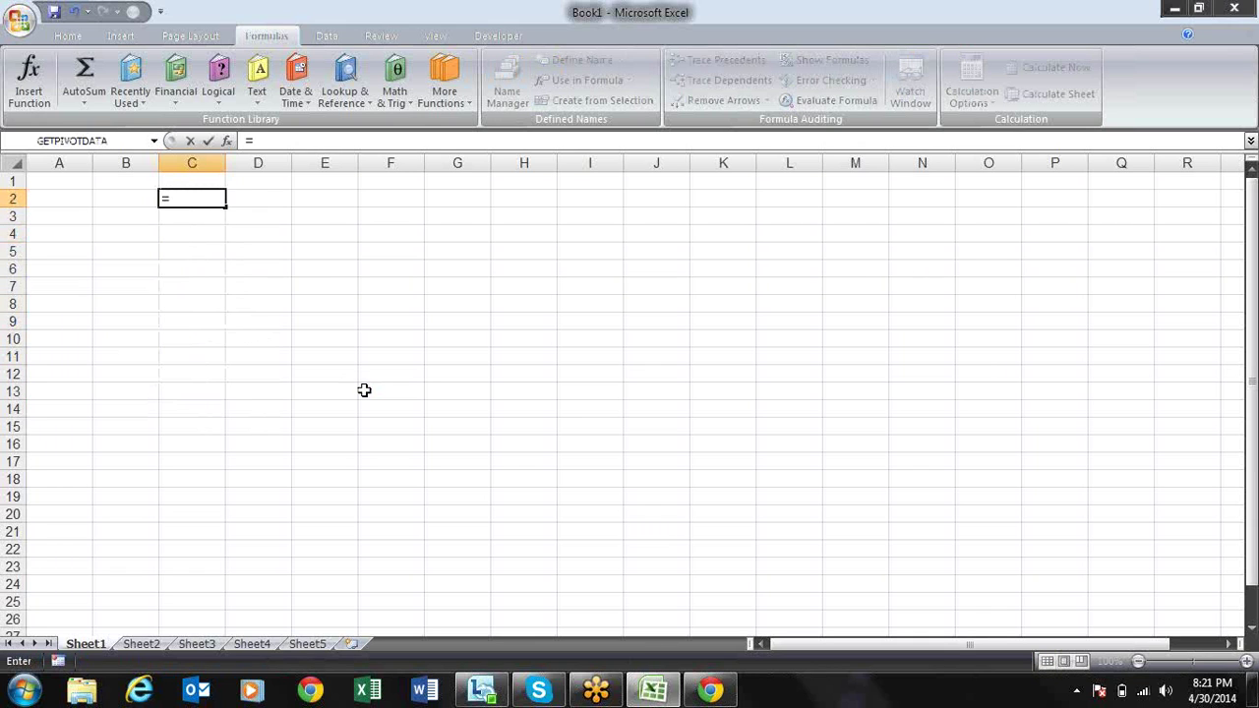
key("Escape")
type("A")
key("Return")
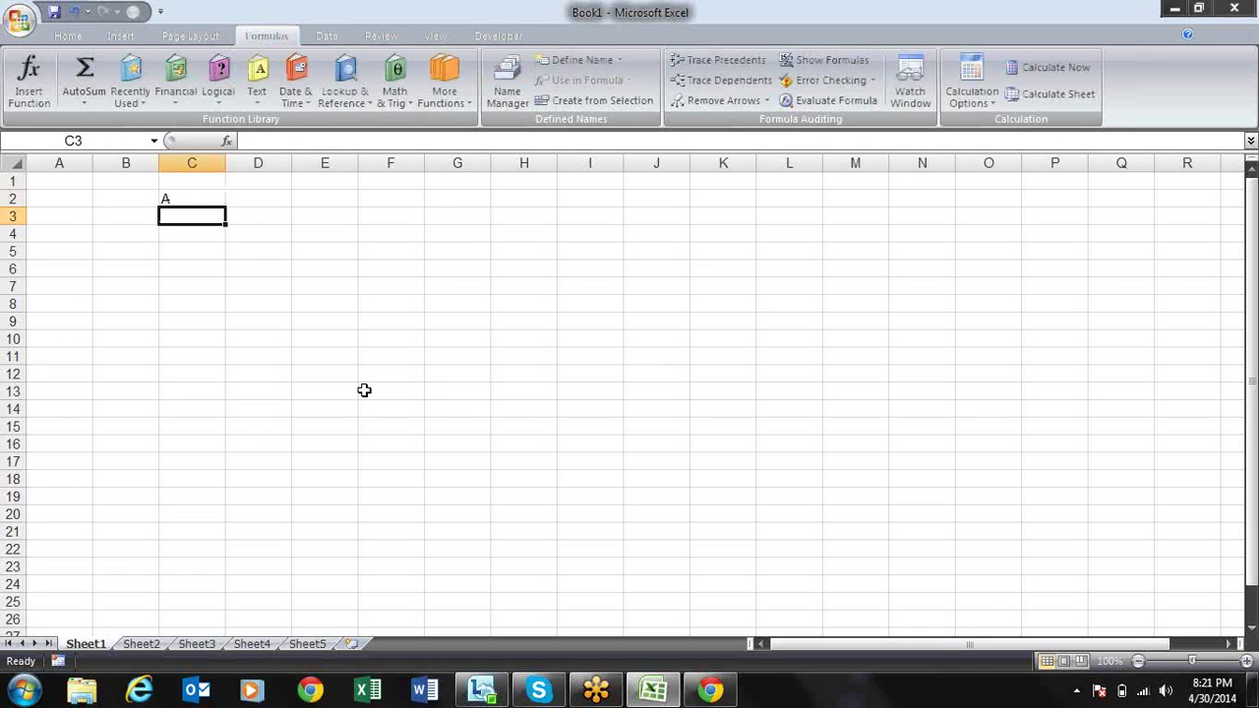
Step: Enter =CHAR(CODE(C2)+1) in C3 so it shows B
type("=char")
key("BackSpace")
key("BackSpace")
key("BackSpace")
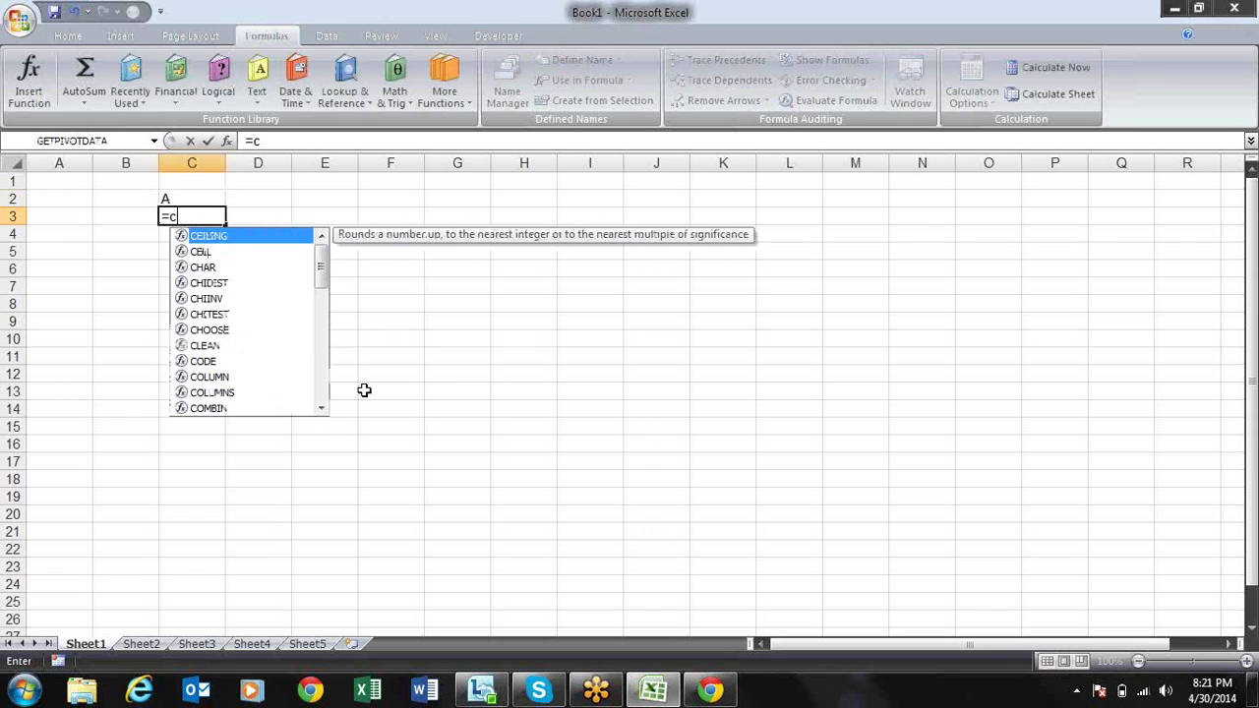
type("o")
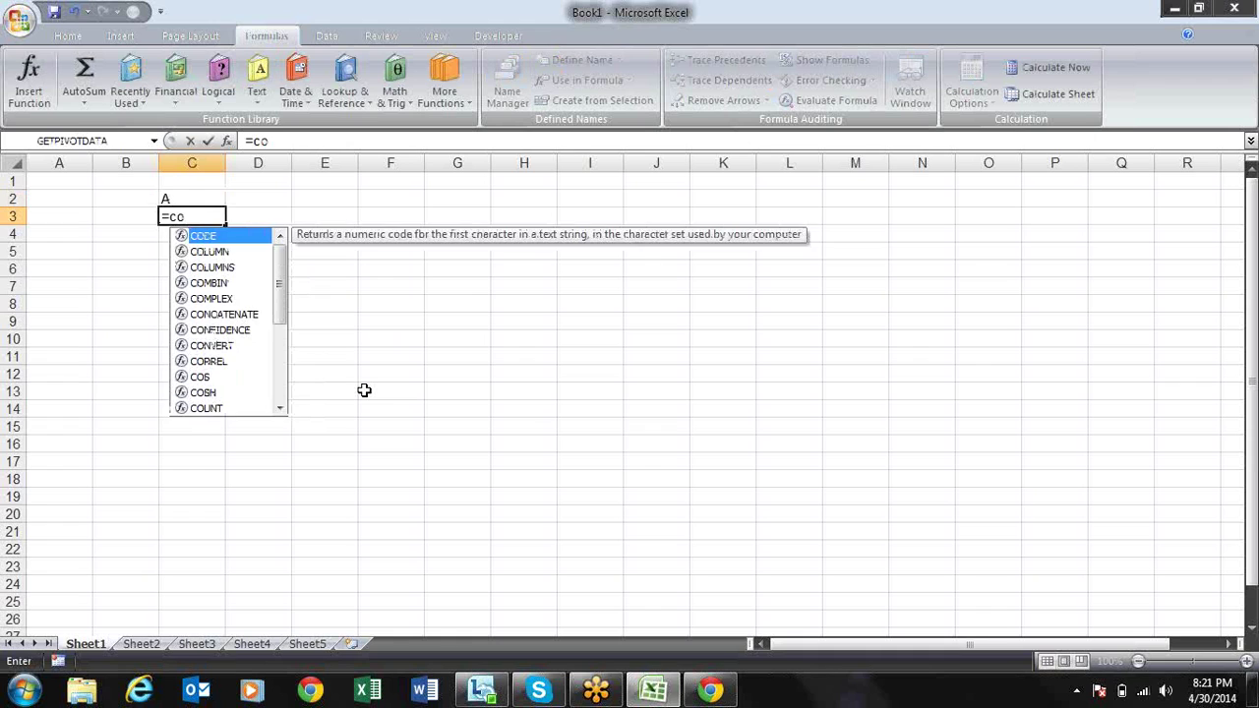
key("Tab")
key("Up")
type(")+")
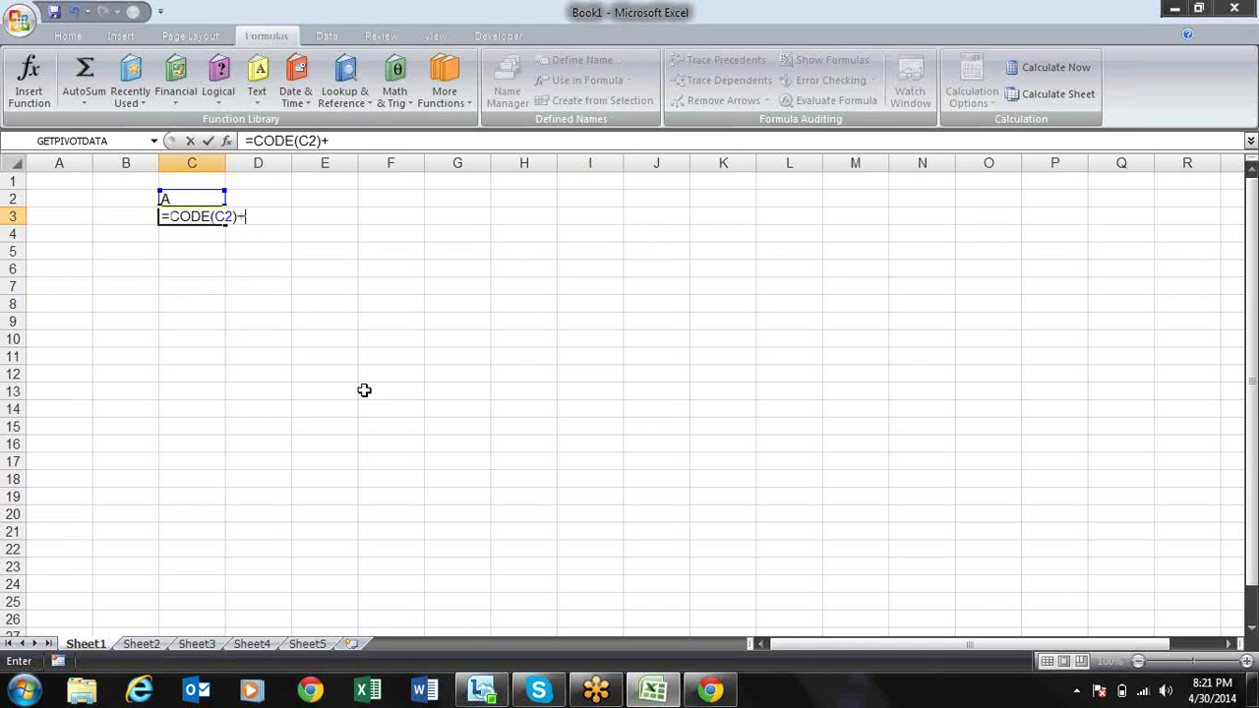
type("1")
left_click(170, 216)
type("cha")
key("Tab")
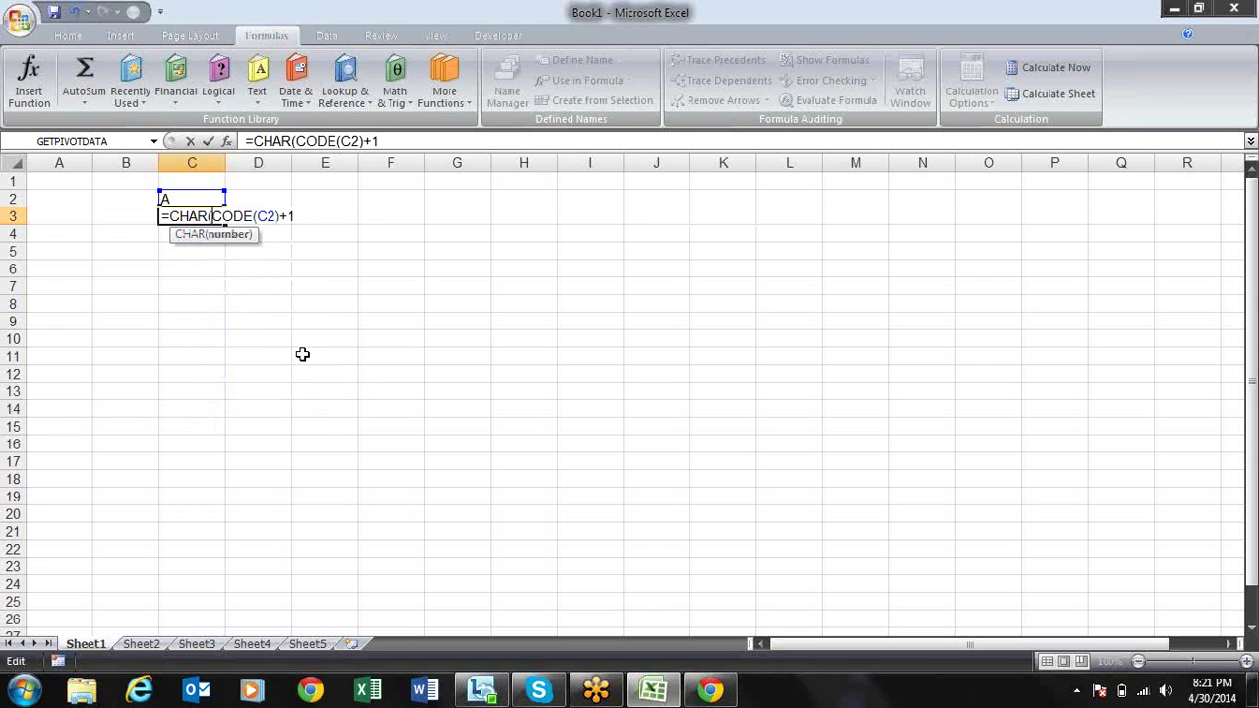
key("End")
key("Return")
Step: Fill the C3 formula down to C20 so column C lists A through S
key("Up")
left_click_drag(227, 224, 237, 522)
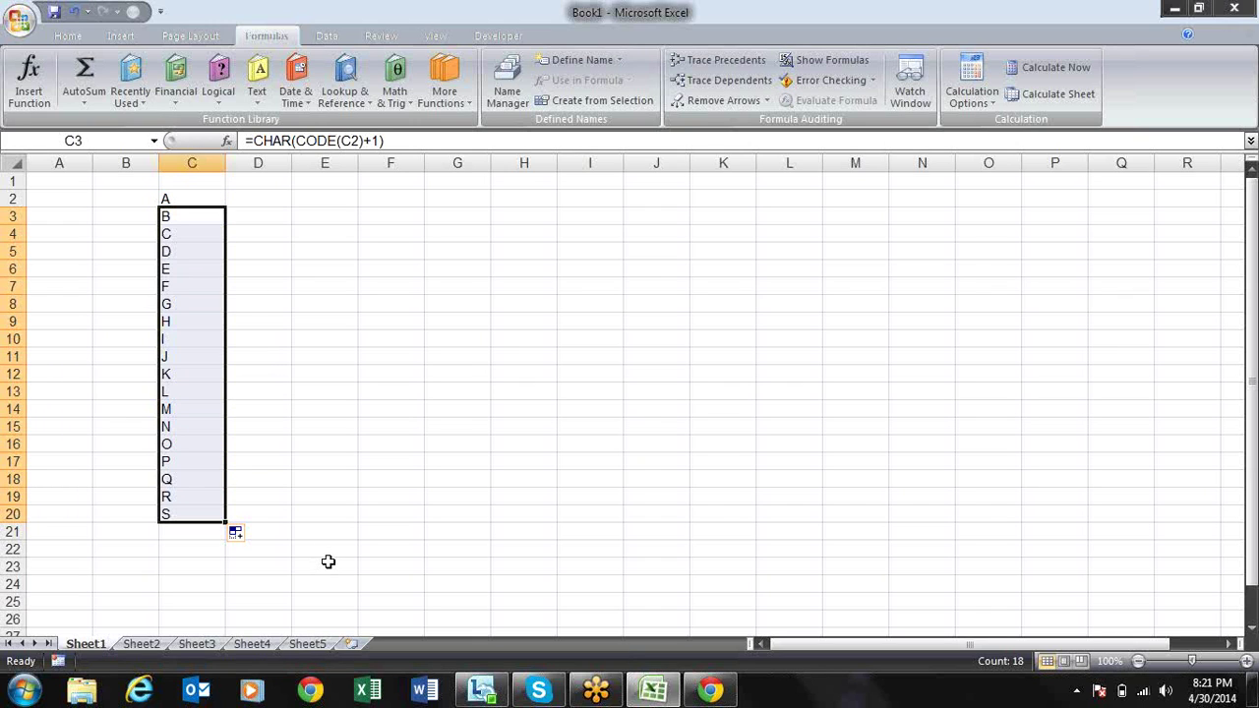
left_click(199, 218)
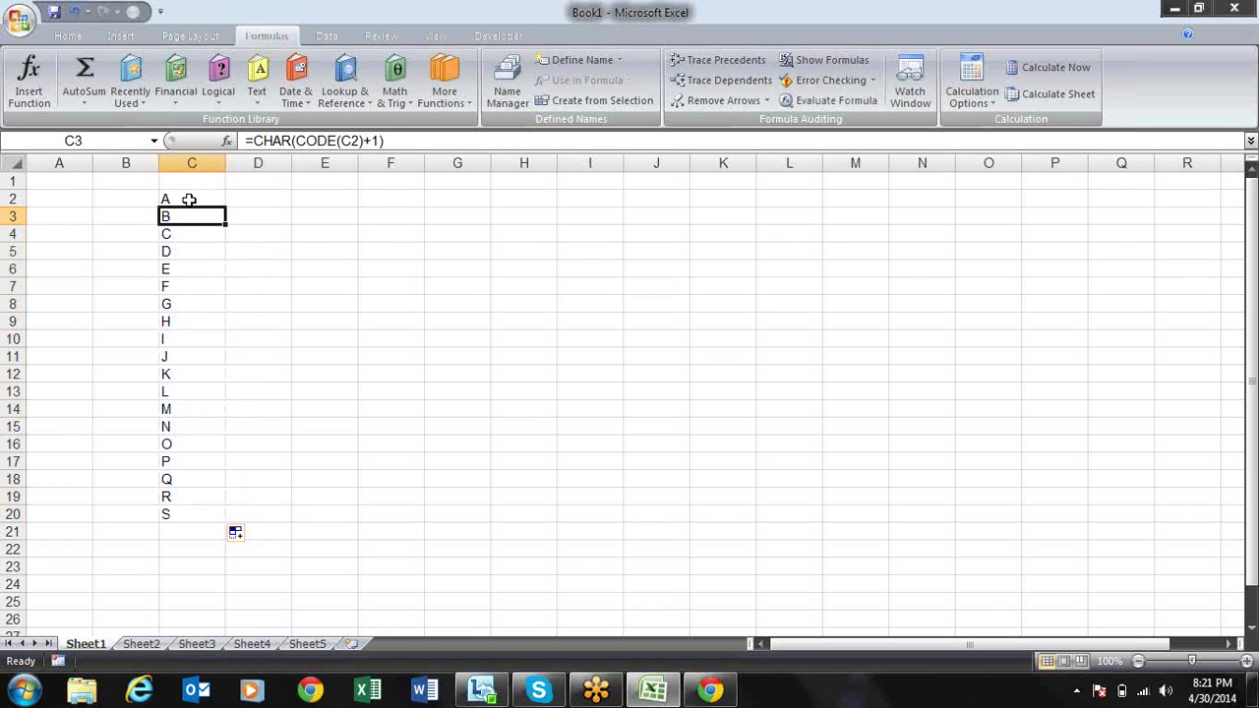
left_click(189, 197)
left_click(243, 195)
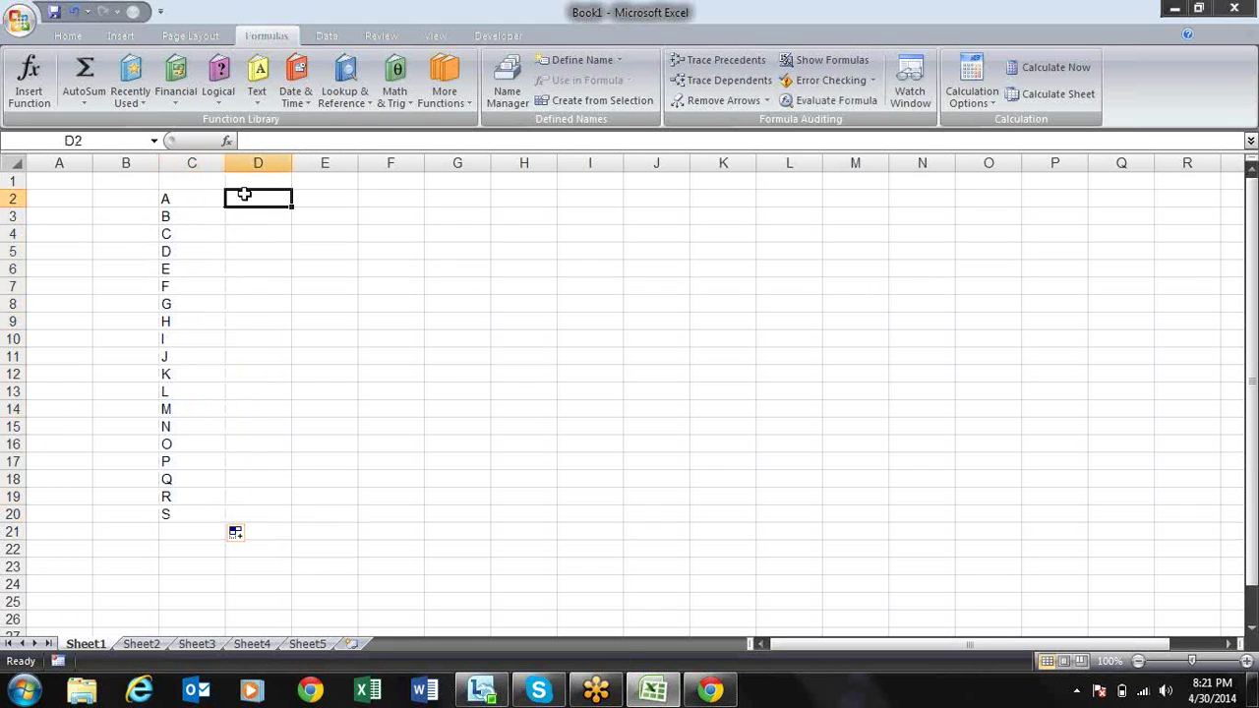
type("=")
key("alt+i")
Step: Enter =CODE(C2) in D2 and fill it down to D20, giving codes 65–83
key("Escape")
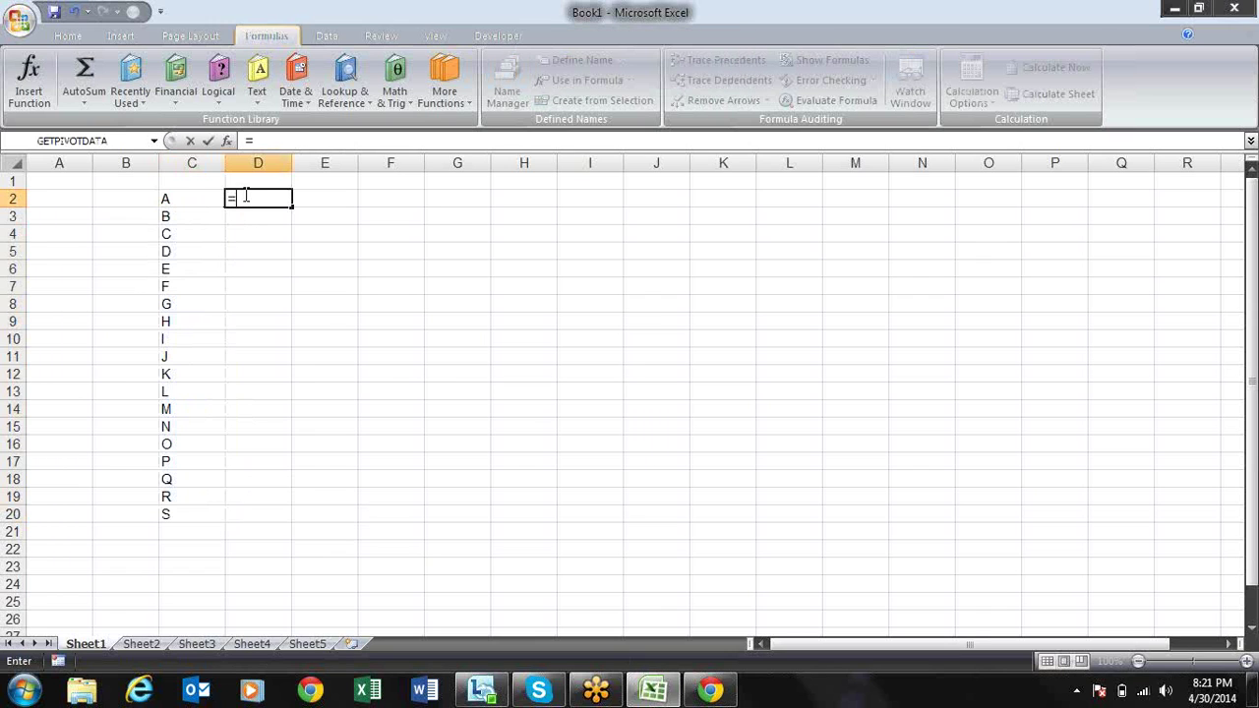
type("co")
key("Tab")
key("Left")
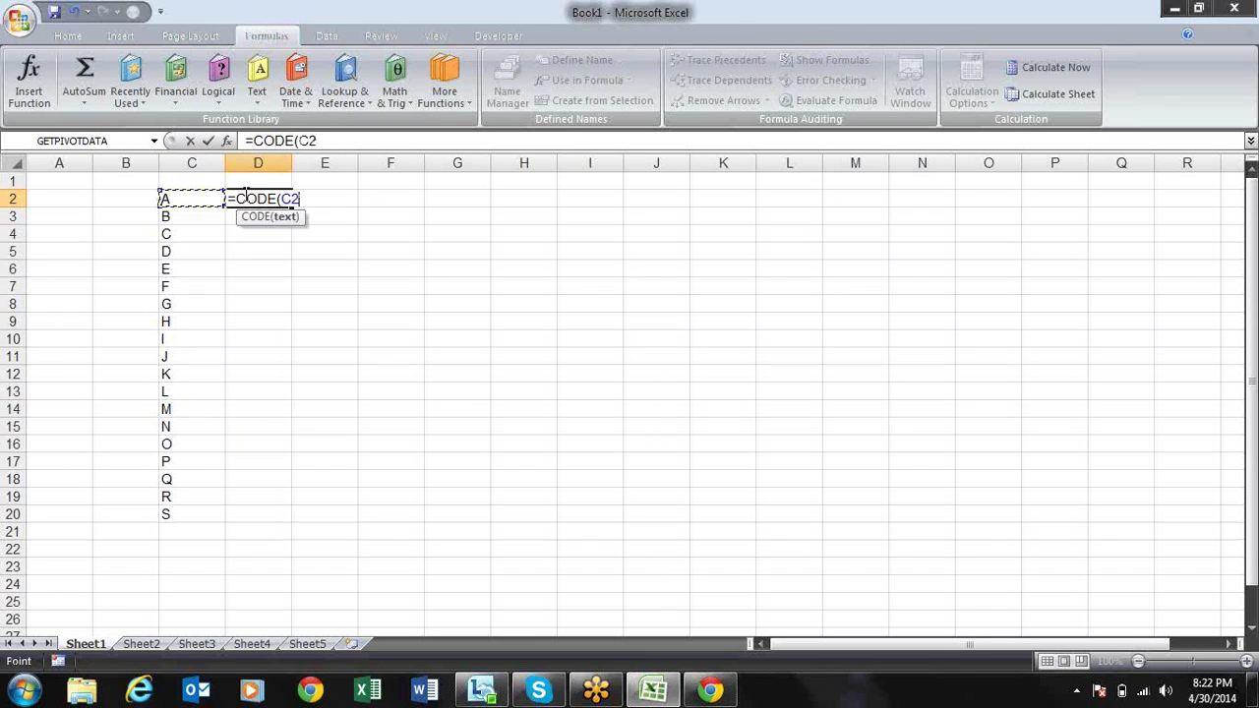
type(")")
key("Return")
left_click(247, 197)
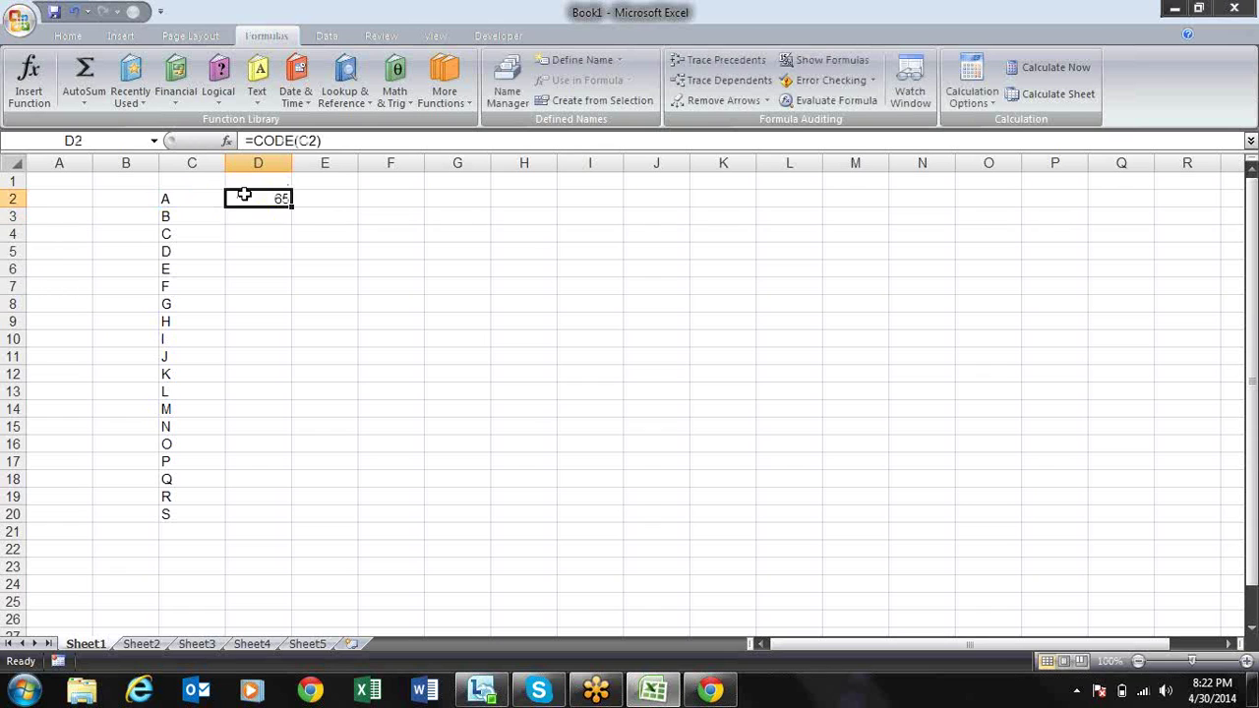
left_click_drag(286, 206, 278, 520)
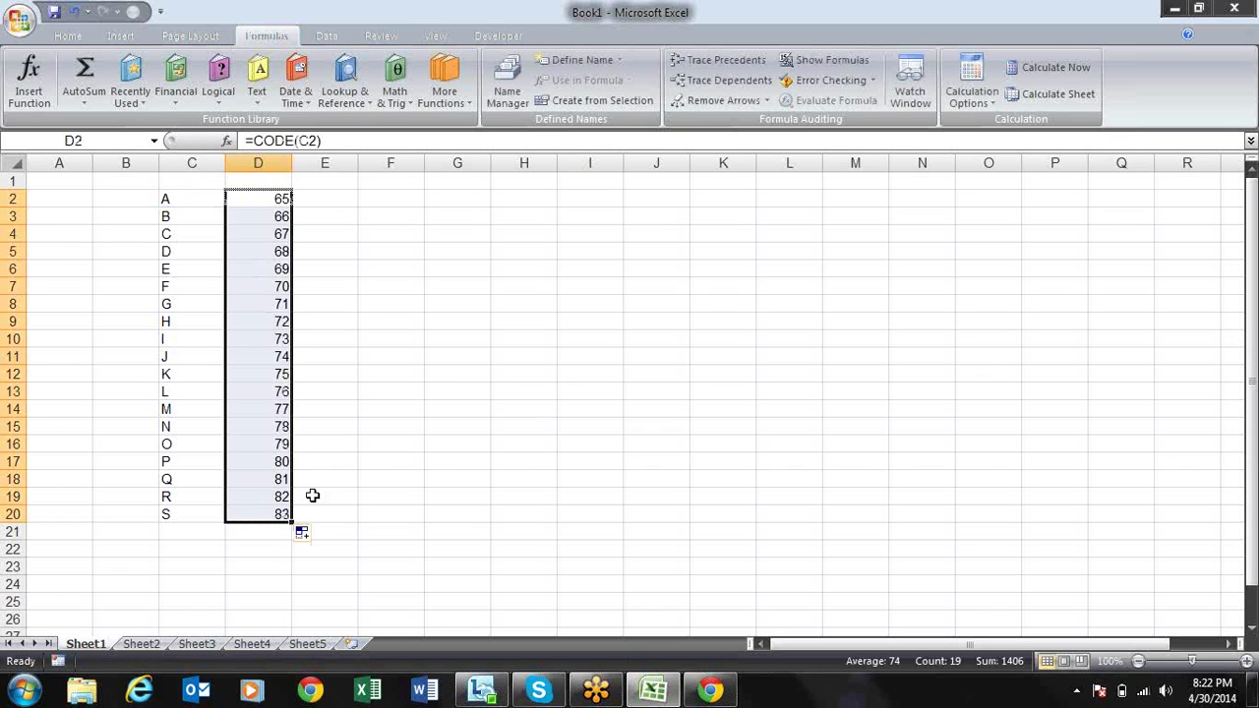
left_click(346, 200)
Step: Enter =D2+1 in E3 and fill it down to E20, giving 66–83
type("=")
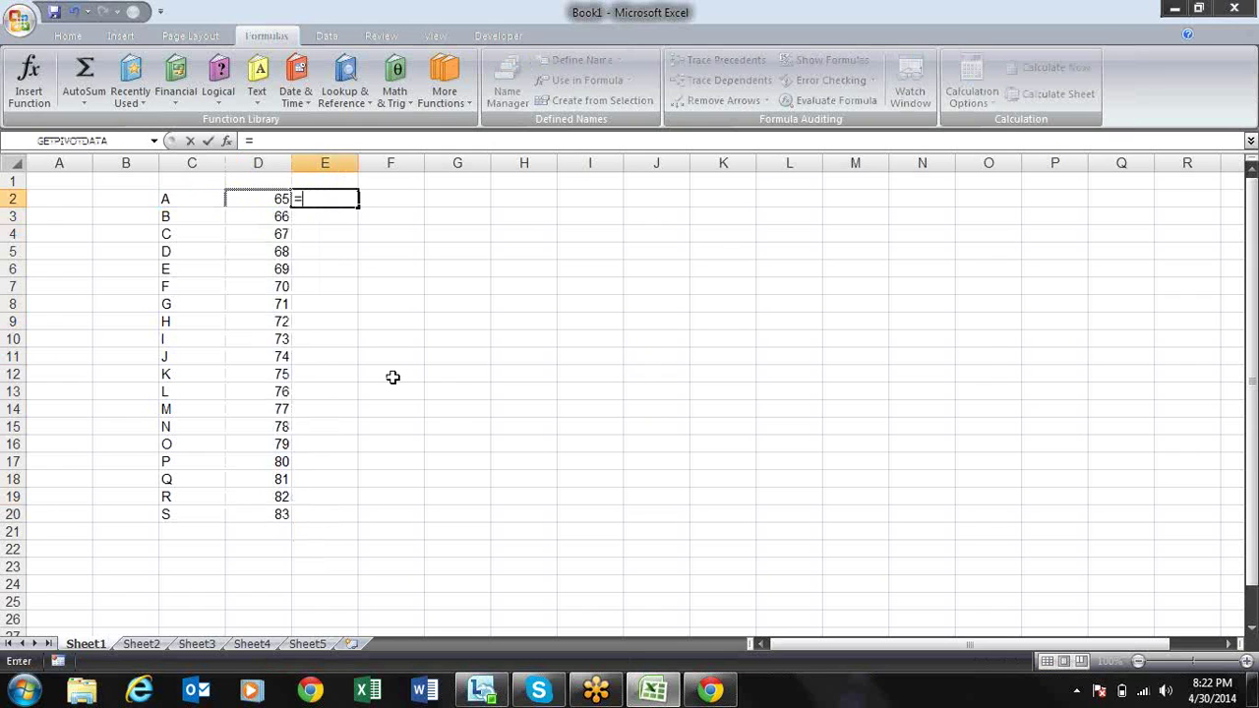
key("Escape")
key("Down")
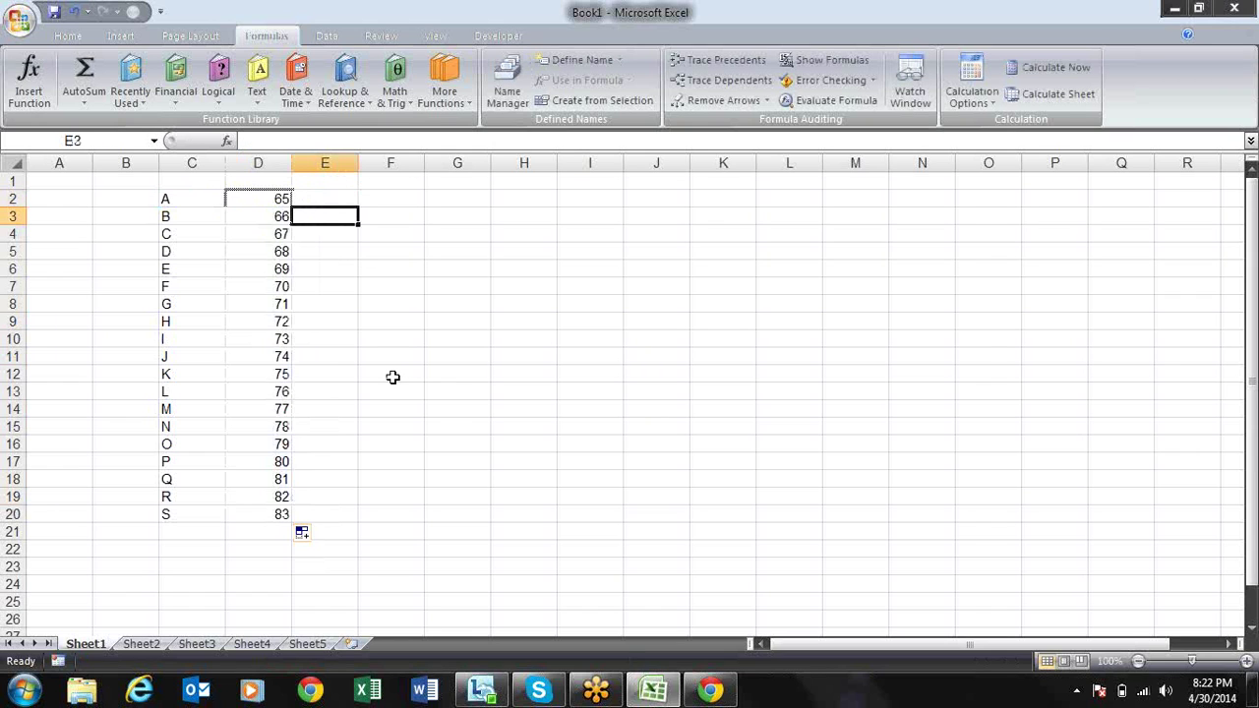
type("=")
key("Up")
type("+1")
key("Return")
key("Up")
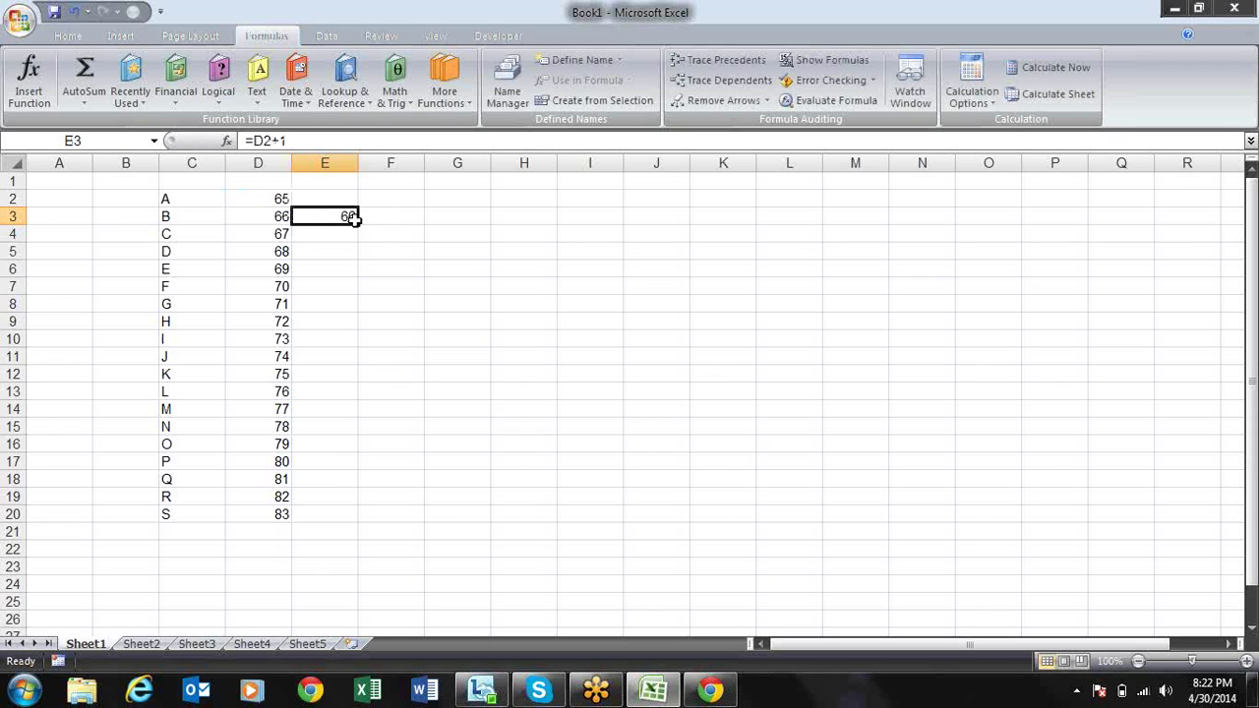
left_click_drag(359, 224, 369, 524)
left_click(404, 215)
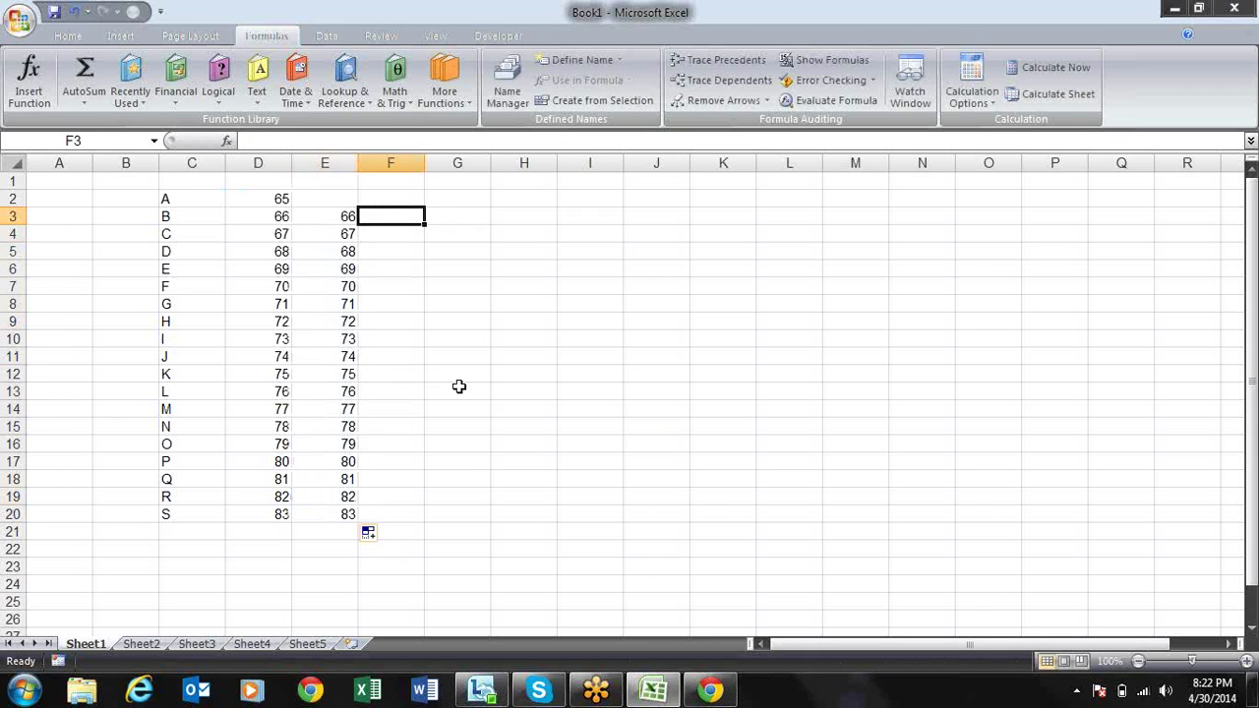
type("=cha")
key("Tab")
key("Left")
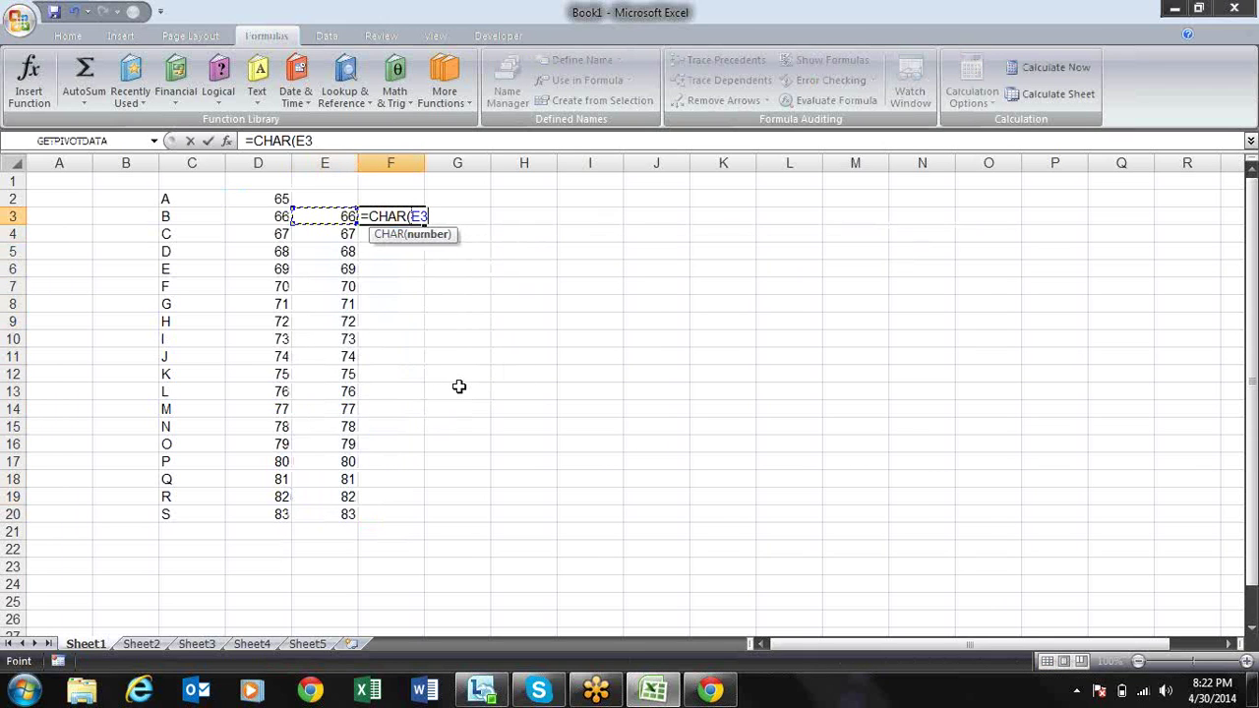
key("Return")
key("Up")
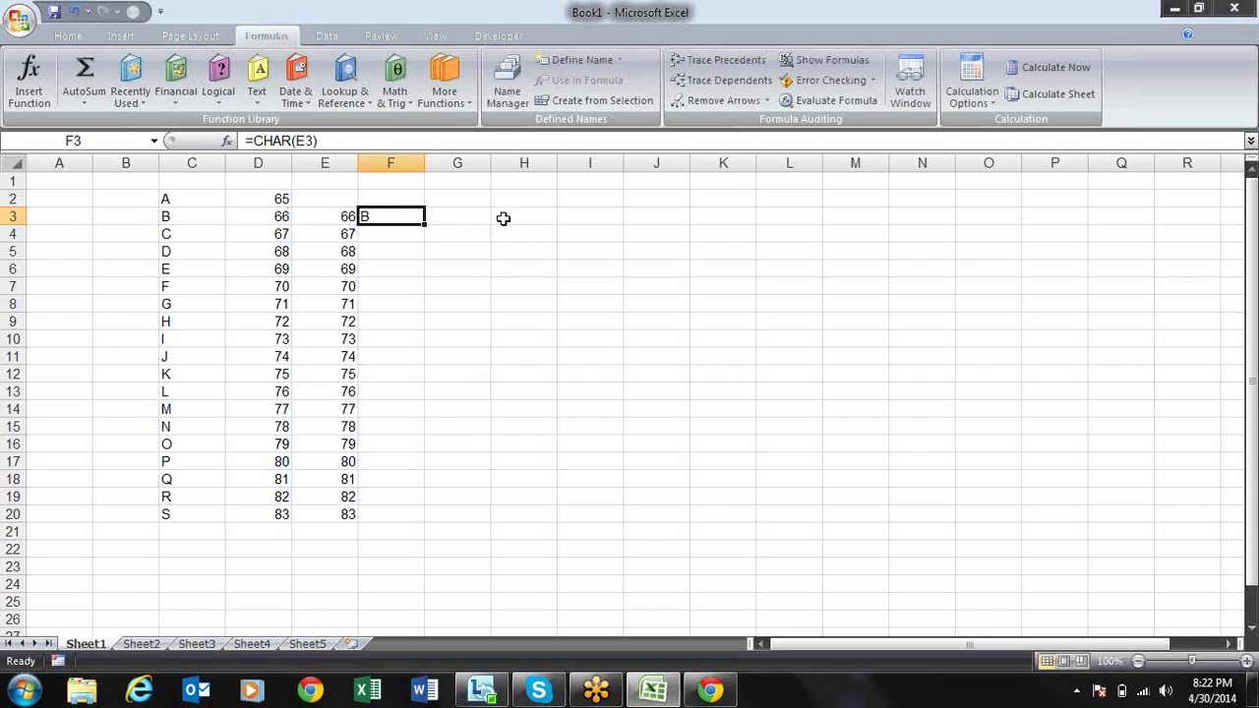
left_click(427, 228)
left_click(418, 215)
double_click(426, 226)
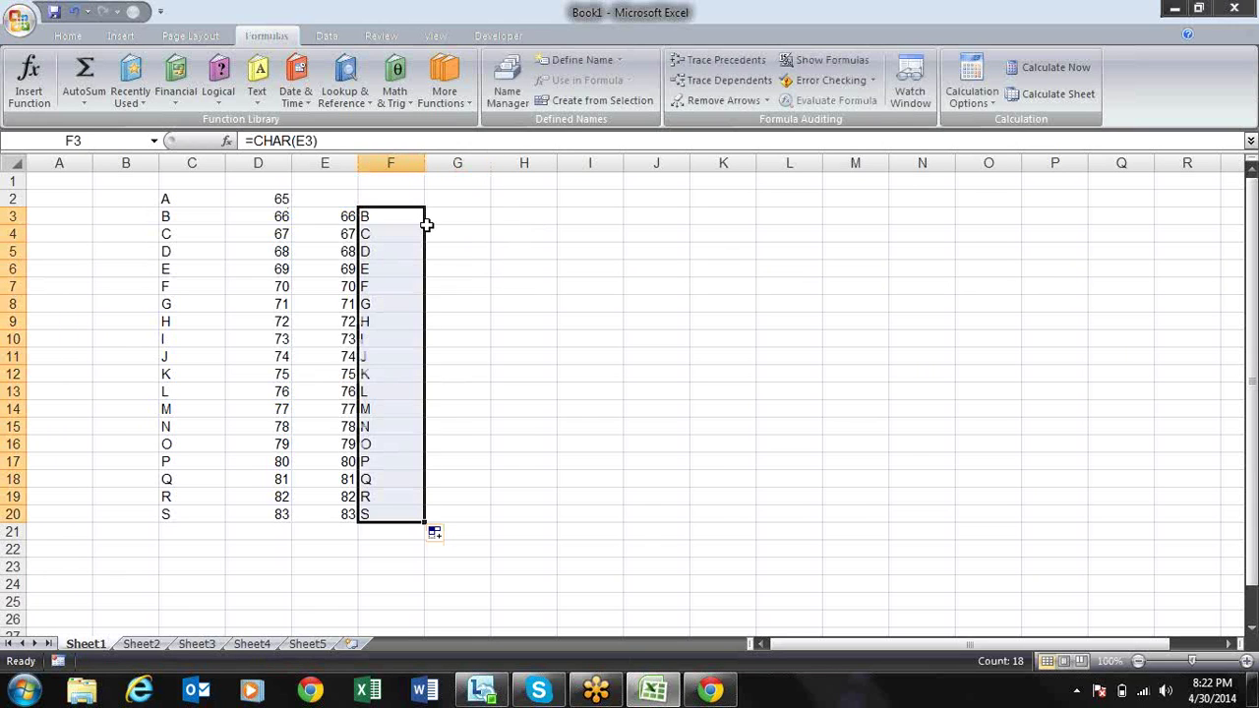
key("Left")
key("Left")
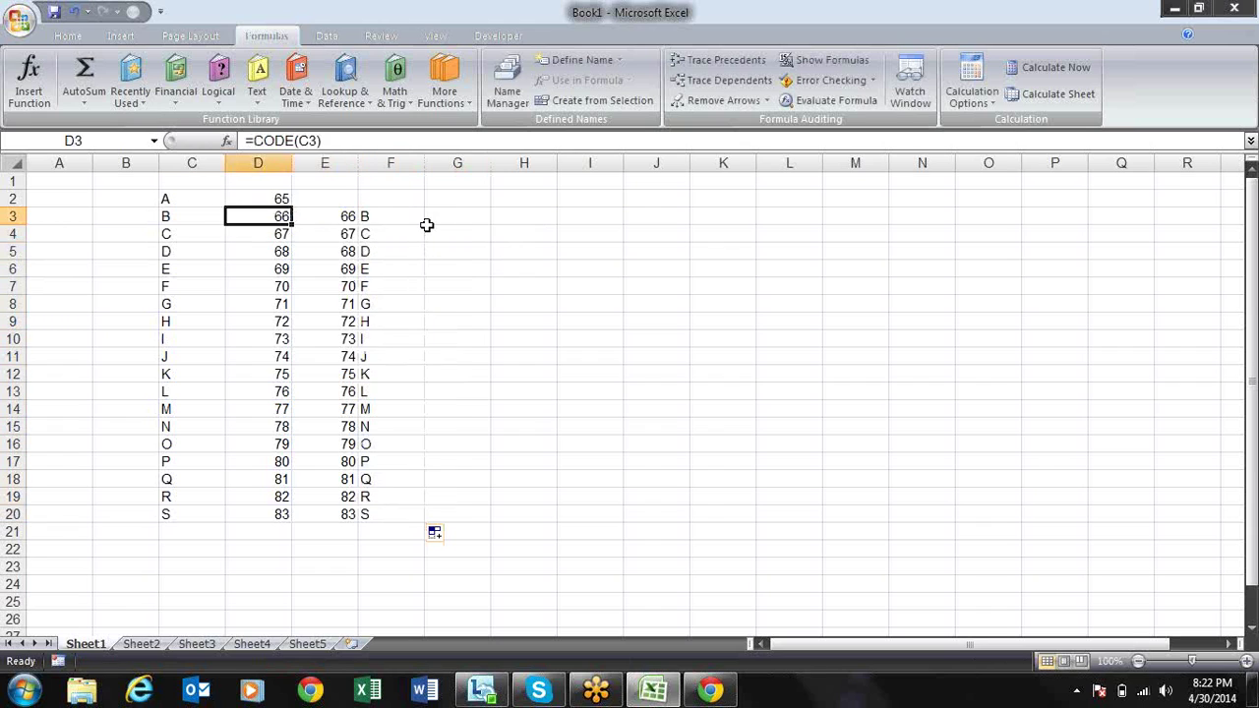
key("Left")
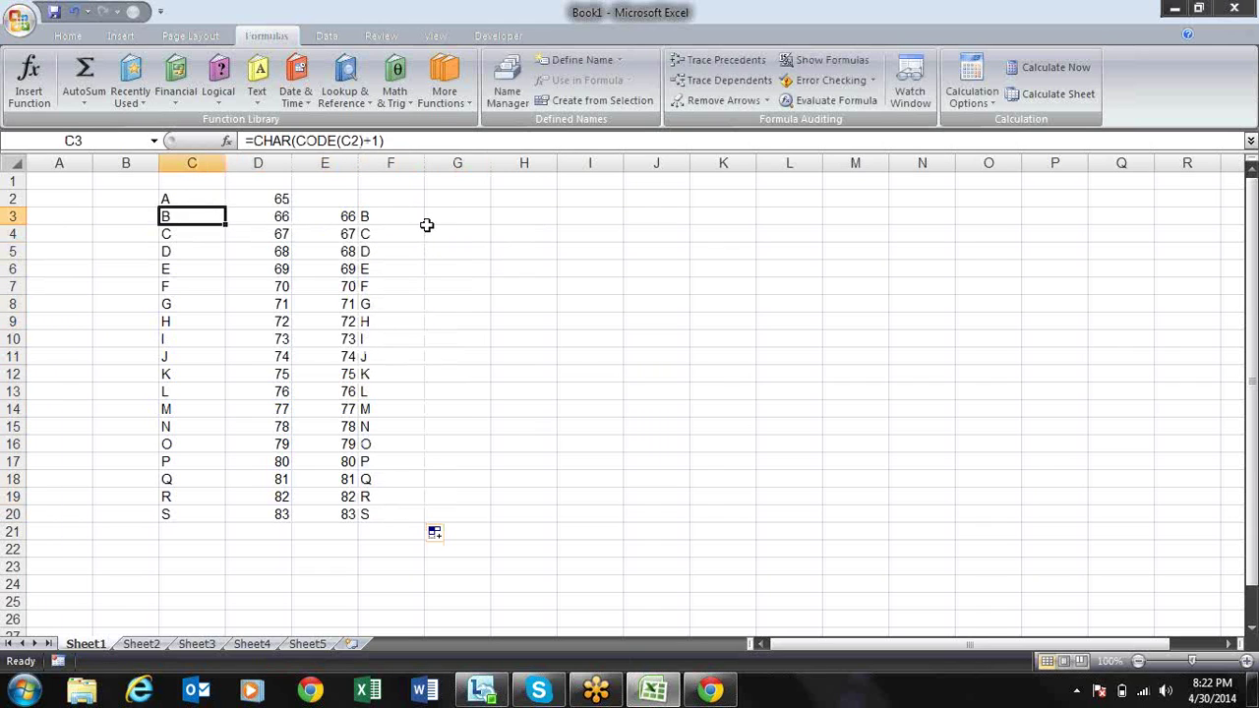
key("Up")
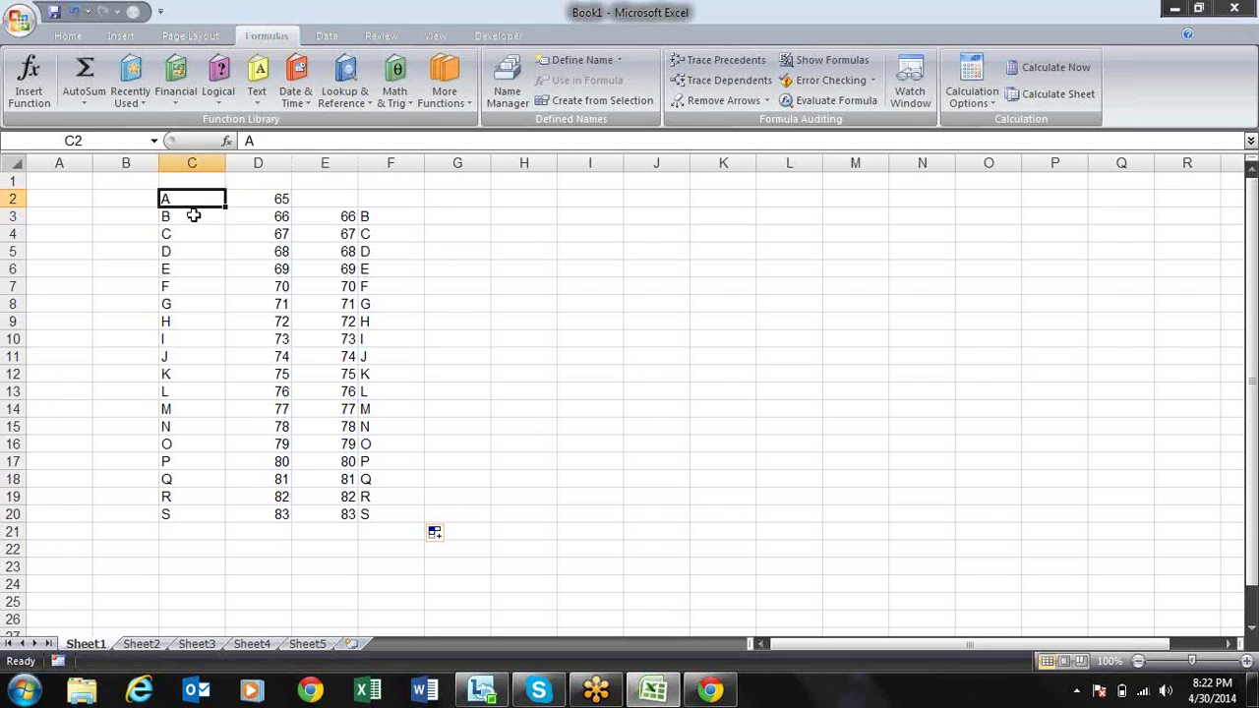
left_click(193, 216)
key("Down")
key("Up")
key("Up")
key("Up")
key("Up")
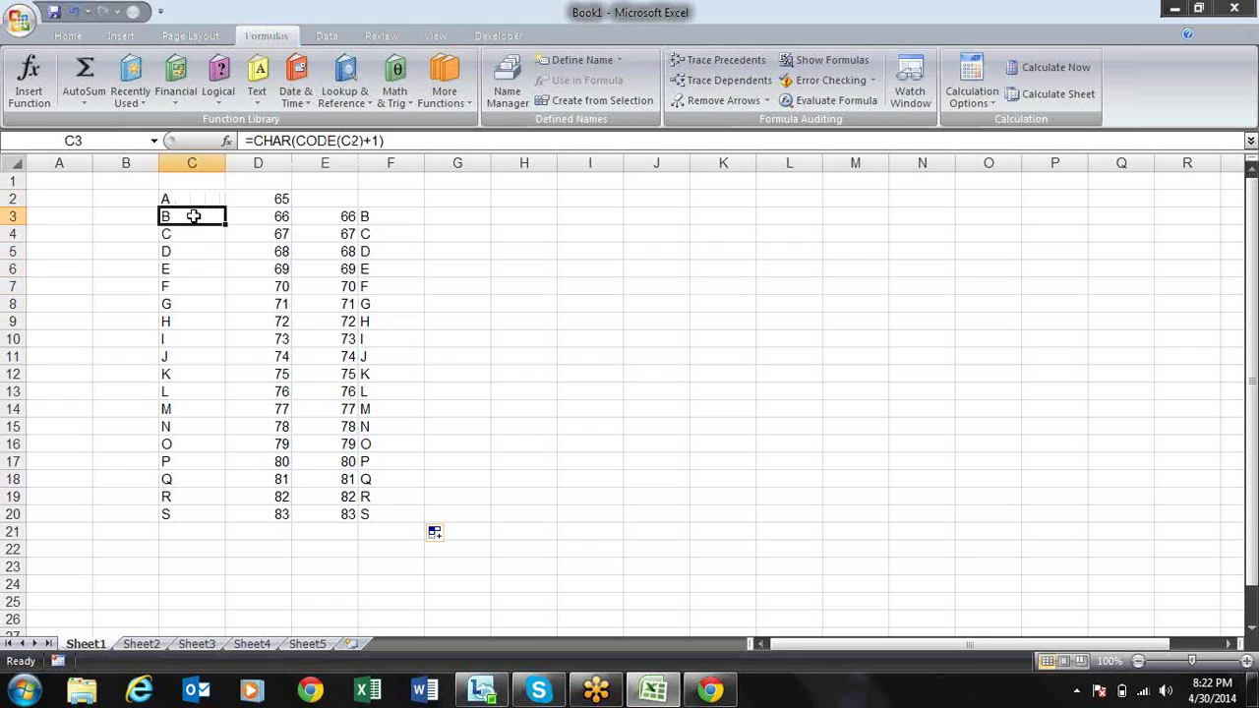
key("Right")
key("Right")
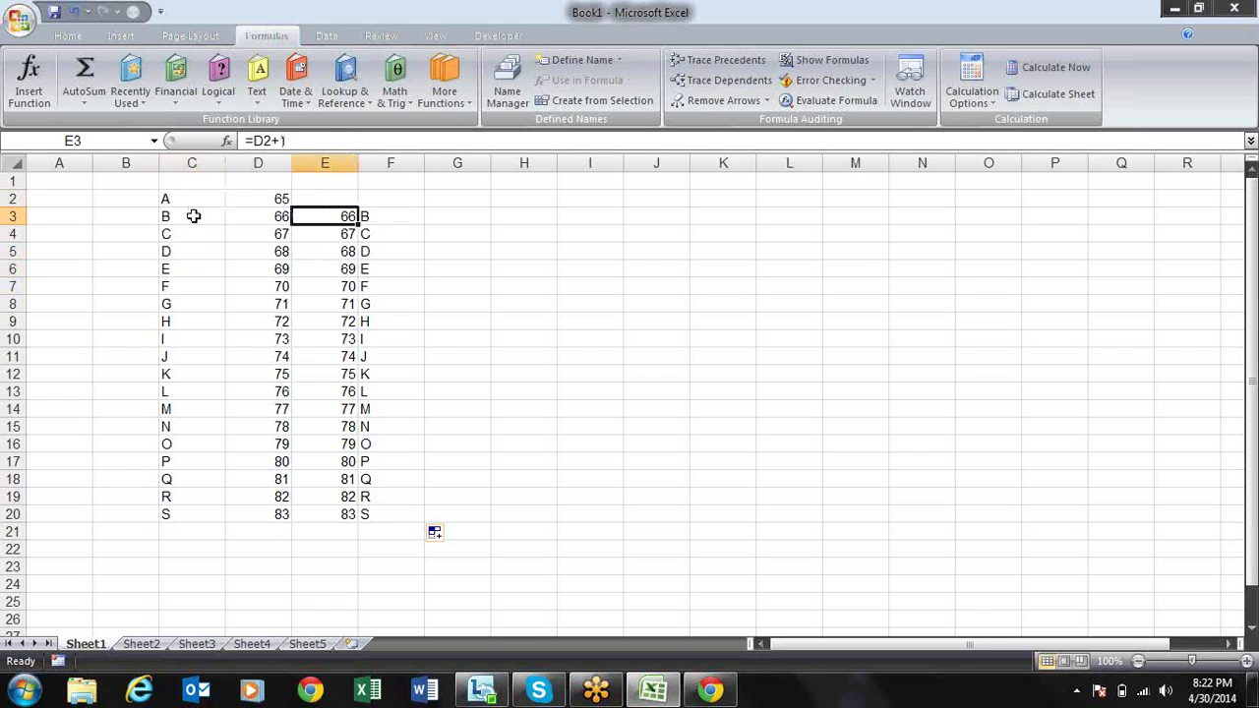
key("Right")
key("Left")
key("Left")
key("Right")
key("Right")
key("Right")
key("Left")
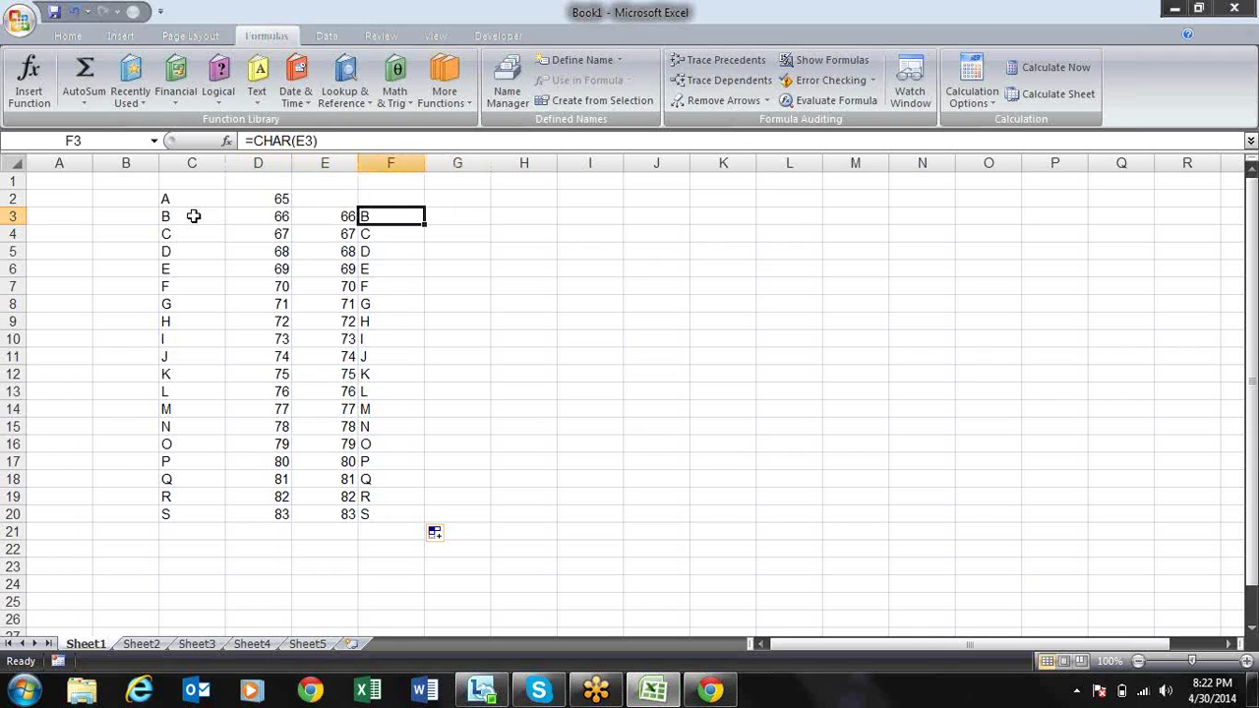
key("Right")
key("Right")
key("Right")
key("Left")
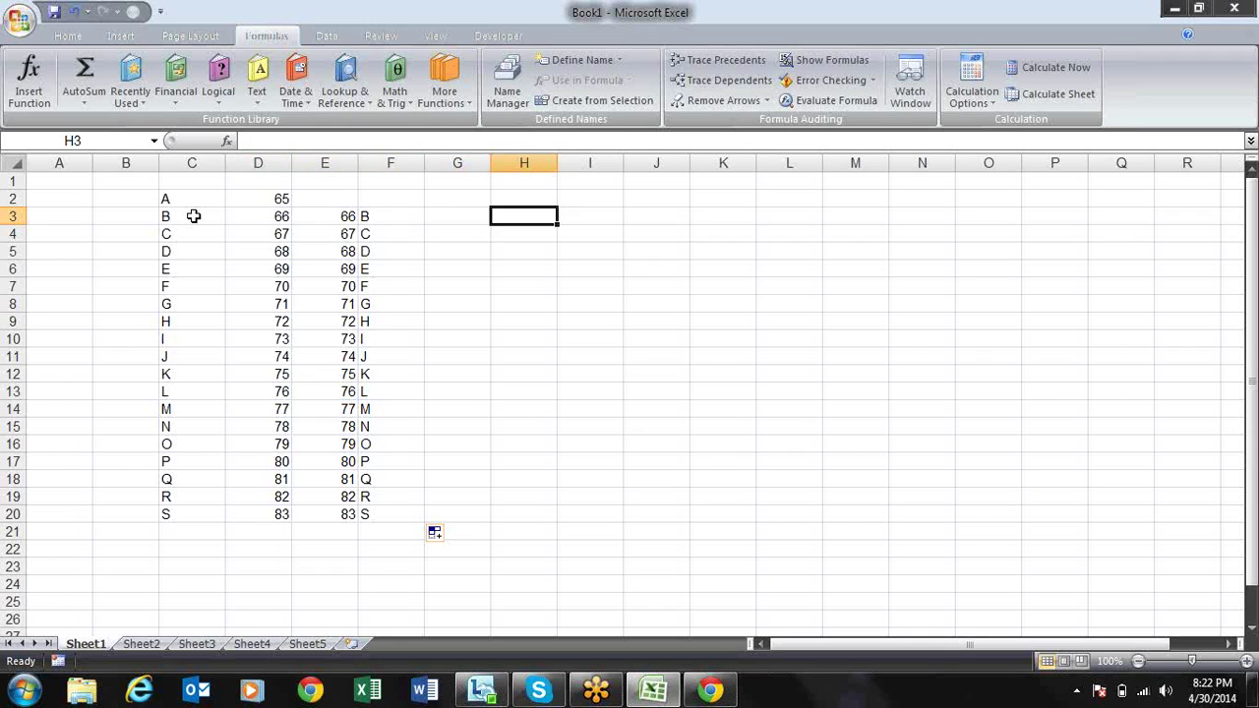
key("Left")
key("Left")
key("Left")
key("Left")
key("Left")
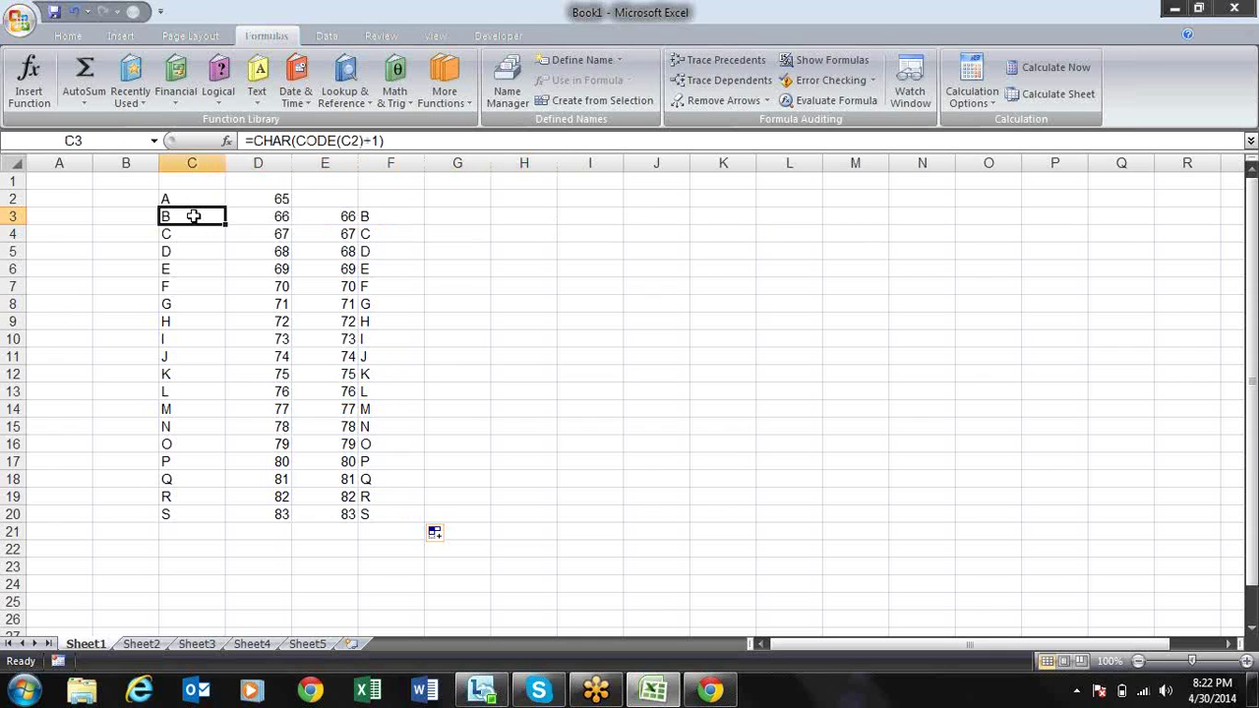
key("Right")
key("Right")
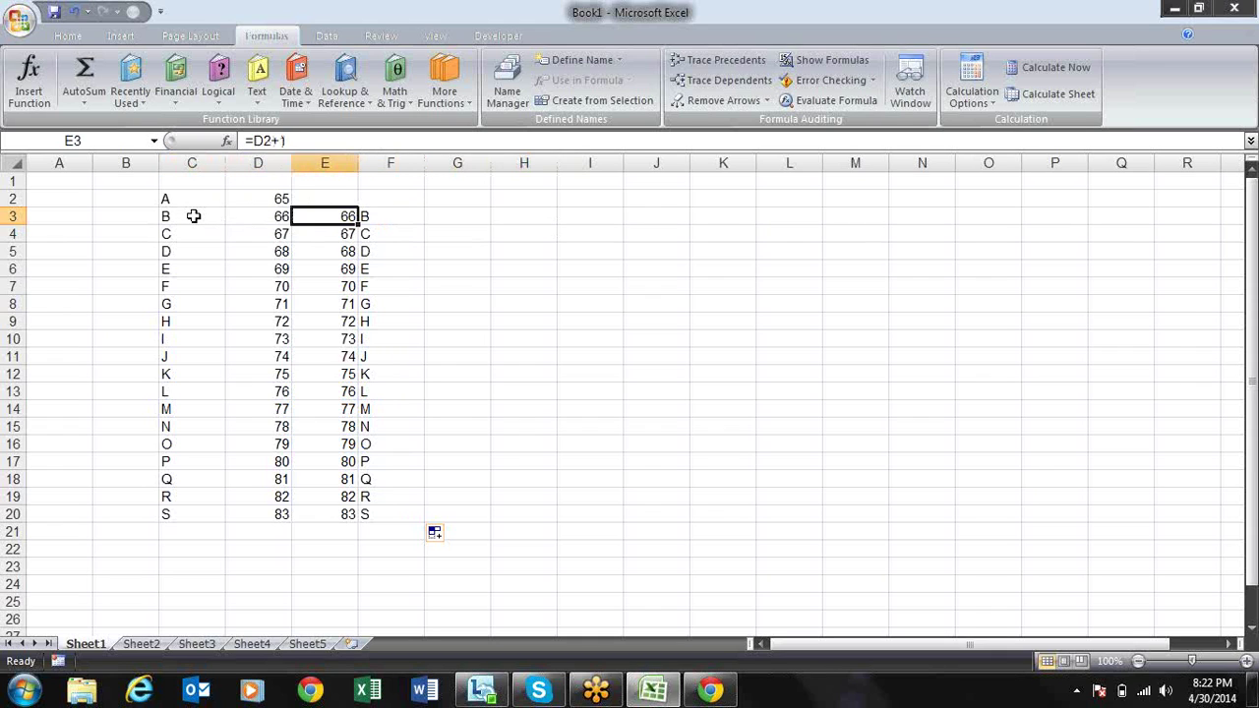
key("Left")
key("Up")
key("ctrl+shift+Right")
key("Left")
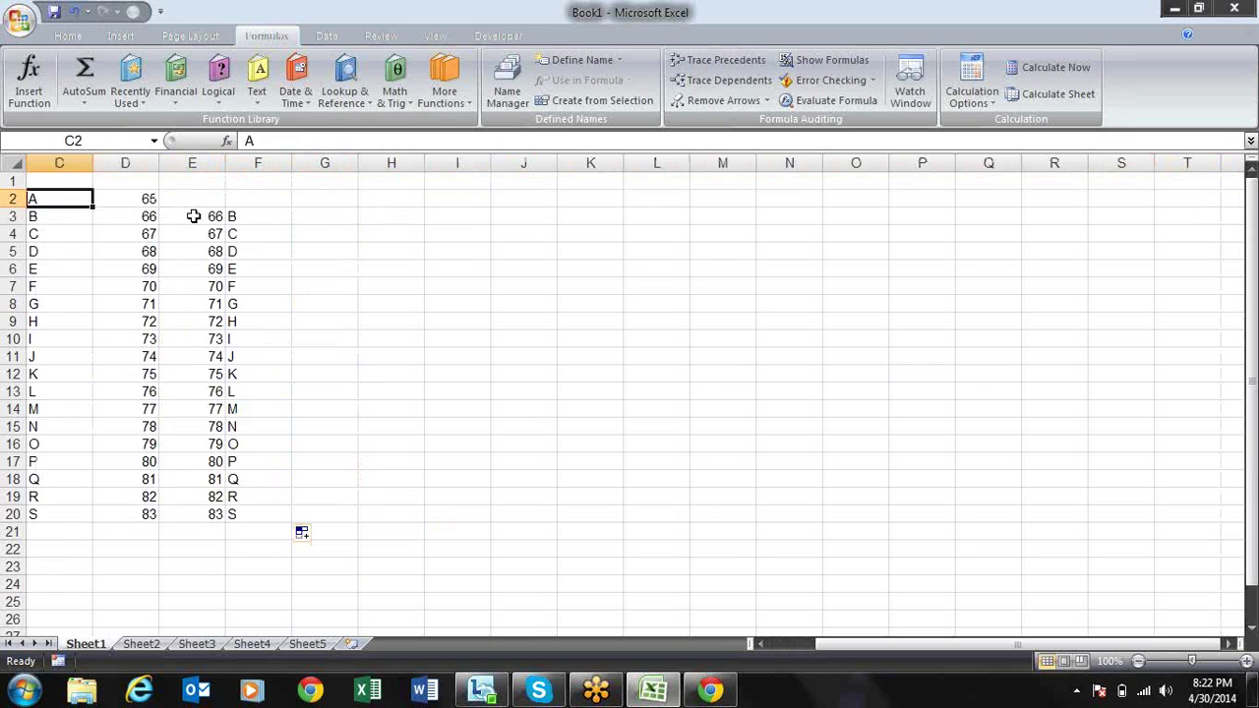
key("Left")
key("Left")
key("shift+Right")
key("shift+Right")
key("shift+Right")
key("shift+Right")
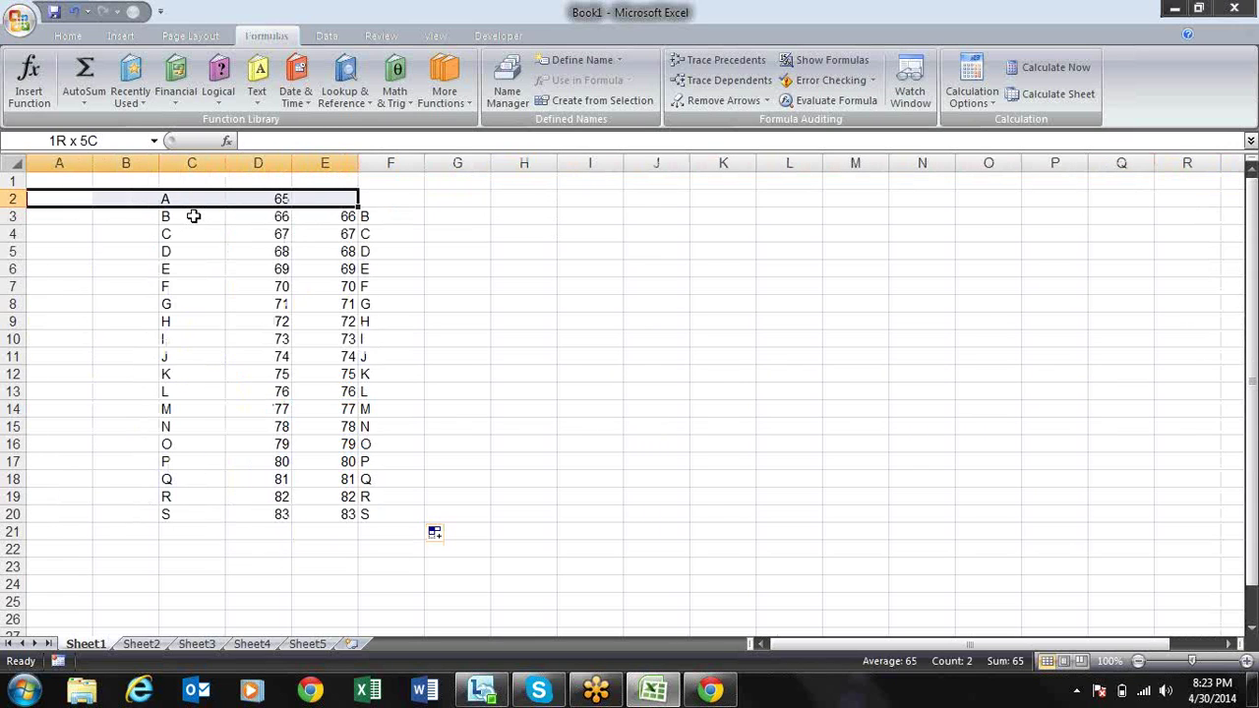
key("shift+Right")
key("shift+Down")
key("shift+Down")
key("shift+Down")
key("shift+Down")
key("ctrl+shift+Down")
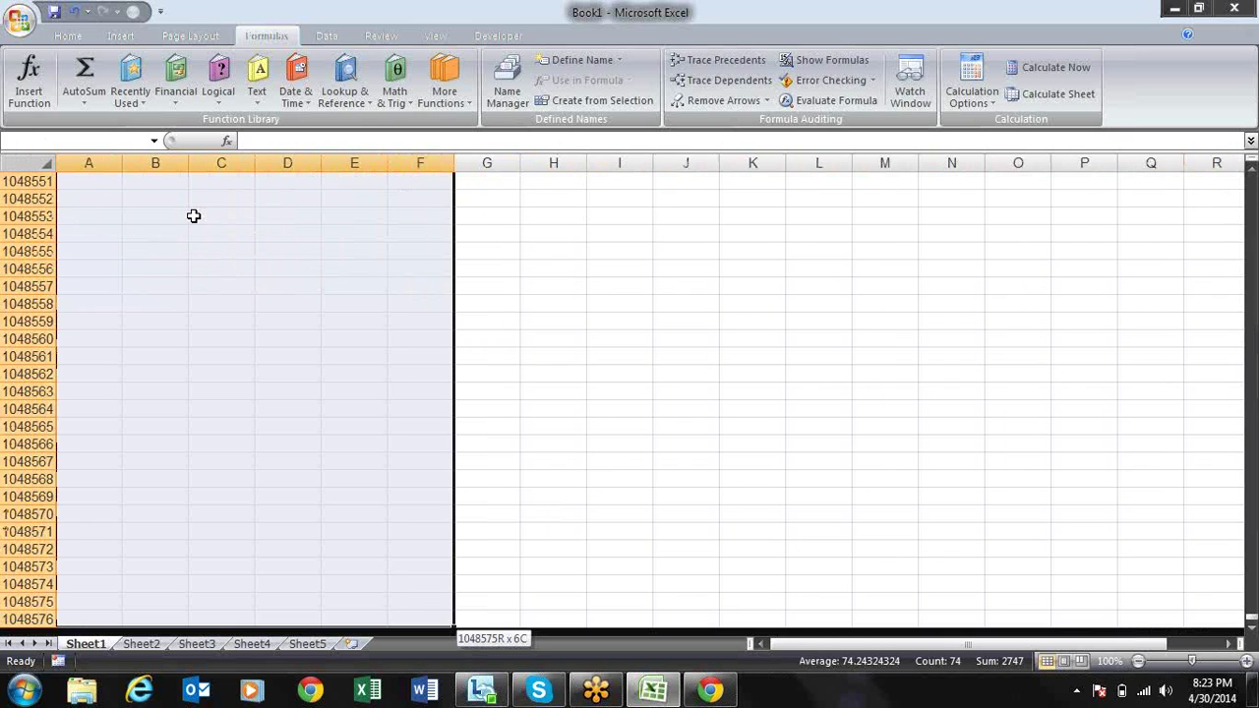
key("shift+Up")
key("ctrl+shift+Up")
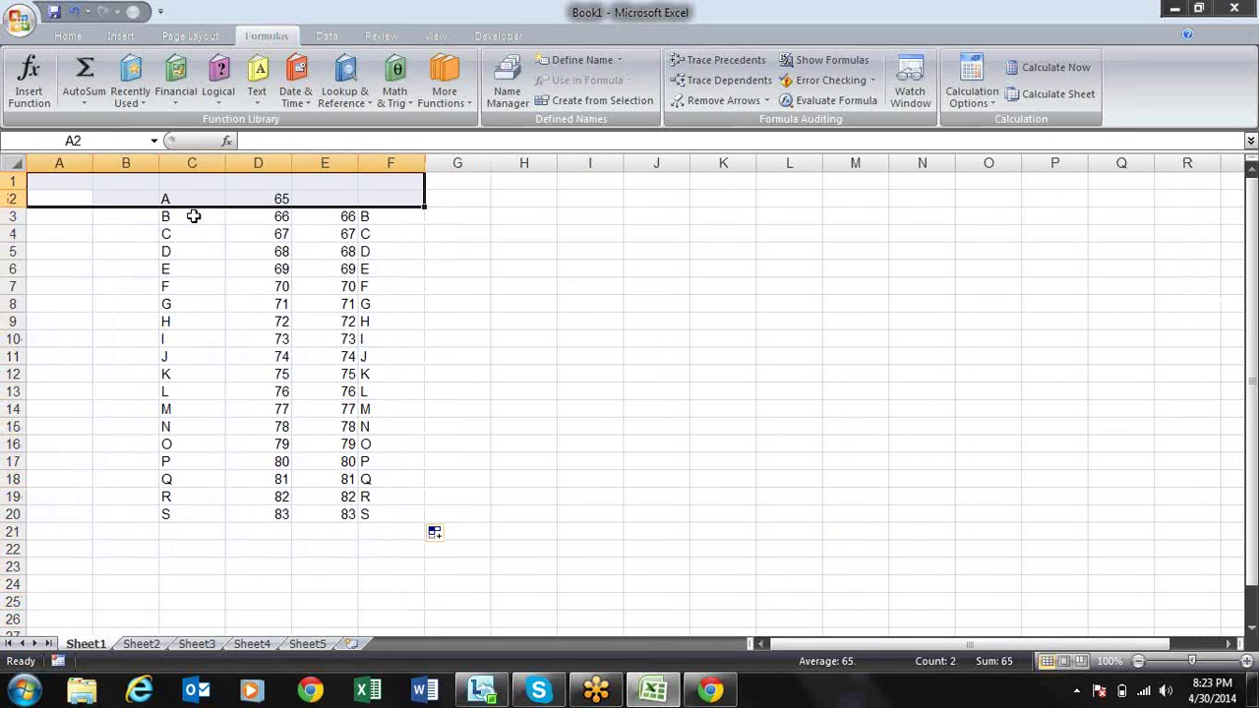
key("Down")
key("Right")
key("Right")
key("Right")
key("Right")
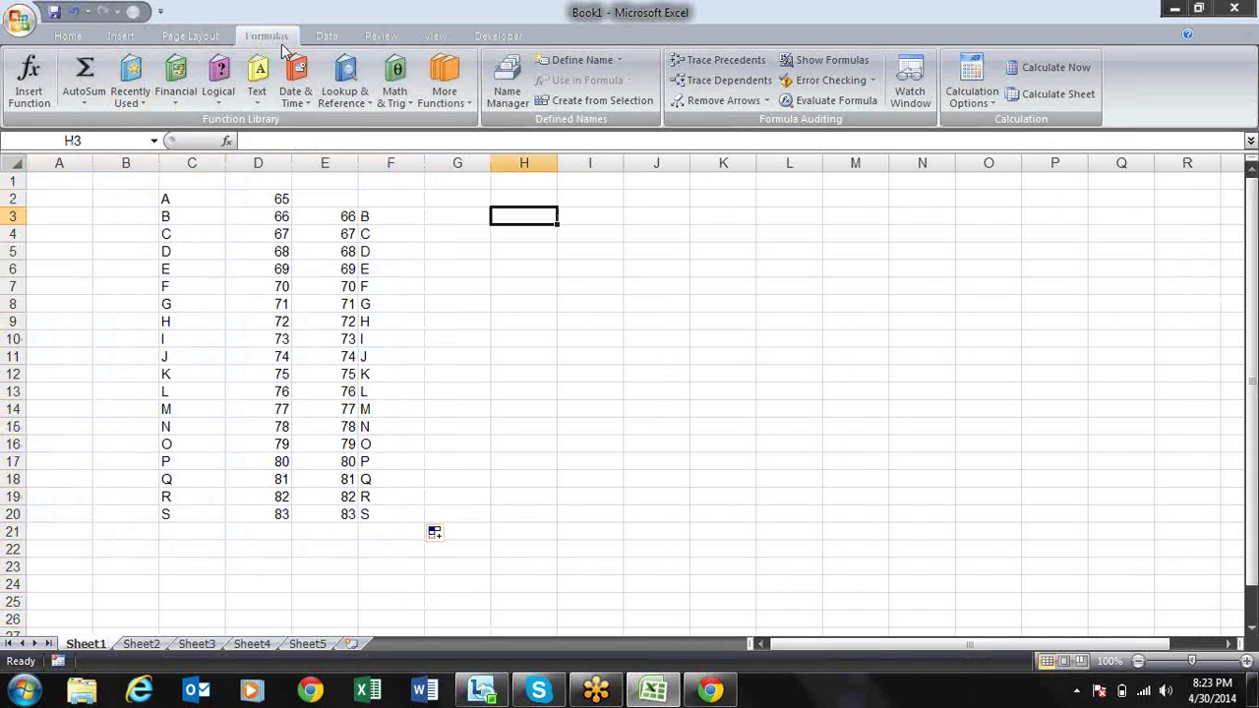
left_click(257, 78)
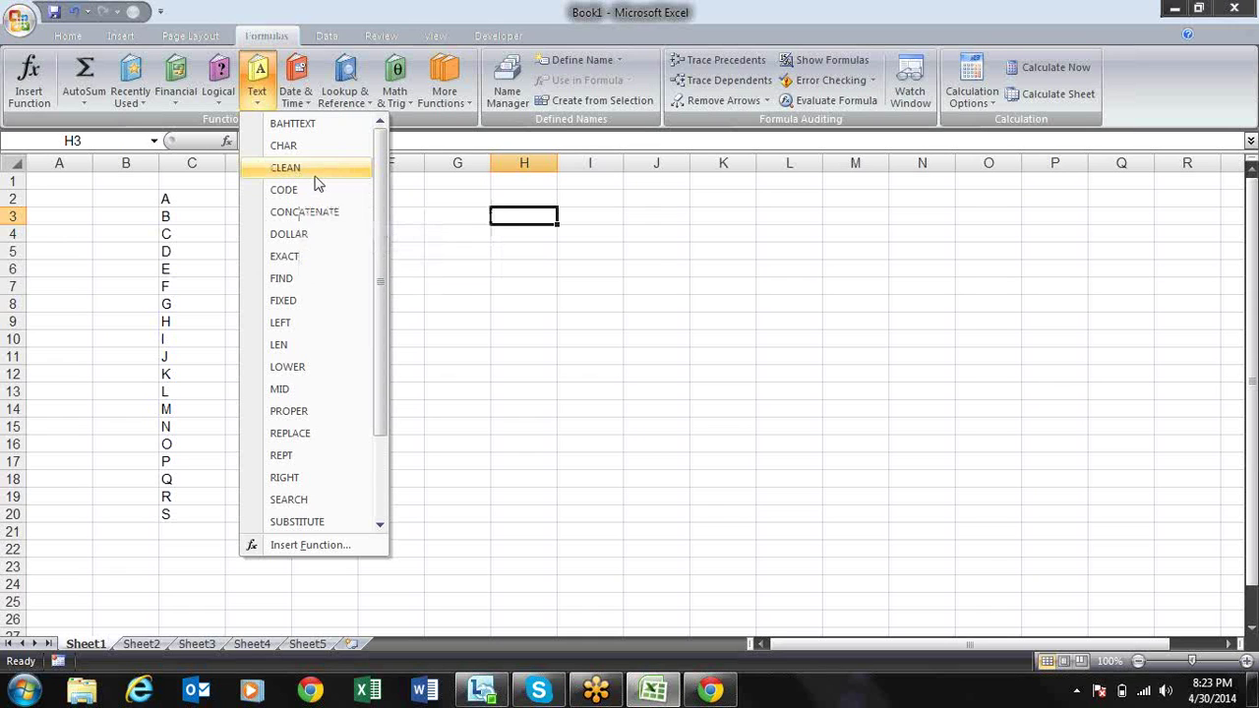
left_click(421, 339)
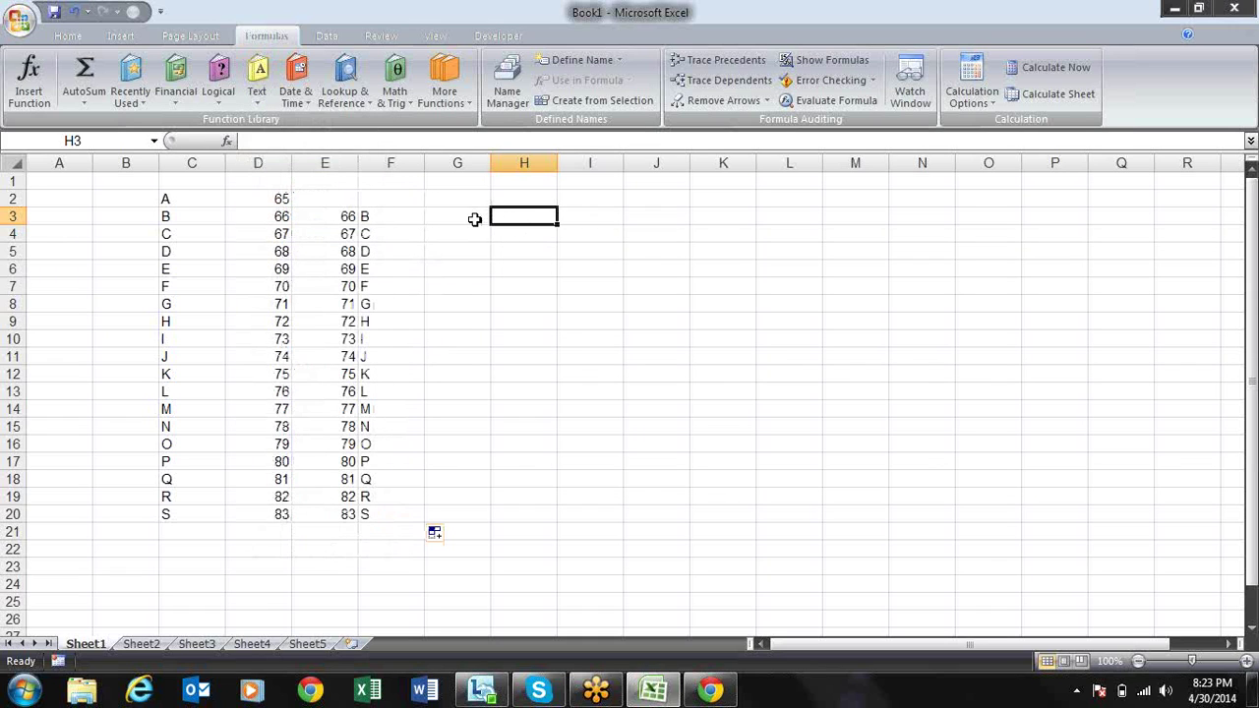
left_click(475, 218)
left_click(517, 202)
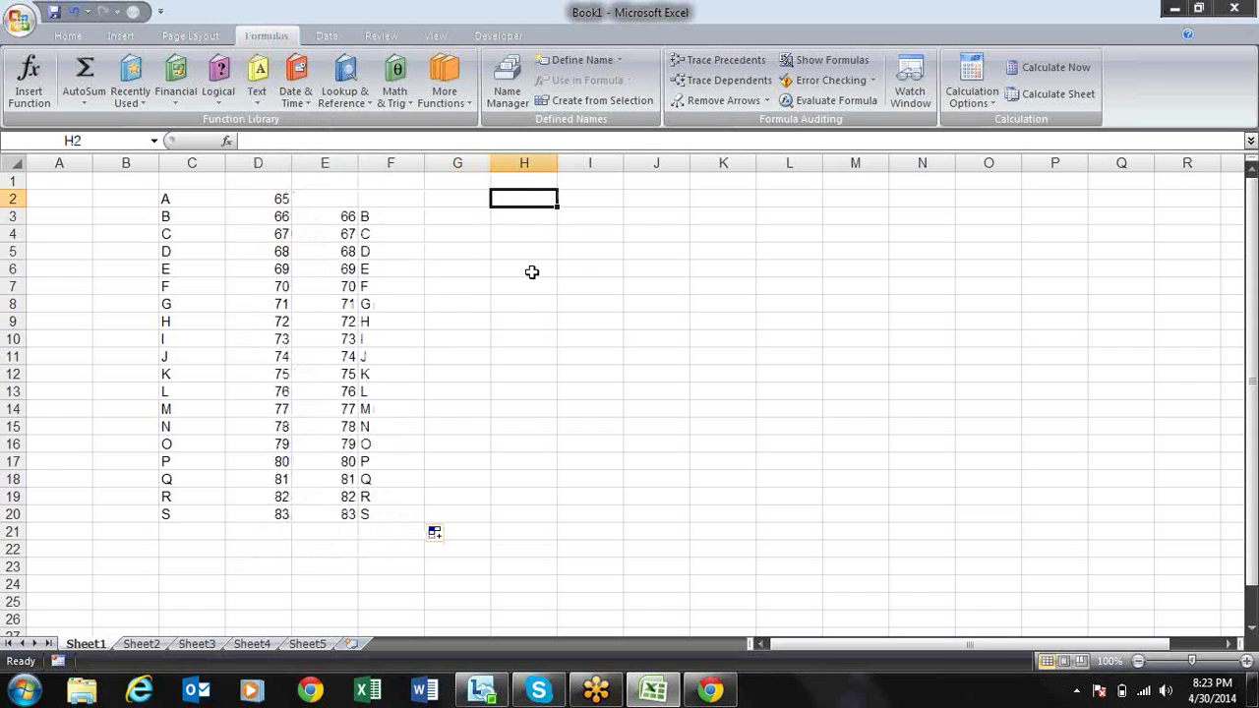
type("sdffd")
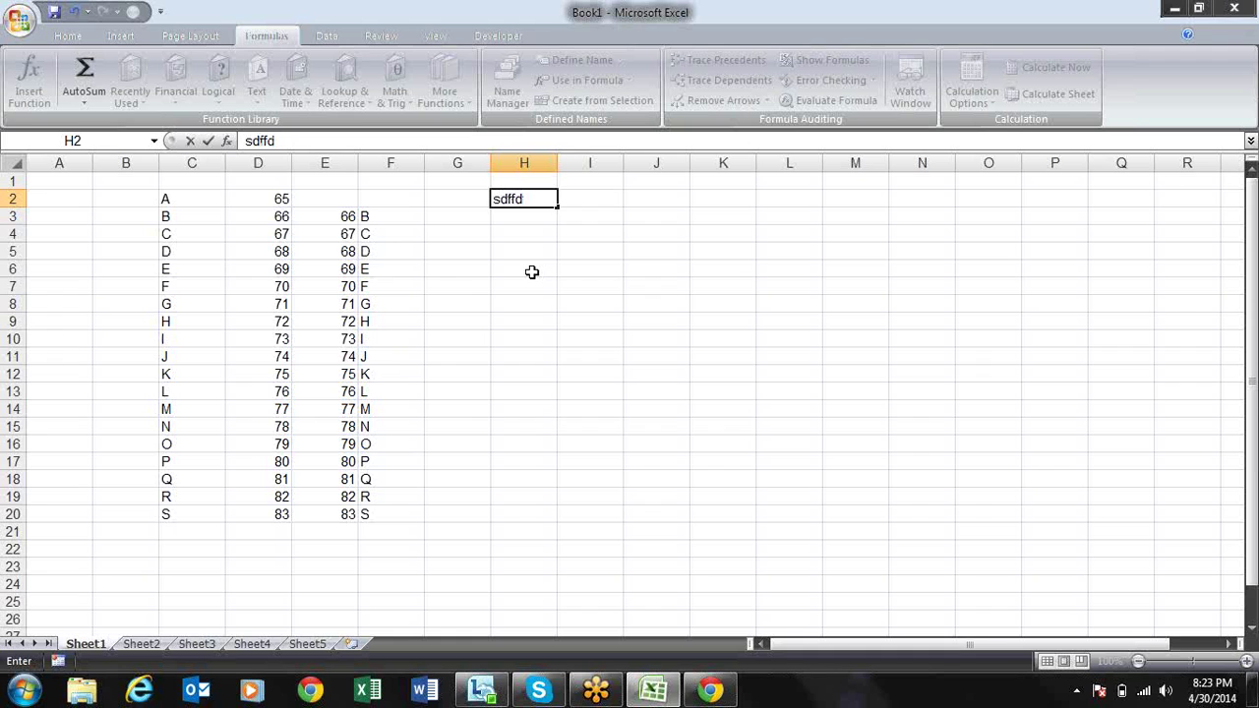
type("?")
key("Return")
key("Up")
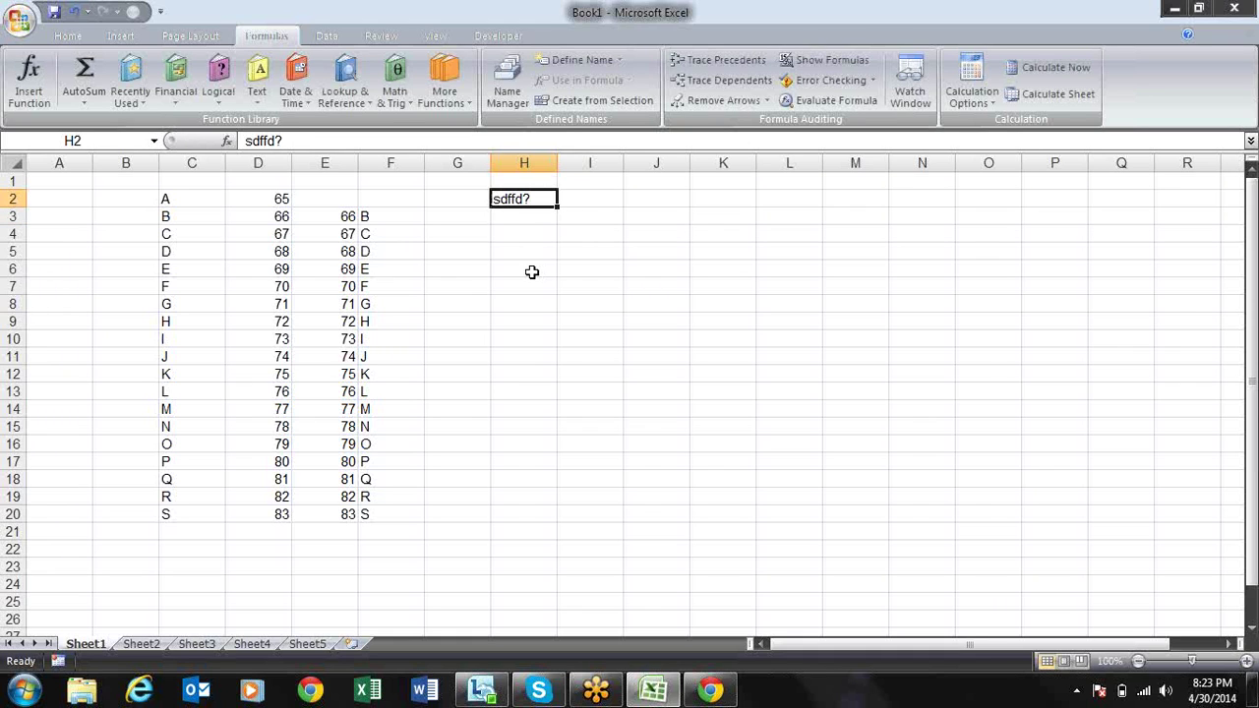
key("alt+Tab")
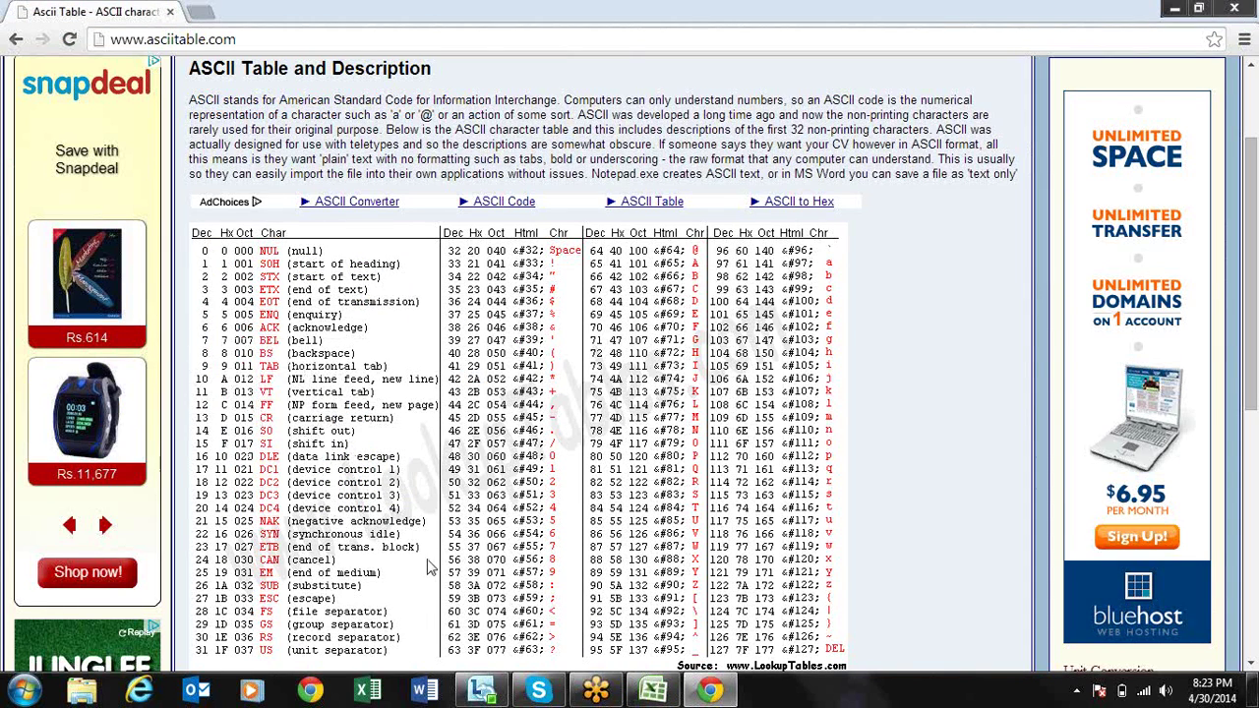
key("alt+Tab")
key("Delete")
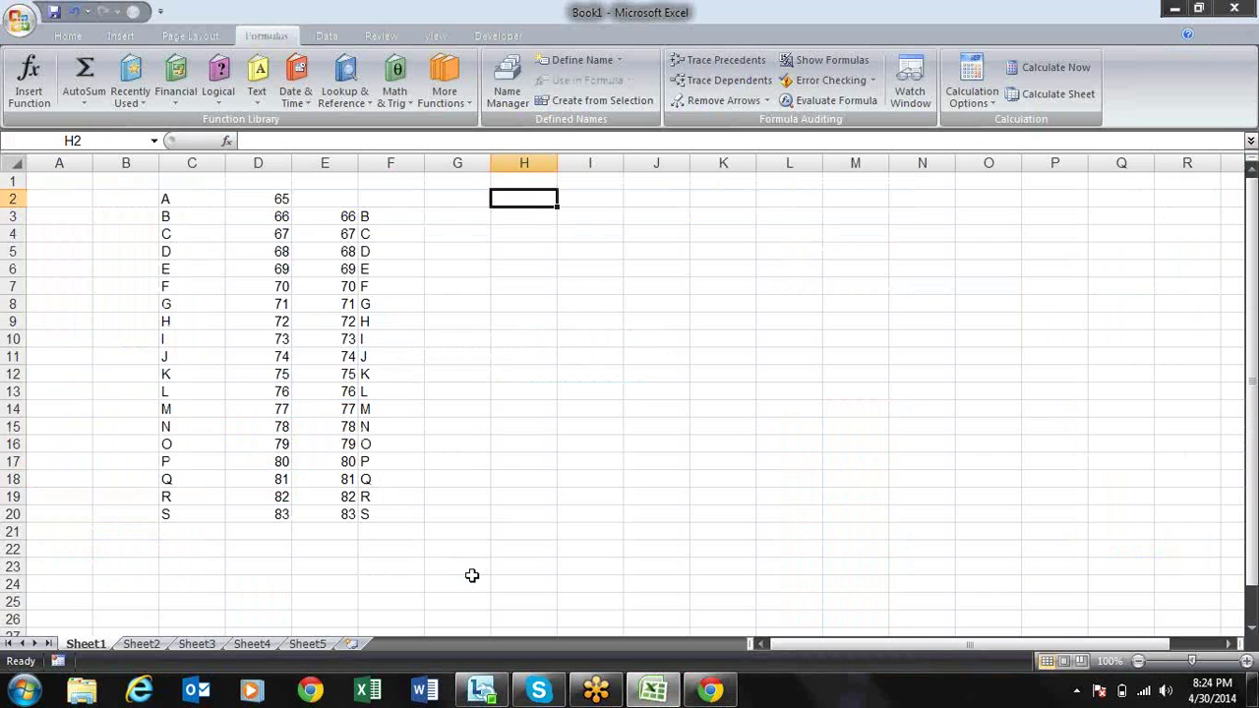
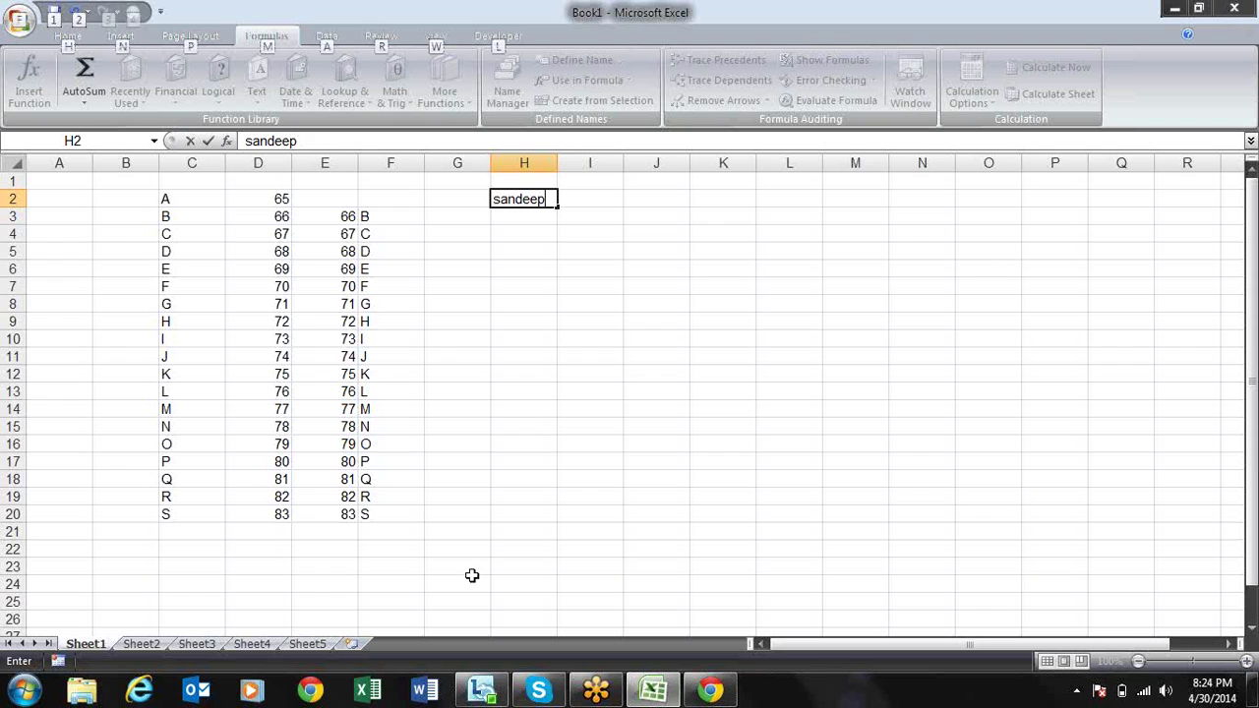
Step: Enter a person's first name and surname on two lines in H2, then widen column H
key("alt+Return")
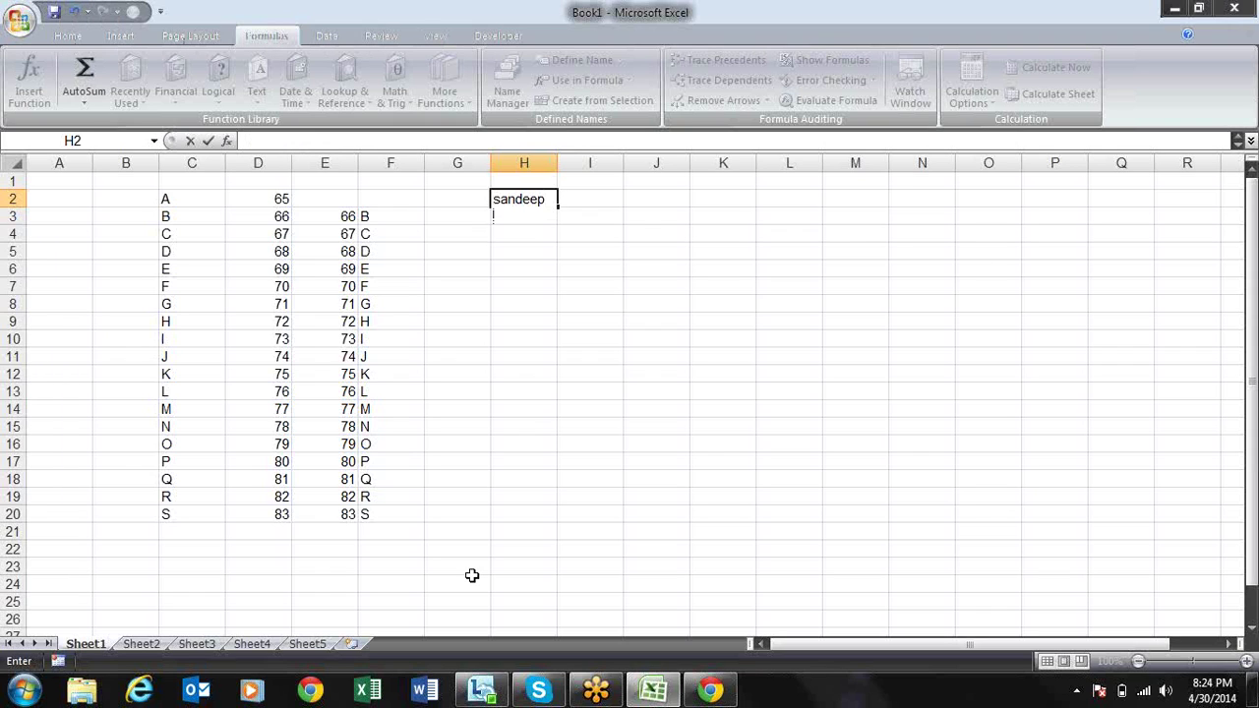
key("Return")
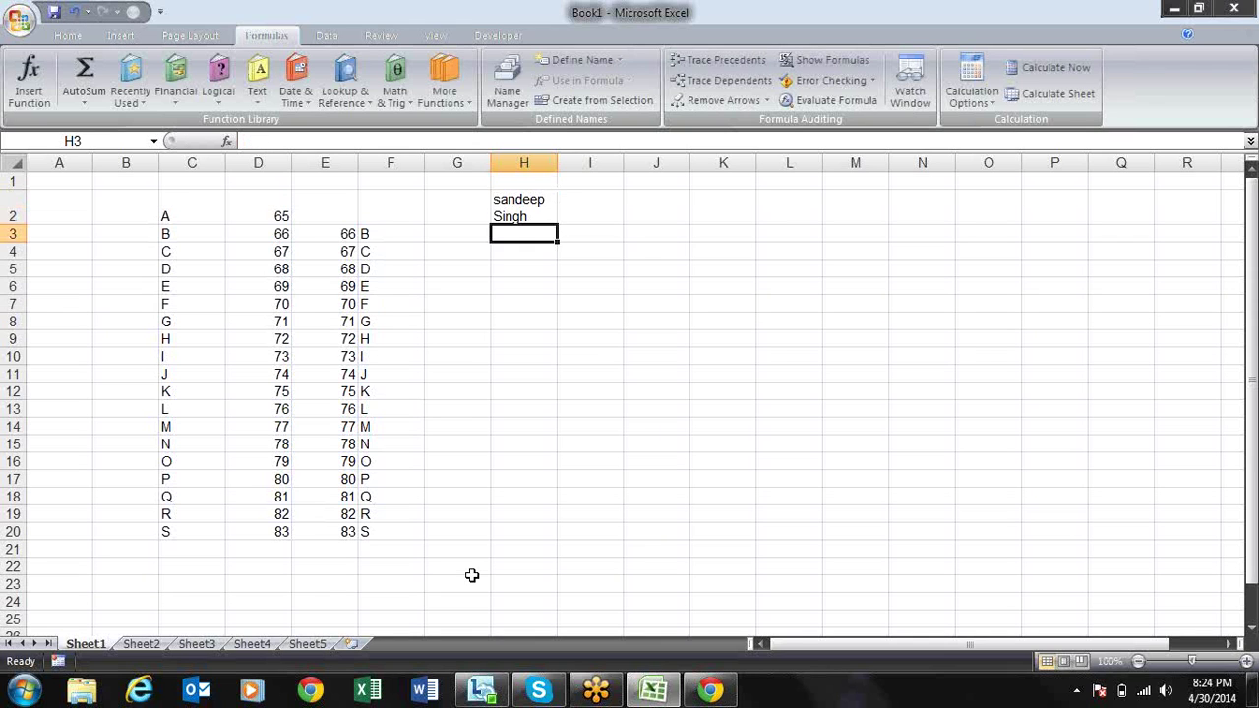
key("Up")
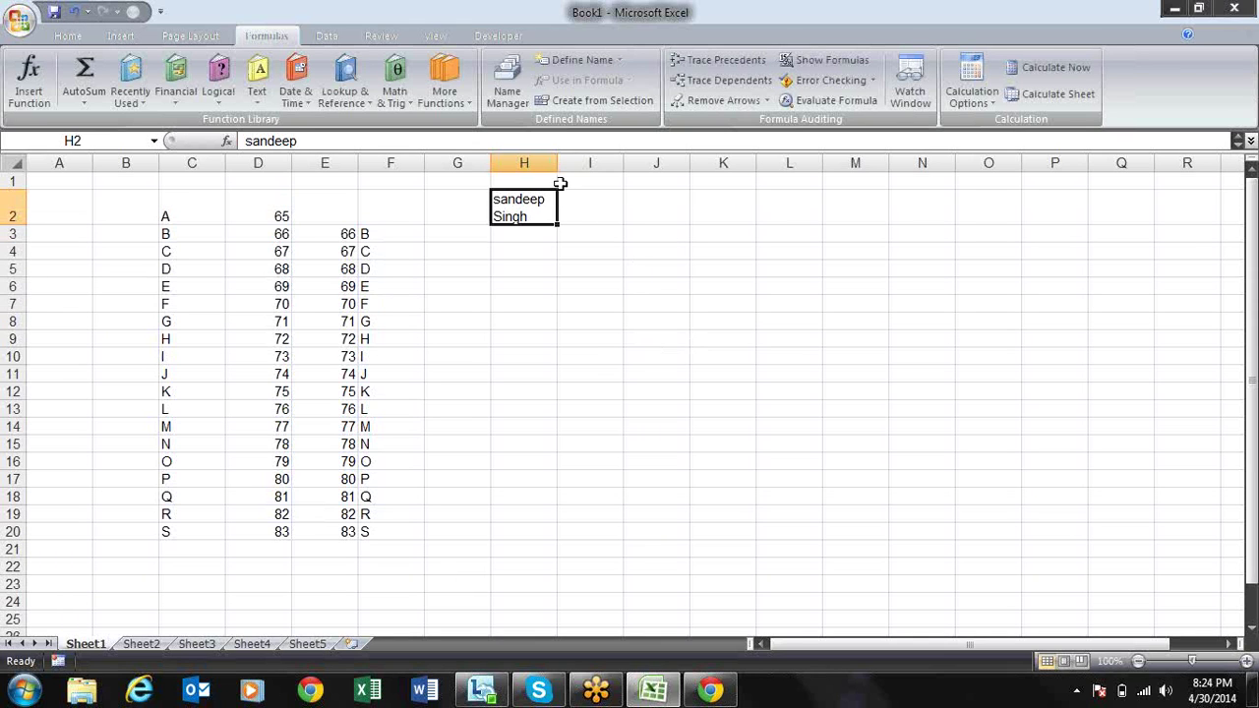
left_click_drag(558, 164, 635, 163)
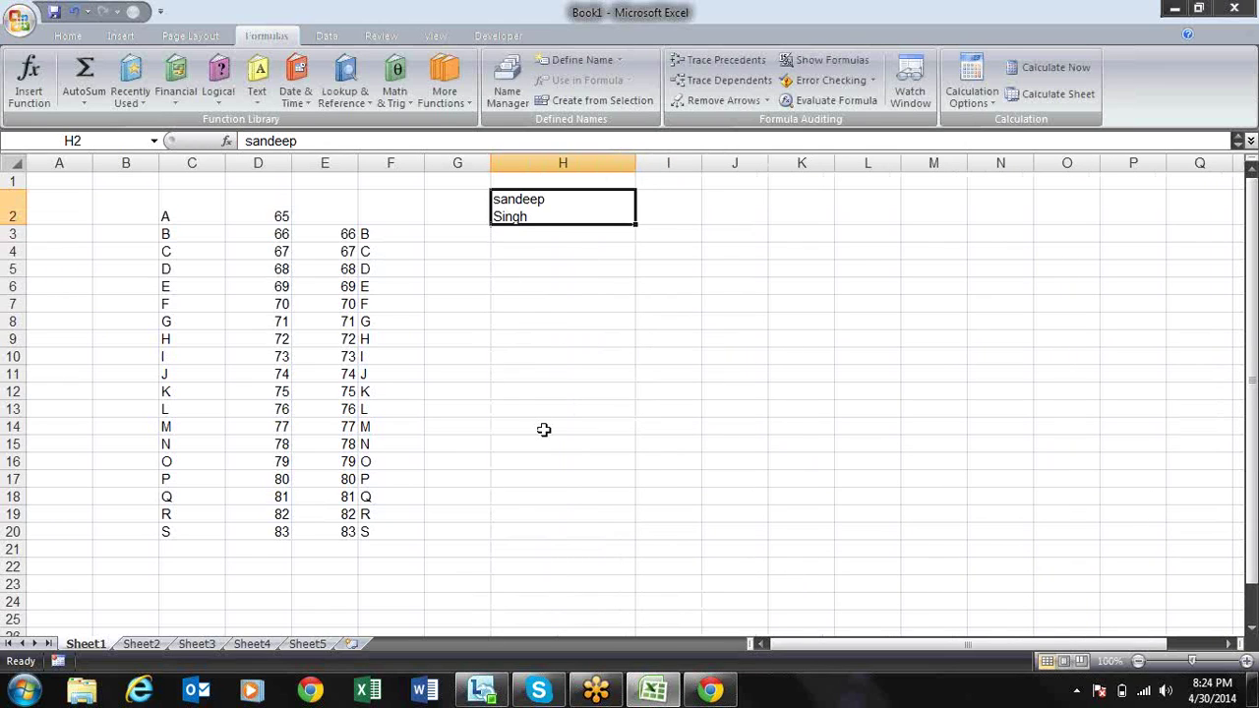
Step: Put a lone line break into cell H3
key("Down")
key("Up")
key("Down")
key("F2")
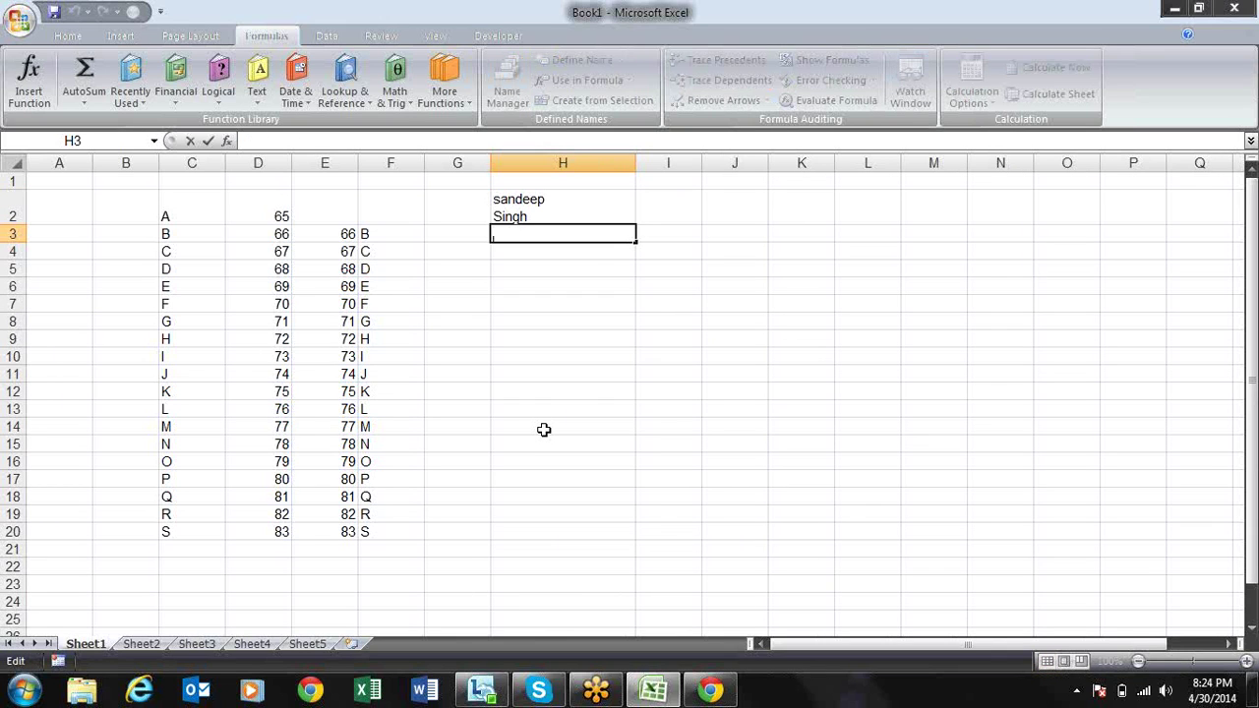
key("alt+Return")
key("Return")
Step: Enter =CODE(H3) in I3, returning 10, and bring up Chrome's ASCII table
key("Up")
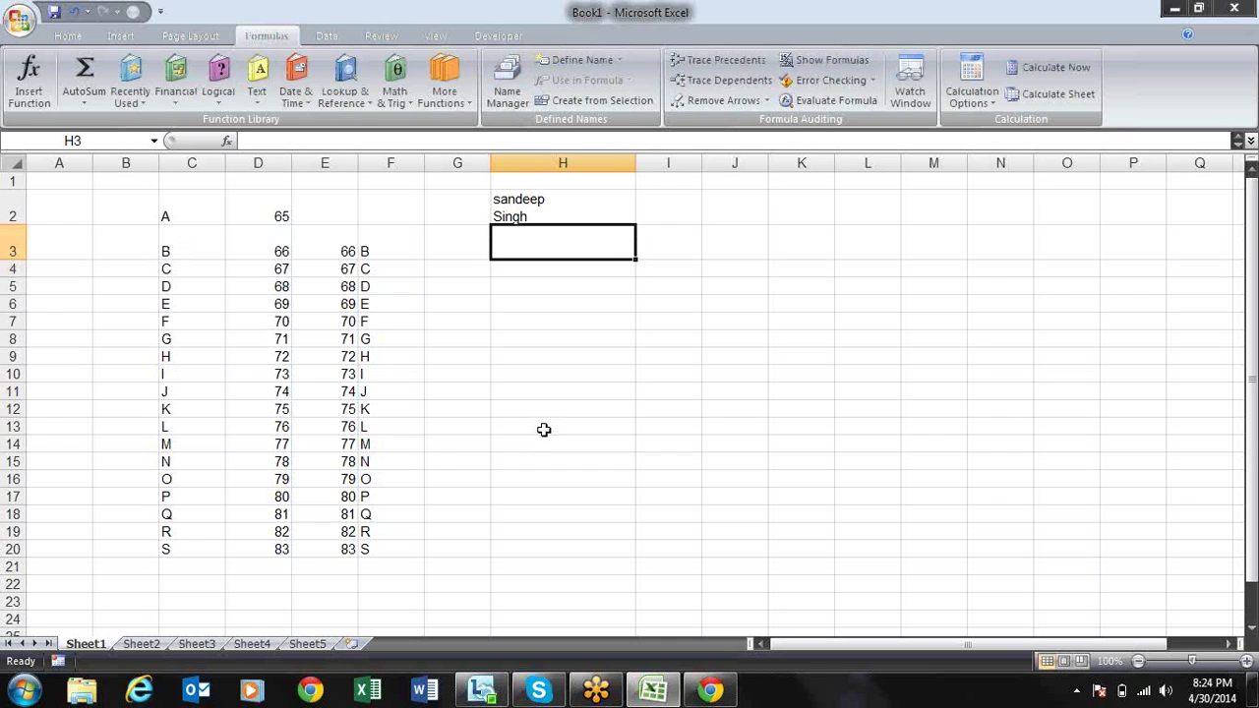
key("Right")
type("=cod")
key("Tab")
type("H3")
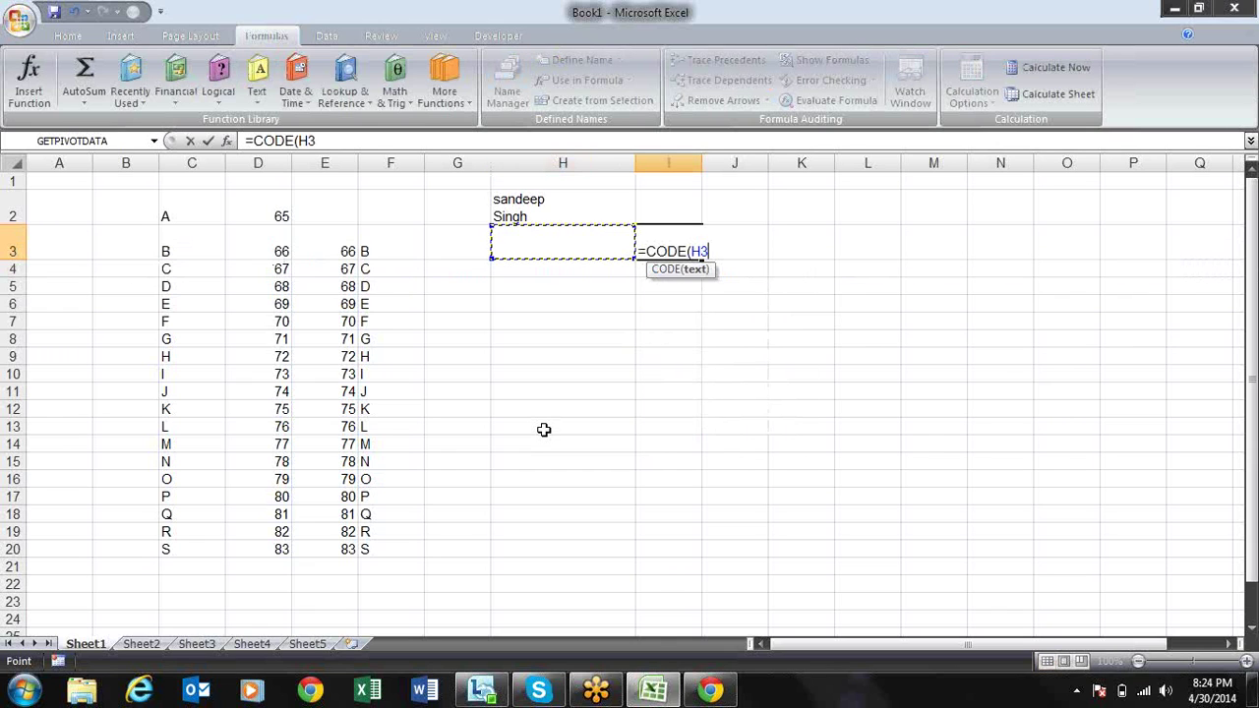
type(")")
key("Return")
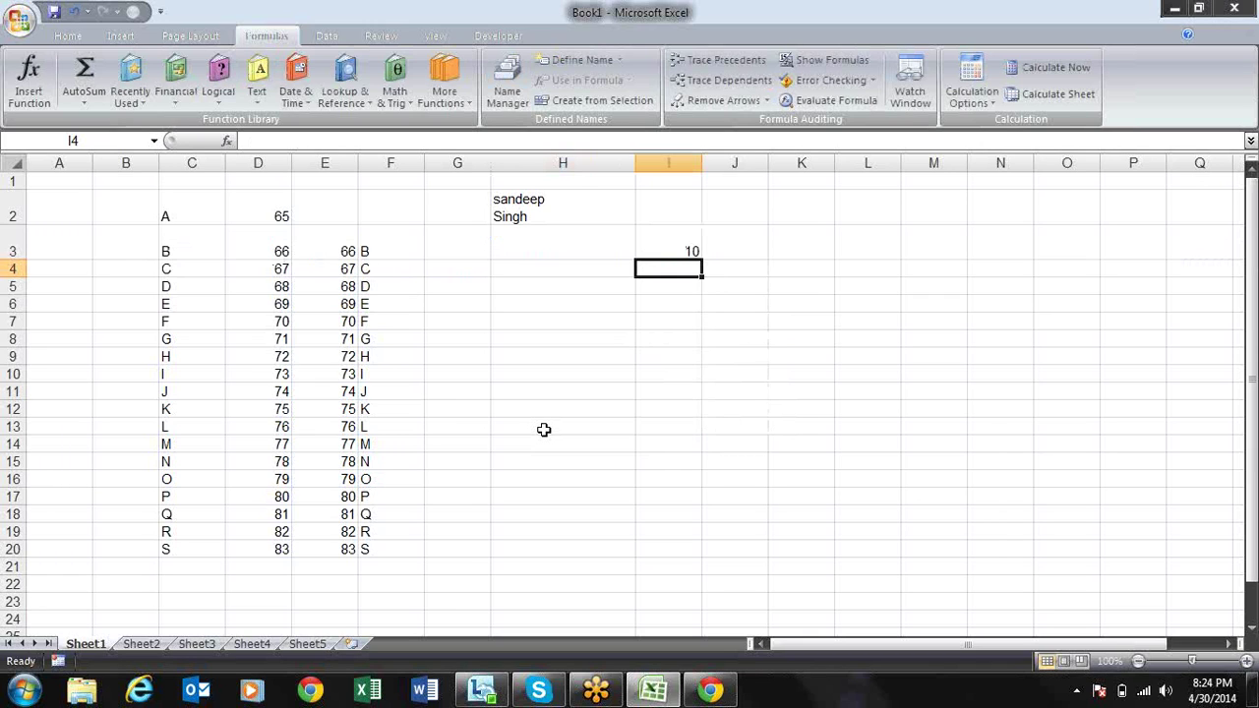
key("alt+Tab")
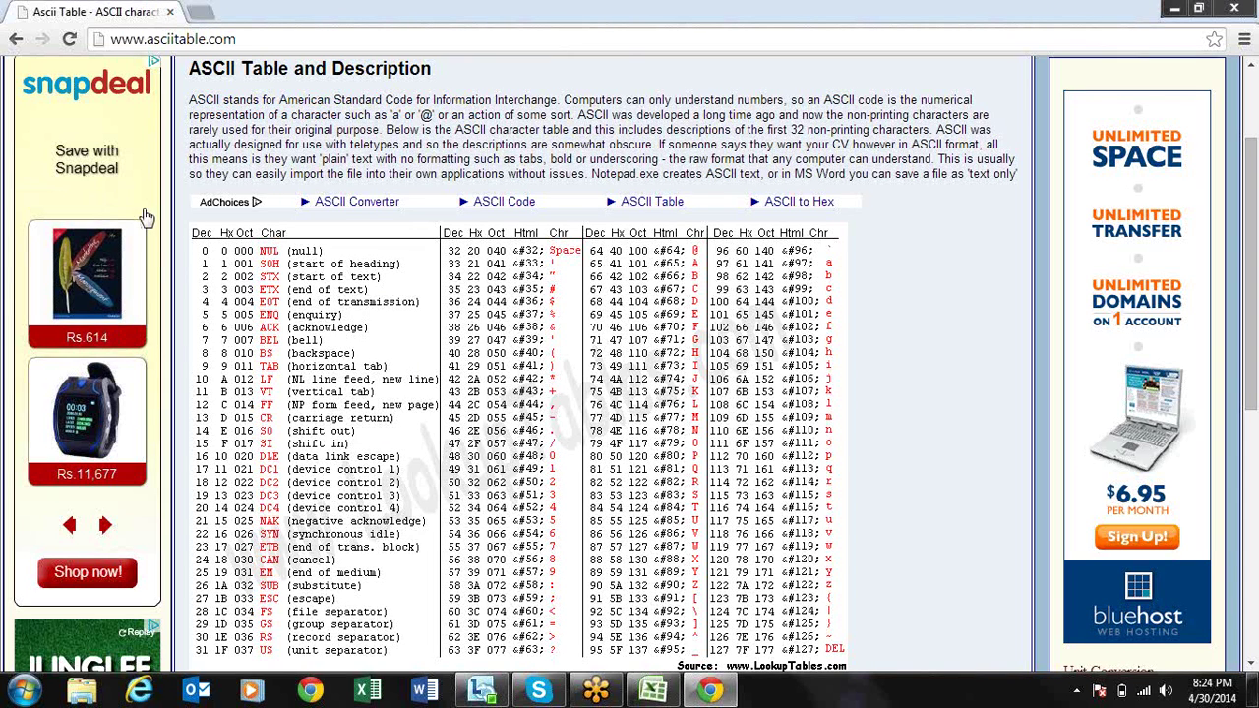
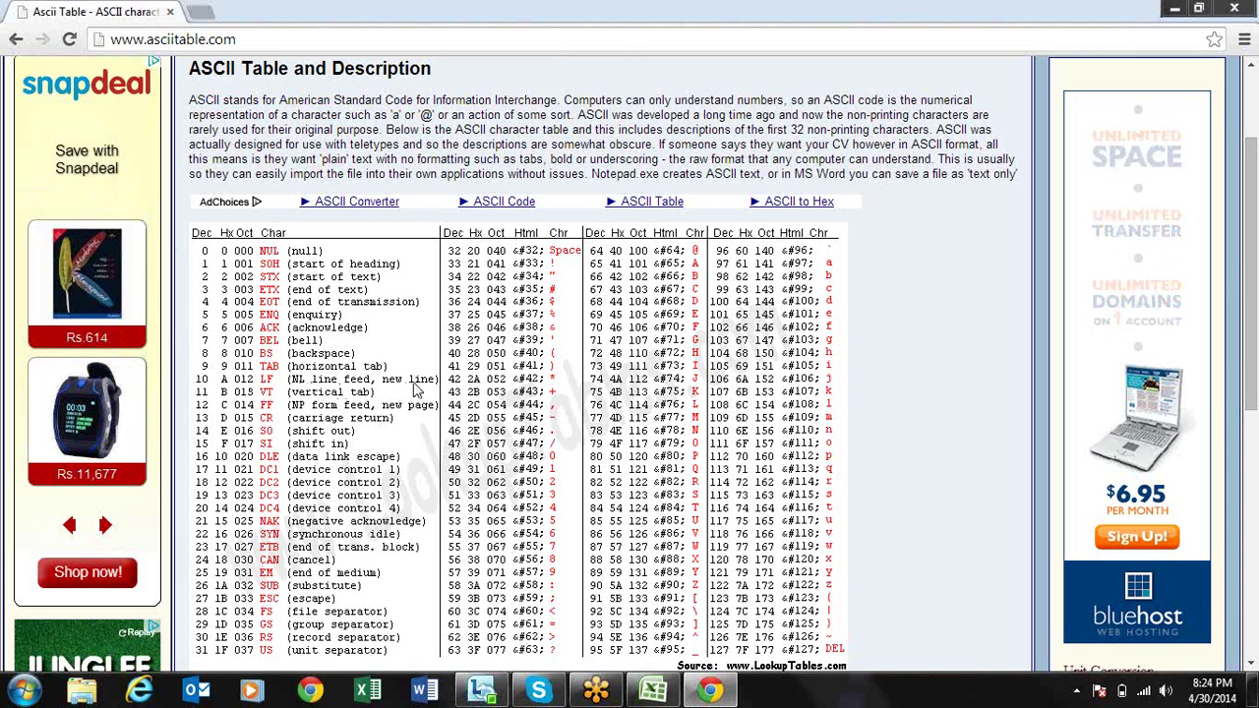
Step: Switch from the Chrome ASCII table page back to the Excel Book1 workbook
key("alt+Tab")
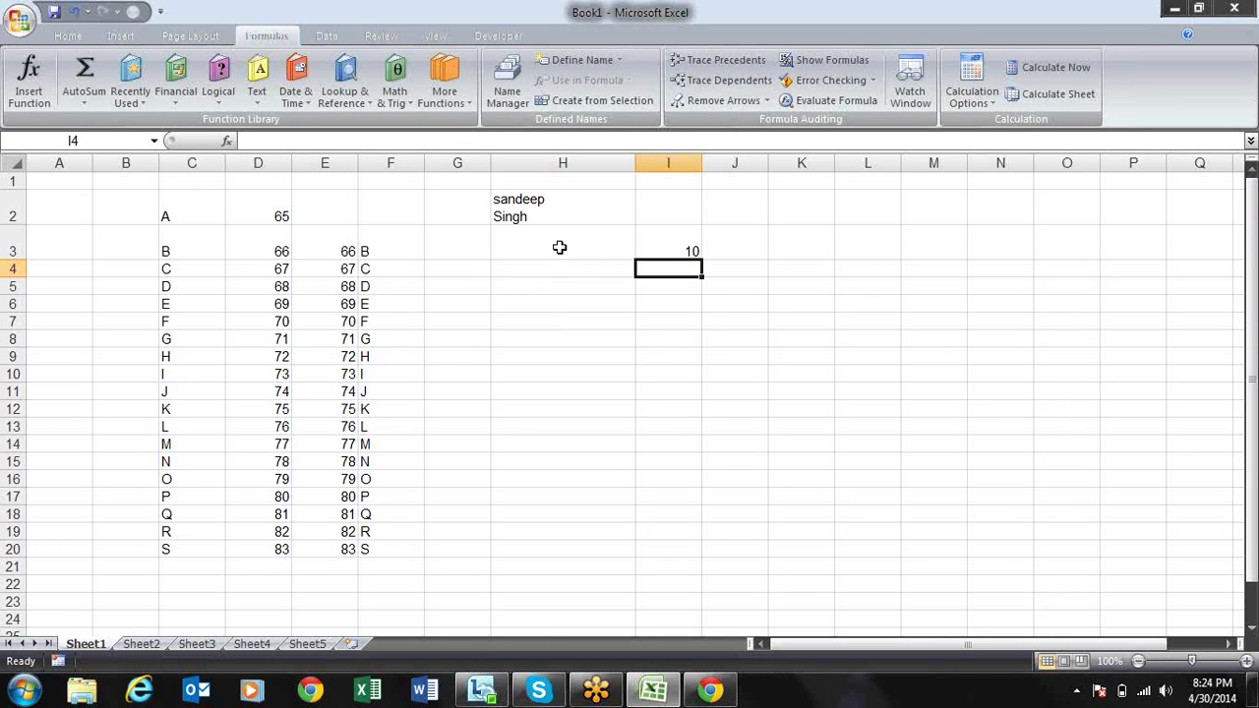
Step: Select H6 and extend a range down column H, discarding a trial entry of 10
left_click(538, 240)
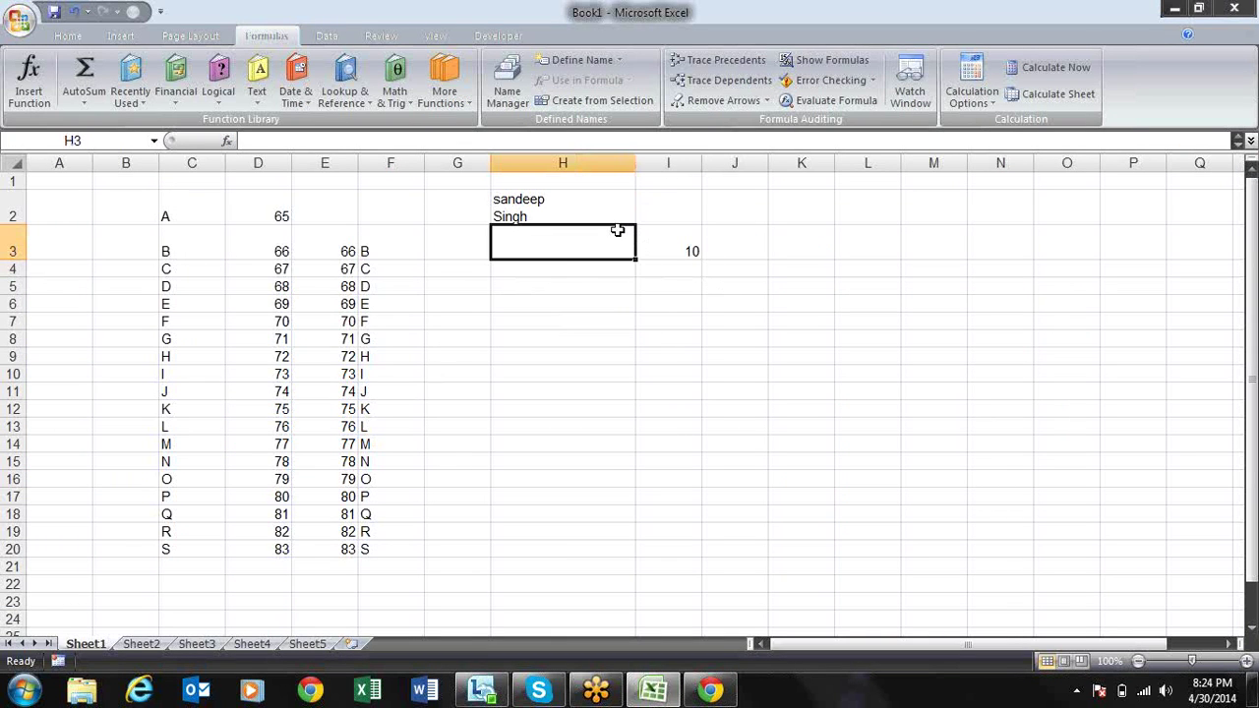
left_click(581, 285)
left_click(584, 246)
key("Down")
key("Down")
key("Down")
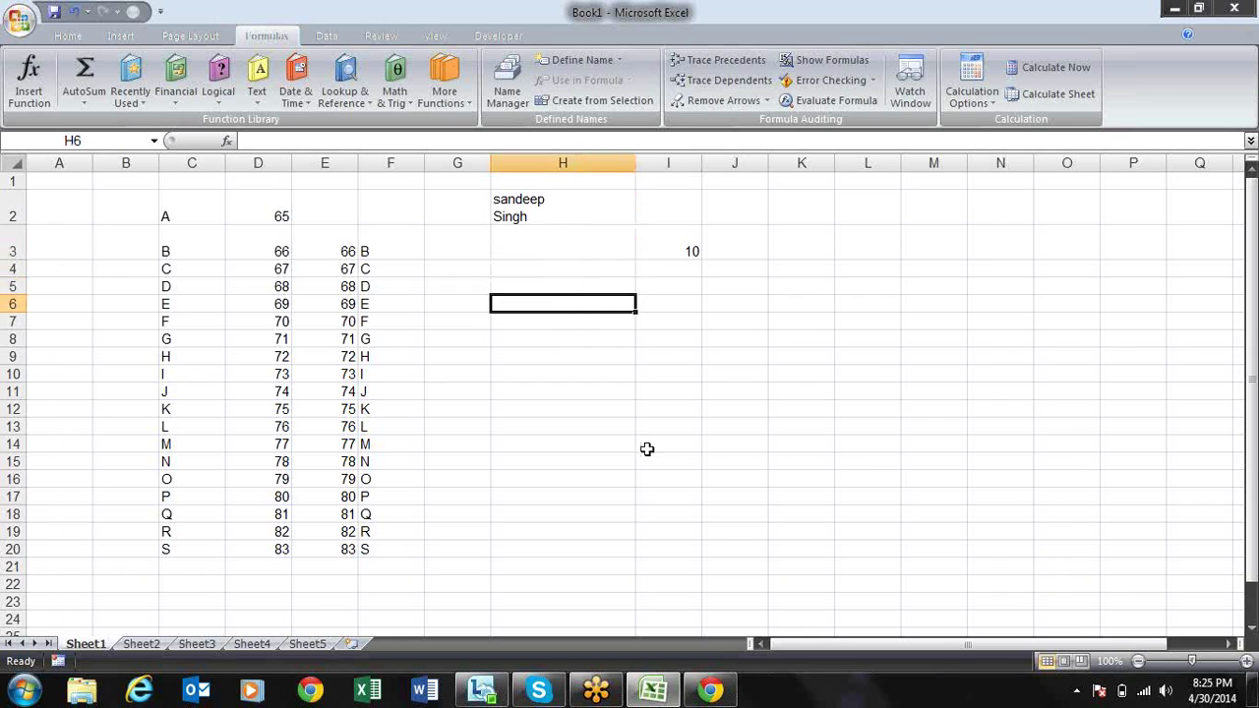
type("10")
key("Escape")
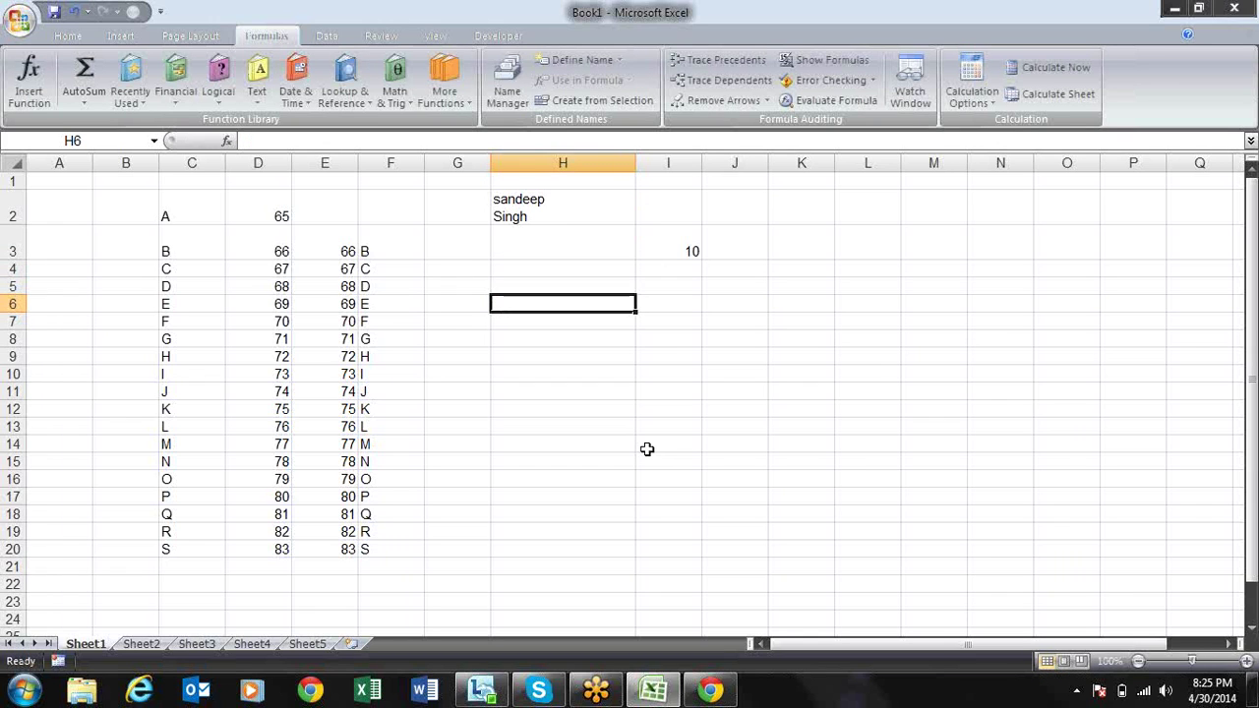
key("shift+Down")
key("shift+Down")
key("shift+Down")
key("shift+Down")
key("shift+Down")
key("shift+Down")
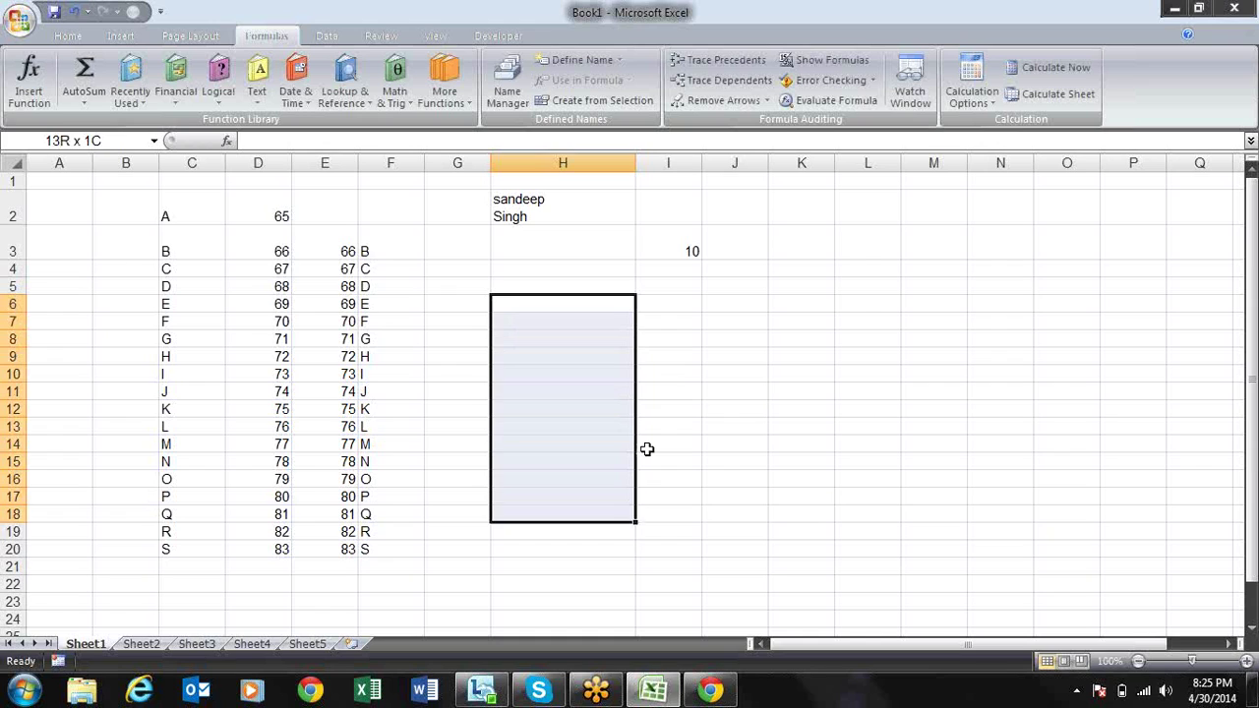
key("shift+Down")
key("shift+Down")
Step: Abandon a trial RANDBETWEEN formula and enter 12, 34, 4, 3, 3, 54, 3, 3, 2 into H6:H14
type("=ra")
key("Down")
key("Down")
key("Down")
key("Up")
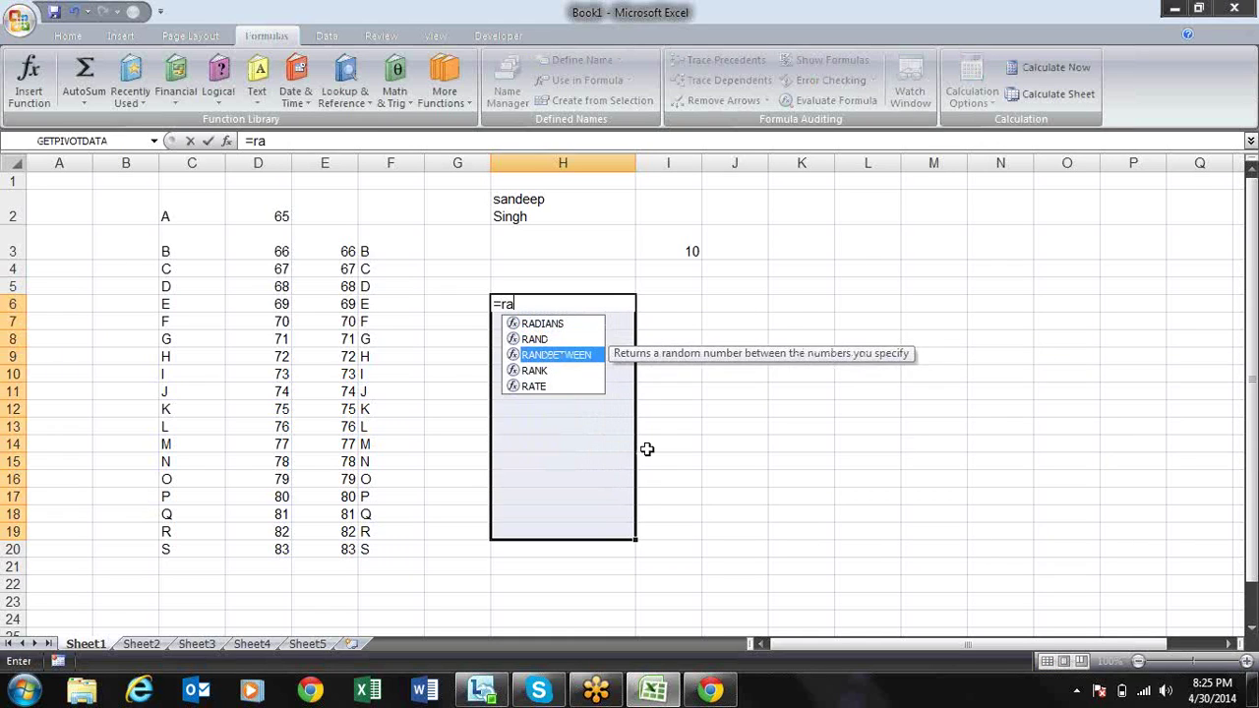
key("Tab")
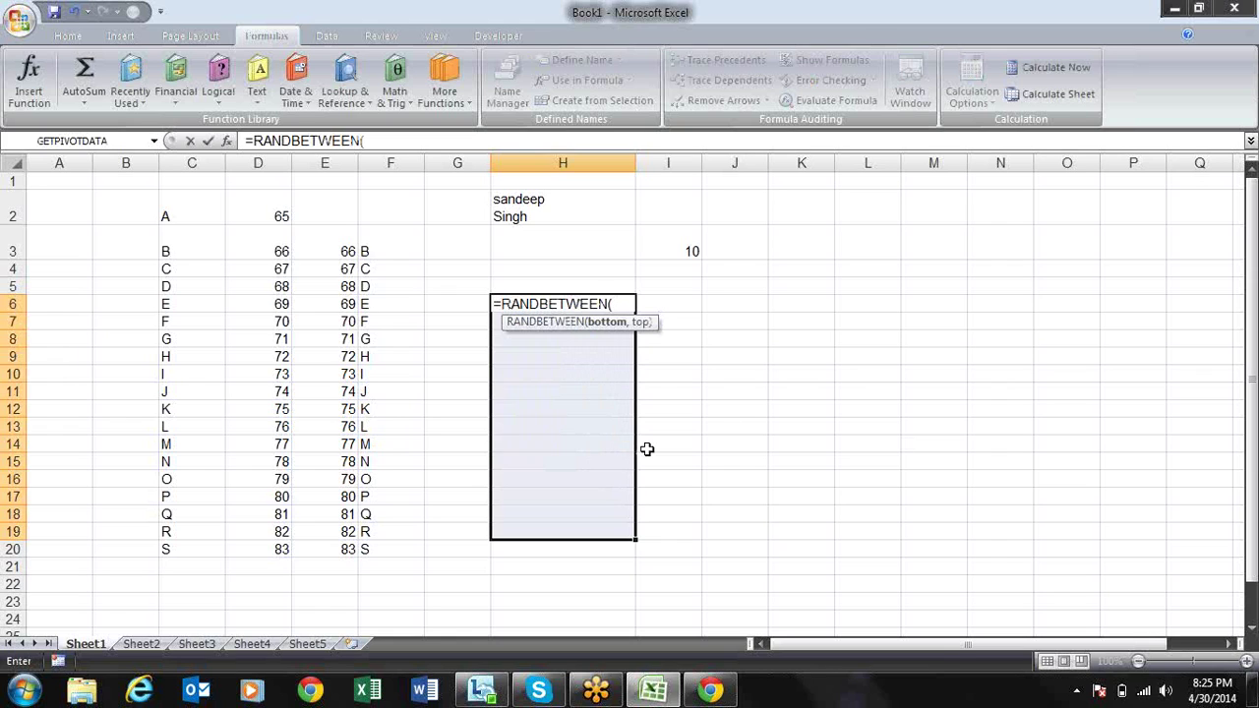
key("Escape")
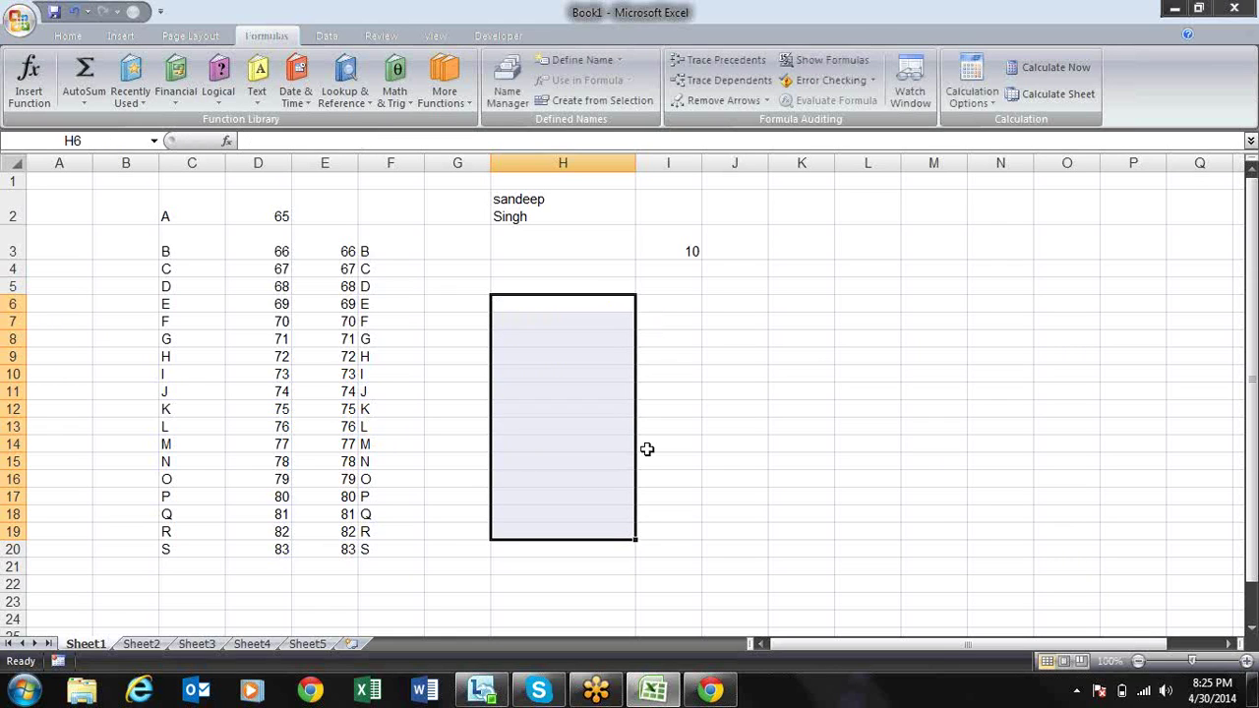
key("shift+BackSpace")
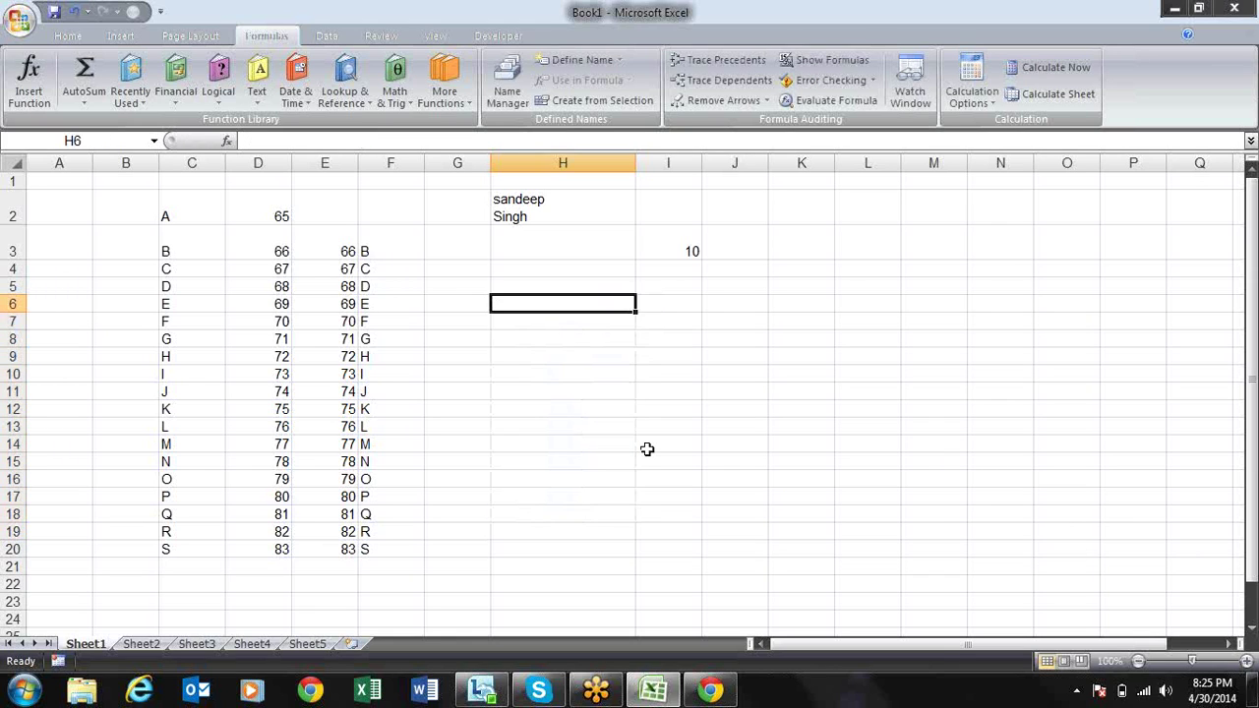
type("12 34 4 3 3 54 3 3 2")
key("Up")
key("Up")
key("Up")
key("Up")
key("Up")
key("Up")
Step: Enter a REPT formula with "*" in I6 and drag it down column I
key("Right")
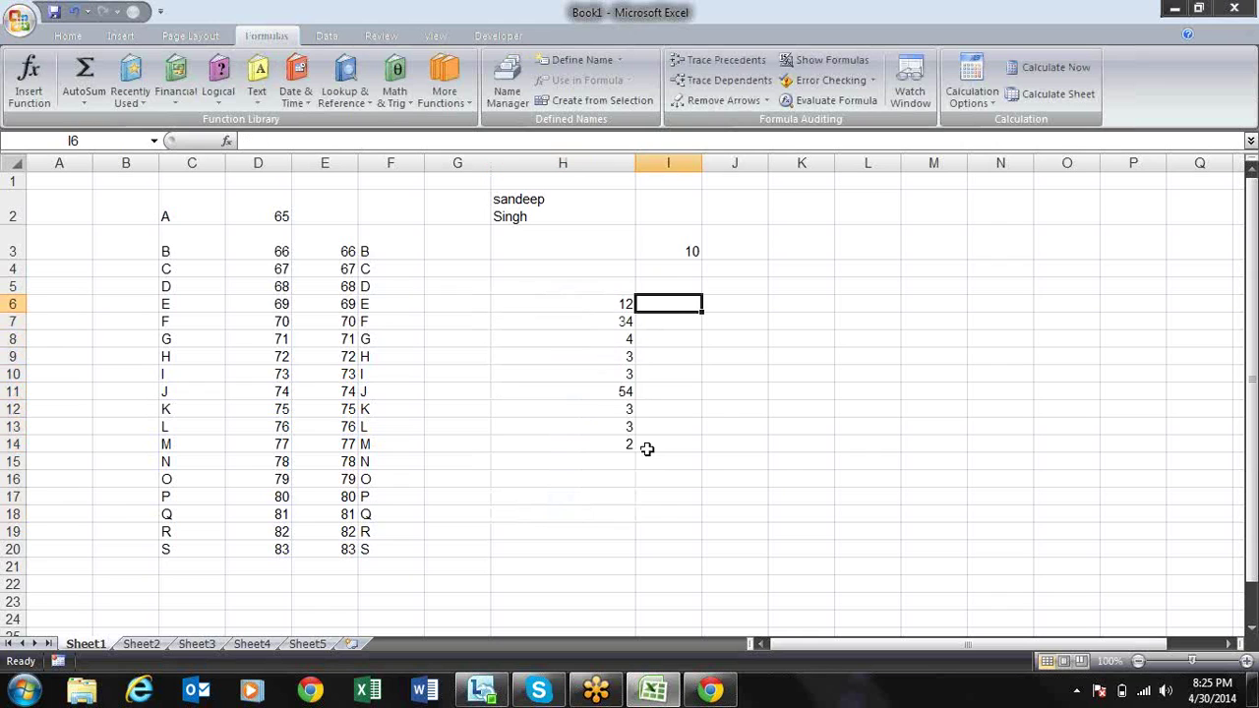
type("=")
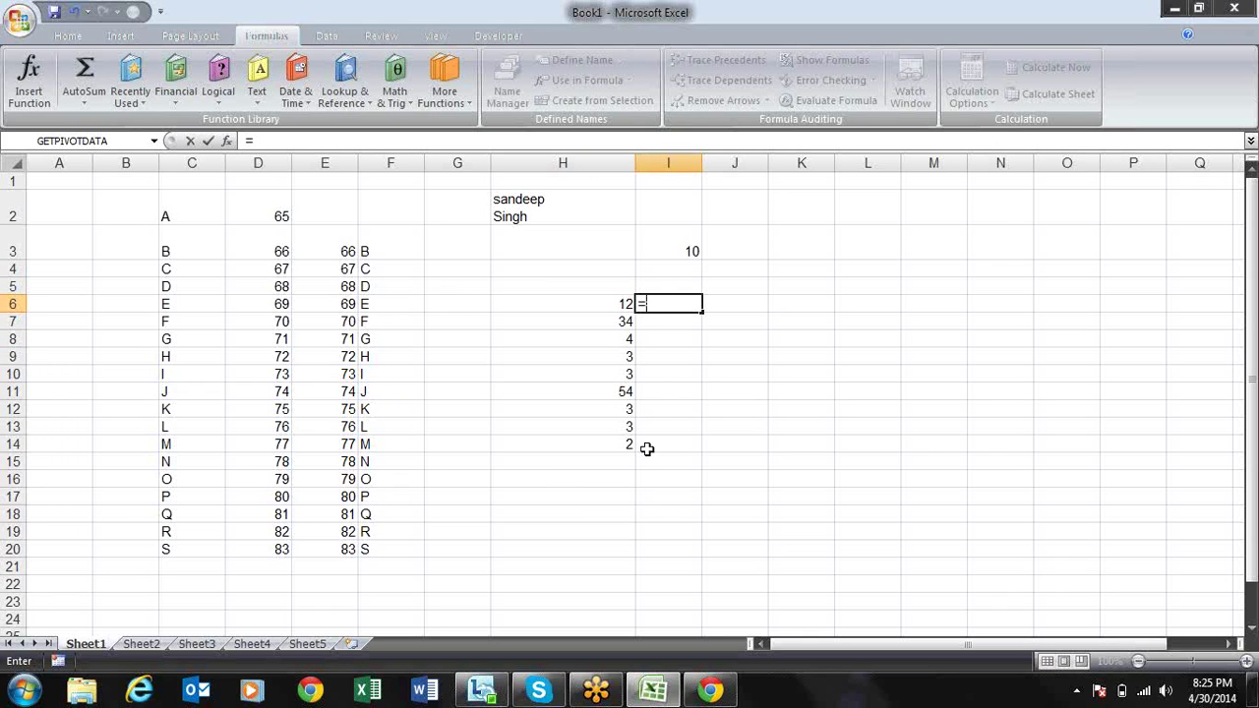
type("rep")
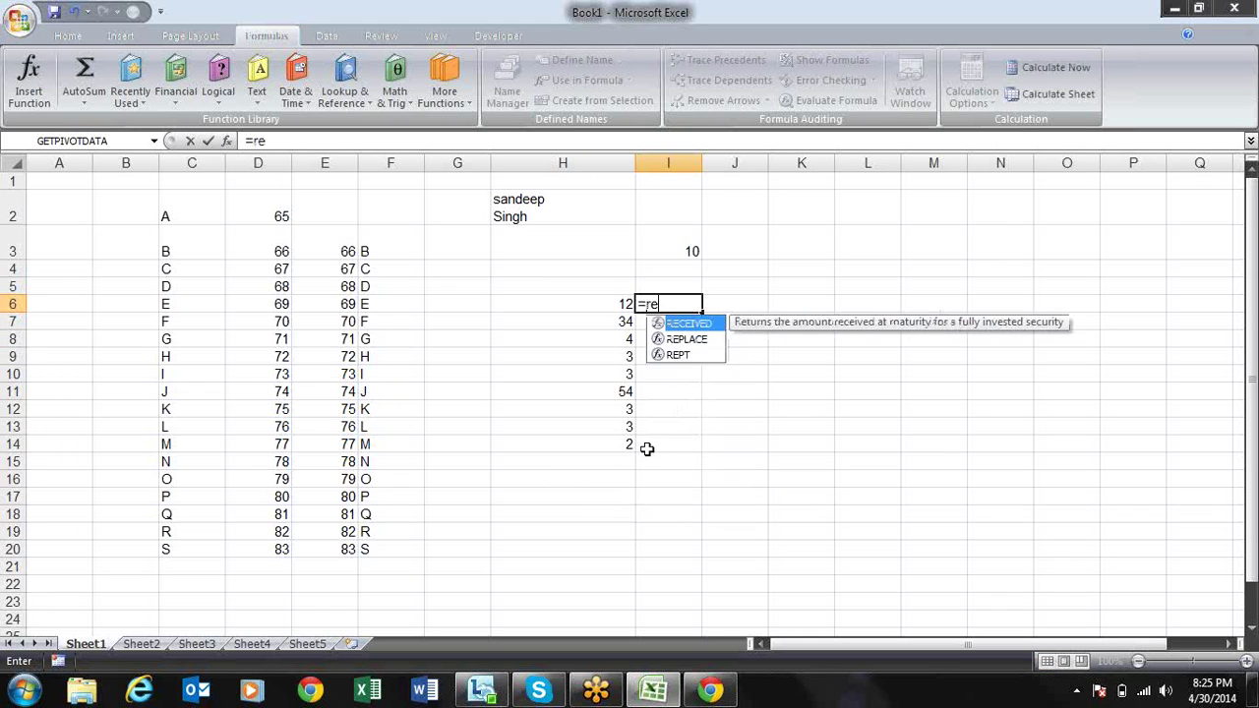
key("Down")
key("Tab")
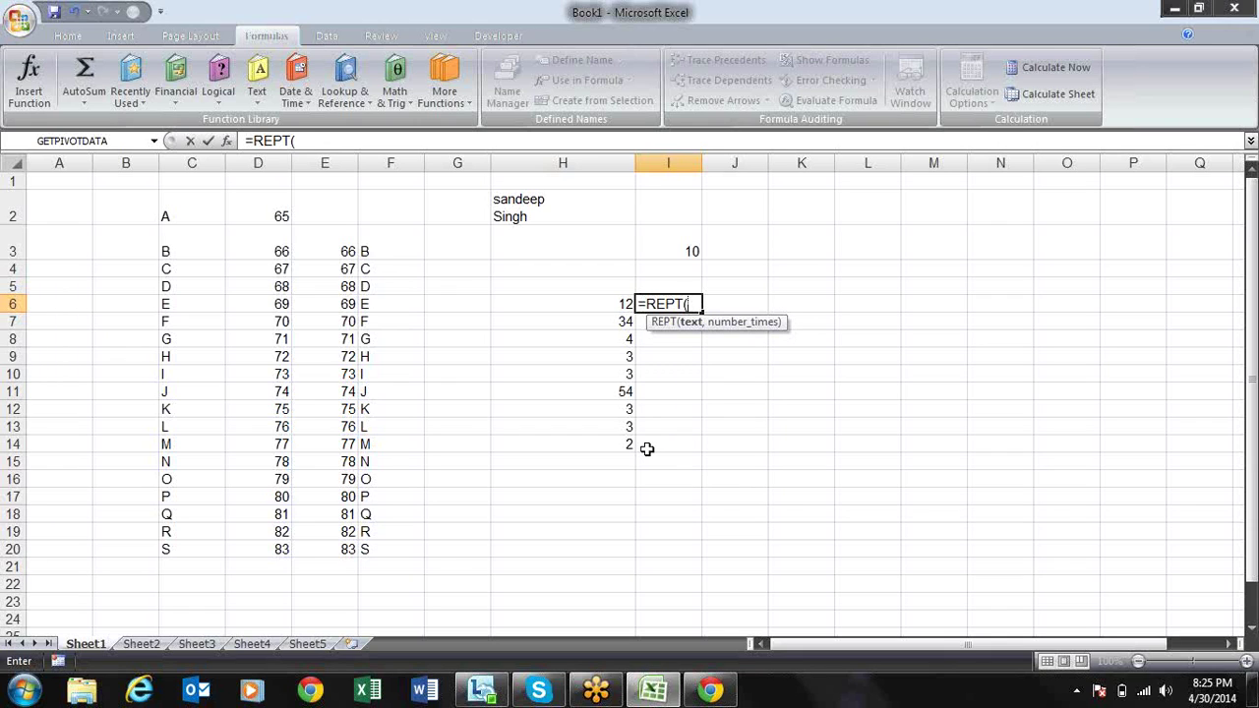
type("\"*\"")
type(",")
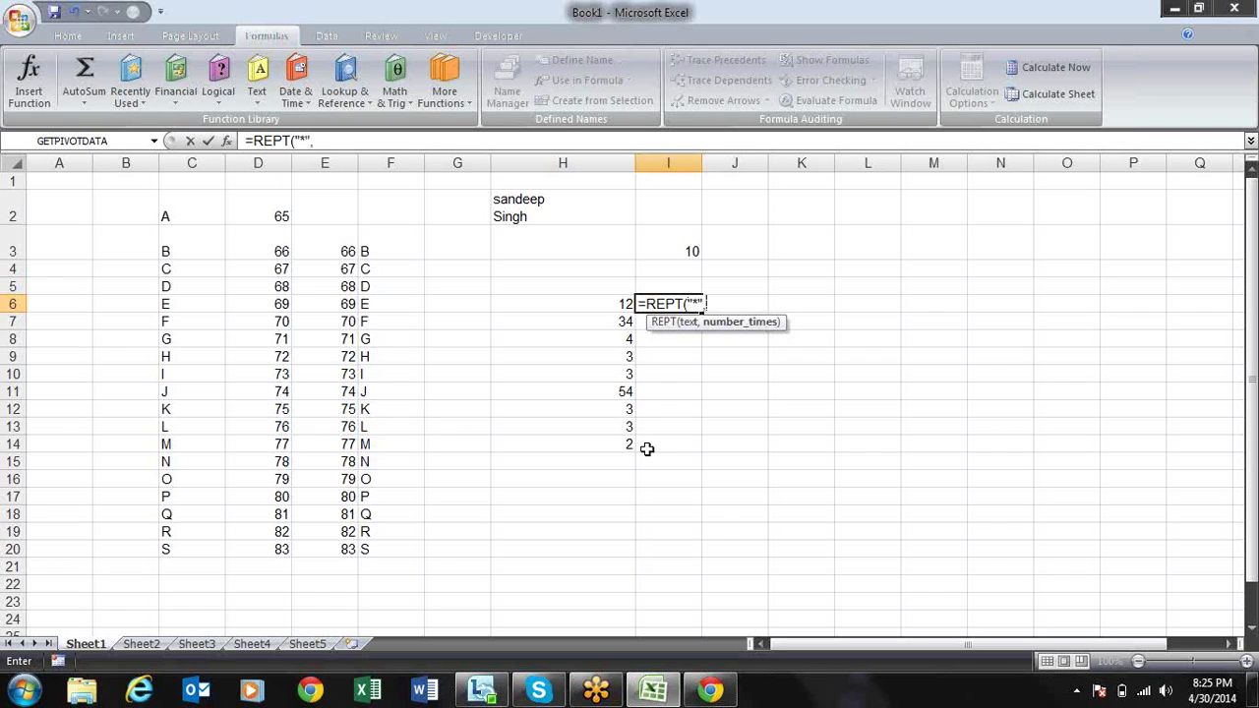
left_click(623, 305)
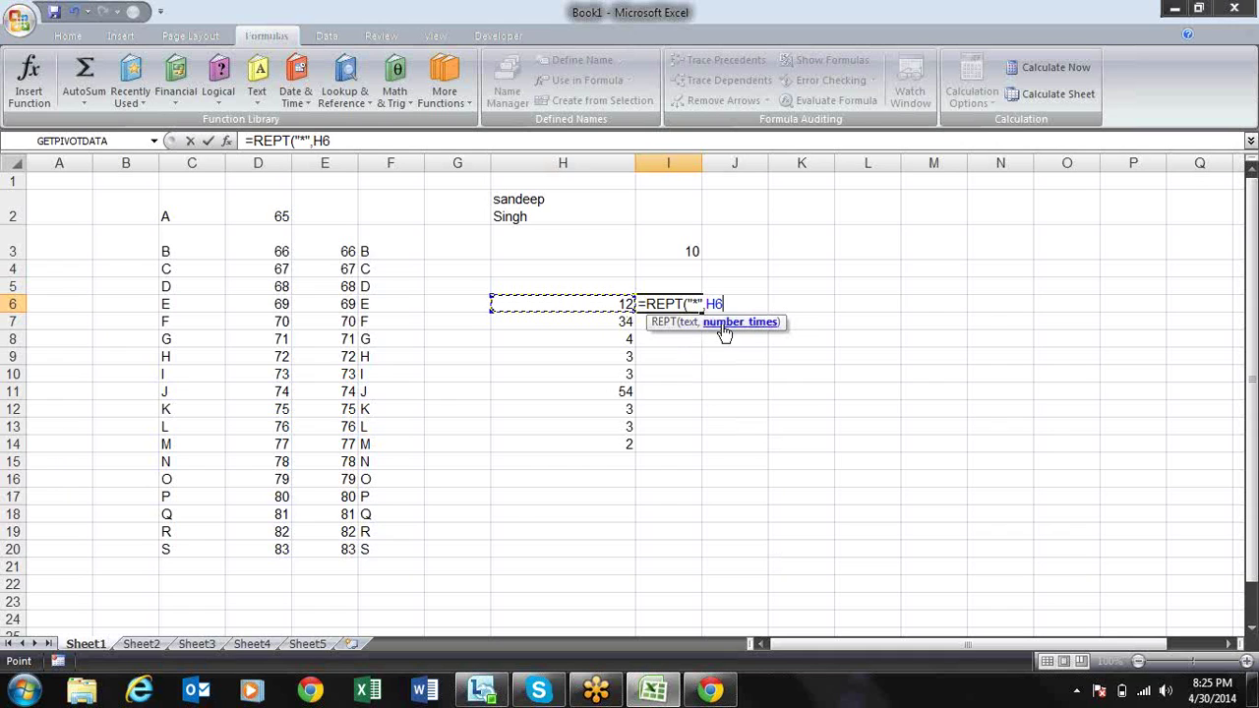
key("BackSpace")
key("BackSpace")
type(")")
key("Return")
key("Up")
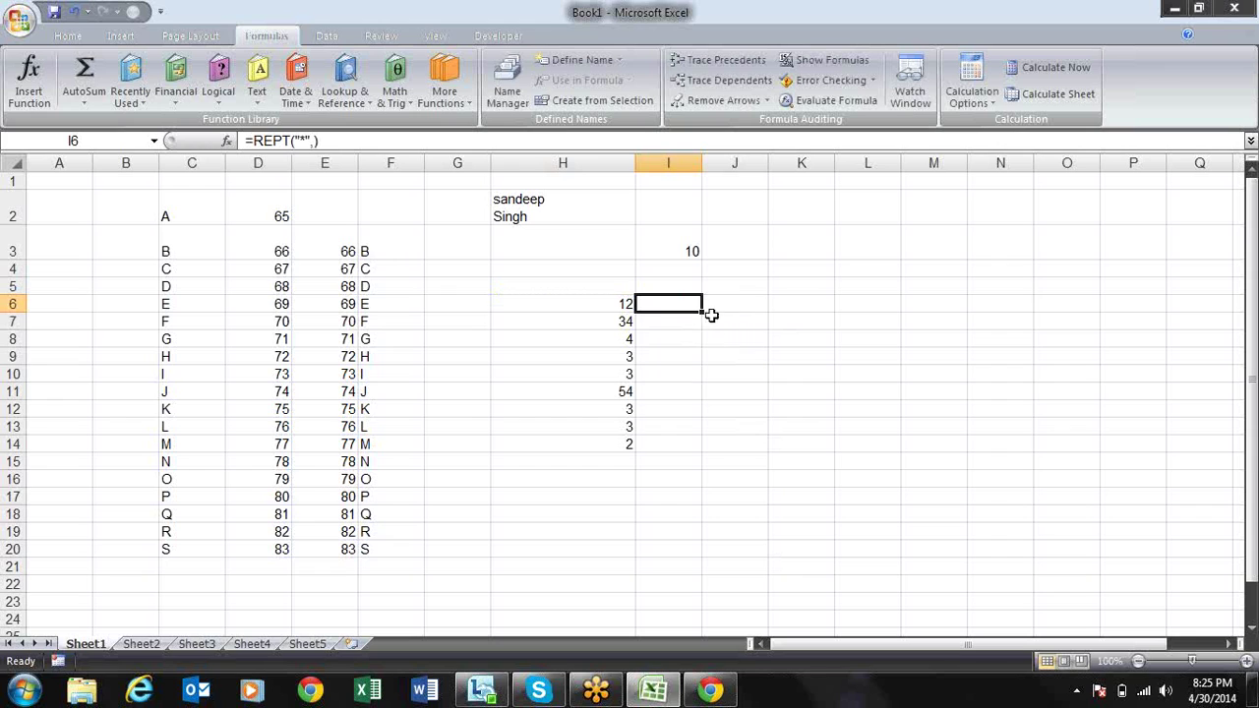
left_click_drag(701, 312, 714, 427)
left_click_drag(716, 466, 716, 458)
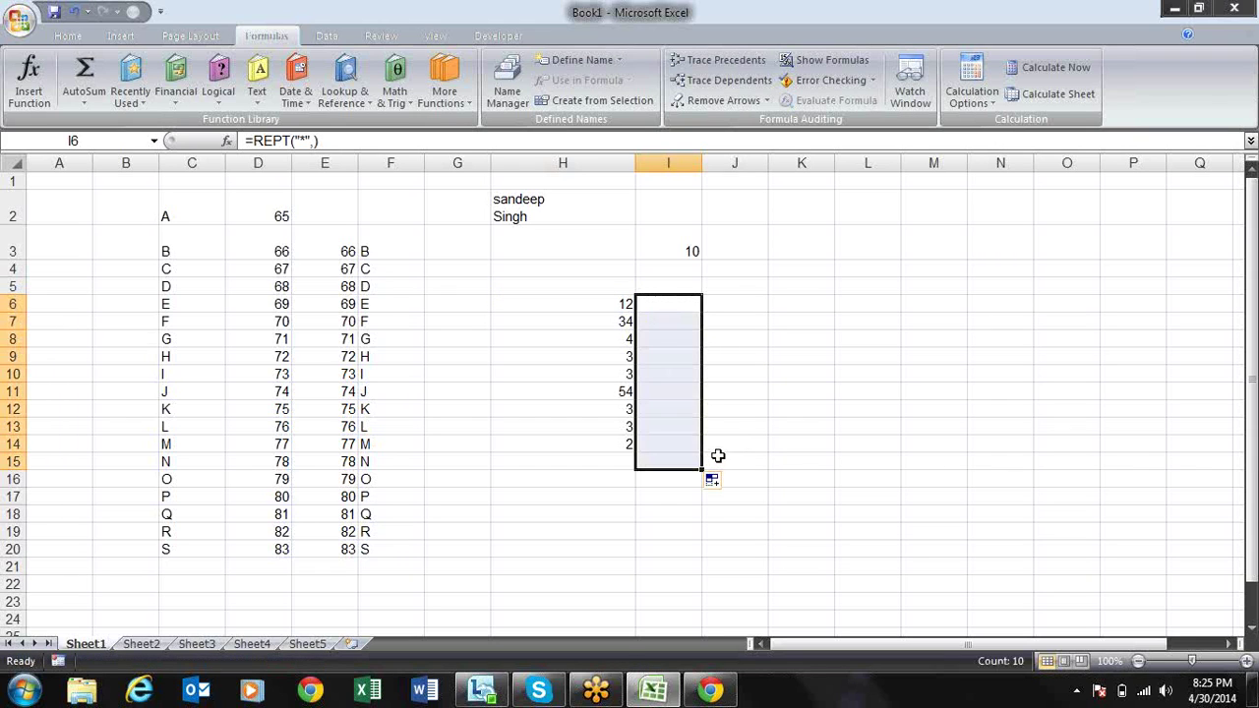
Step: Complete I6 as =REPT("*",H6) and copy it down column I to draw asterisk bars
left_click(668, 305)
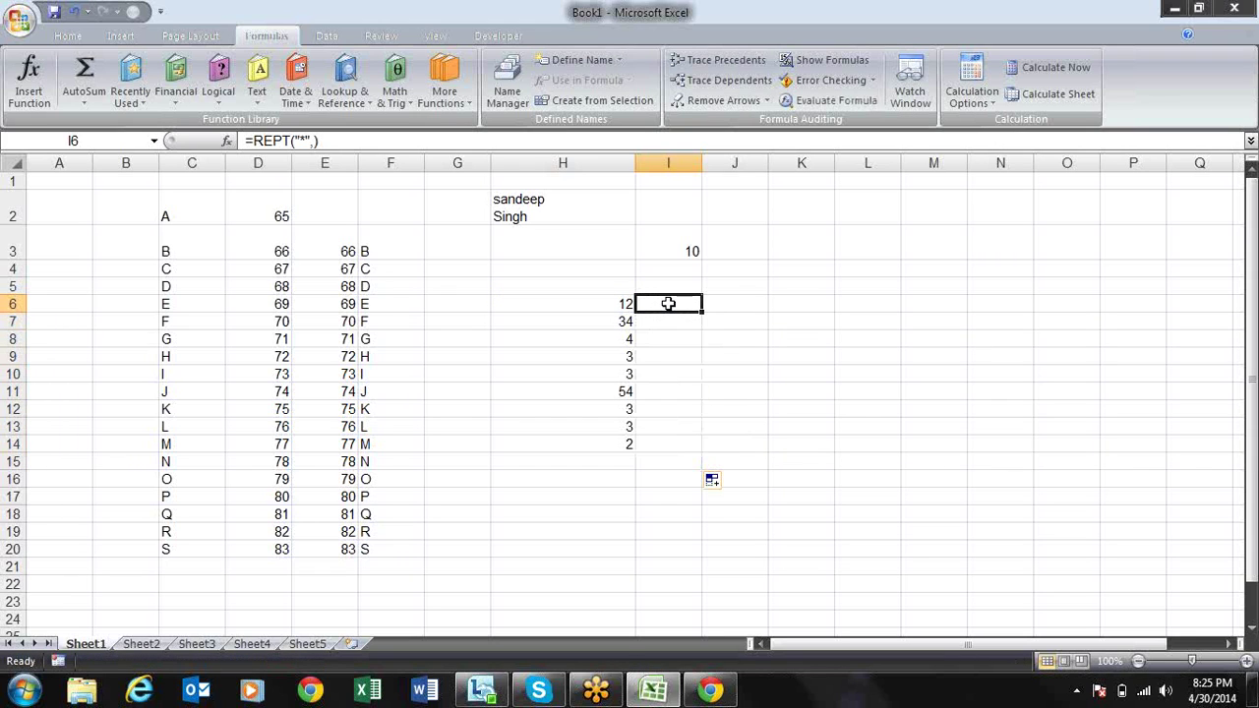
key("F2")
left_click(861, 406)
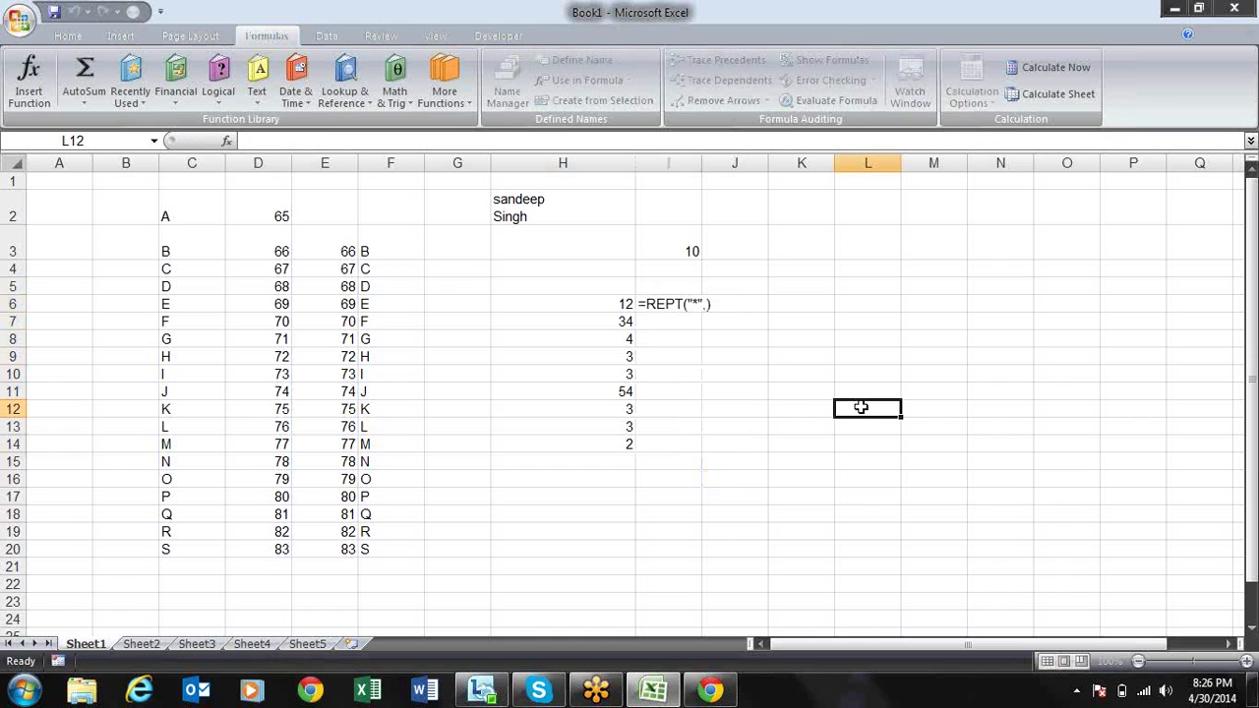
left_click(661, 305)
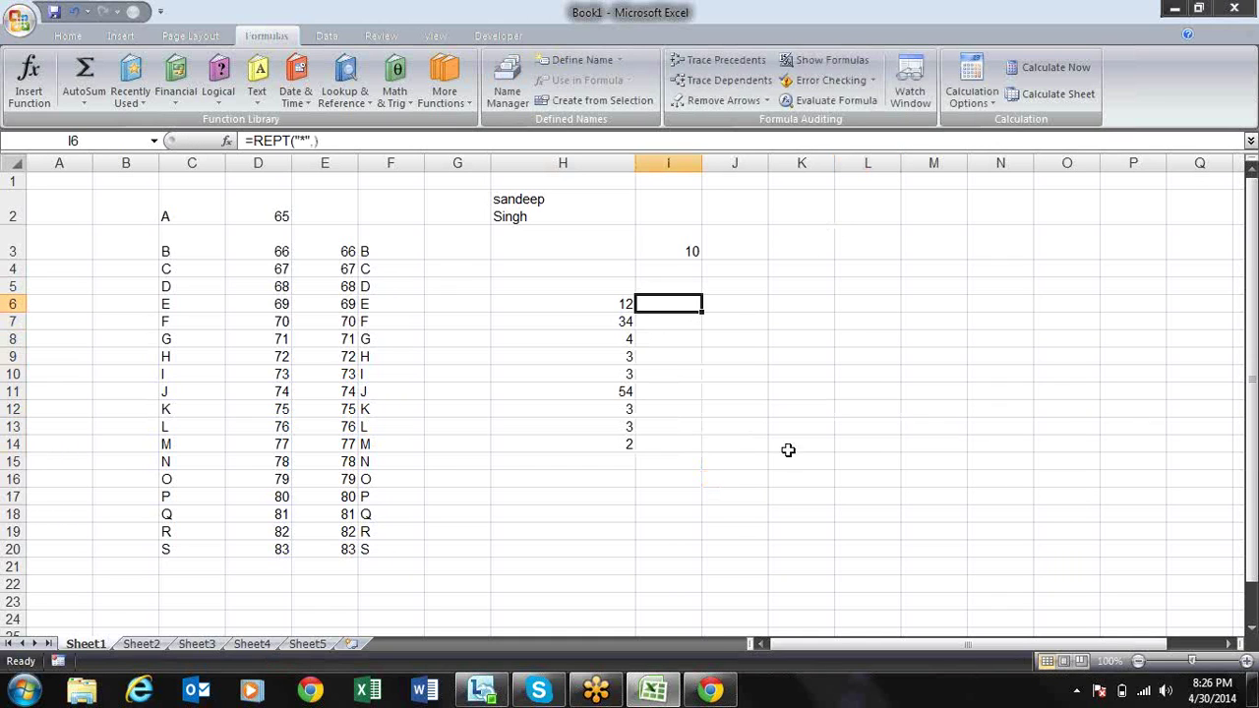
key("F2")
left_click(623, 302)
key("Return")
key("Up")
left_click_drag(701, 312, 701, 462)
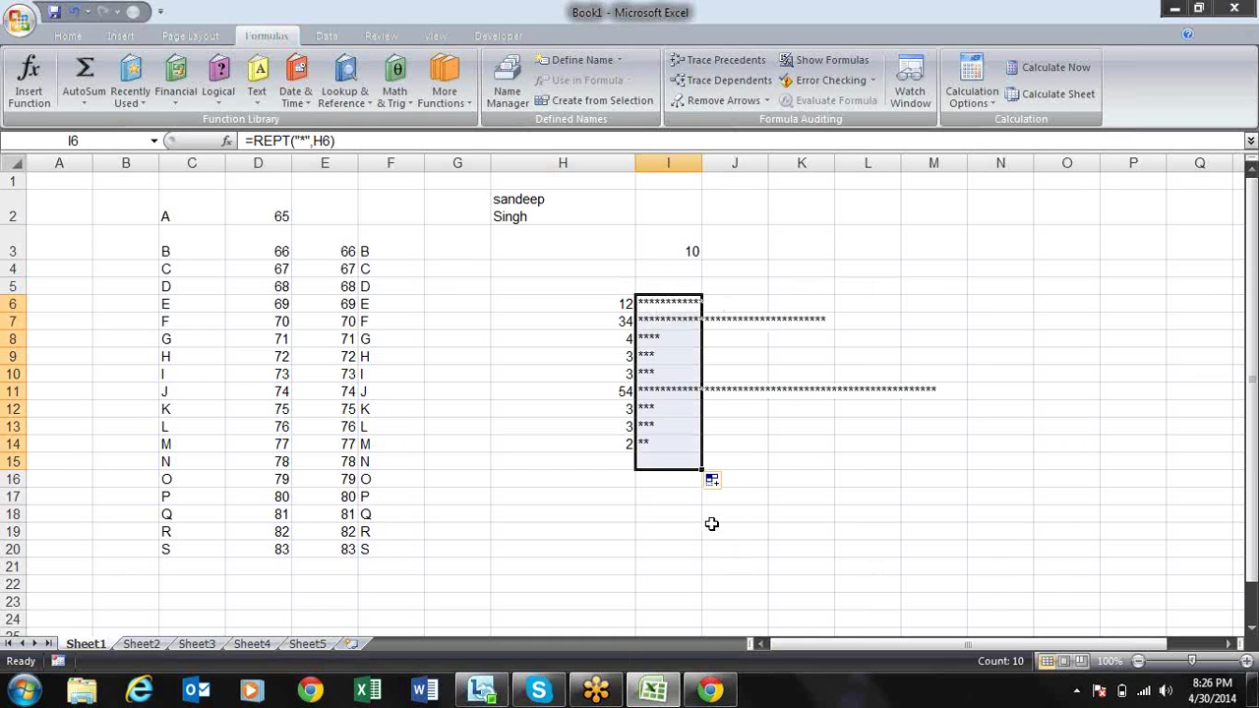
left_click(662, 465)
key("Up")
key("Up")
key("Up")
key("Up")
key("Up")
key("Up")
Step: Change I6 to =REPT("|",H6) and fill it down to I14
key("Down")
key("Down")
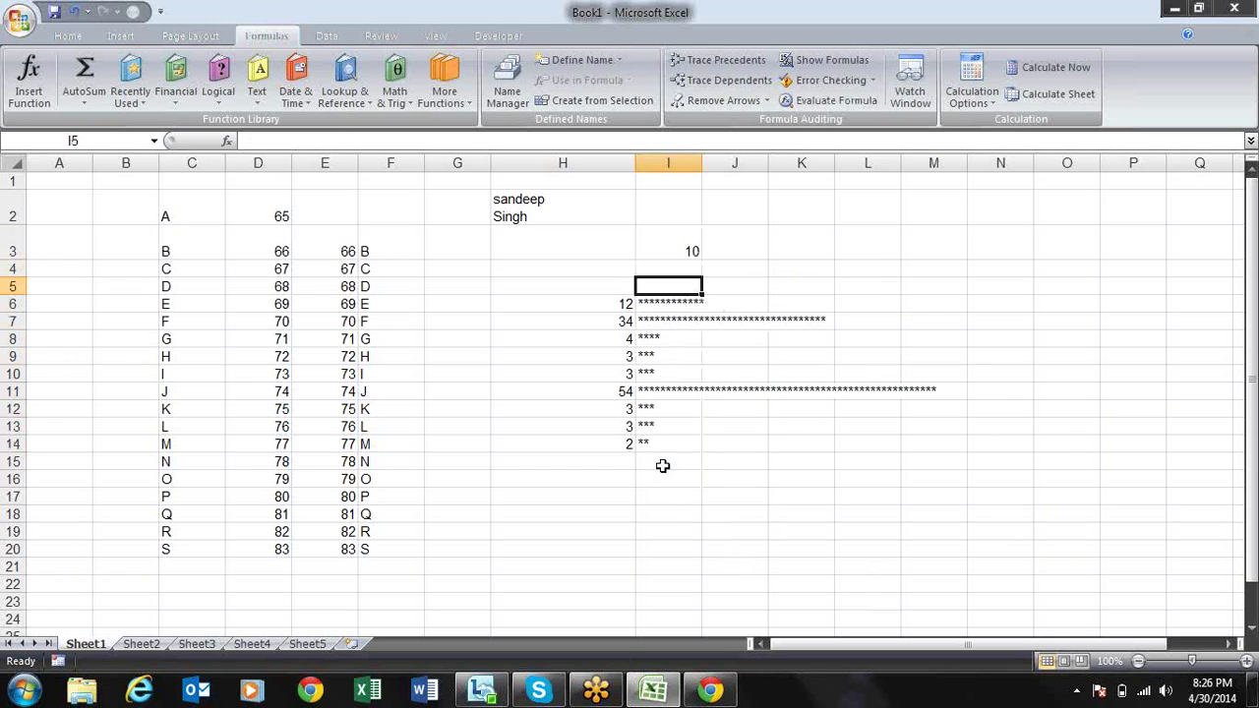
key("Down")
key("F2")
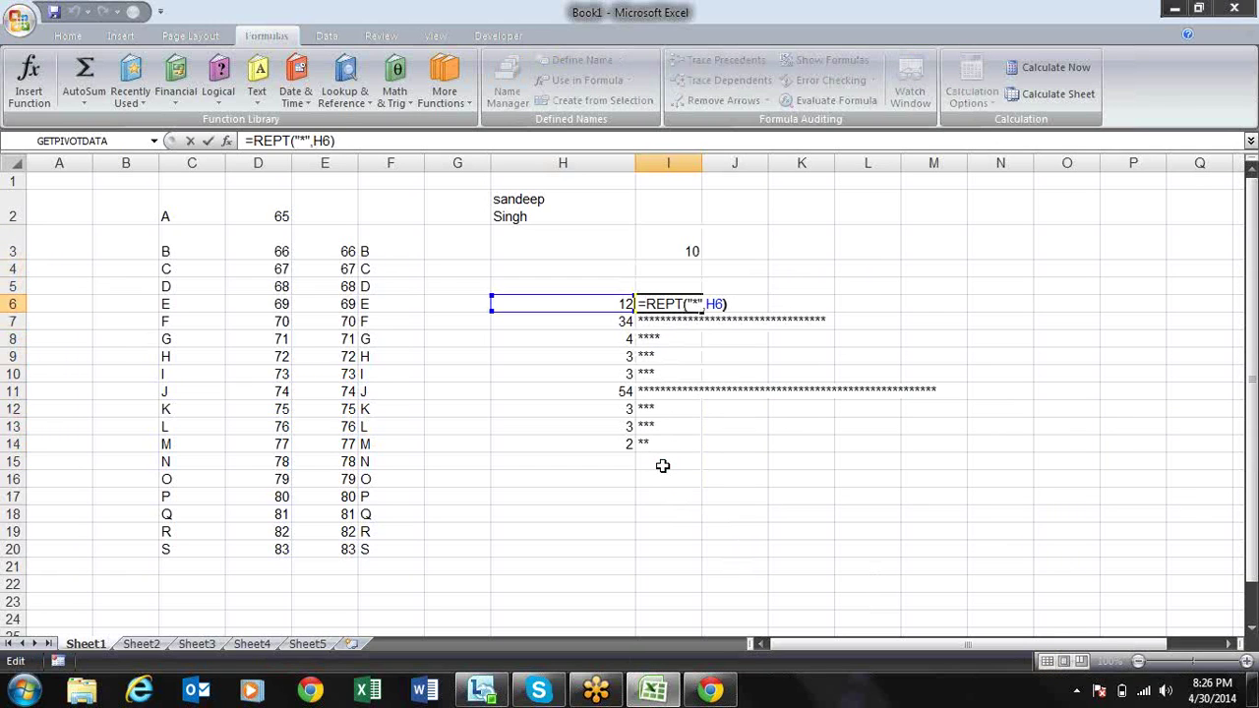
key("Left")
key("Left")
key("Left")
key("Left")
key("BackSpace")
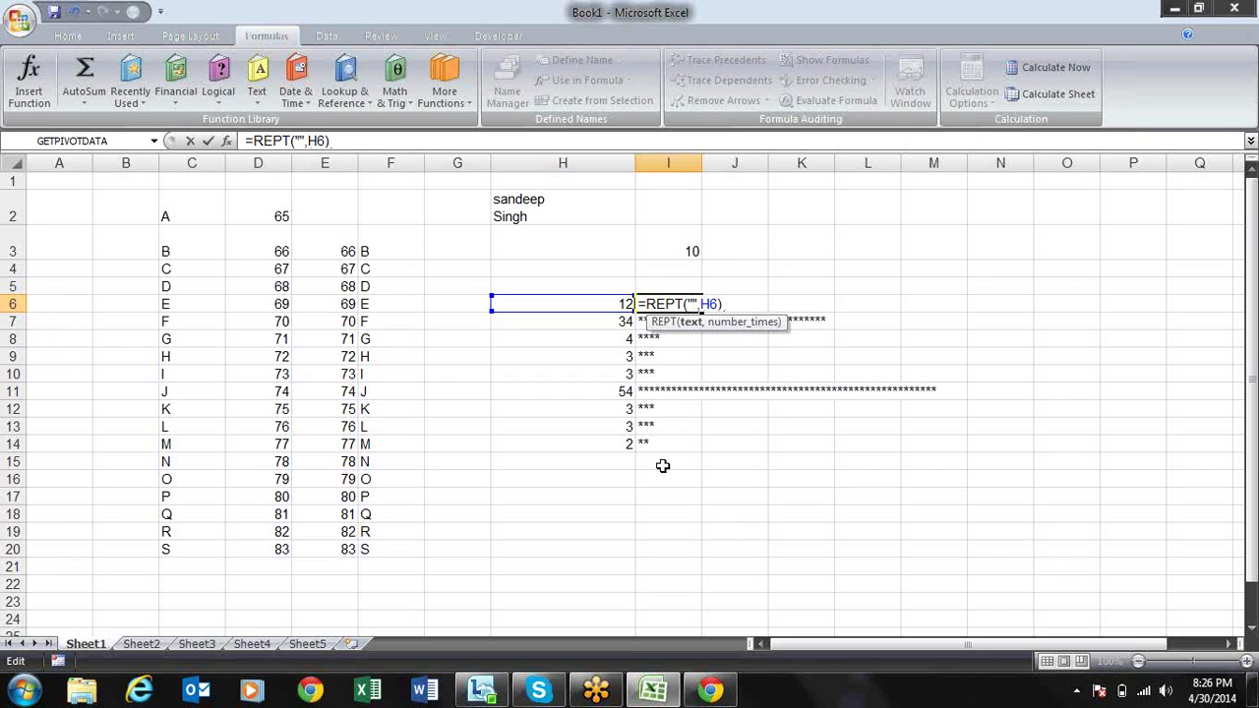
type("\\")
key("BackSpace")
type("|")
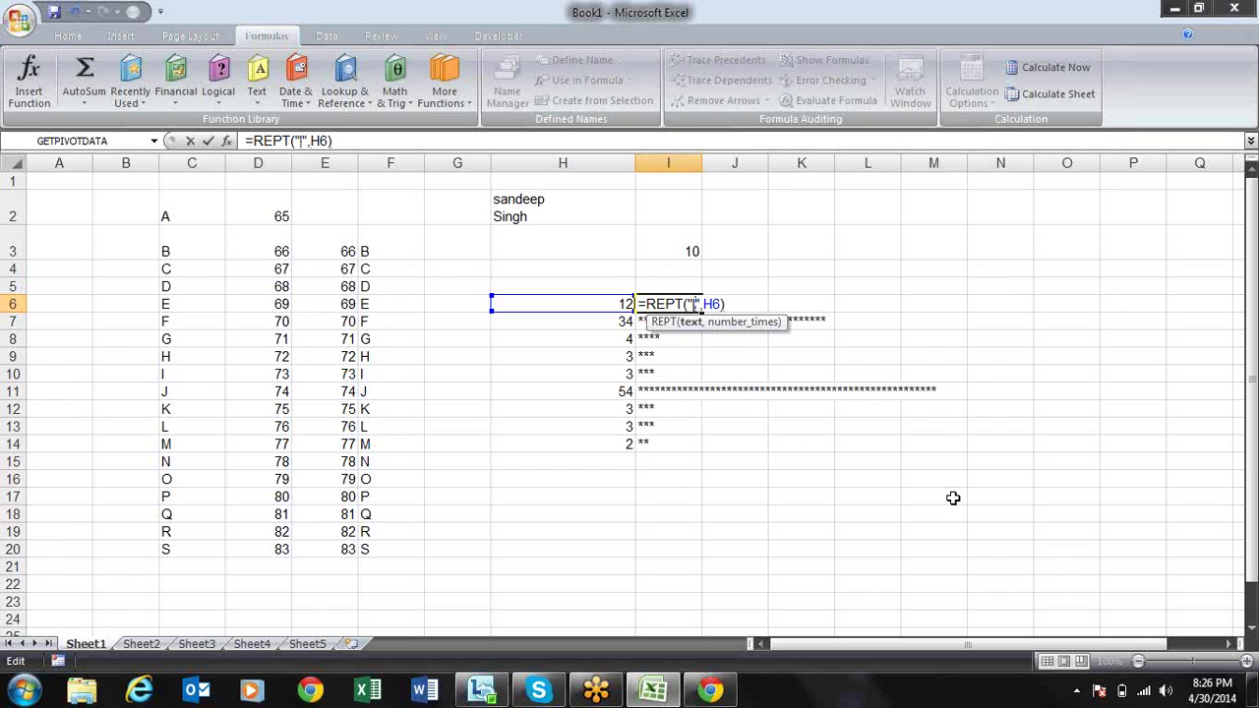
key("Return")
key("Up")
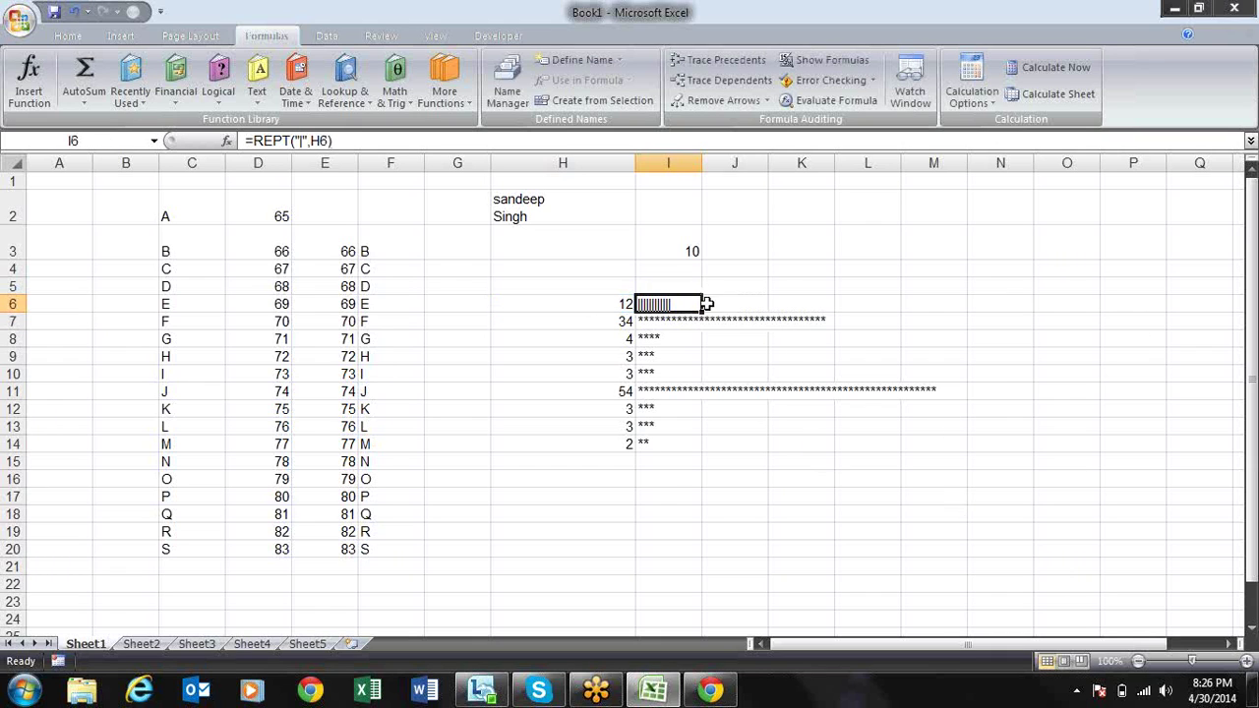
double_click(703, 312)
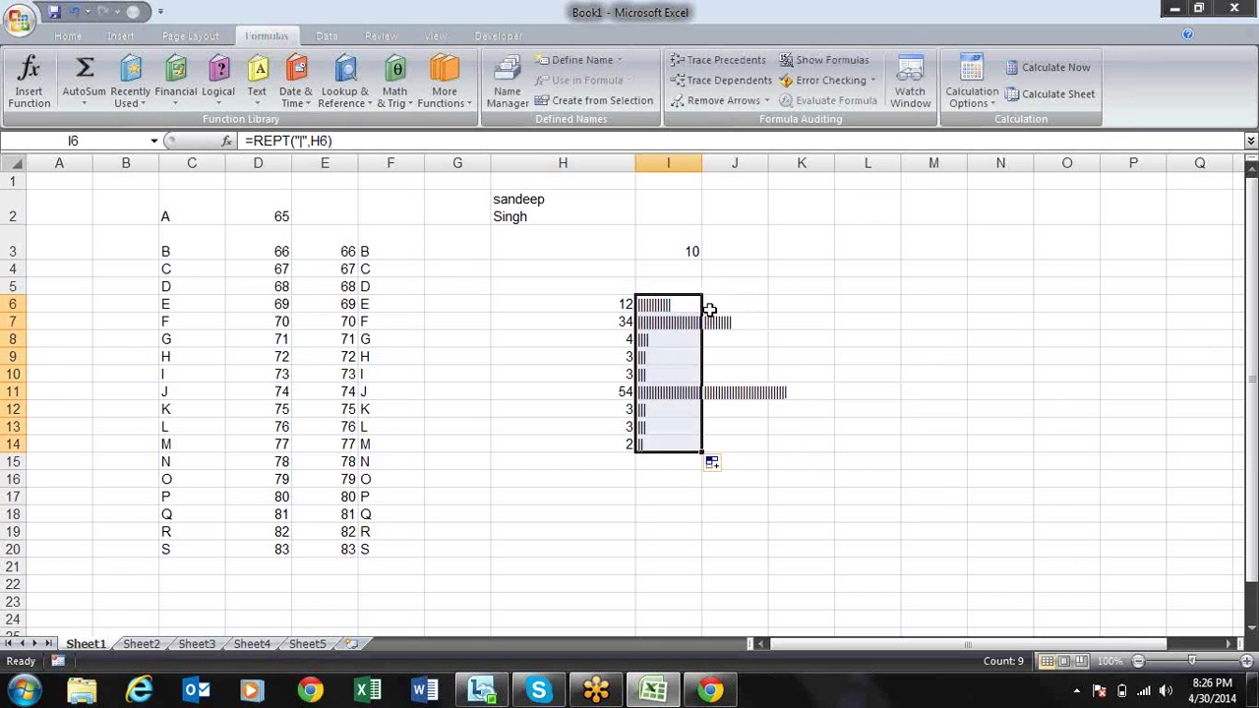
left_click(818, 314)
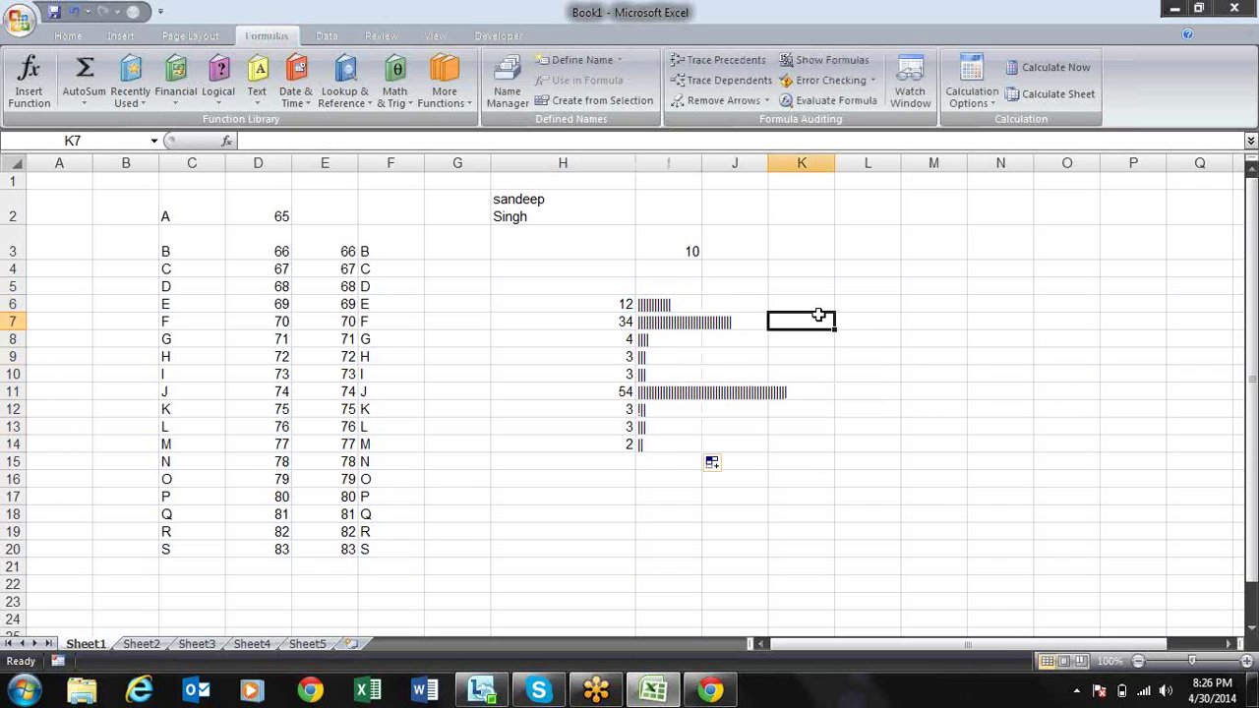
Step: Launch the On-Screen Keyboard (osk) to find the pipe key, then close it and reselect I6
key("super+r")
type("osk")
key("Return")
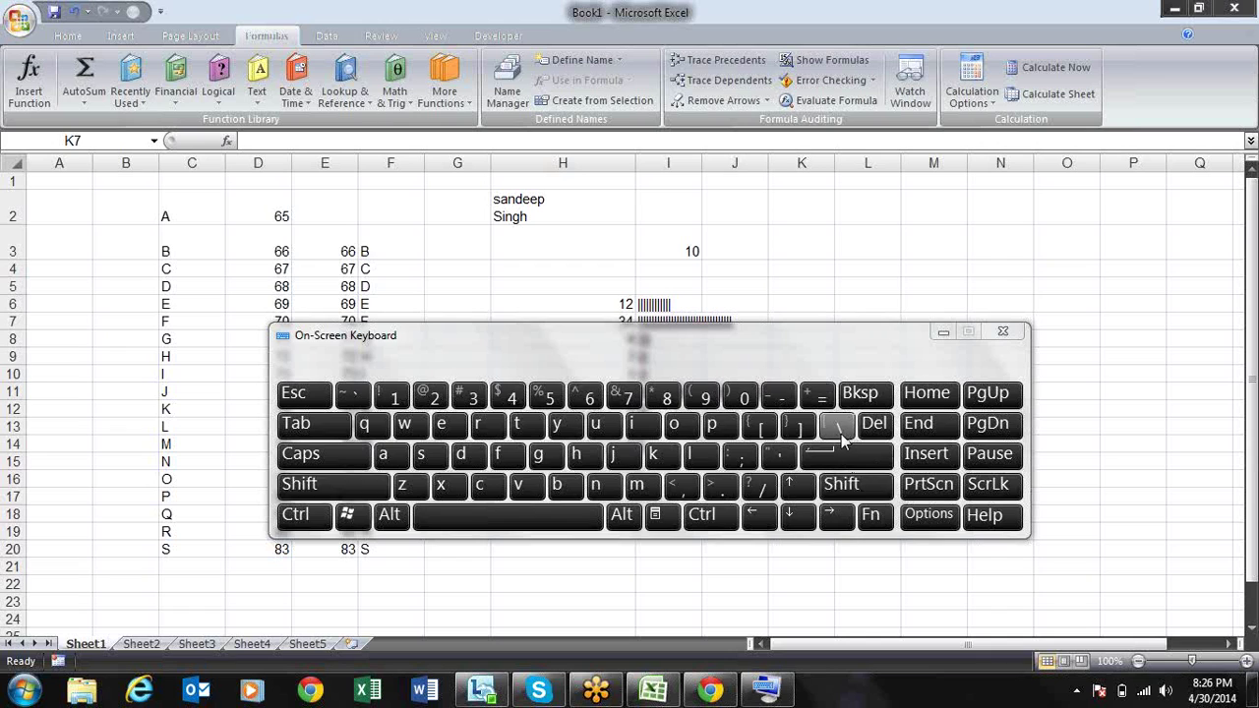
key("shift")
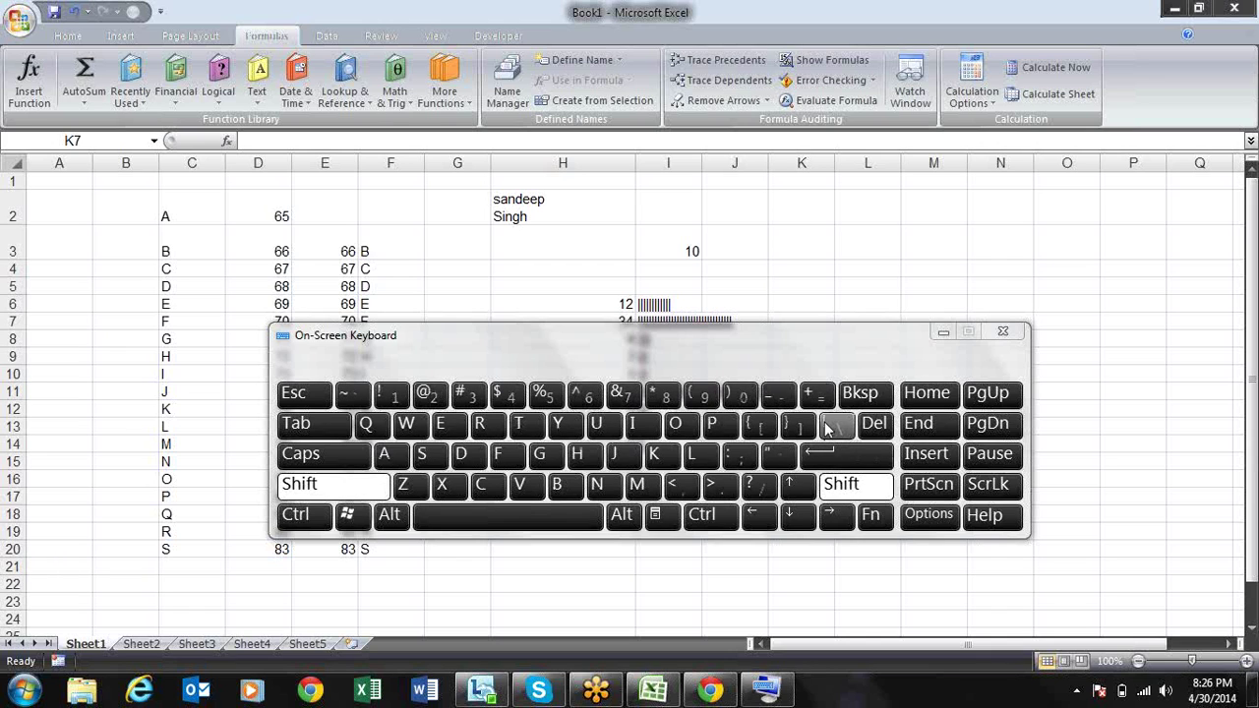
left_click(1003, 330)
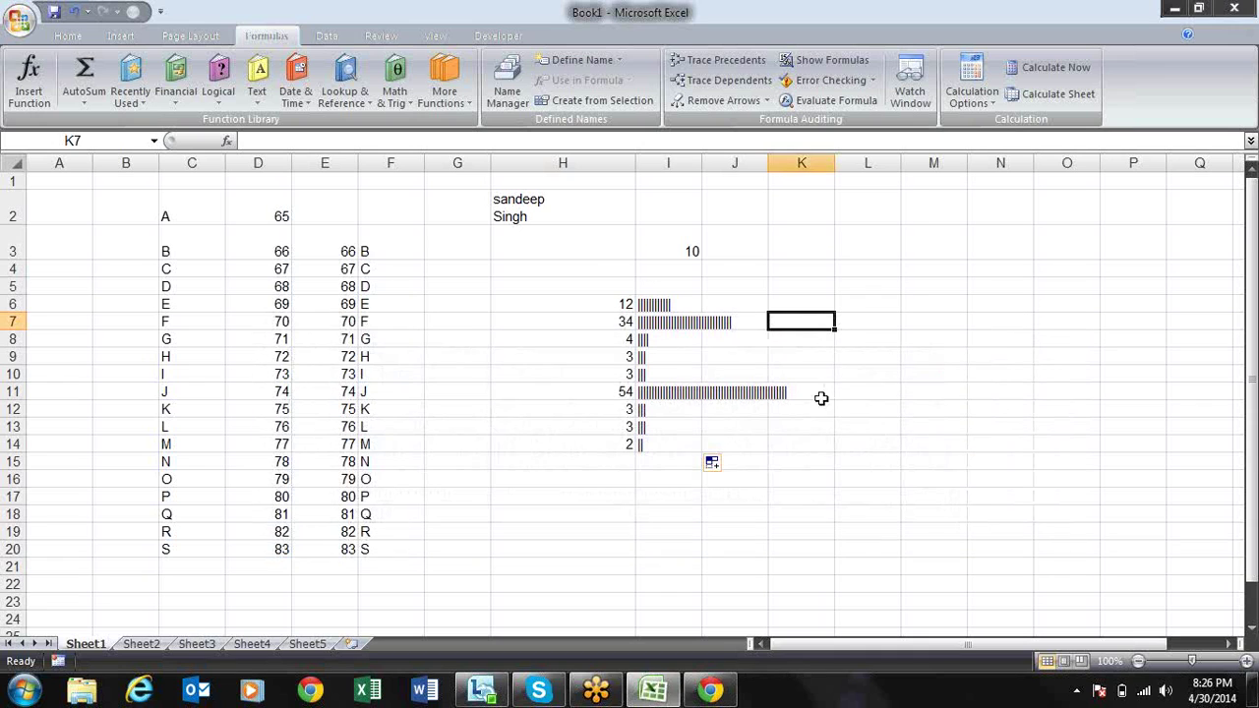
left_click(651, 300)
Step: Set the font of the bar cells I6:I14 to Britannic Bold
key("ctrl+shift+Down")
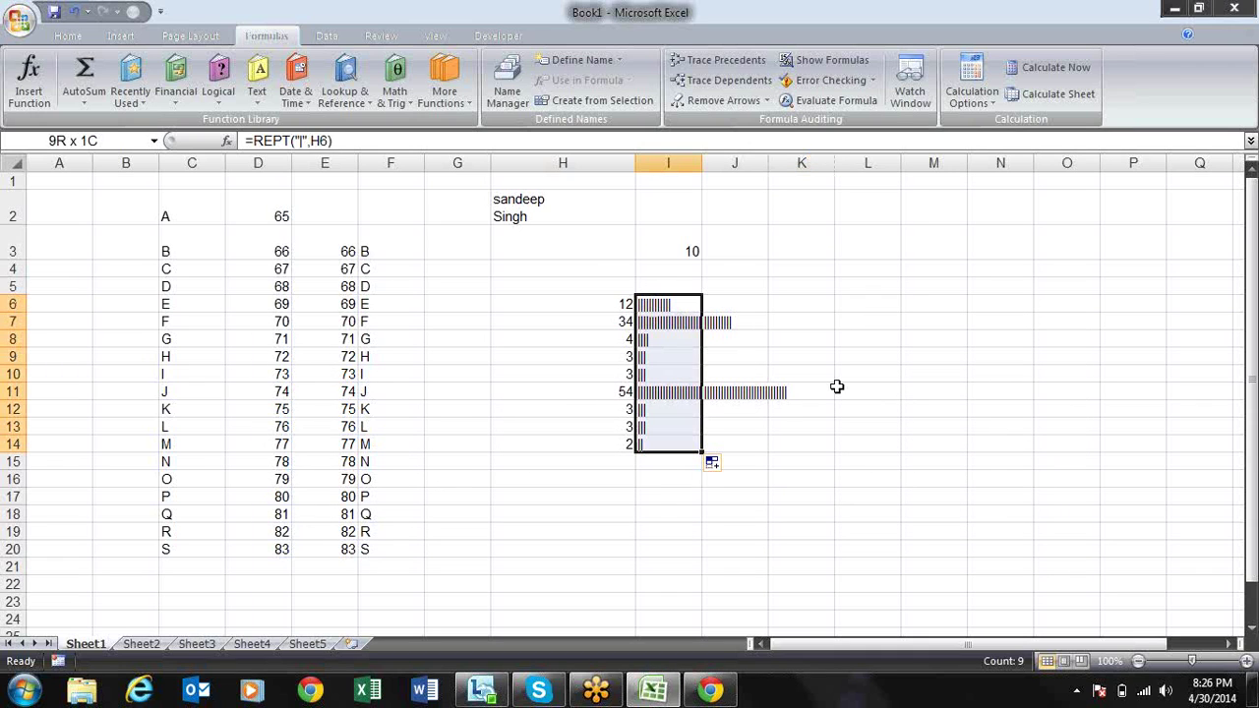
left_click(68, 38)
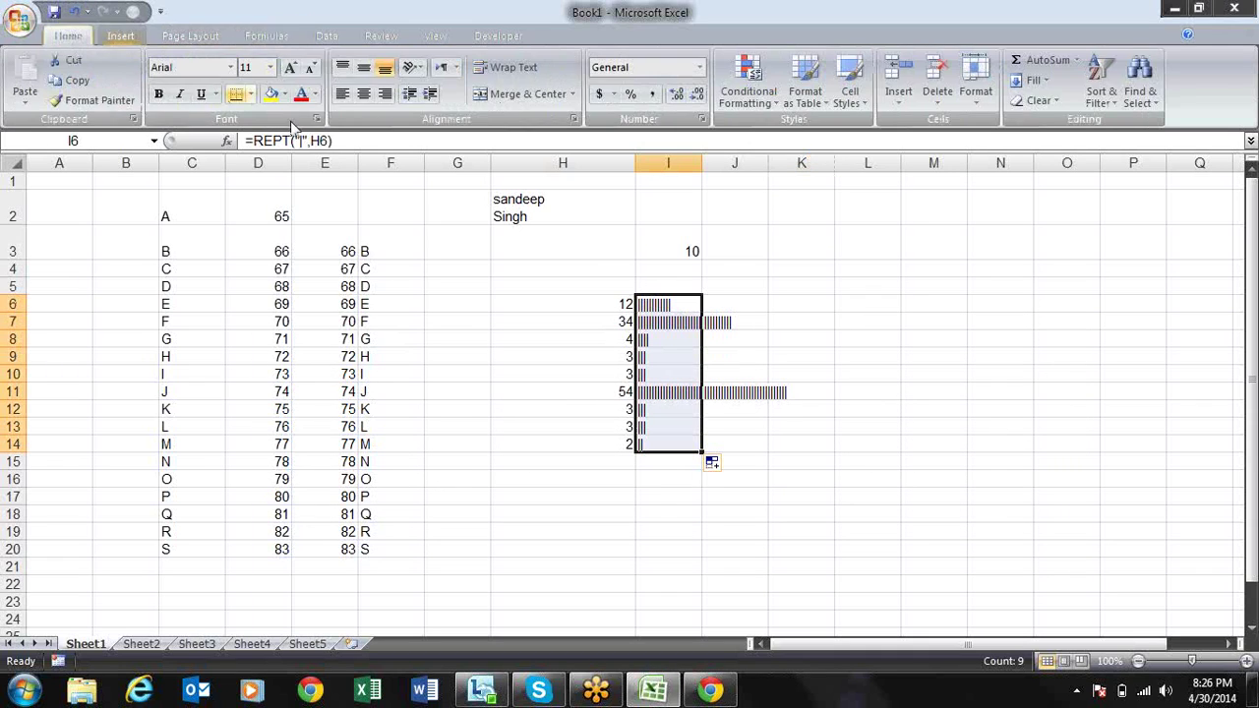
left_click(232, 69)
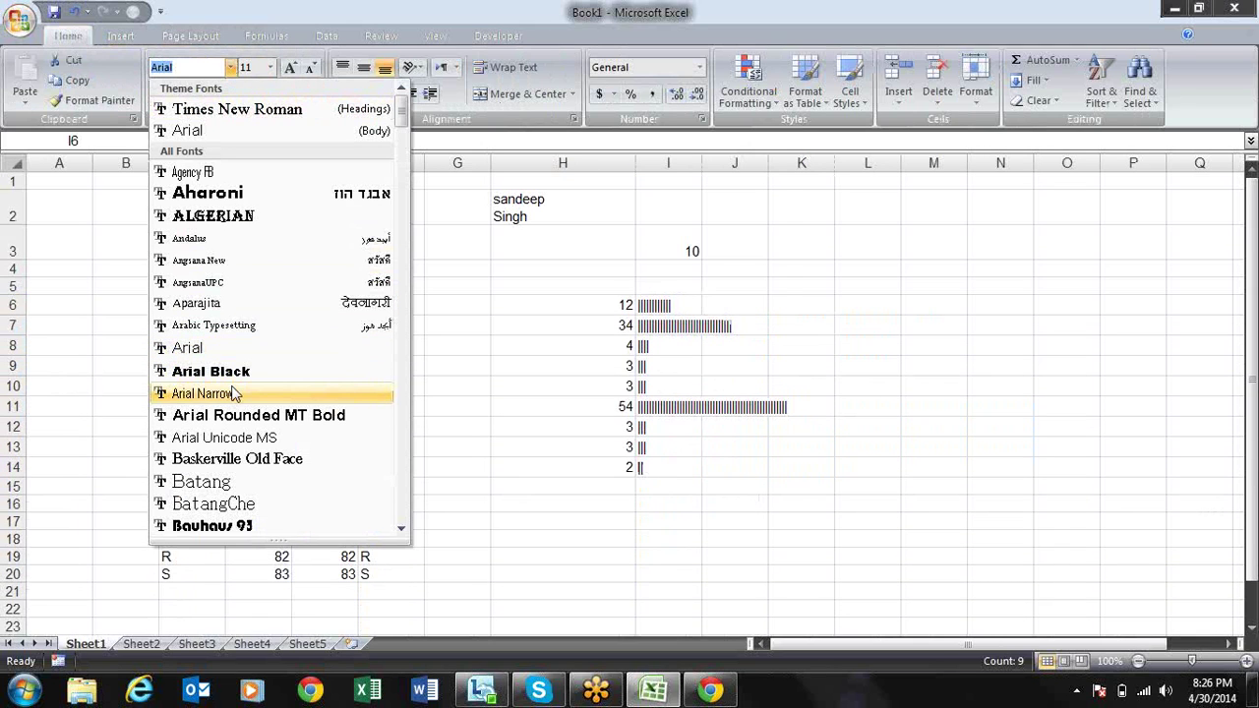
type("Bo")
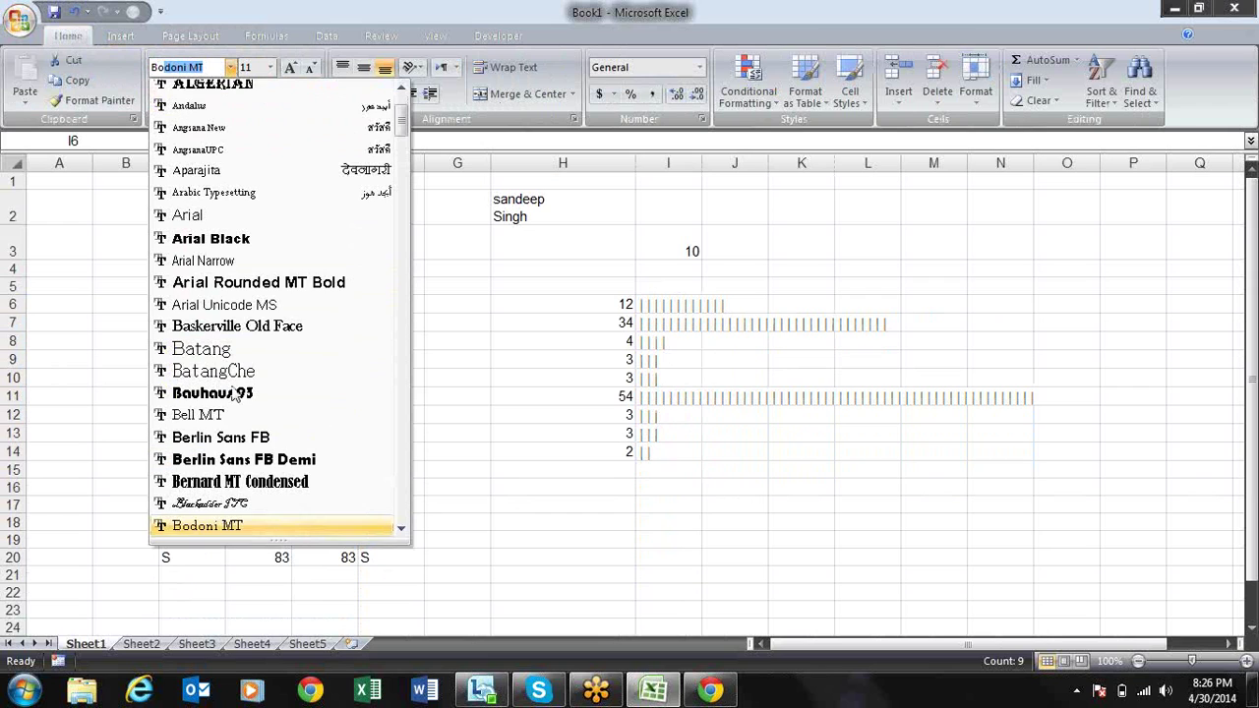
type("k")
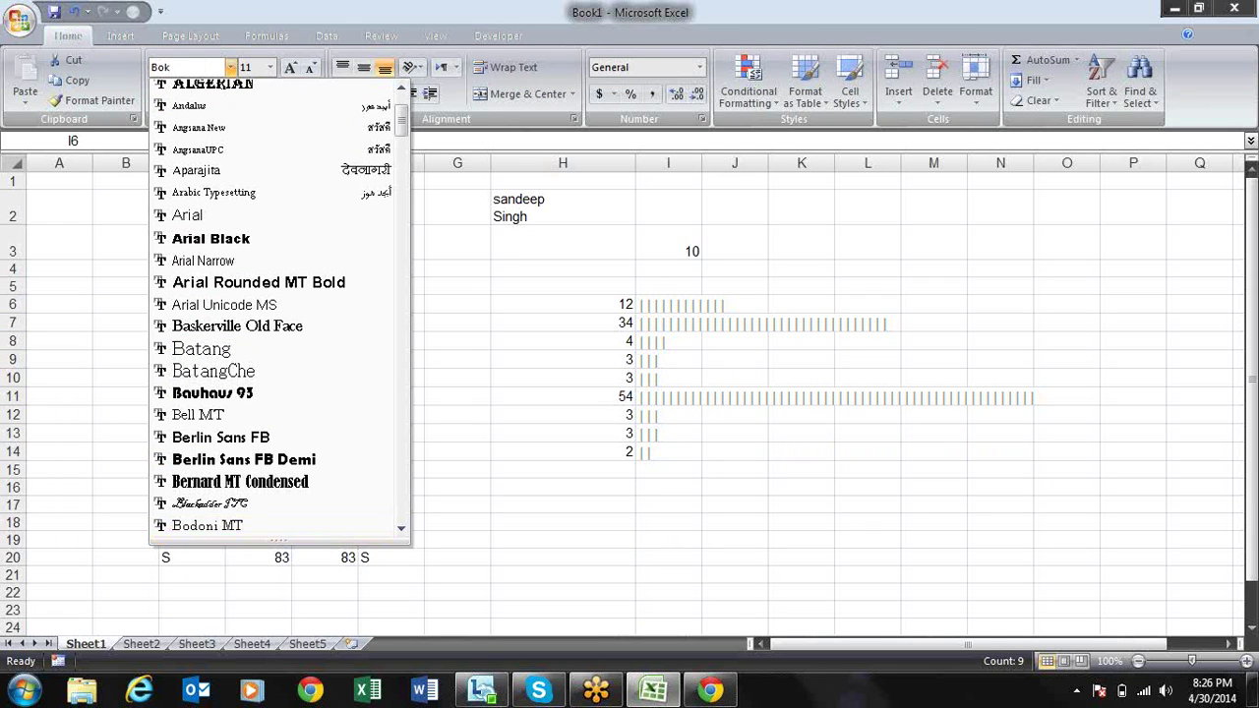
key("BackSpace")
type("ok Antiqua")
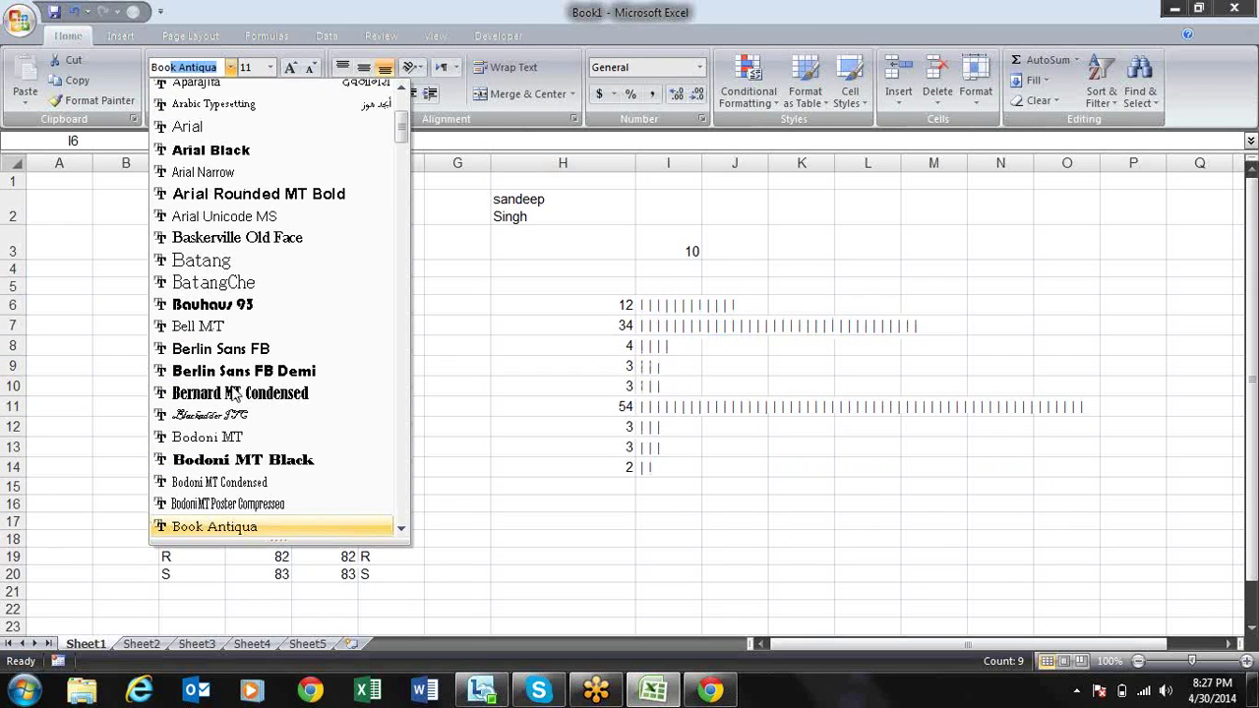
type("k")
type("man Old S")
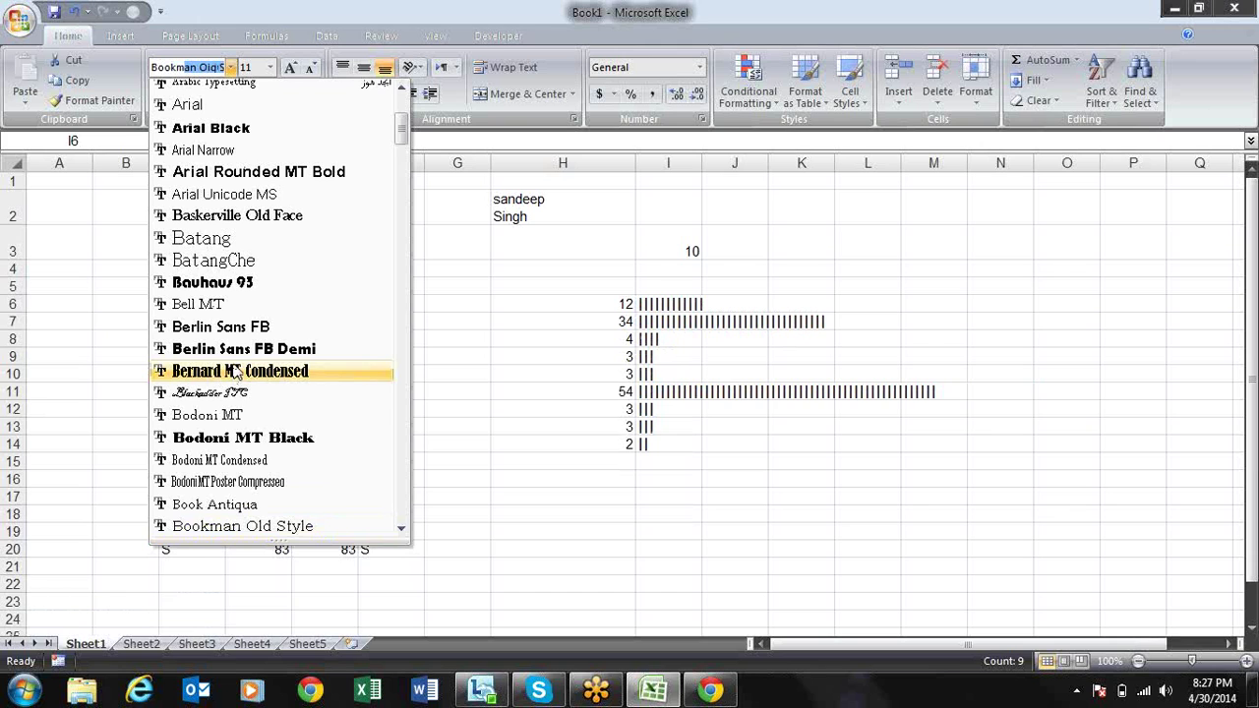
key("Down")
key("Down")
key("Up")
key("Up")
key("Up")
key("Up")
key("Up")
key("Up")
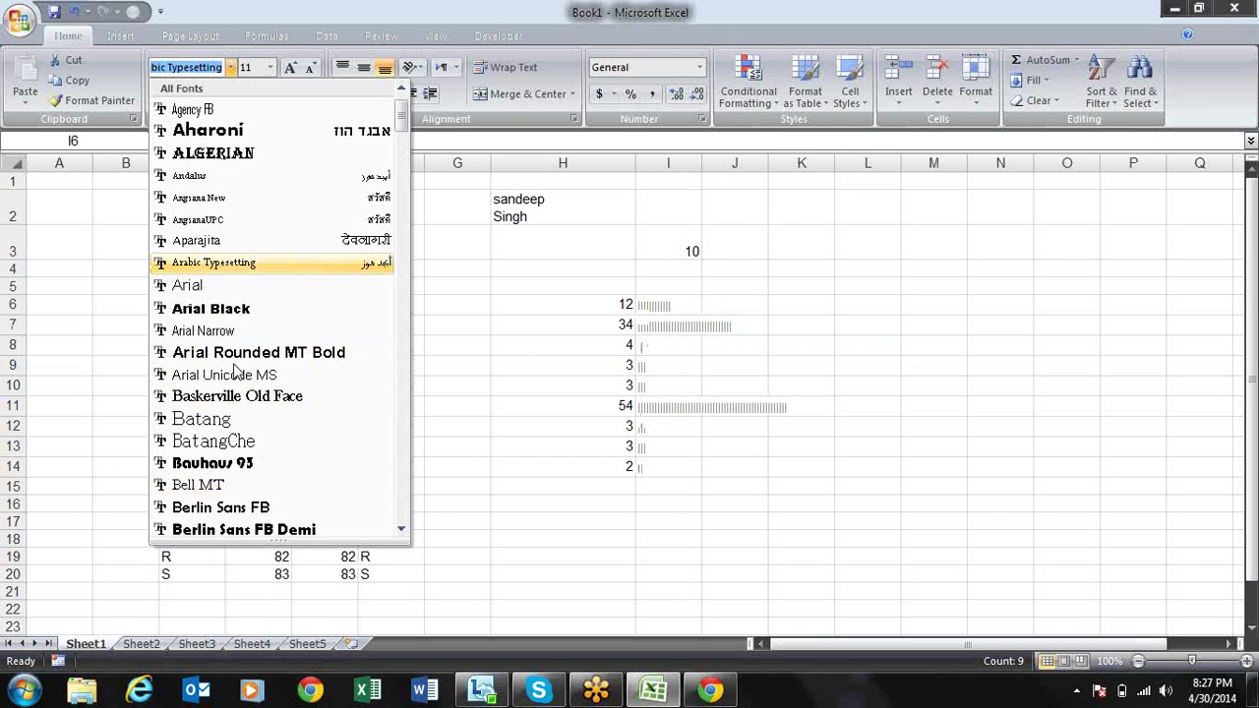
type("br")
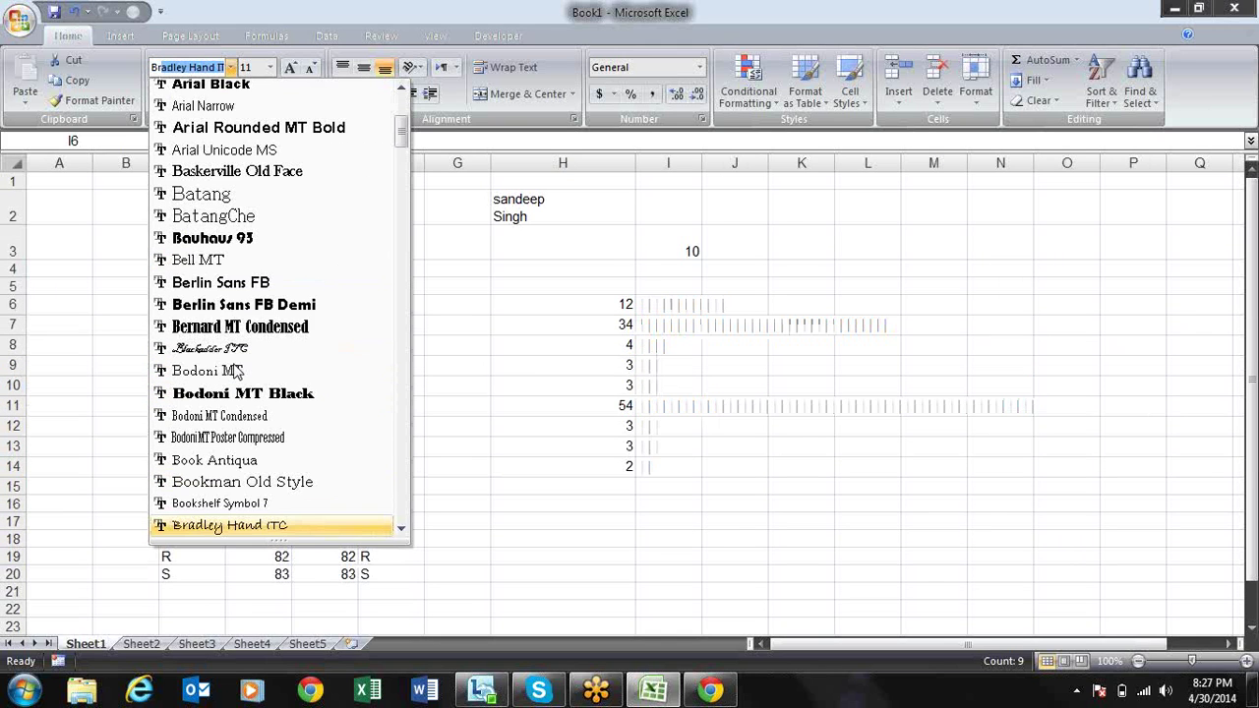
type("itannic Bold")
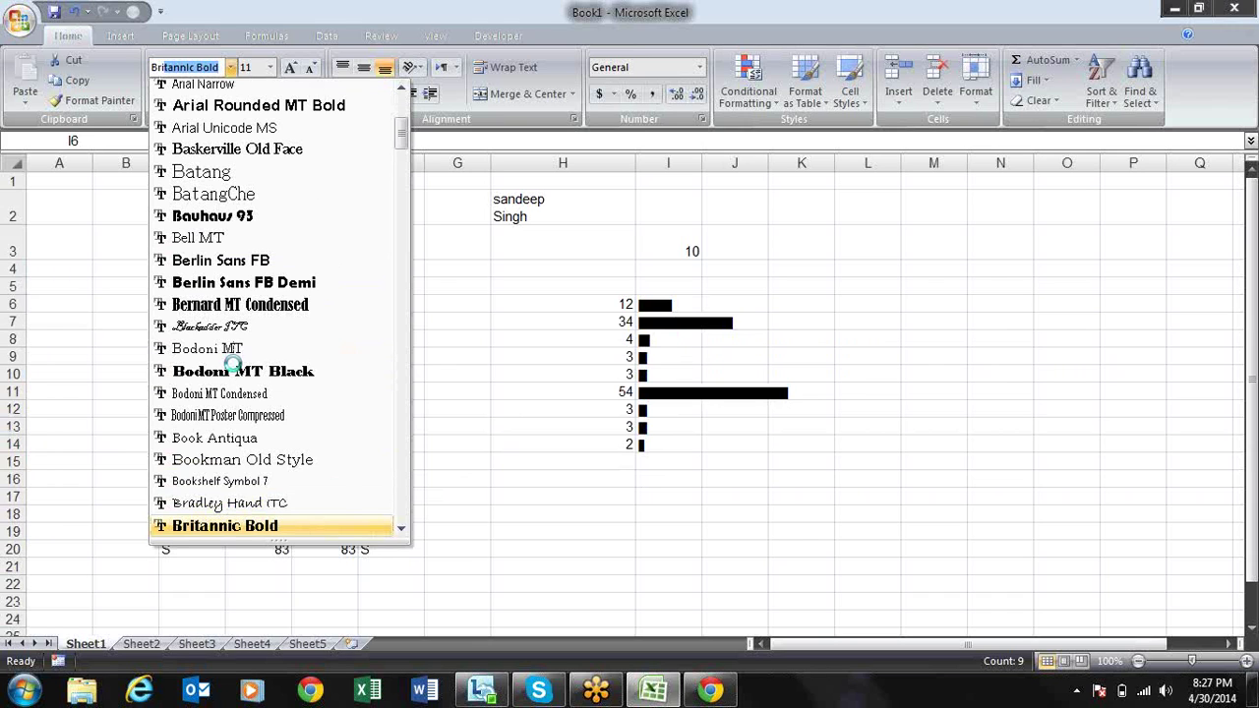
key("Return")
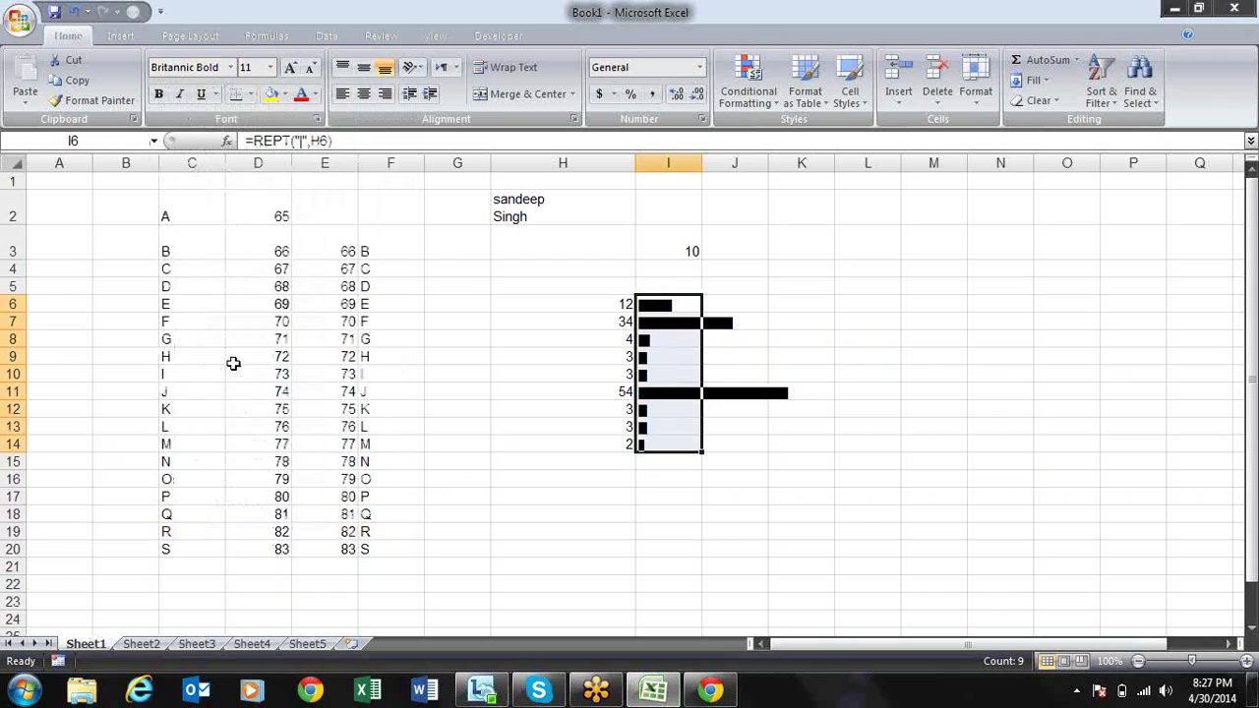
Step: Give the bars an orange font colour, leaving conditional formatting unused
left_click(316, 94)
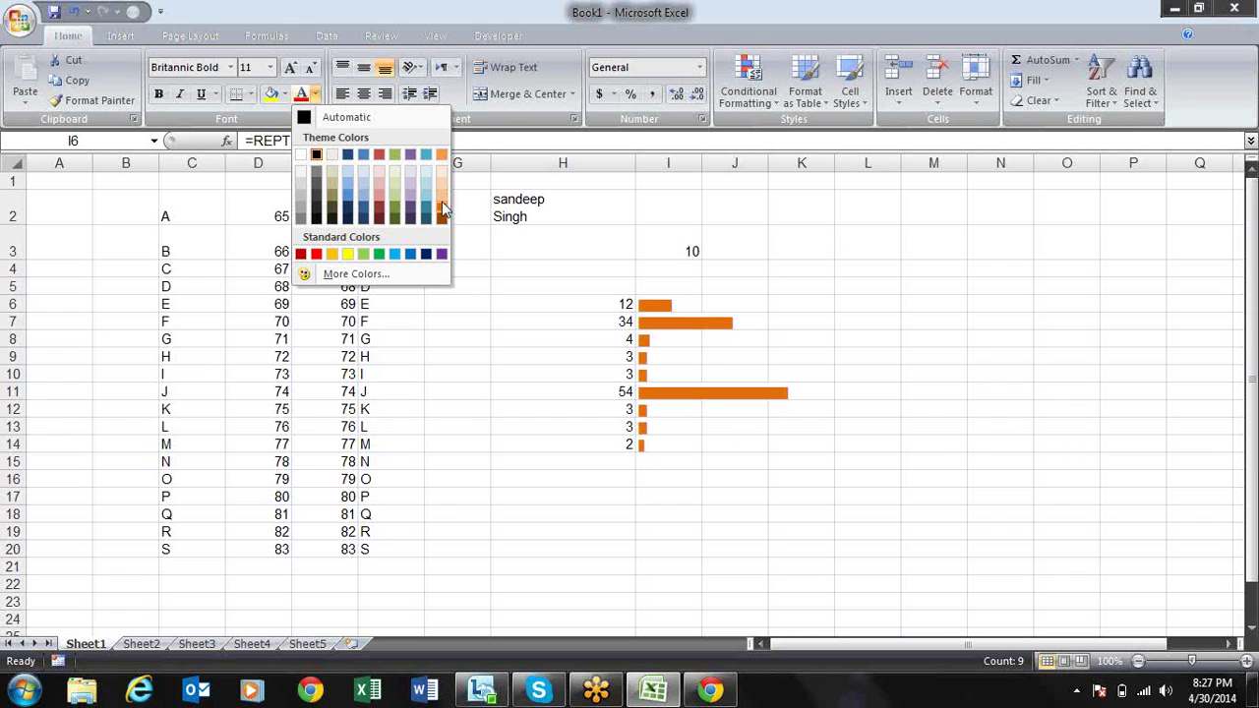
left_click(442, 203)
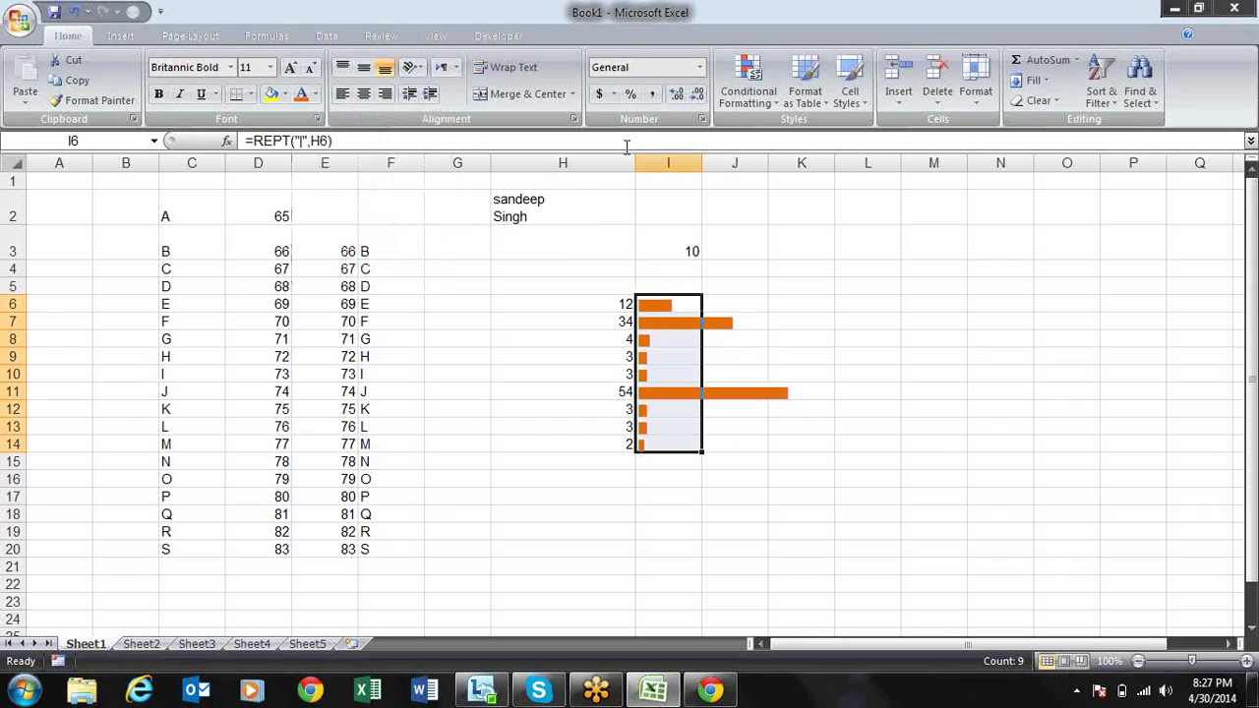
left_click(772, 107)
mouse_move(802, 225)
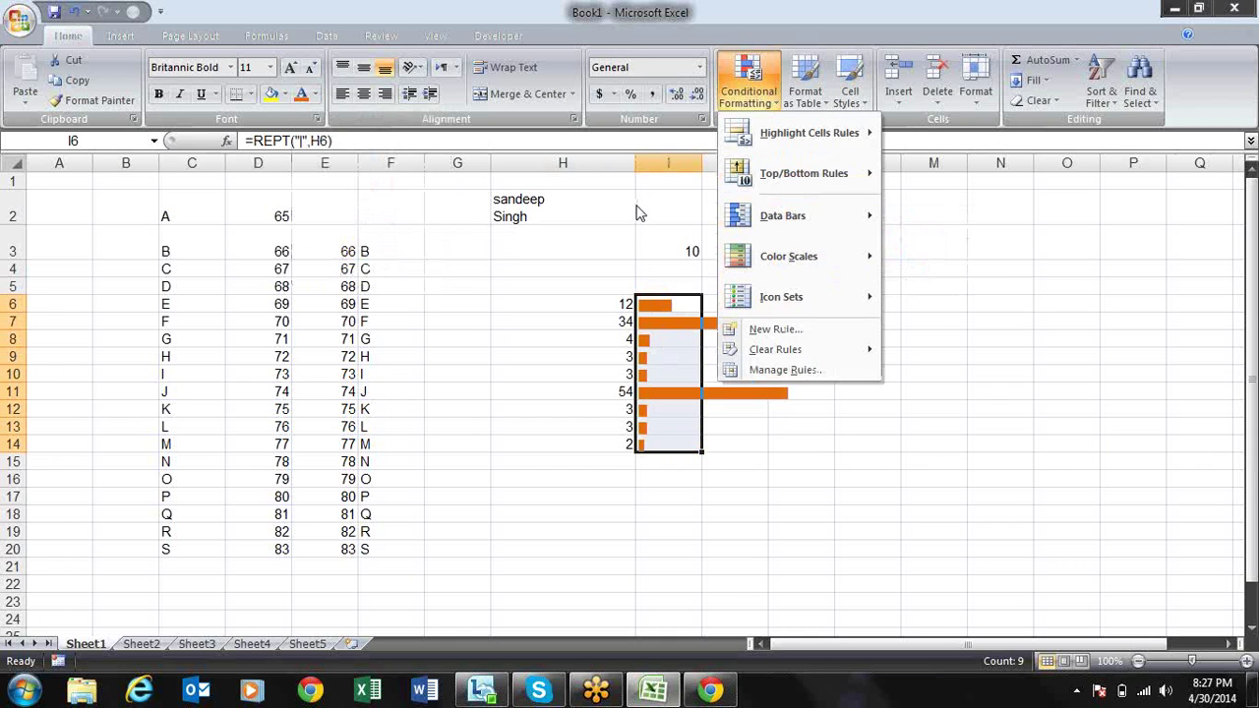
left_click(613, 224)
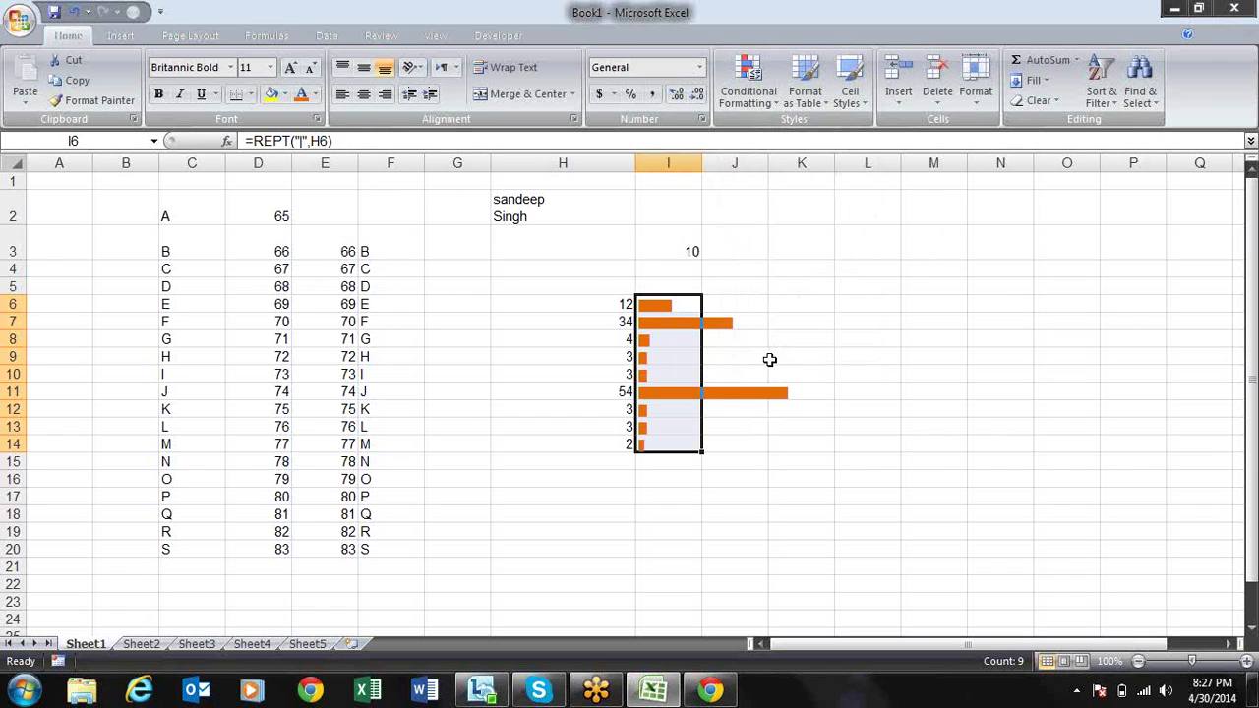
left_click(771, 344)
Step: Inspect the REPT bar formulas in column I
left_click_drag(673, 322, 671, 307)
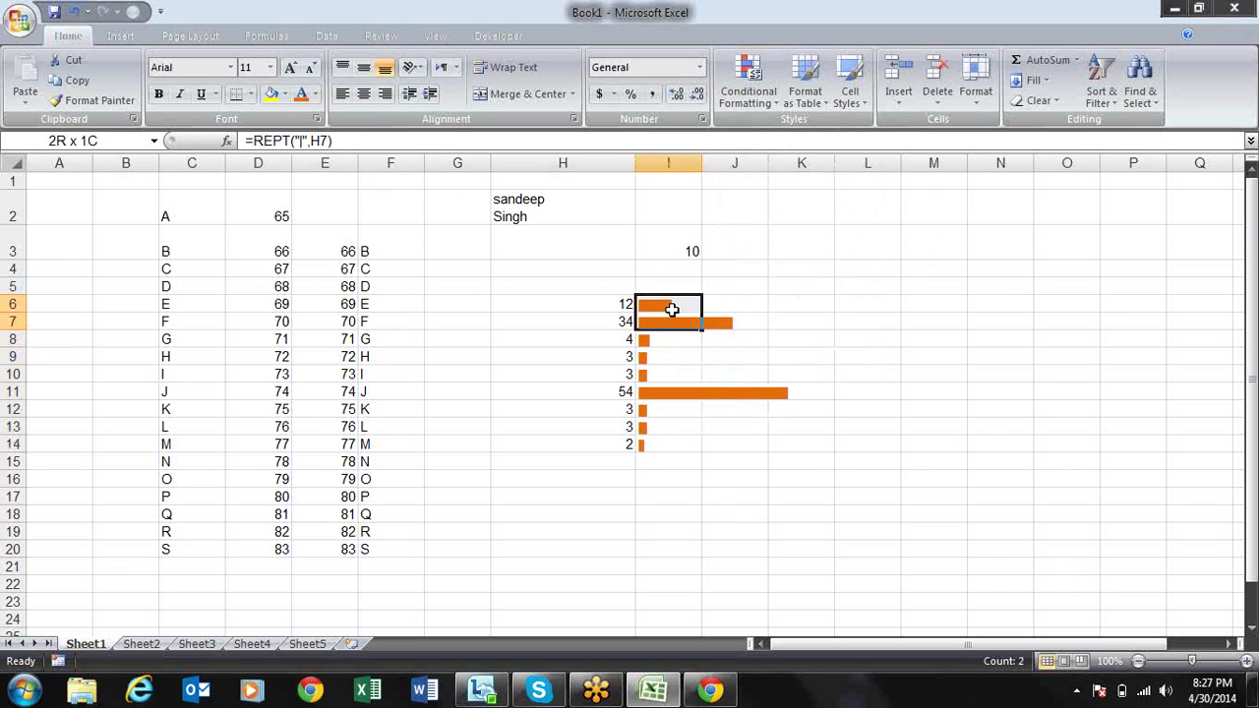
left_click(671, 343)
key("Down")
key("Down")
key("Down")
key("Down")
key("Down")
key("Down")
key("Up")
key("Up")
key("Up")
key("Up")
key("Up")
key("Up")
key("Up")
key("Up")
key("Up")
key("Down")
key("Down")
key("Down")
key("Down")
key("Down")
key("Down")
key("Down")
key("Down")
key("Down")
key("Up")
key("Up")
key("Up")
key("Up")
key("Up")
key("Up")
key("Up")
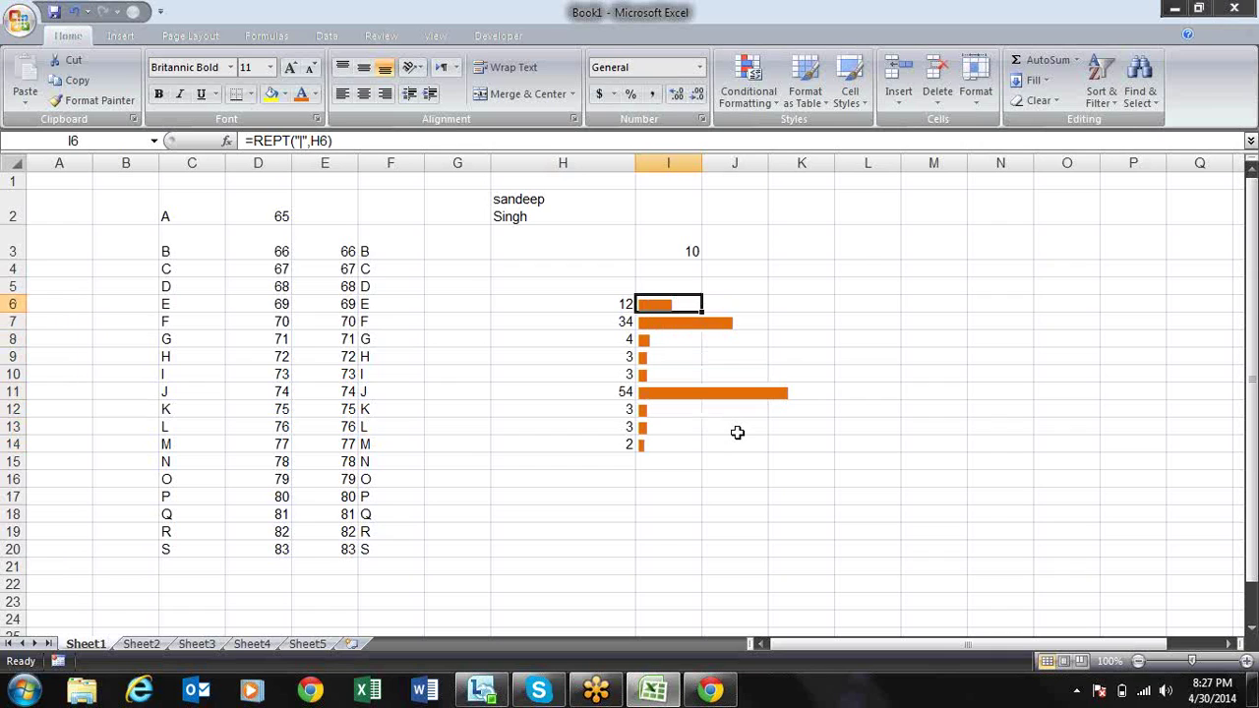
Step: Change H6, H7 and H8 to 10, 20 and 30, then select the bars I6:I14
key("Left")
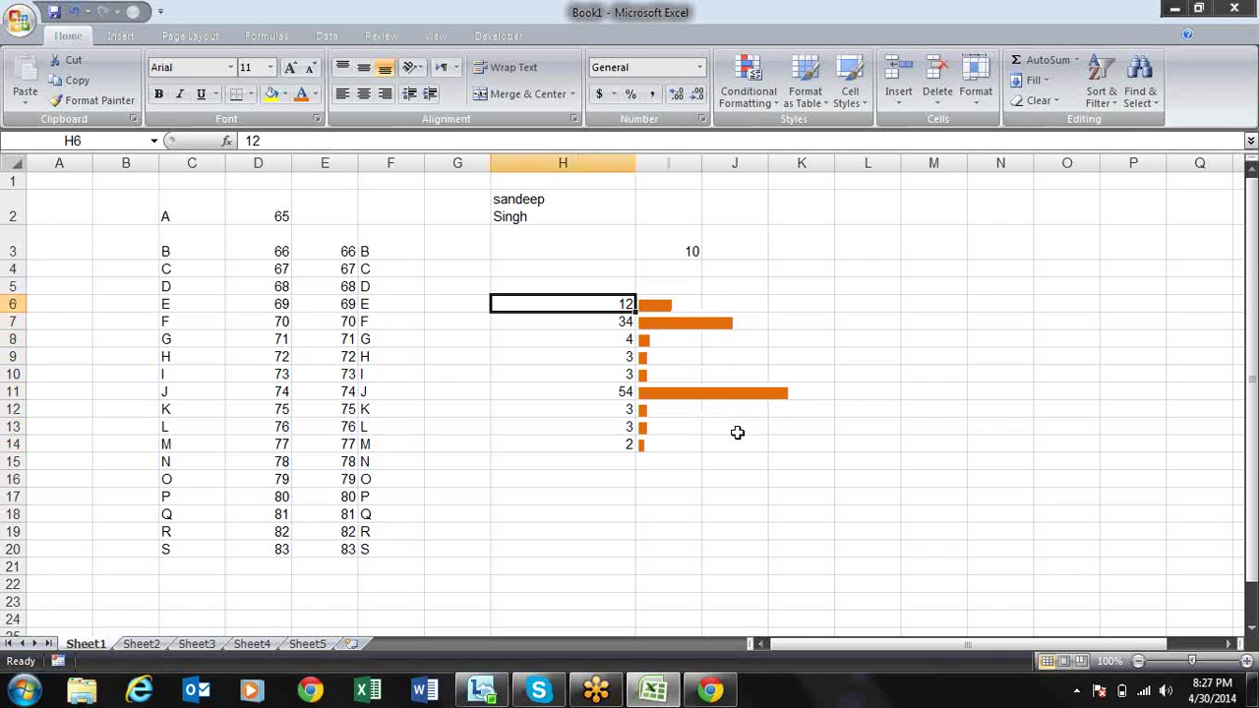
type("10")
key("Return")
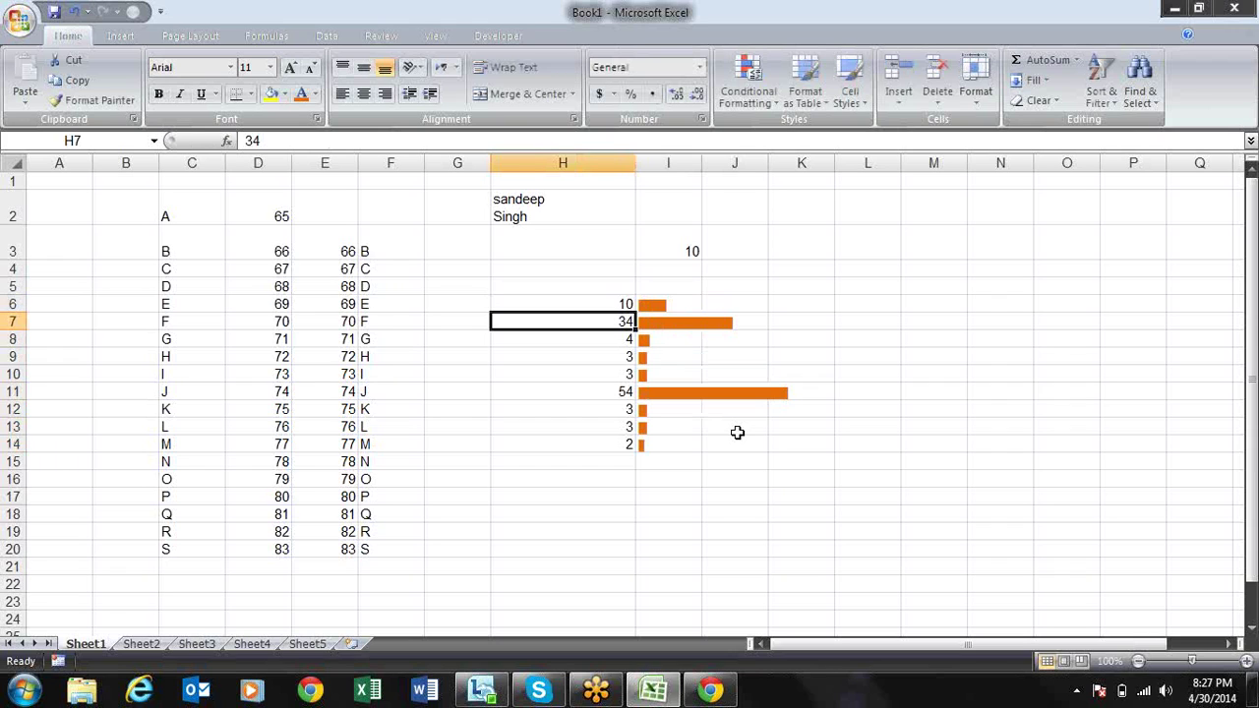
type("20")
key("Return")
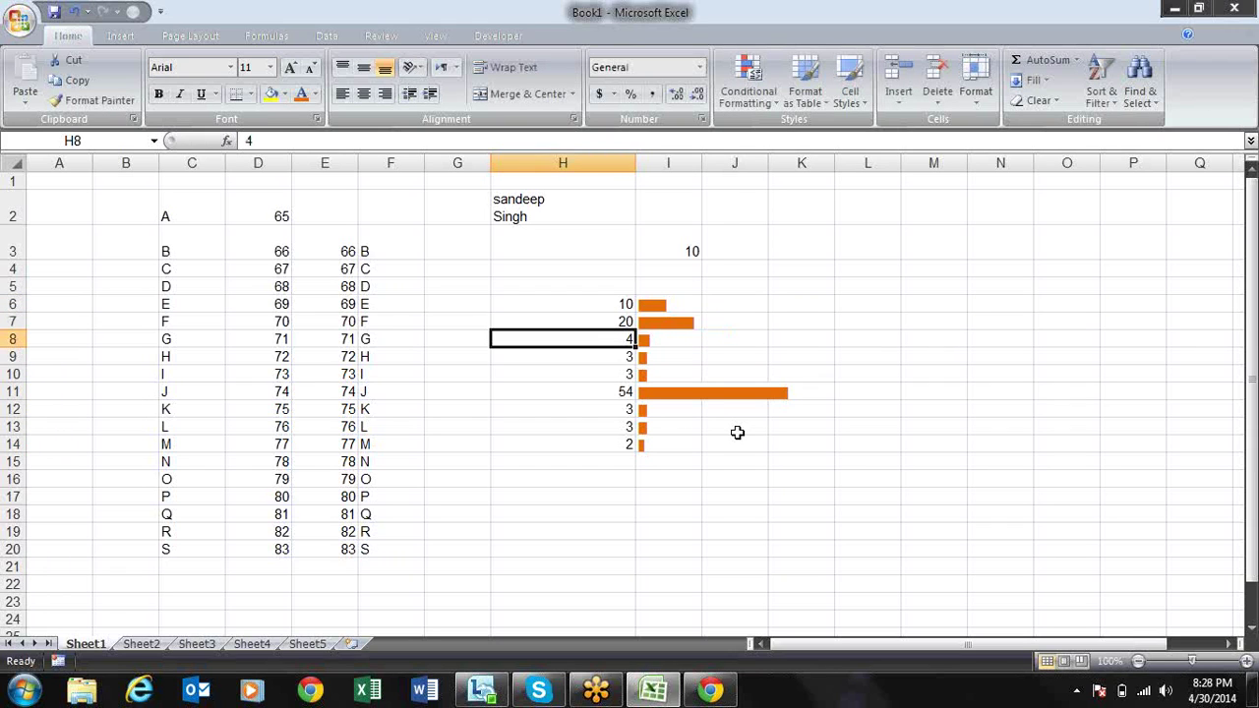
type("30")
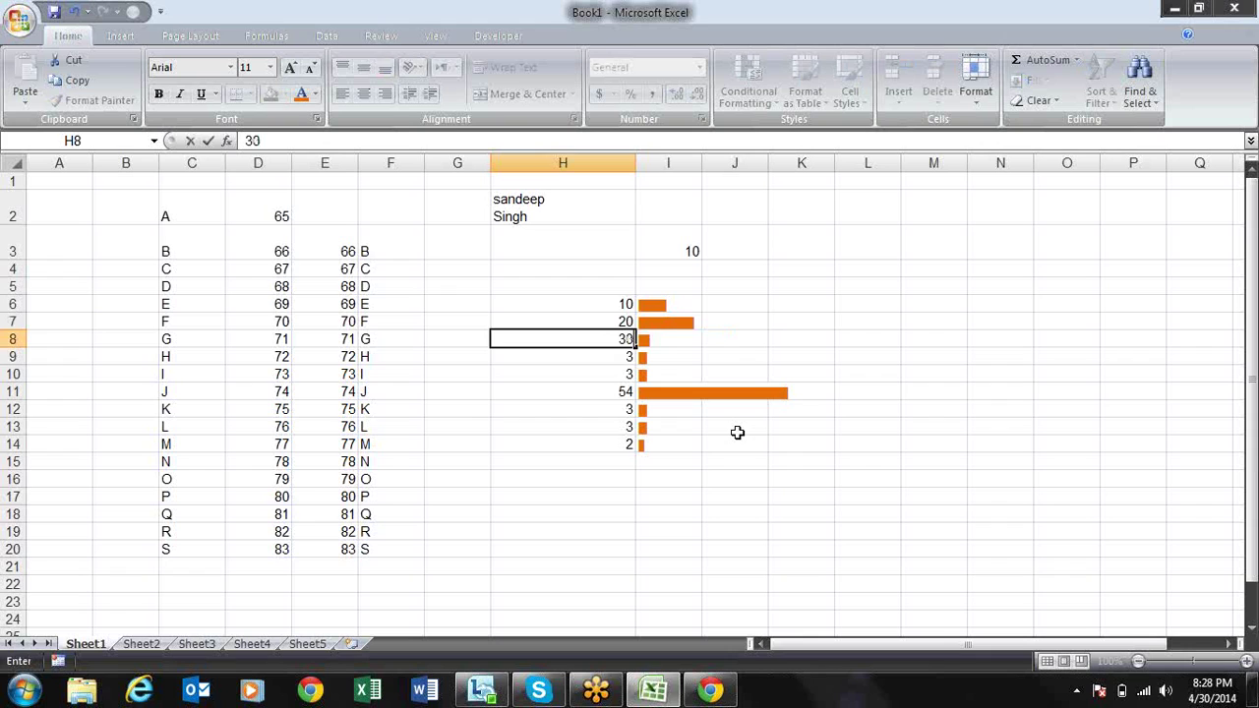
key("Return")
key("Up")
key("Up")
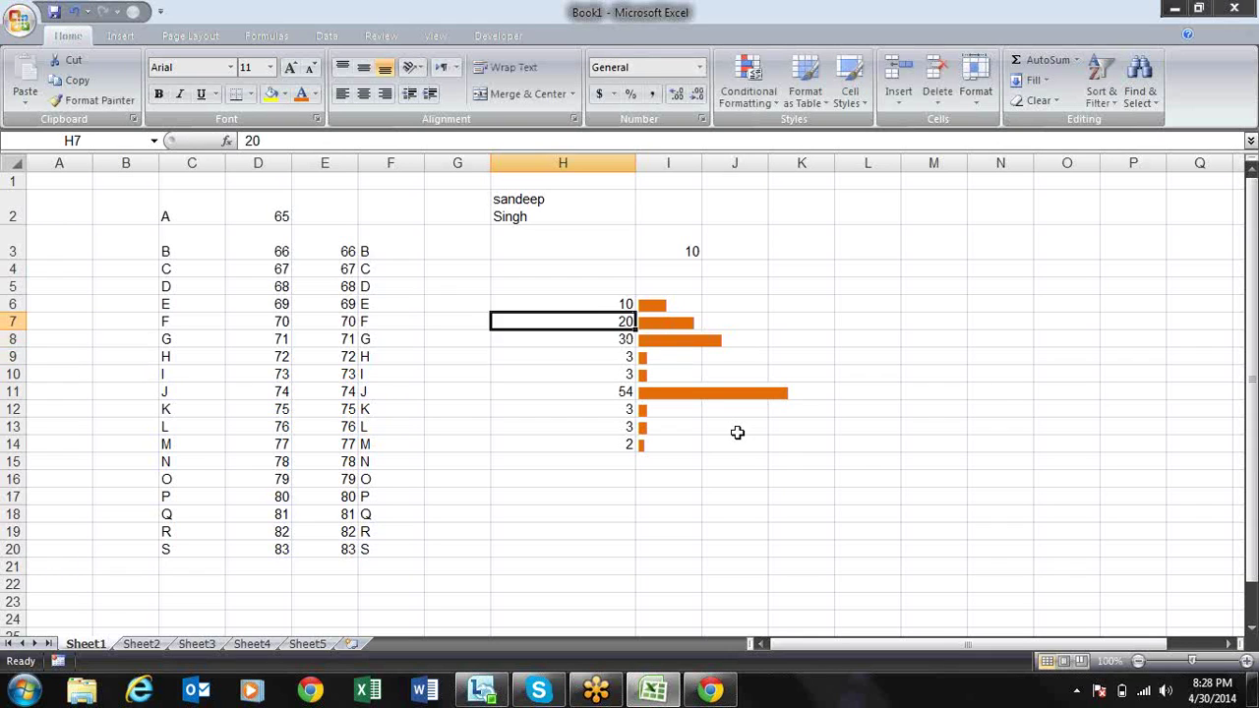
key("Up")
key("Right")
key("ctrl+shift+Down")
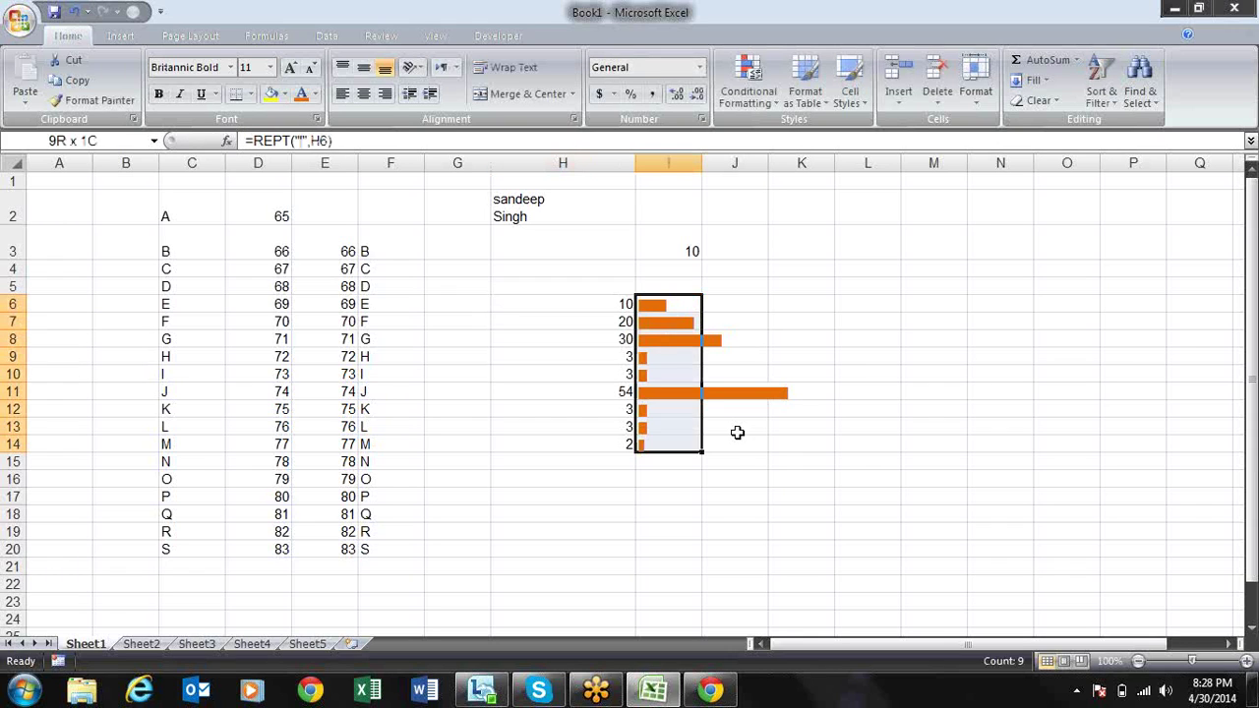
Step: Clear the bars from I6:I14 and paste a copy of the H6:H14 numbers there
key("Delete")
key("Left")
key("ctrl+shift+Down")
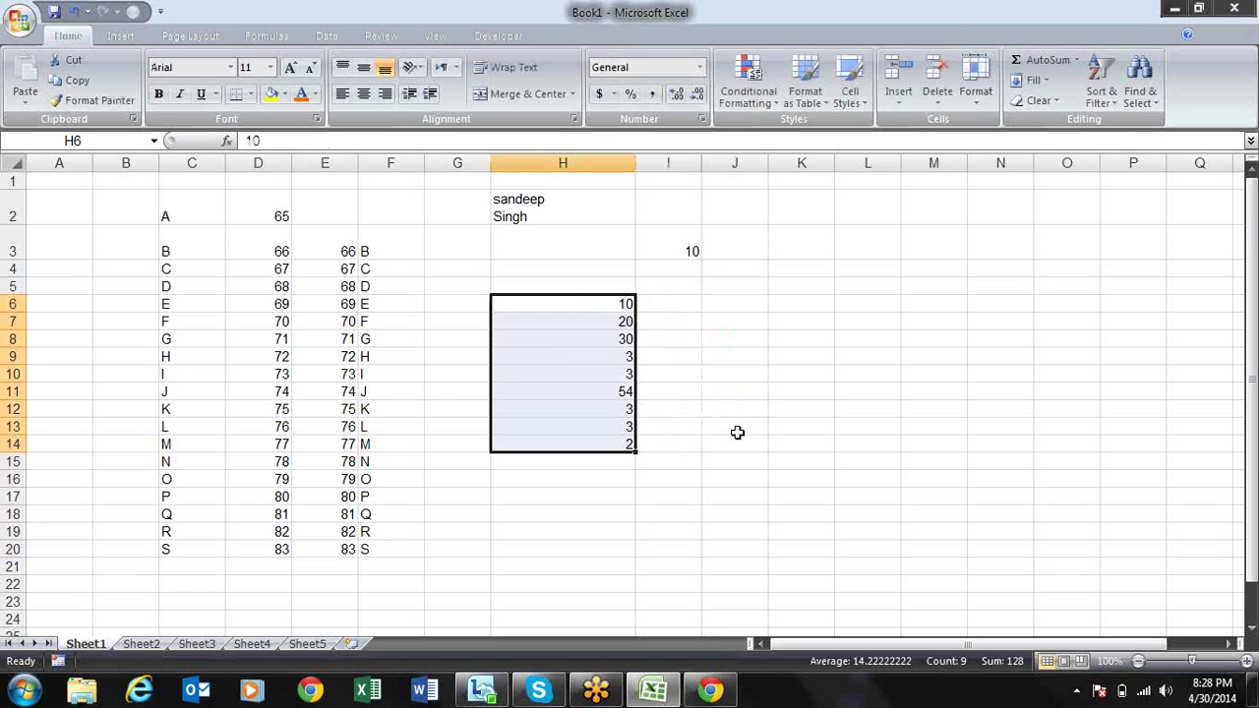
key("ctrl+c")
key("ctrl+Right")
key("ctrl+Left")
key("Left")
key("Left")
key("Left")
key("Left")
key("Right")
key("Right")
key("Right")
Step: Widen column J and start a formula in J6
key("Right")
key("Right")
key("Right")
key("Right")
key("Left")
key("ctrl+v")
key("Escape")
key("Right")
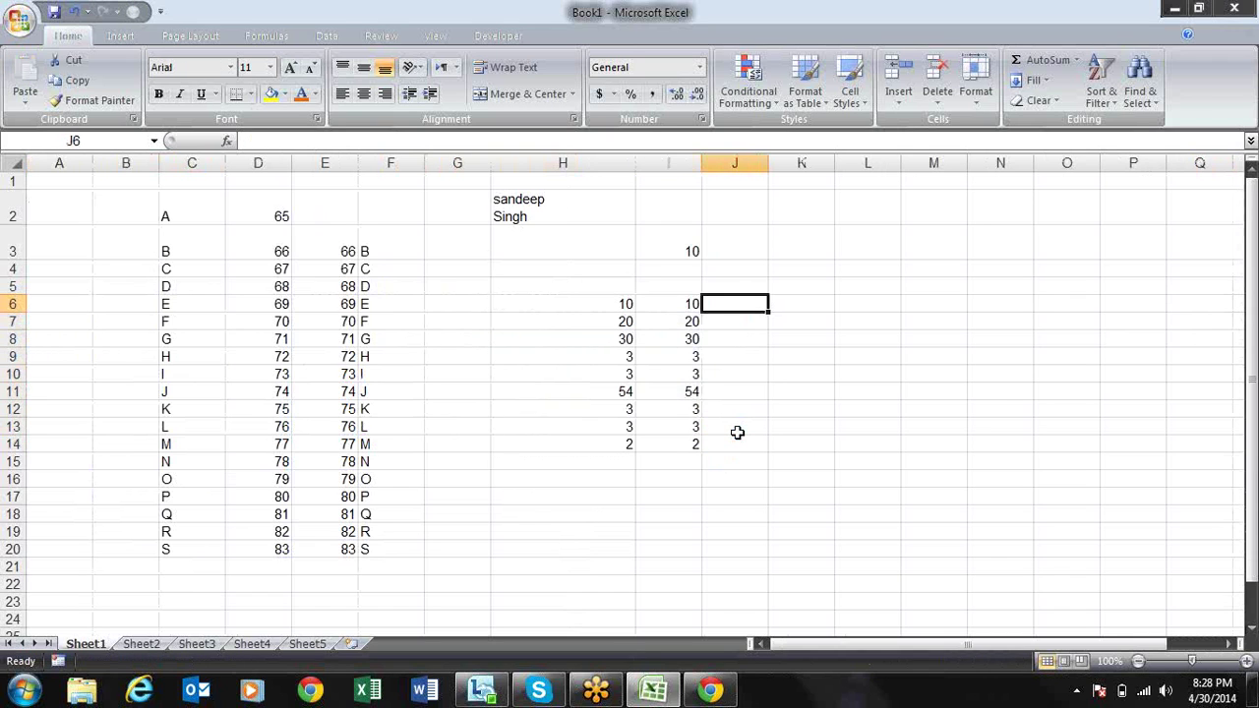
left_click_drag(768, 162, 871, 162)
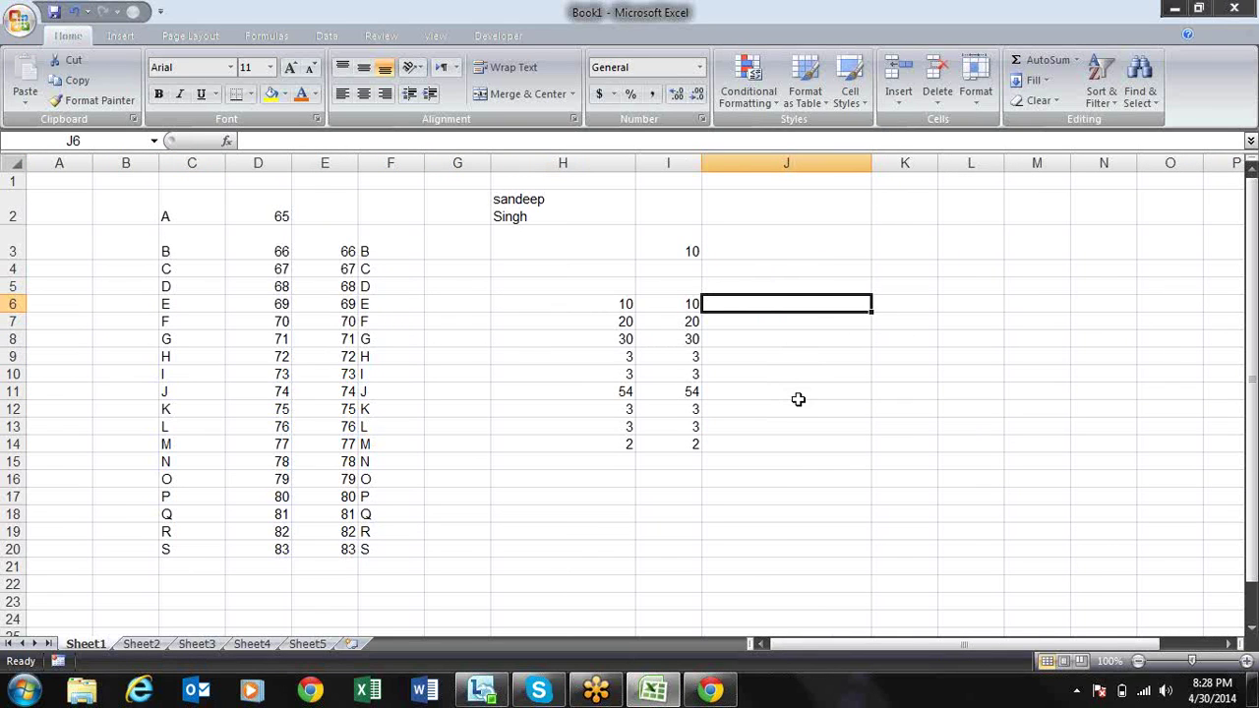
type("=")
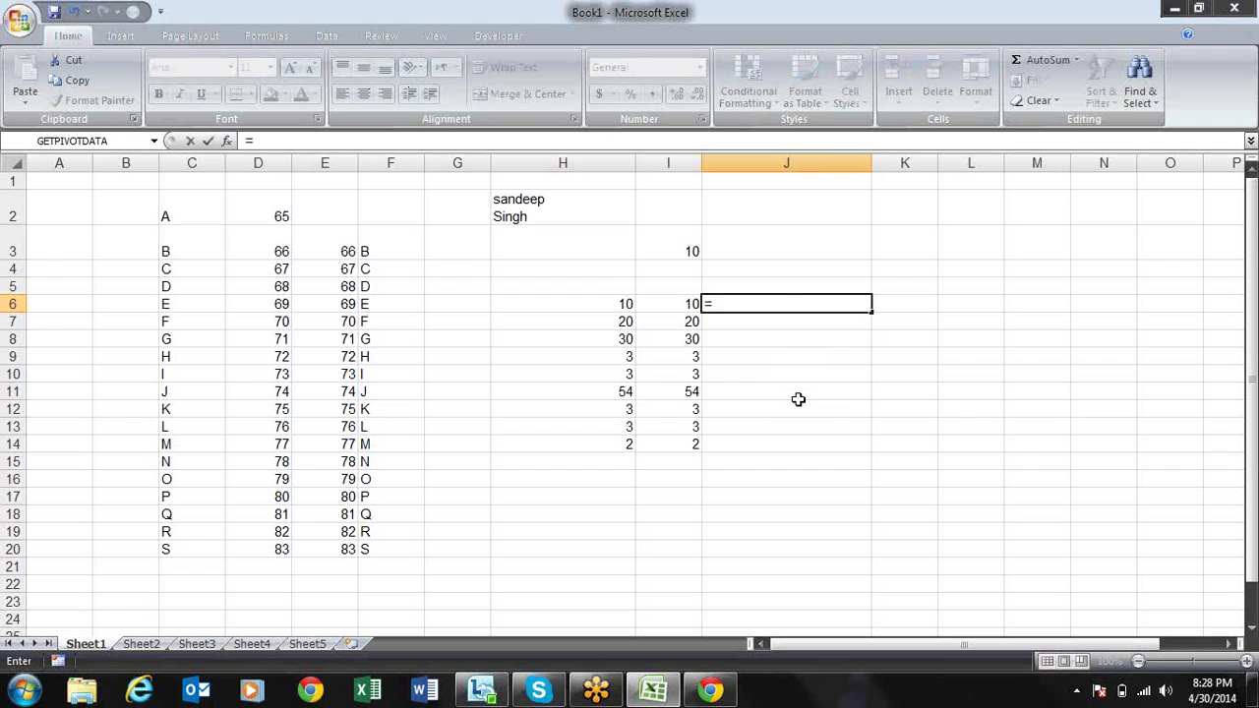
Step: Build the first part of J6's formula: =REPT("|",H6)&CHAR(10)
type("re")
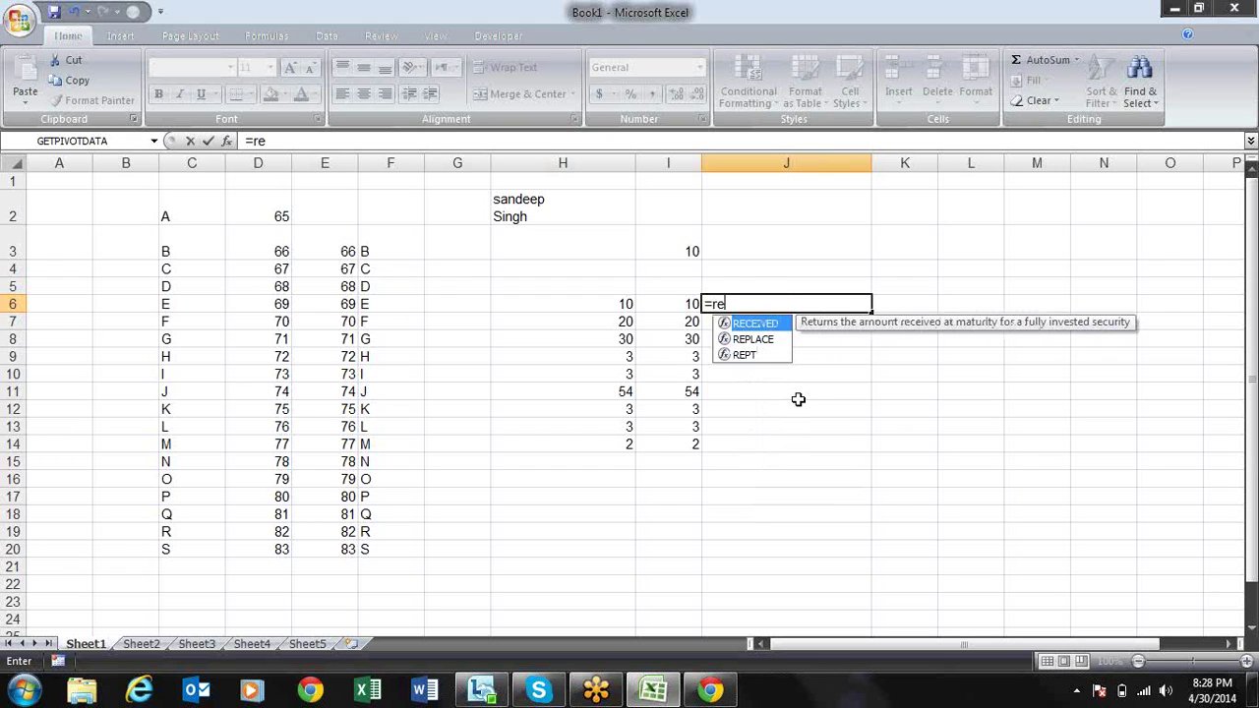
key("Down")
key("Down")
key("Tab")
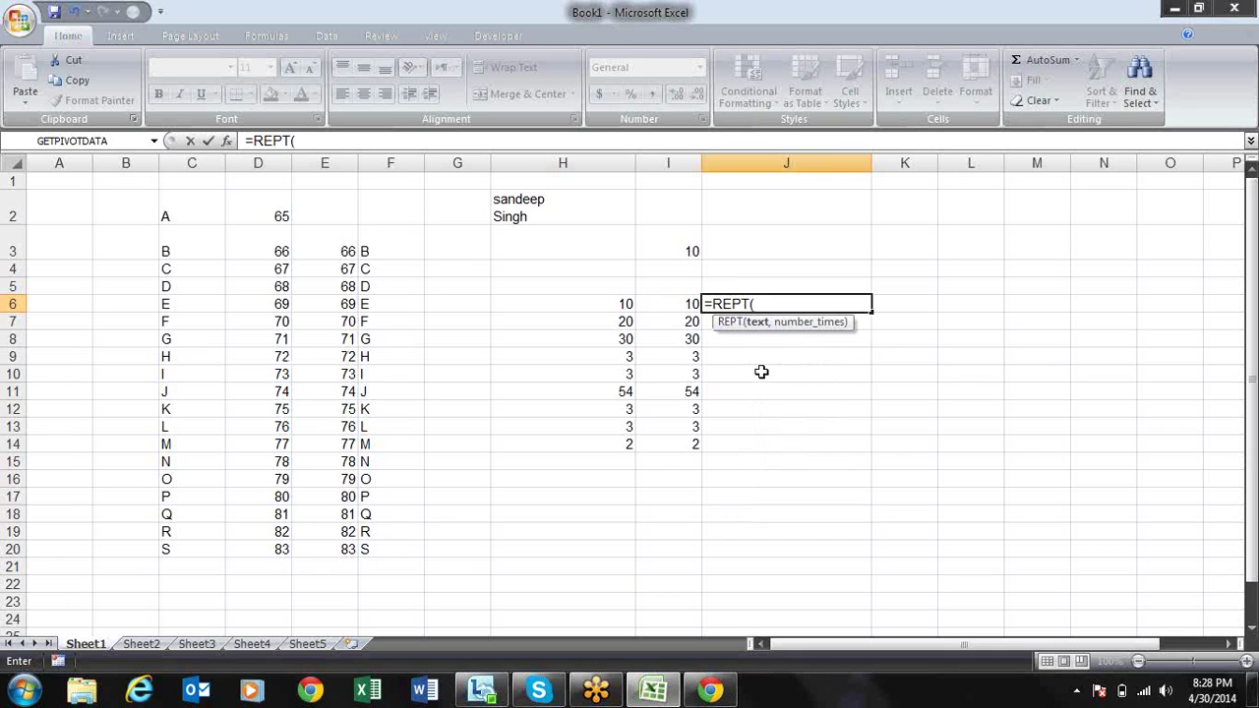
type("\"")
type("|\"")
type(",")
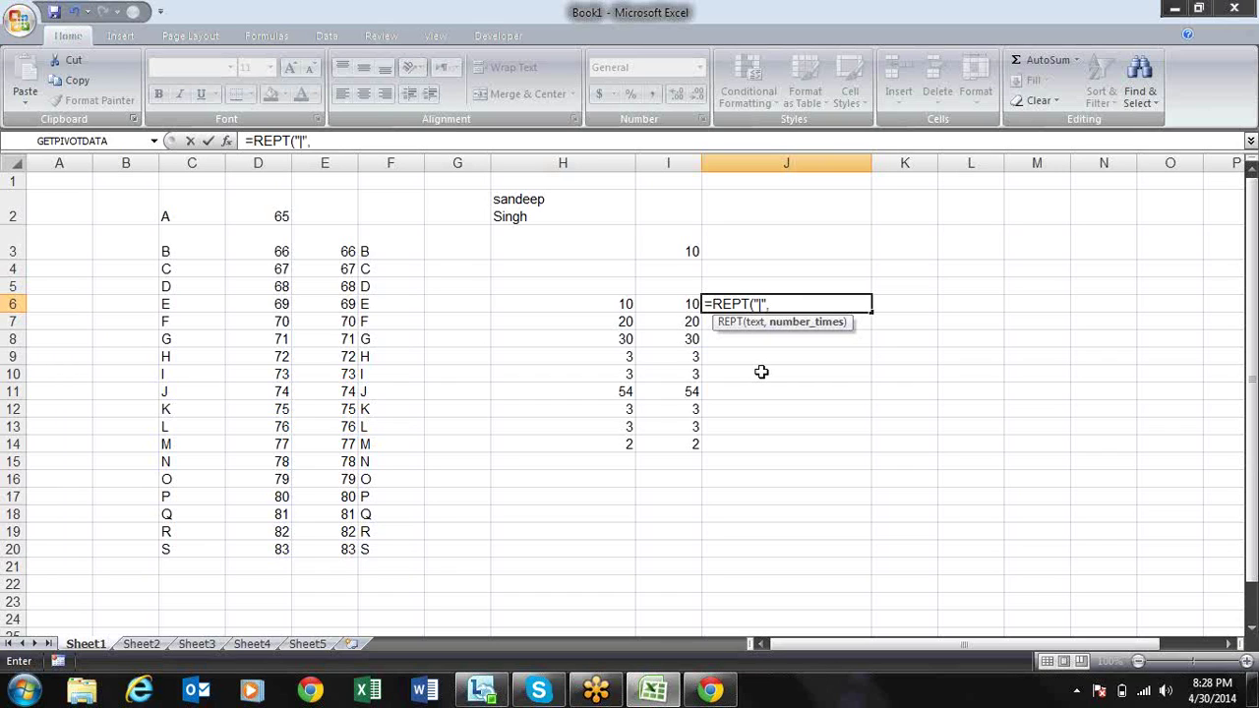
left_click(622, 302)
type(")")
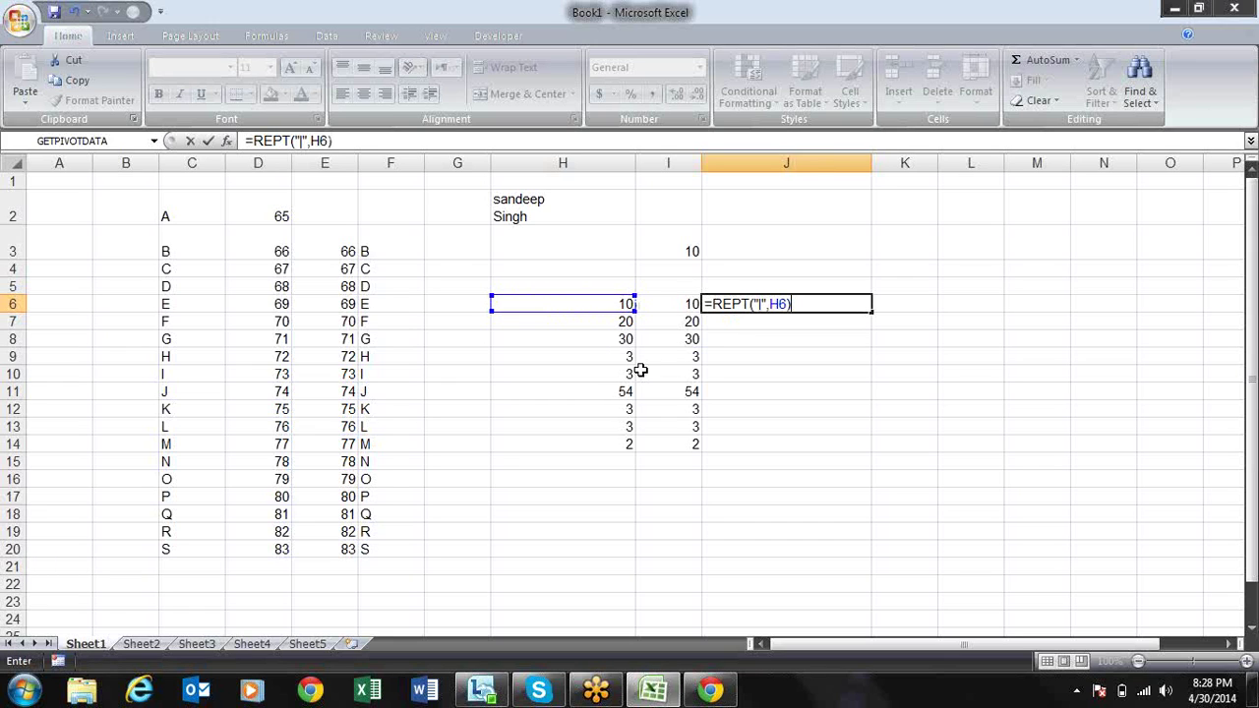
type("&")
type("cod")
key("Tab")
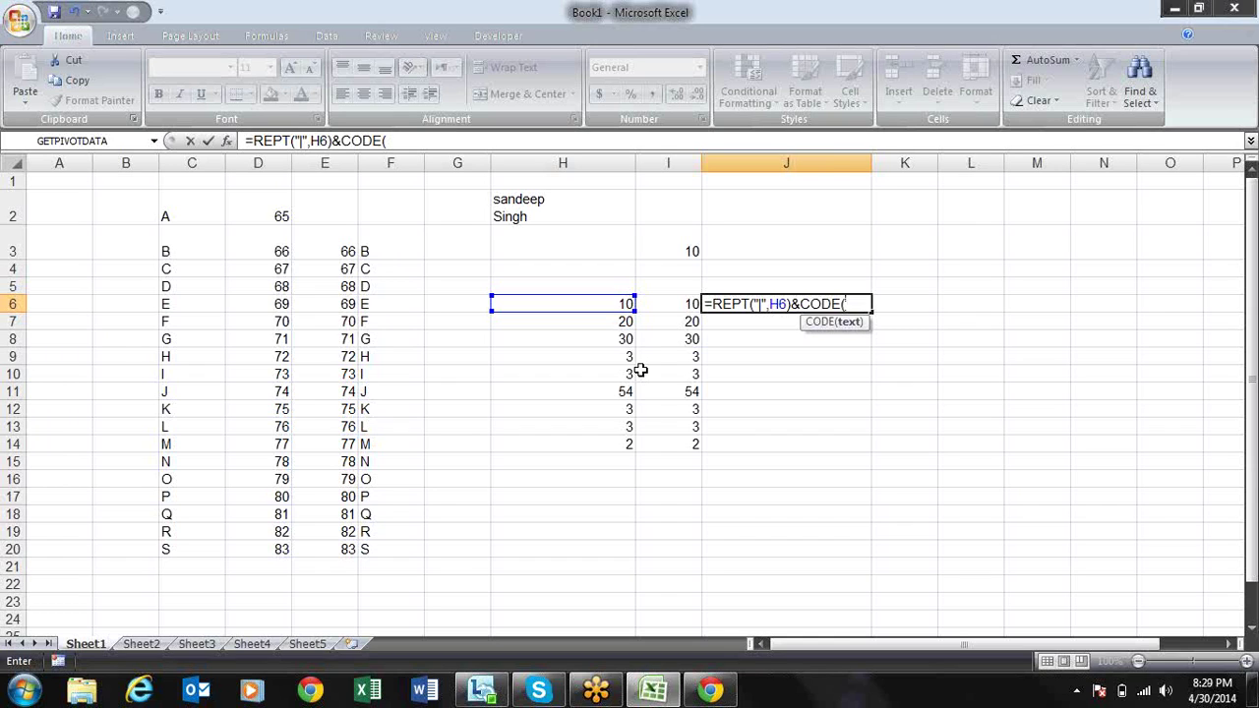
type("10")
key("BackSpace")
key("BackSpace")
key("BackSpace")
key("BackSpace")
key("BackSpace")
key("BackSpace")
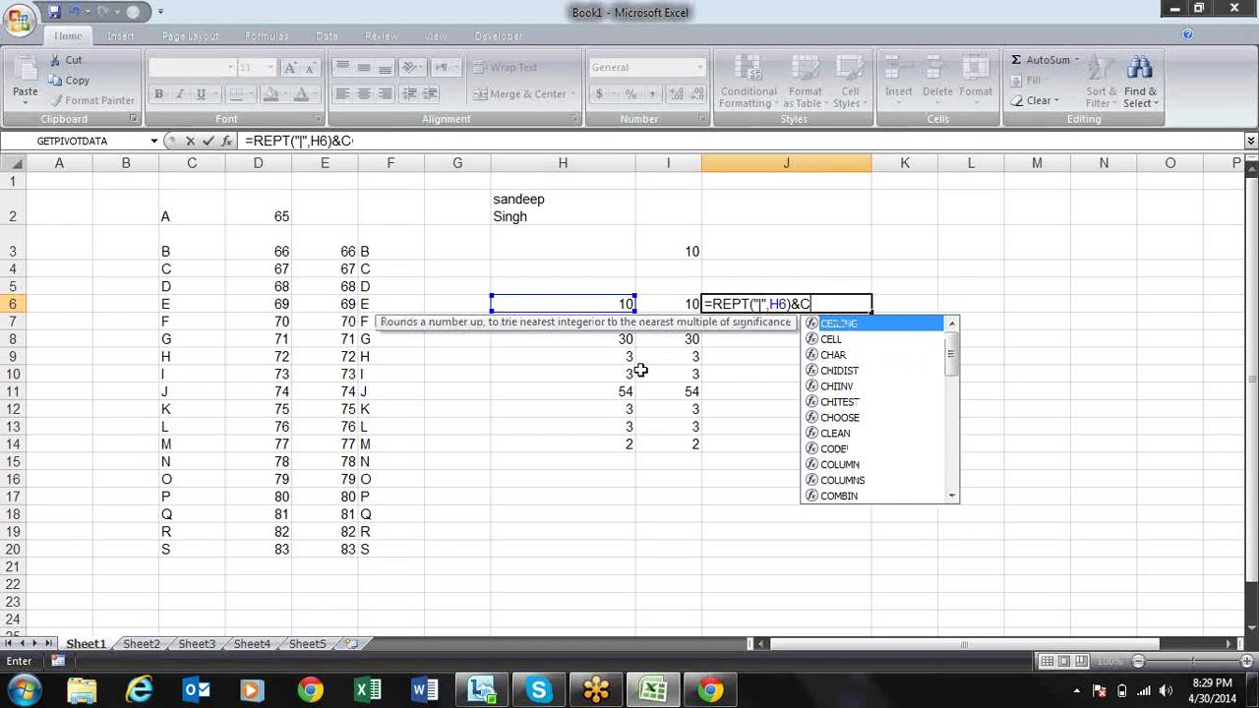
type("H")
key("Tab")
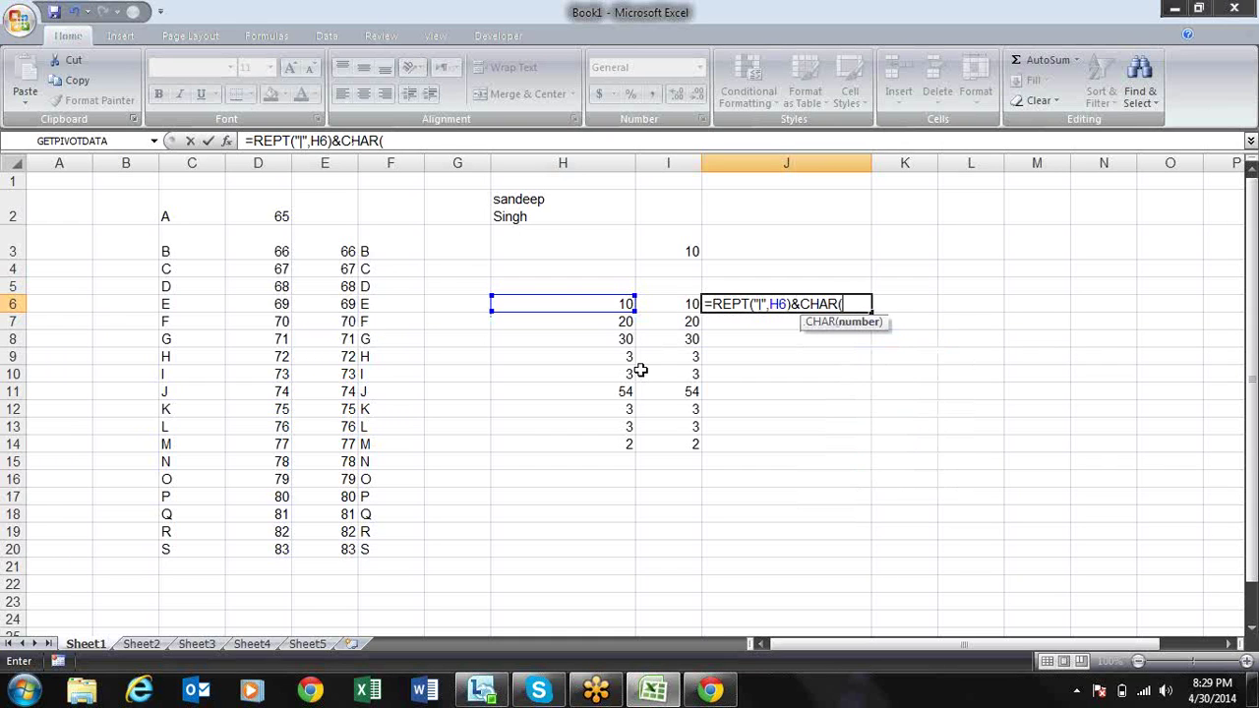
type("10")
Step: Append &REPT("|",I6) and commit the J6 formula
type("&")
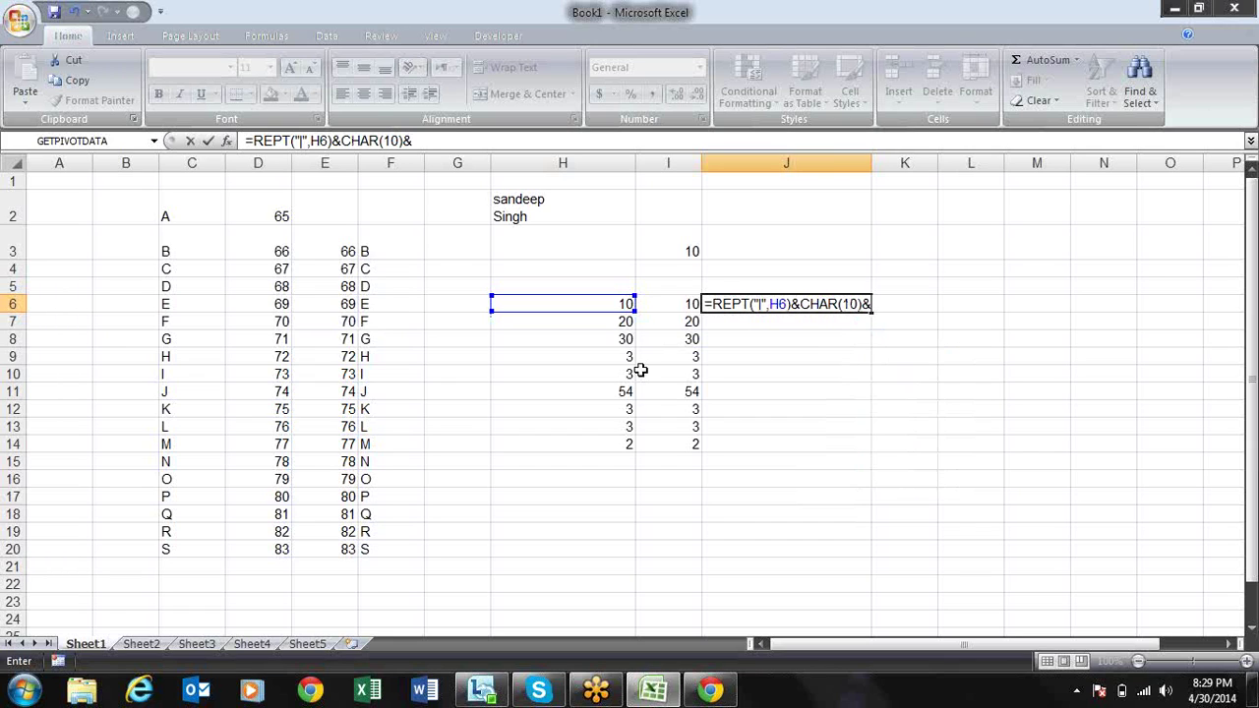
type("rep")
key("Down")
key("Tab")
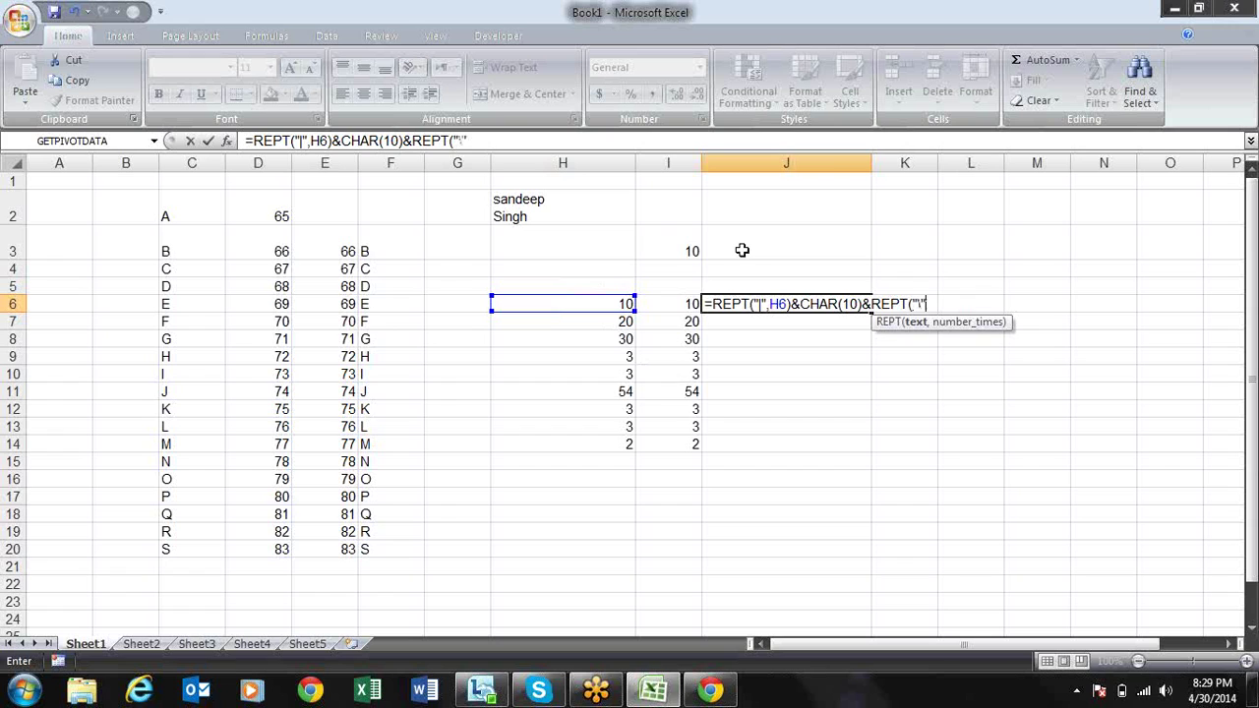
key("Return")
key("Return")
left_click(679, 303)
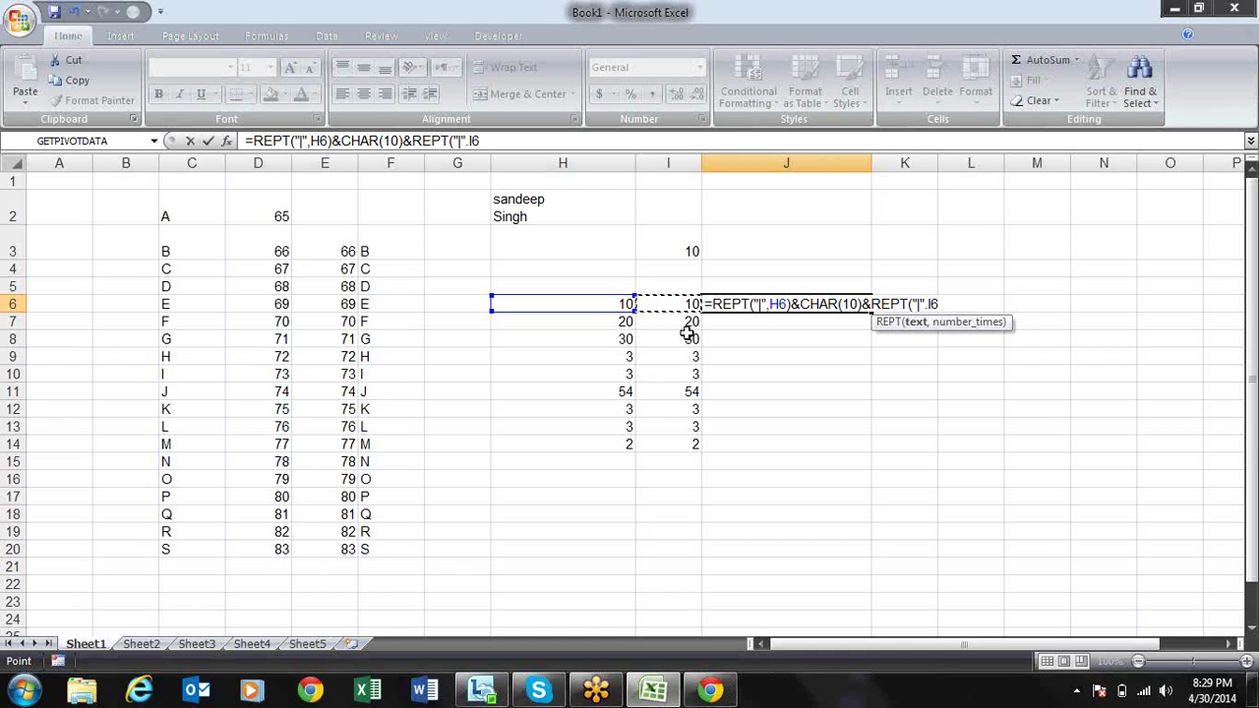
type(")")
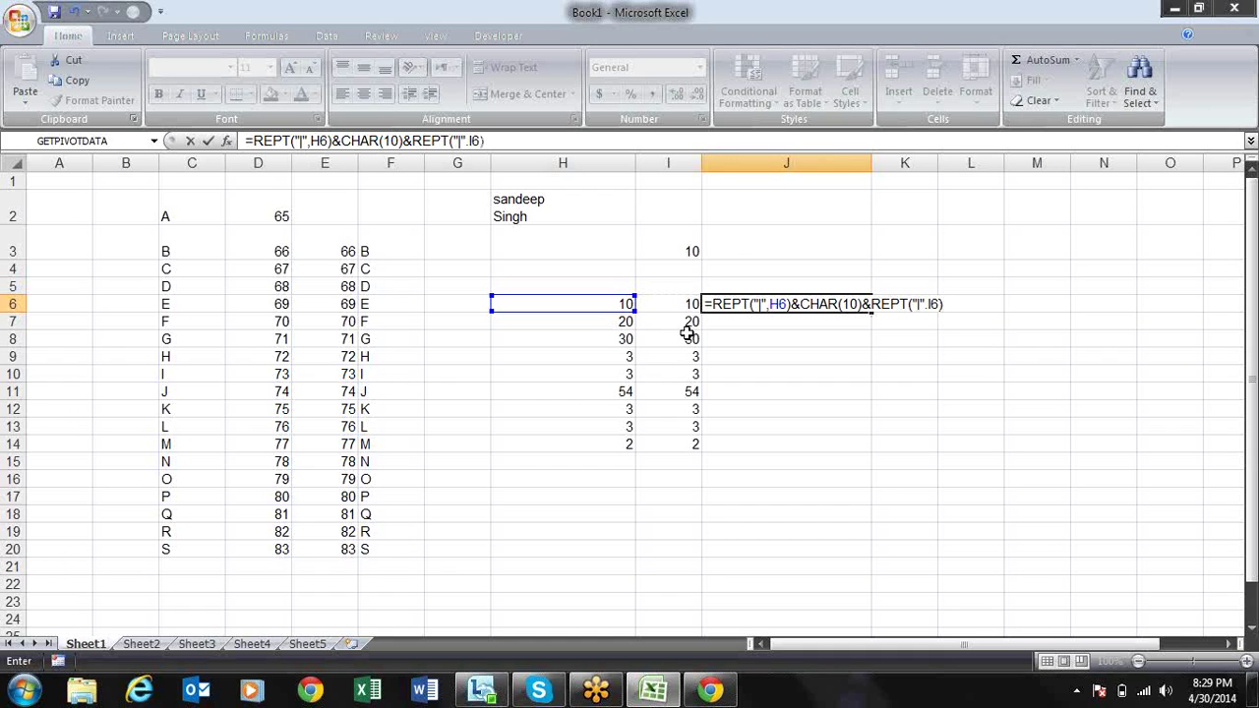
left_click(927, 306)
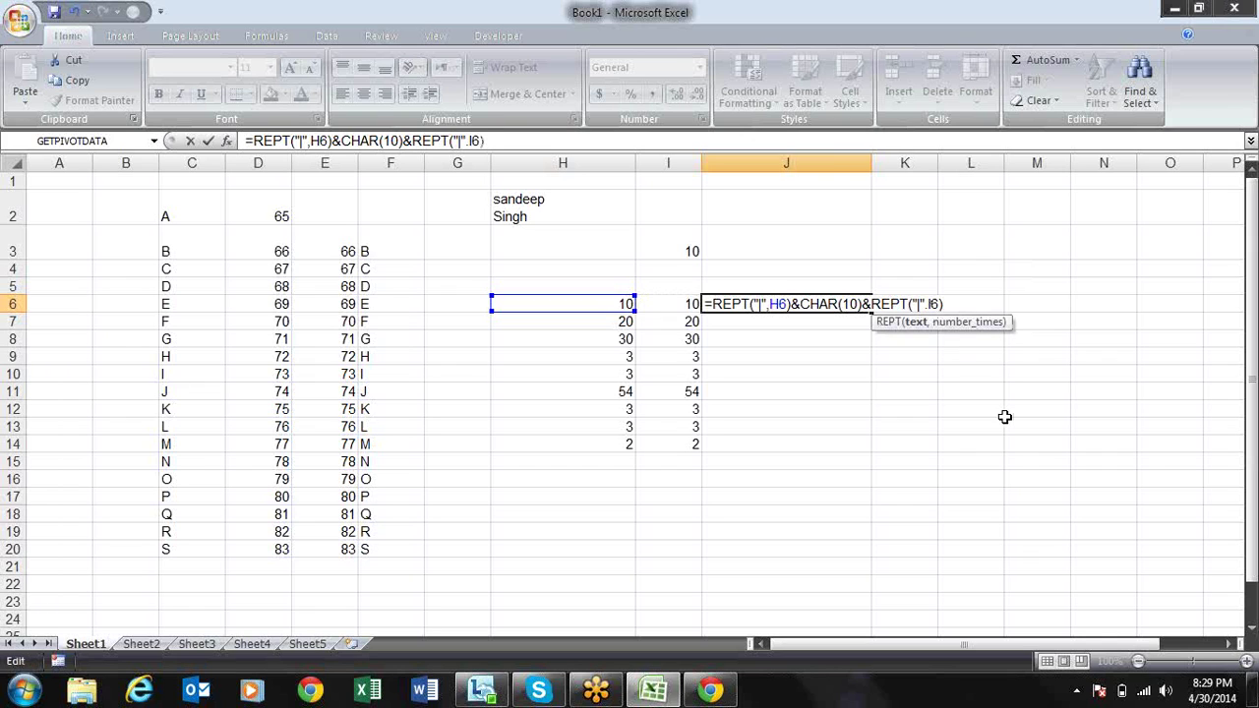
key("Right")
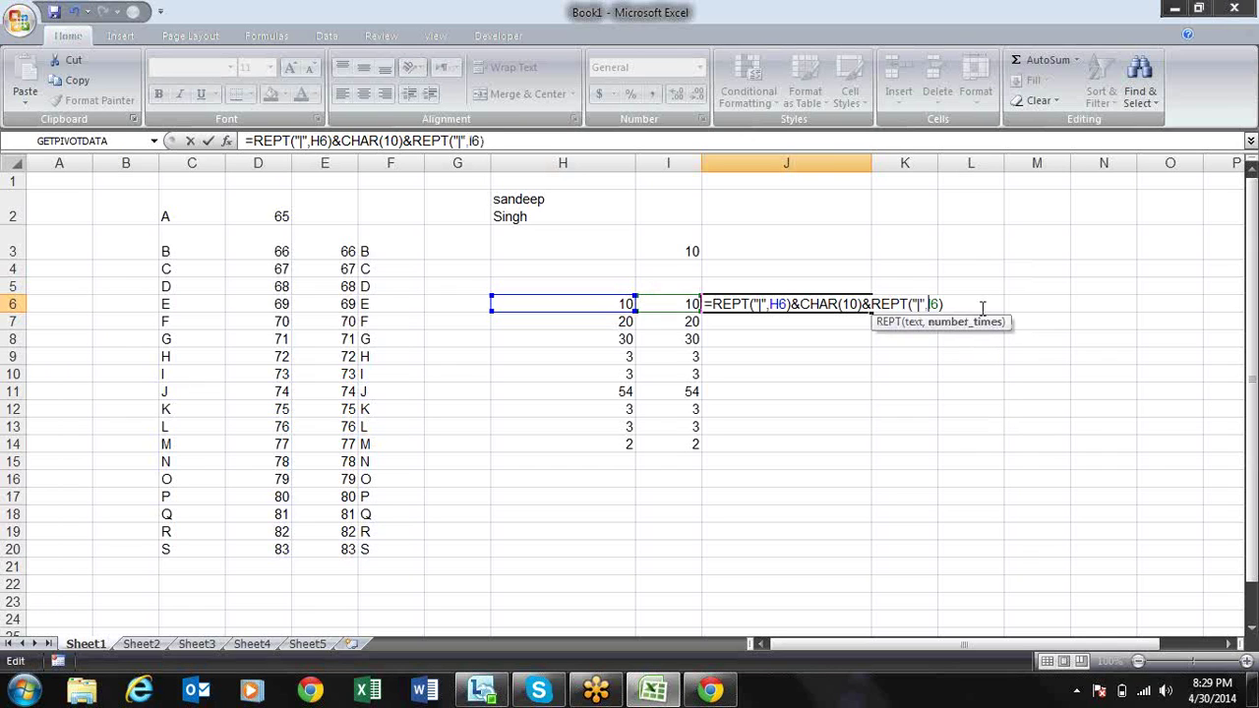
key("Return")
key("Up")
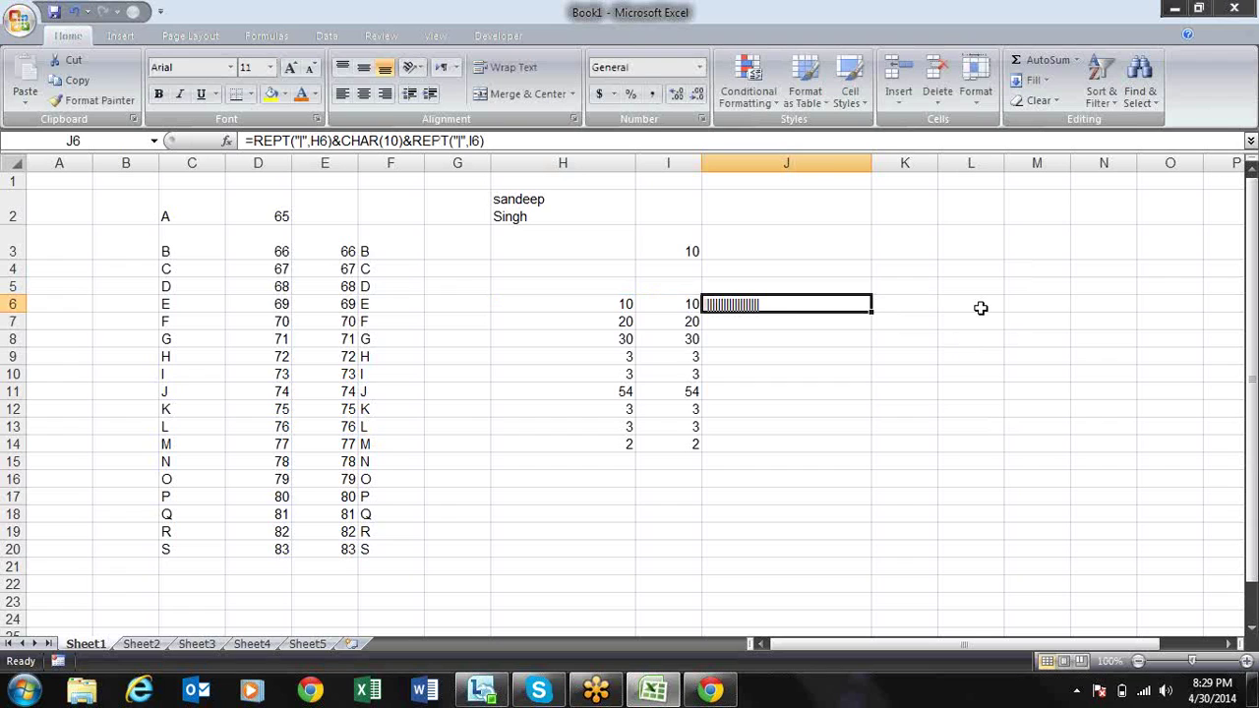
Step: Set J6's font to Britannic Bold and widen column J
left_click(230, 69)
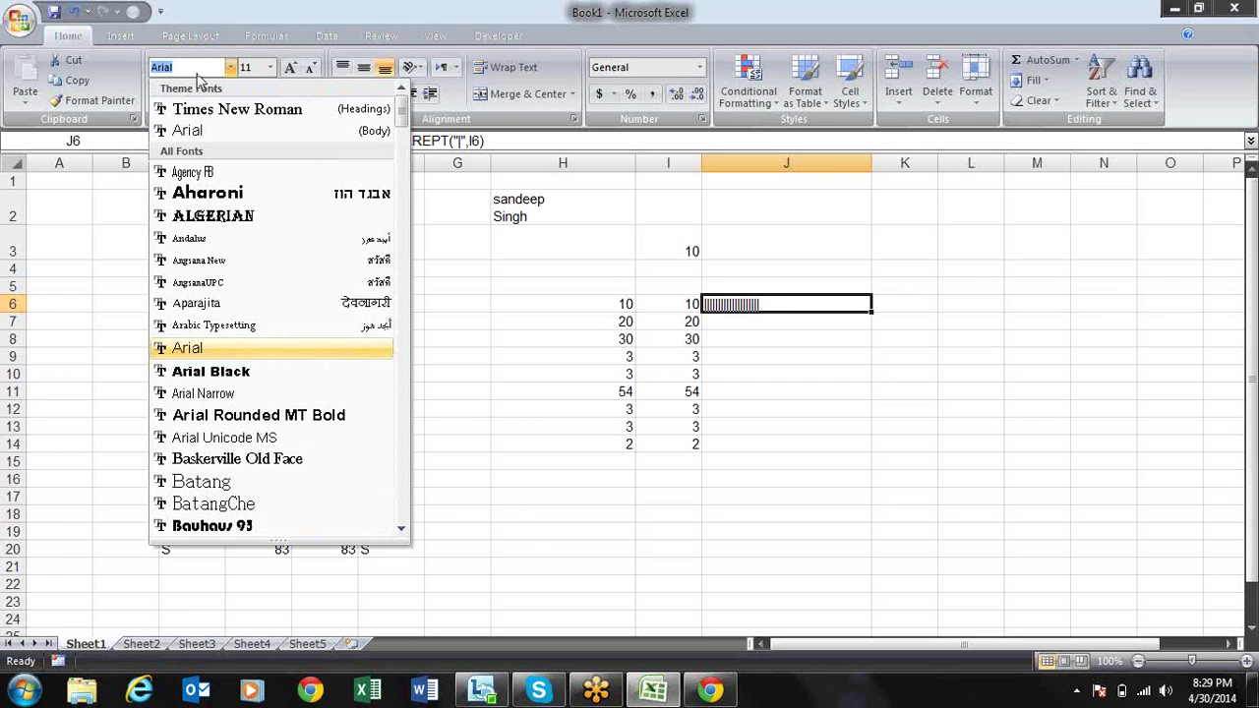
type("Britannic Bold")
key("Return")
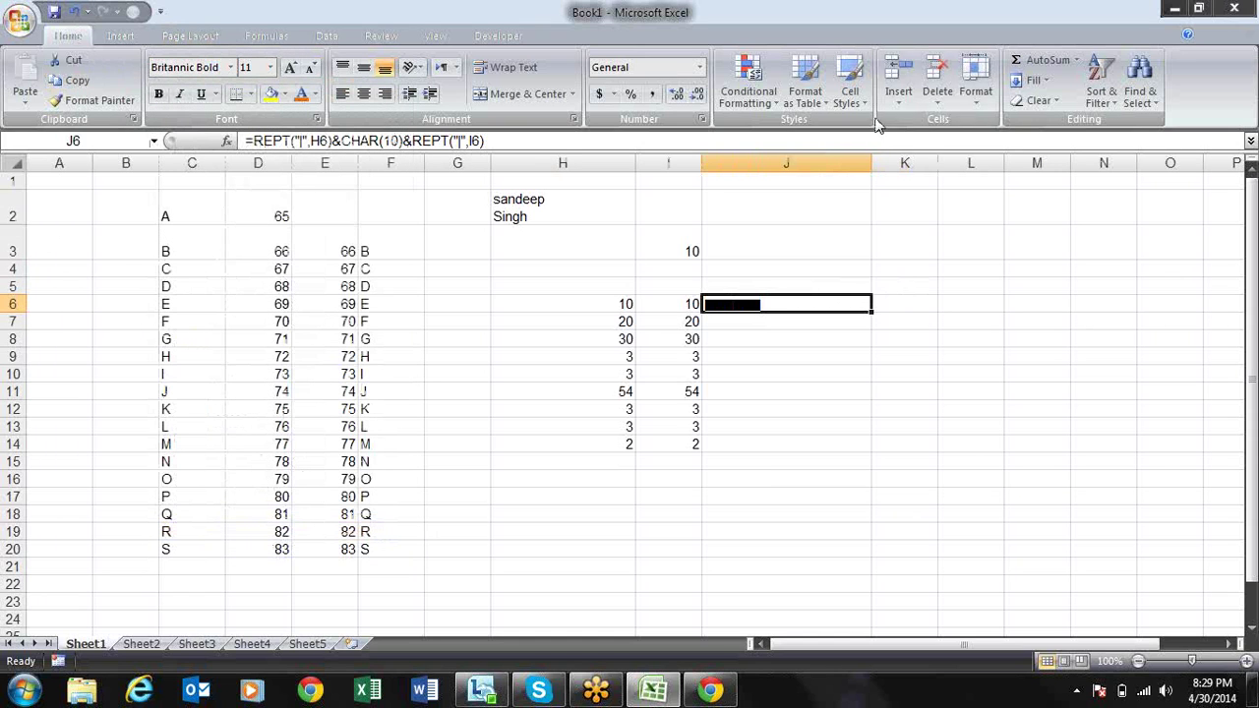
mouse_move(871, 162)
left_mouse_down()
mouse_move(932, 195)
mouse_move(940, 162)
mouse_move(984, 162)
left_mouse_up()
left_click_drag(806, 304, 810, 443)
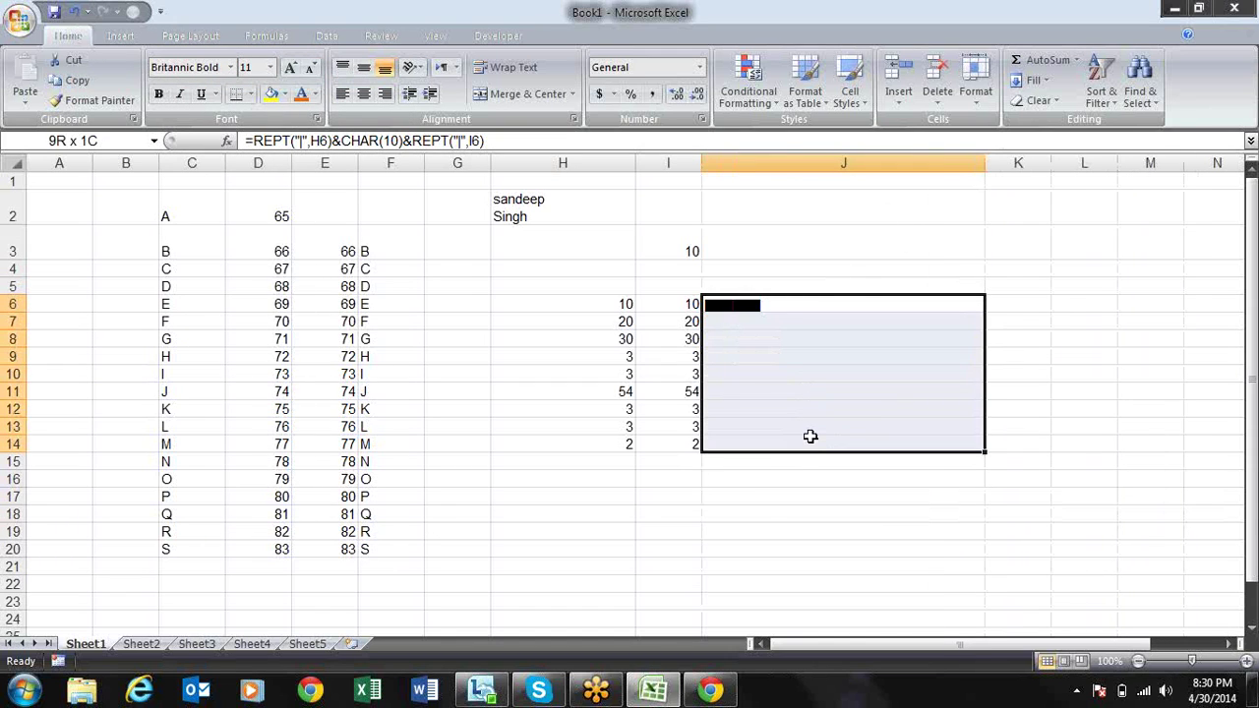
Step: Turn on Wrap Text for J6 and fill its formula down to J14
left_click(496, 71)
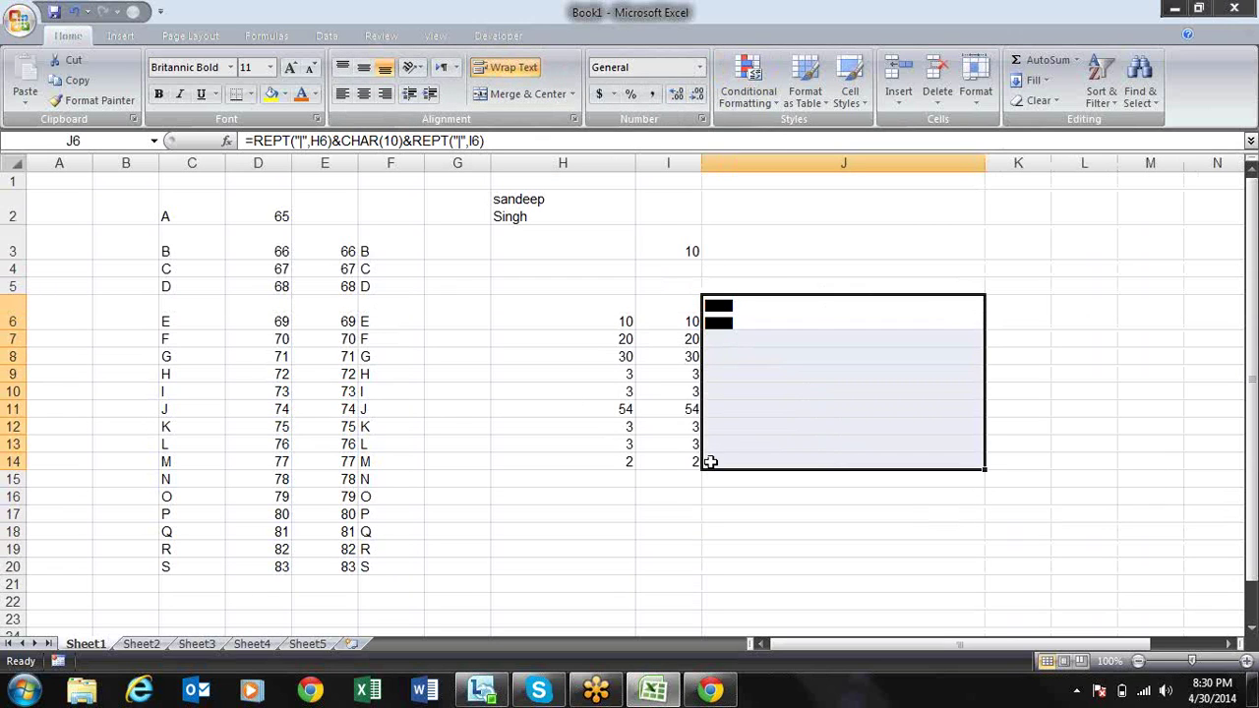
left_click(758, 312)
left_click_drag(985, 330, 958, 472)
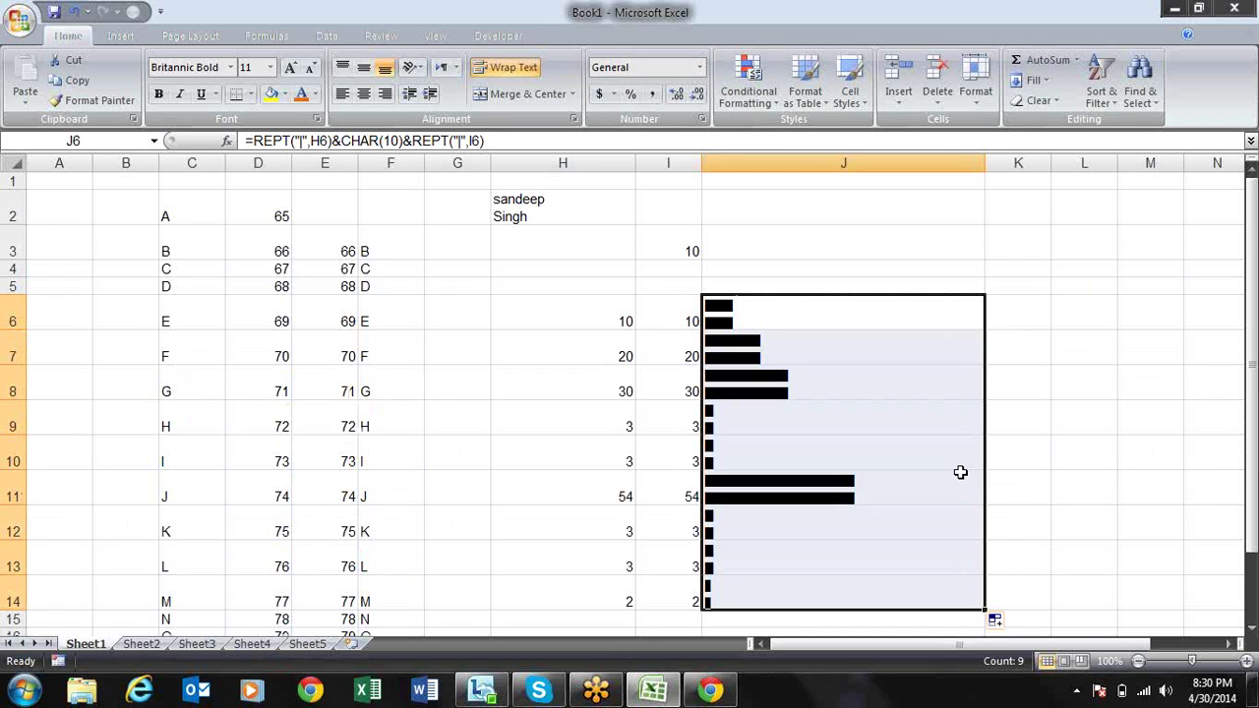
left_click(1099, 381)
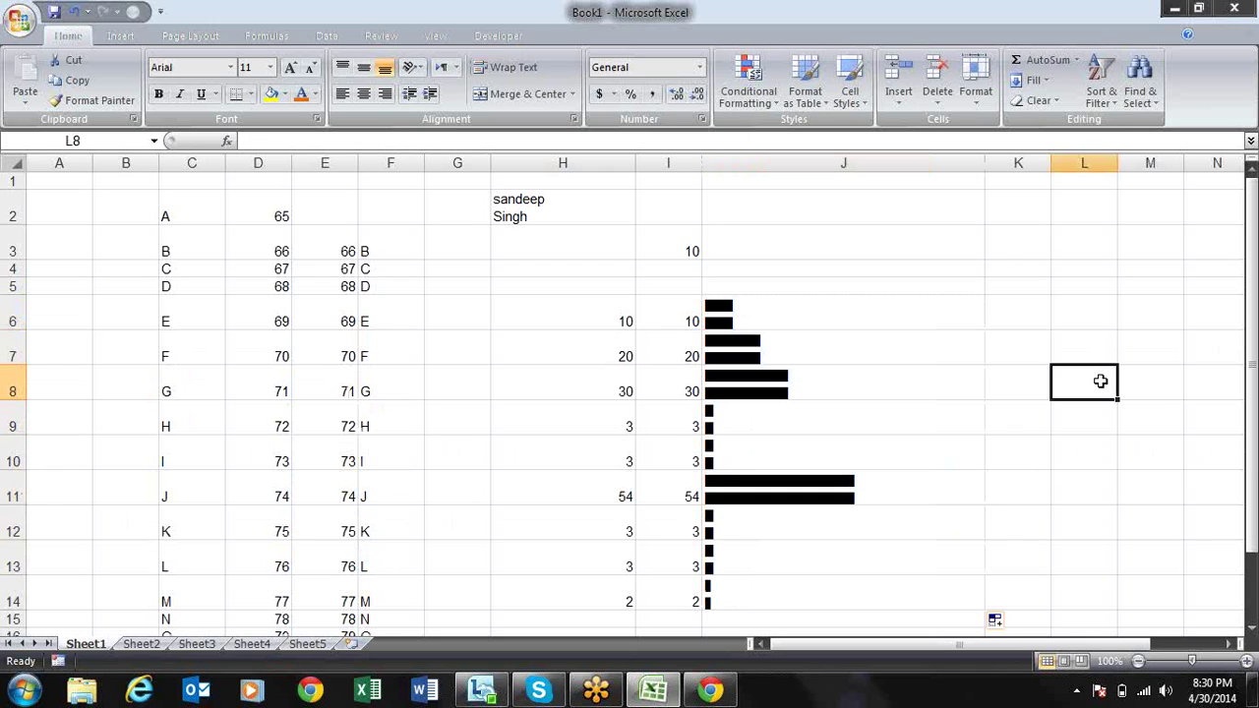
Step: Change I9's value from 3 to 10
left_click(693, 421)
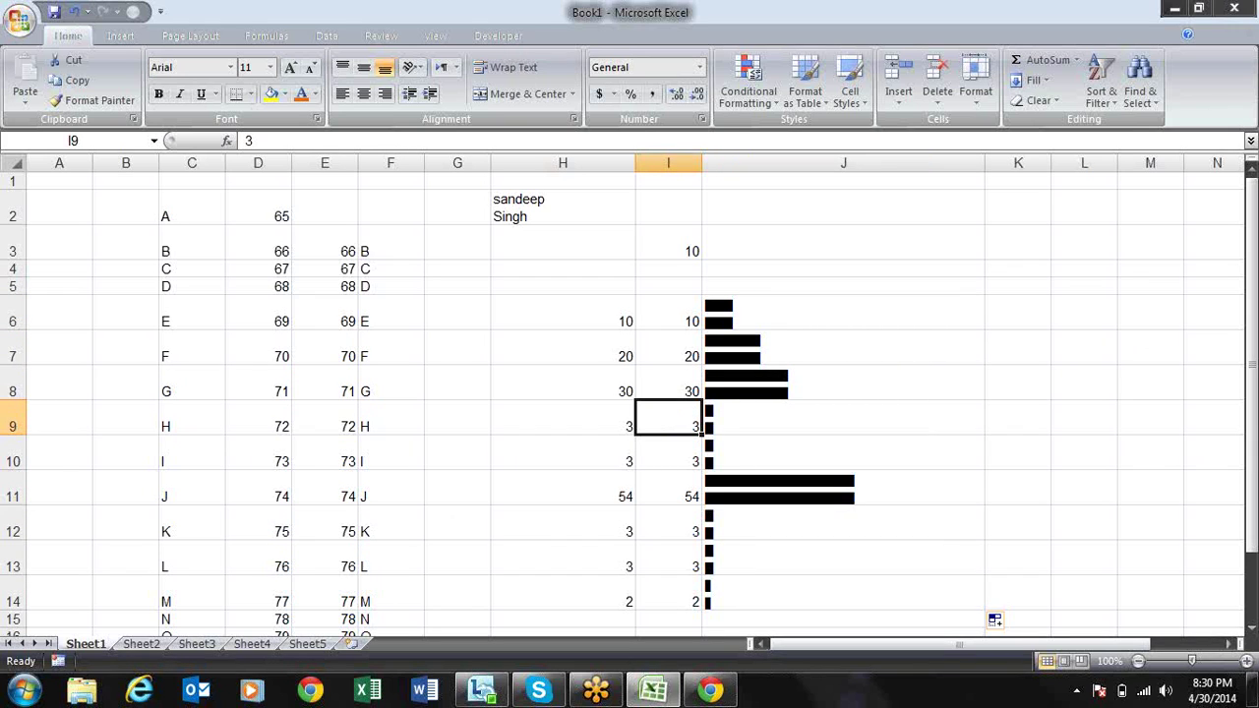
type("10")
key("Return")
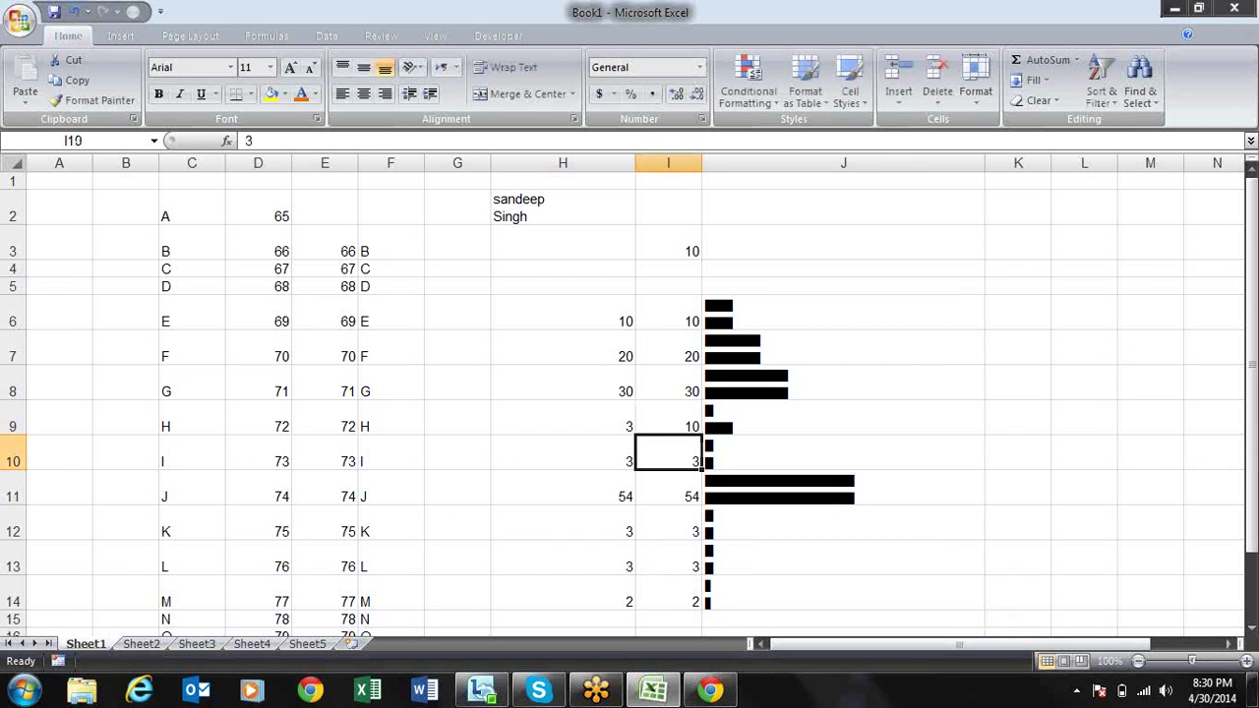
Step: Select the bar cells J6:J14
key("Up")
key("Up")
key("Up")
key("Up")
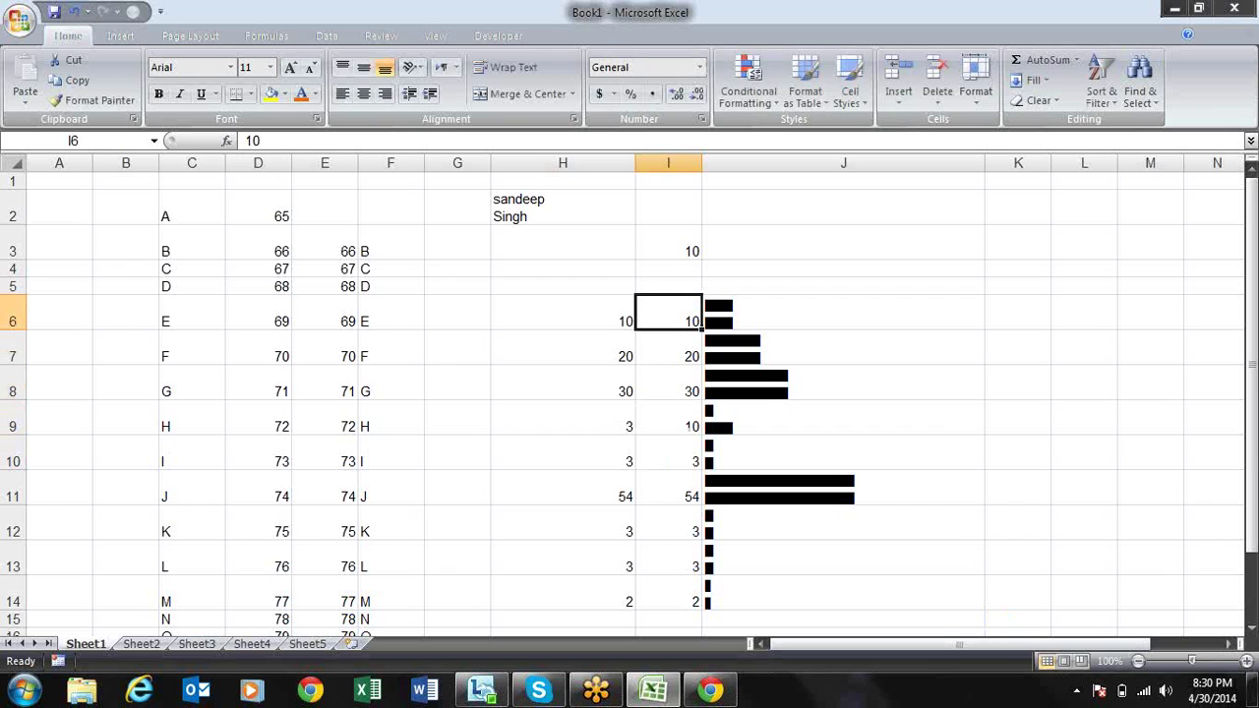
key("Right")
key("Left")
key("Right")
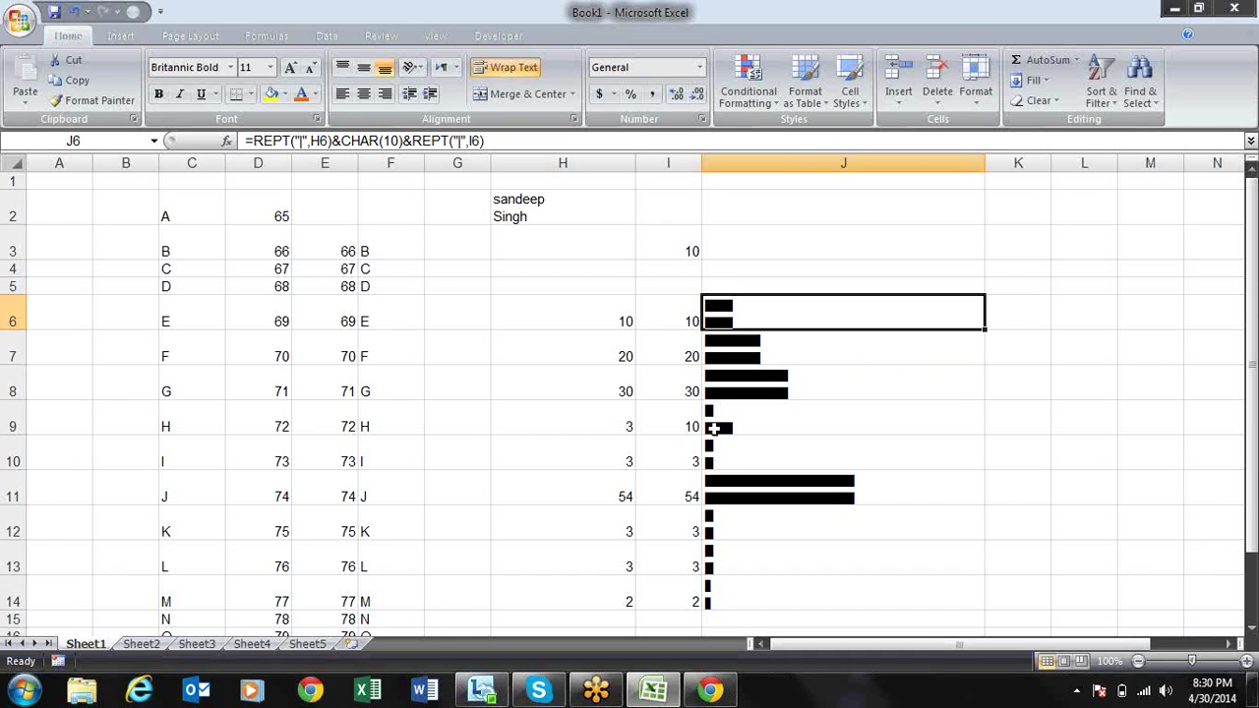
key("shift+Down")
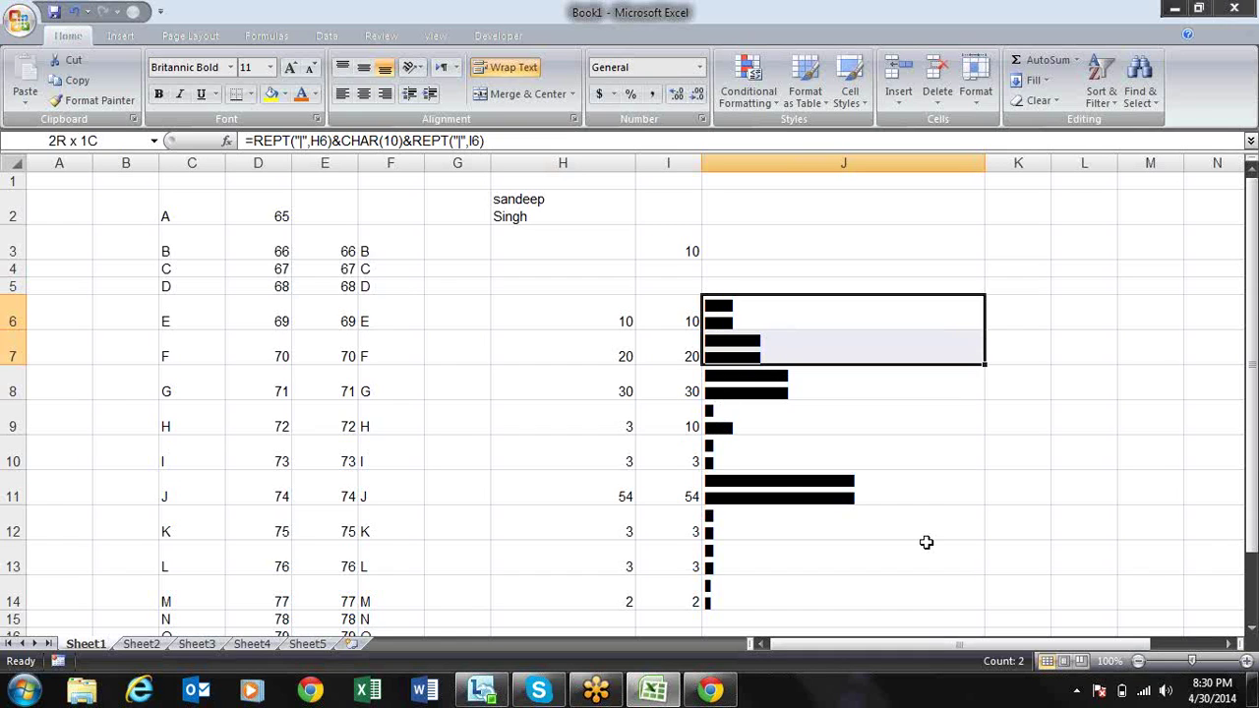
key("shift+Down")
key("shift+Down")
key("shift+Down")
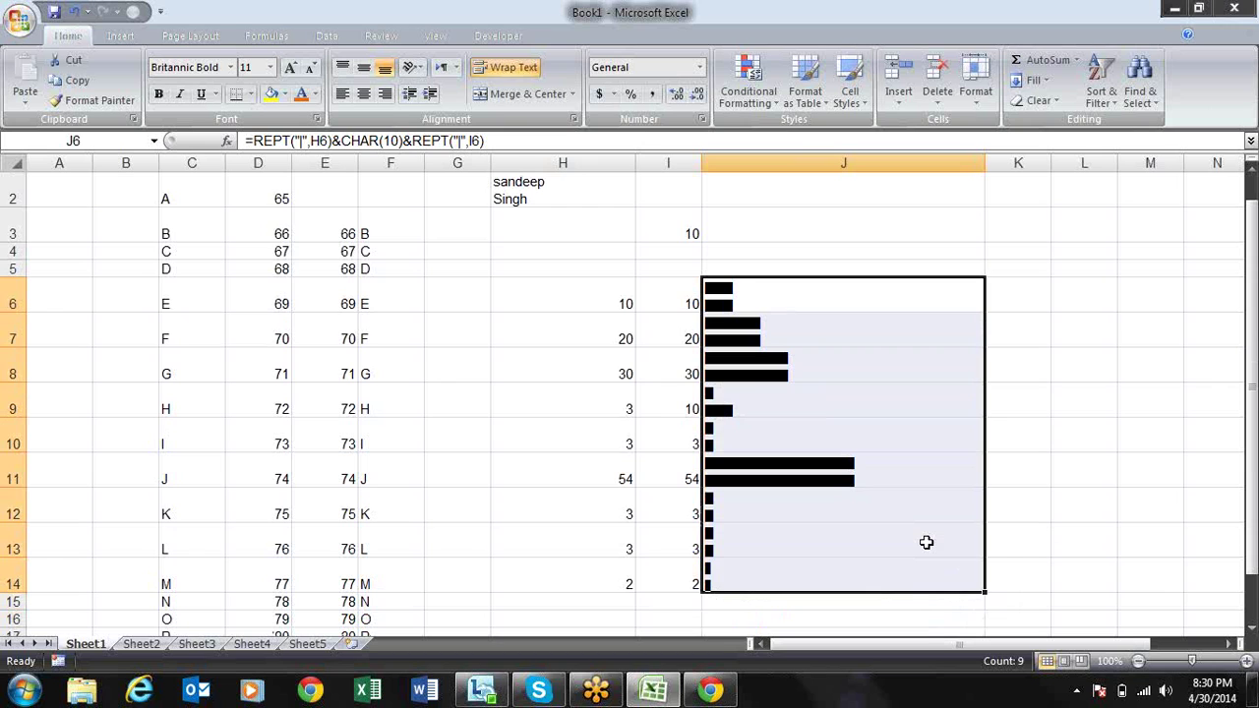
Step: Rotate the J6:J14 bar text to a 90-degree orientation so the bars stand upright
key("ctrl+1")
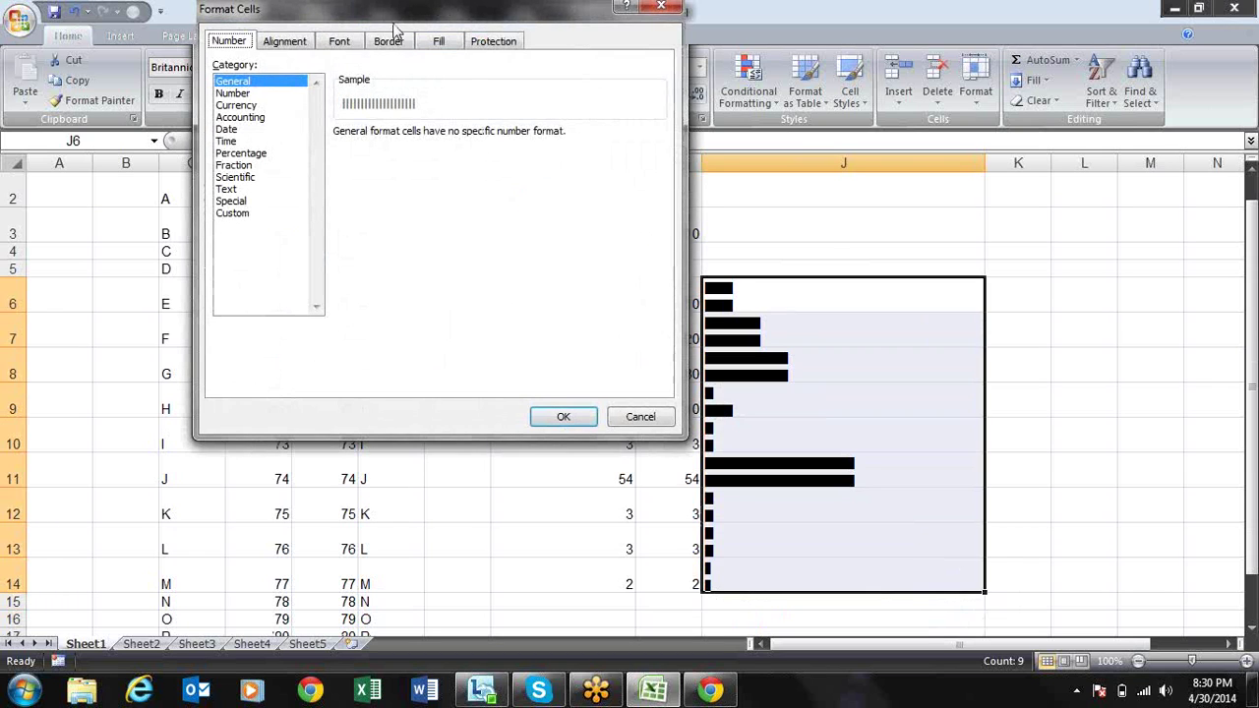
left_click(342, 44)
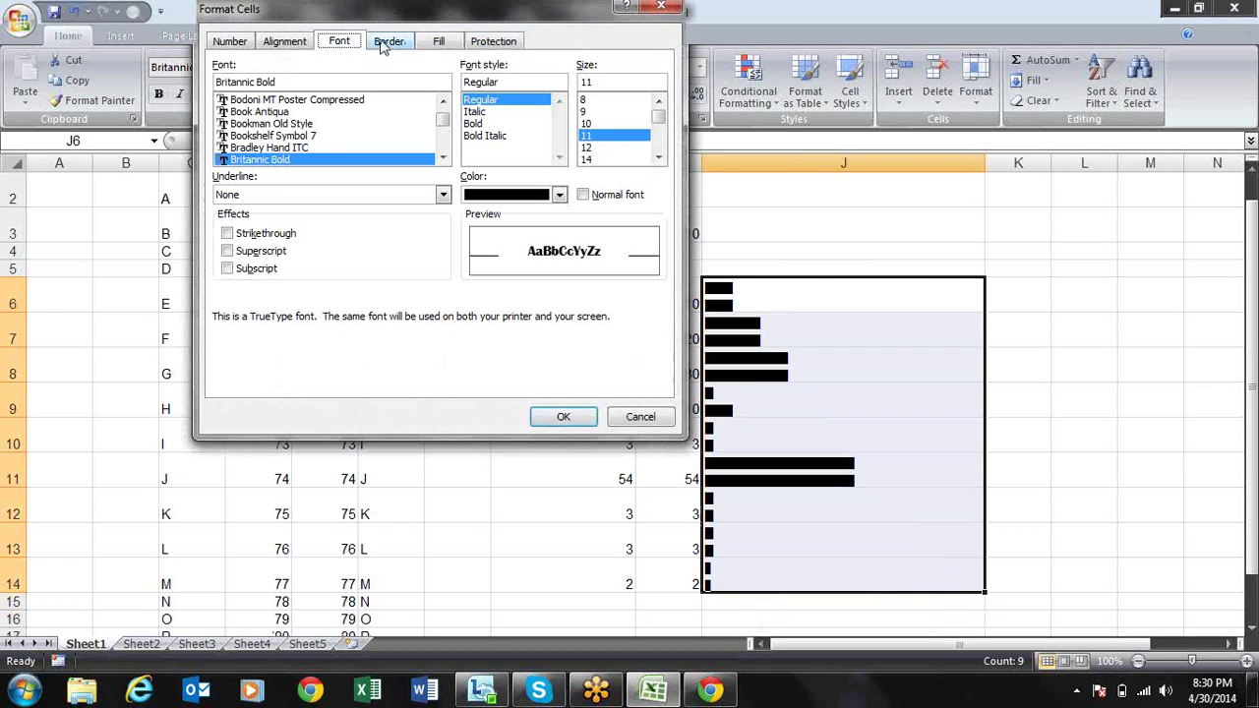
left_click(389, 46)
left_click(297, 46)
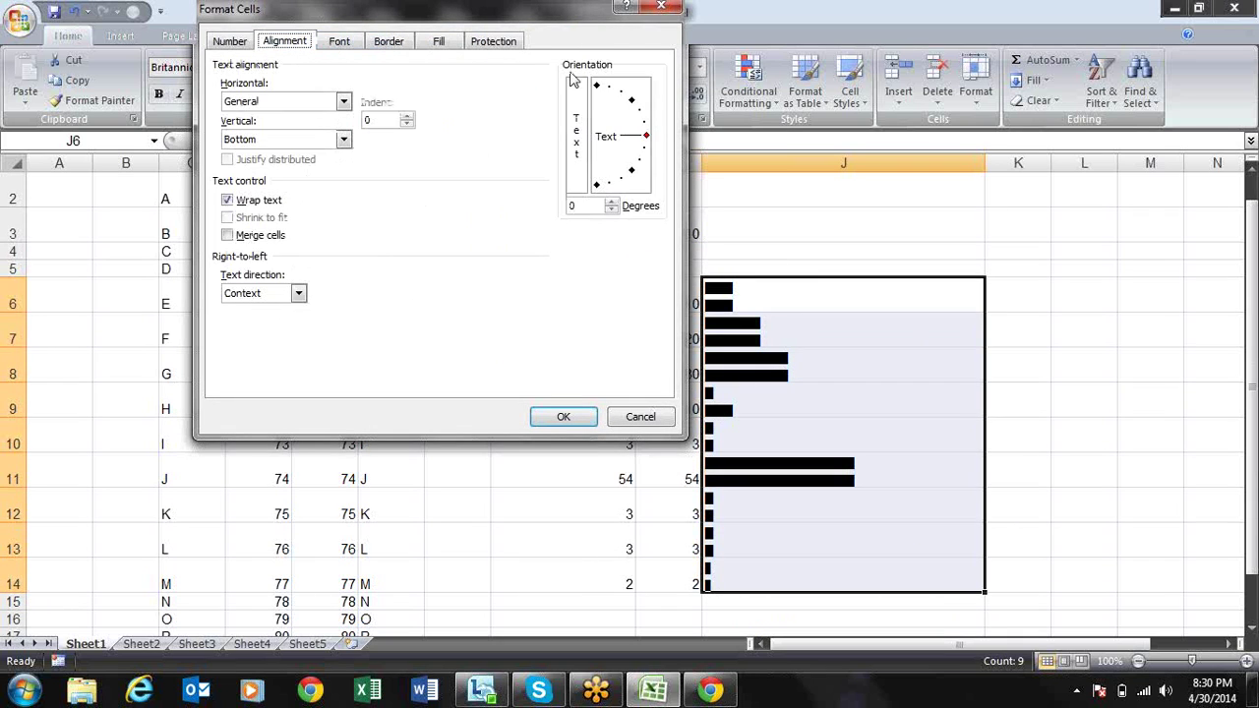
left_click_drag(645, 134, 586, 83)
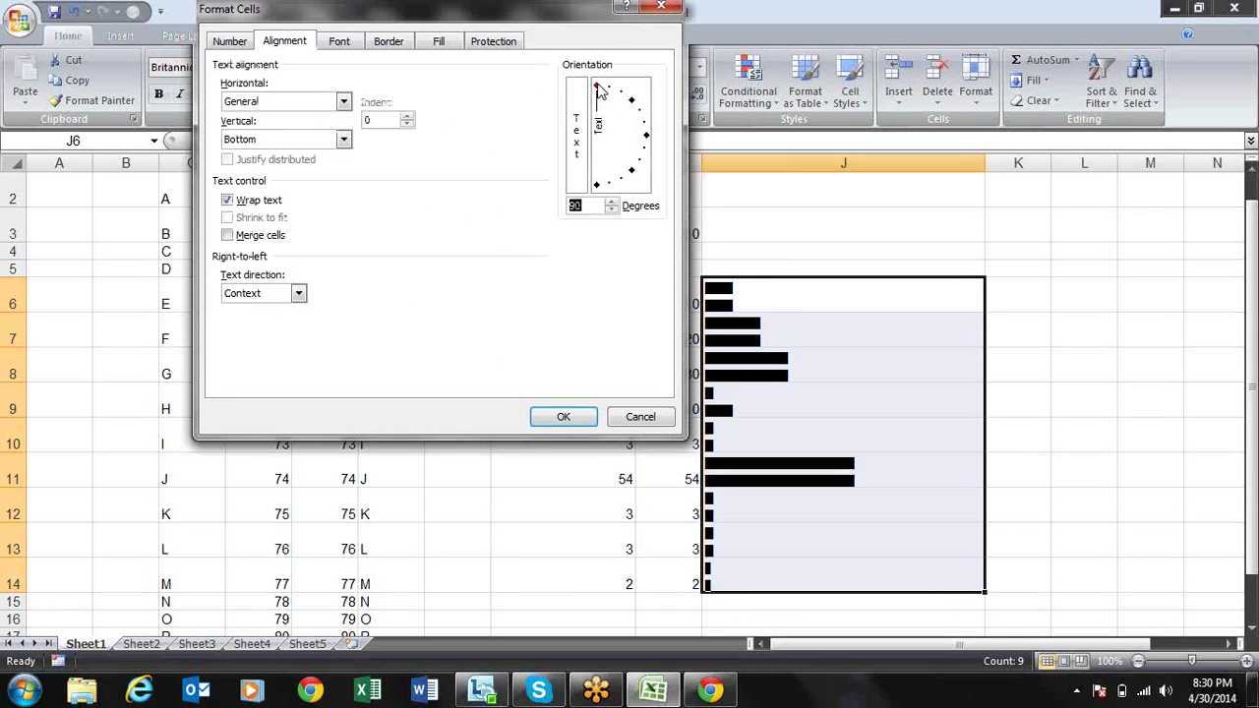
left_click(564, 416)
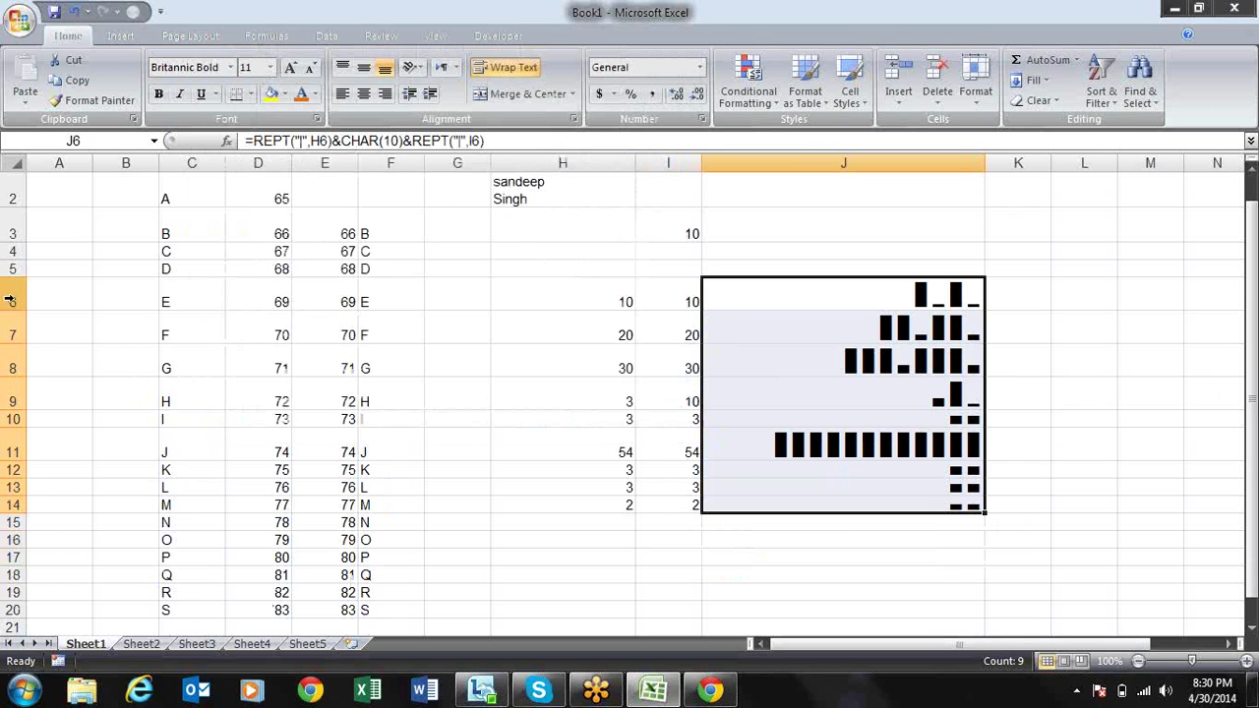
Step: Make rows 6–14 taller, then enlarge rows 7 and 8 further
left_click_drag(8, 302, 30, 505)
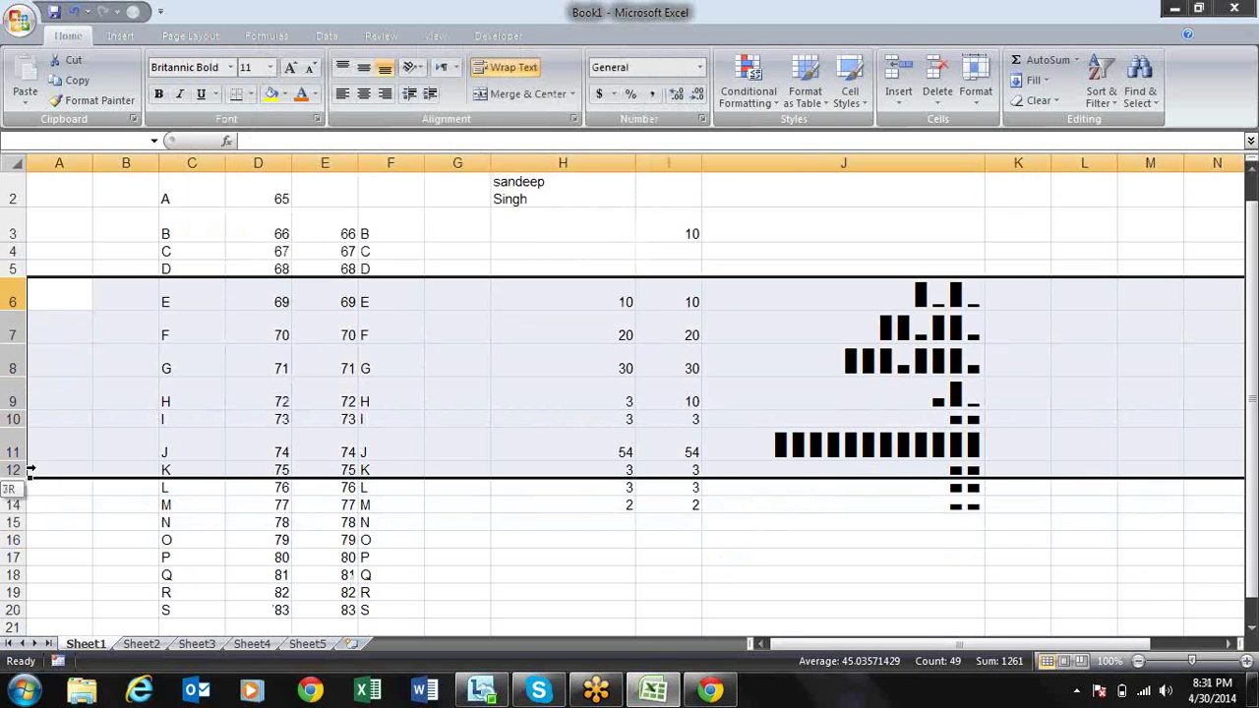
left_click_drag(14, 513, 17, 548)
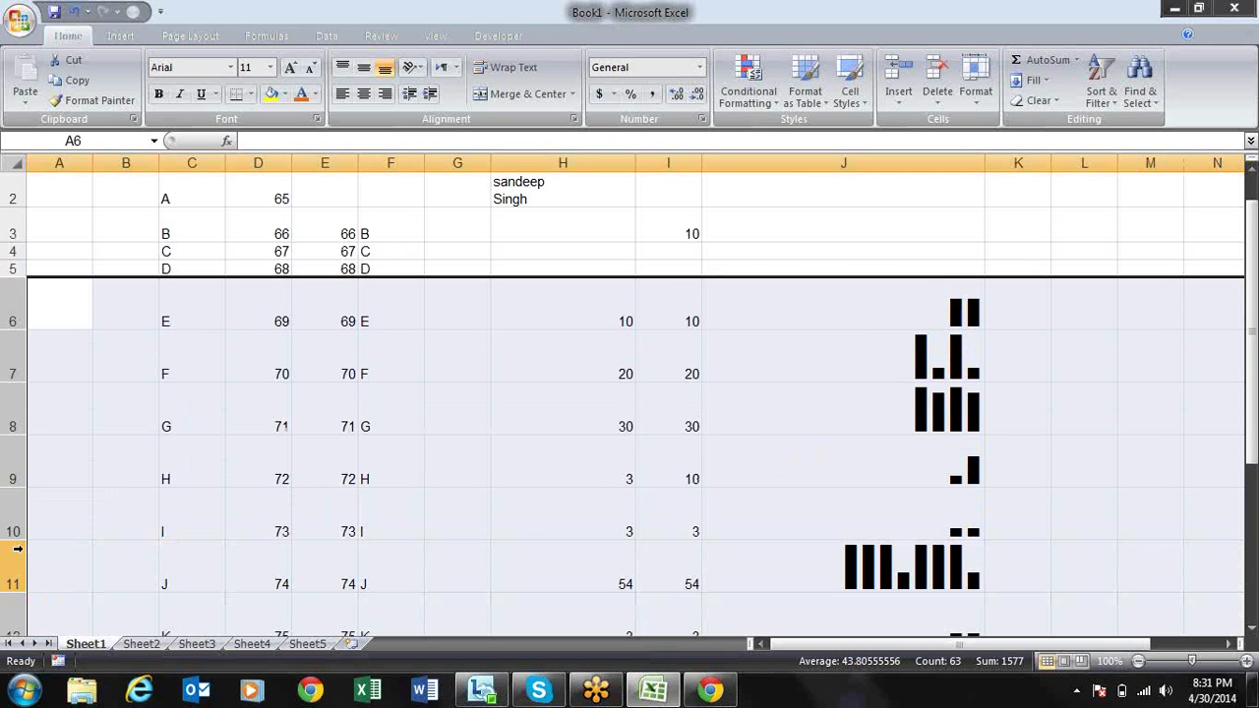
left_click(464, 350)
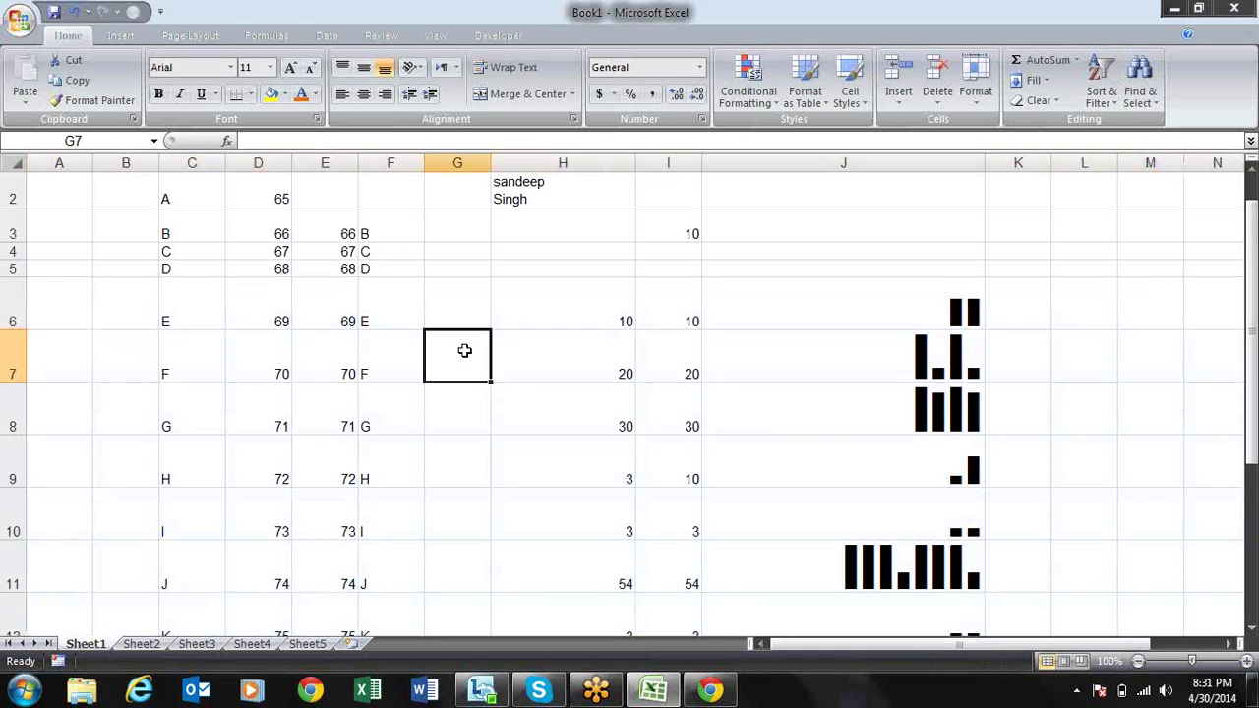
left_click_drag(19, 383, 21, 445)
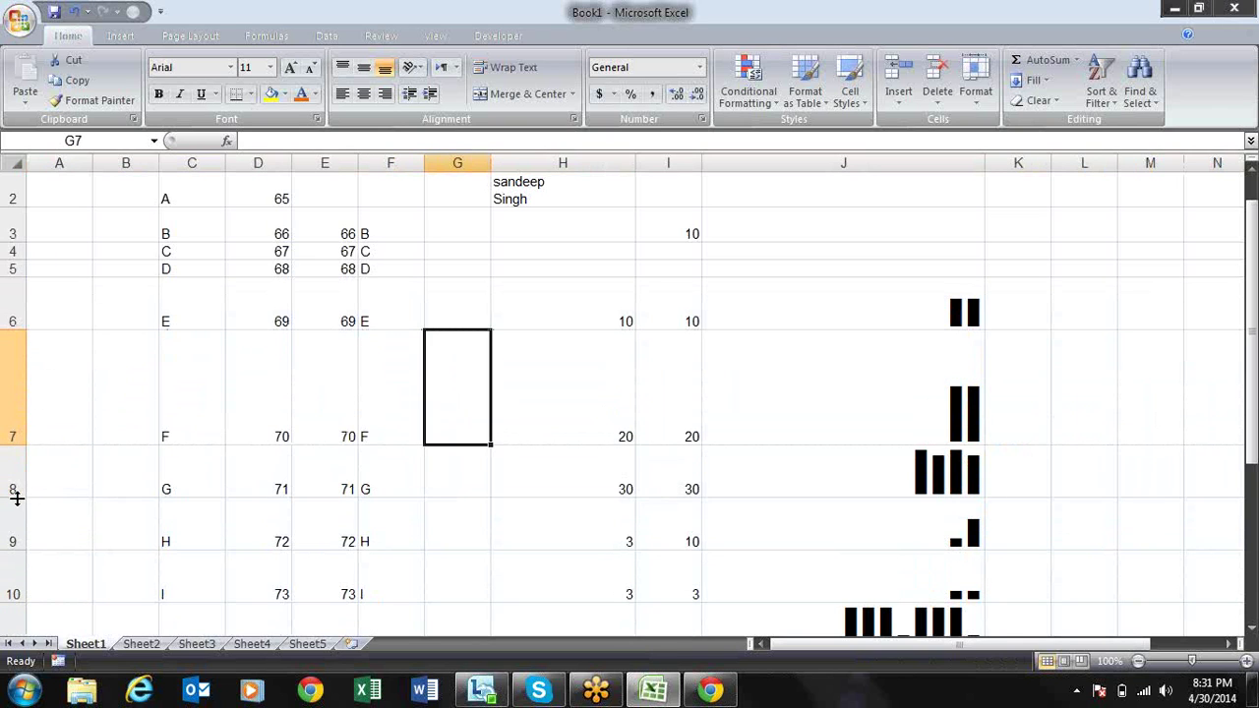
left_click_drag(17, 497, 22, 551)
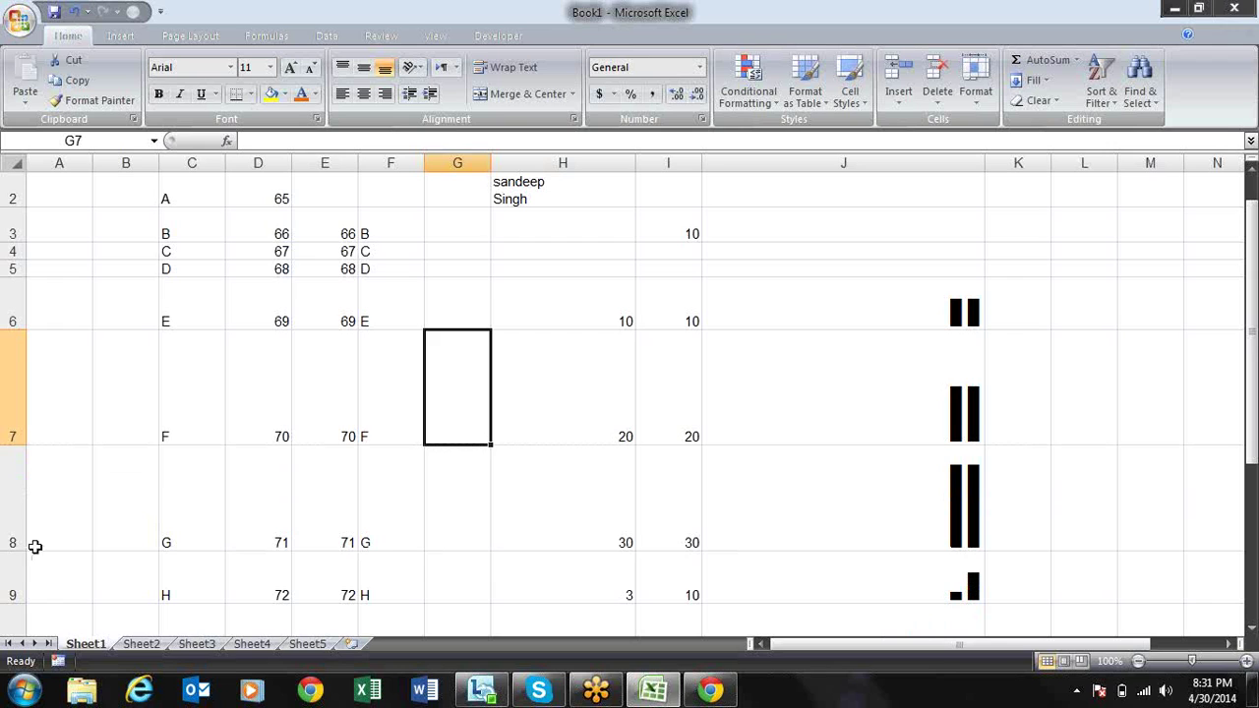
Step: Make rows 6 and 11 taller so their bars show fully
left_click_drag(10, 326, 11, 351)
left_click(897, 390)
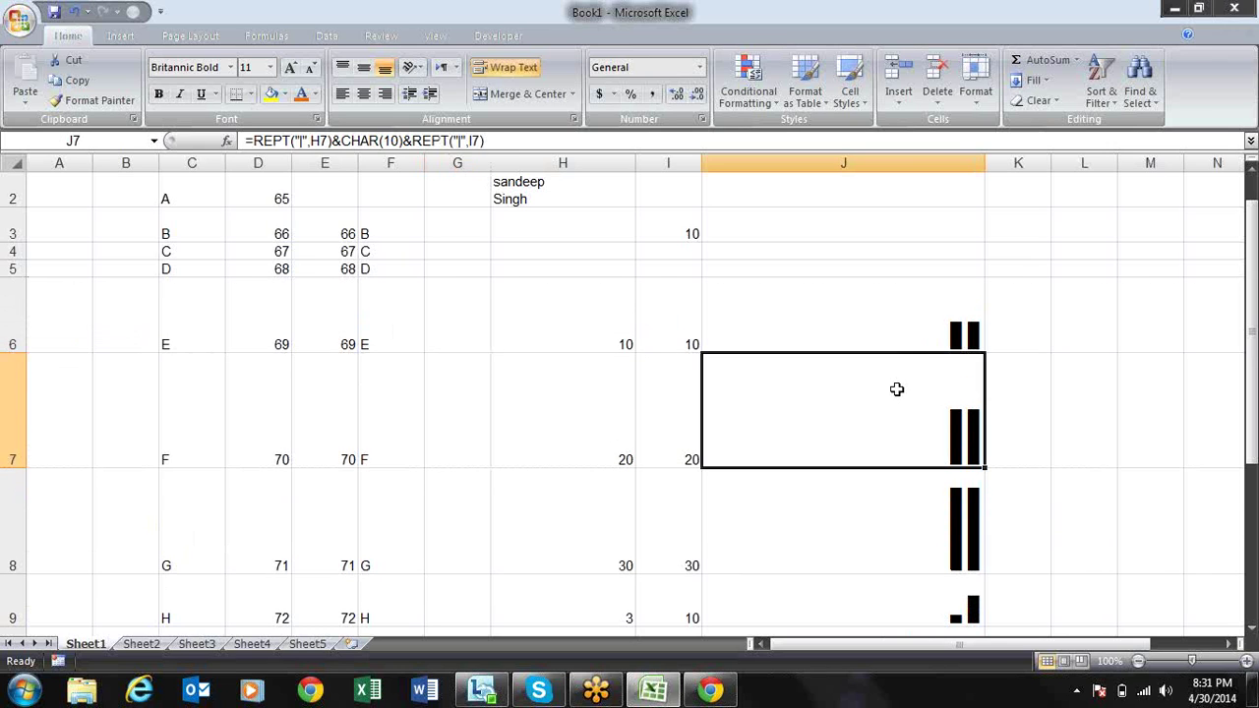
key("Down")
key("Down")
key("Down")
key("Down")
key("Down")
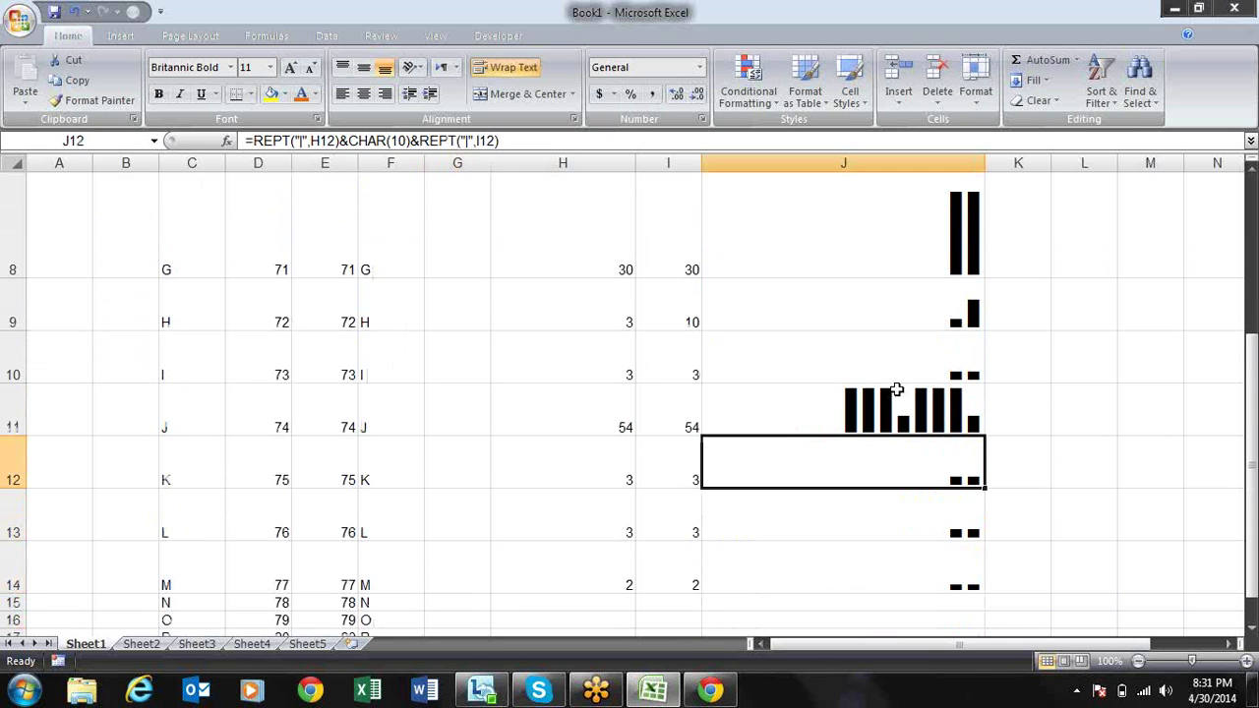
left_click_drag(12, 434, 13, 586)
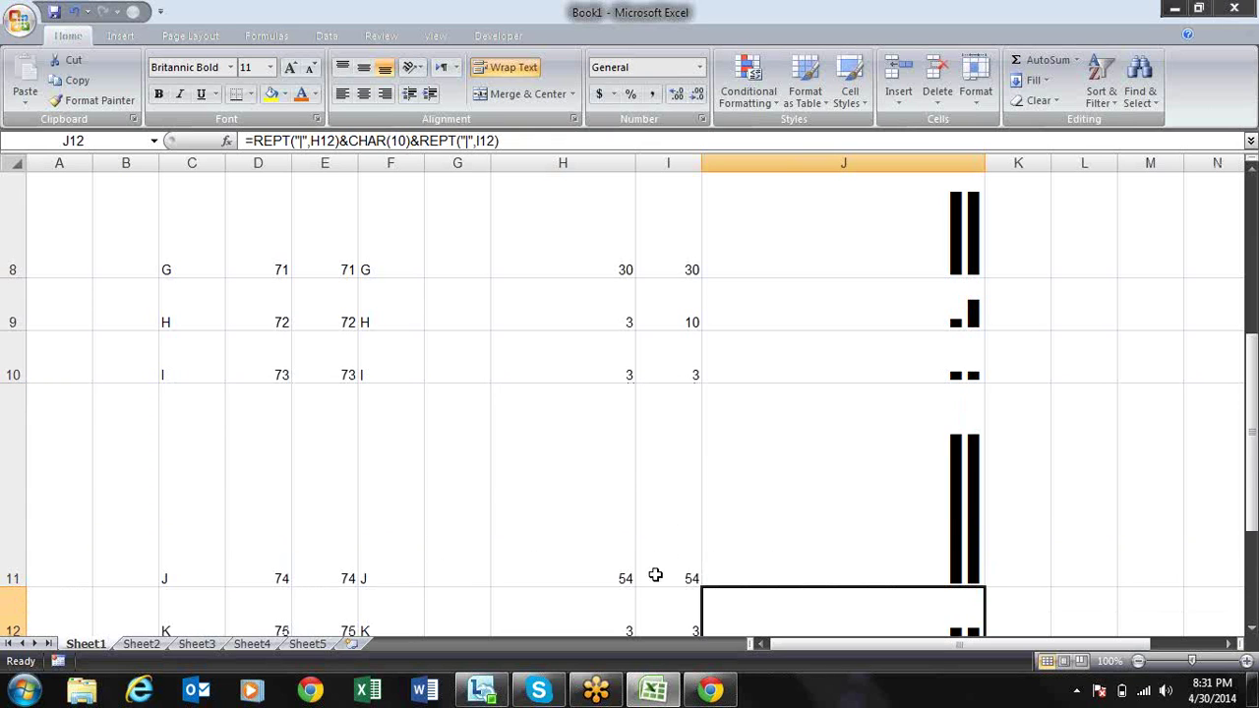
Step: Change I6 from 10 to 20 and select J6 to view its REPT formula
left_click(590, 522)
key("Up")
key("Up")
key("Up")
key("Up")
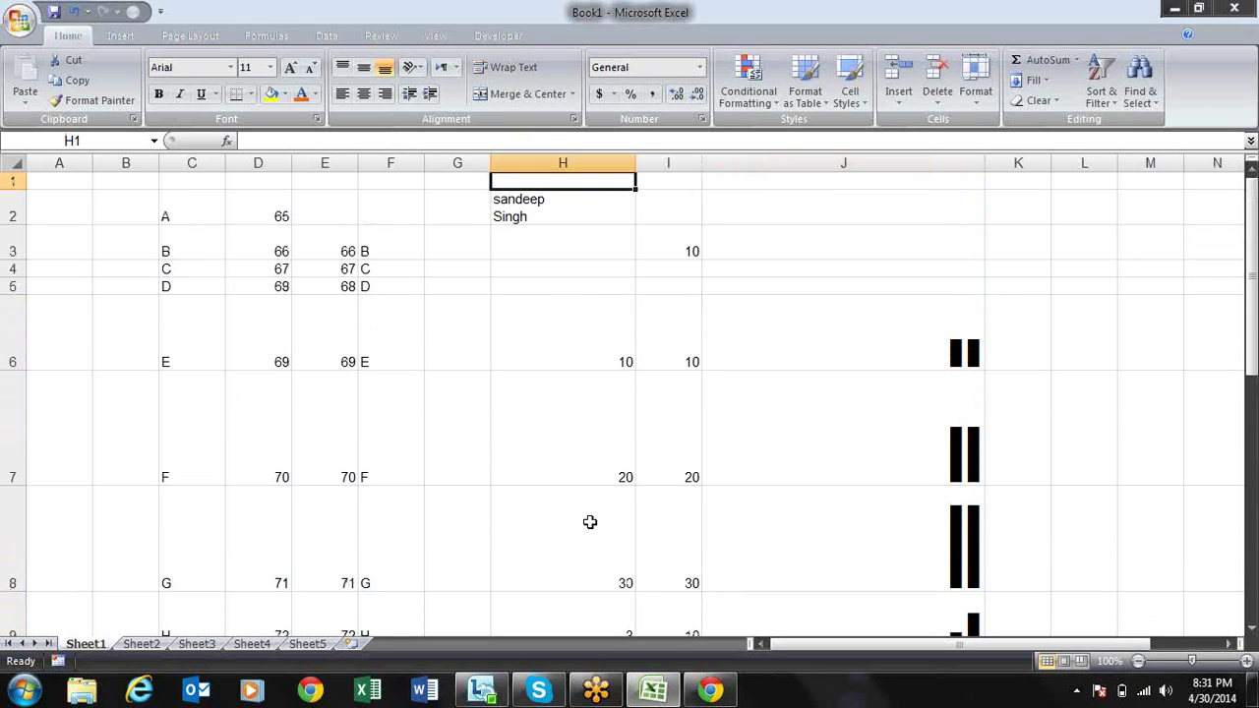
key("Down")
key("Down")
key("Down")
key("Down")
key("Down")
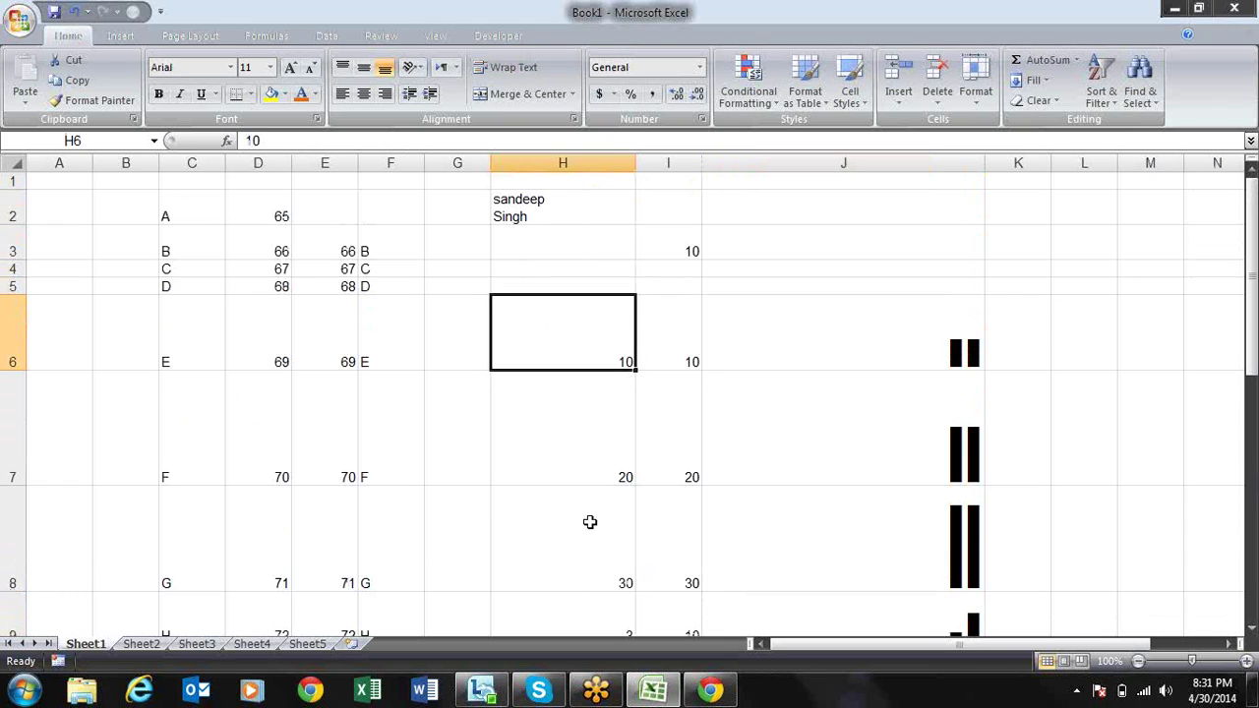
key("Right")
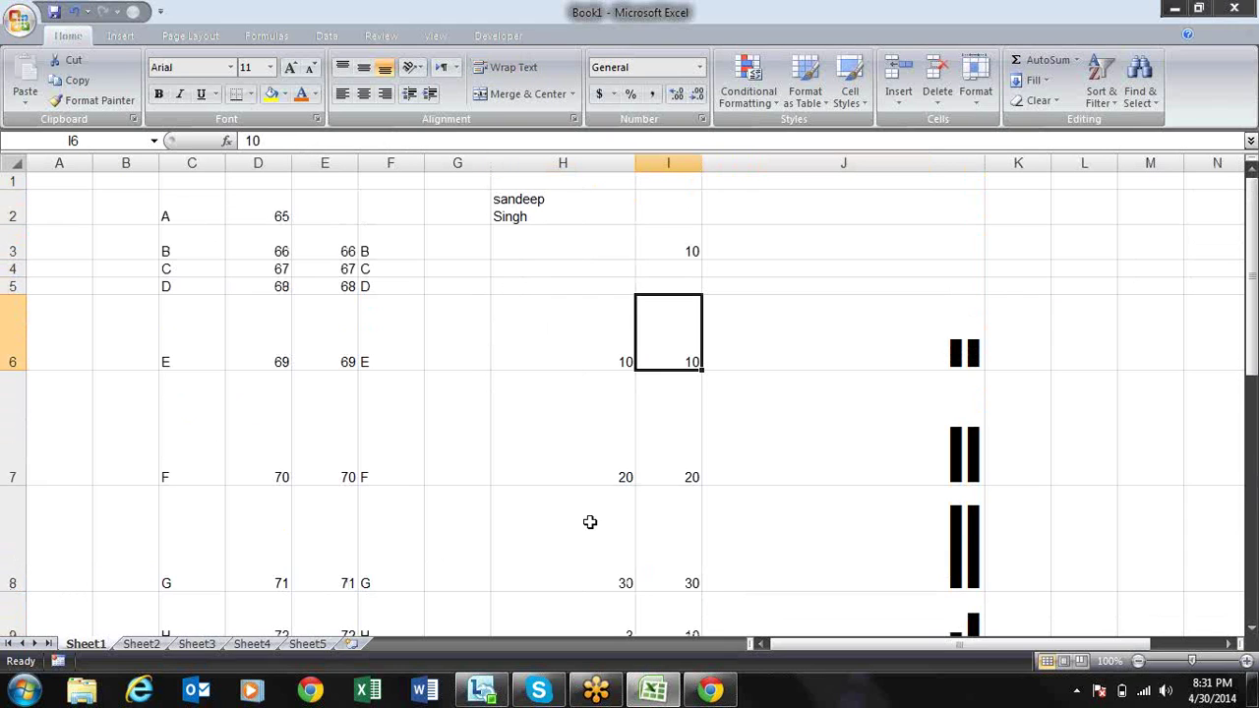
type("20")
key("Return")
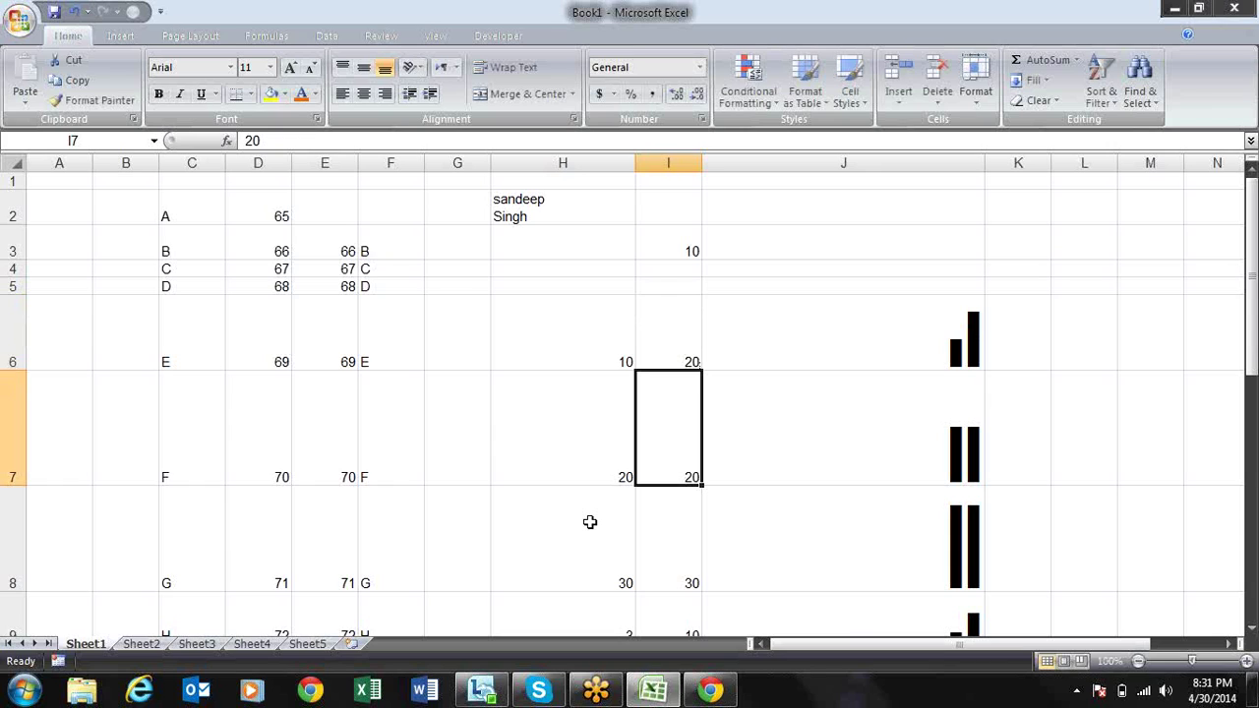
key("Up")
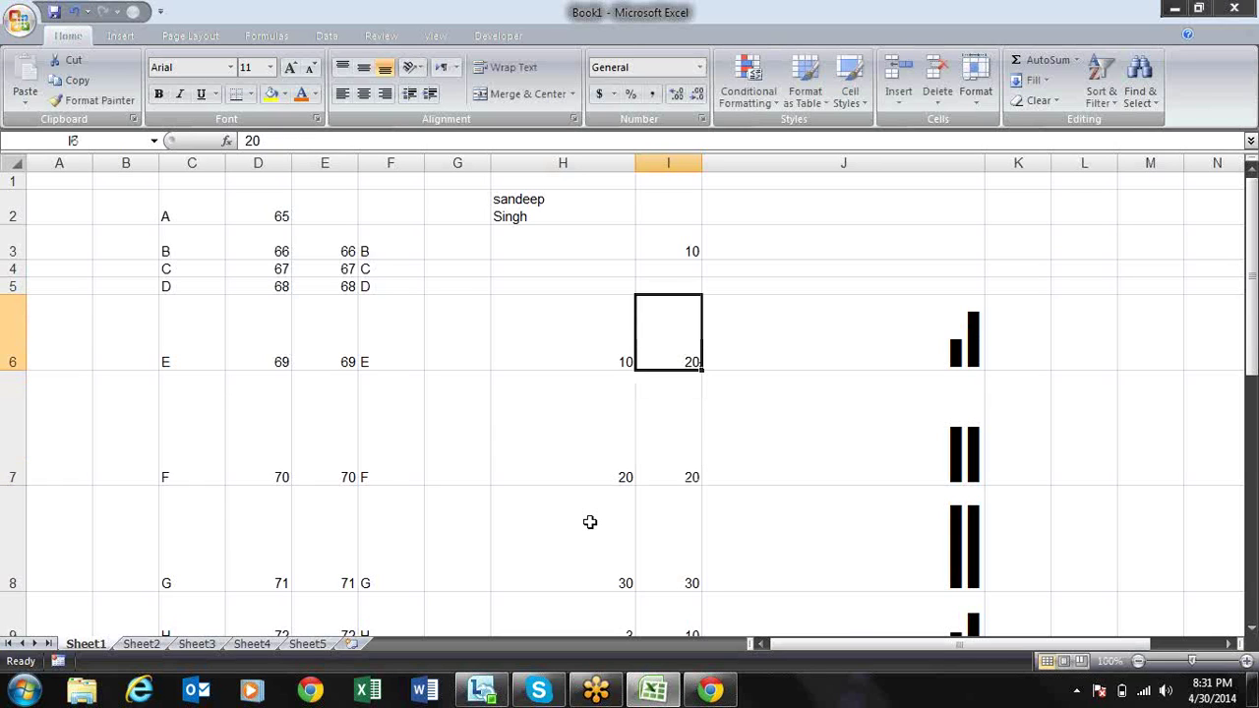
left_click(744, 347)
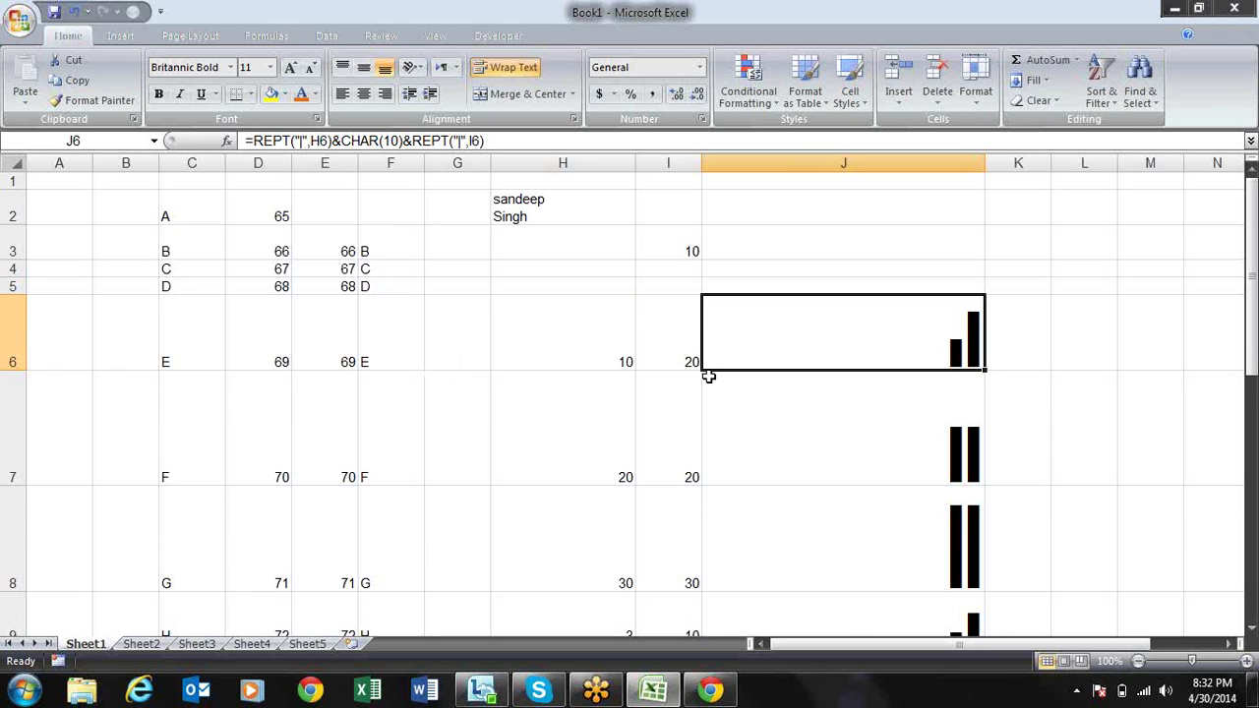
Step: Give J6:J14 an orange font colour so the bars turn orange
key("ctrl+shift+Down")
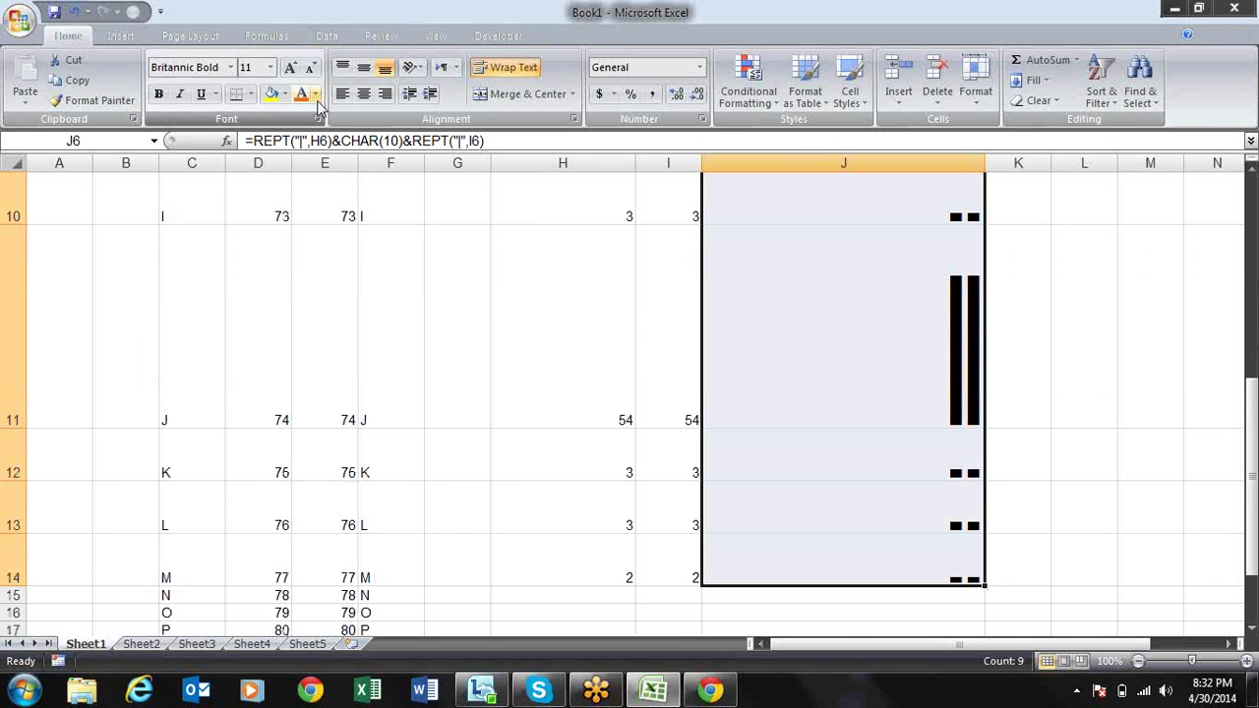
left_click(314, 95)
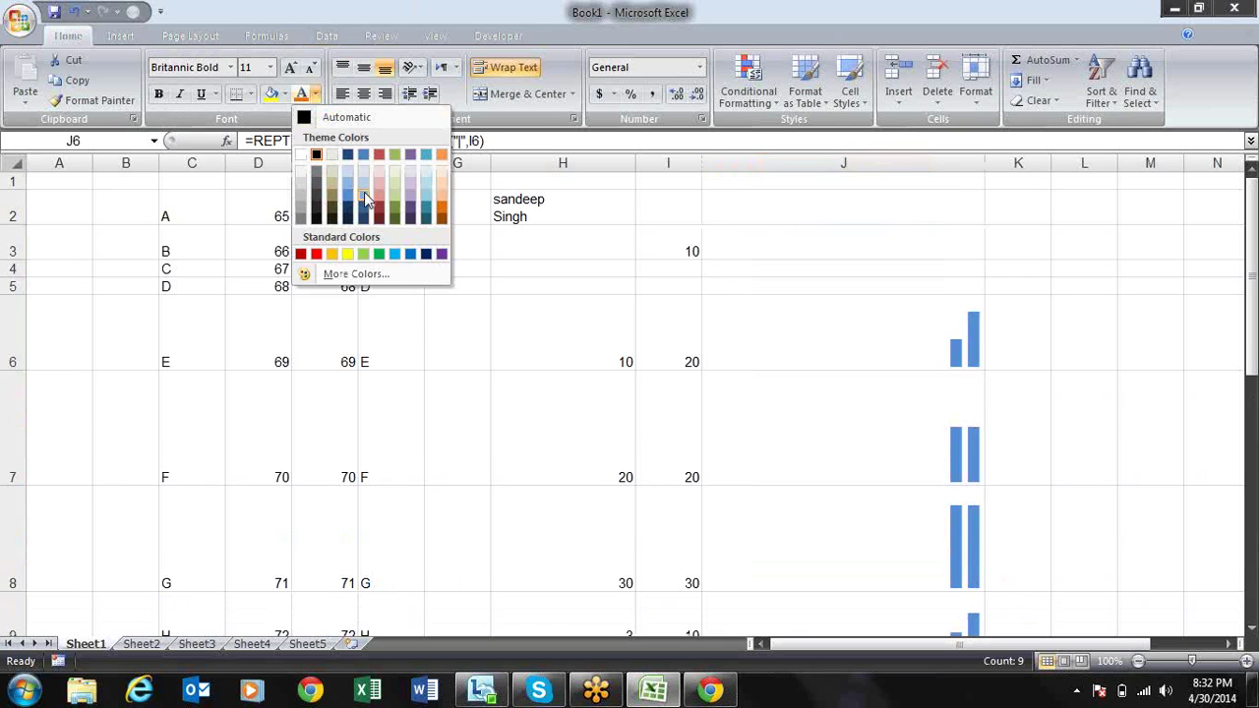
left_click(440, 215)
left_click(820, 243)
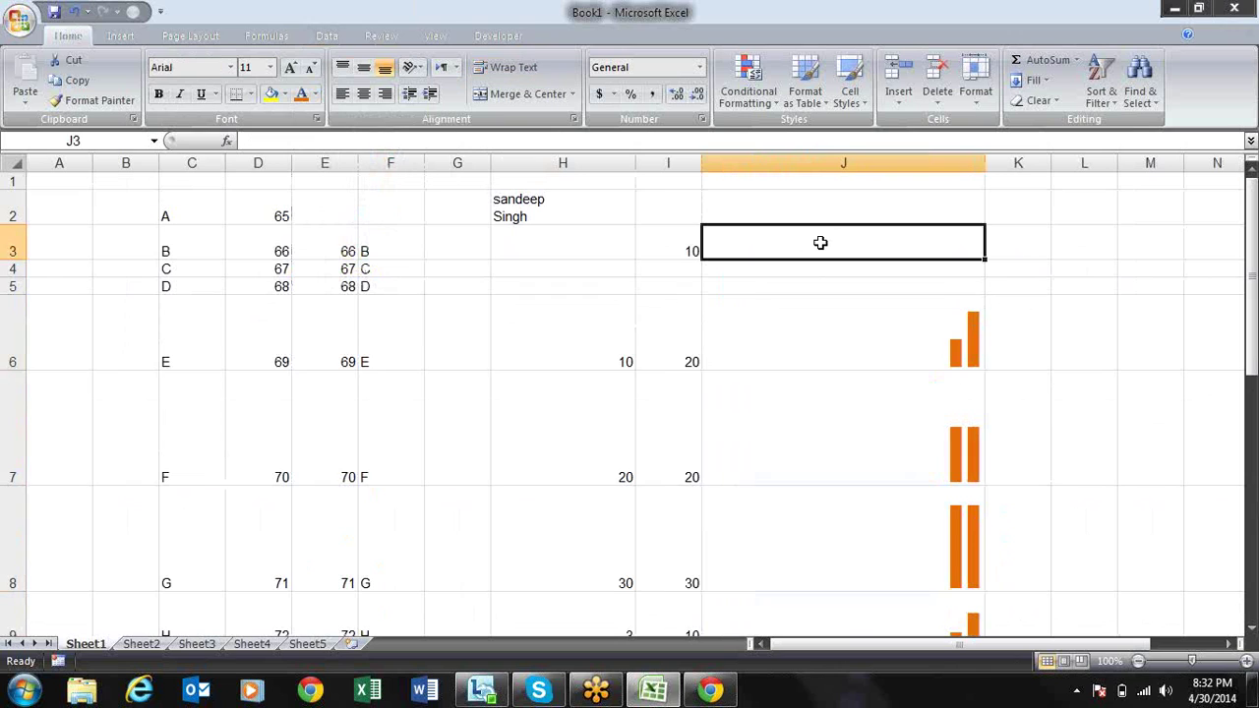
Step: Check the REPT formulas in column J and the values in G6:H8 and I6
left_click(818, 468)
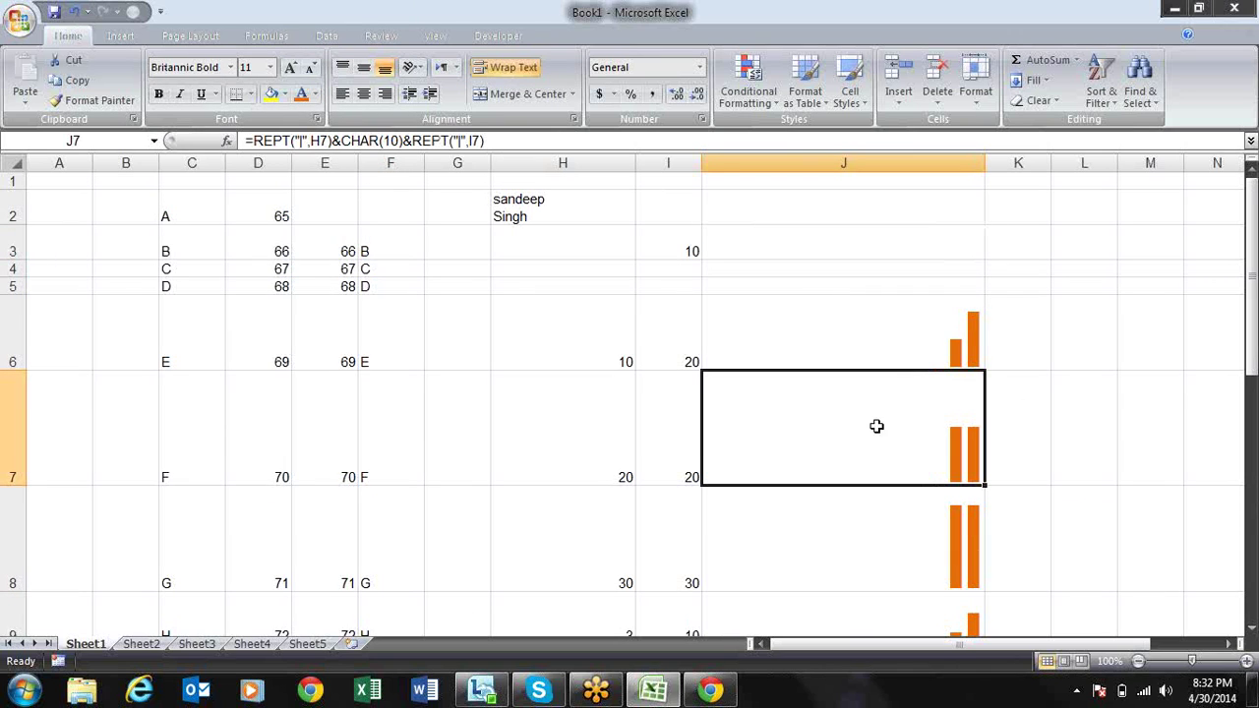
left_click(834, 240)
left_click(882, 364)
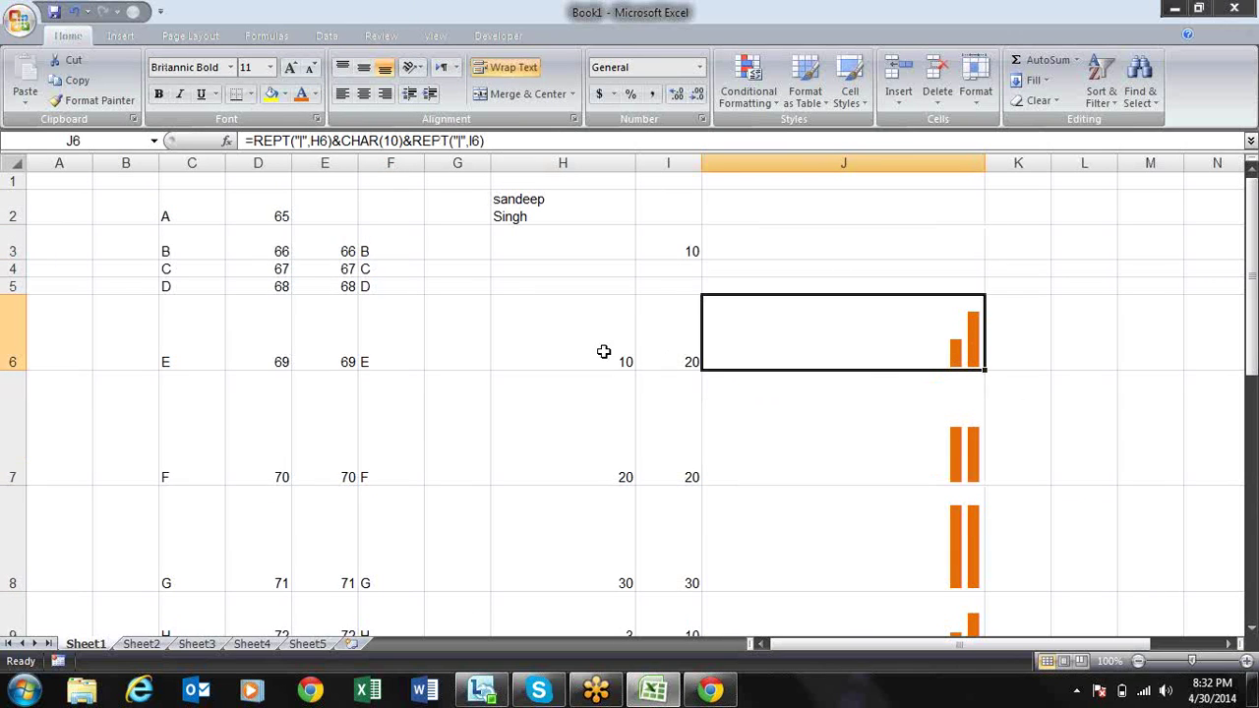
left_click_drag(488, 340, 497, 517)
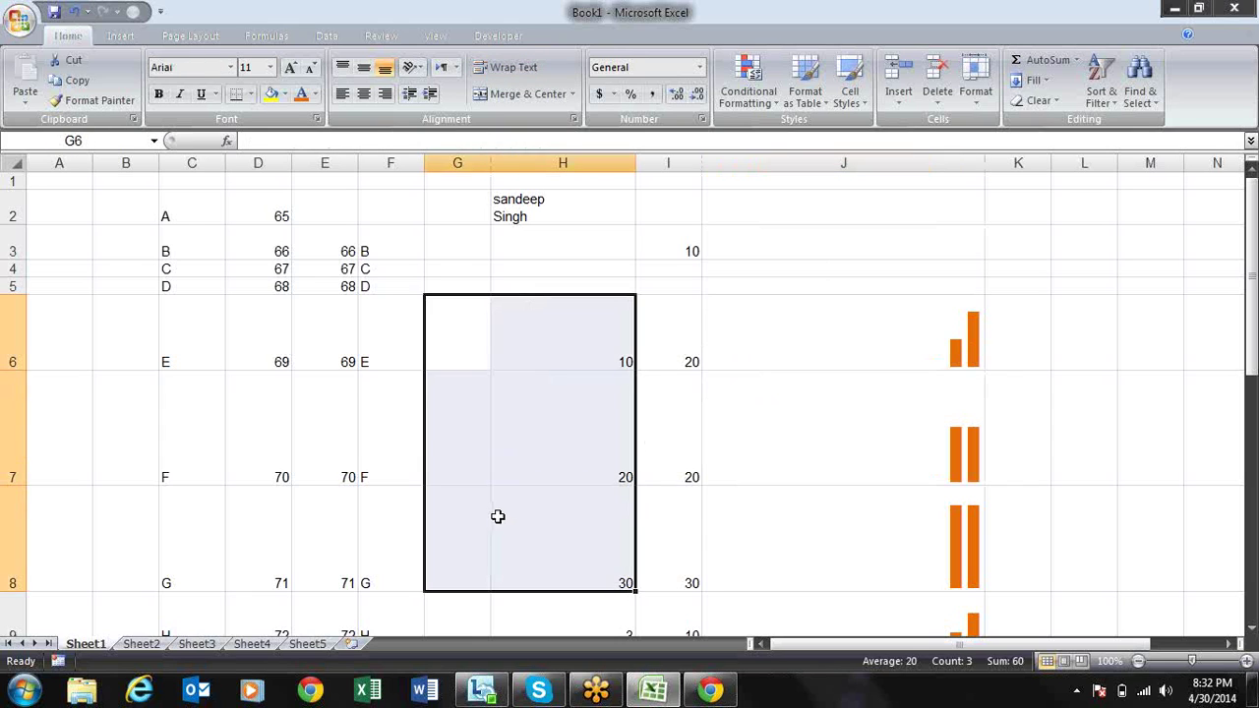
left_click(921, 321)
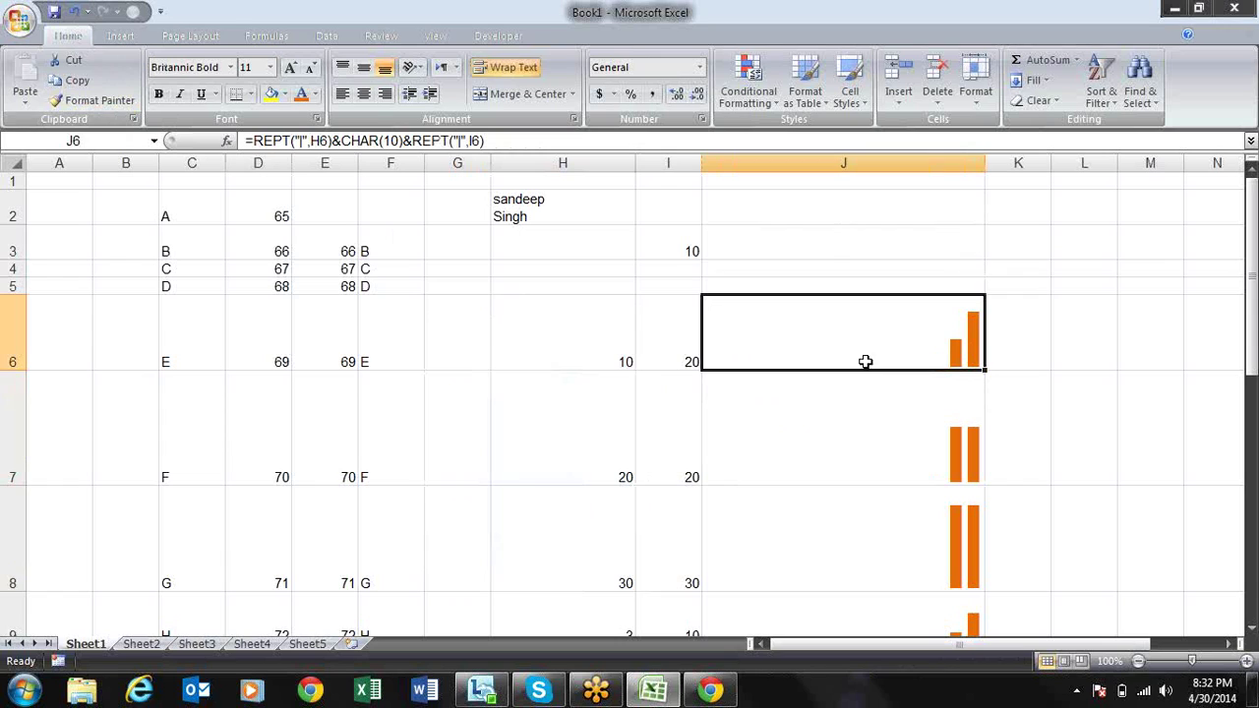
left_click(673, 358)
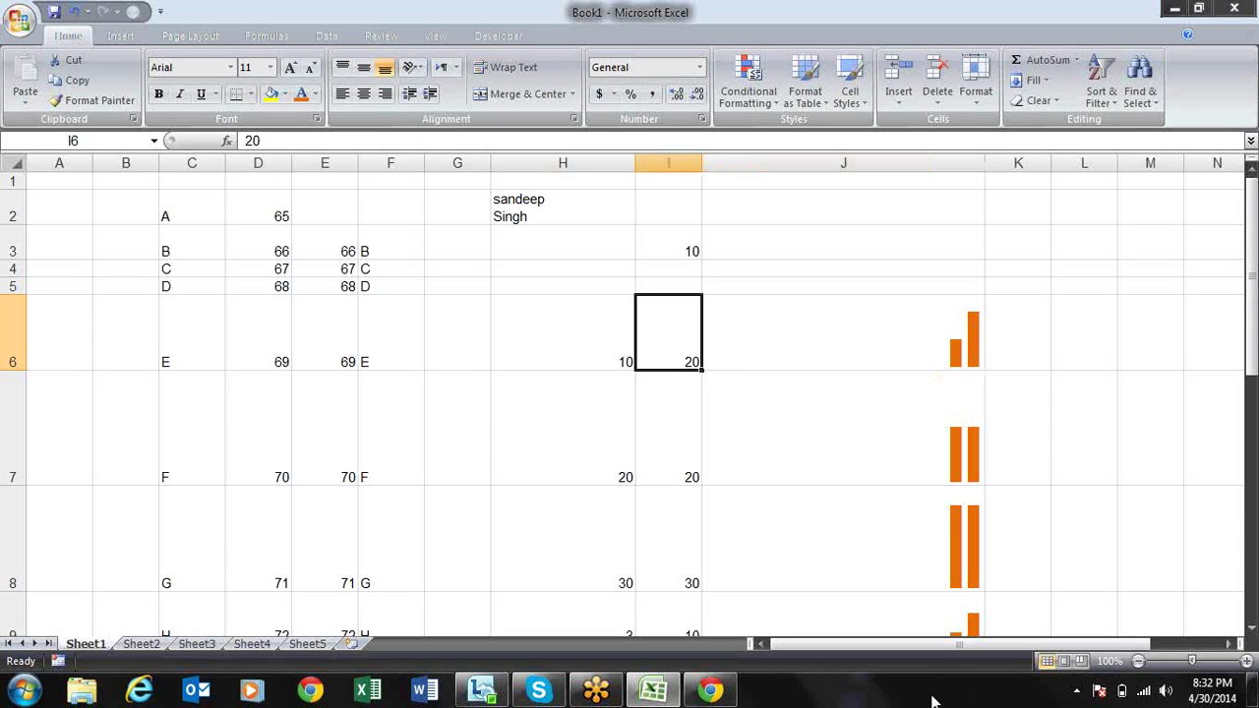
Step: Enter E001 in G6 and fill E002 and E003 down to G8
key("Left")
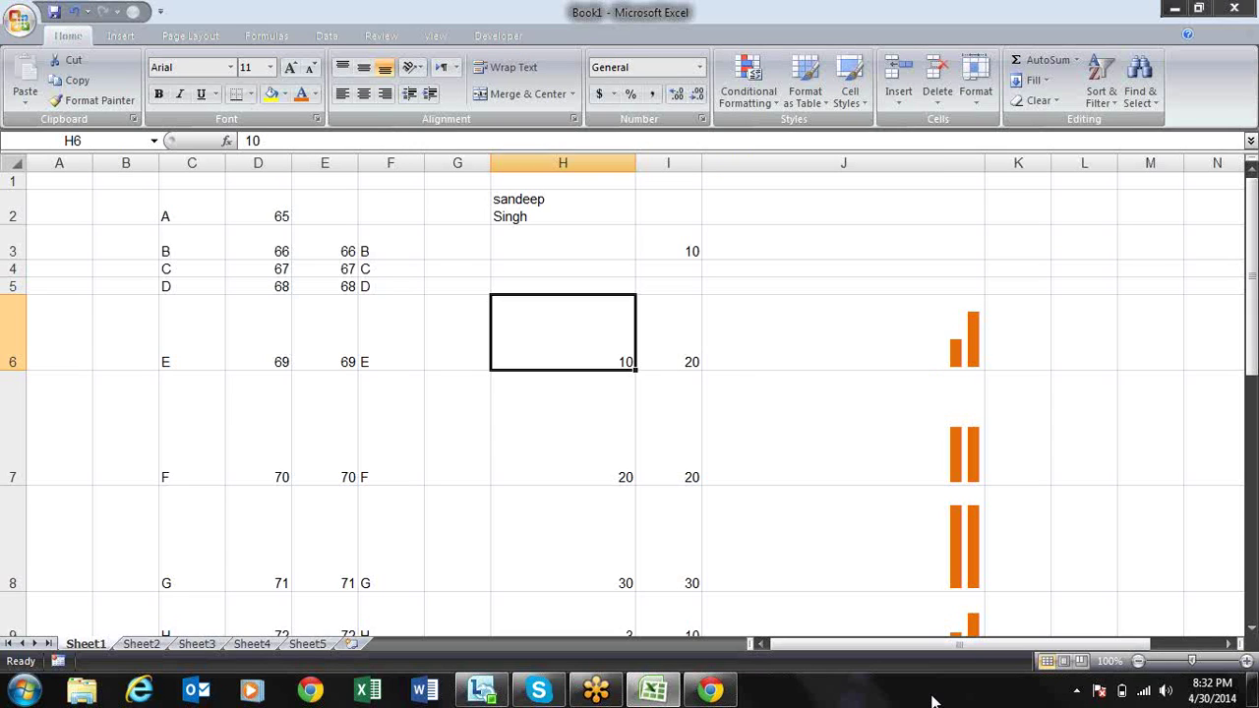
key("Left")
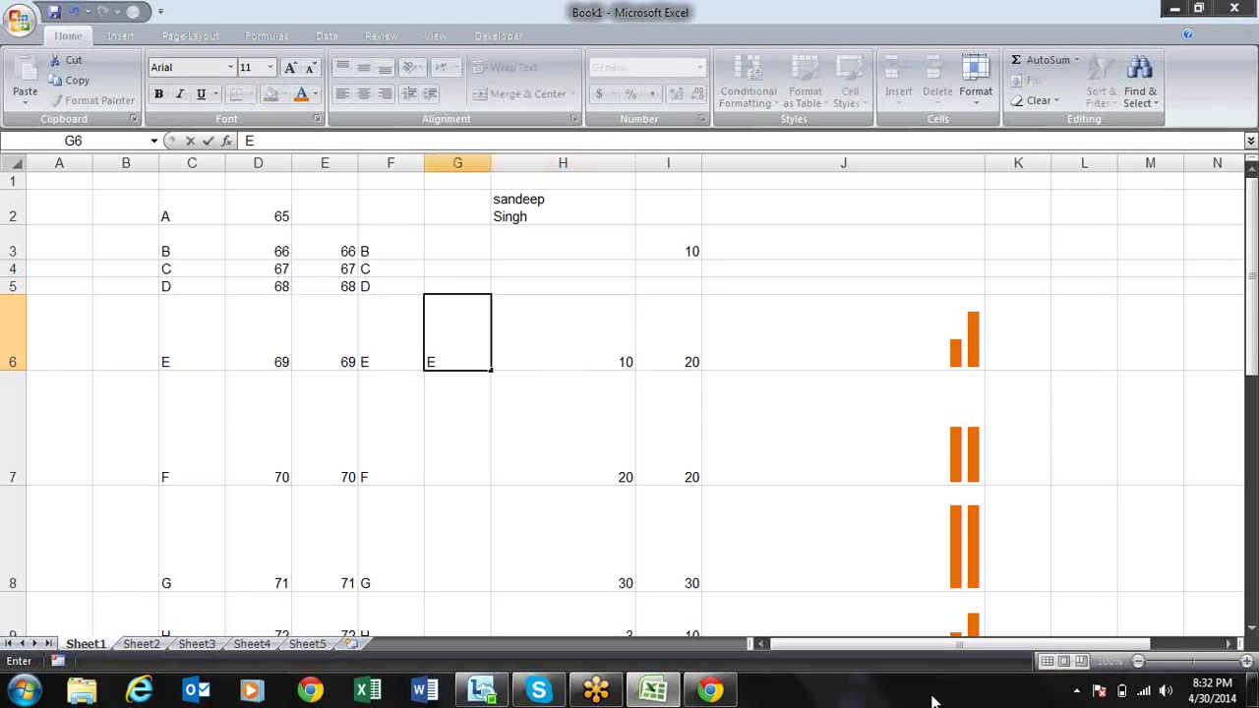
type("001")
key("Return")
key("Up")
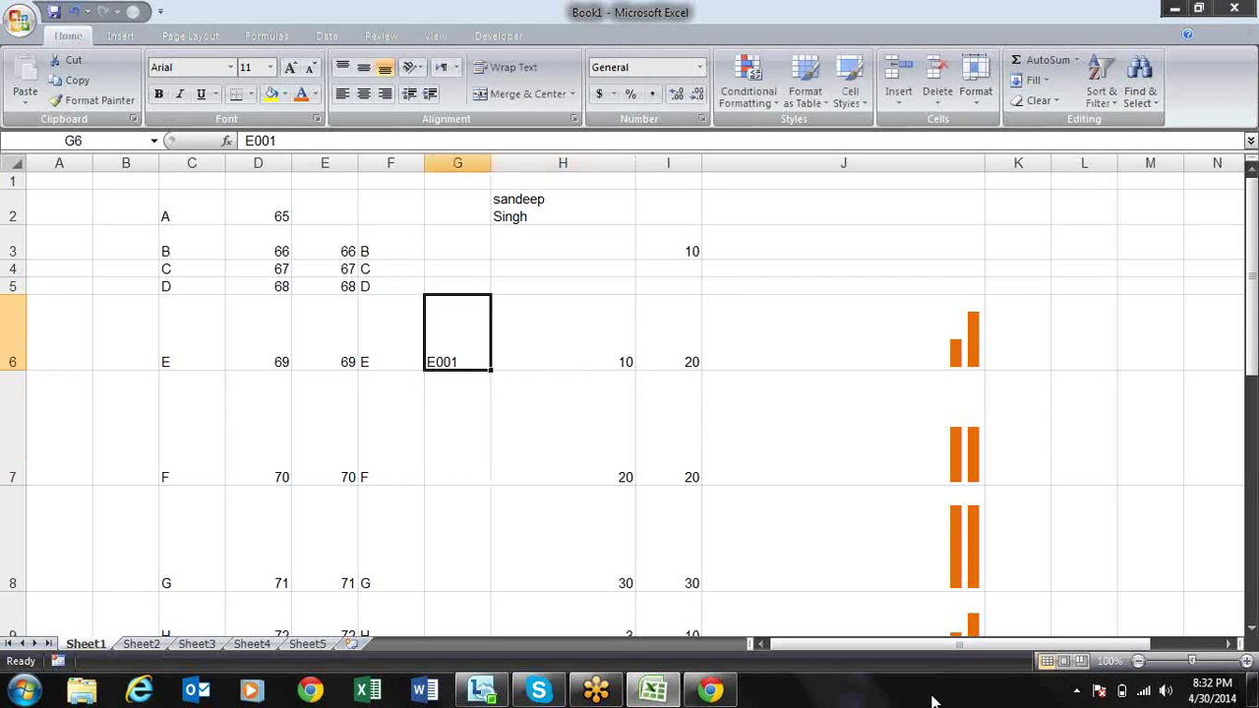
left_click_drag(497, 367, 490, 601)
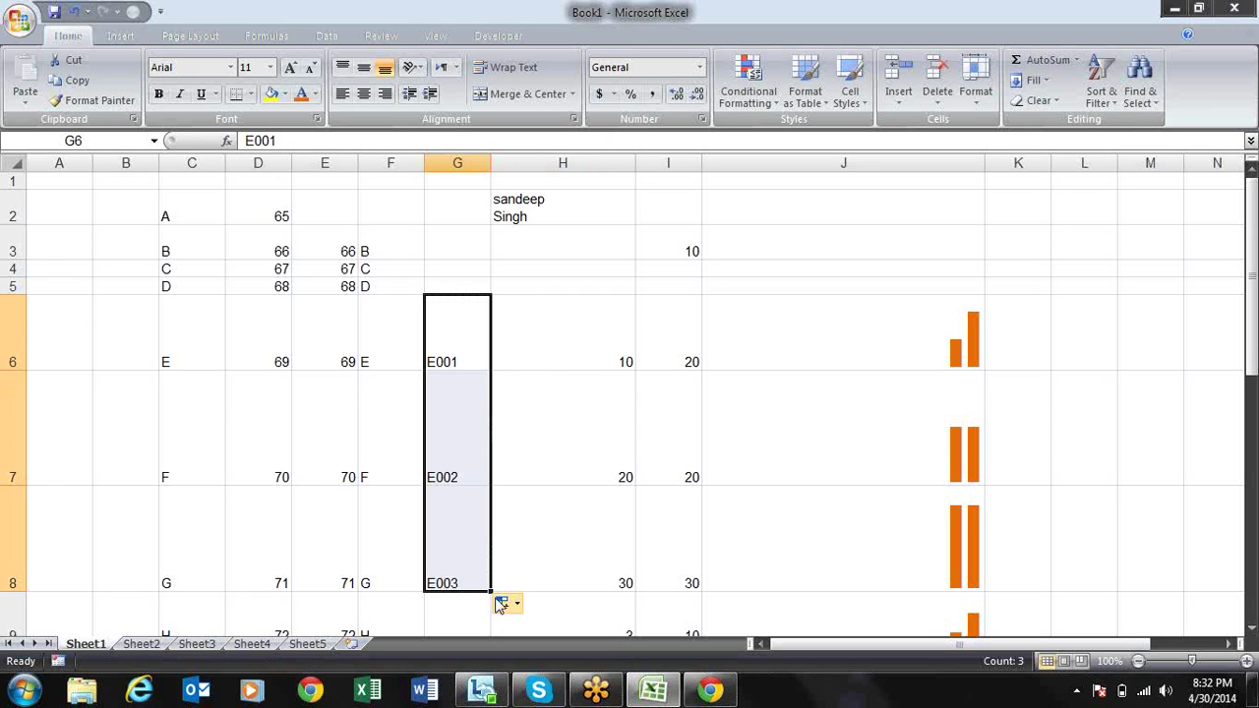
Step: Enter E001 in J2 as the lookup value
left_click(917, 209)
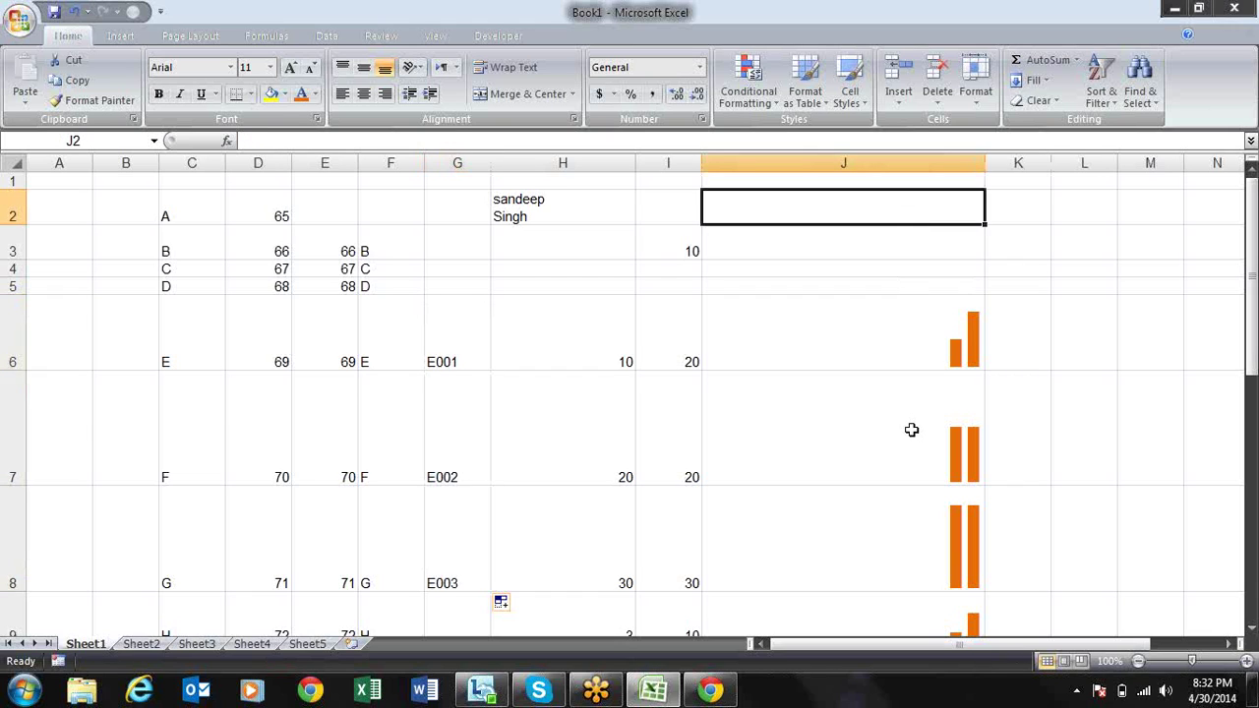
type("E001")
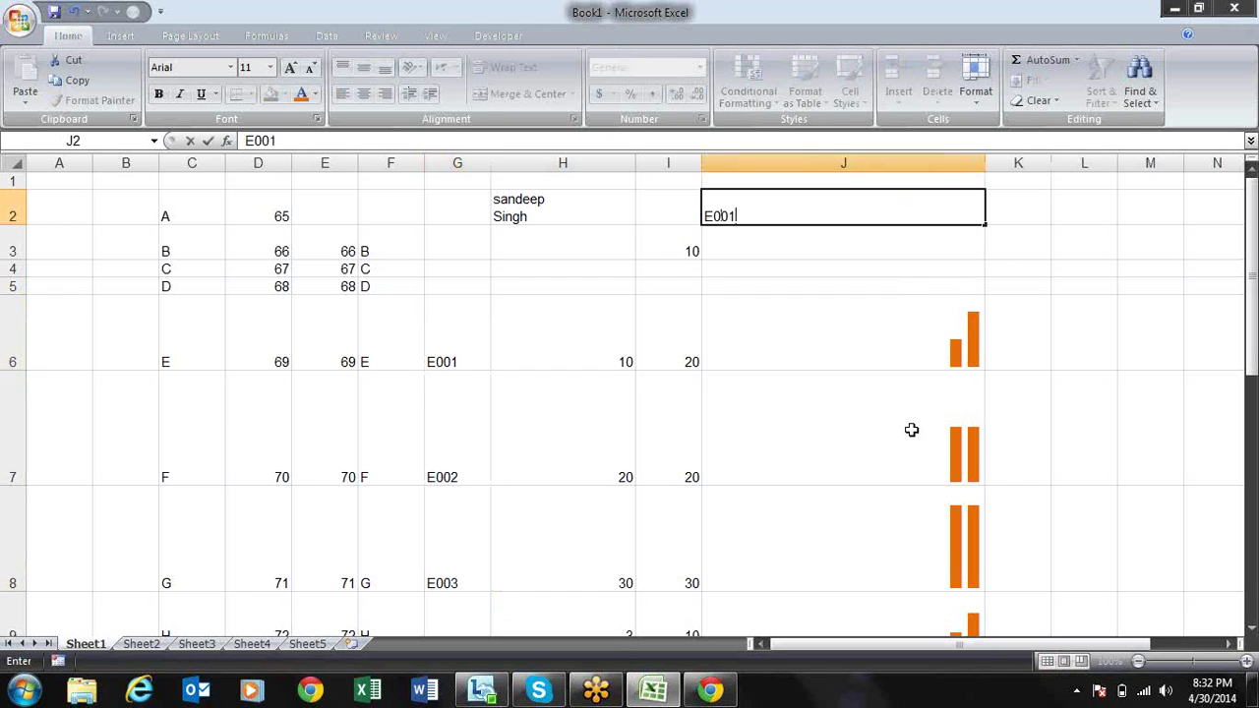
key("Return")
key("Up")
key("Right")
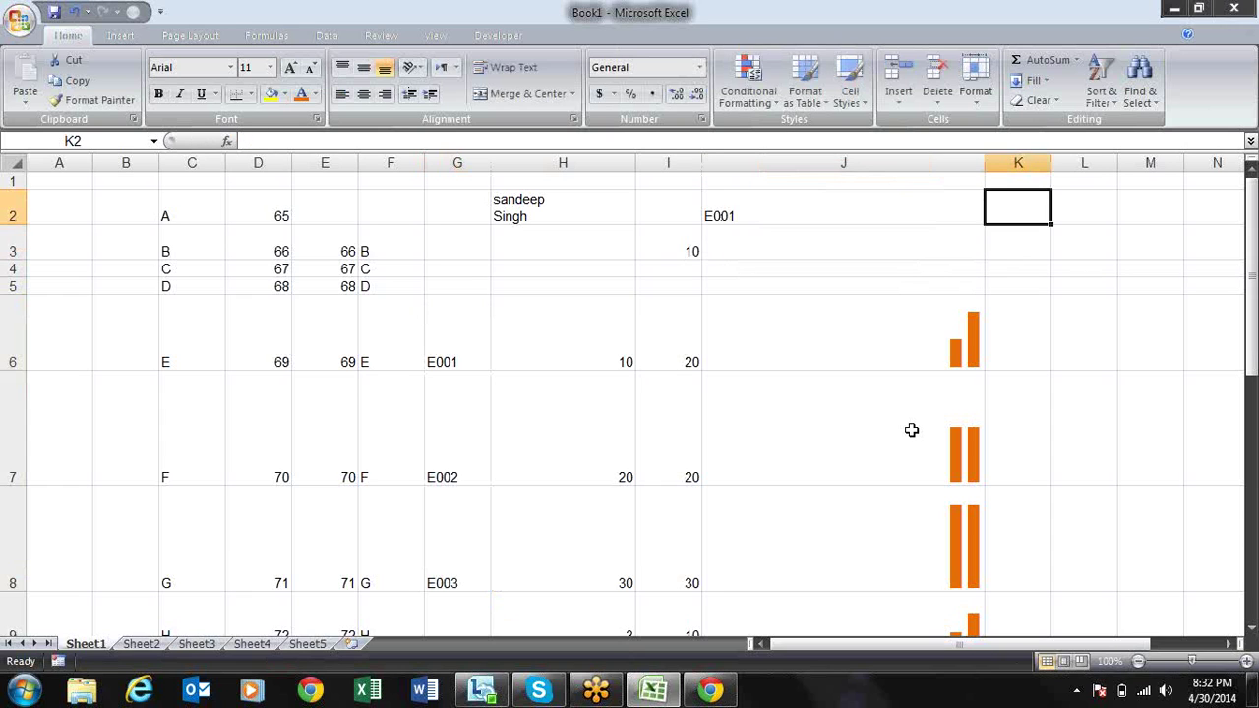
Step: Enter =VLOOKUP(J2,G6:J8,4,0) in K2 to fetch J2's bar chart
type("=vl")
key("Tab")
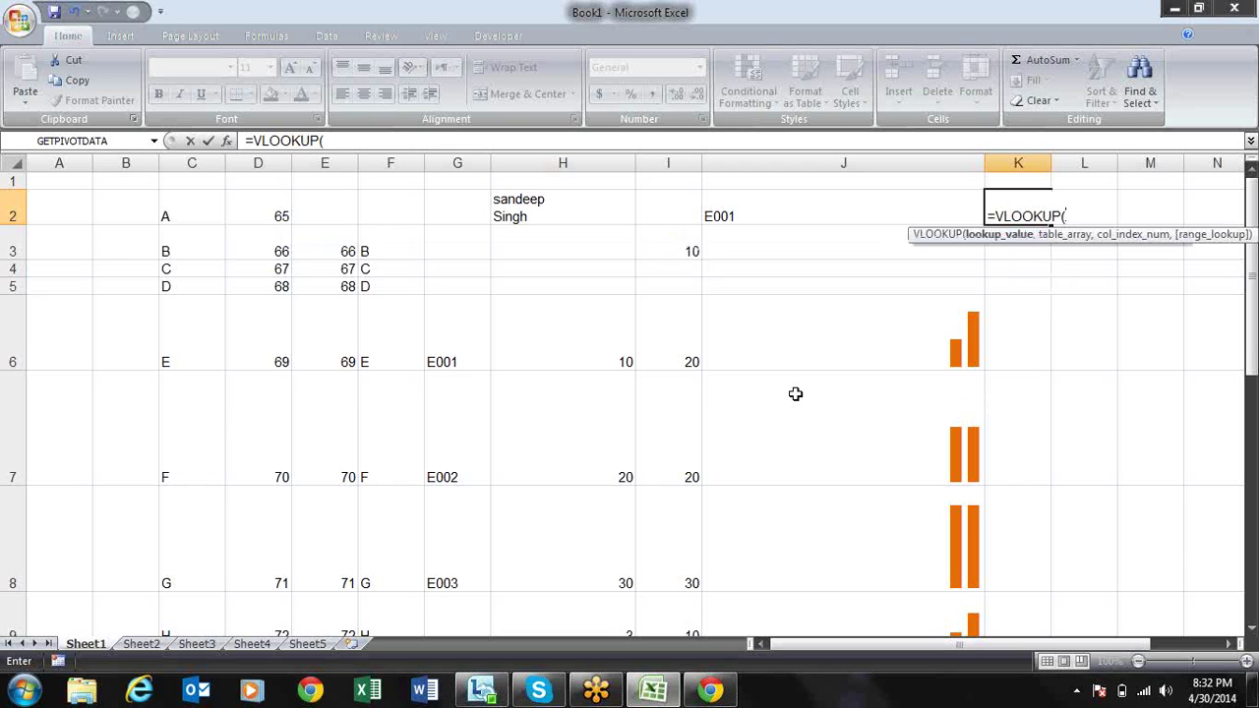
left_click(731, 212)
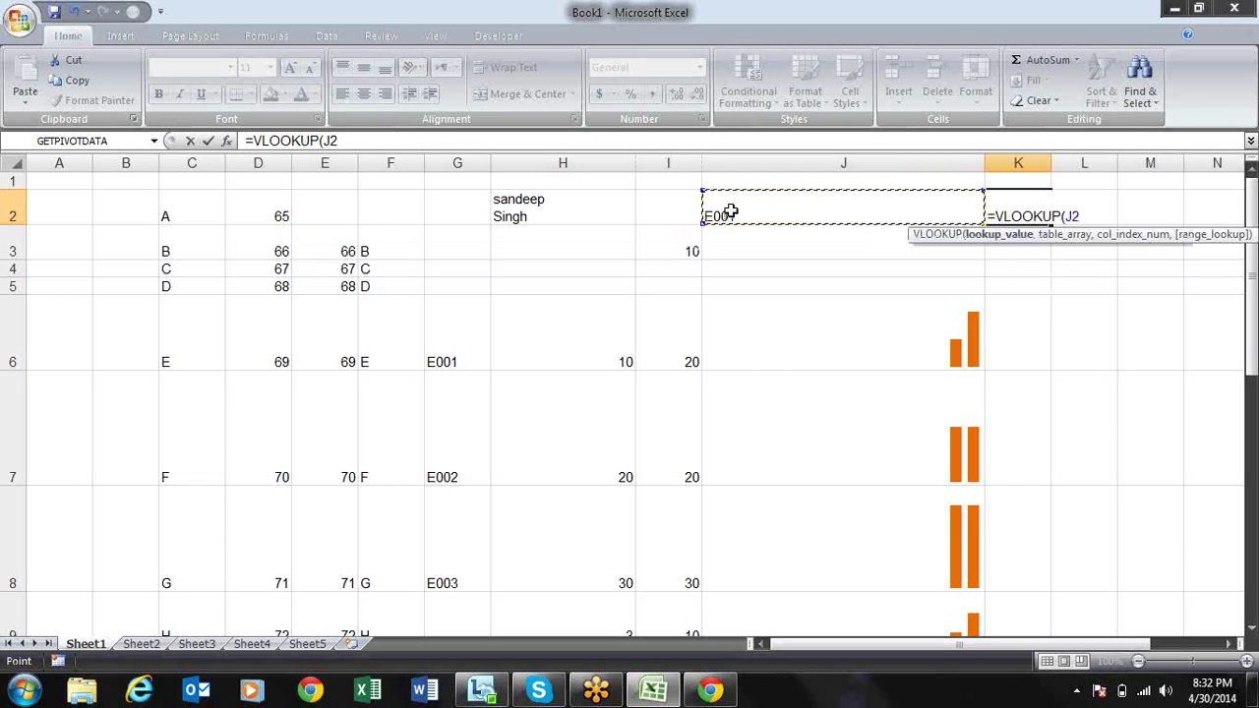
type(",")
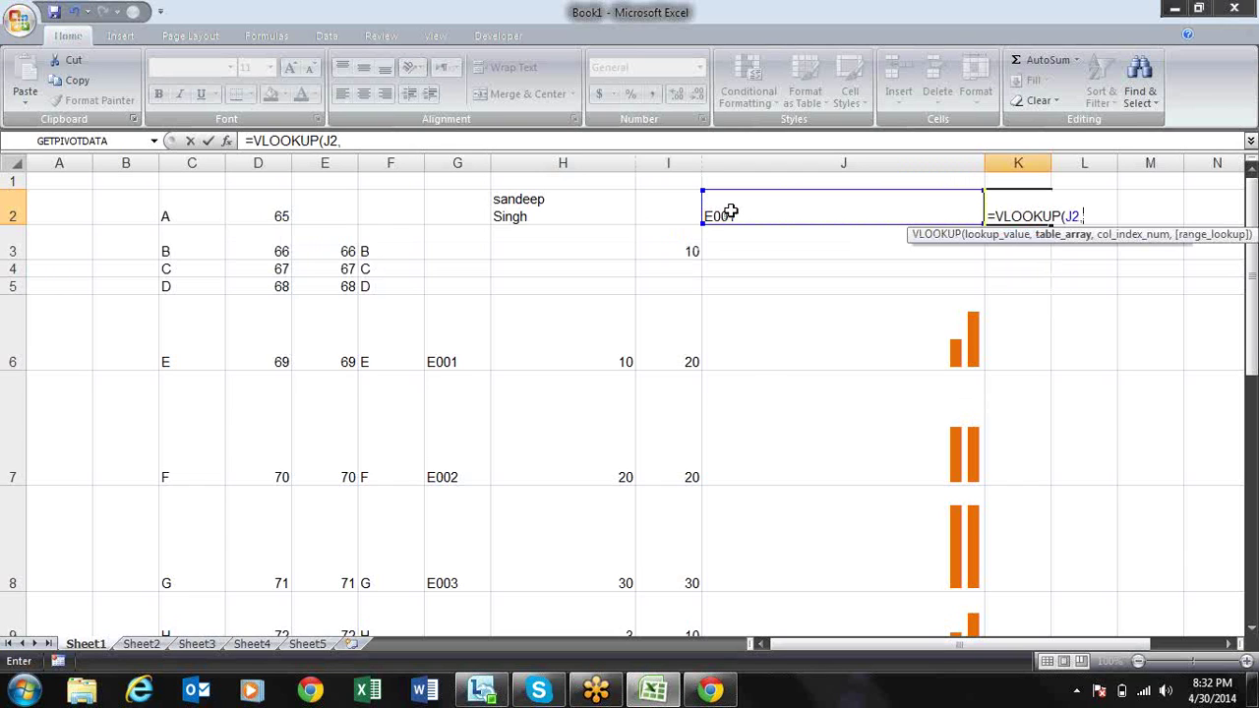
left_click(478, 354)
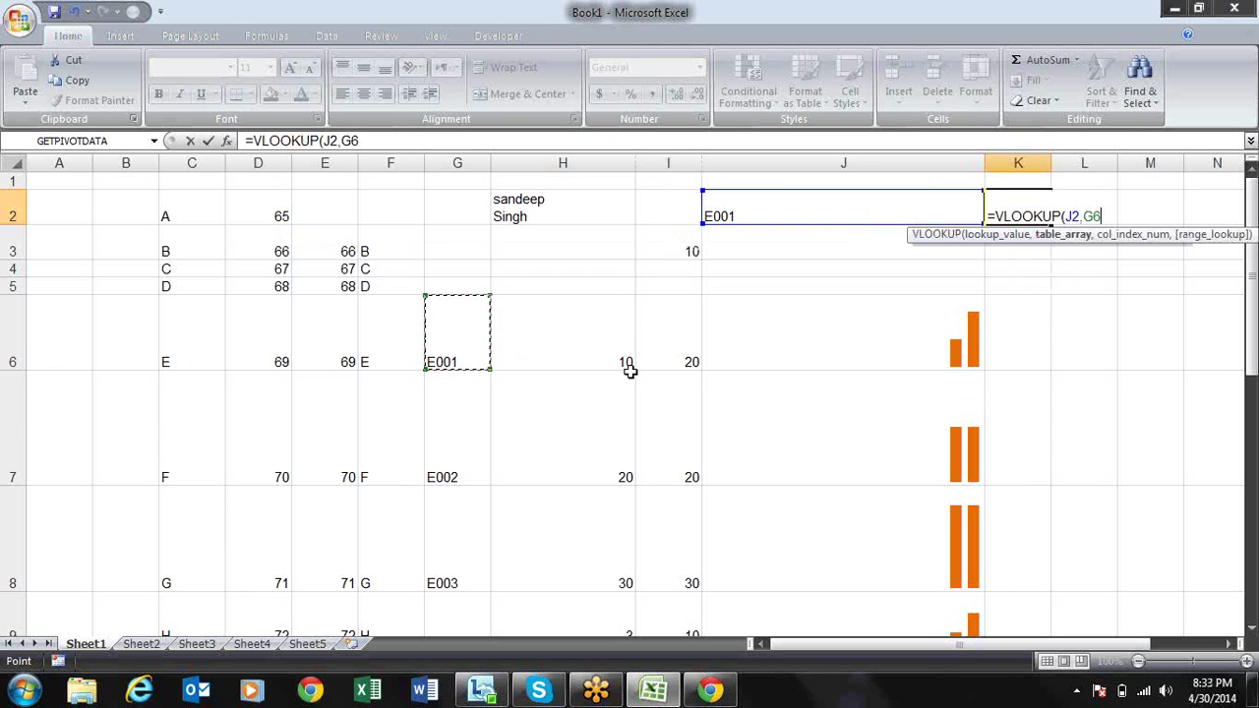
key("Return")
key("Return")
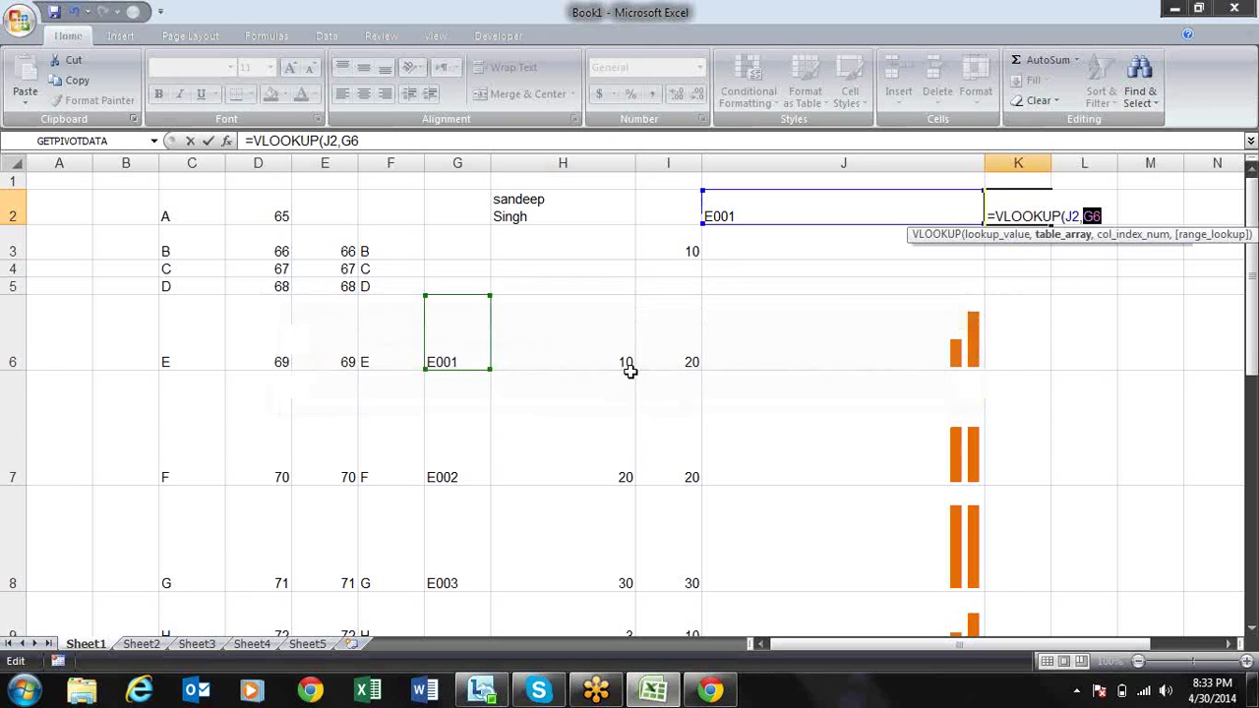
left_click(442, 341)
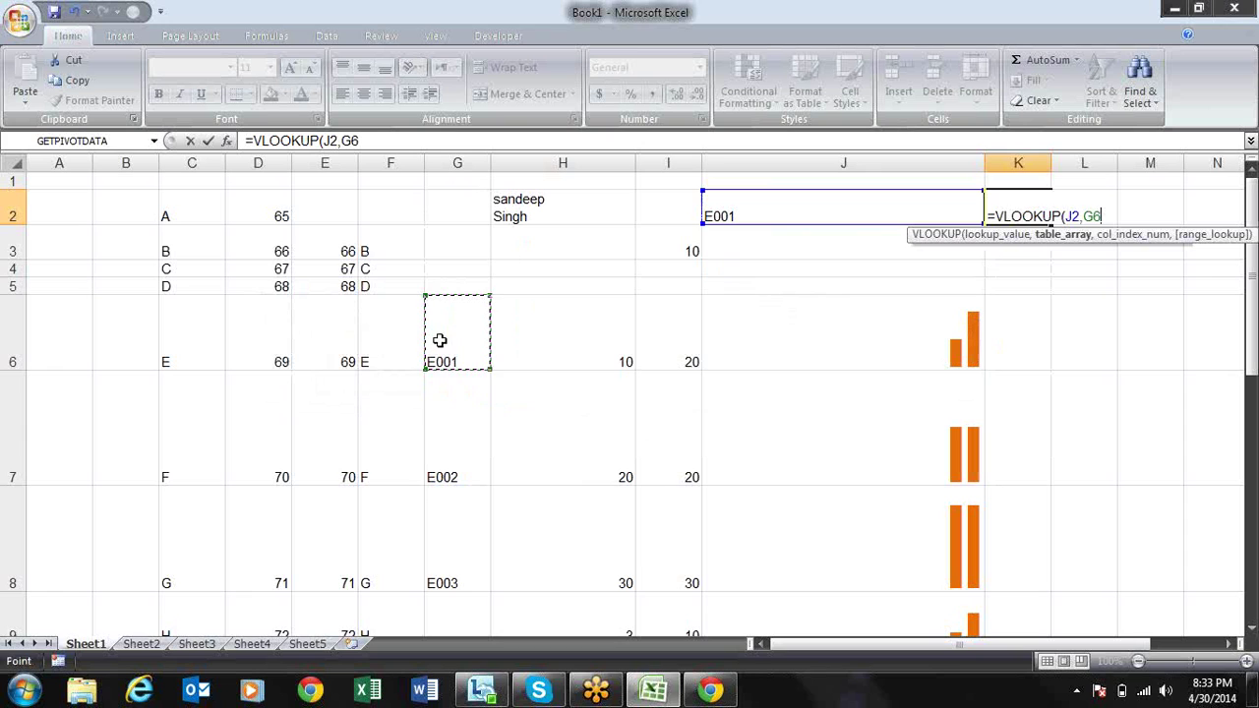
mouse_move(442, 341)
left_mouse_down()
mouse_move(814, 588)
mouse_move(819, 574)
left_mouse_up()
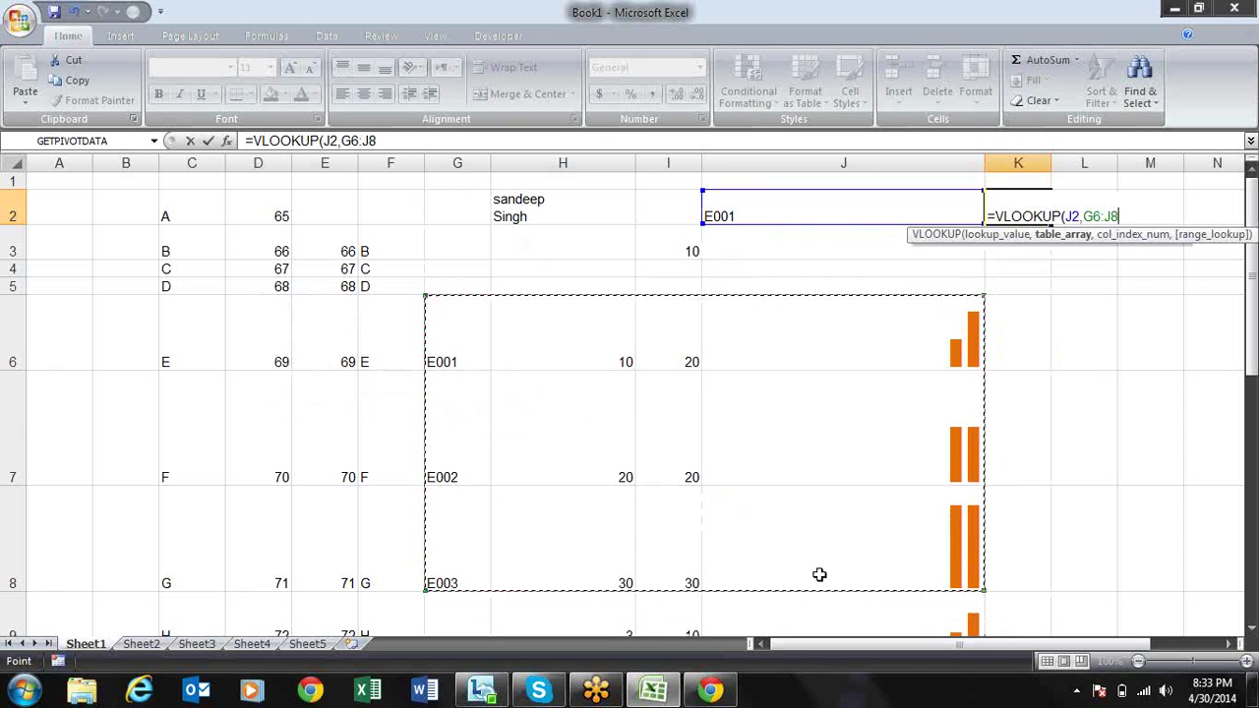
type(",")
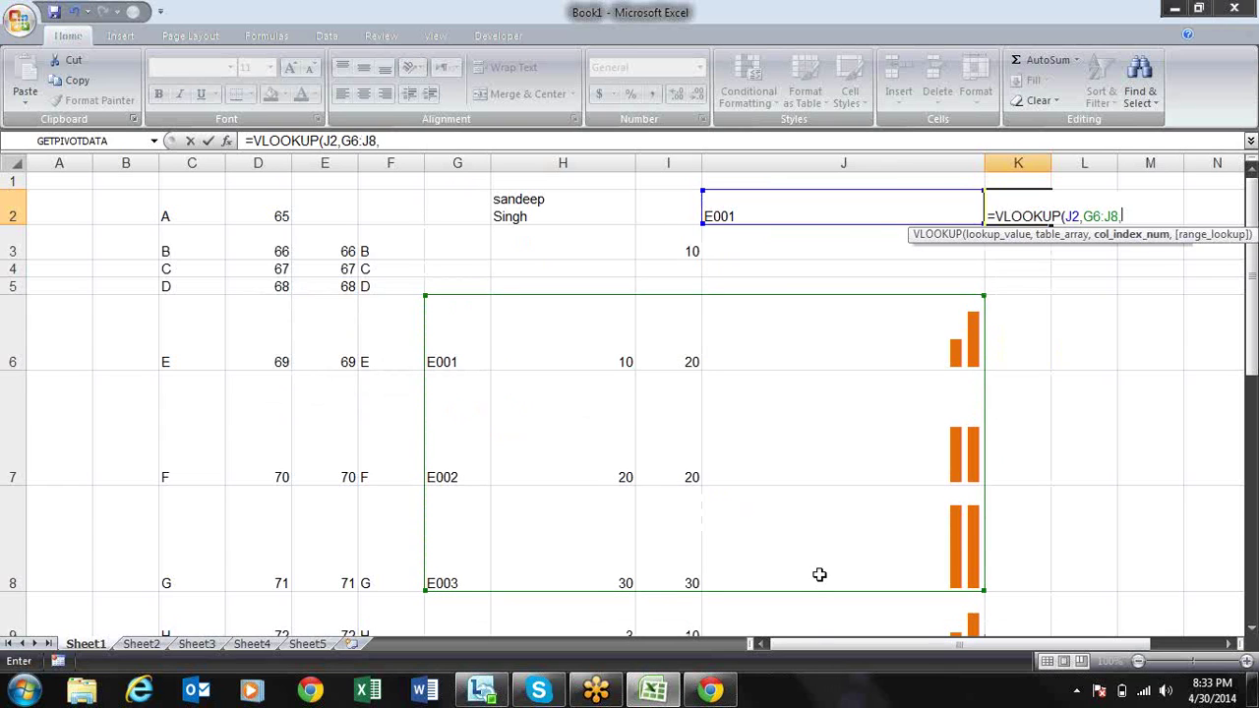
type("3")
key("BackSpace")
type("4")
type(",0")
key("Return")
key("Up")
Step: Copy J6's bar formatting to K2 with Format Painter, then enlarge row 2 and widen column K
left_click(837, 331)
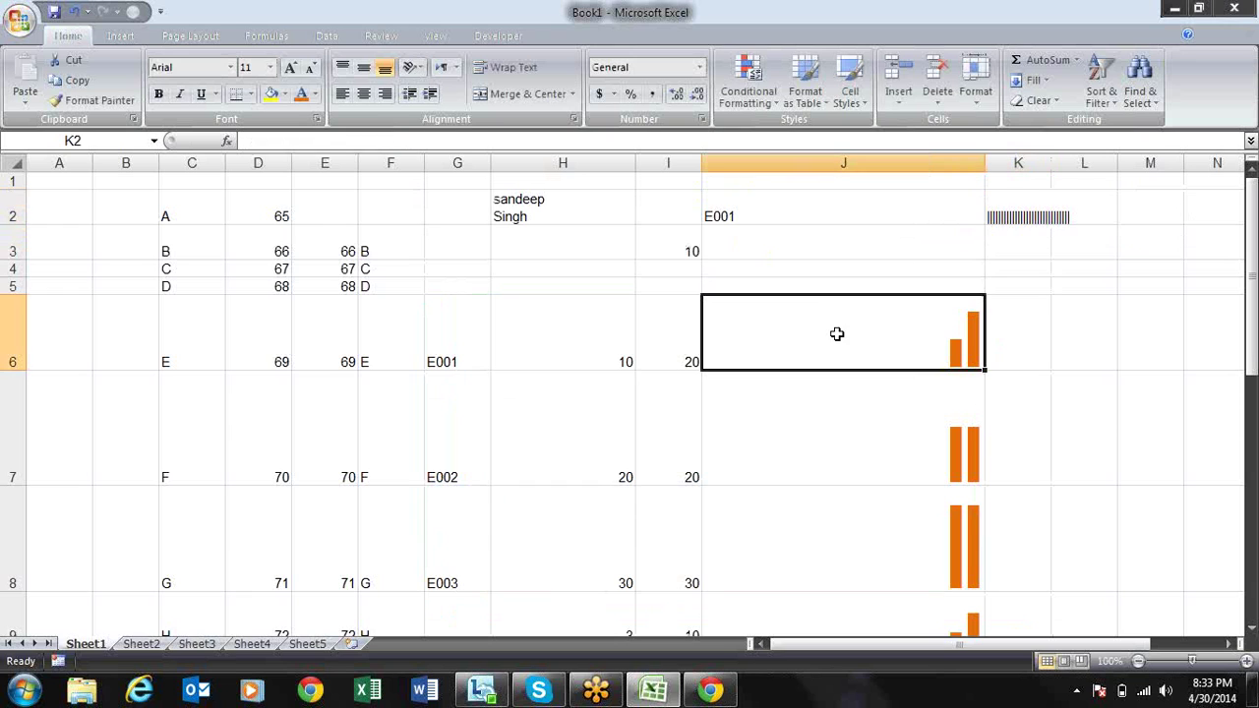
left_click(94, 100)
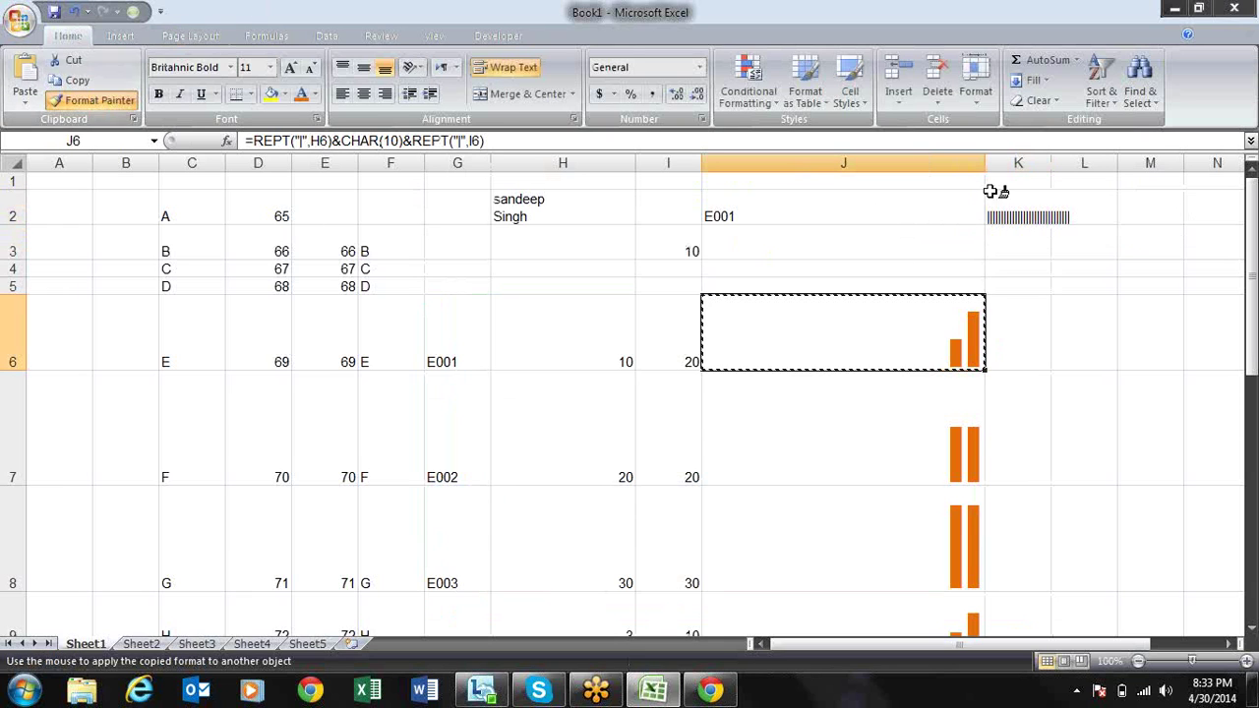
left_click(1000, 203)
left_click_drag(8, 225, 7, 309)
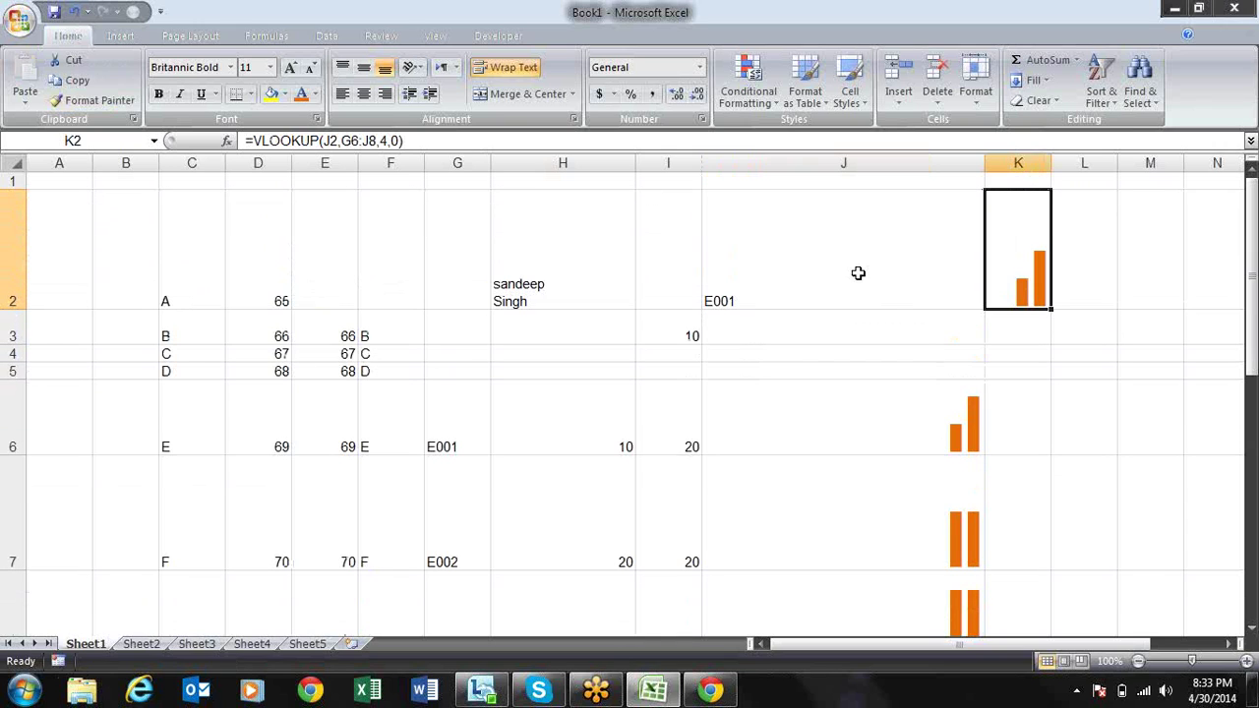
left_click_drag(1050, 162, 1102, 163)
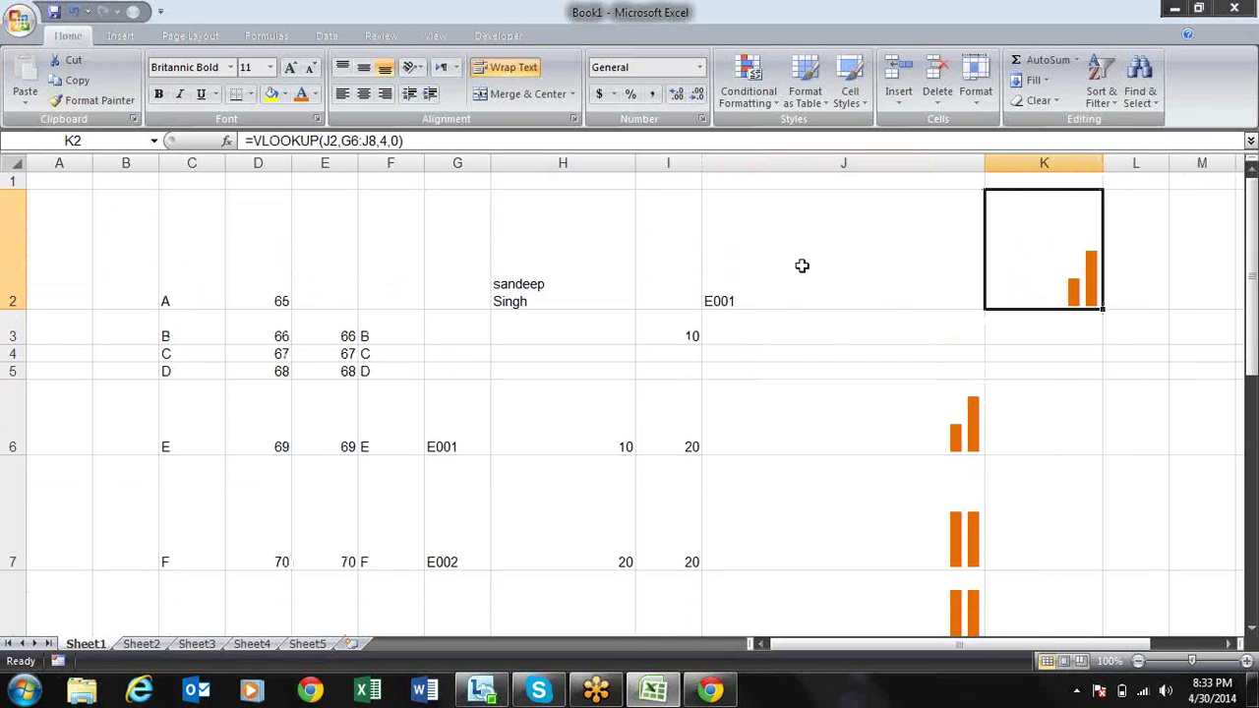
Step: Edit J2's lookup ID from E001 to E002
left_click(781, 298)
key("F2")
key("BackSpace")
type("2")
key("Return")
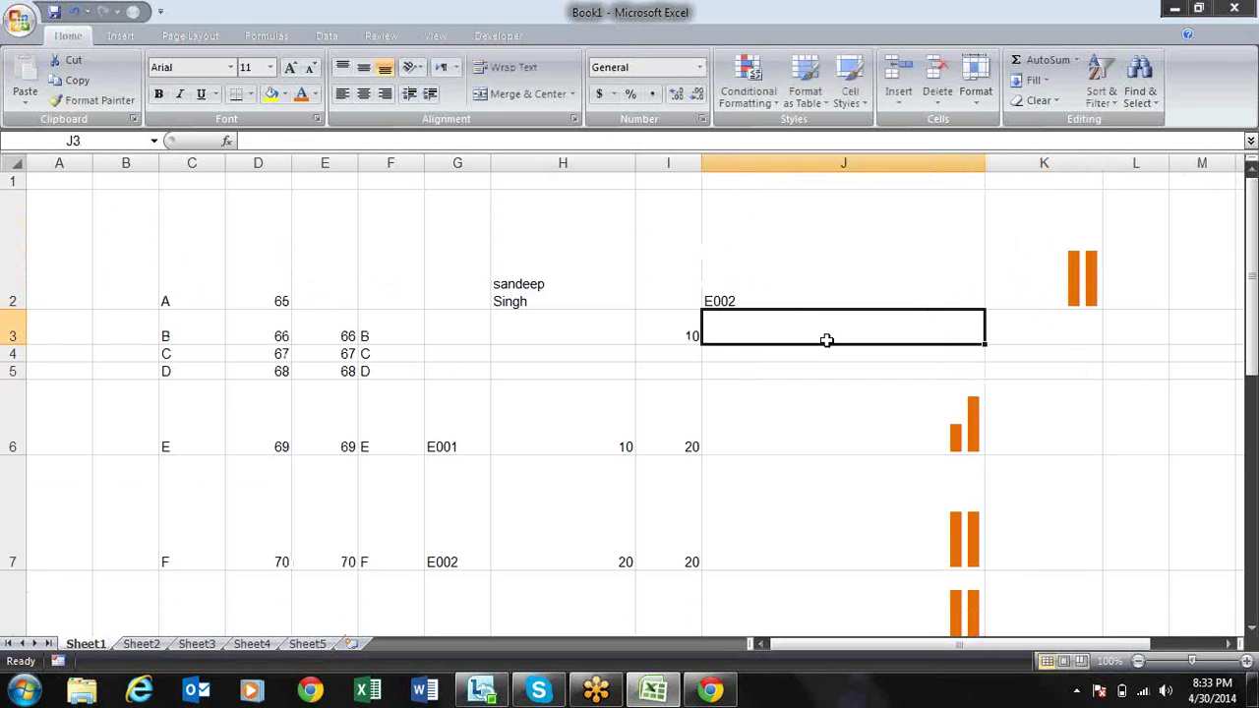
left_click(861, 211)
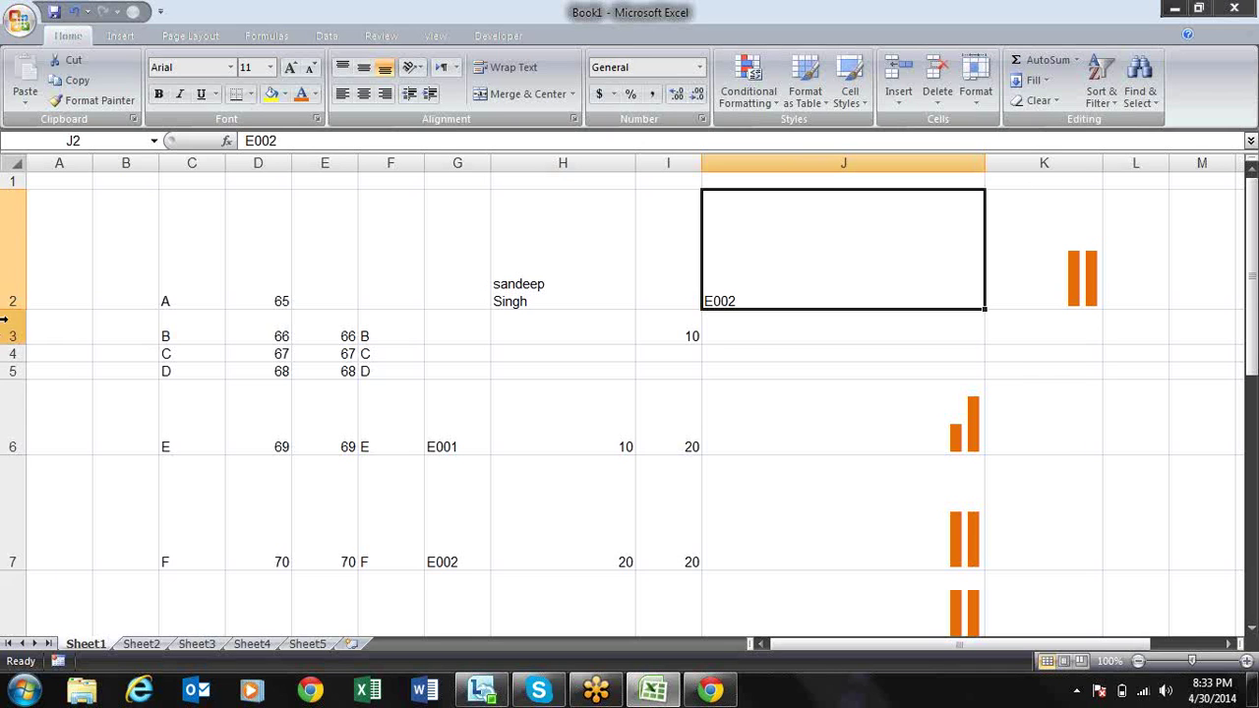
Step: Shrink row 2 back down, then glance at Sheet2 and return to Sheet1
left_click_drag(15, 309, 15, 258)
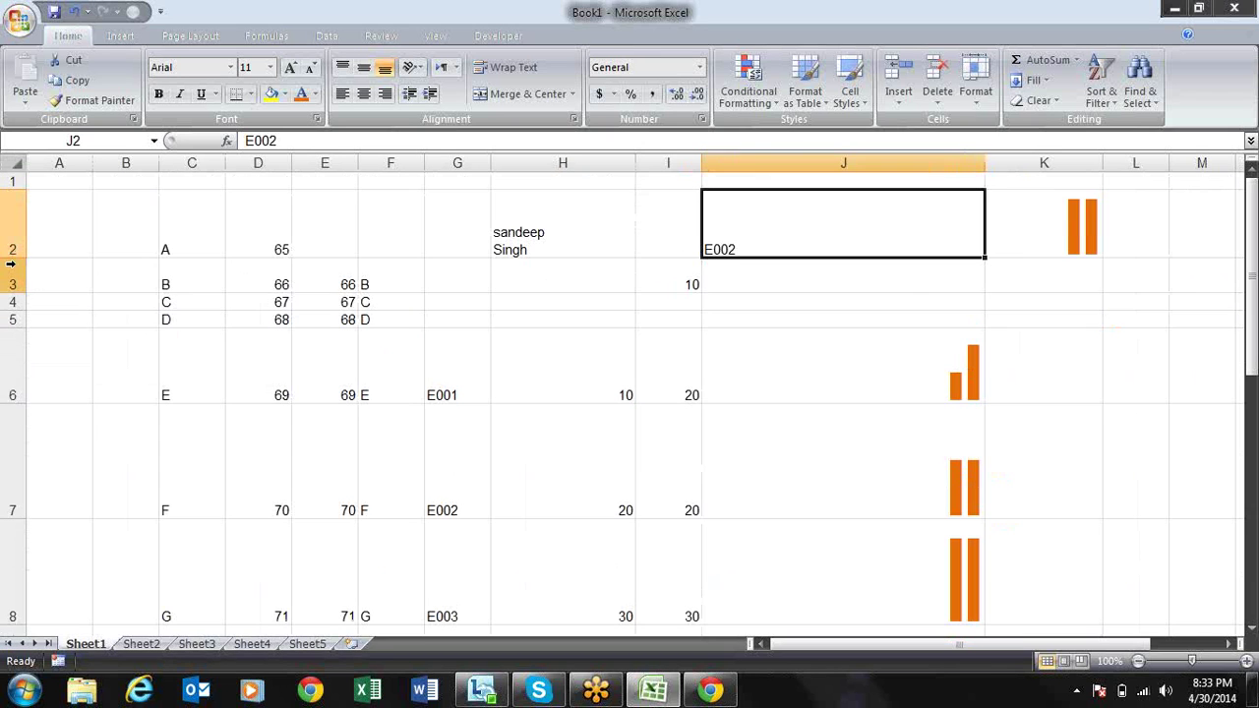
key("Down")
key("Down")
key("Down")
key("Down")
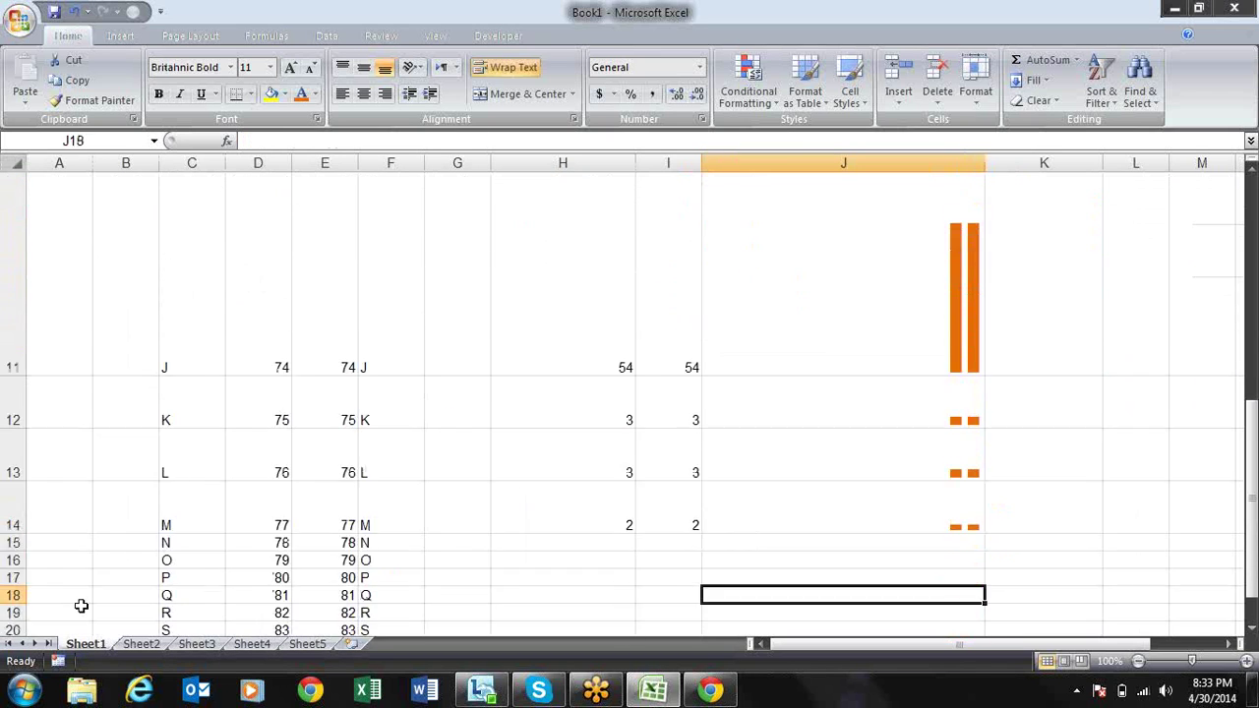
key("Down")
key("Down")
key("Down")
key("Up")
key("Up")
key("Up")
key("Up")
key("Up")
key("Up")
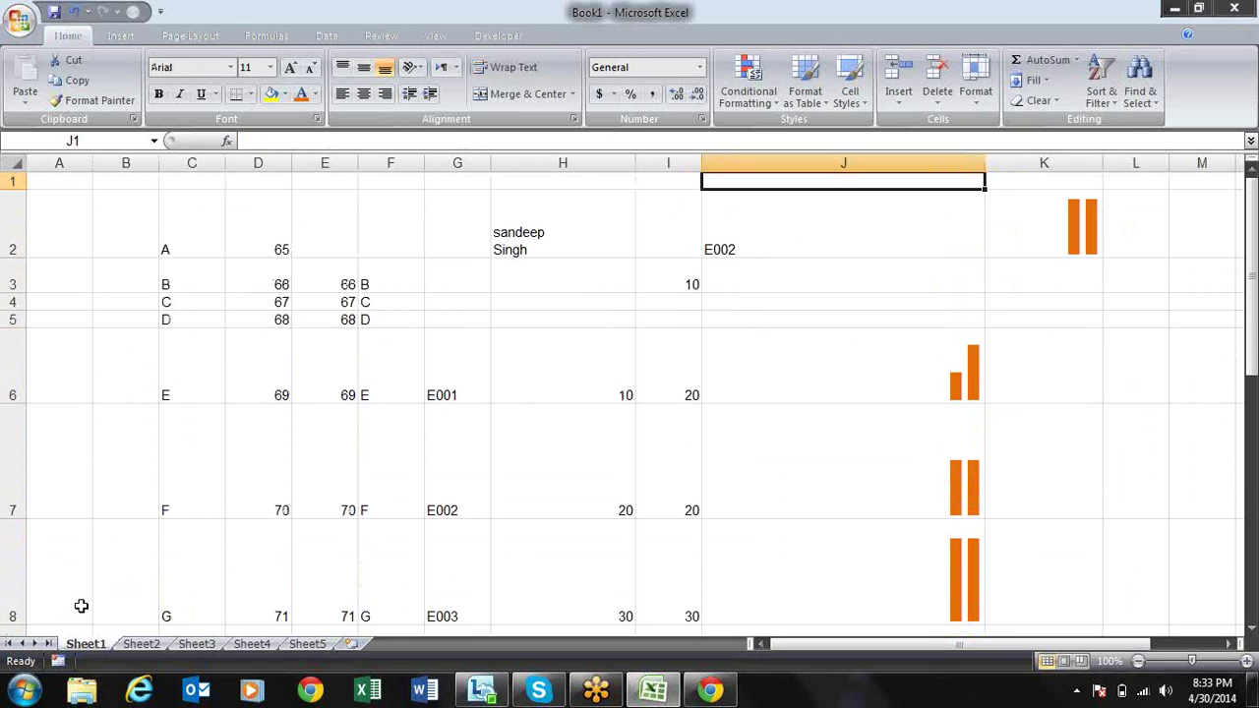
key("Down")
key("Down")
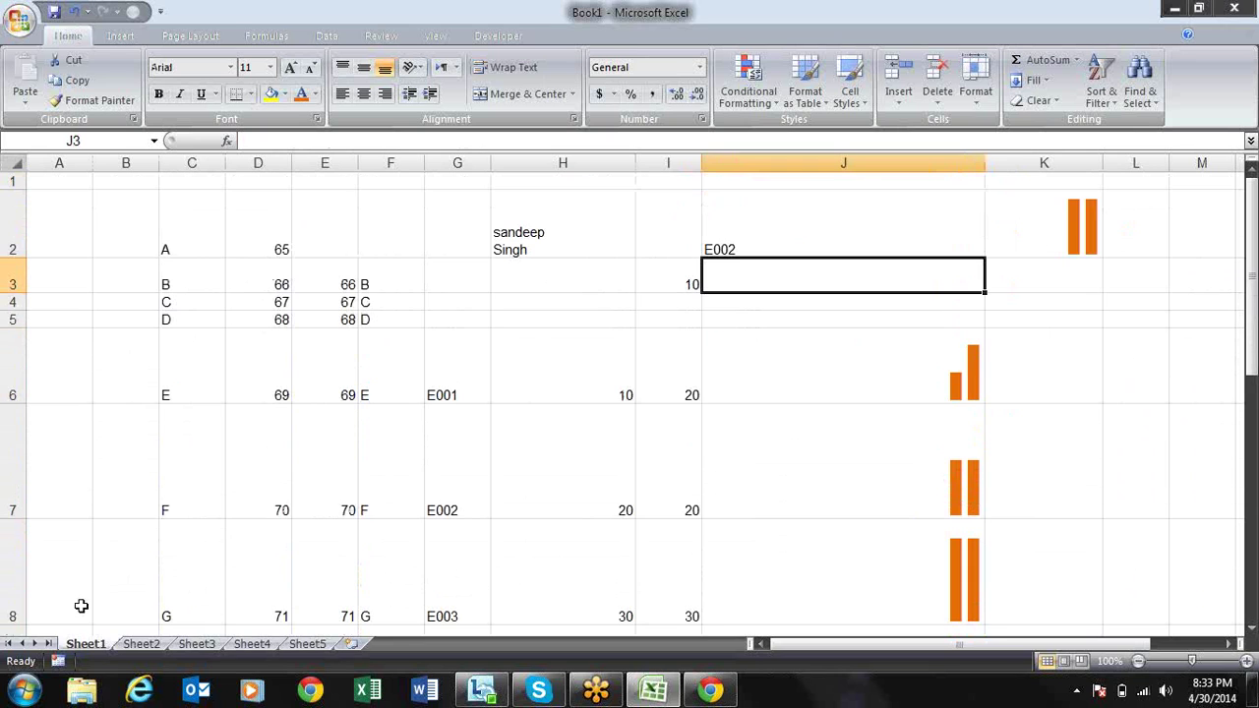
left_click(146, 645)
left_click(85, 645)
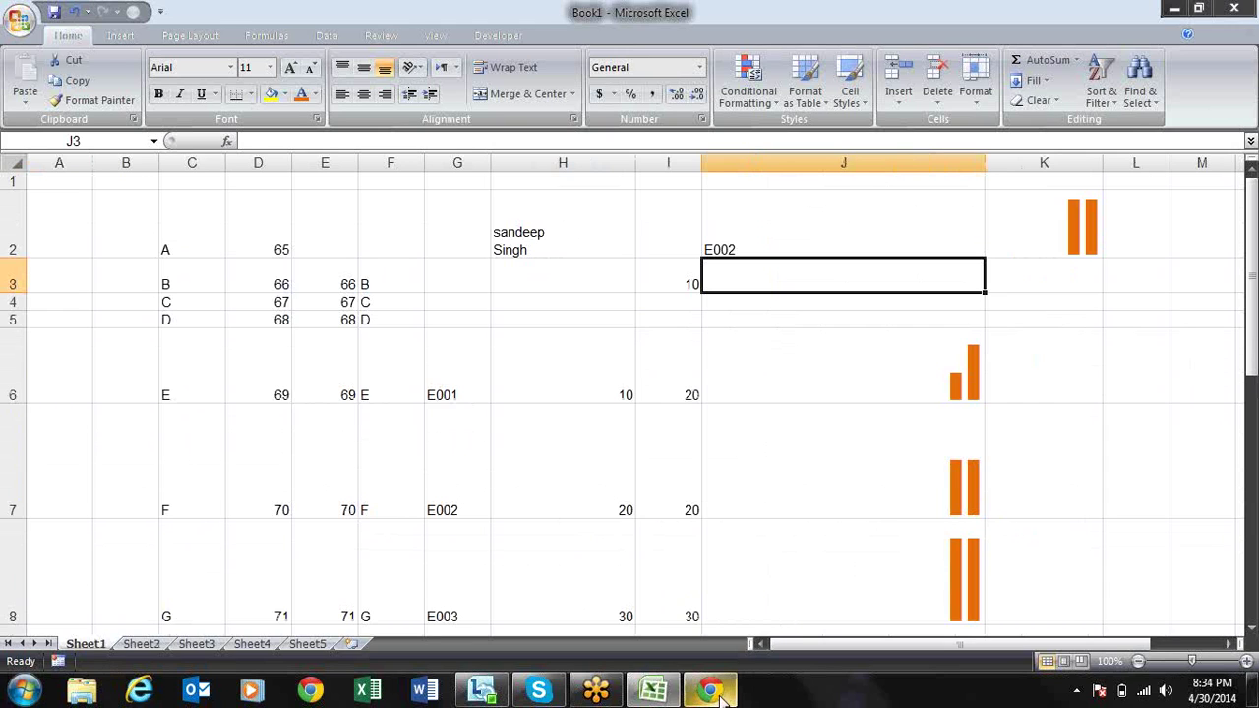
Step: Bring up the ASCII table page in Chrome, then minimize the browser
mouse_move(719, 694)
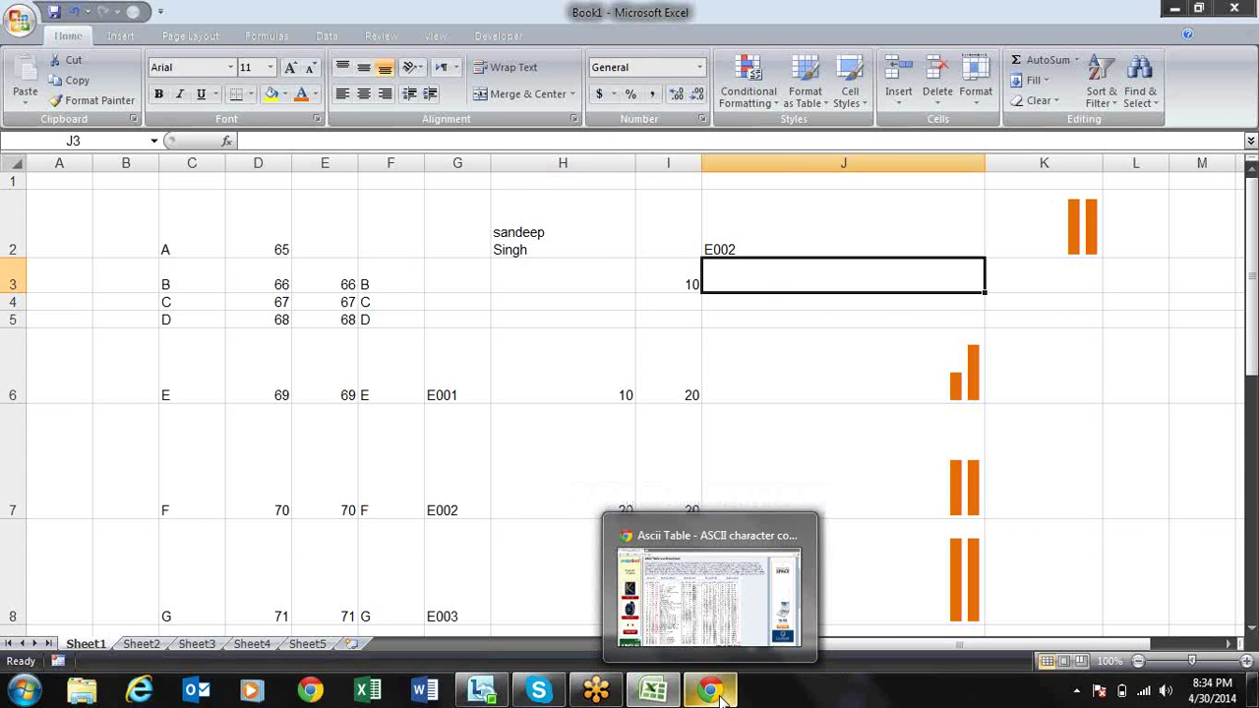
left_click(719, 694)
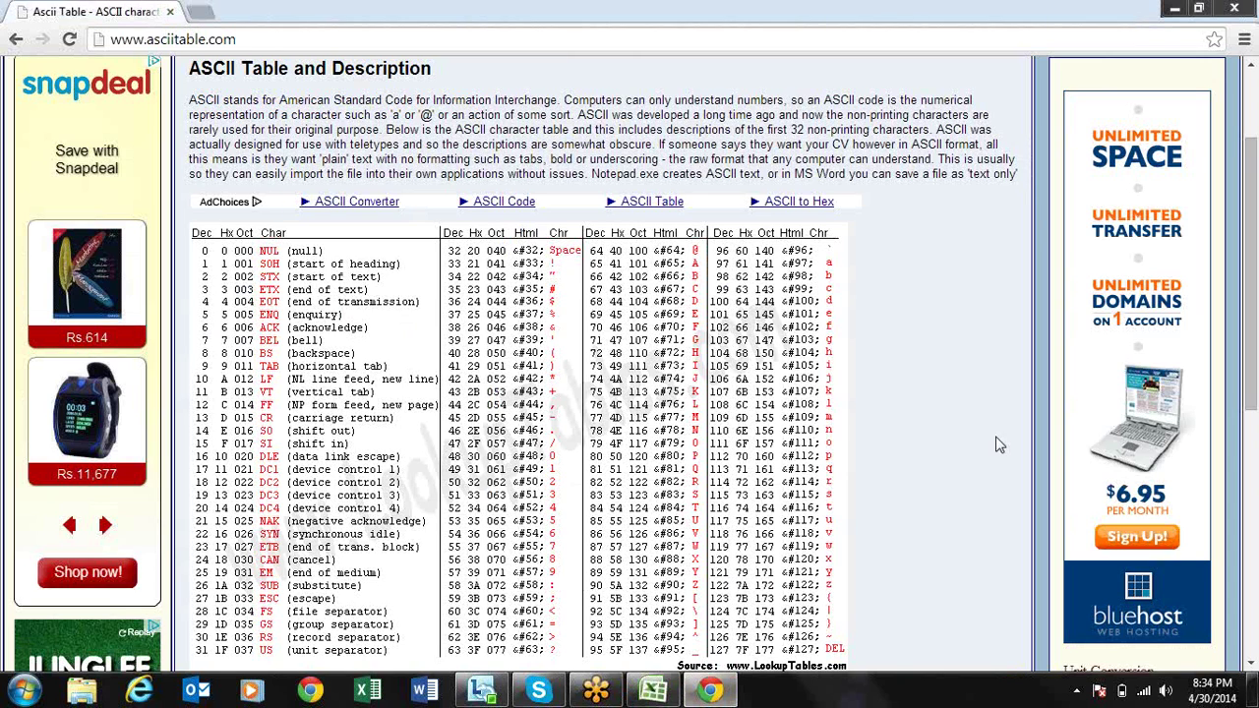
left_click(1176, 10)
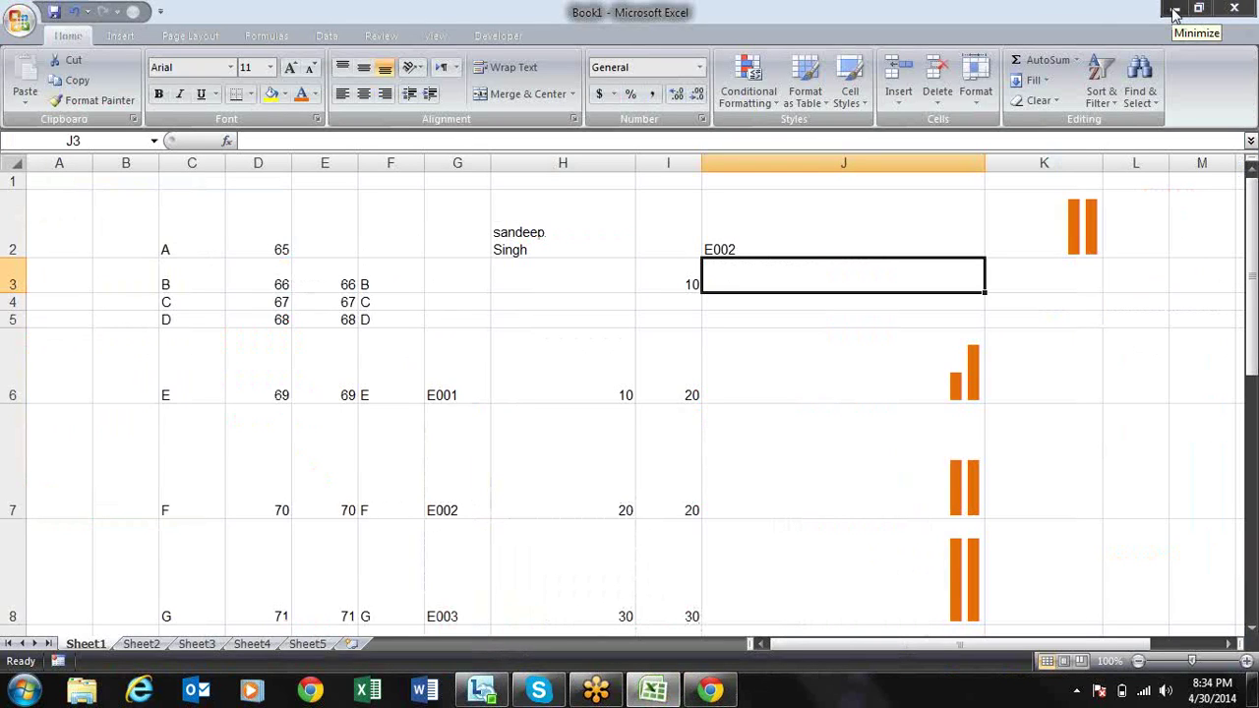
Step: Review row 2's cells H2 to J2, then switch to the empty Sheet2
left_click(593, 236)
key("Right")
key("Right")
key("Left")
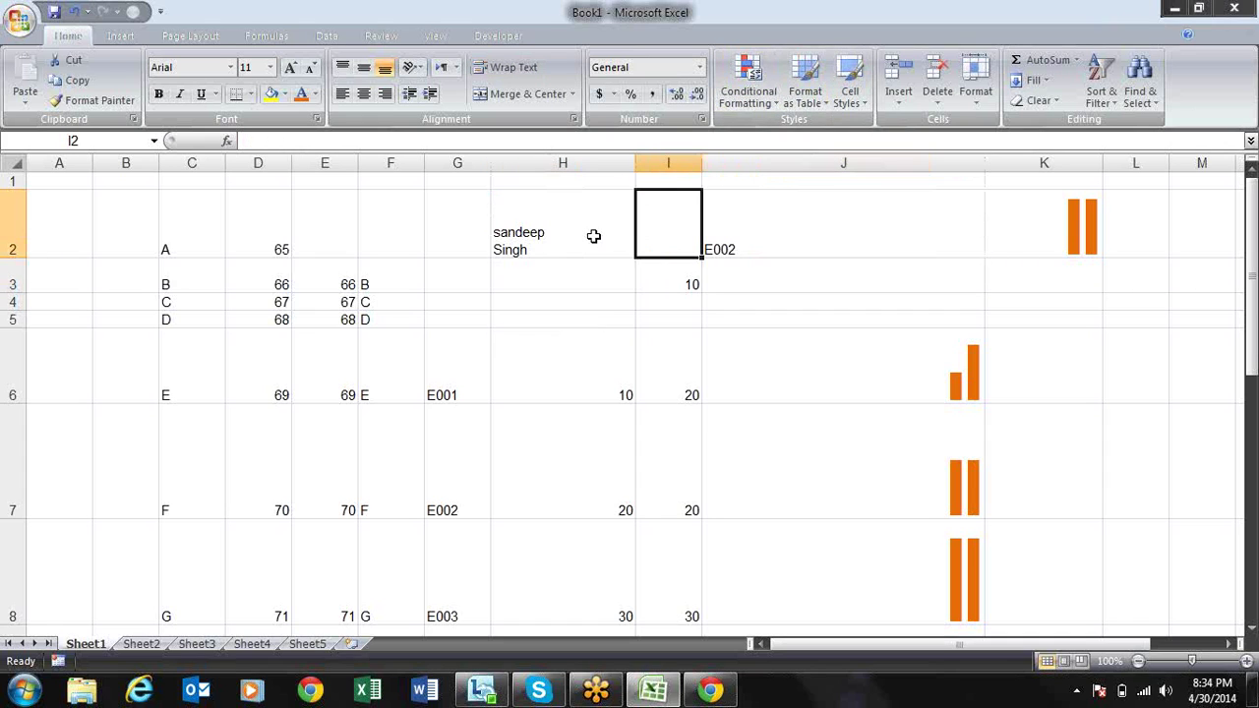
key("Left")
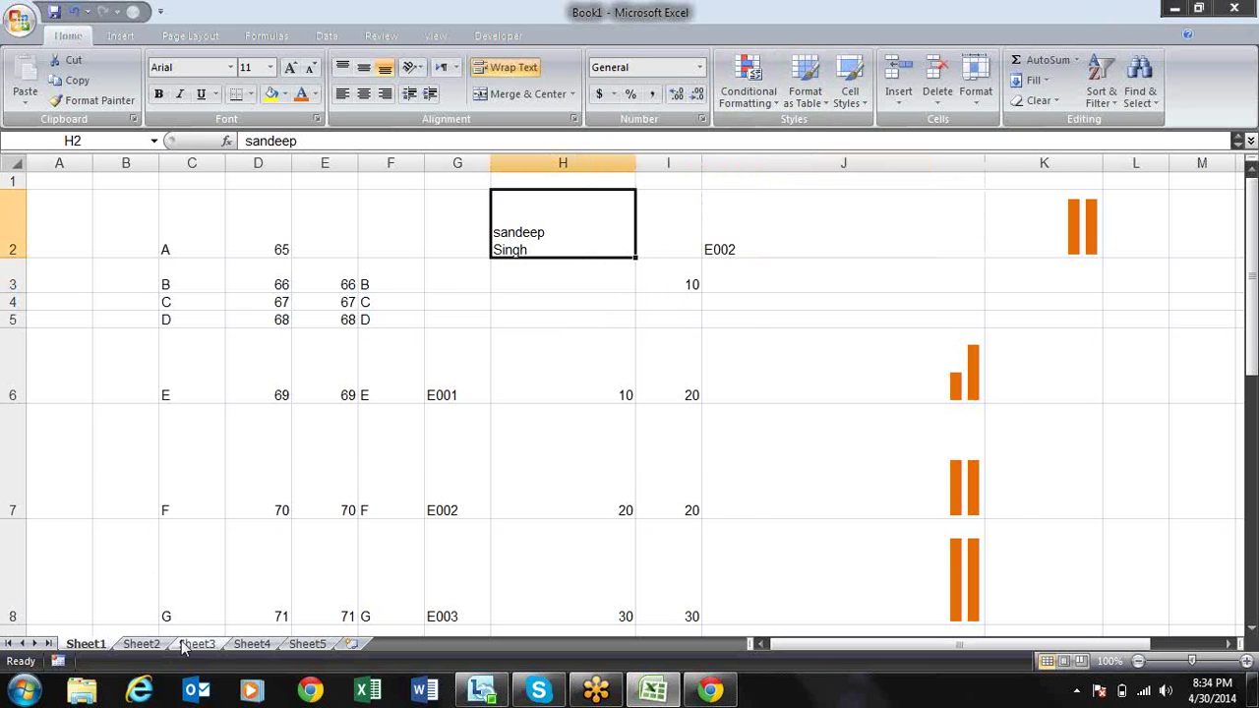
left_click(140, 643)
left_click(275, 36)
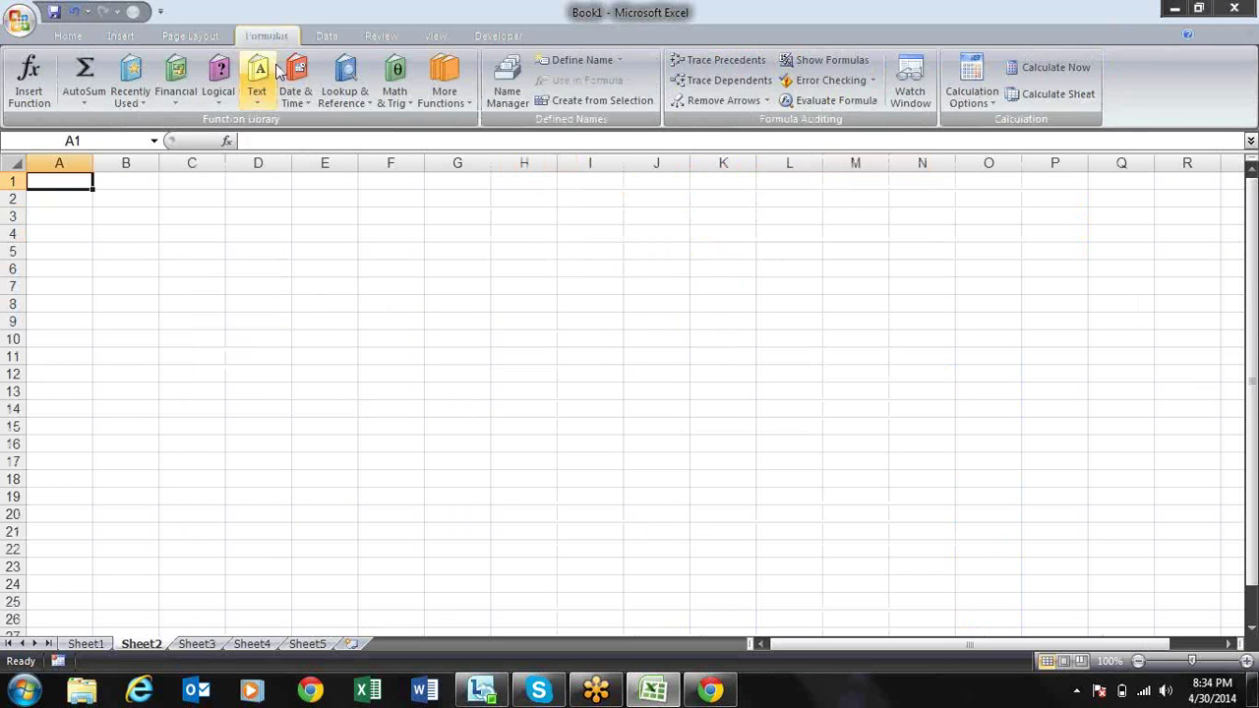
left_click(262, 100)
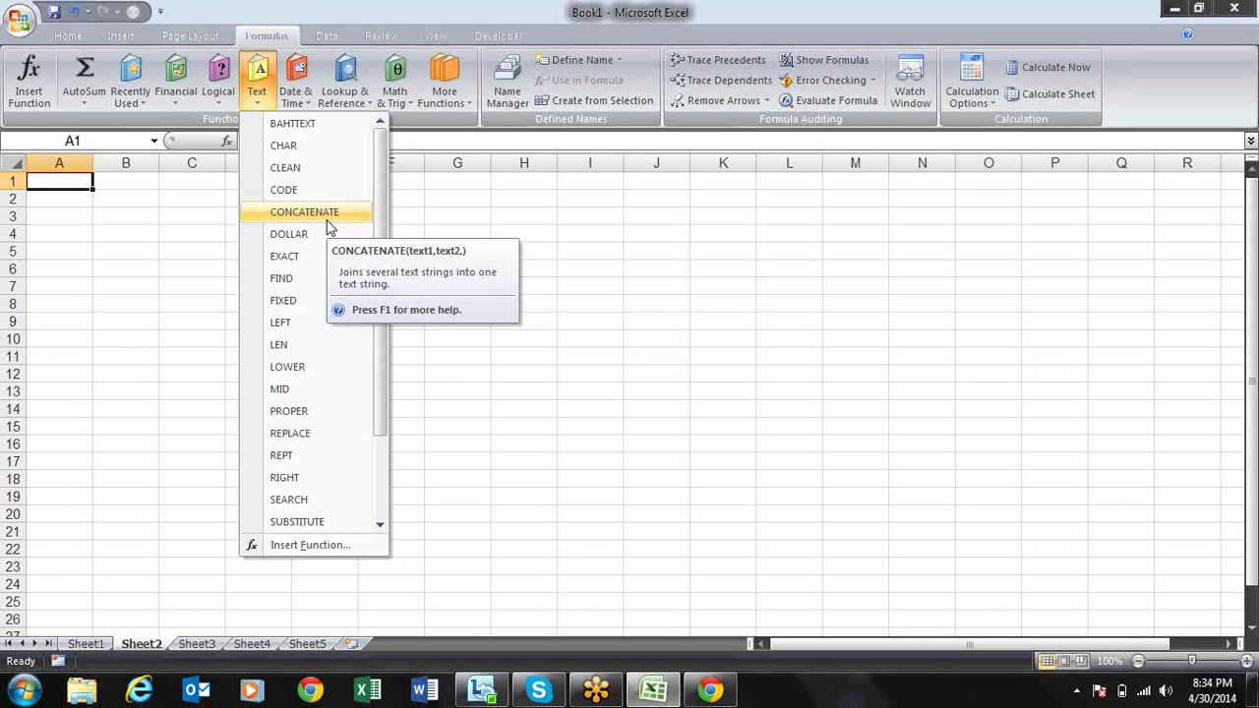
left_click(328, 220)
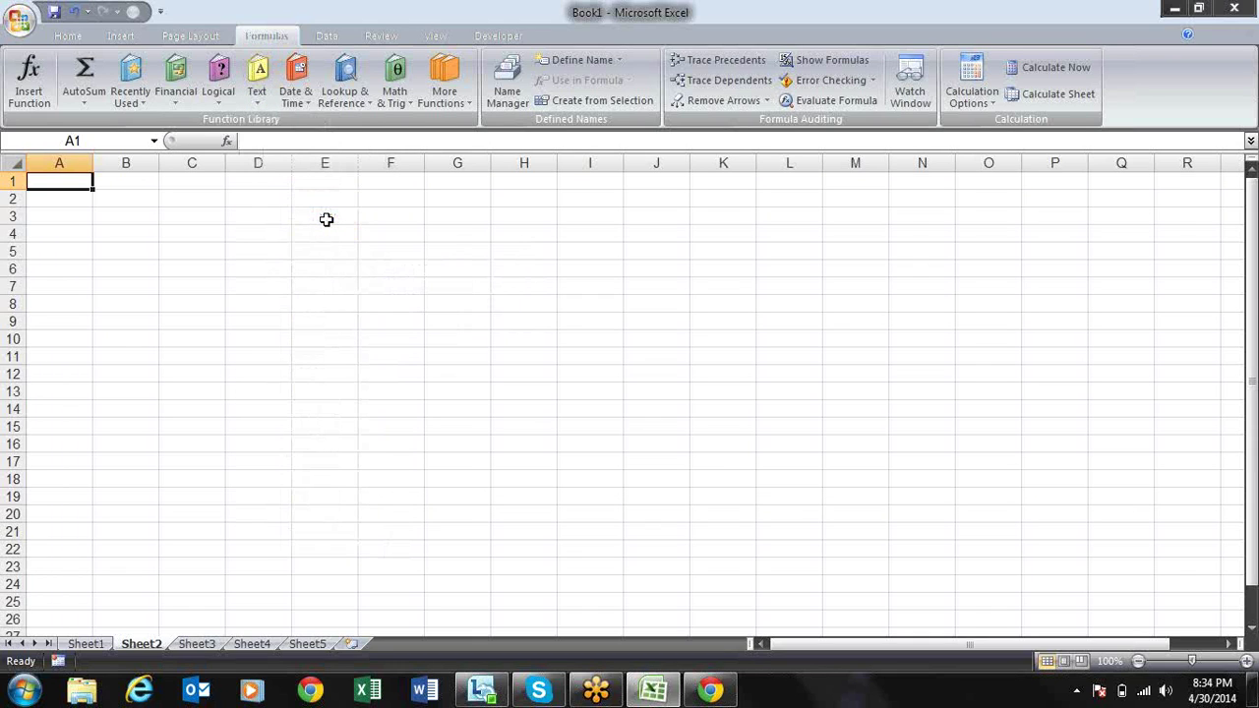
key("Tab")
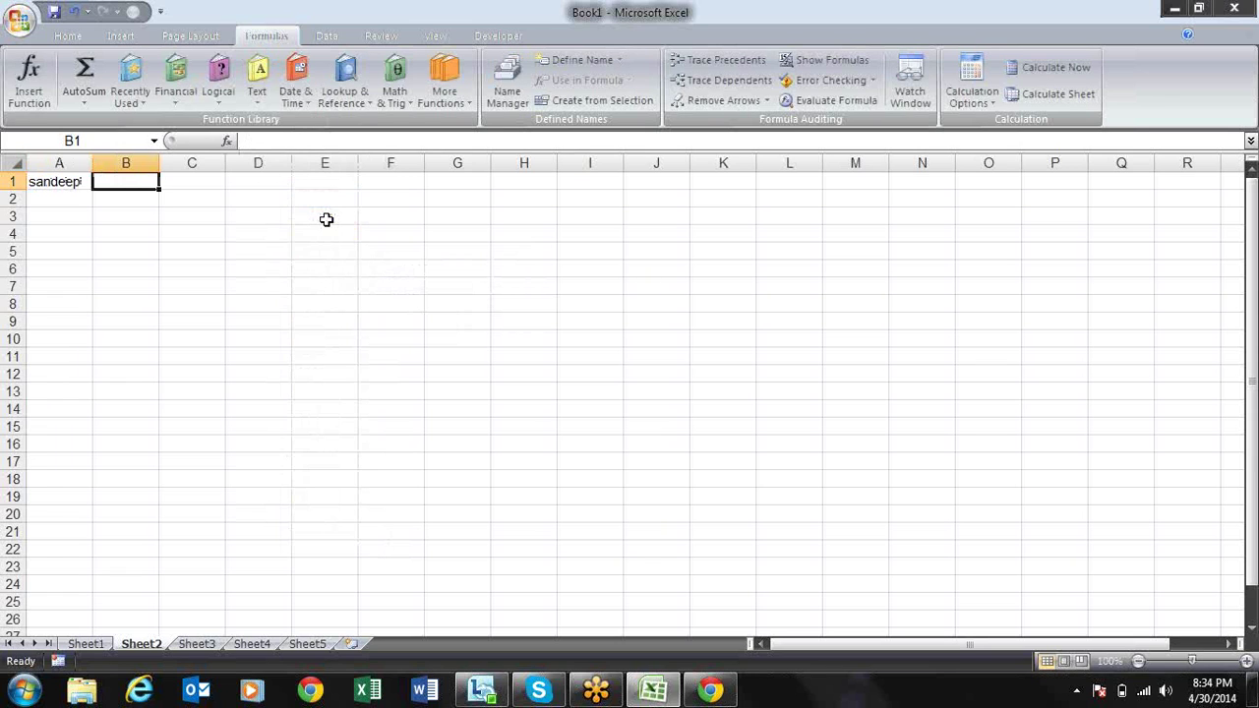
key("Tab")
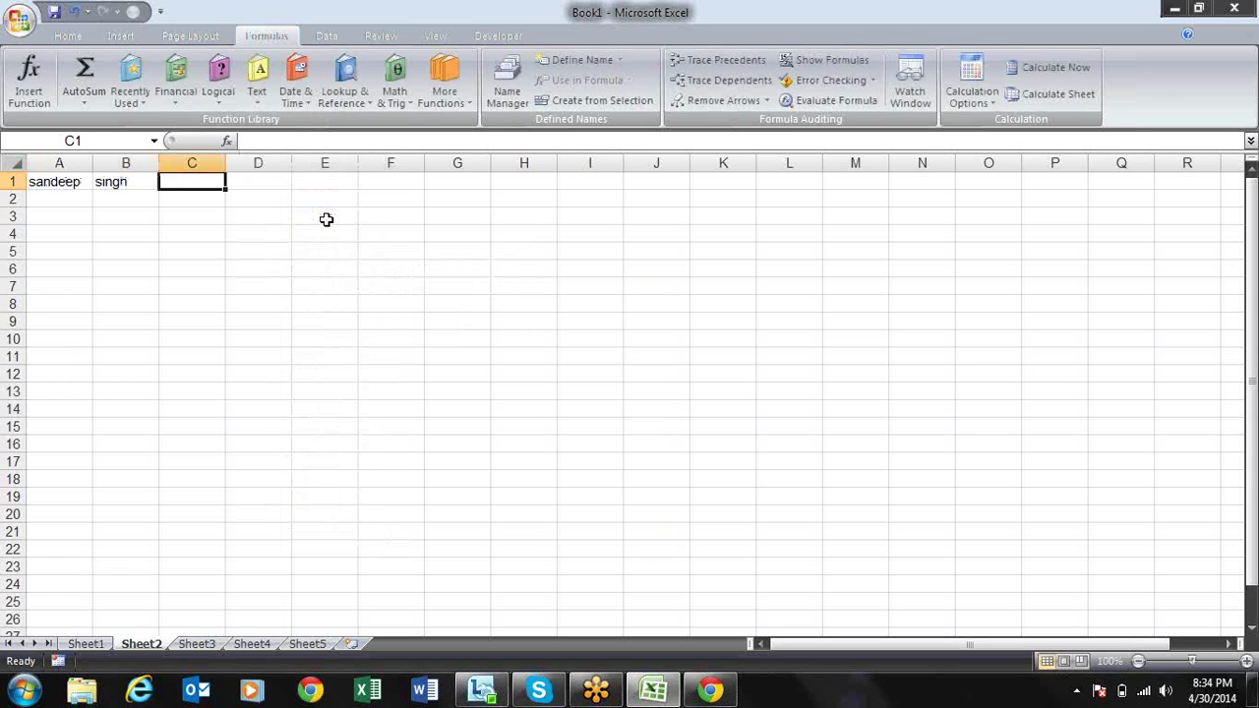
type("=")
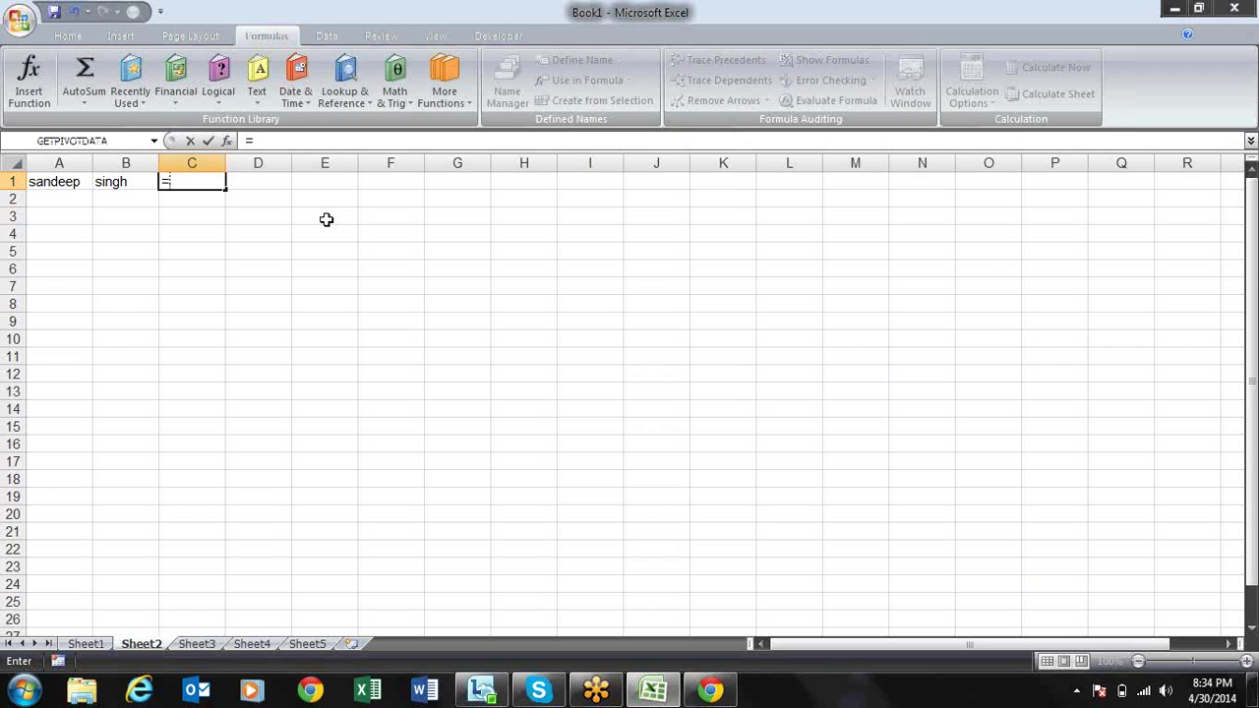
key("Left")
key("Left")
type("&")
key("Left")
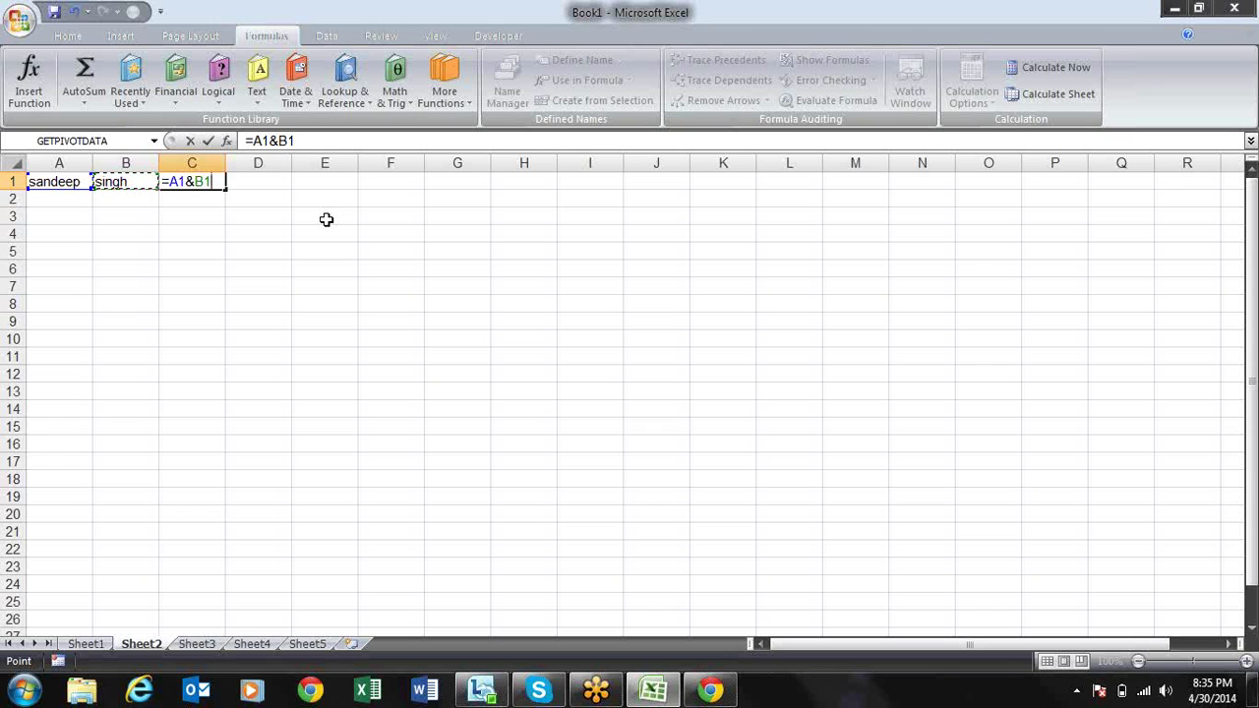
key("Return")
Step: Review C1's formula unchanged and select C2 for the next formula
key("Up")
key("Right")
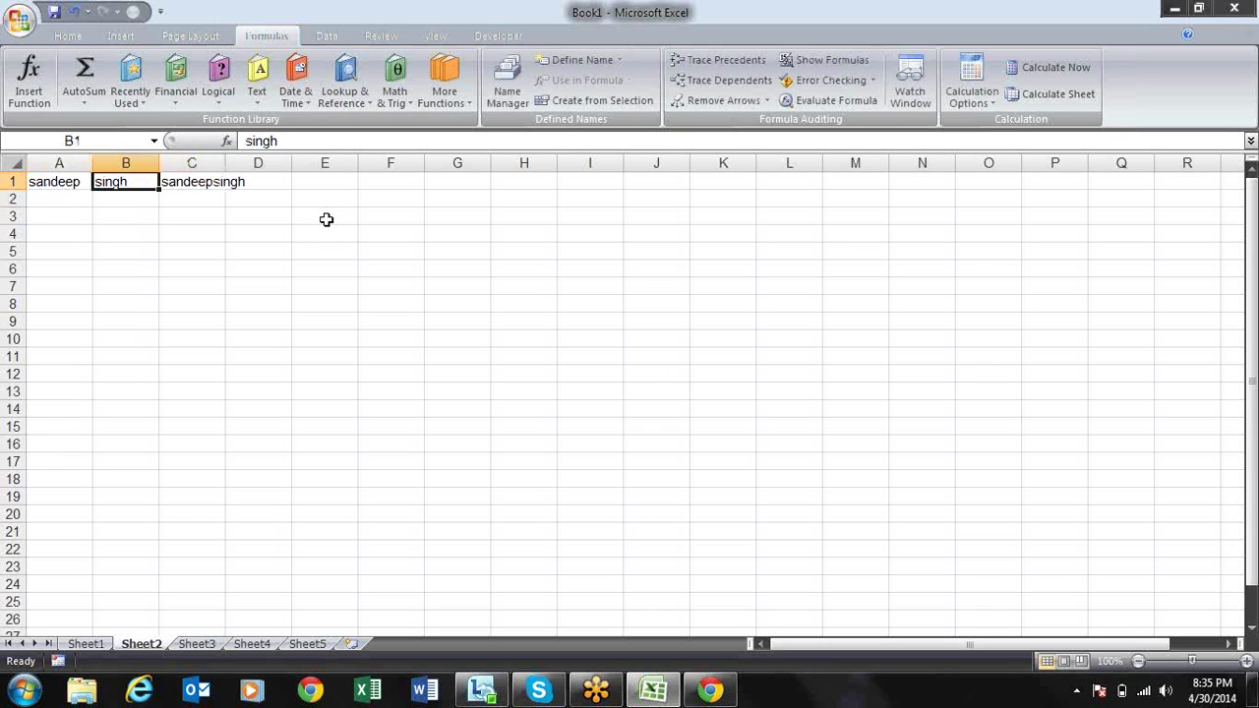
key("Right")
key("F2")
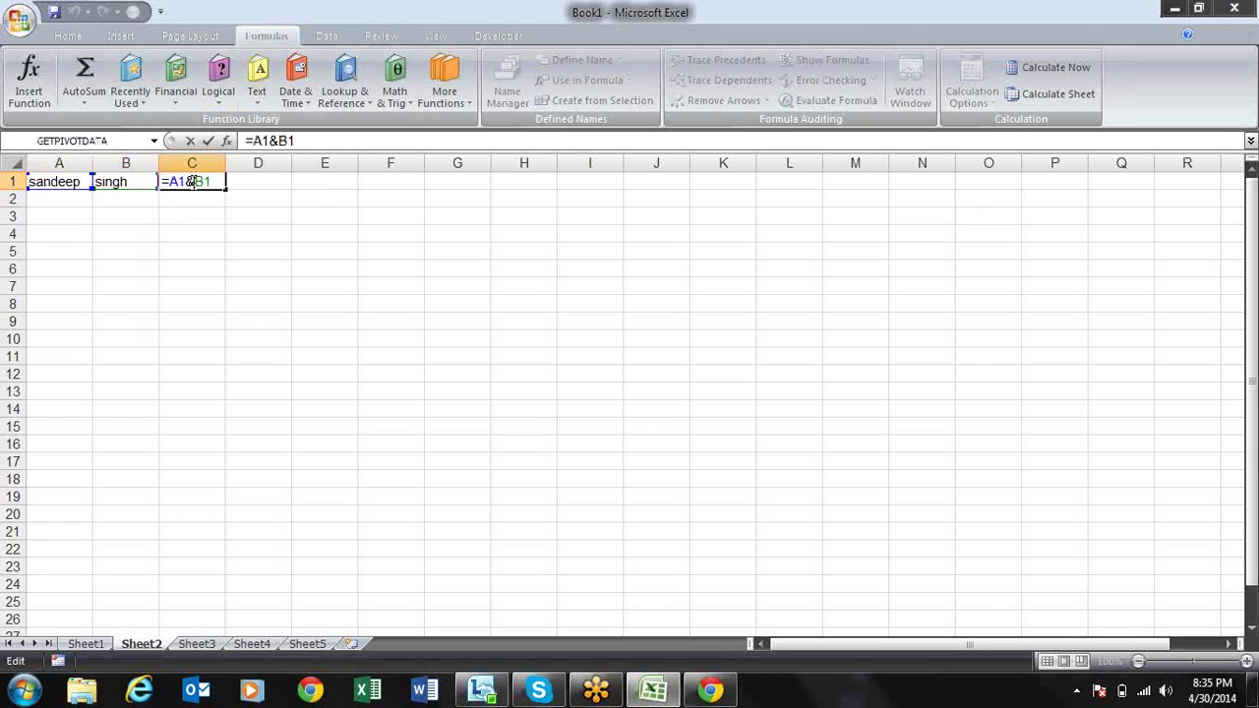
key("ctrl+Return")
key("Right")
left_click(220, 210)
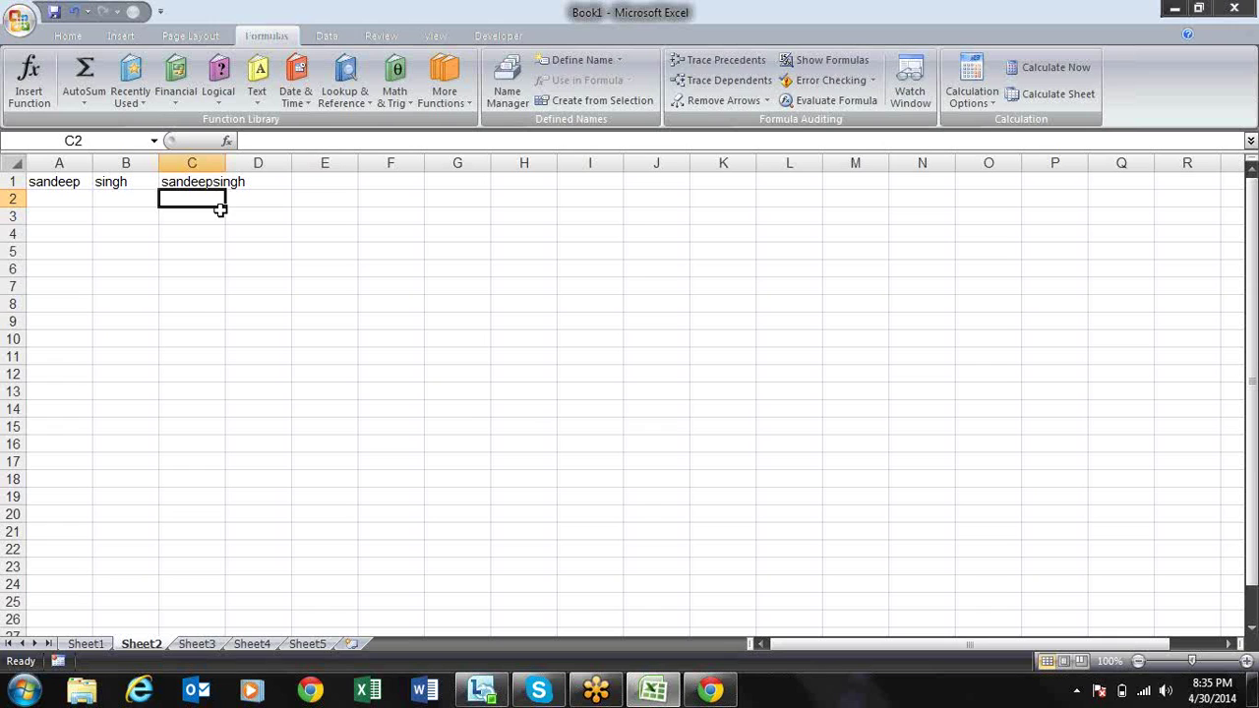
Step: Enter =CONCATENATE(A1,B1) in C2
type("=con")
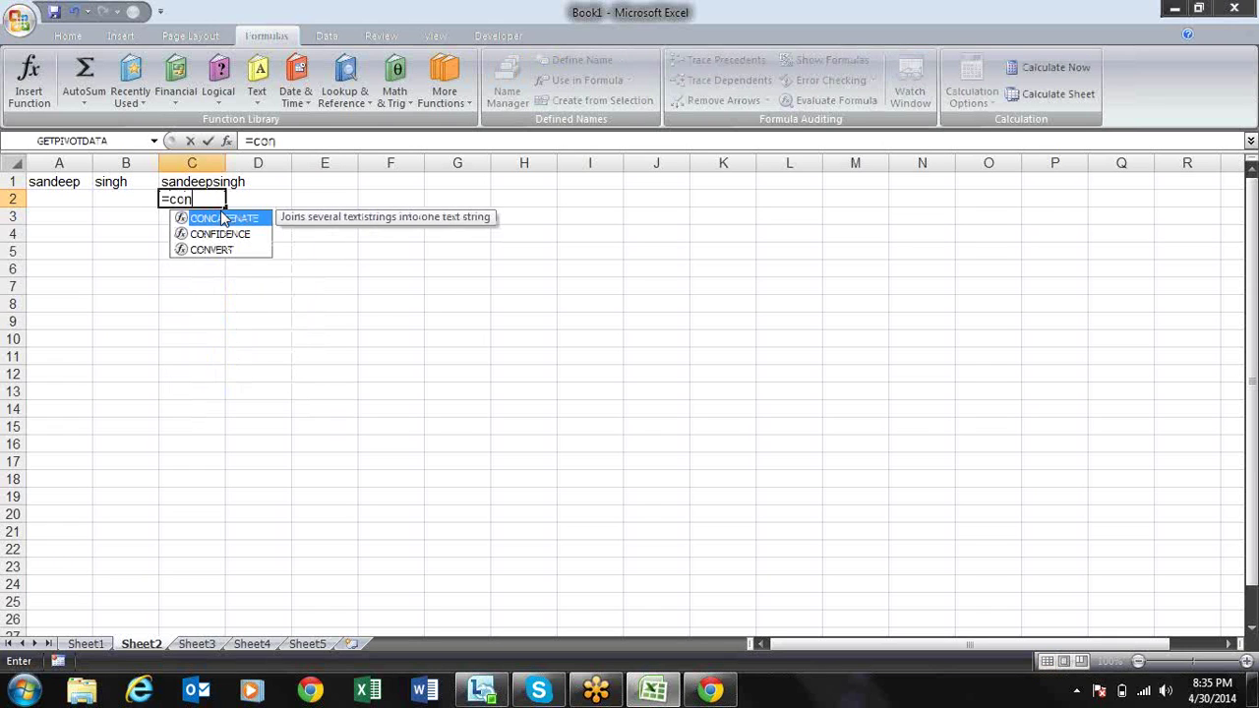
double_click(223, 218)
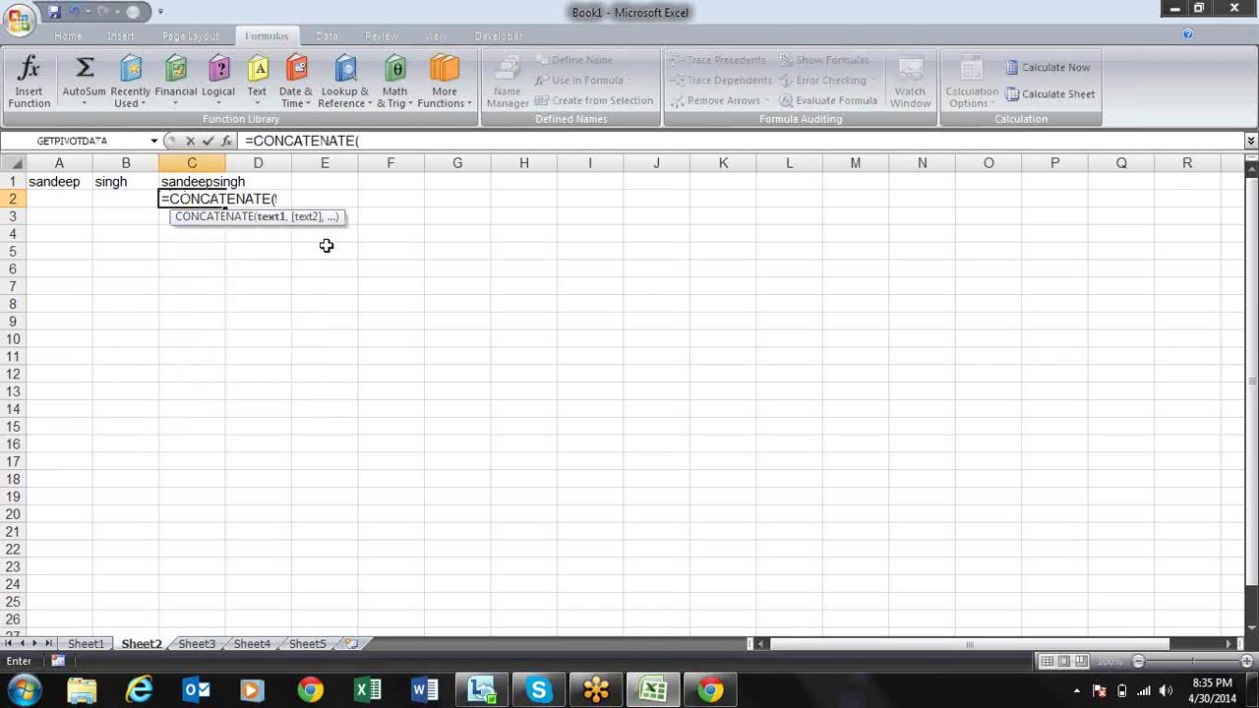
left_click(73, 181)
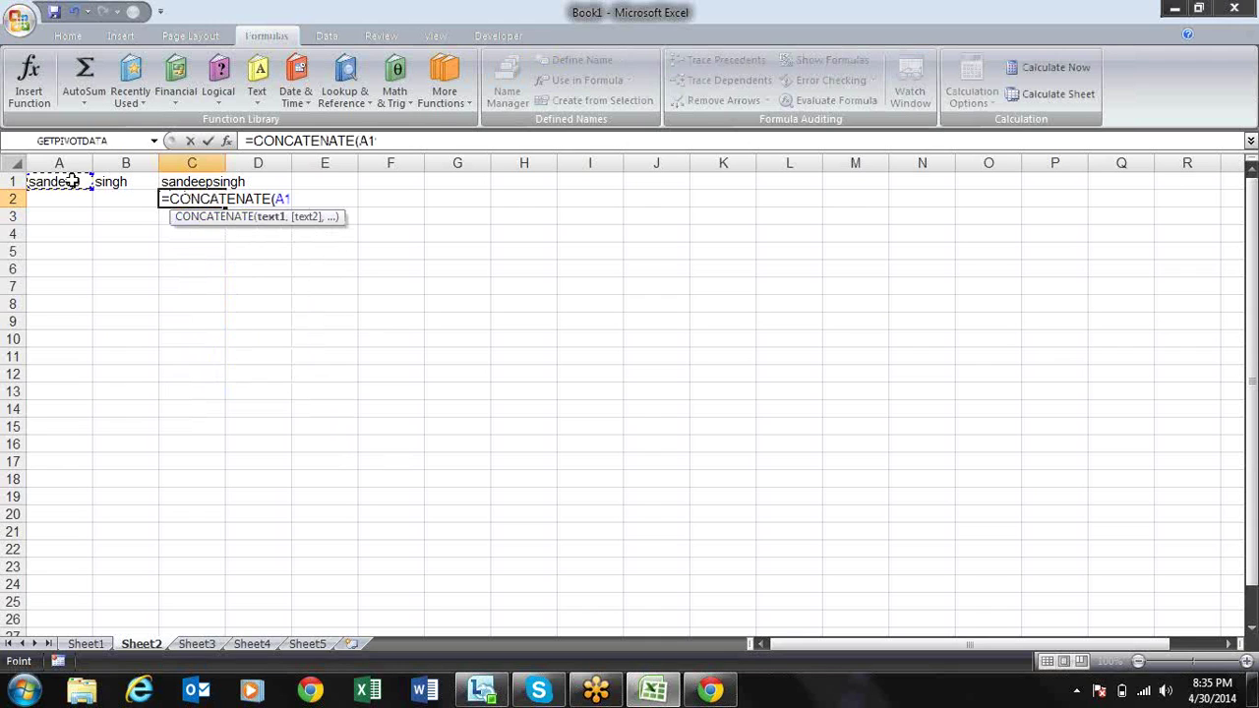
type(",")
left_click(108, 182)
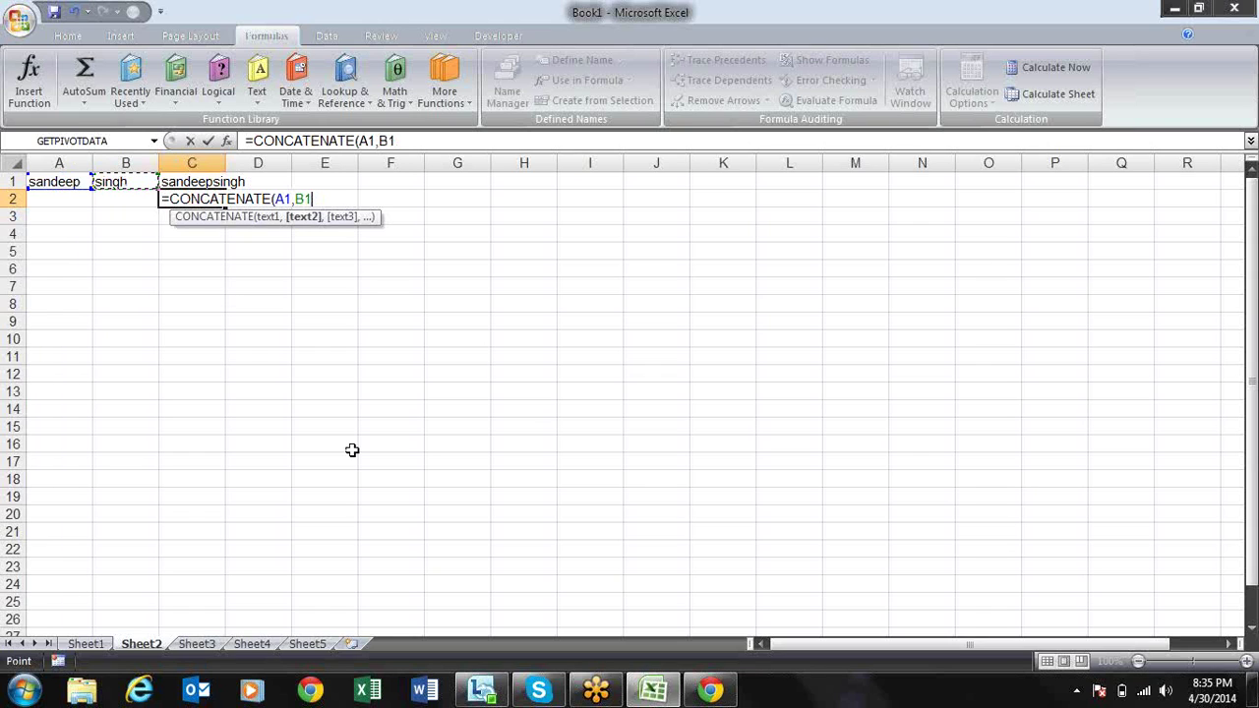
type(")")
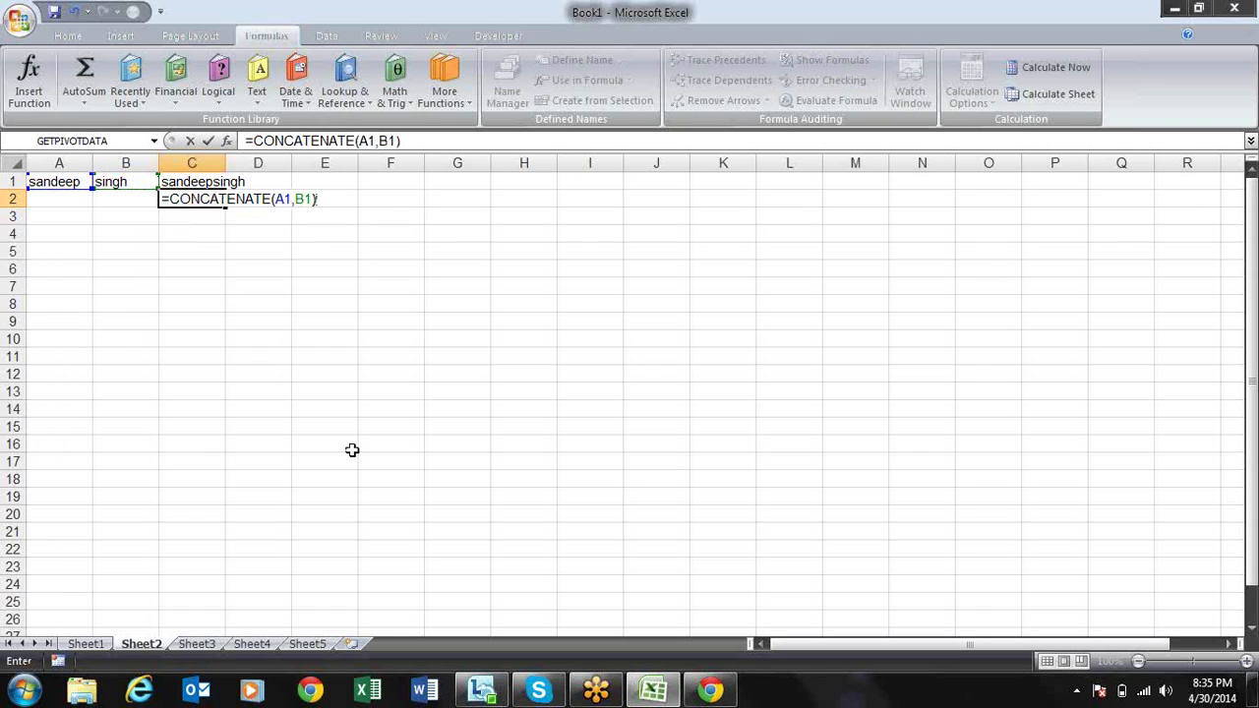
key("Return")
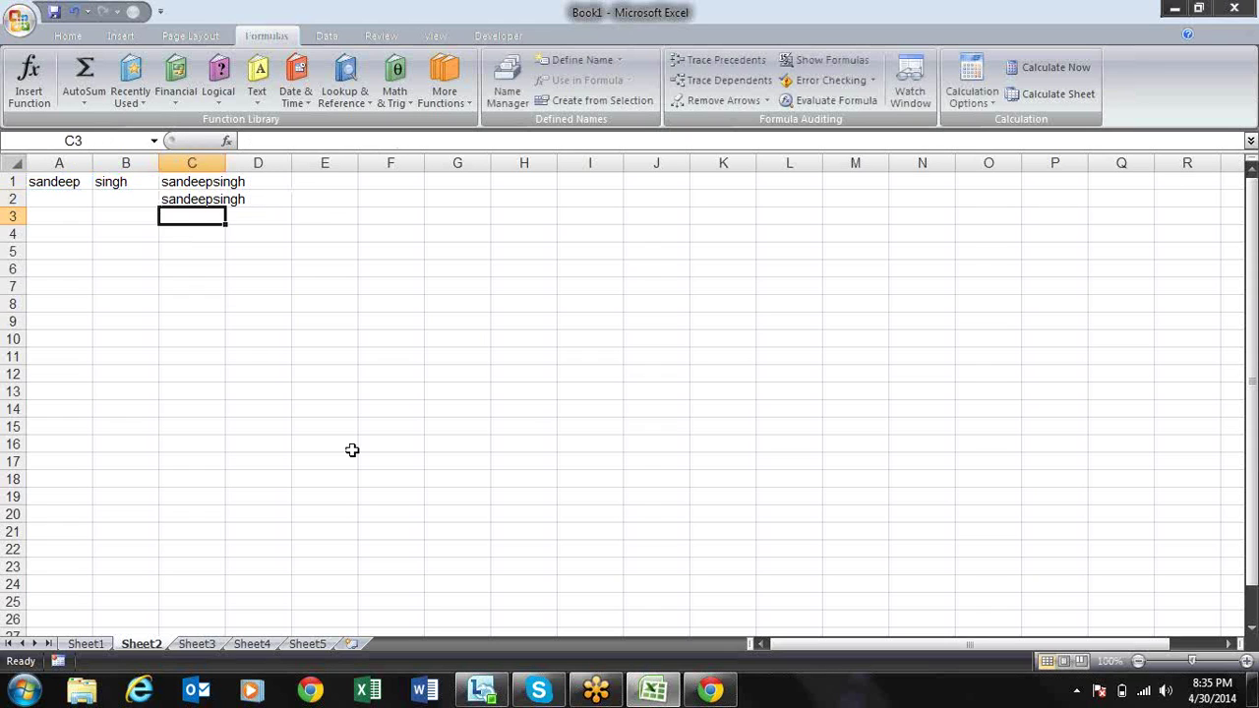
Step: Review C2's CONCATENATE formula without changing it
key("Up")
key("F2")
key("Left")
key("Left")
key("Left")
key("Left")
key("Left")
key("Right")
key("Right")
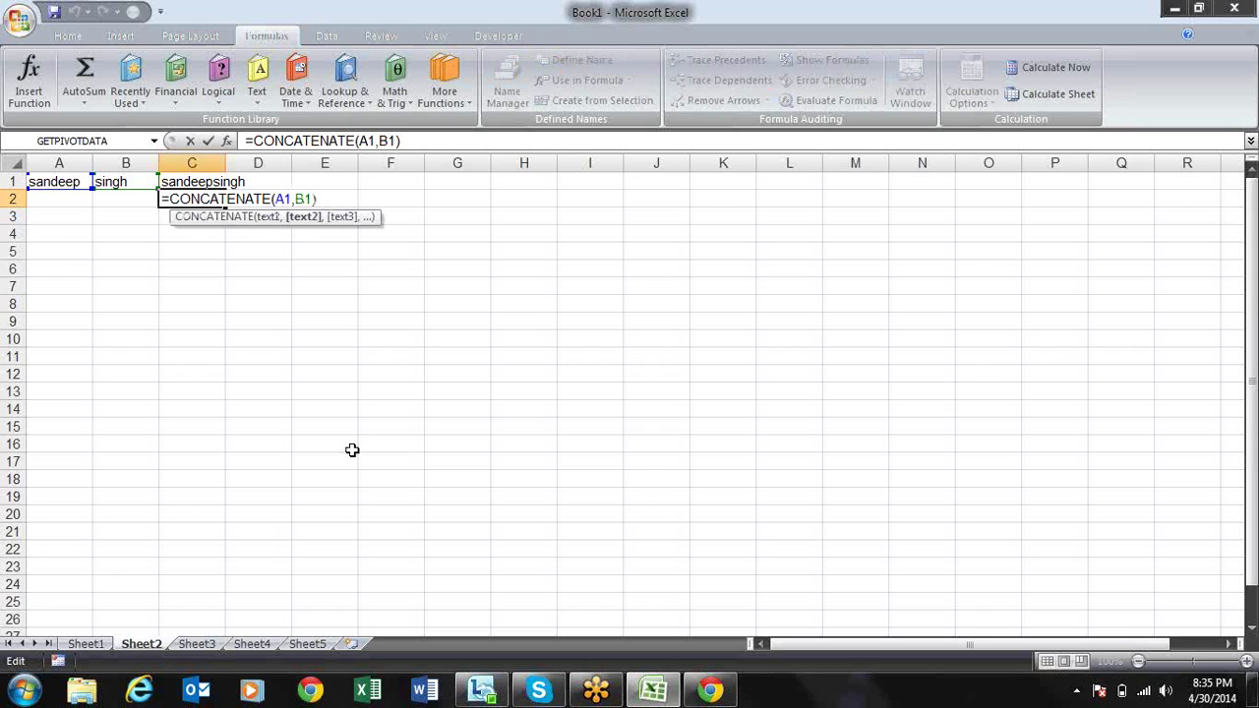
key("Escape")
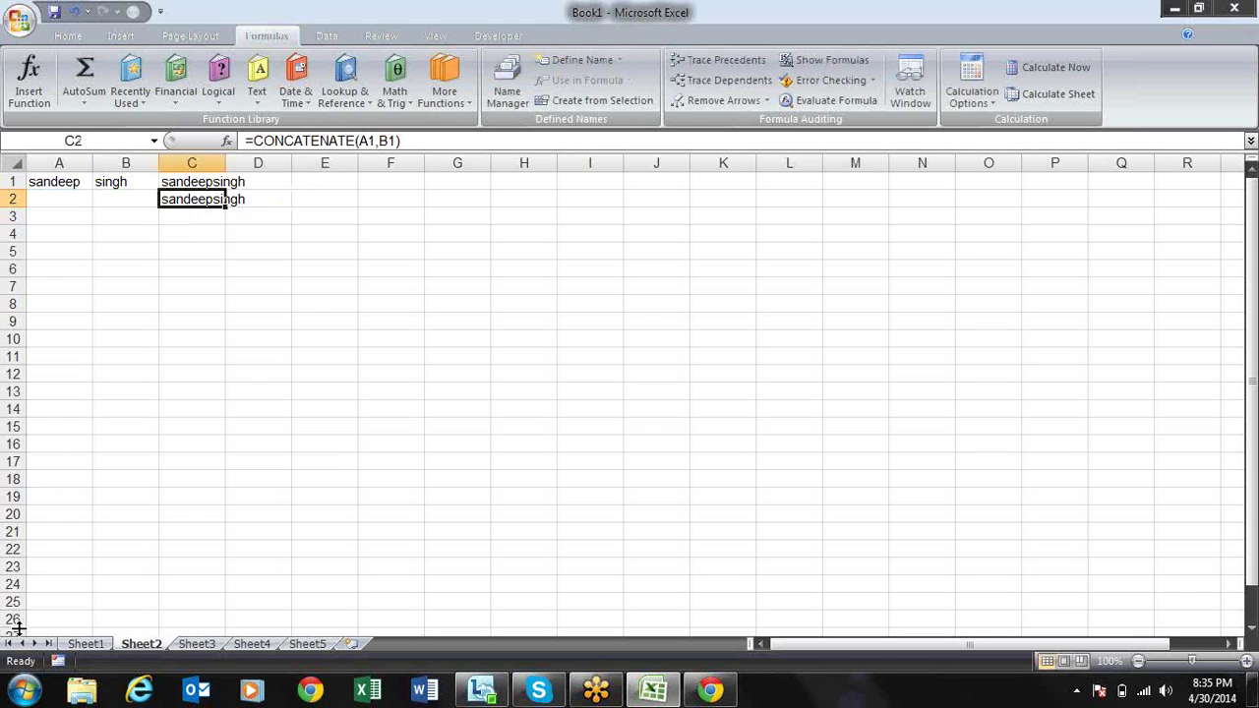
Step: Review C1's =A1&B1 formula and the names in A1 and B1 on Sheet2
left_click(85, 643)
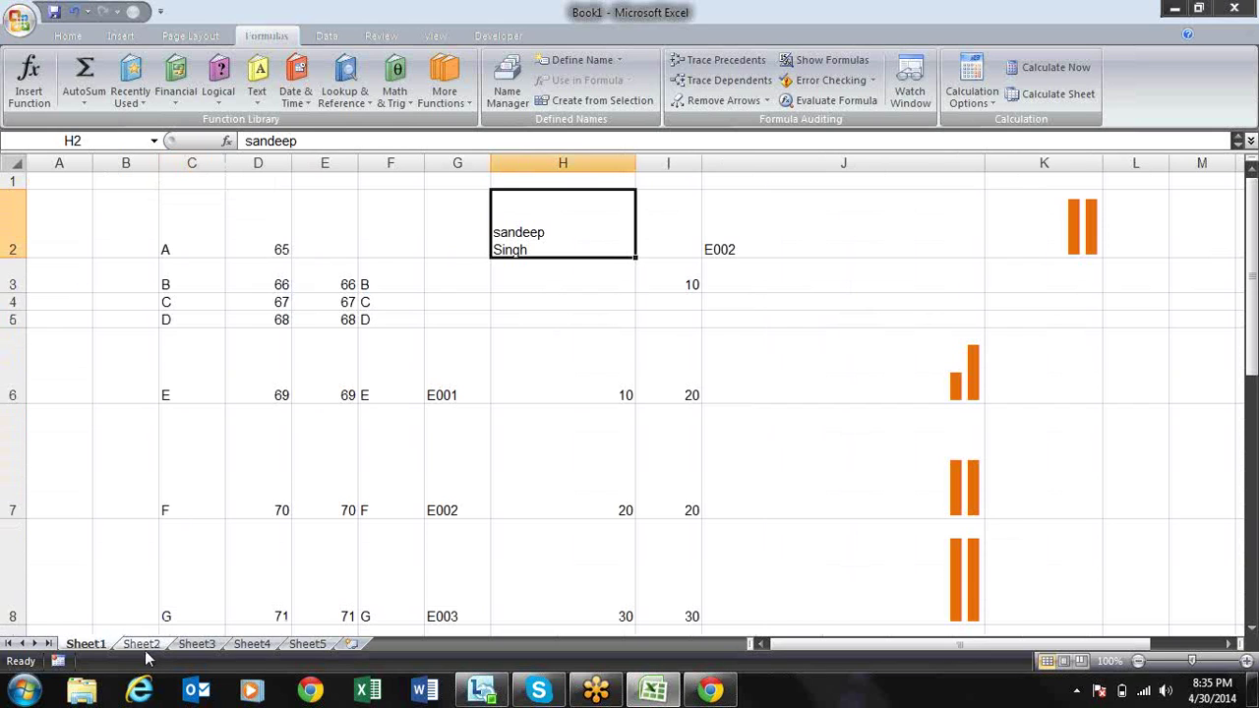
left_click(141, 644)
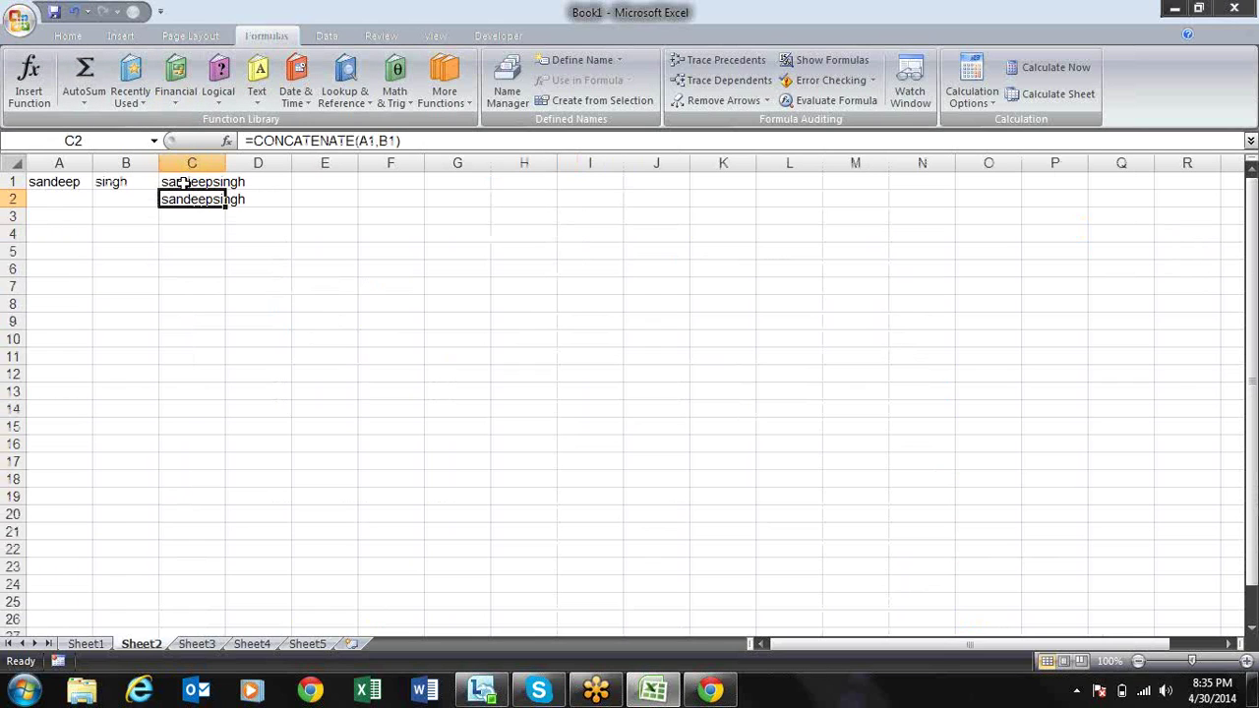
left_click(184, 183)
left_click(76, 182)
left_click(118, 181)
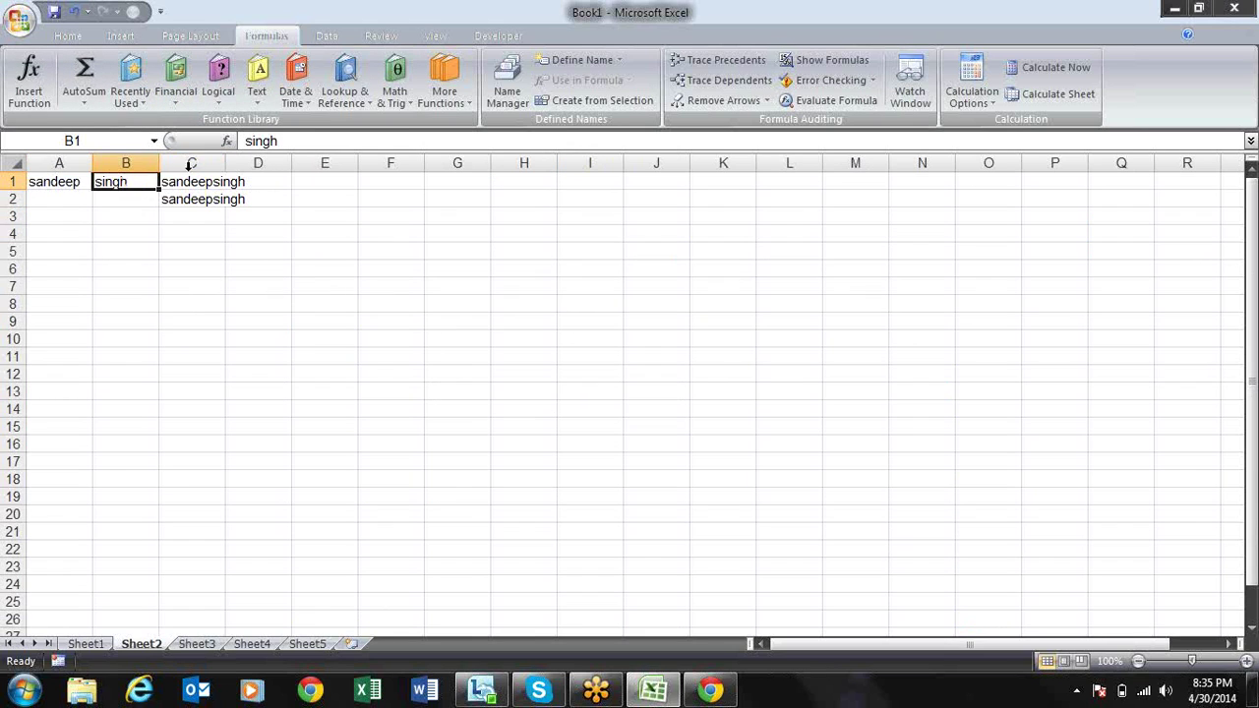
left_click(212, 181)
left_click(409, 201)
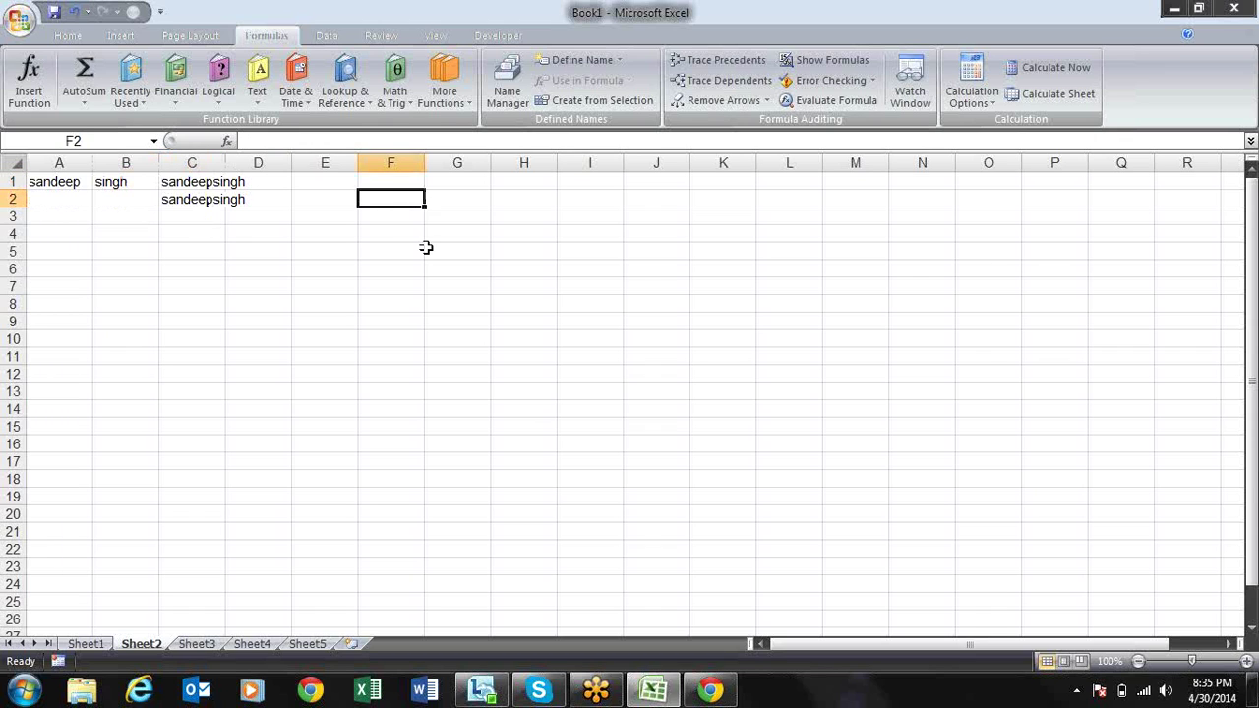
Step: Extend C2's formula to =CONCATENATE(A1,B1,C1)
key("Left")
key("Left")
key("Left")
key("F2")
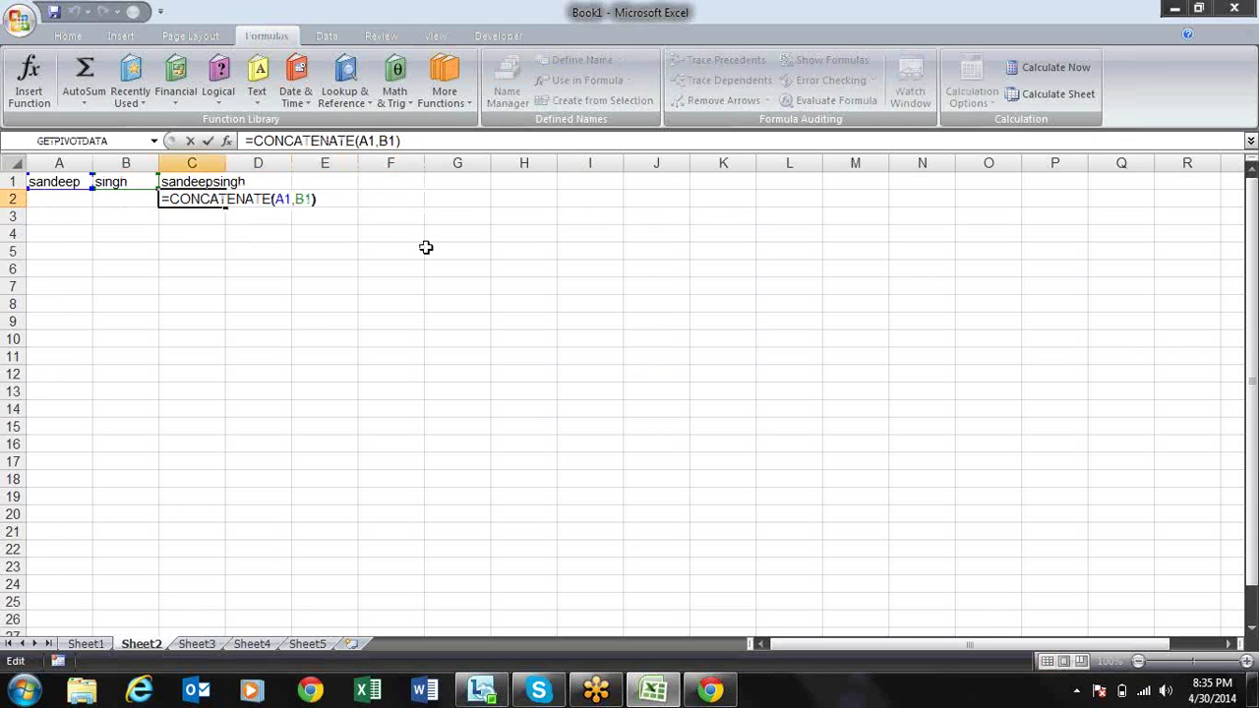
key("Left")
type(",")
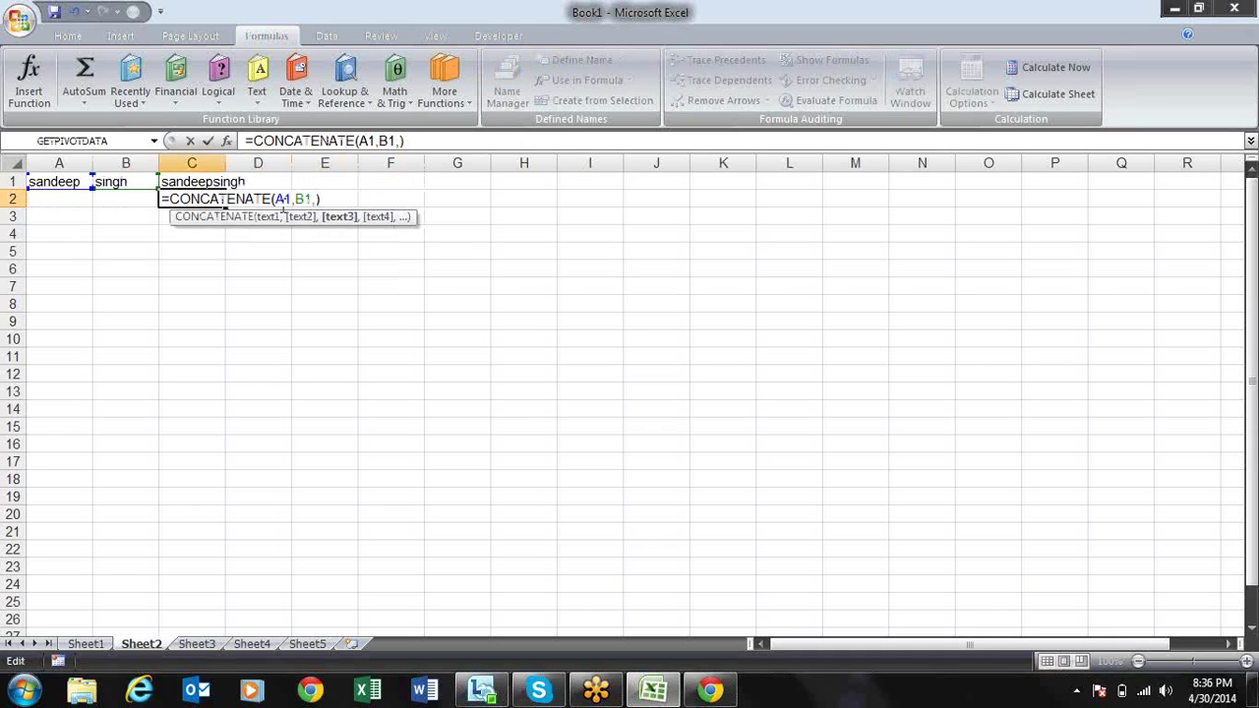
left_click(206, 180)
key("Return")
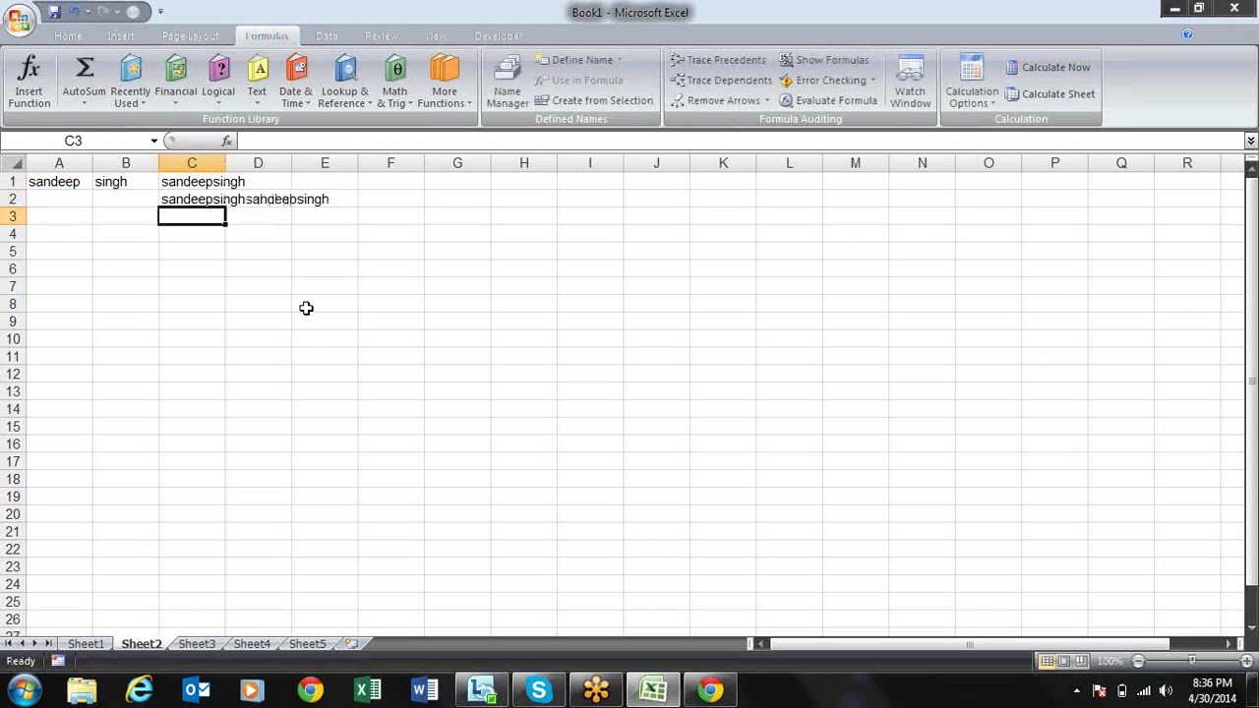
key("Up")
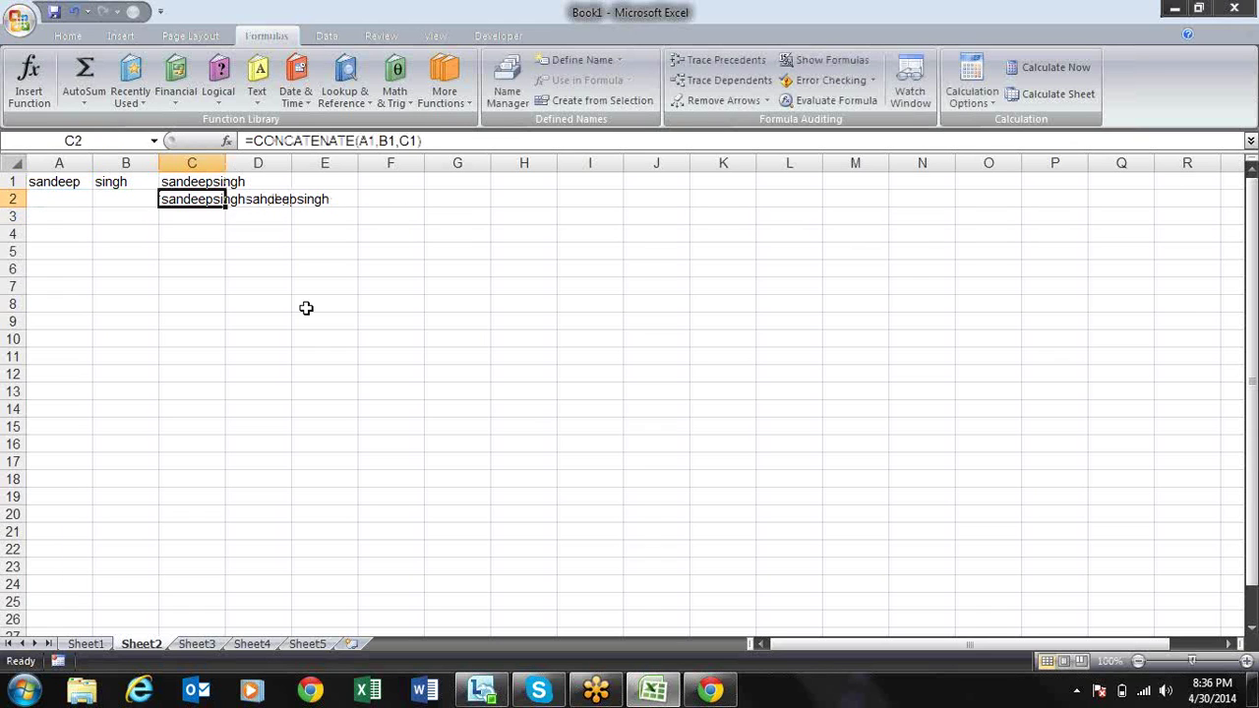
key("Delete")
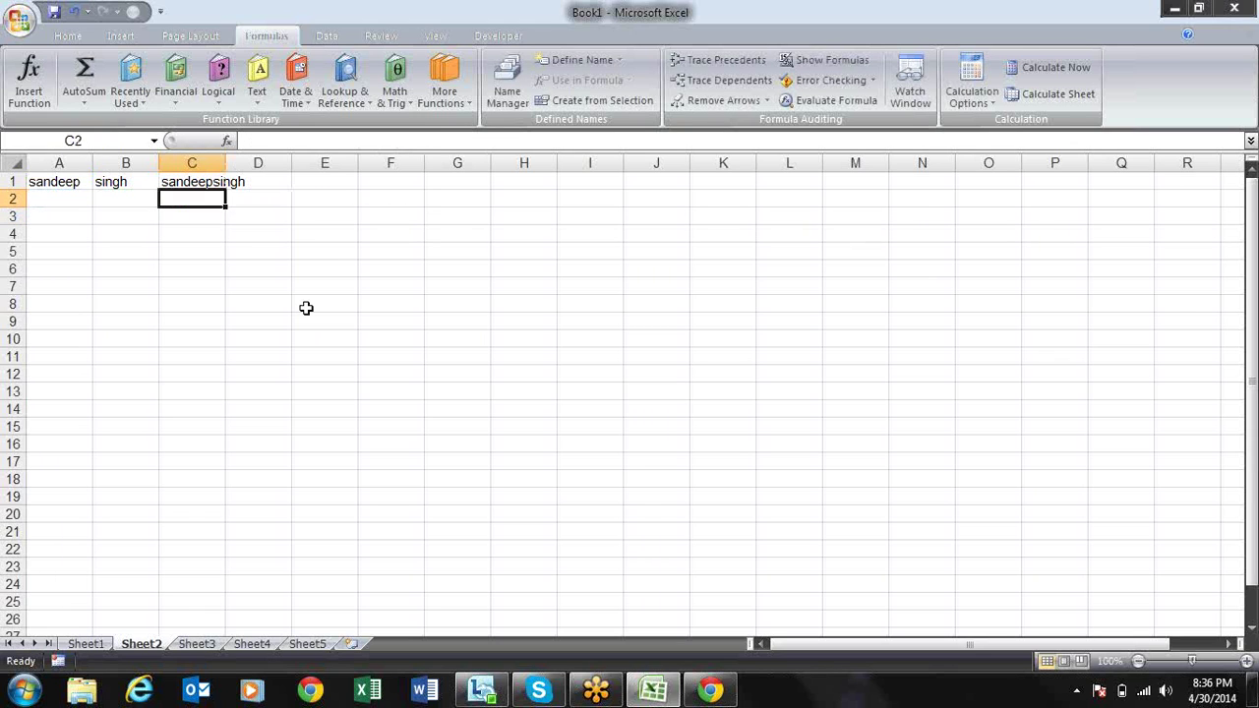
key("Up")
key("F2")
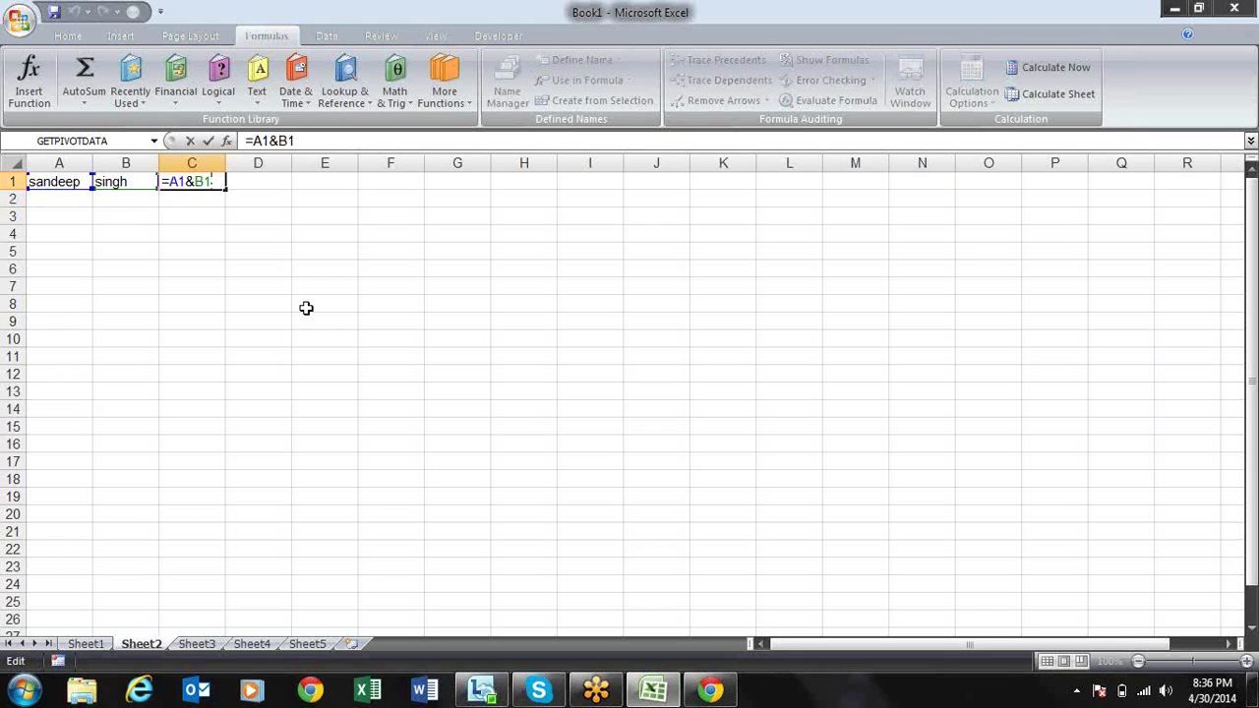
type("\" \"")
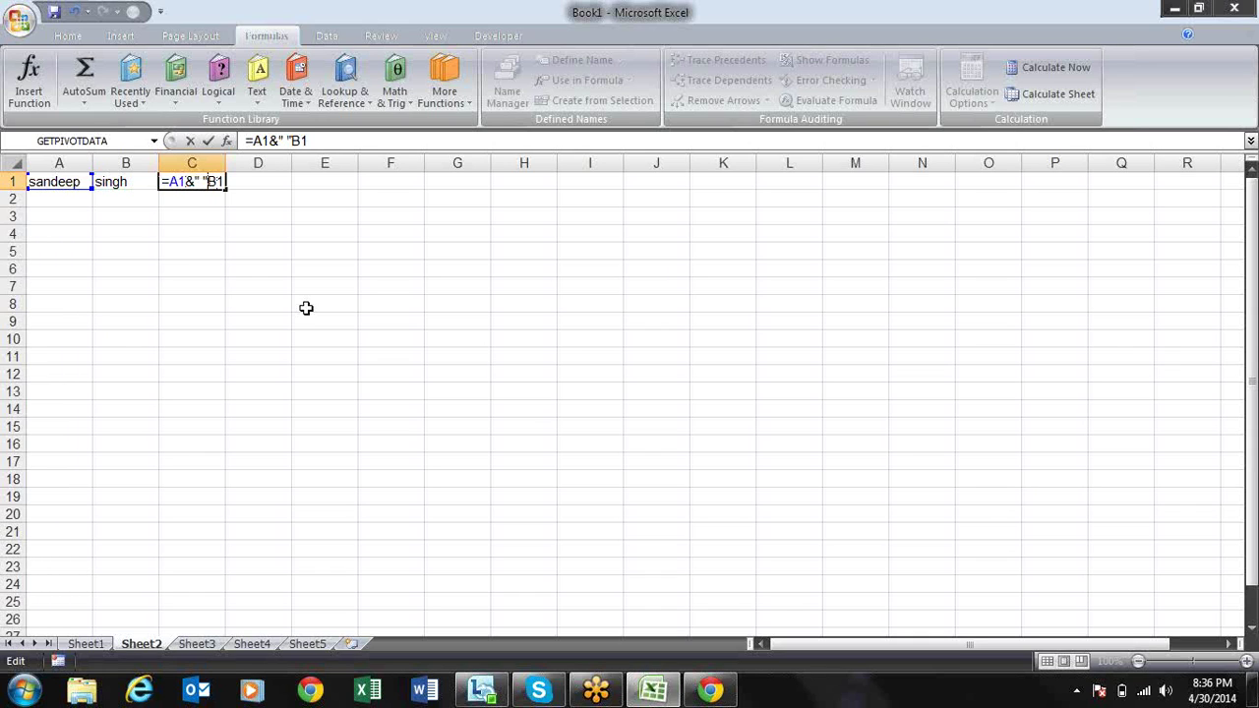
type("&")
key("Return")
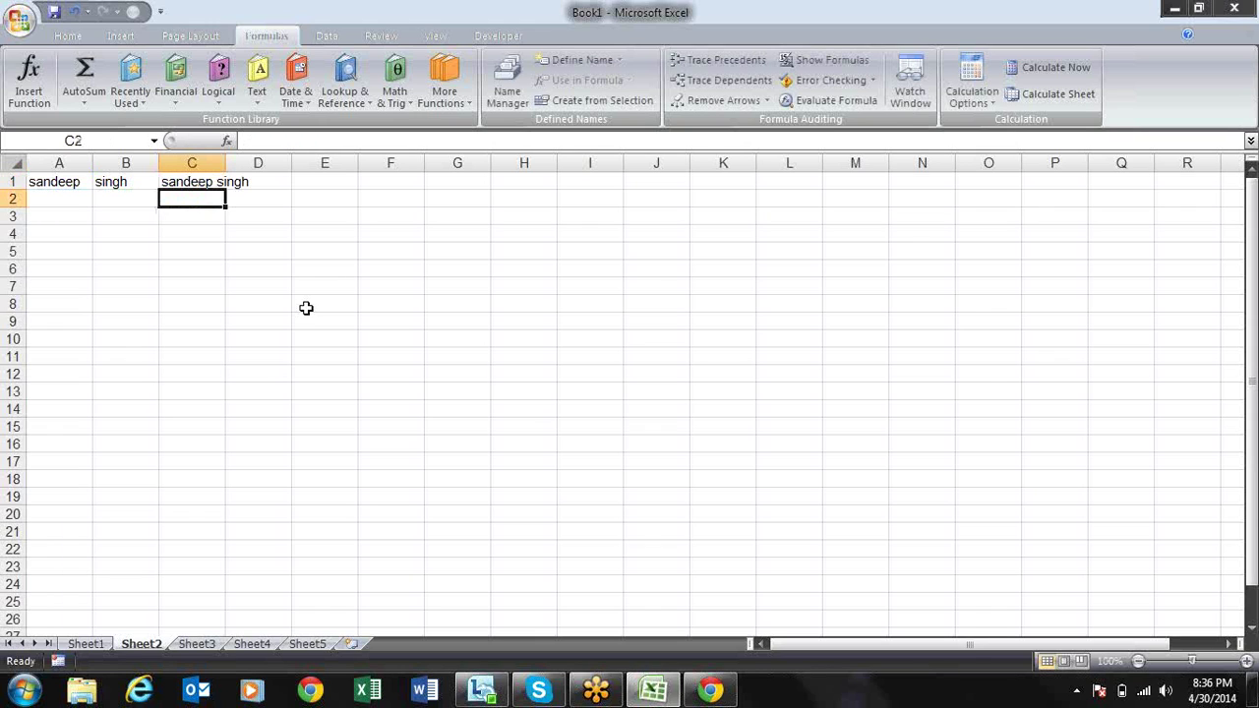
Step: Enter =CONCATENATE(A1," ",B1) in C2
type("=conc")
key("Tab")
key("Left")
key("Left")
key("Up")
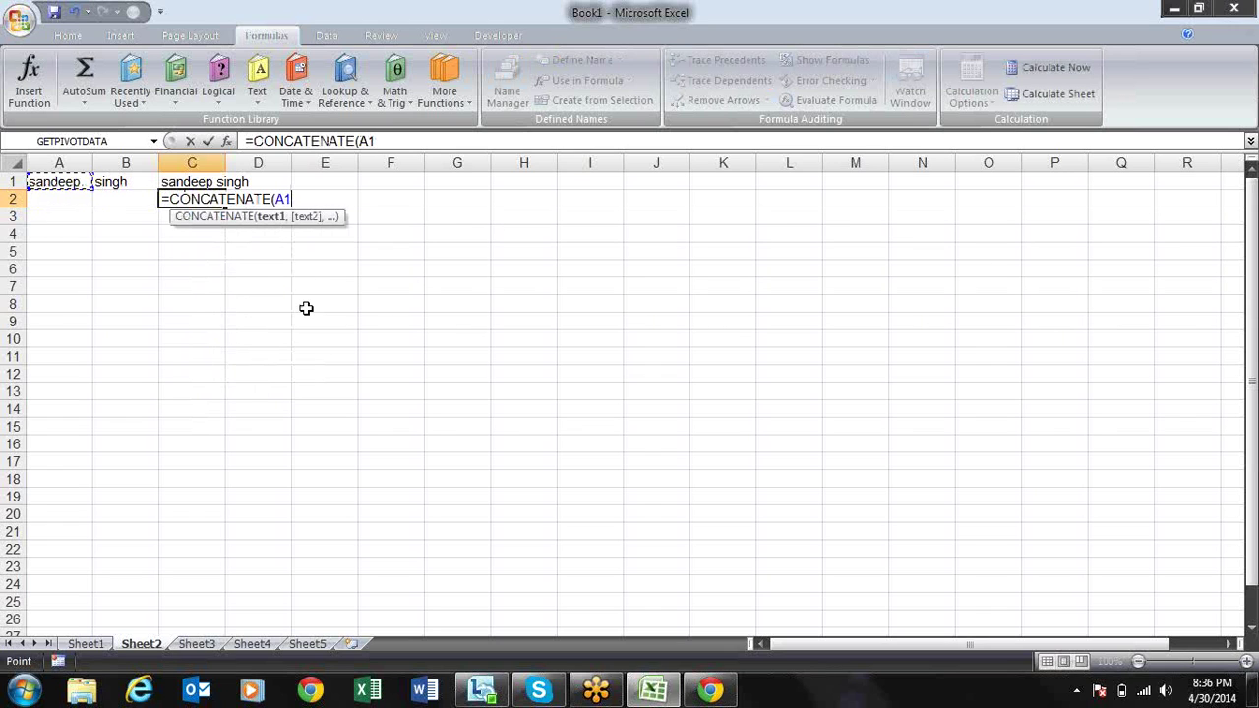
type(",")
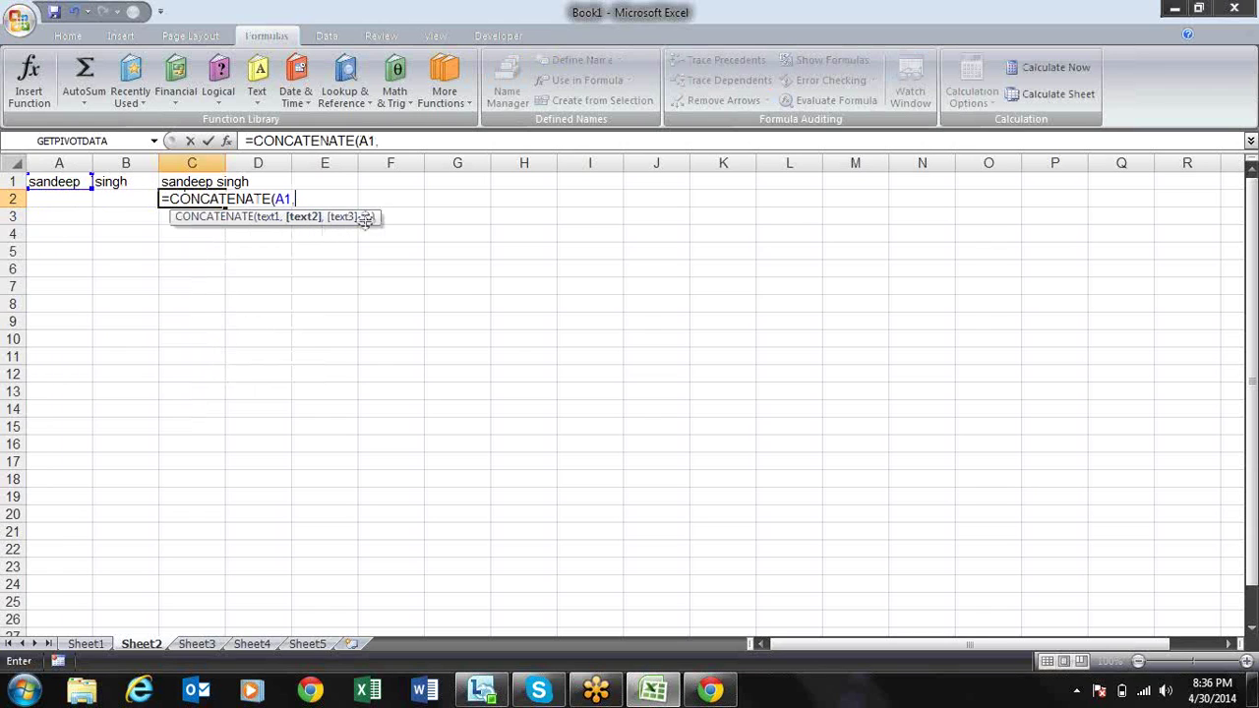
type("\" \"")
type(",")
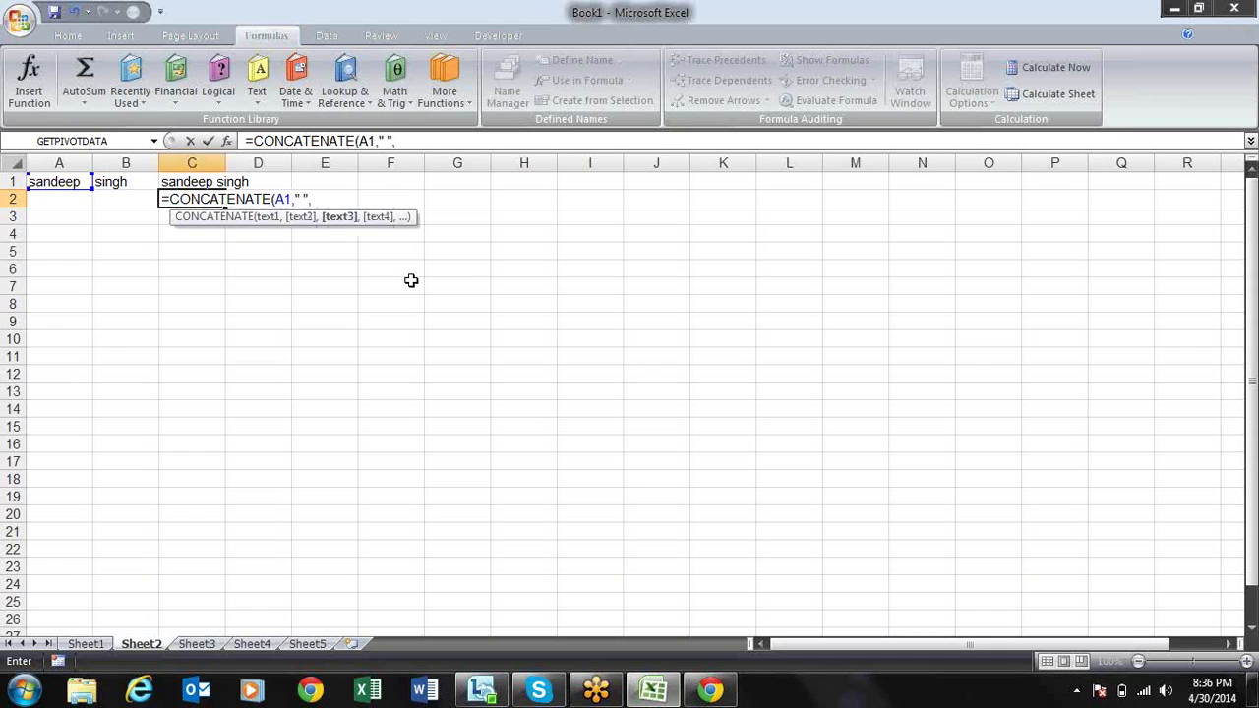
left_click(118, 180)
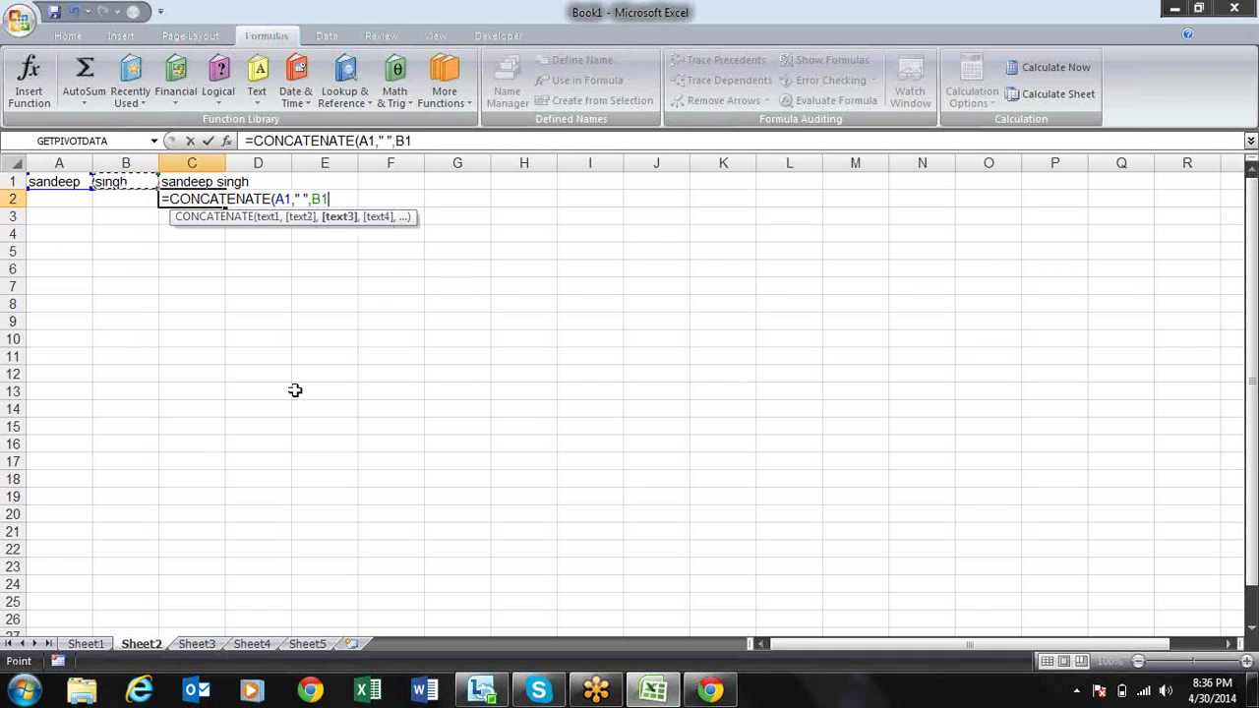
type(")")
key("Return")
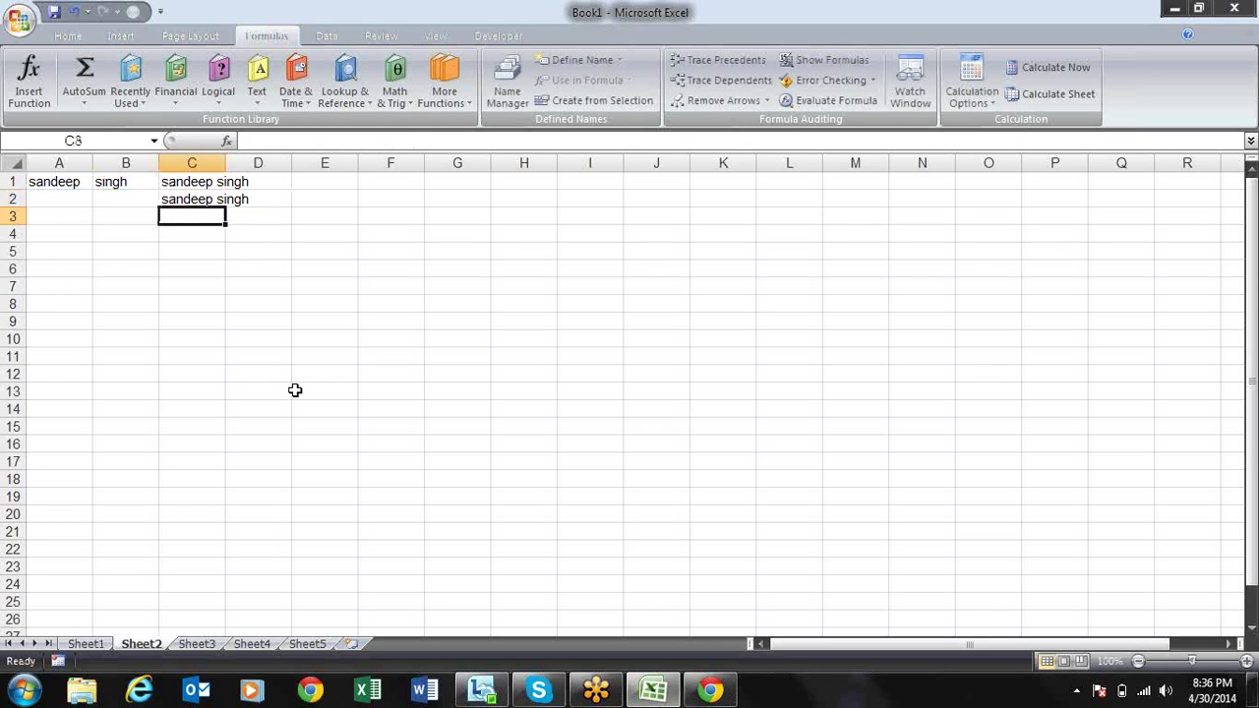
Step: Review the formulas in C1 and C2 without changing them
key("Up")
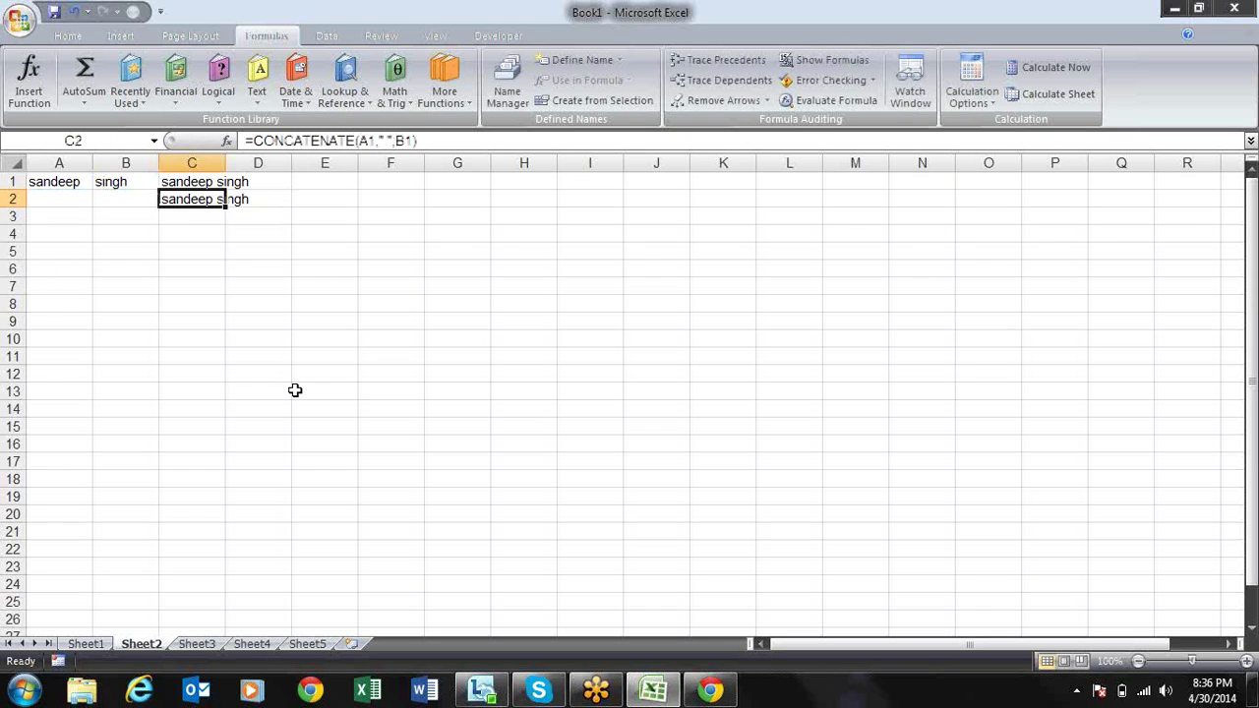
key("Up")
key("F2")
key("Left")
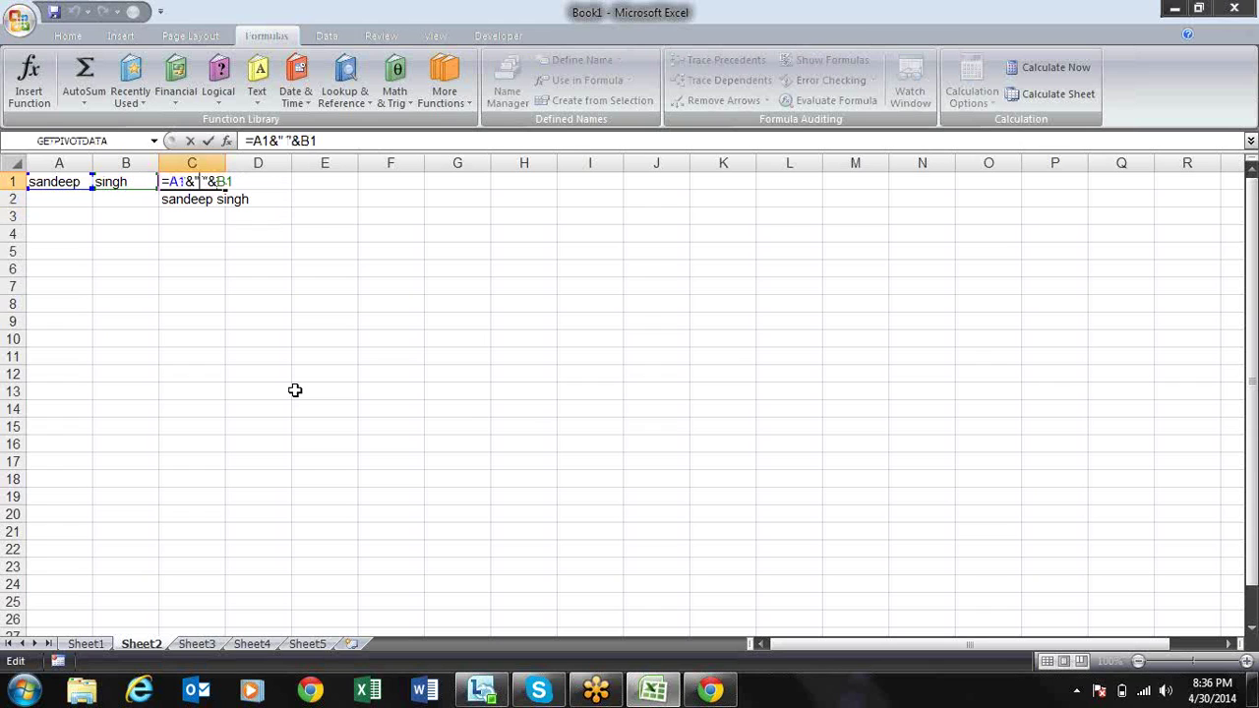
key("Return")
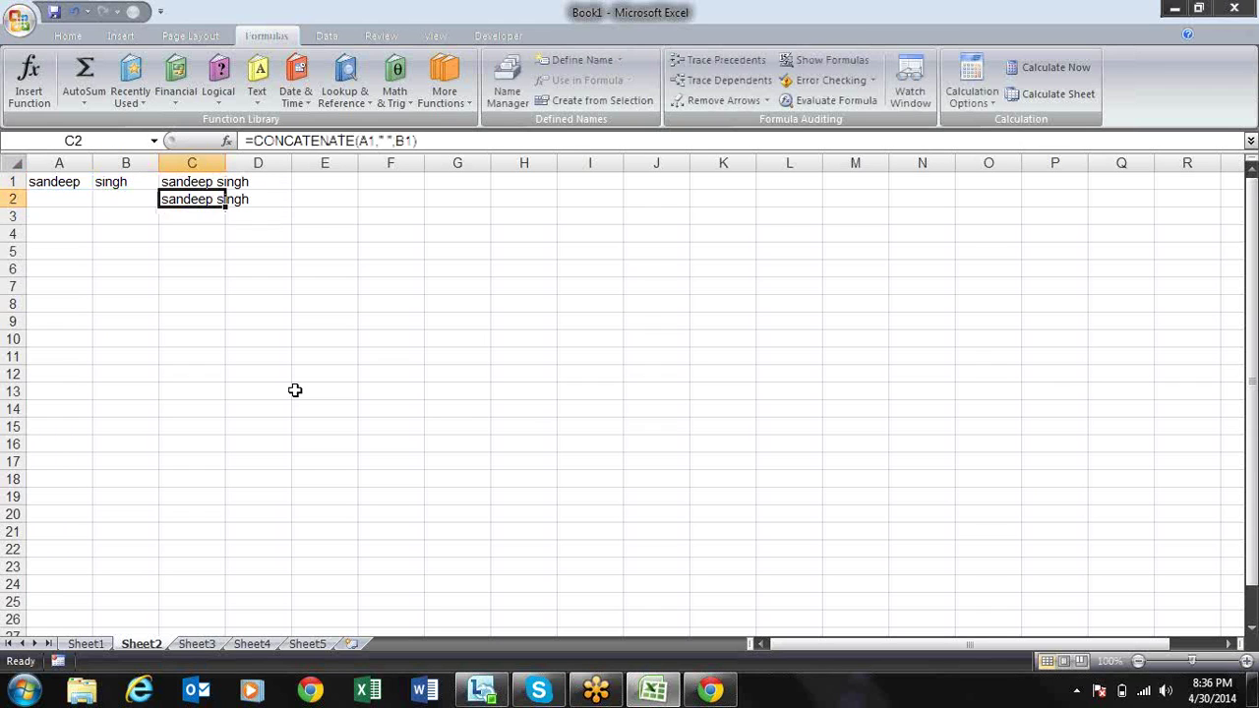
key("F2")
key("Left")
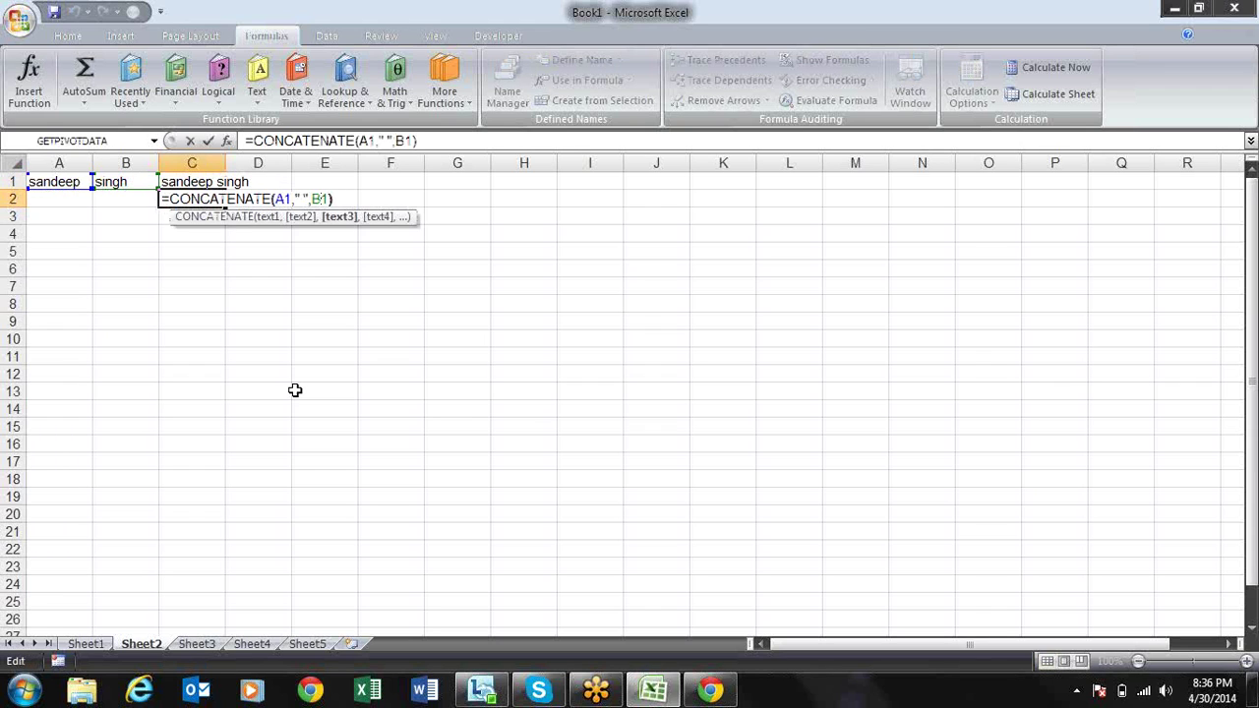
key("Right")
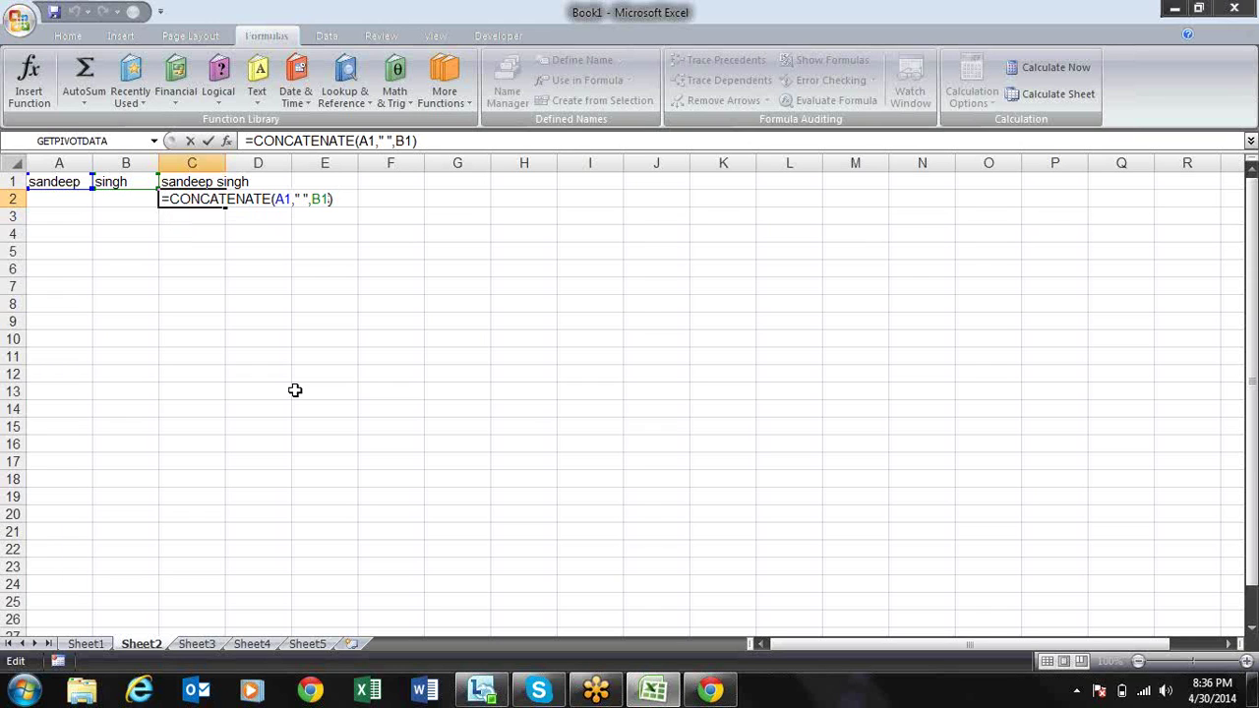
key("Return")
Step: Glance at Sheet1, then return to Sheet2 and go to cell E4
key("Up")
key("Up")
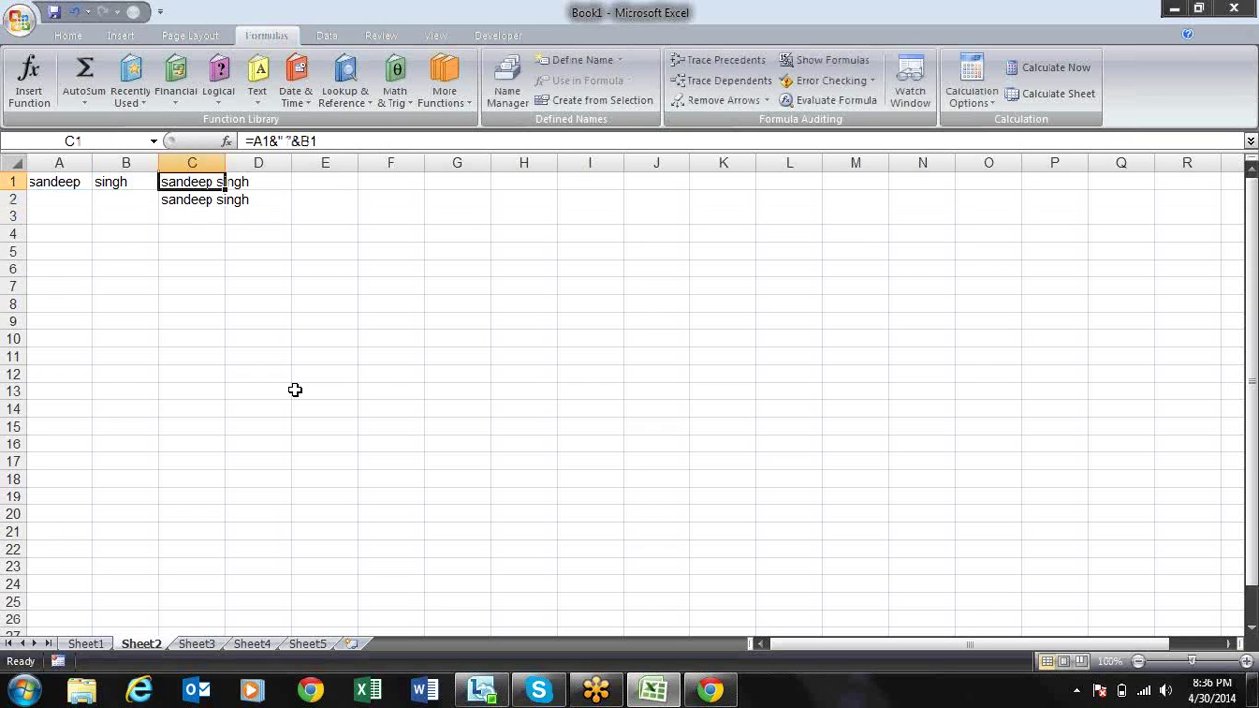
key("Right")
key("Right")
key("Left")
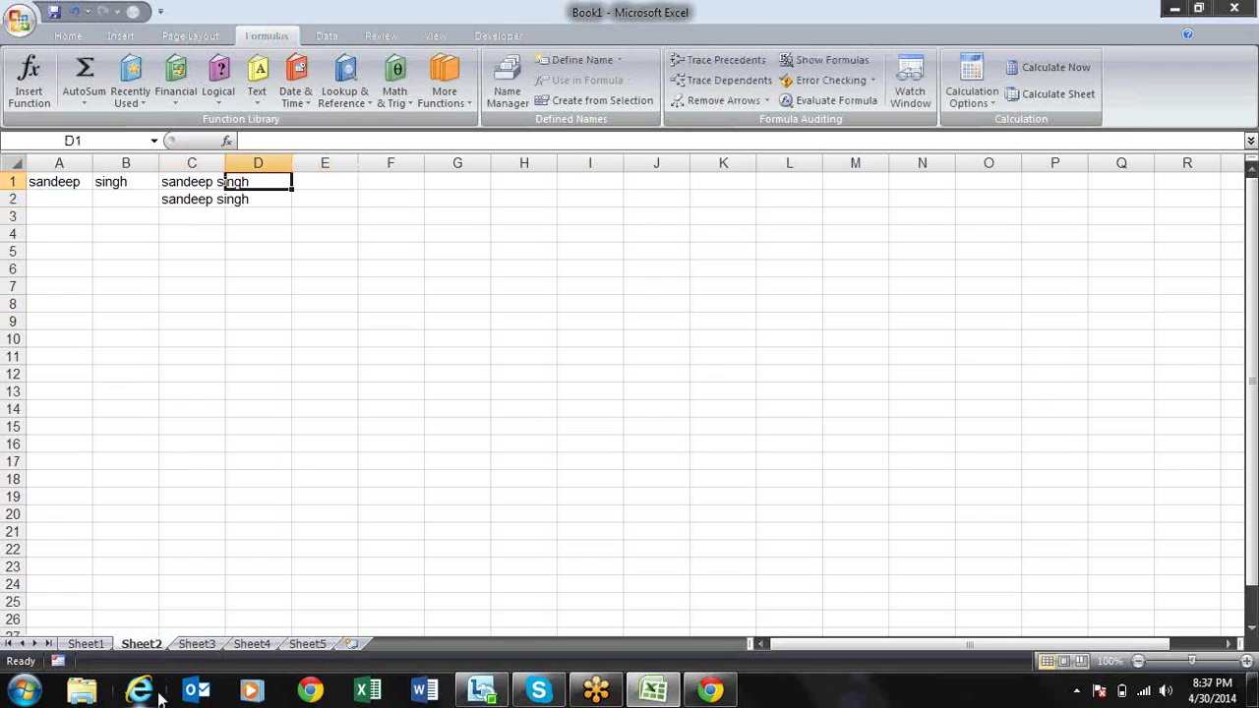
left_click(83, 645)
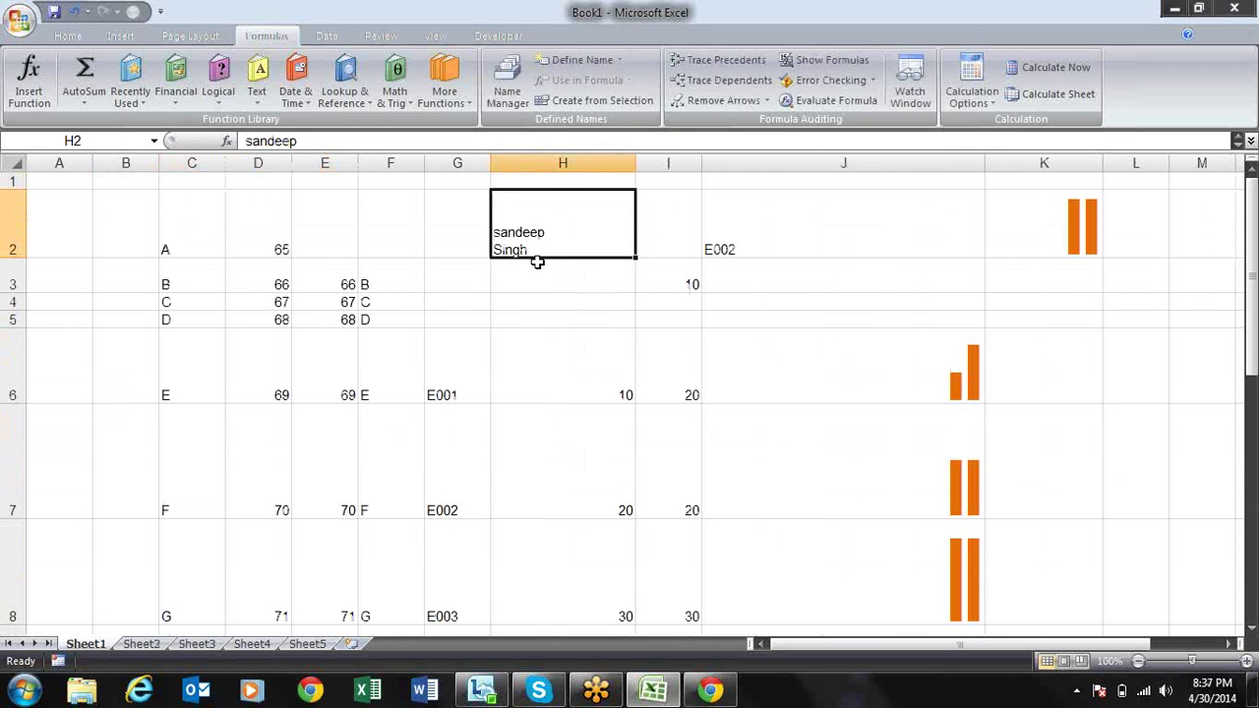
left_click(147, 645)
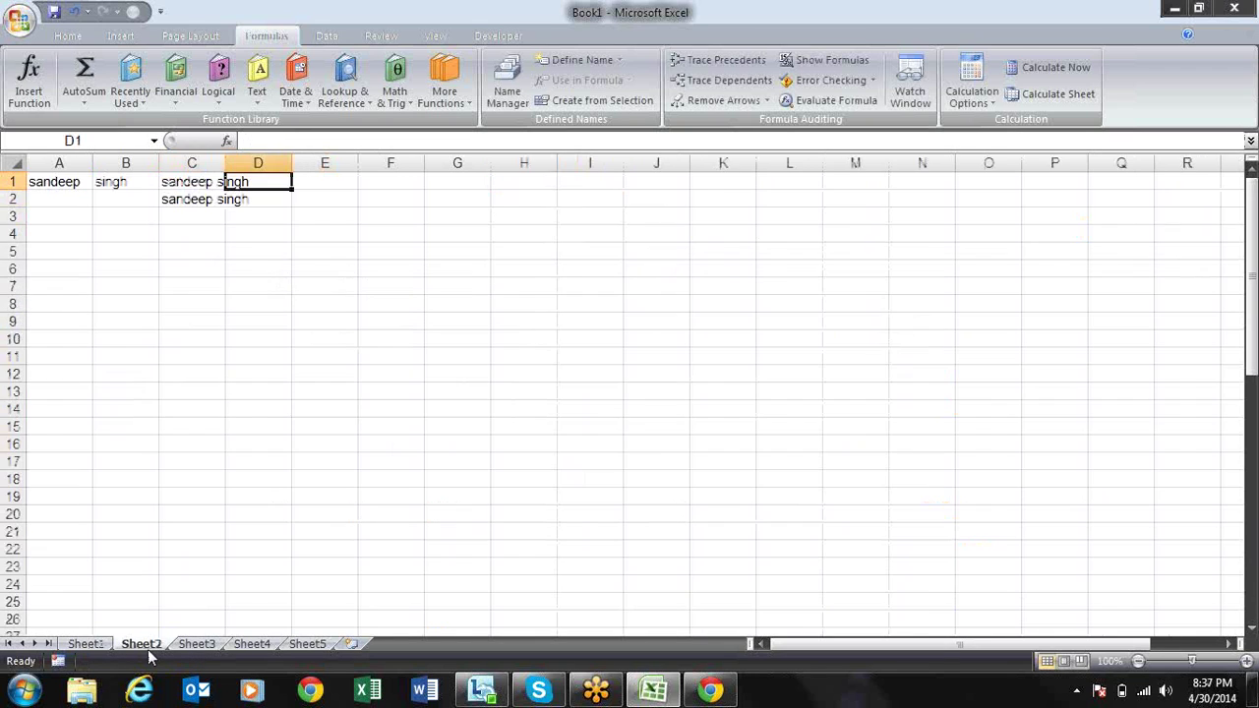
key("Right")
key("Down")
key("Down")
key("Down")
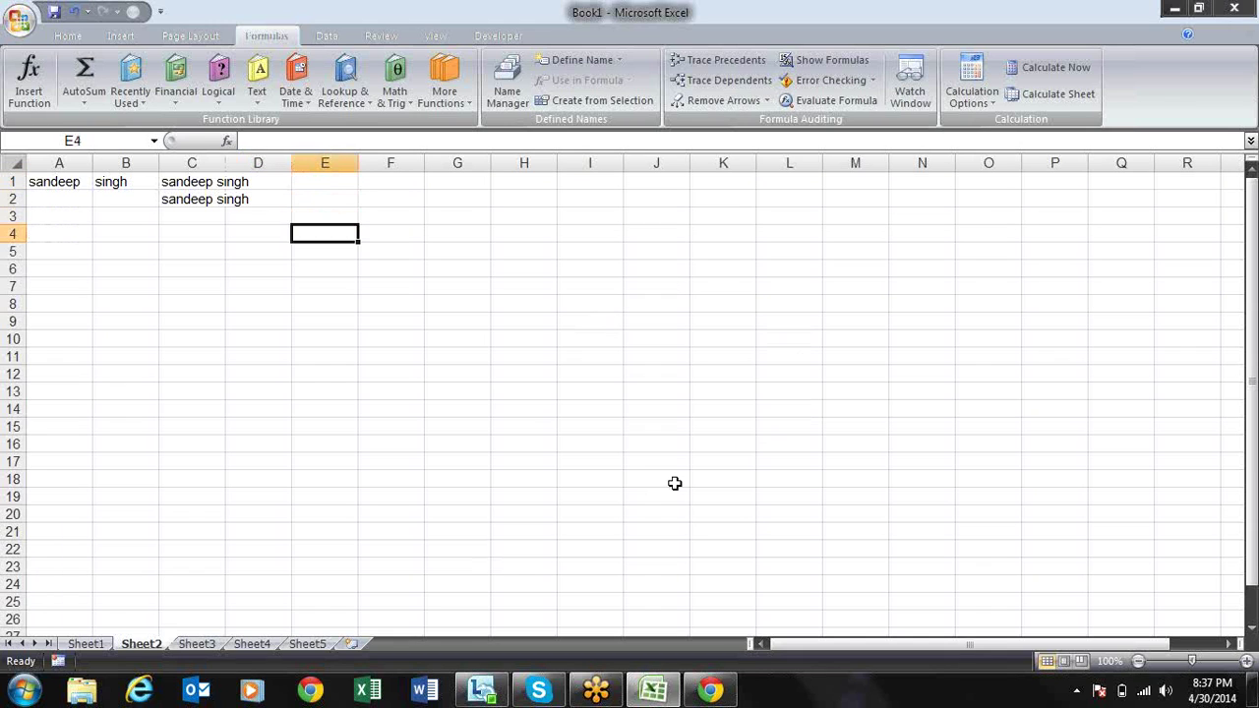
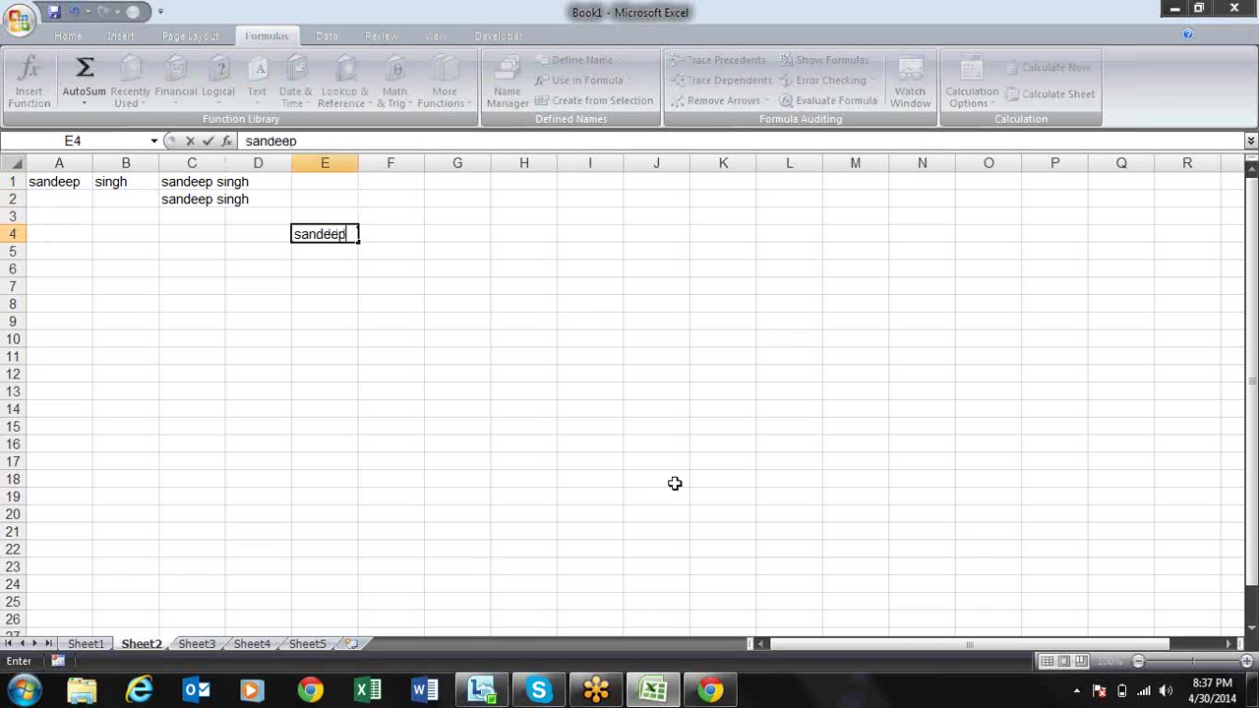
key("alt+Return")
key("Right")
type("=")
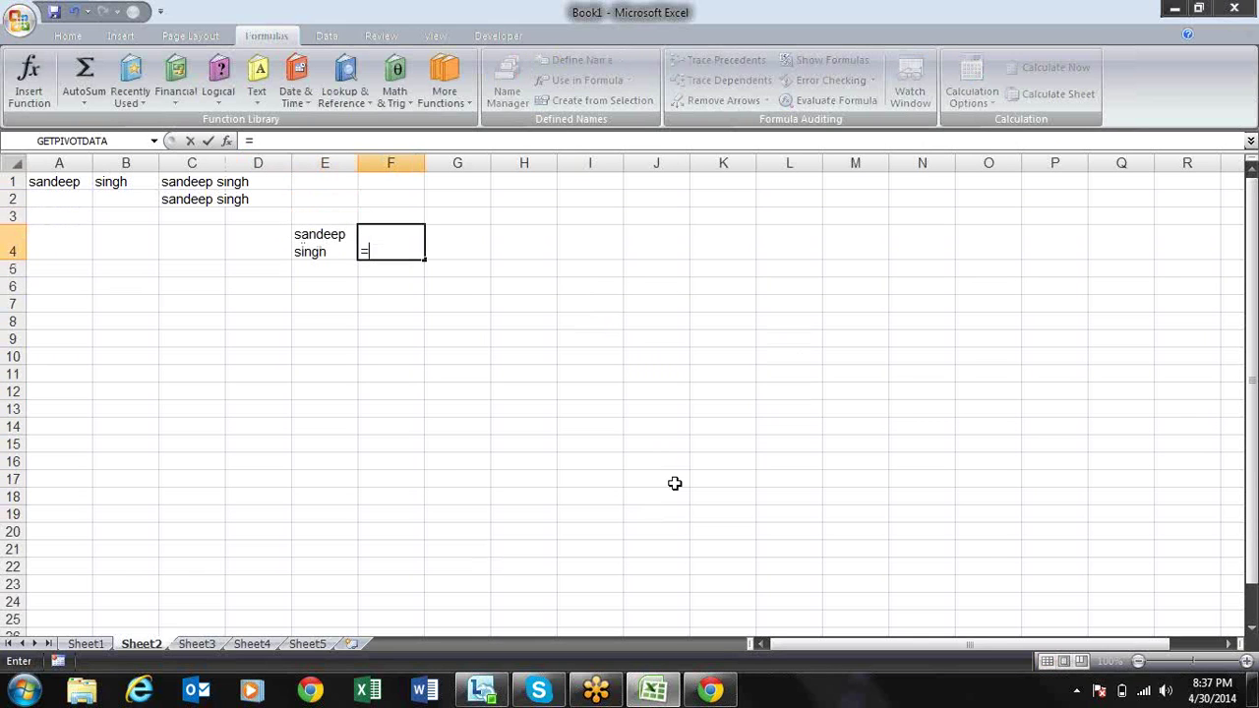
type("len(")
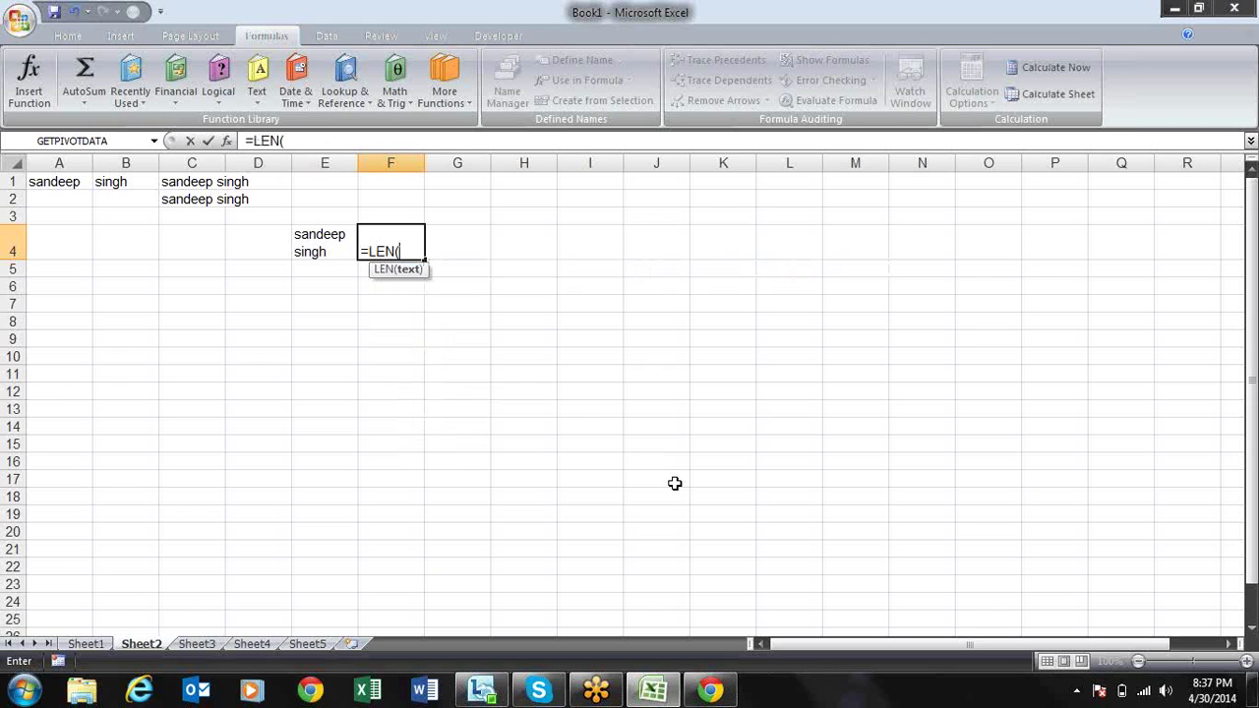
key("Left")
type(")")
key("Return")
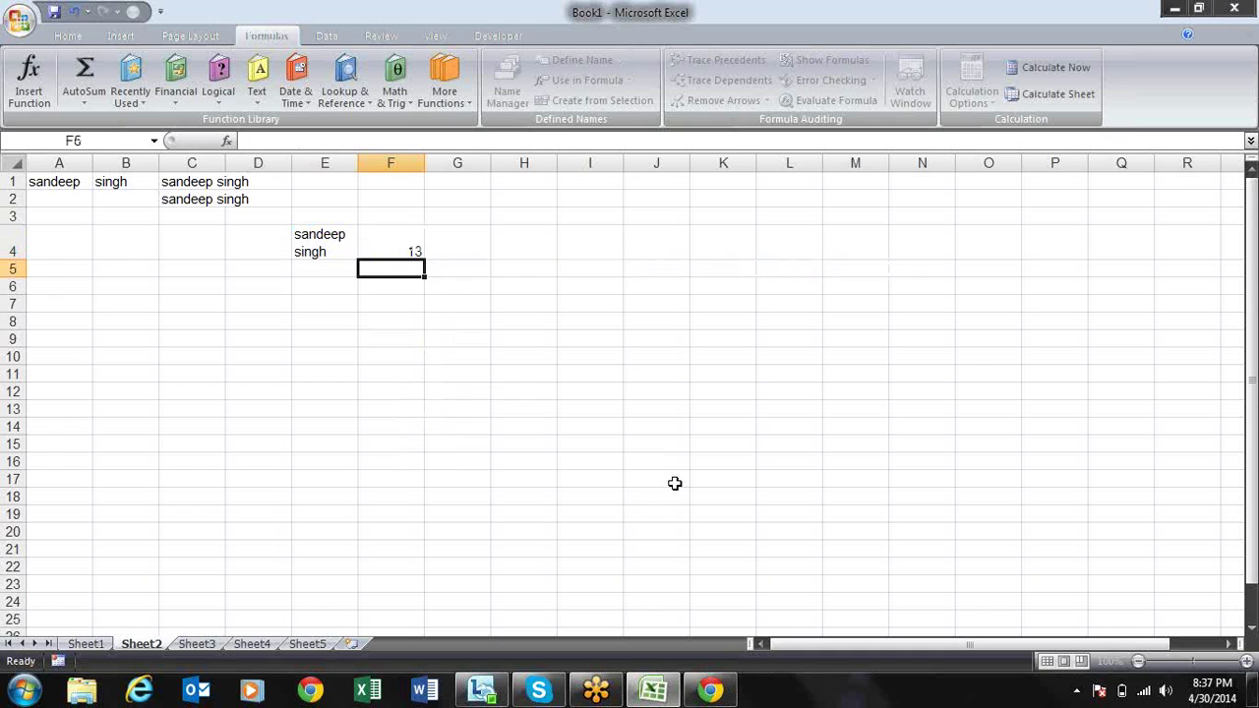
key("Left")
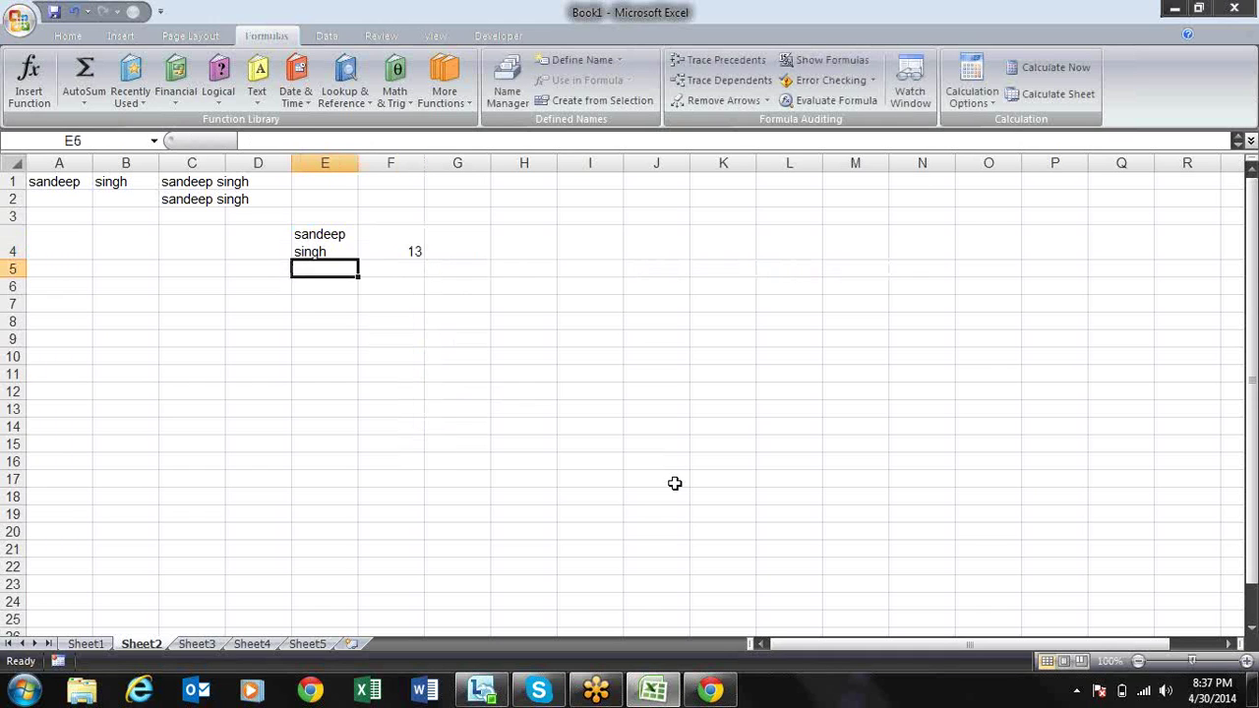
key("Return")
key("Up")
key("Right")
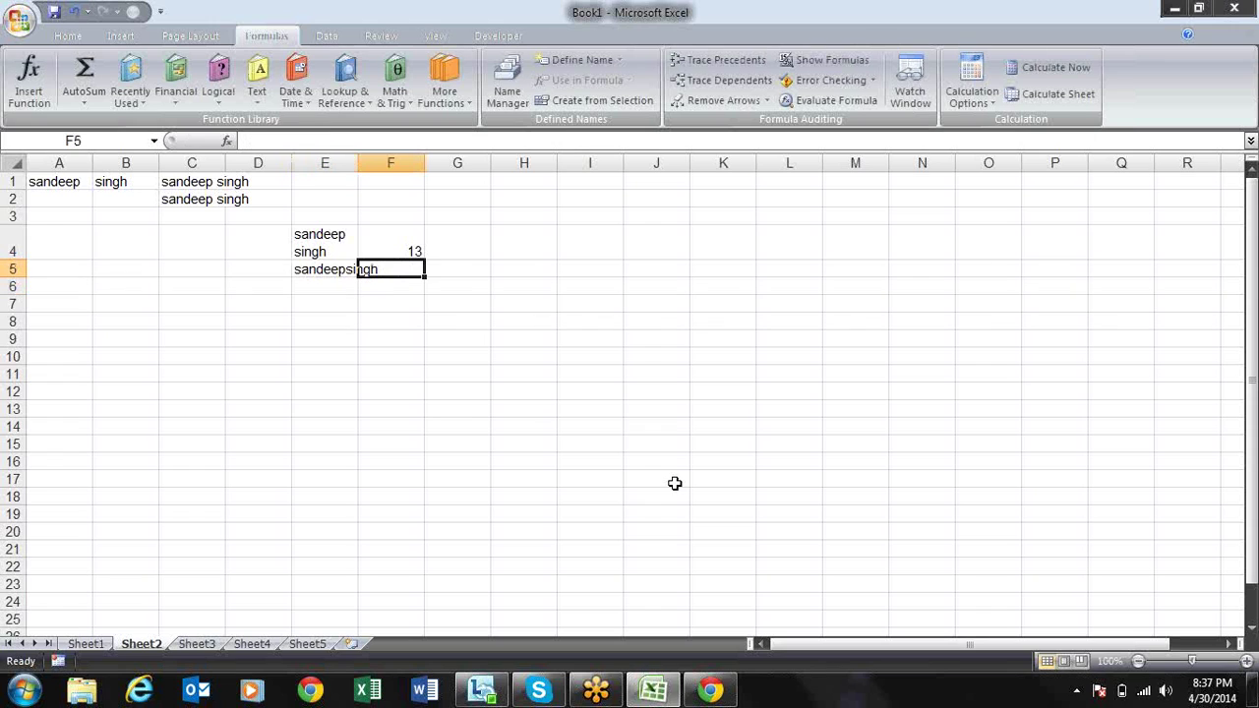
key("ctrl+d")
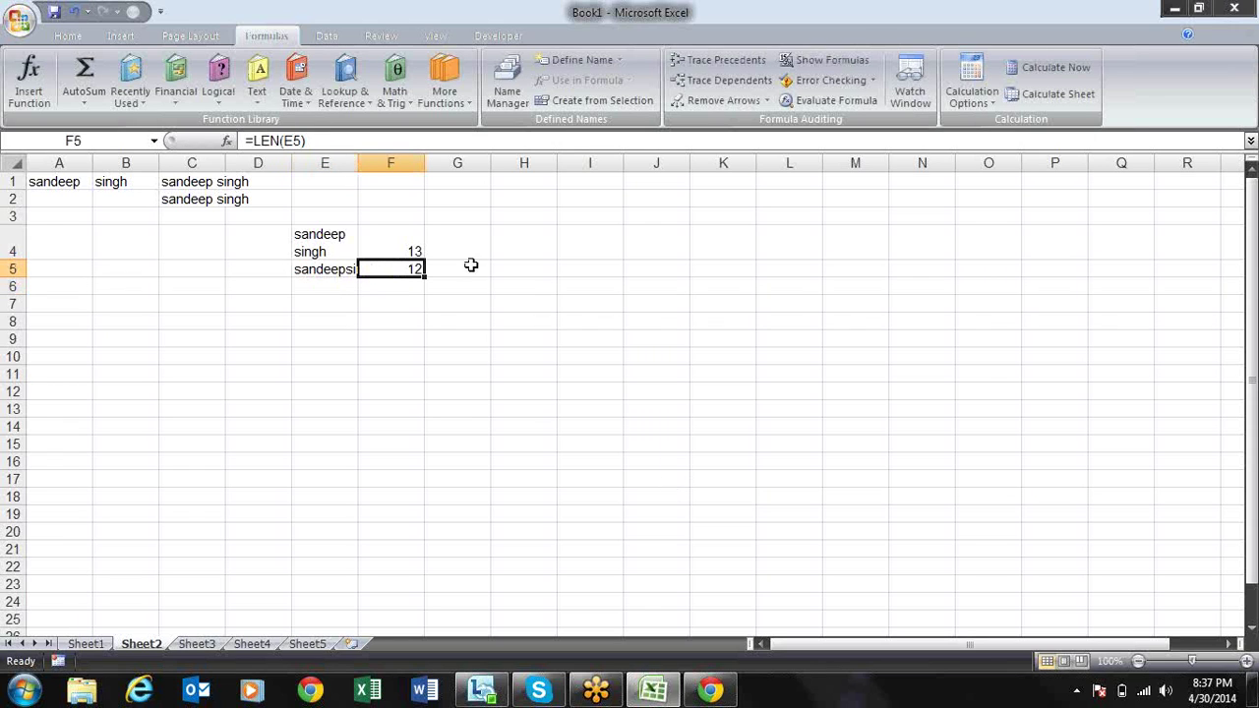
double_click(358, 162)
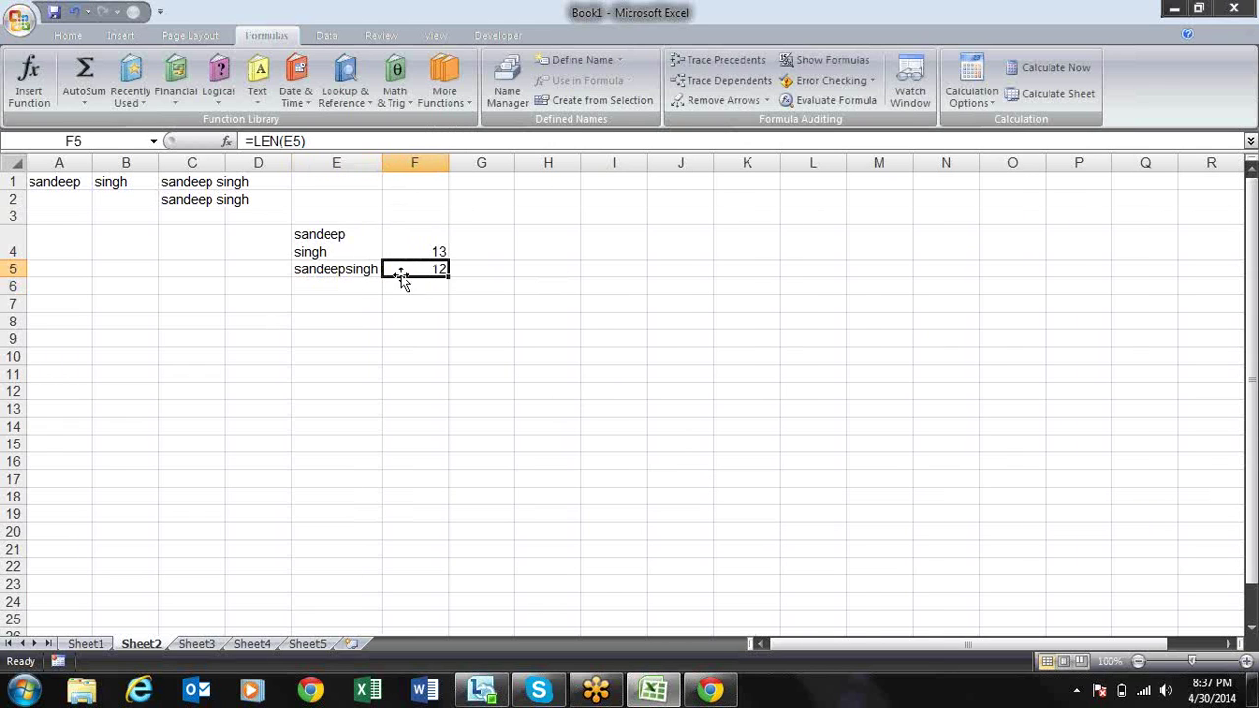
left_click(336, 244)
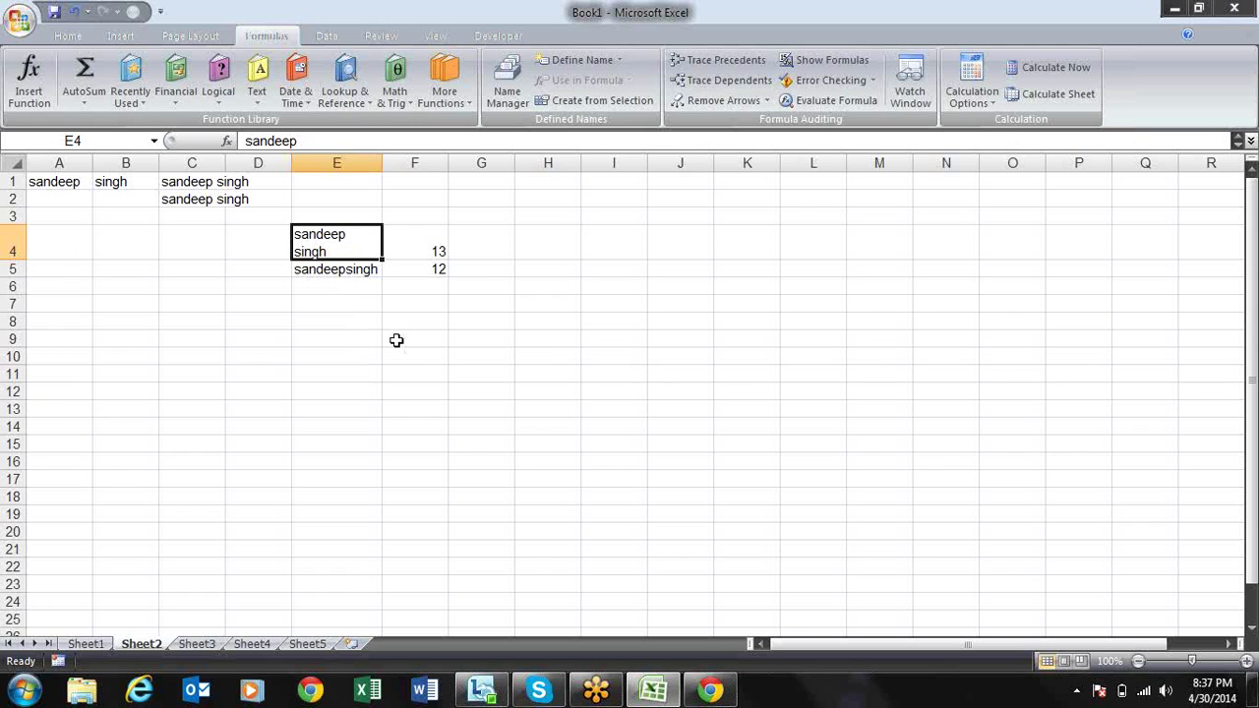
Step: Enter =CLEAN(E4) in G4 to strip the line break
left_click(491, 252)
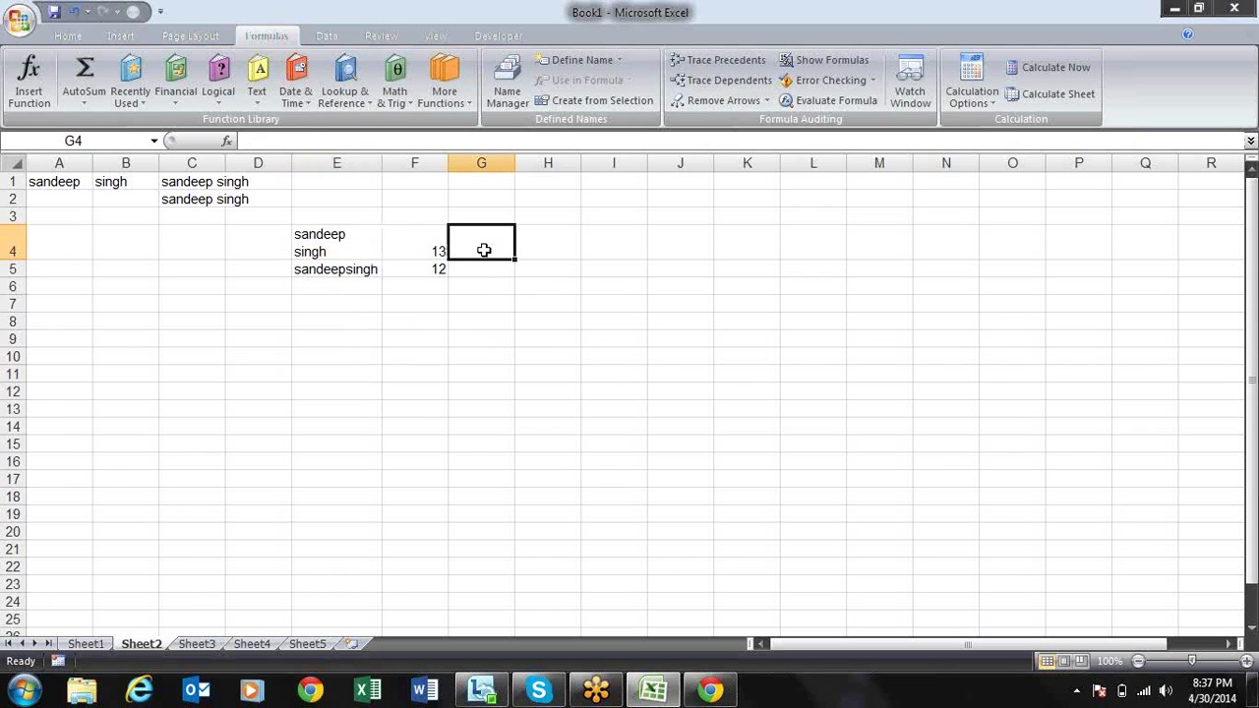
type("=CLEAN(")
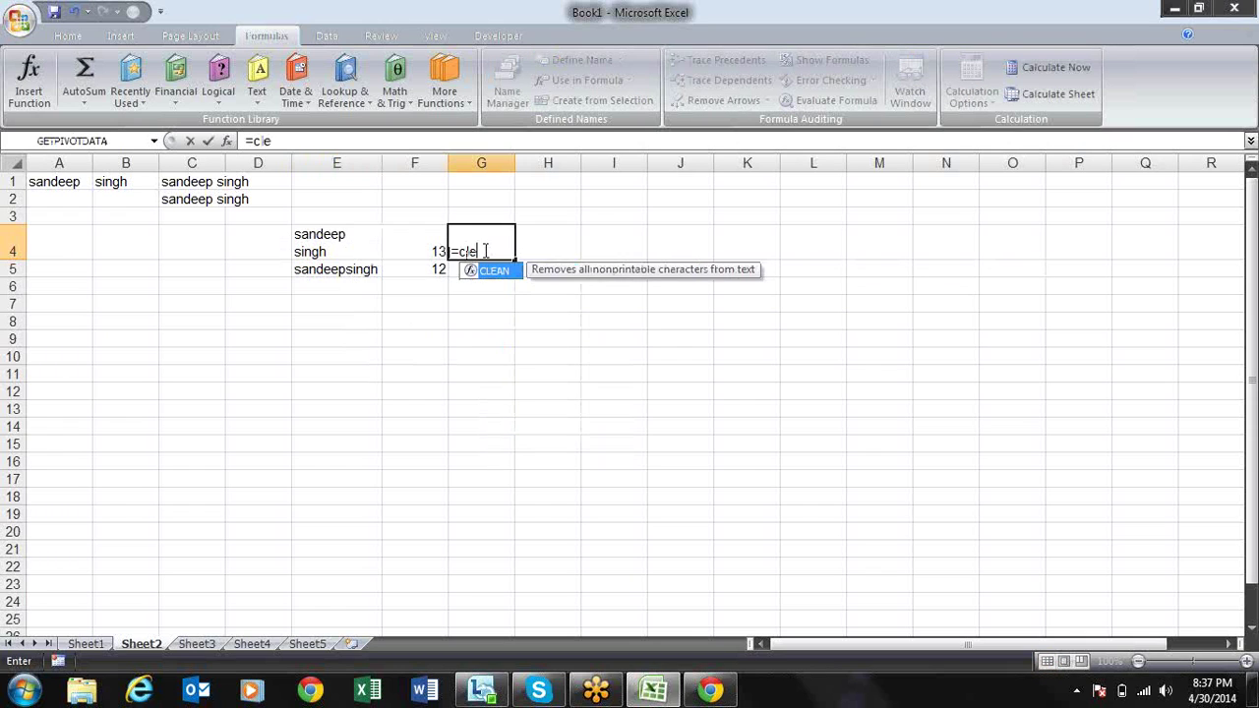
key("Left")
key("Left")
type(")")
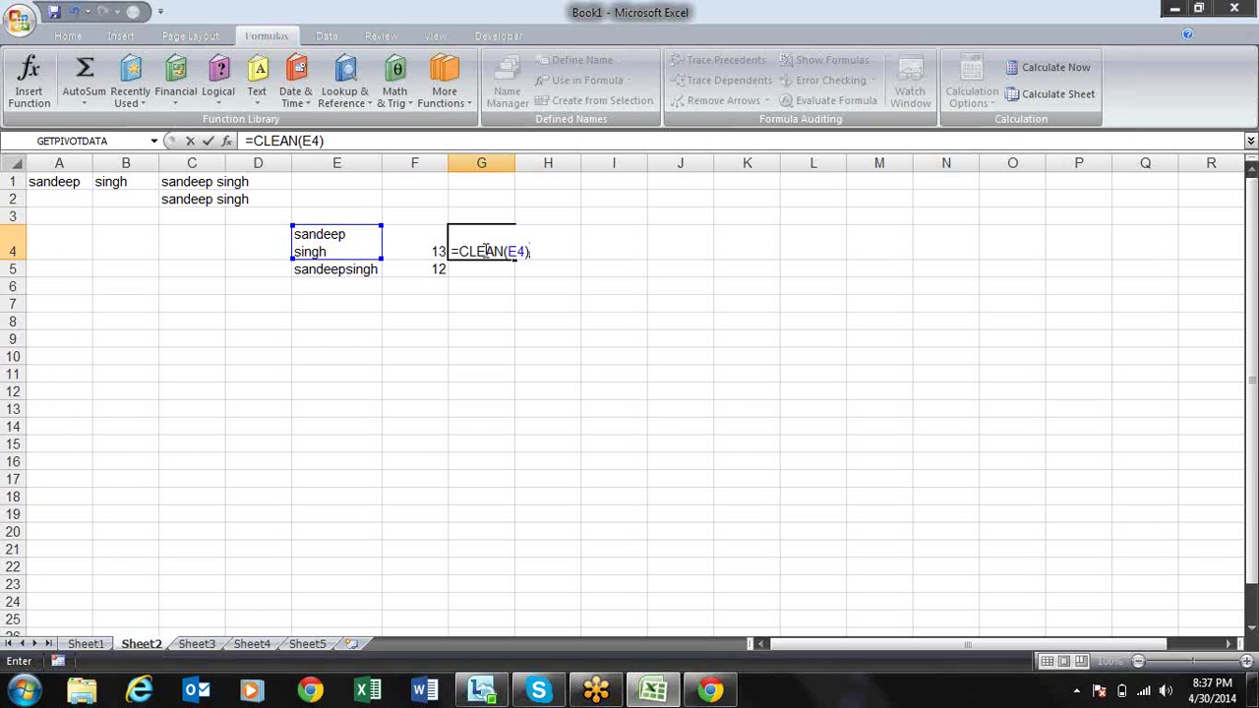
key("Return")
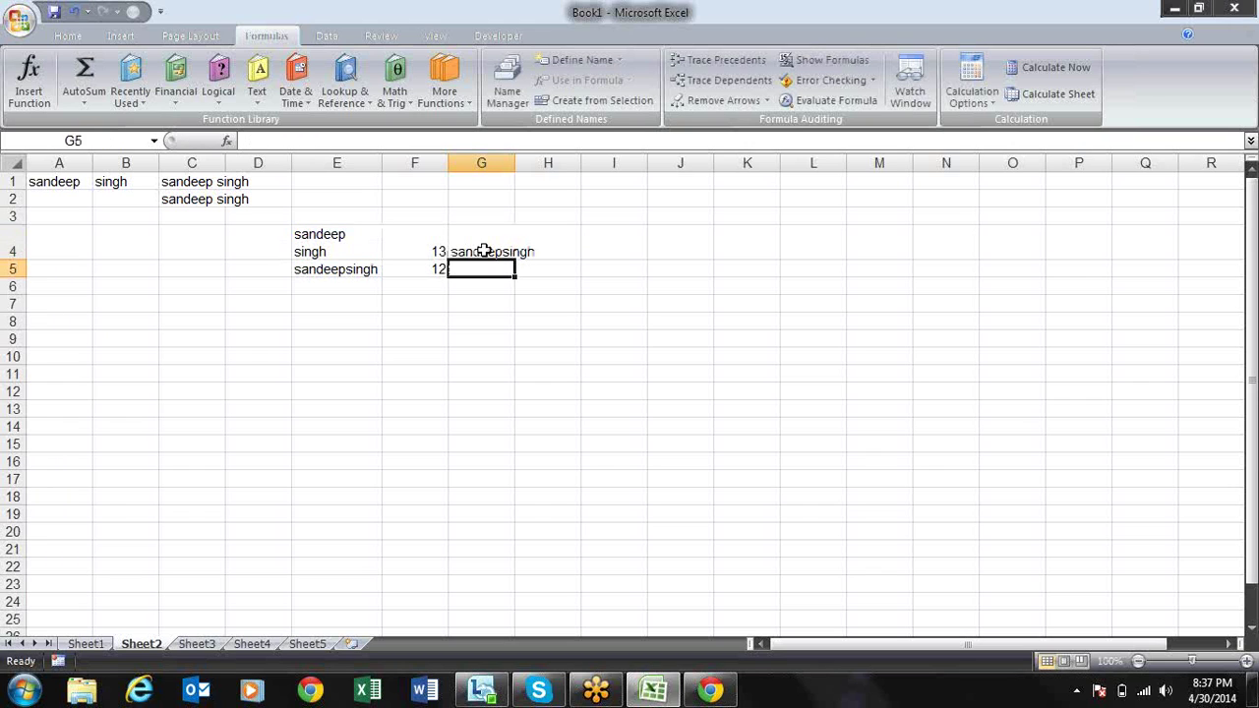
left_click(483, 251)
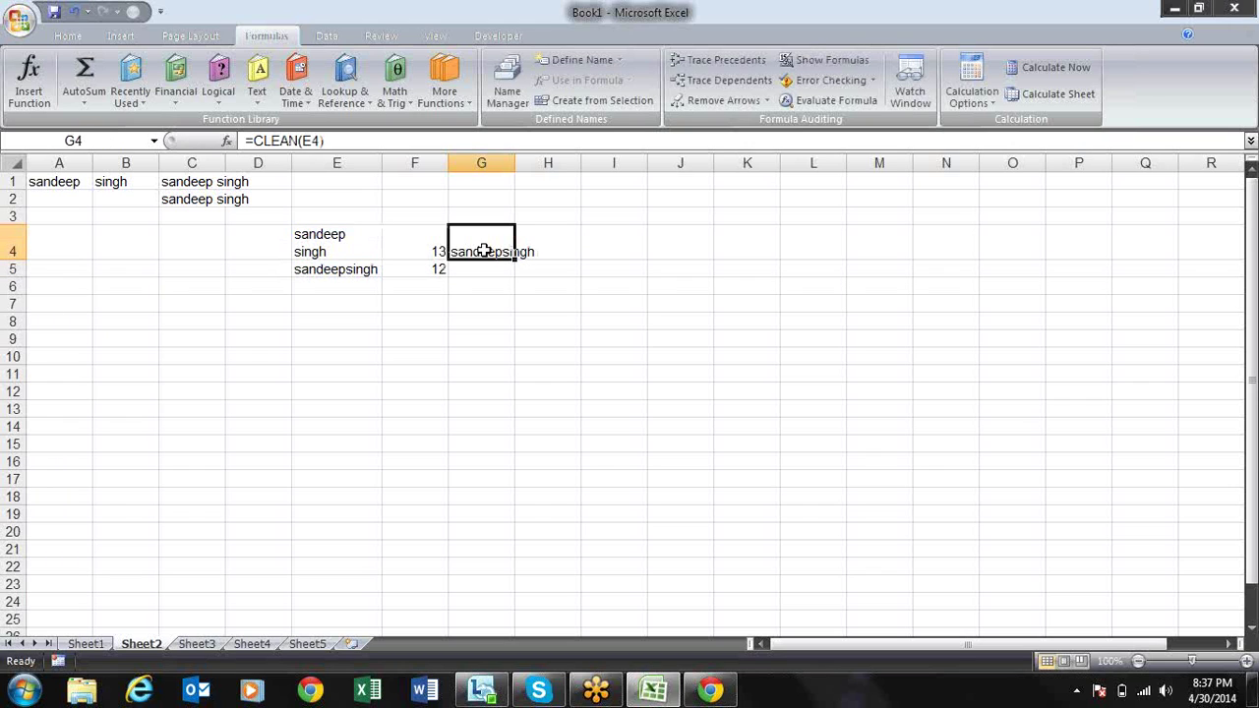
Step: Enter =LEN(G4) in I4, returning 12
key("Right")
key("Right")
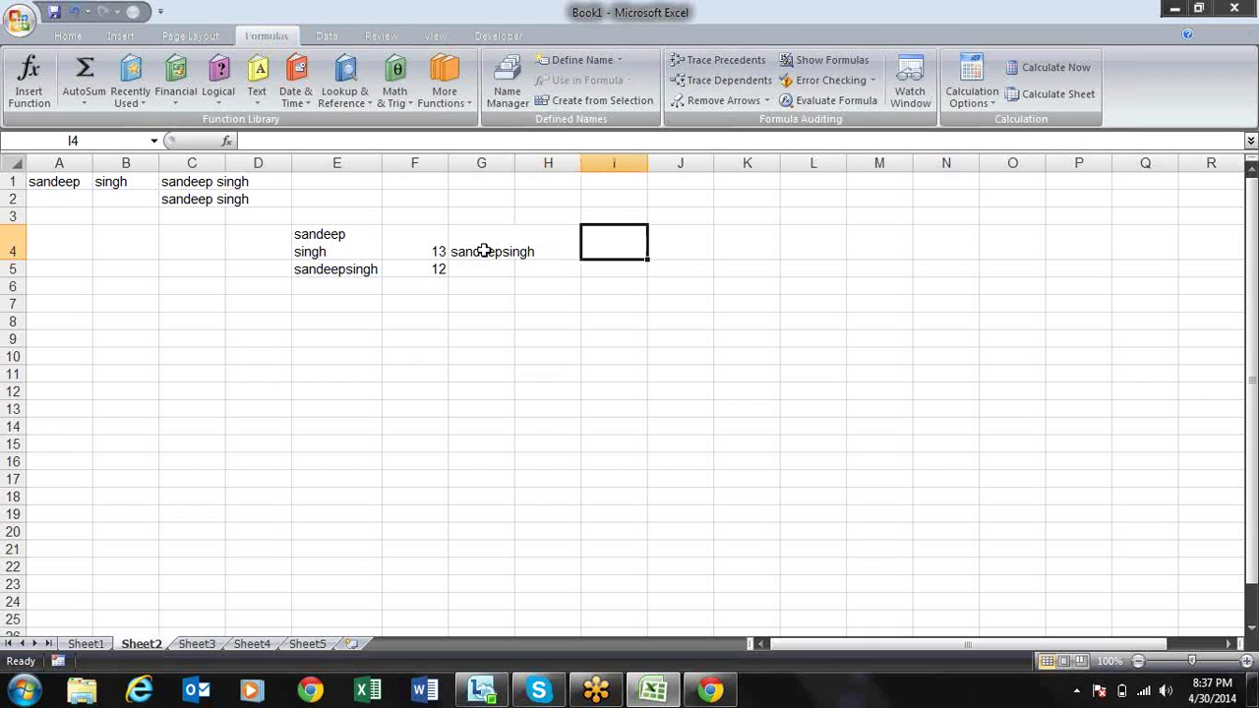
type("=le")
key("Tab")
left_click(484, 251)
type(")")
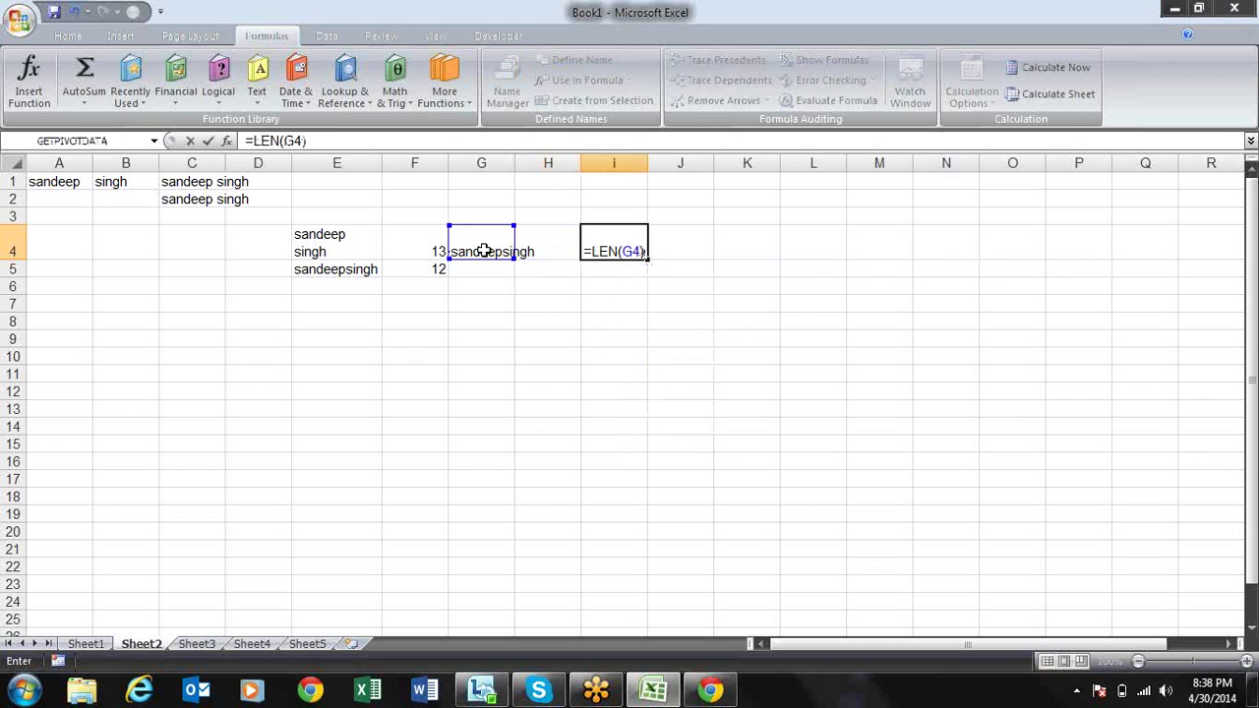
key("Return")
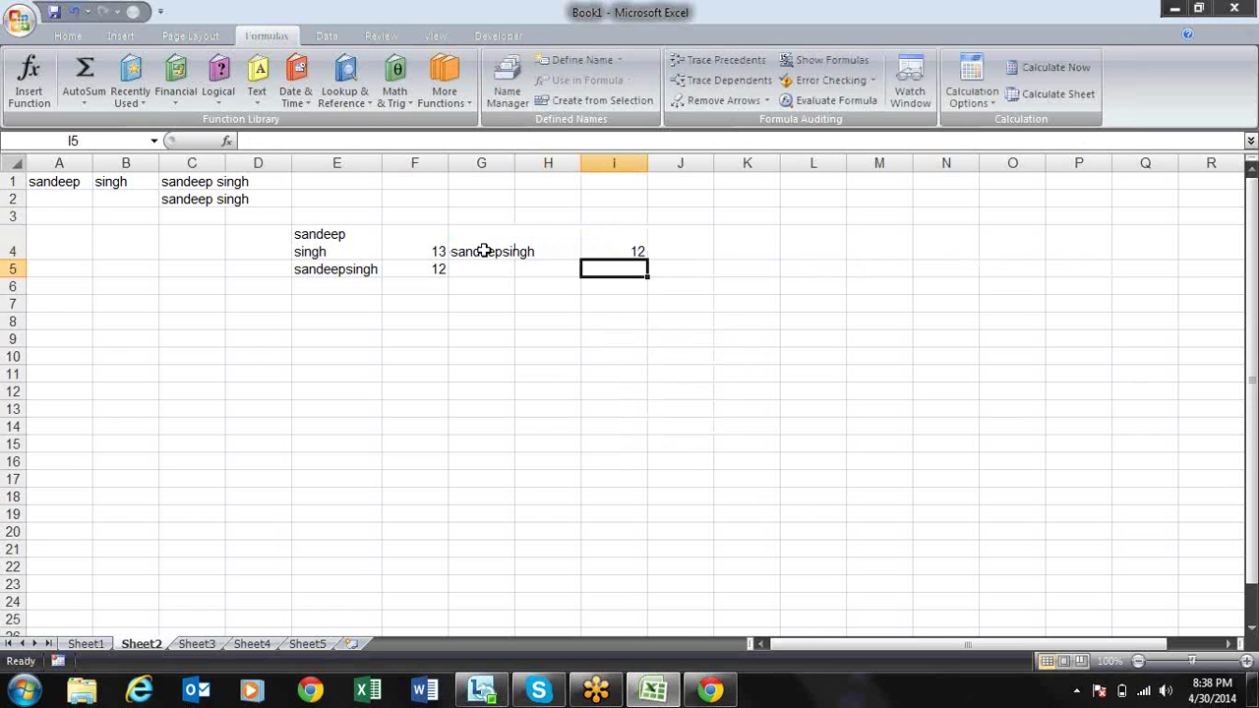
Step: Compare with F5's length and make I4's 12 bold
left_click(434, 269)
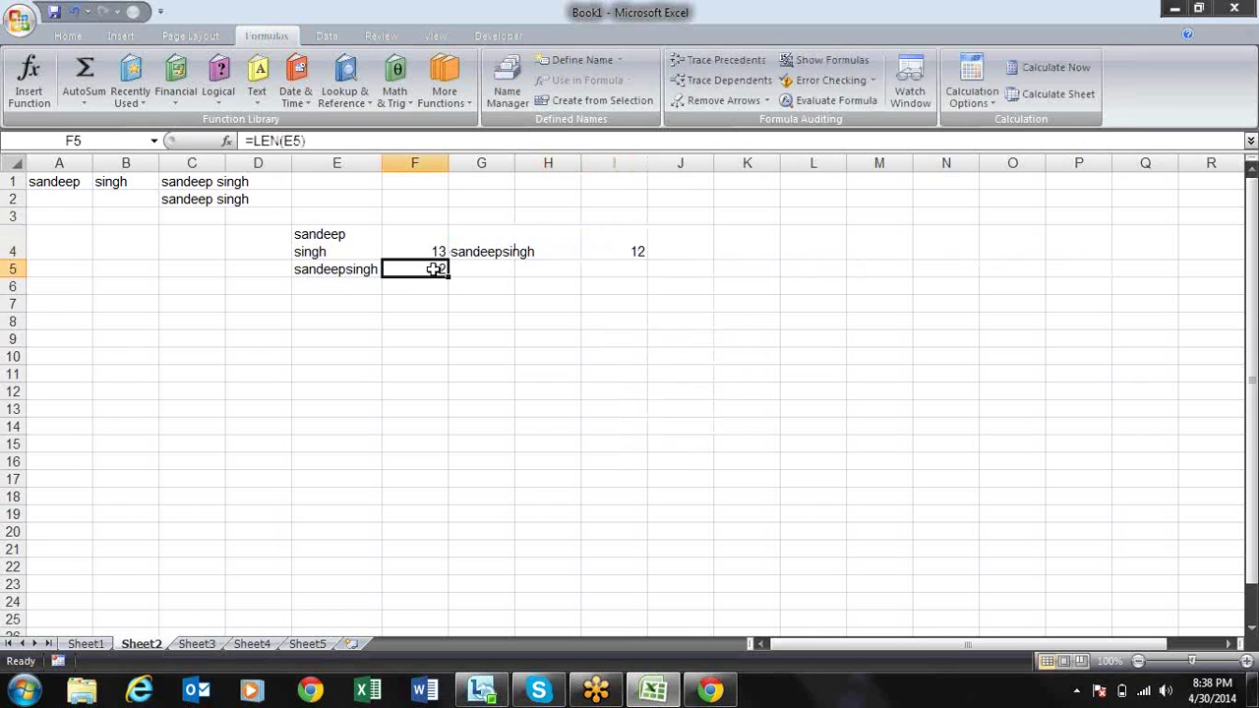
key("Right")
key("Right")
key("Right")
key("Up")
key("ctrl+b")
key("Down")
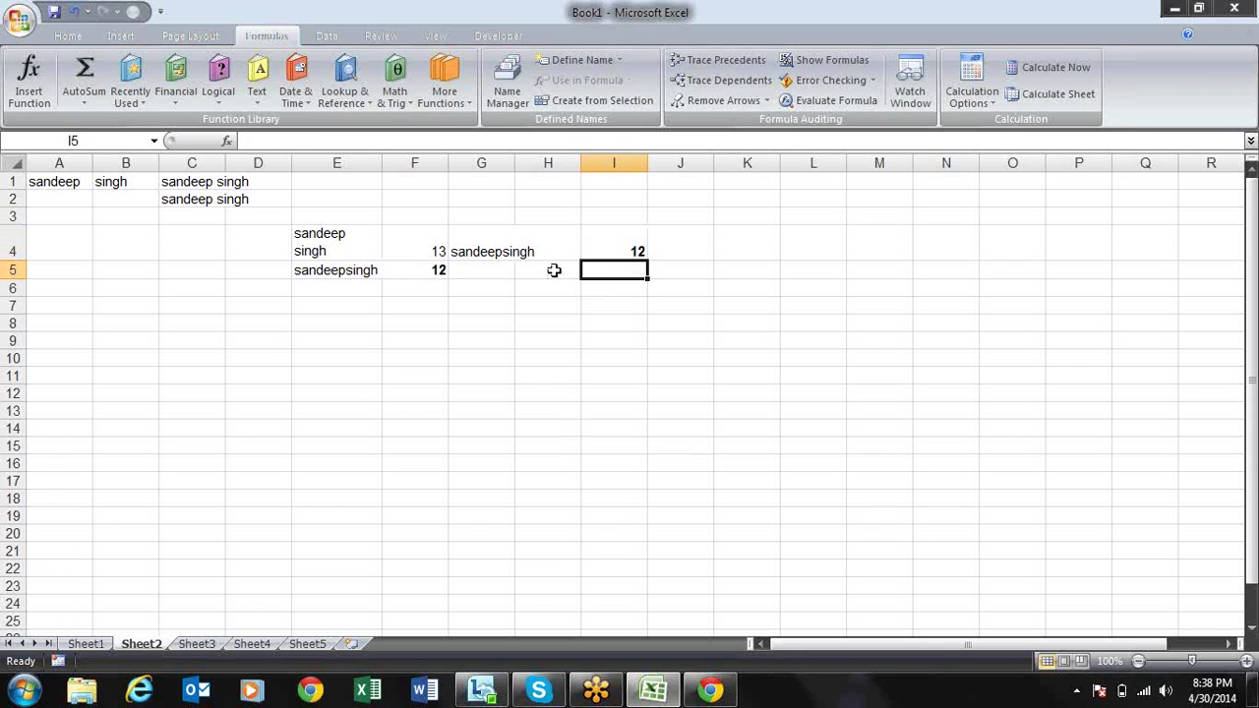
left_click(492, 247)
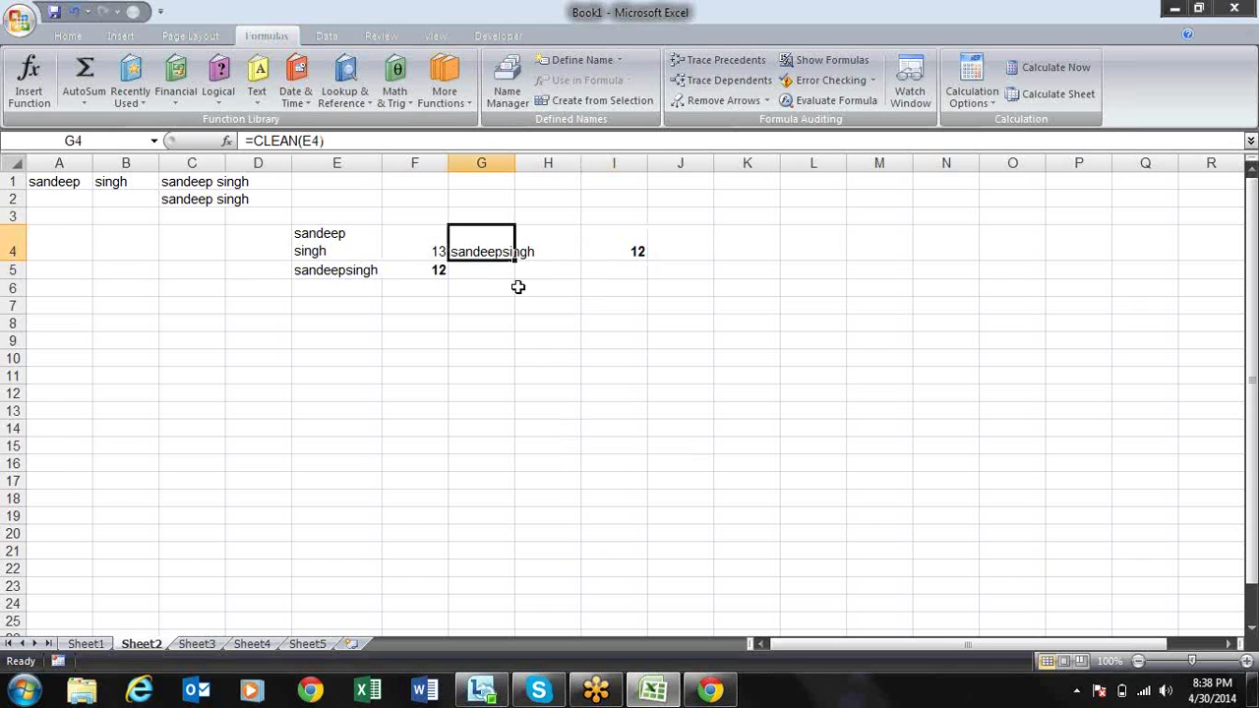
Step: Edit E4's text, deleting and then restoring its line break
left_click(337, 240)
double_click(336, 240)
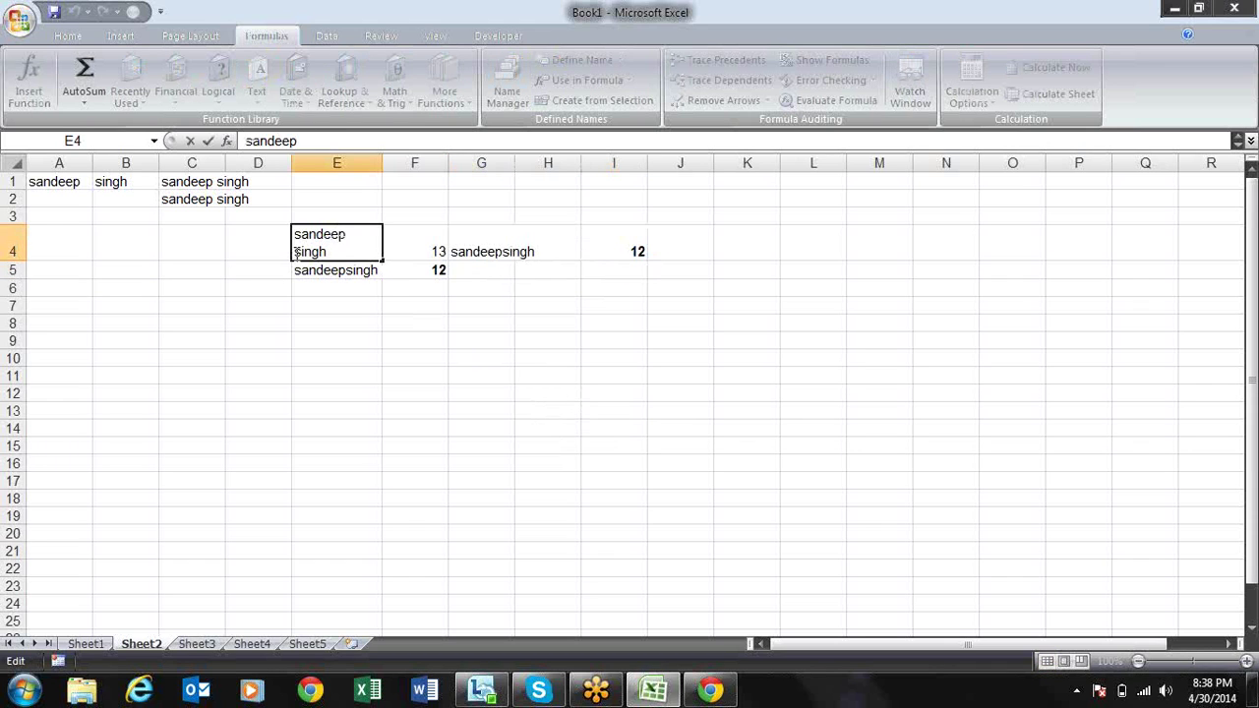
key("Delete")
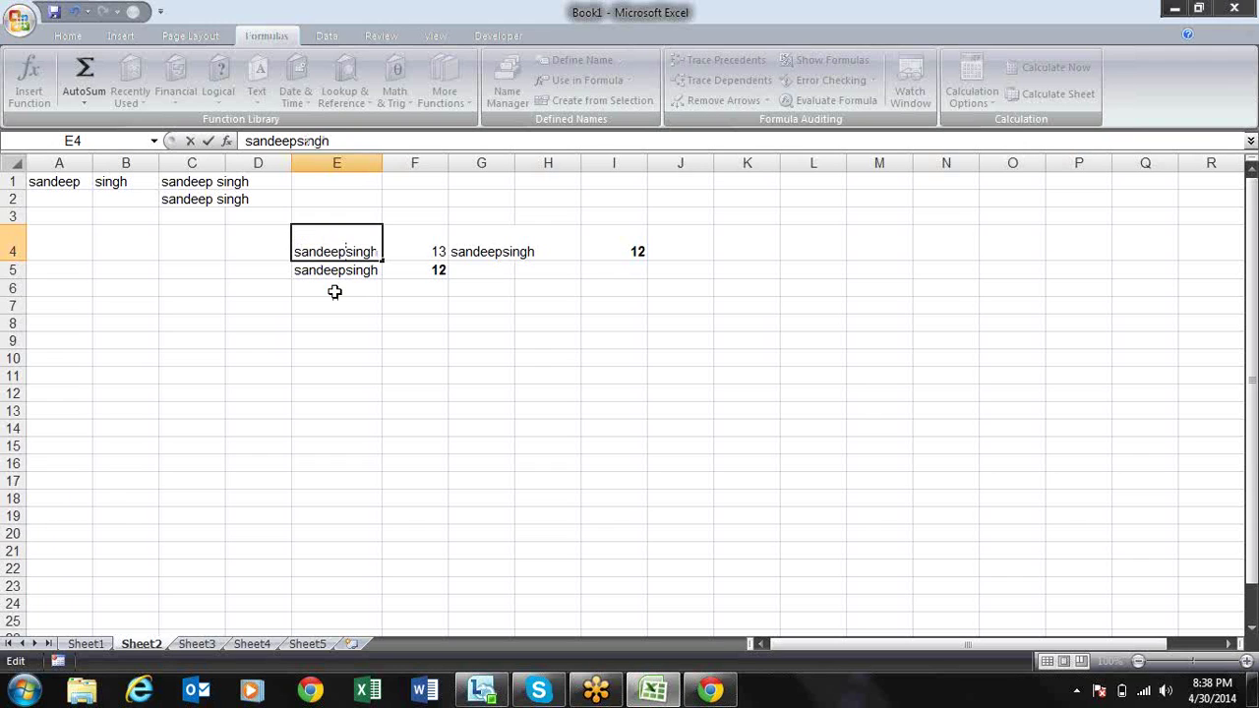
key("alt+Return")
key("Return")
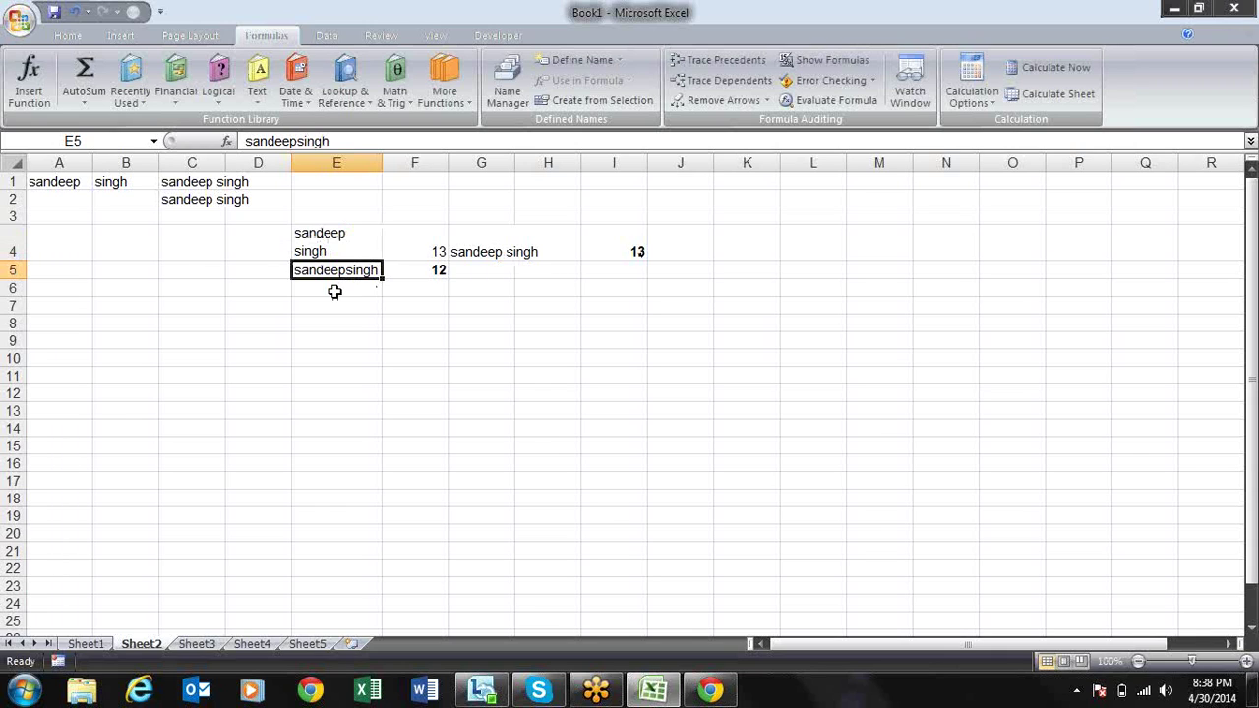
Step: Add another line break inside E4, bringing the F4 and I4 lengths to 14
key("Up")
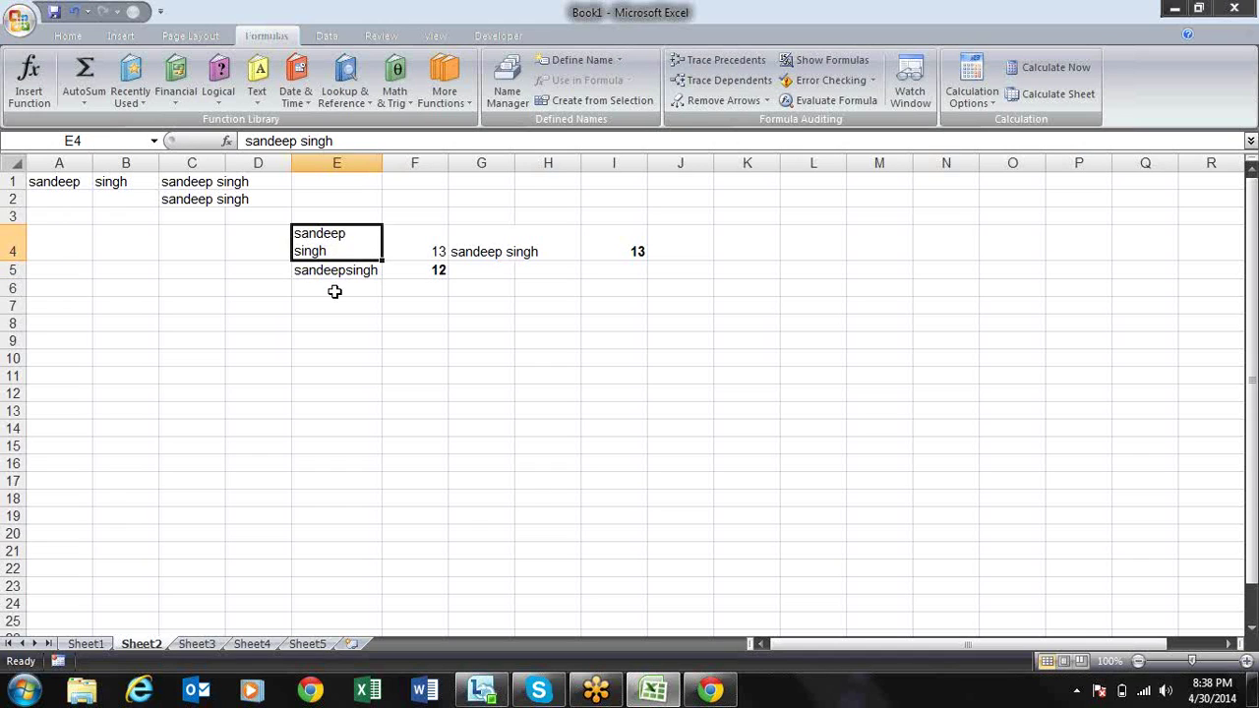
key("F2")
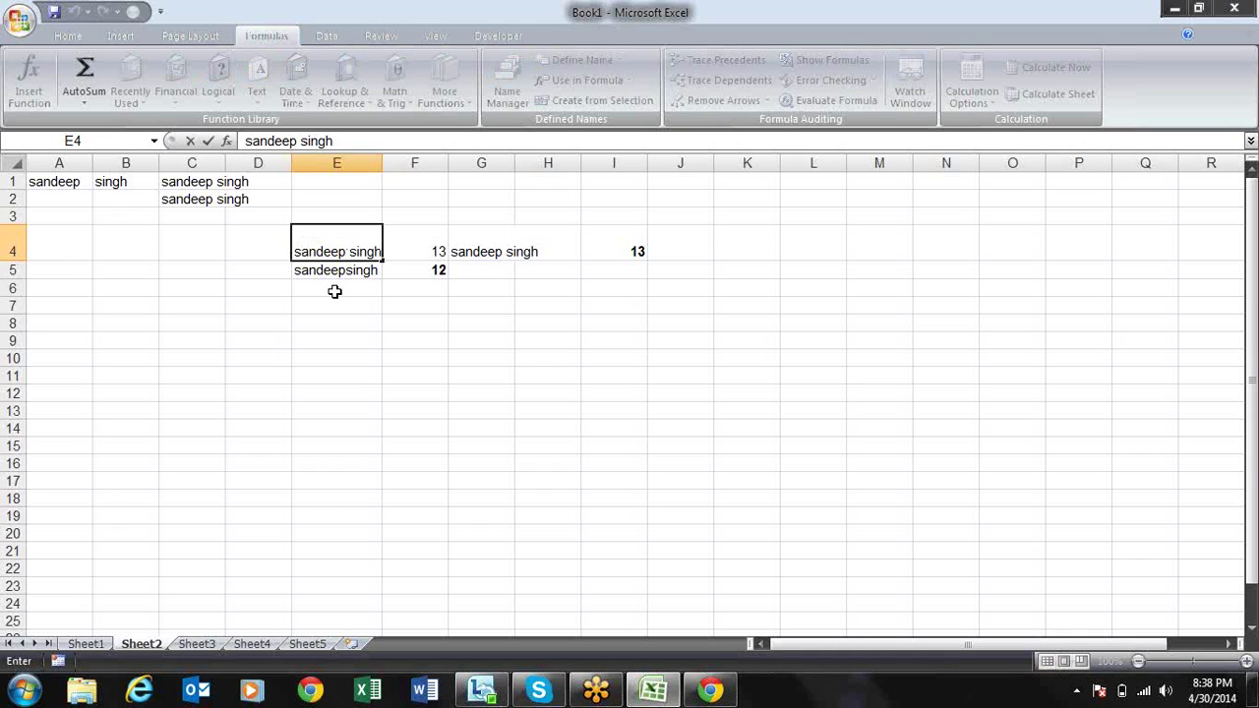
key("alt+Return")
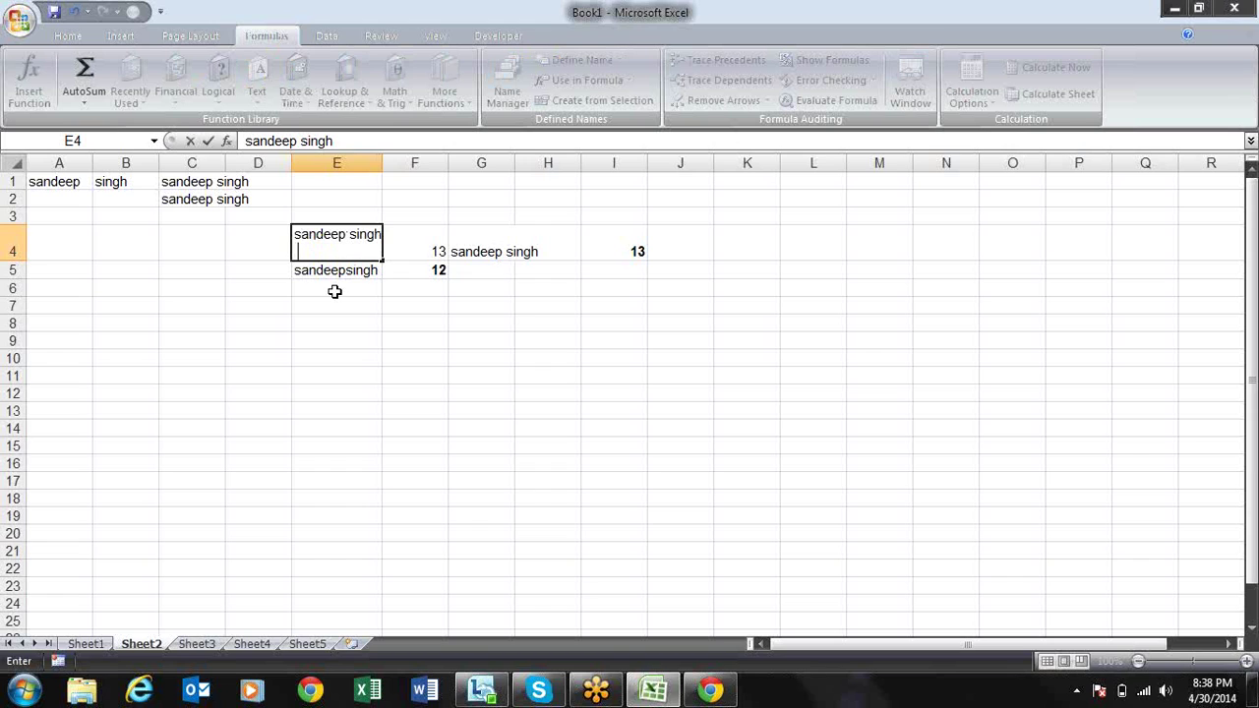
key("Return")
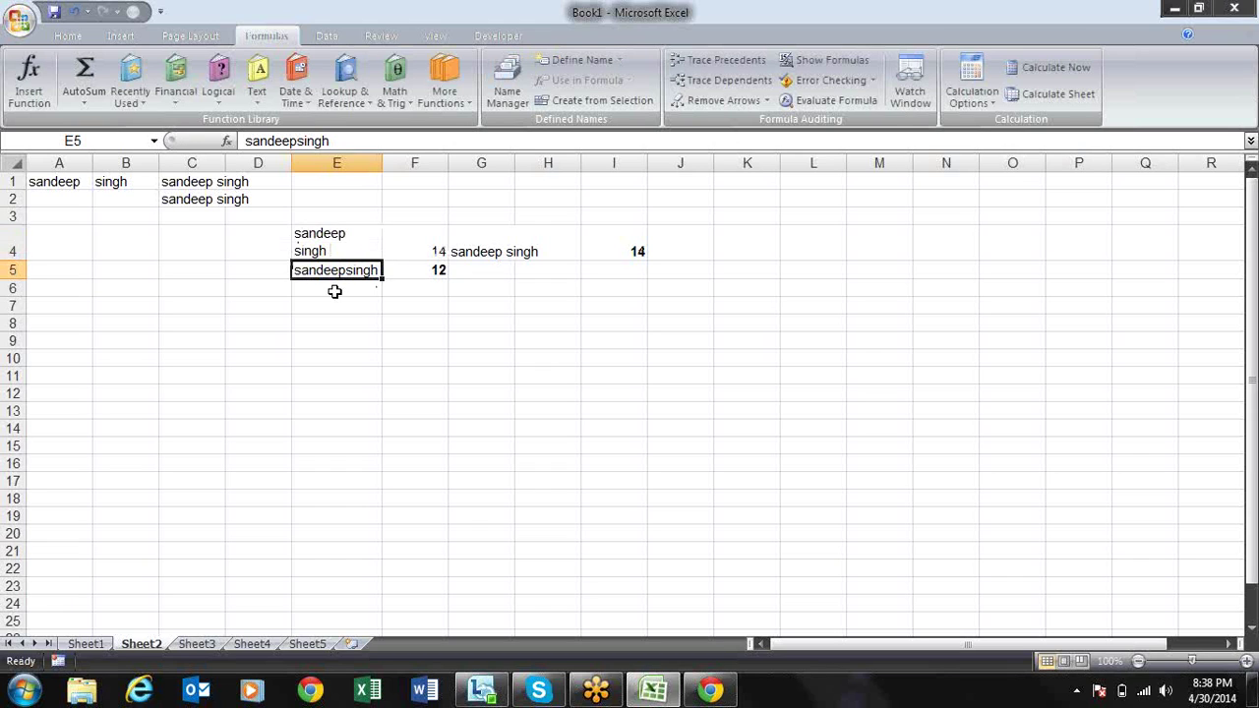
key("Up")
key("Up")
key("Down")
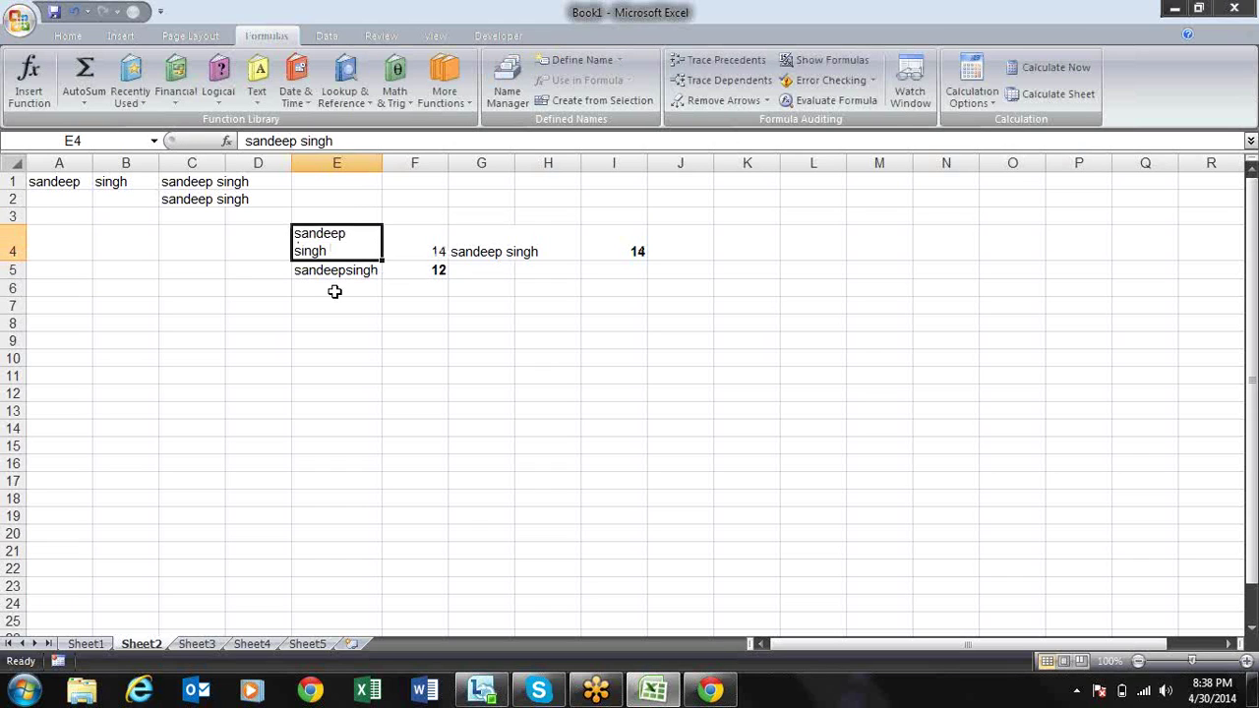
key("Right")
key("Right")
key("Right")
key("Right")
key("Right")
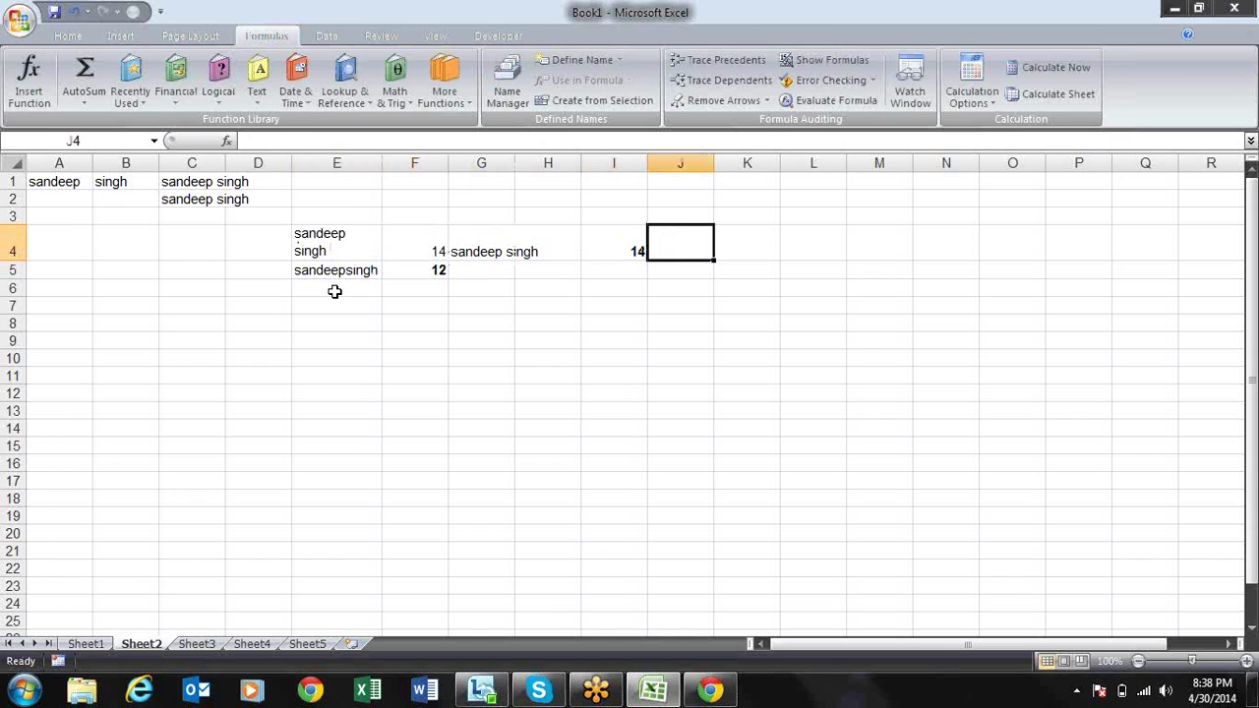
key("Left")
key("Left")
key("Left")
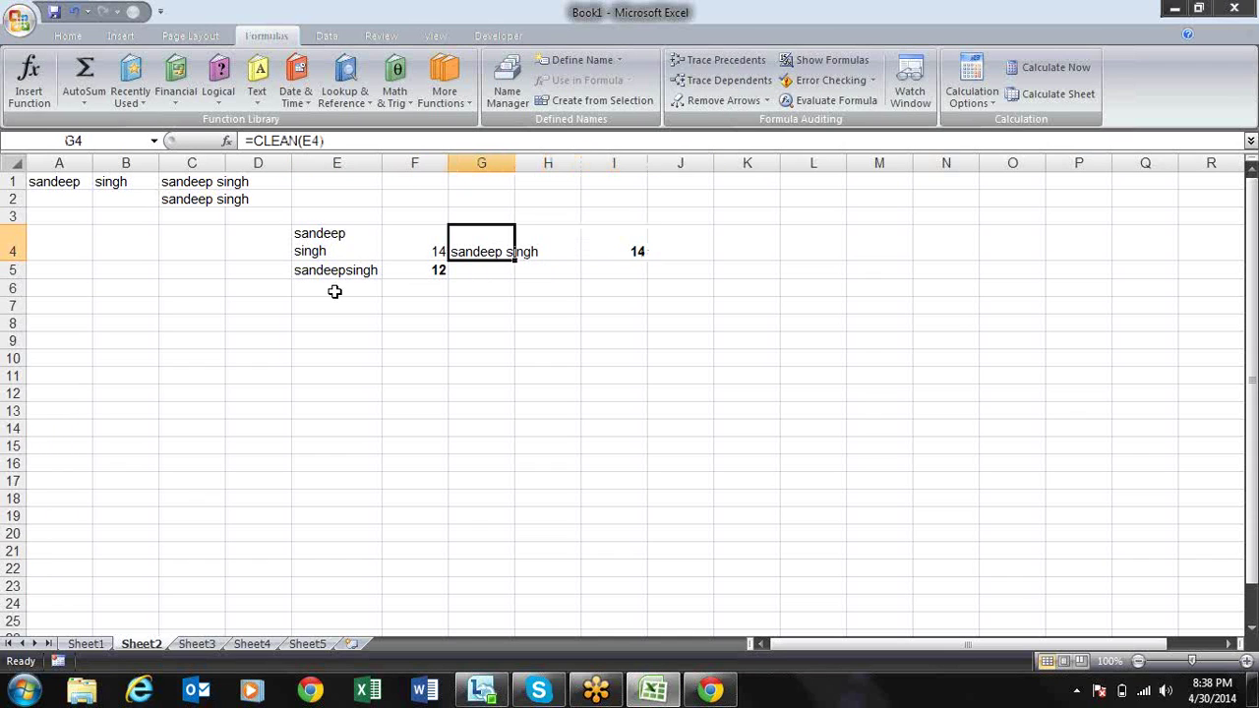
Step: Replace G4's CLEAN formula with =TRIM(E4), so I4's length reads 13
type("=tri")
key("Tab")
key("Left")
key("Left")
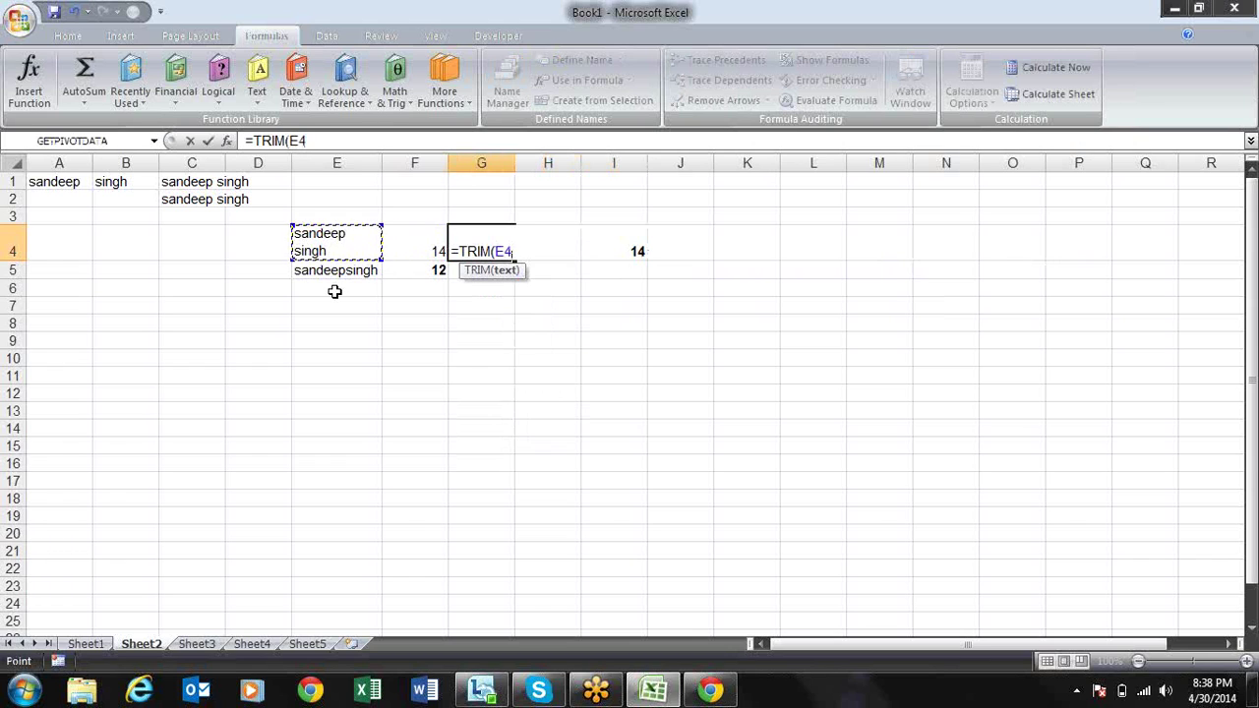
type(")")
key("Return")
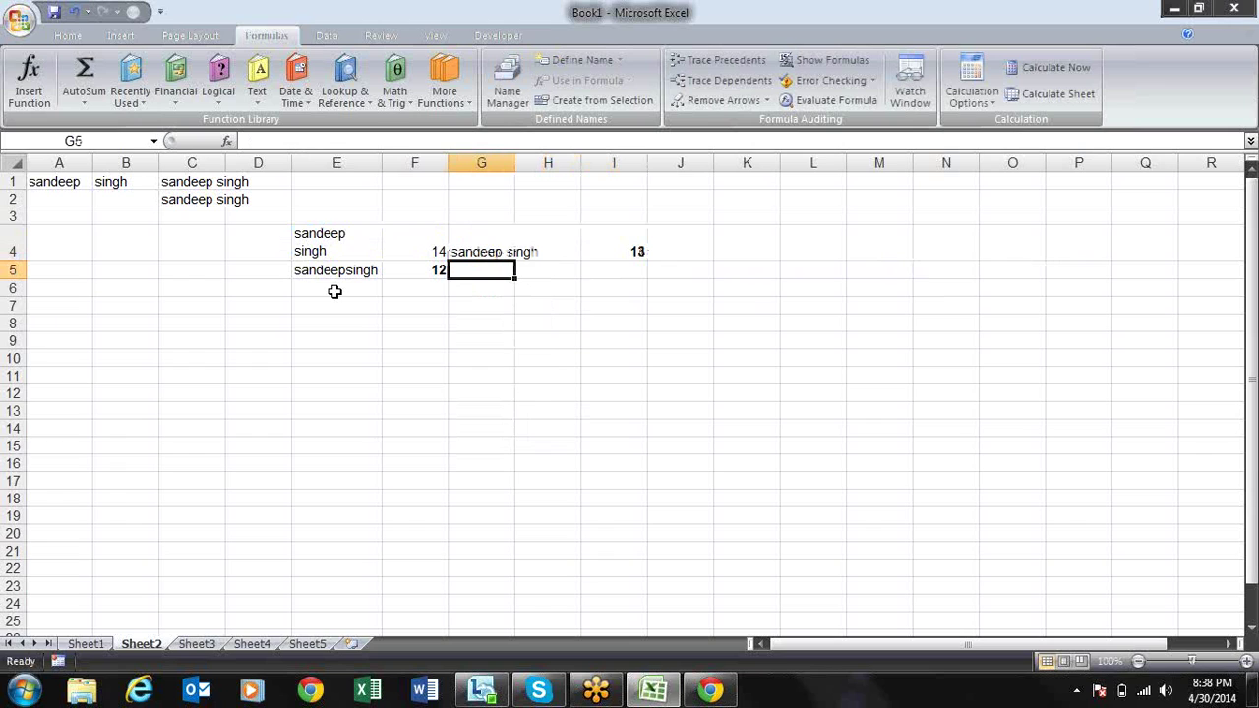
key("Up")
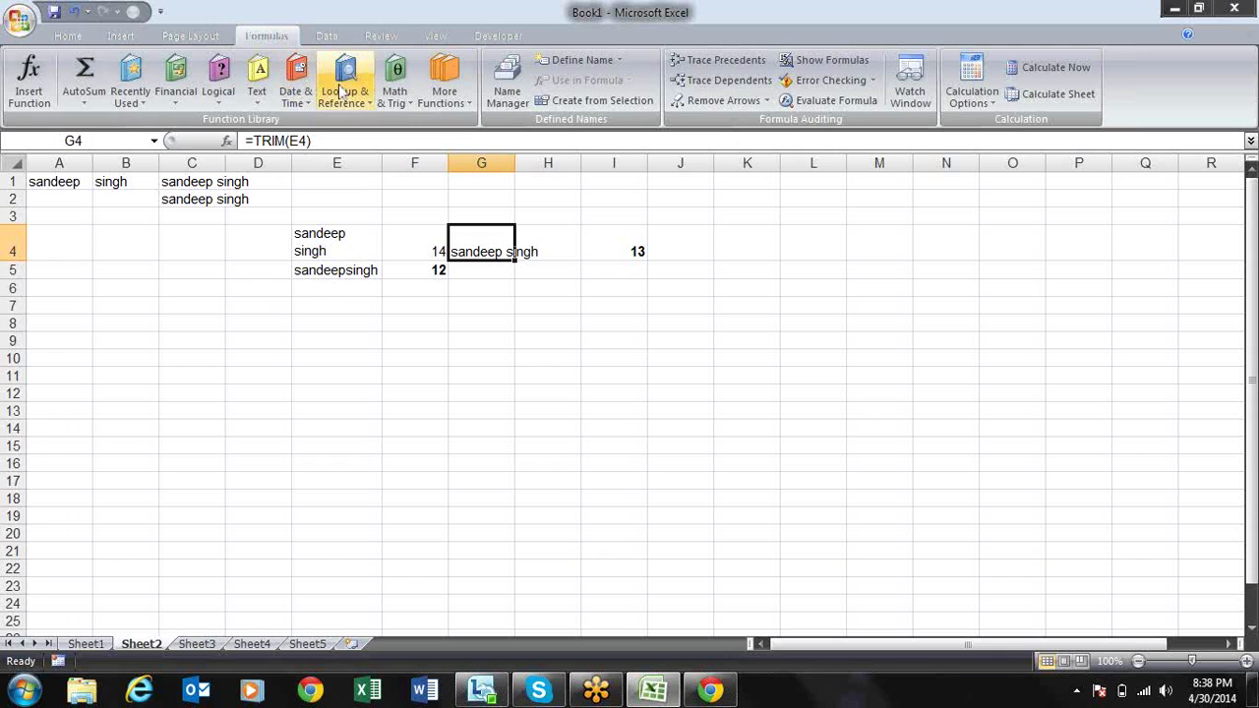
left_click(224, 106)
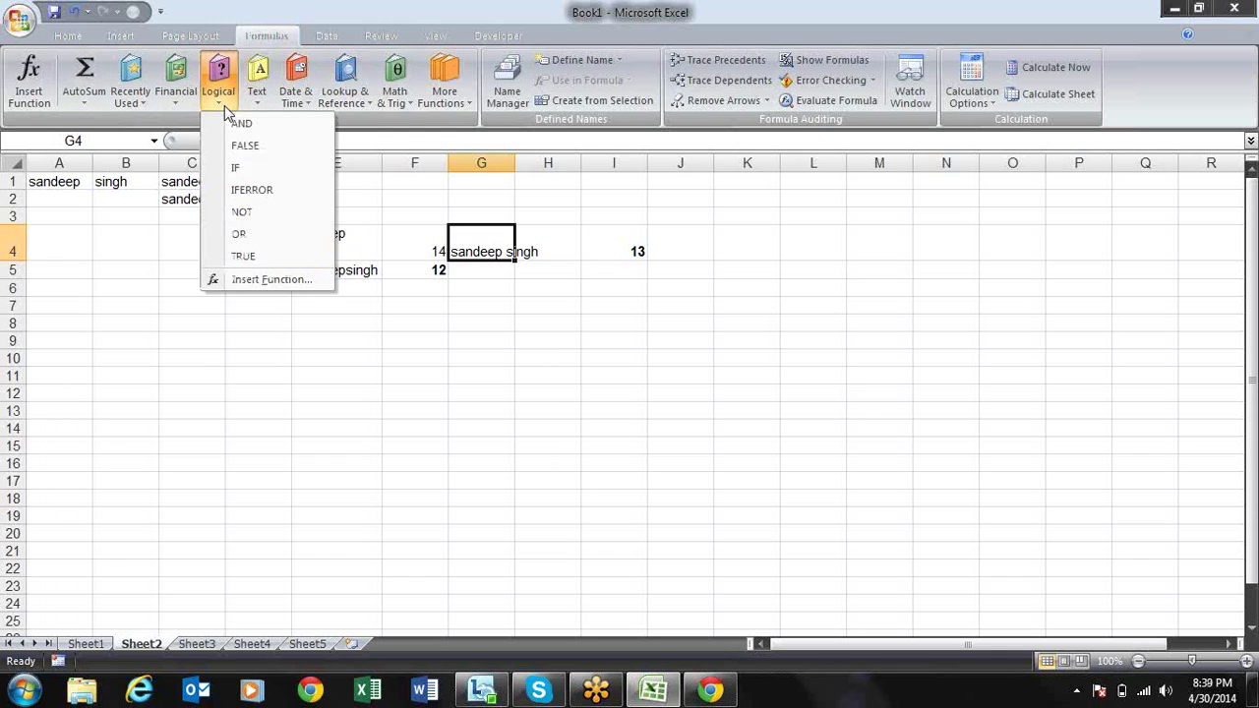
left_click(462, 391)
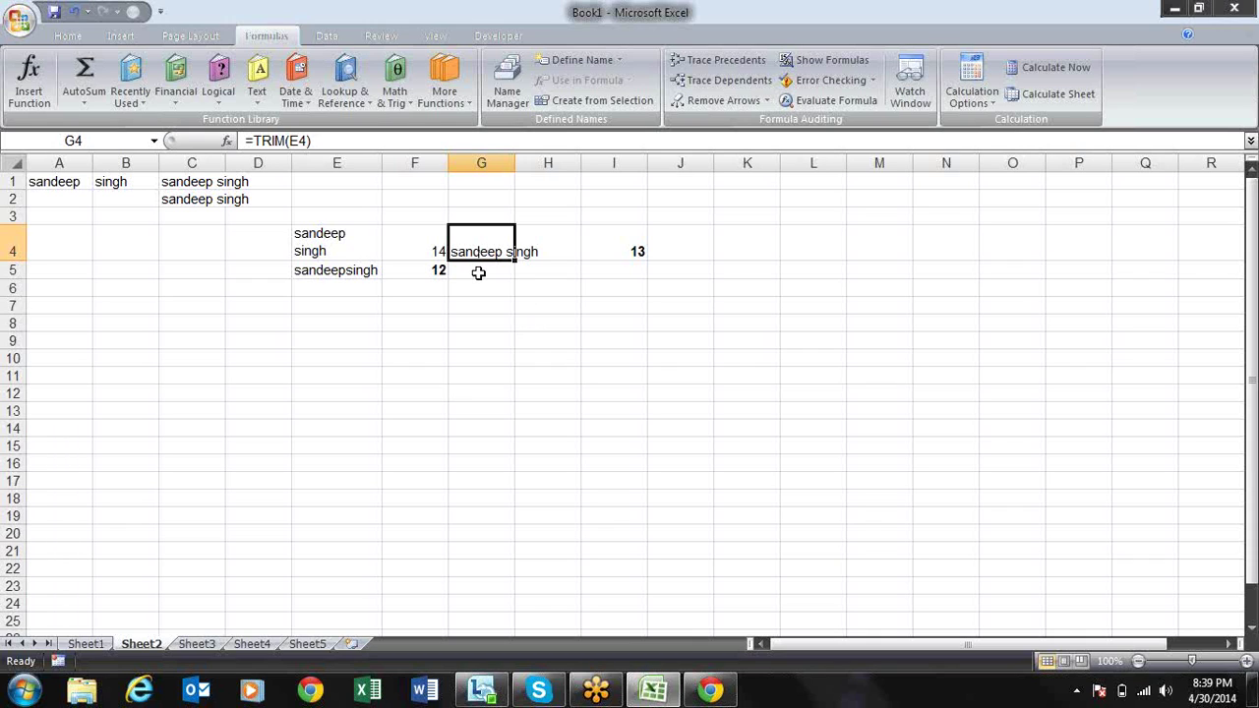
left_click(478, 273)
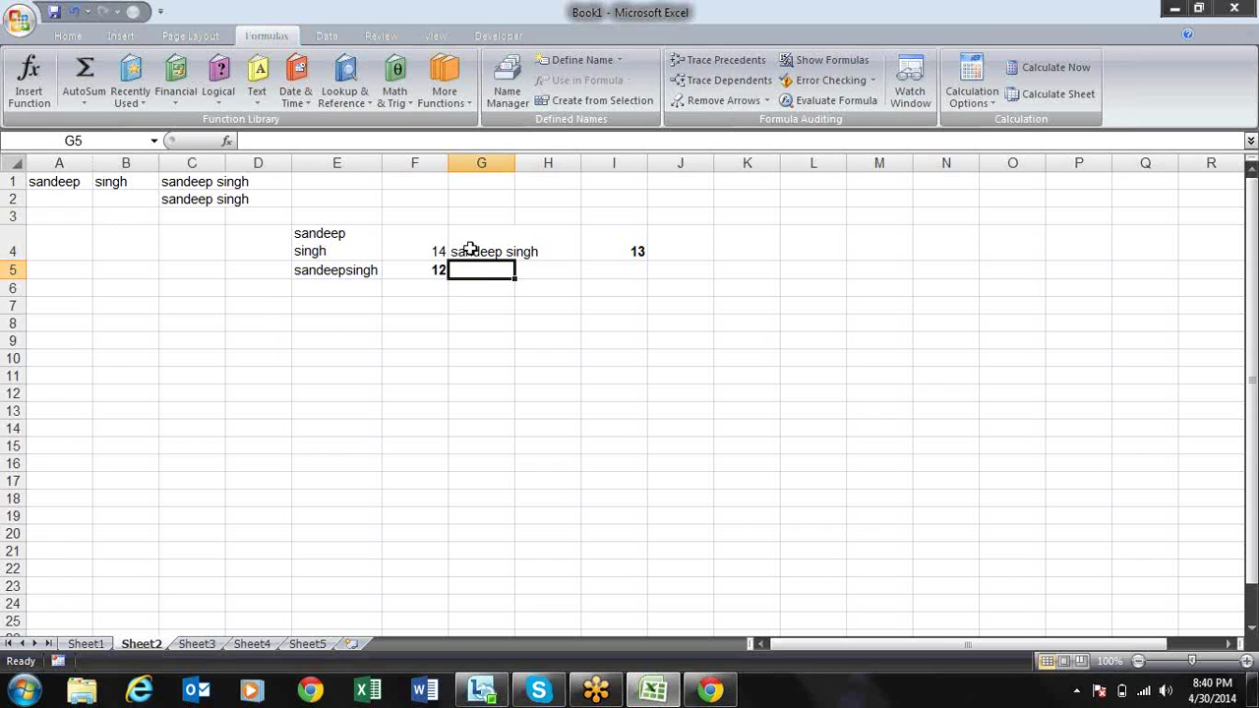
Step: Browse the Formulas > Text function list for the next example
left_click(356, 325)
left_click(257, 91)
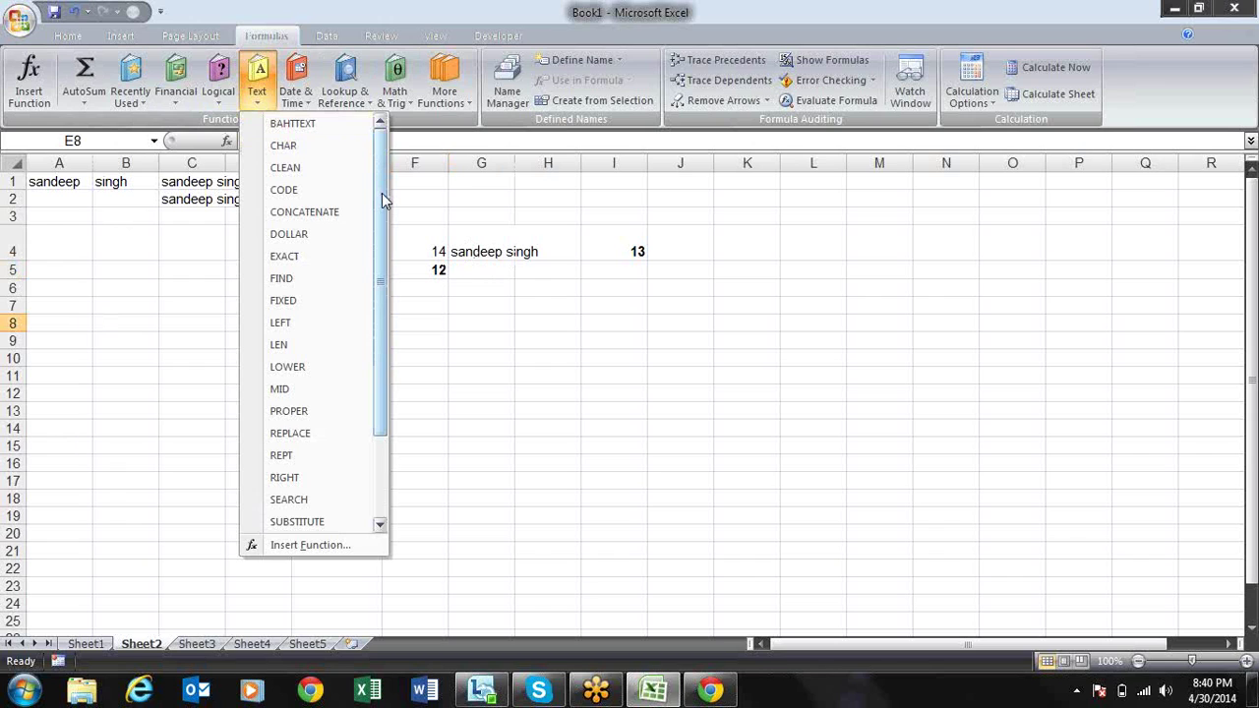
left_click_drag(383, 196, 383, 308)
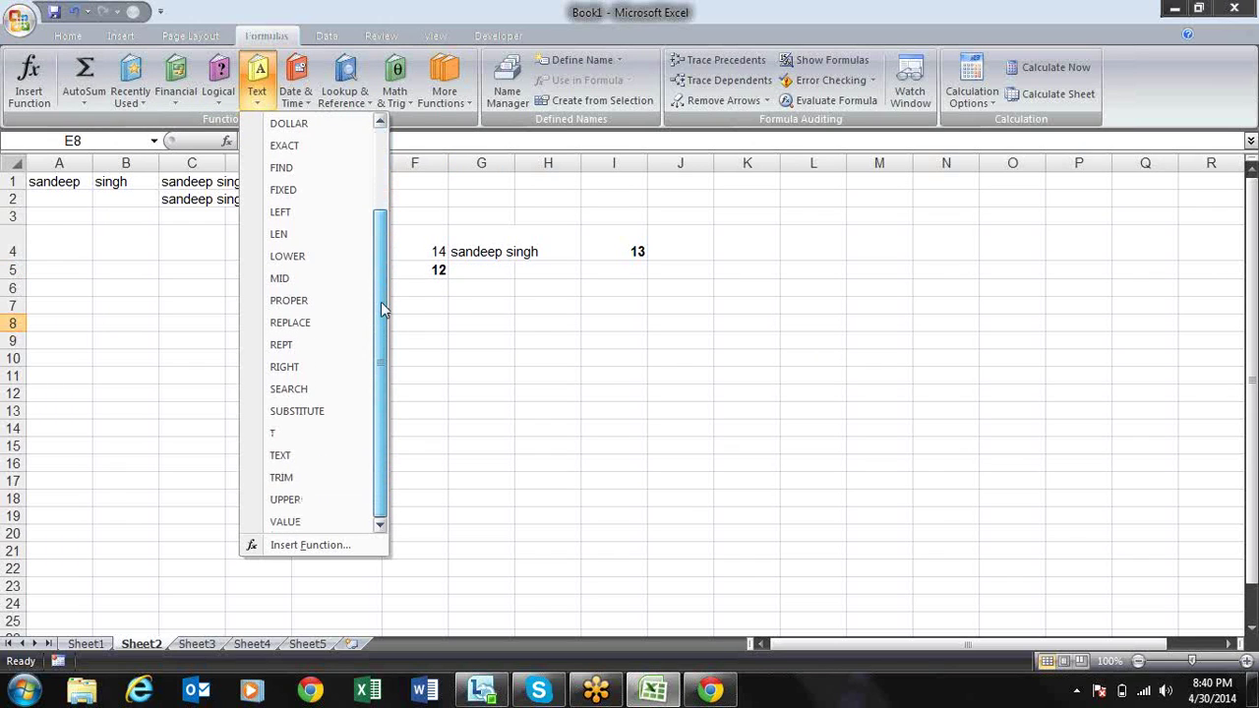
left_click_drag(384, 310, 378, 207)
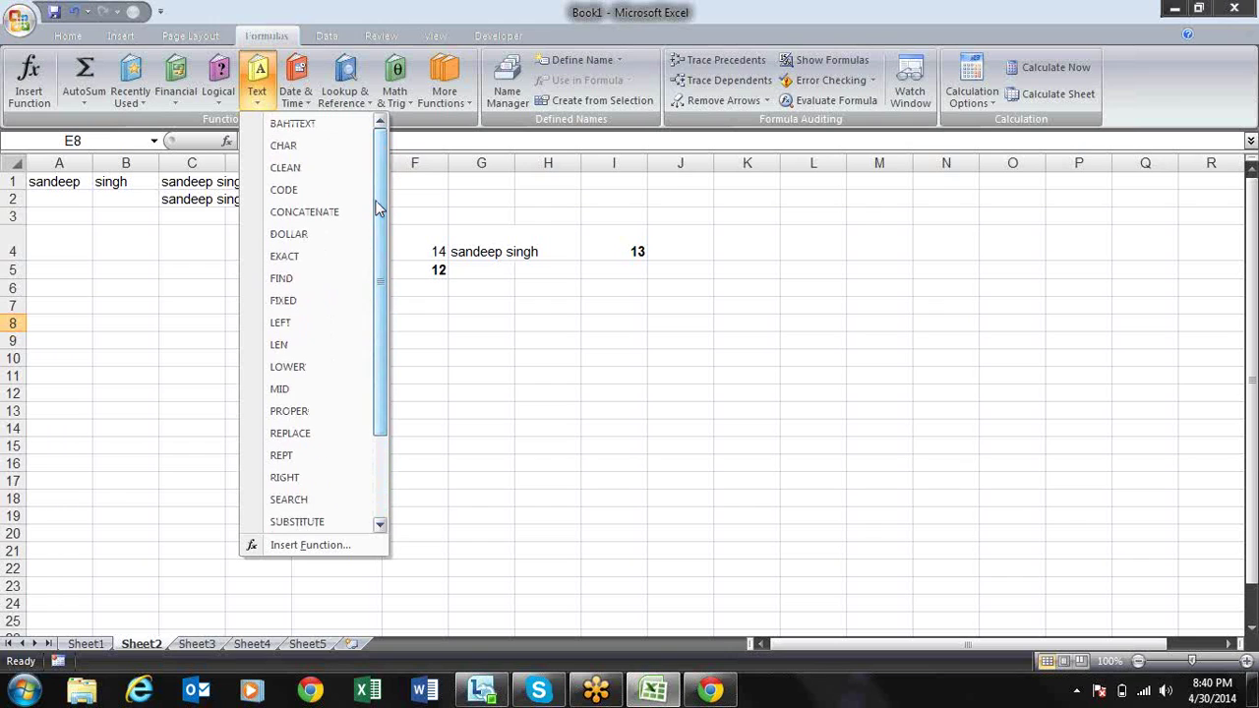
left_click(493, 321)
key("Left")
key("Right")
key("Right")
key("Left")
key("Left")
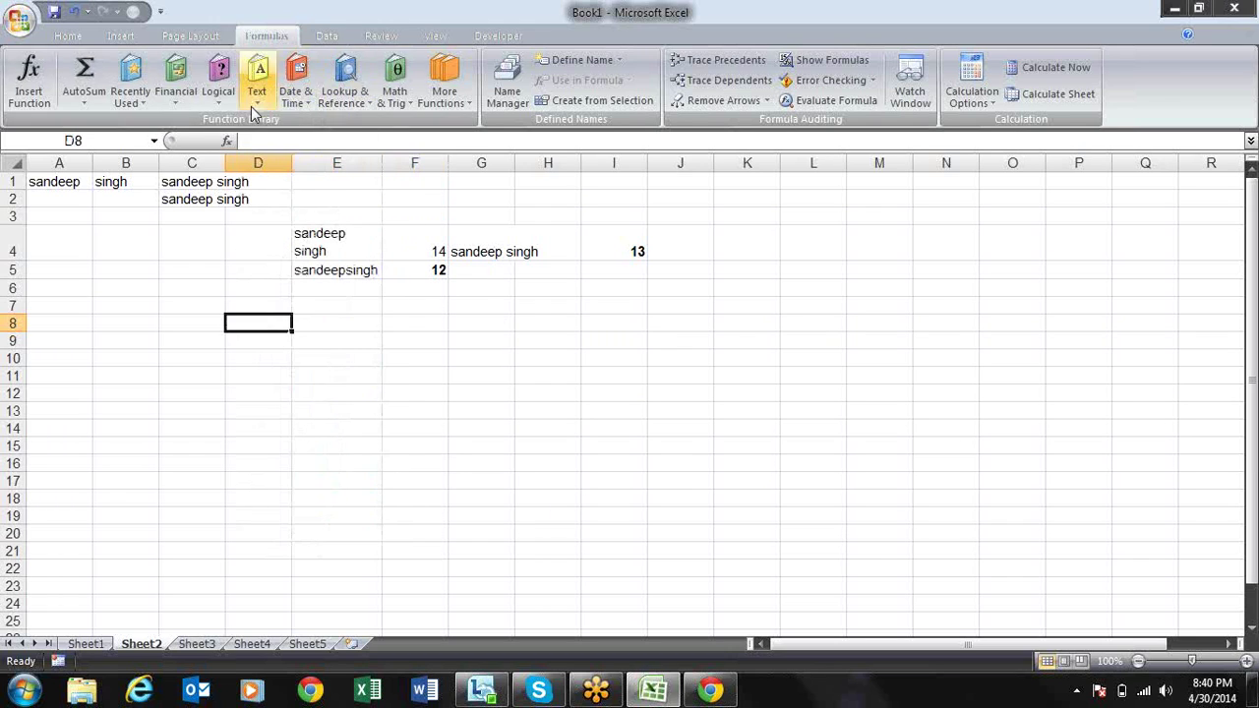
left_click(257, 84)
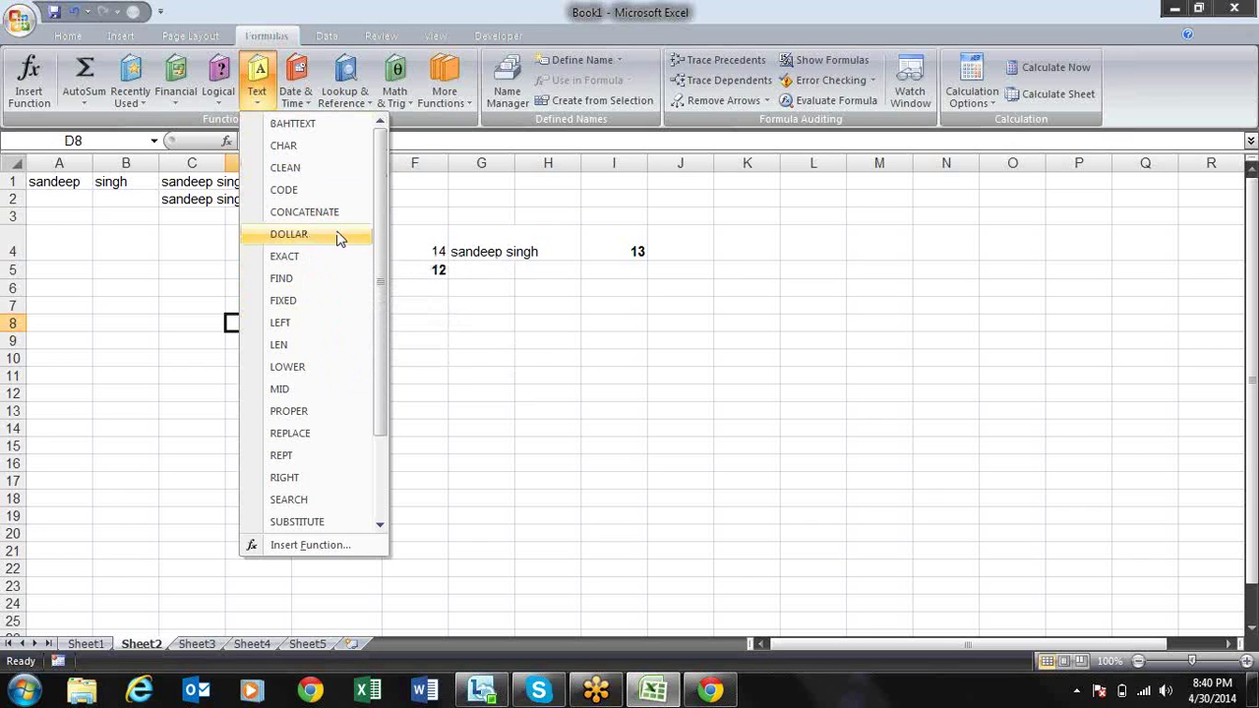
left_click(504, 333)
Step: Enter 1234 in F10 and =DOLLAR(F10) in G10, showing $1,234.00
left_click(425, 359)
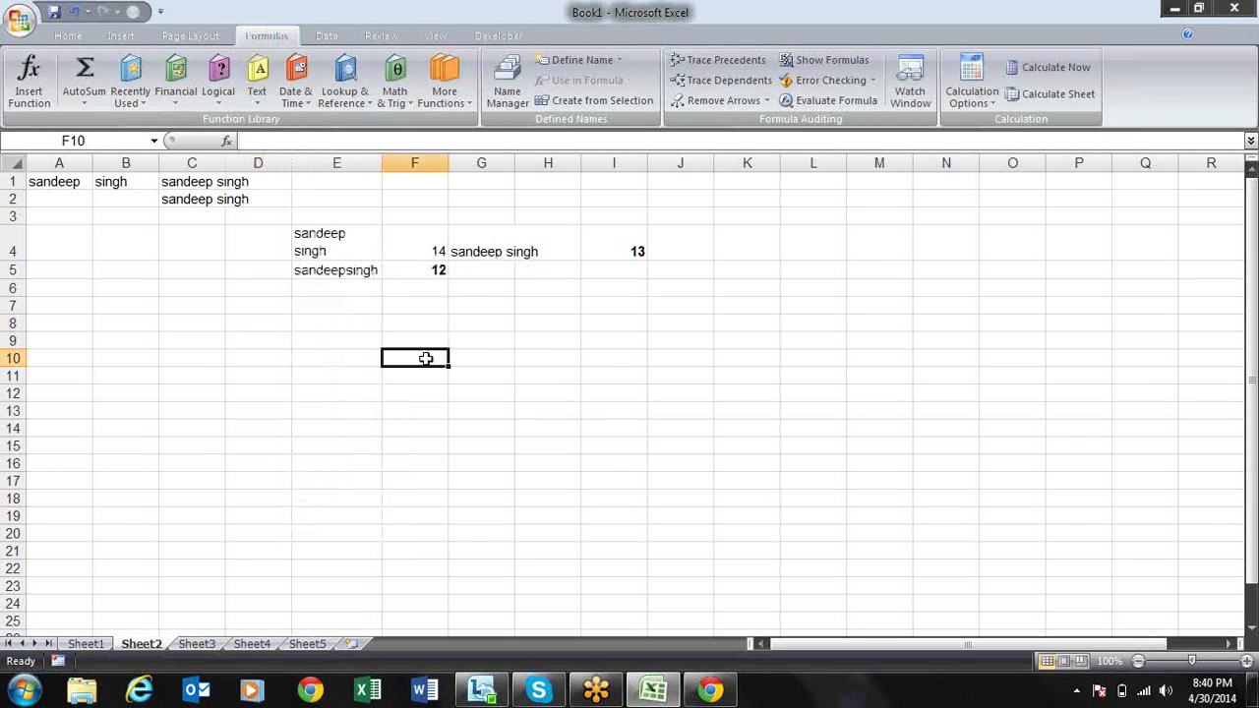
type("1234")
key("Return")
key("Up")
key("Right")
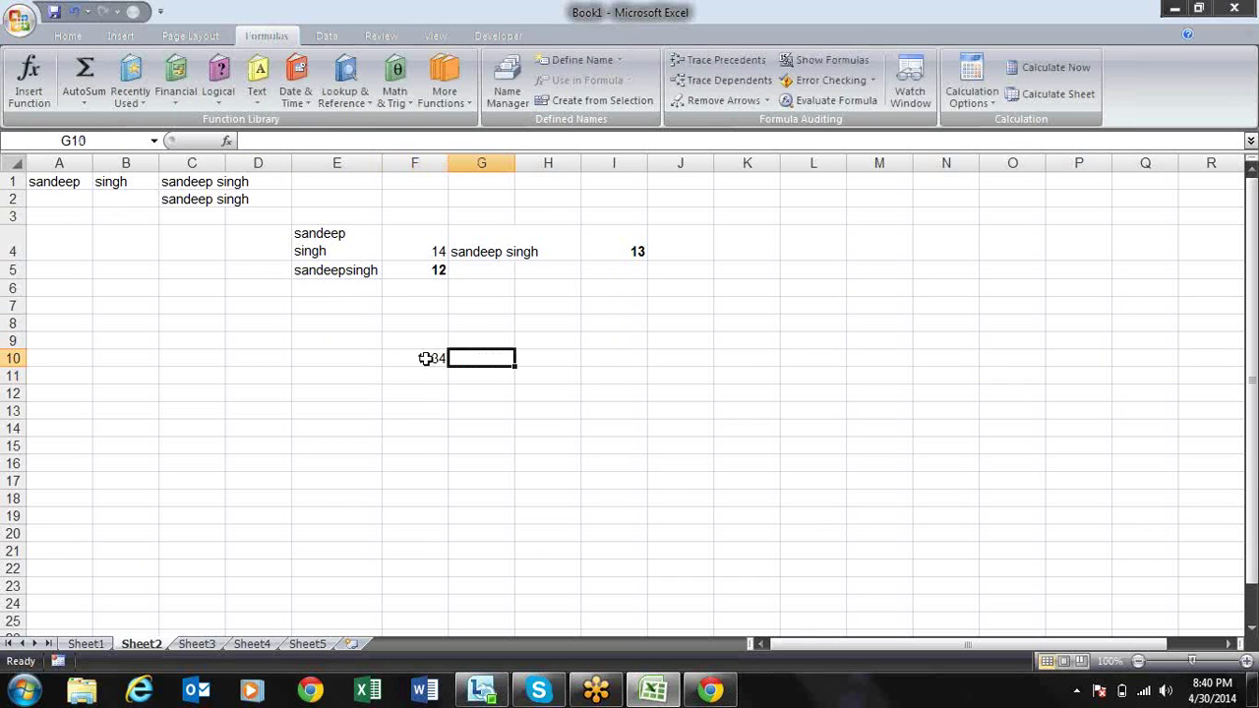
type("=")
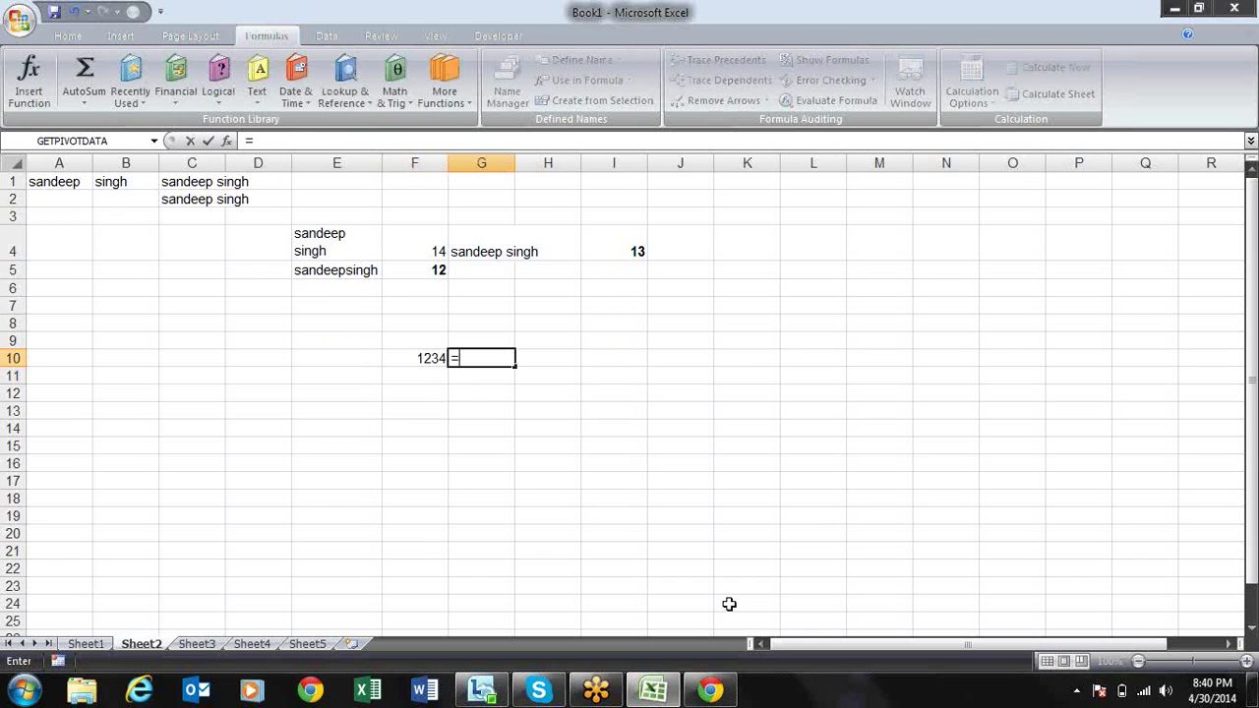
type("dol")
key("Tab")
key("Left")
type(")")
key("Return")
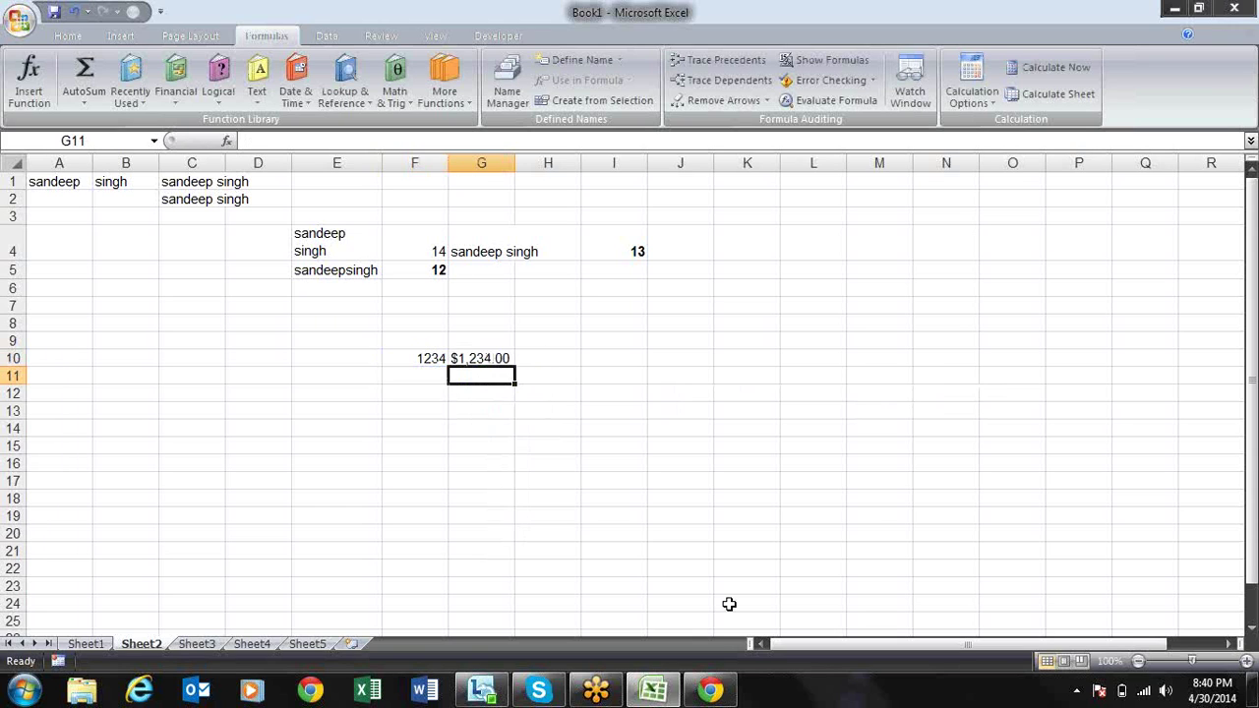
Step: Clear the DOLLAR result from G10 and 1234 from F10
key("Up")
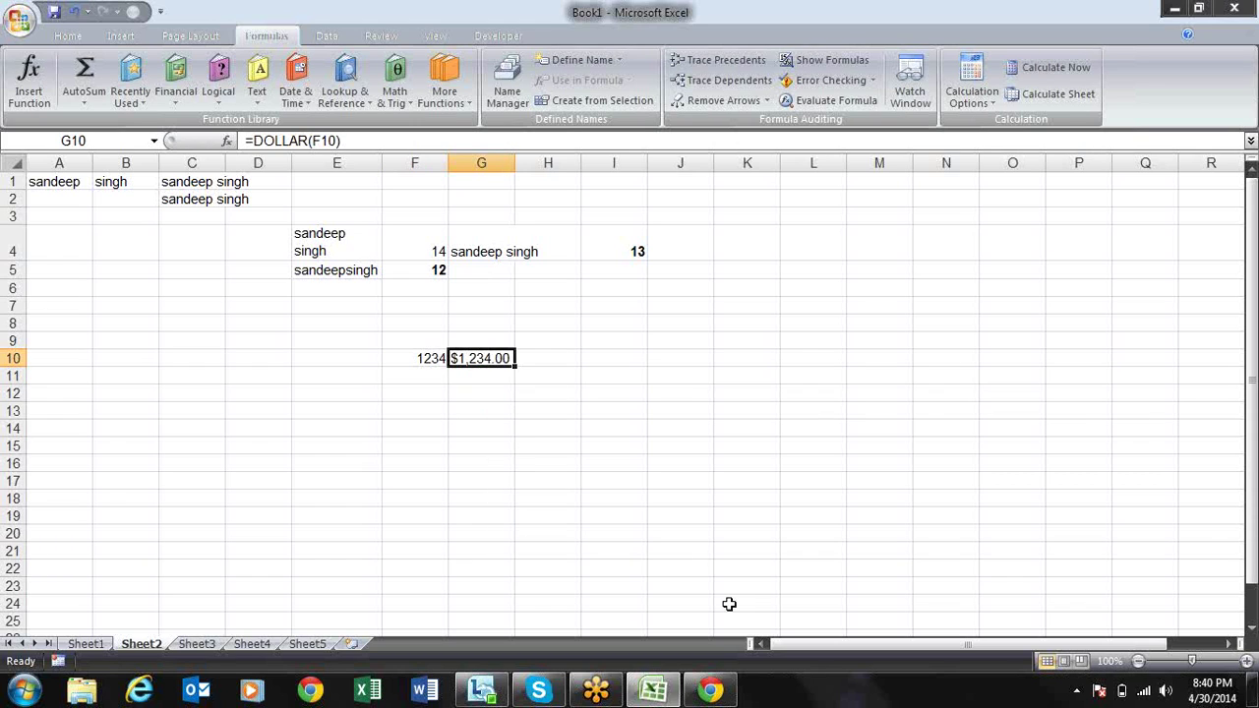
key("Delete")
key("Left")
key("Delete")
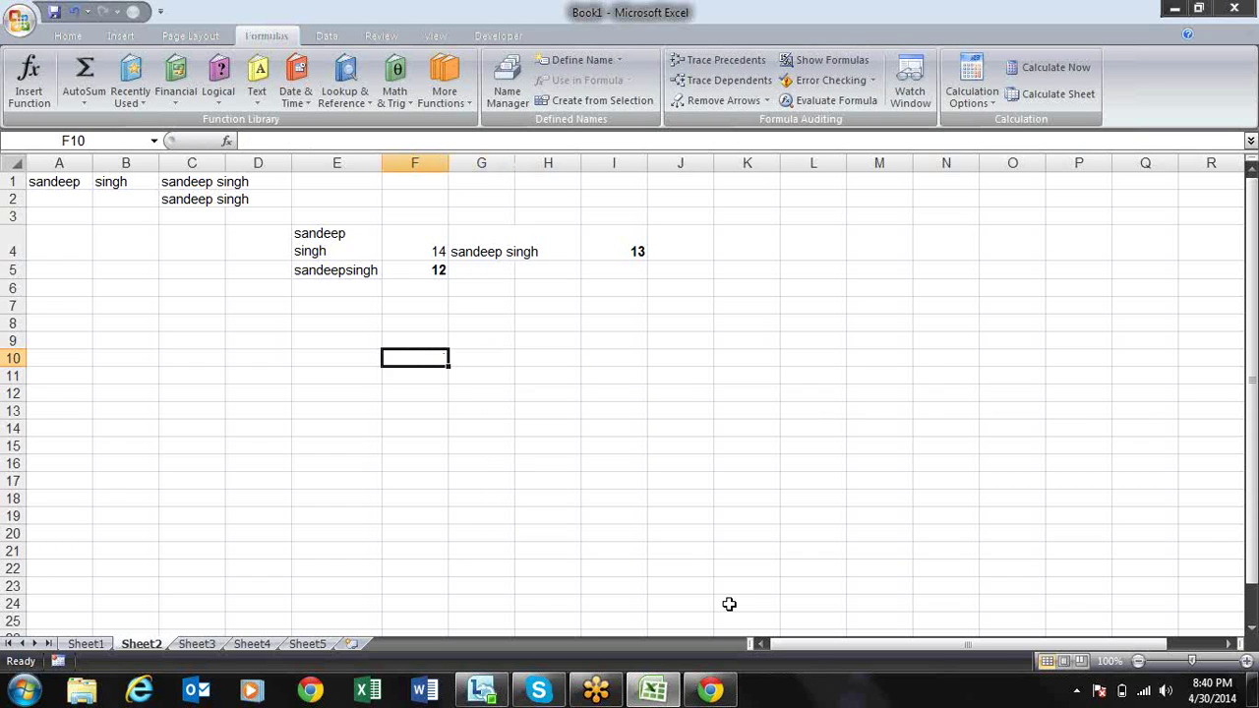
Step: Browse the Formulas Text functions list, then close it without inserting anything
left_click(258, 95)
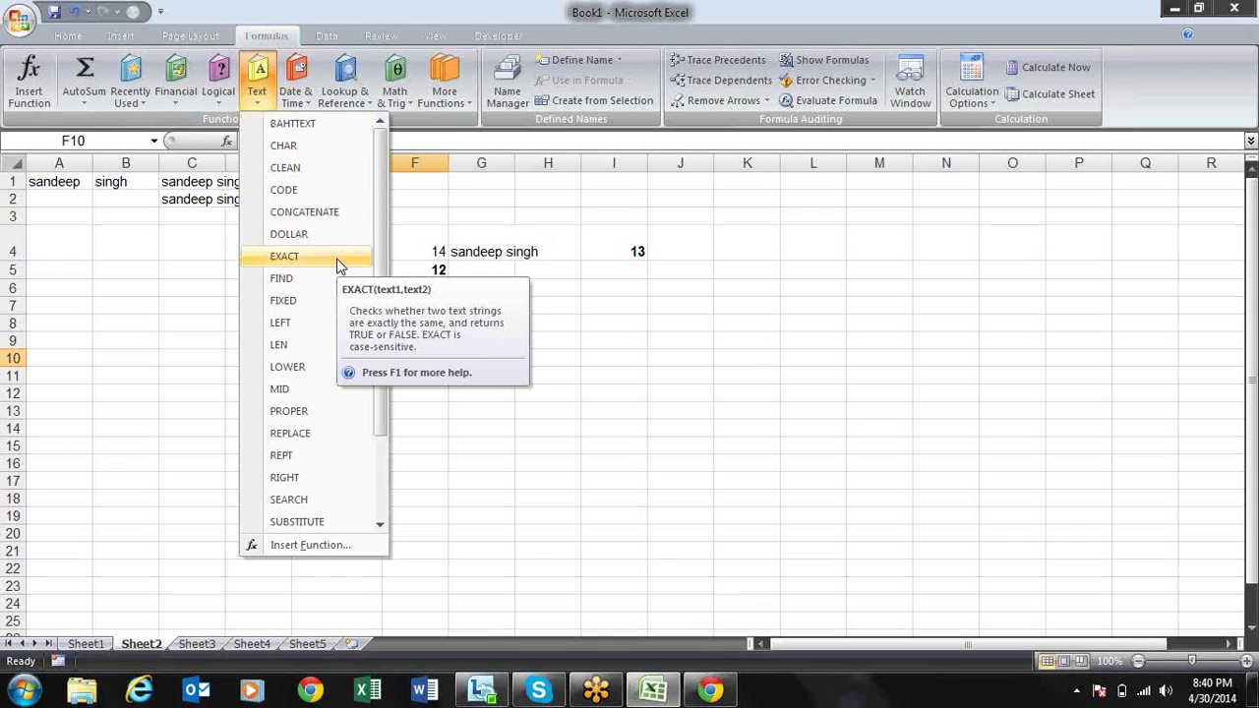
key("Escape")
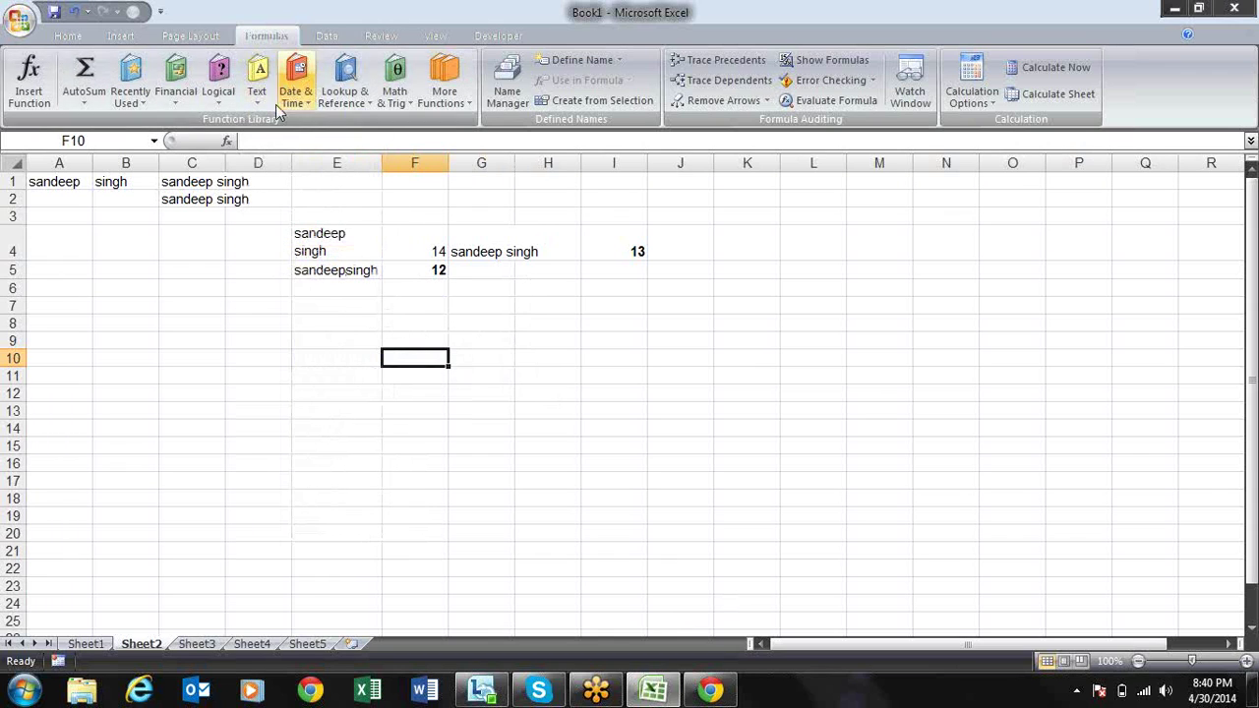
left_click(258, 96)
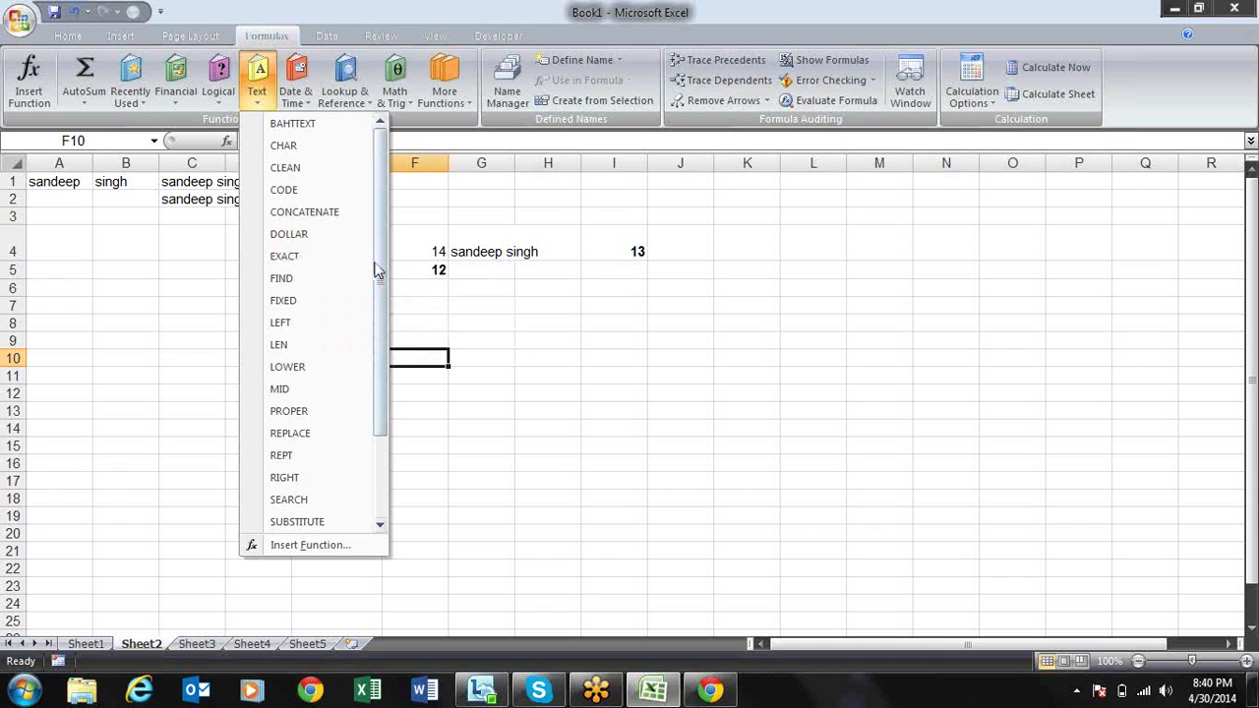
left_click_drag(383, 290, 390, 337)
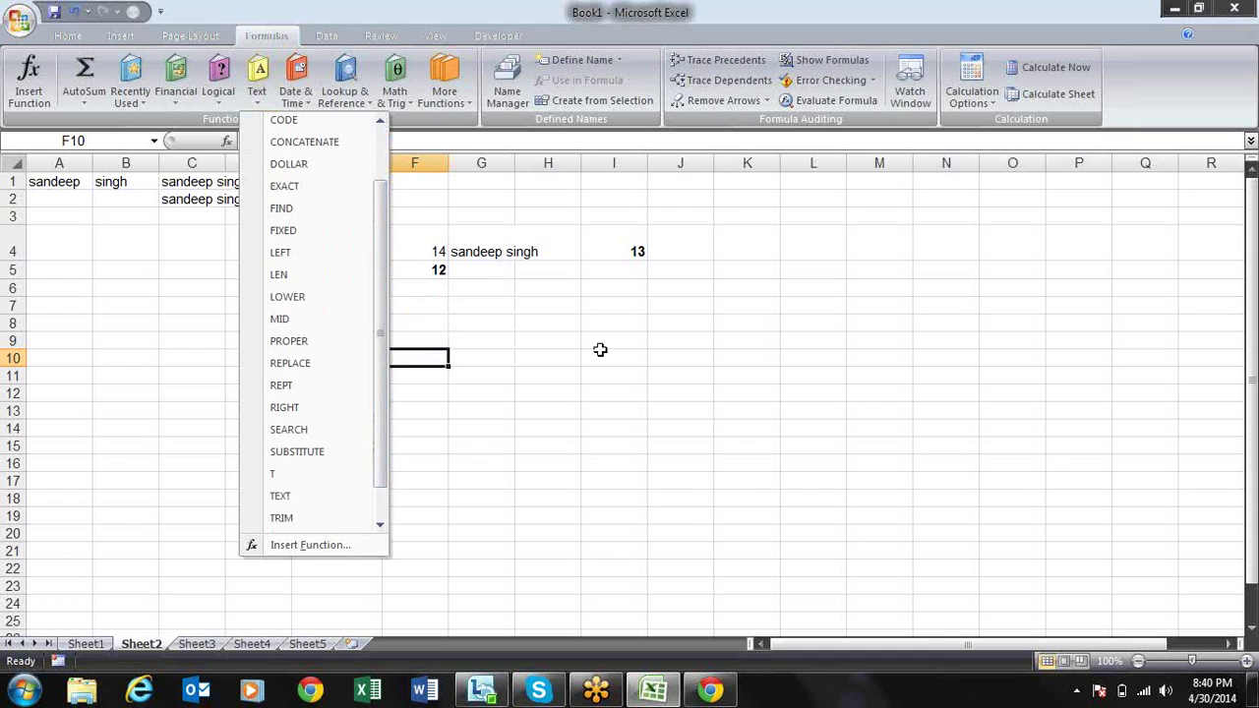
left_click(598, 356)
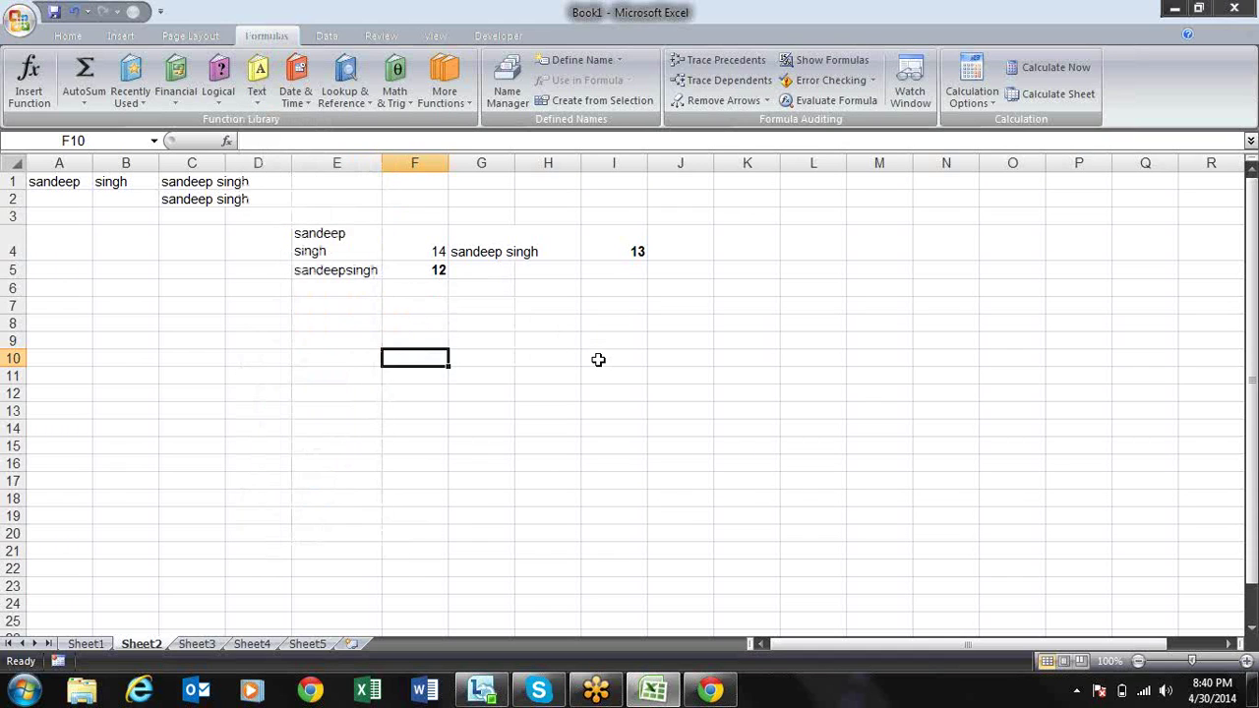
Step: Enter sandeep in F10 and SANDEEP in G10
type("sandeep")
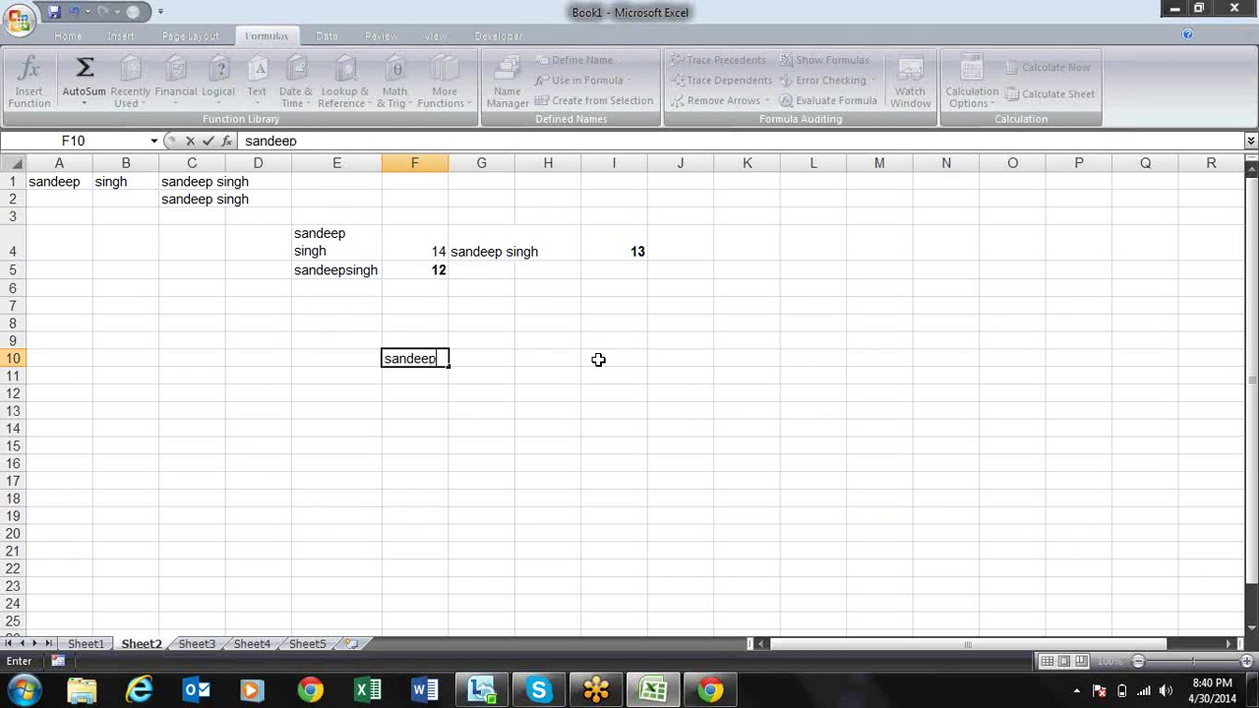
key("Tab")
key("Caps_Lock")
type("SANDE")
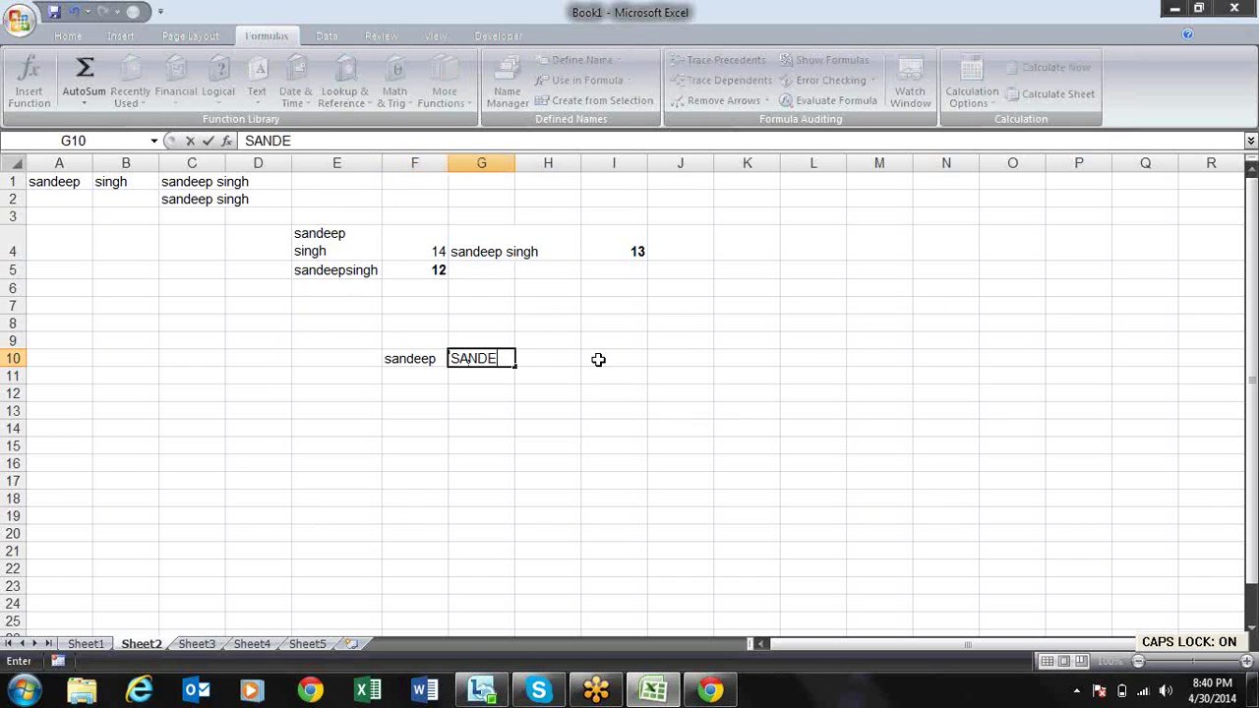
type("EP")
key("Return")
Step: Put =F10=G10 in H10, which returns TRUE, then begin =EXACT( in H11
key("Up")
key("Up")
key("Right")
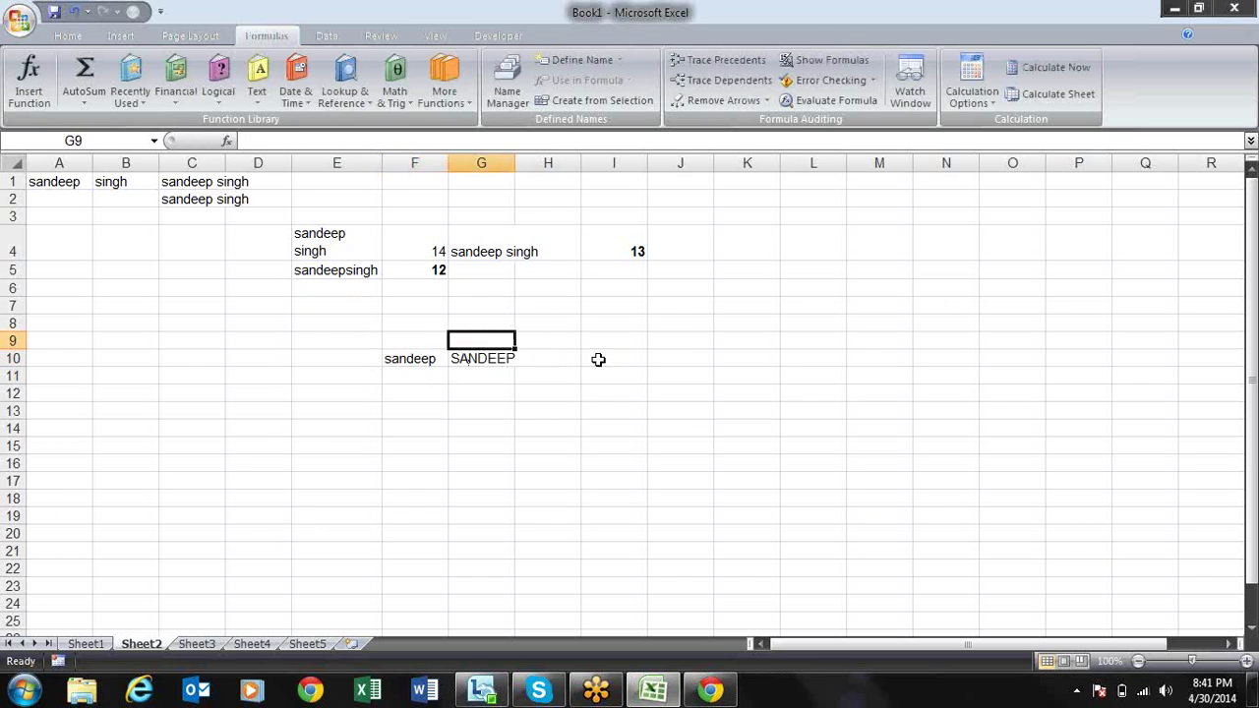
key("Right")
key("Down")
type("=")
key("Left")
key("Left")
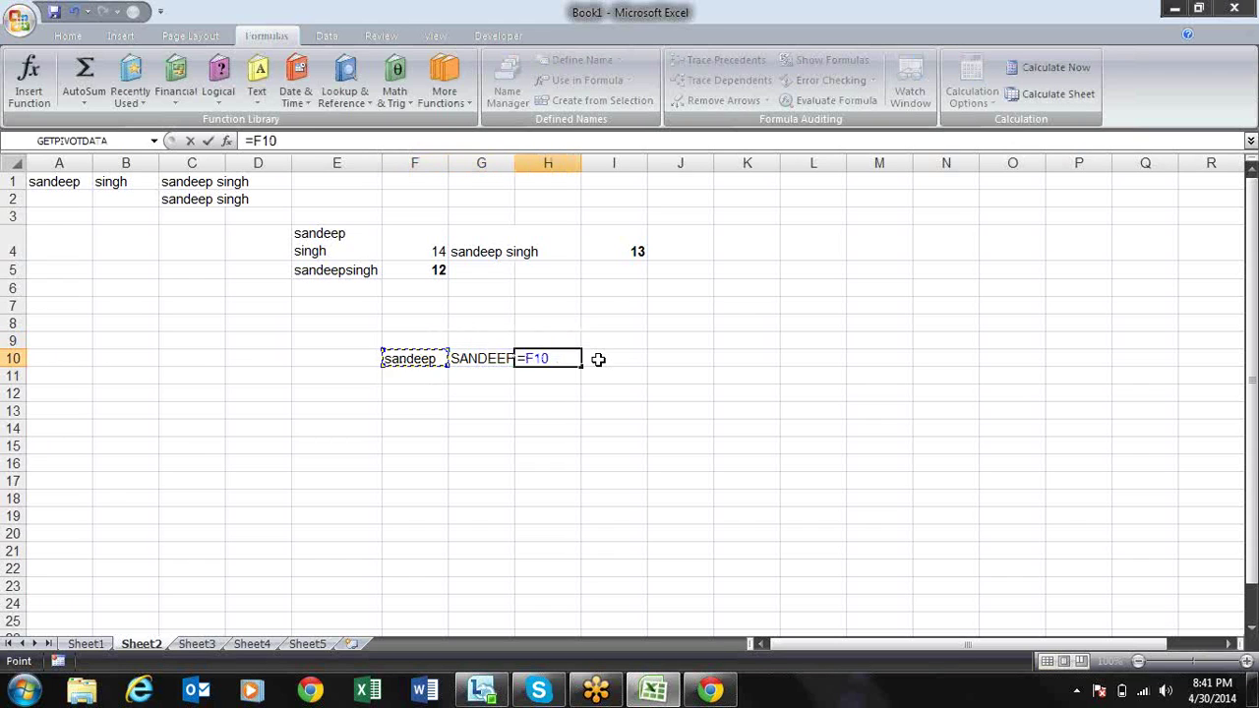
type("=")
key("Left")
key("Return")
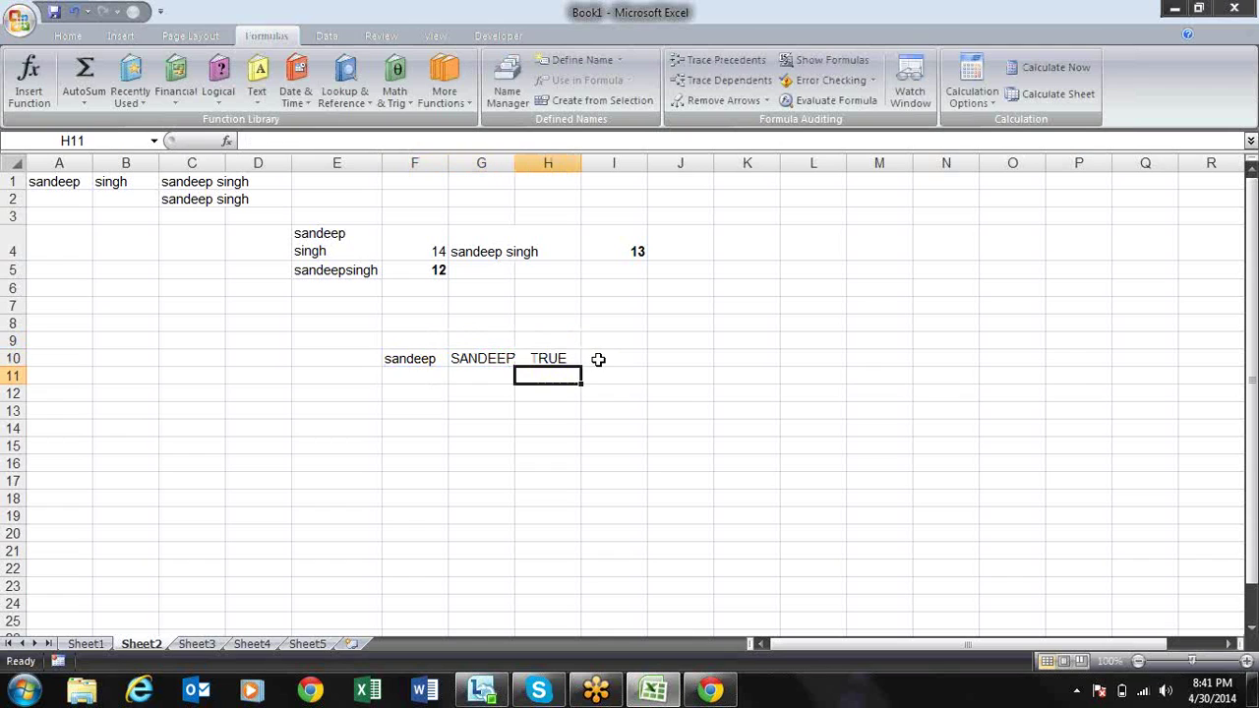
key("Up")
key("F2")
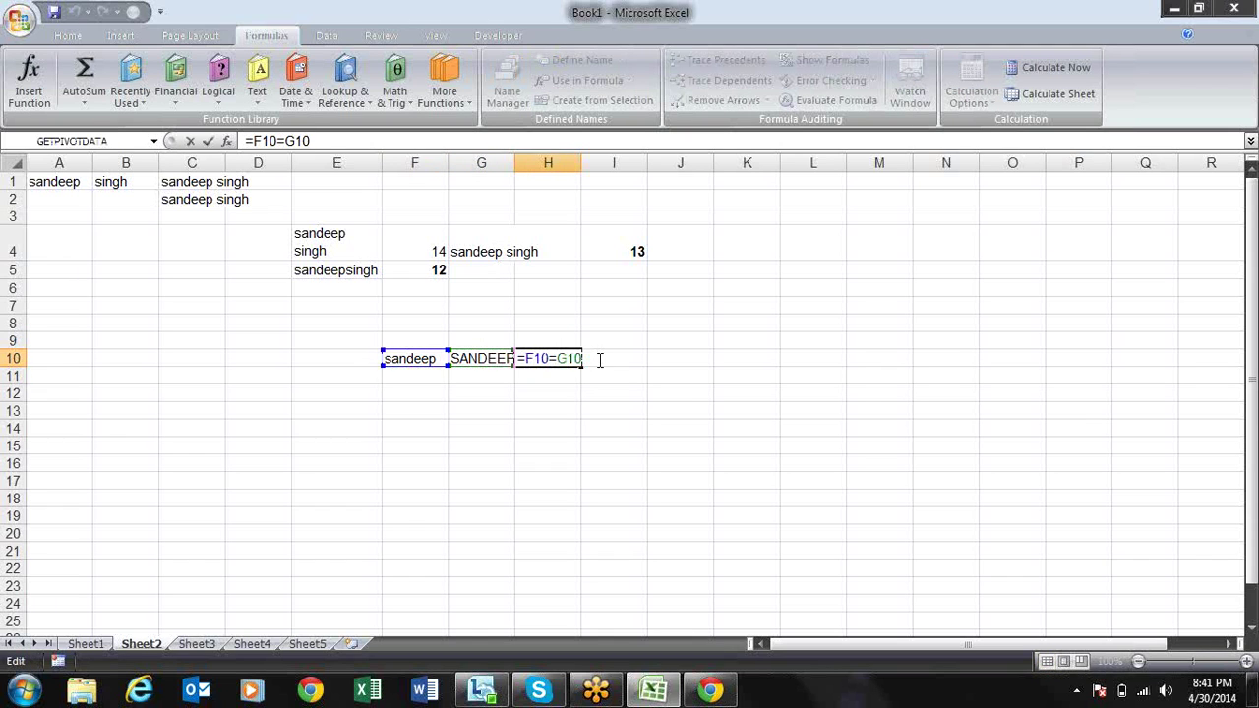
key("Return")
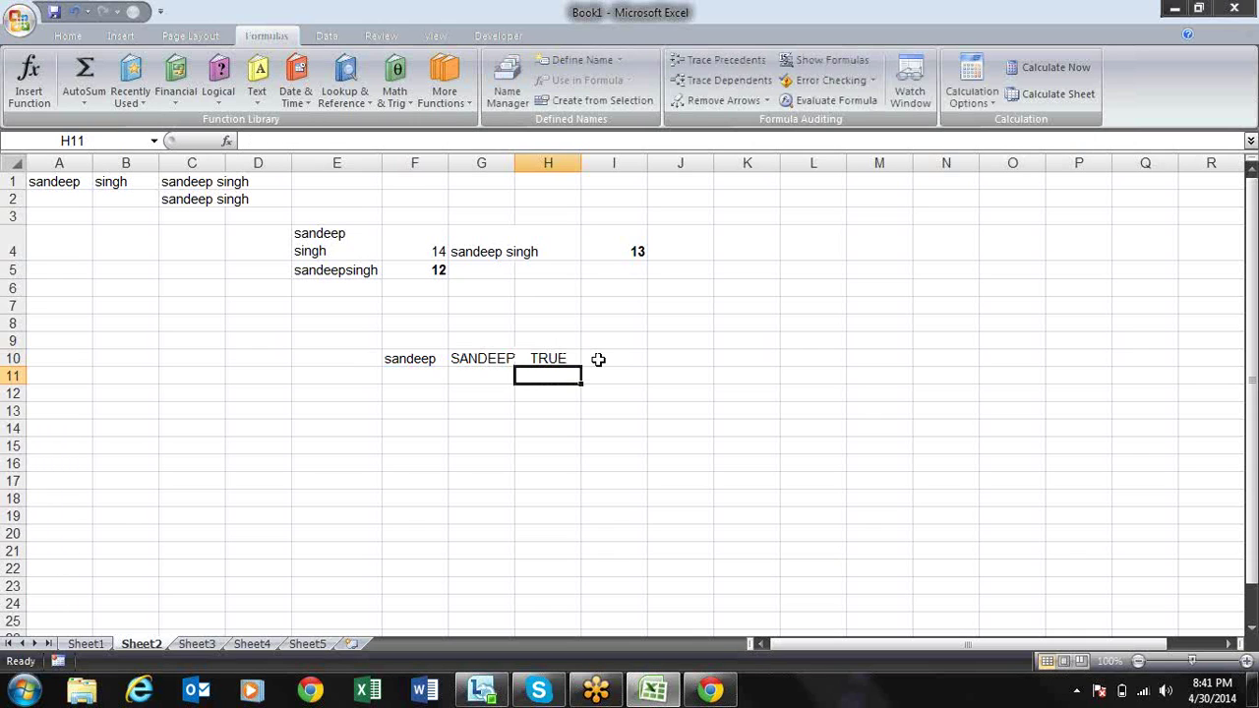
type("=")
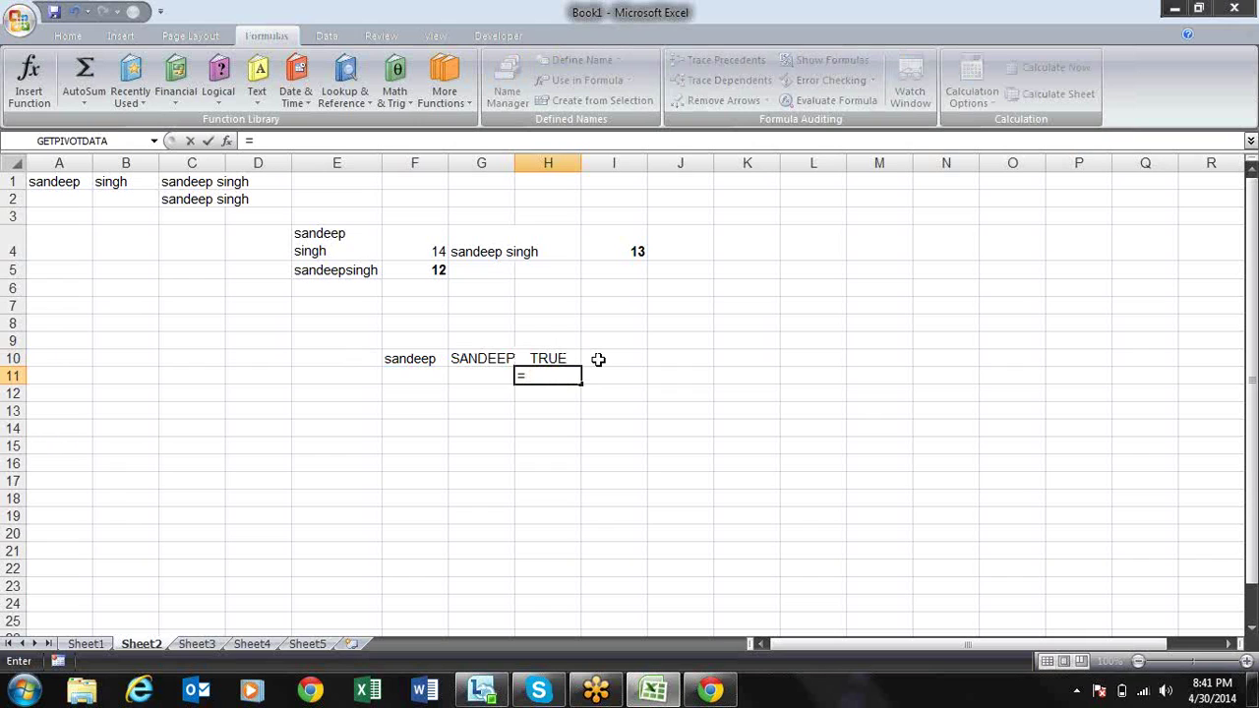
type("EX")
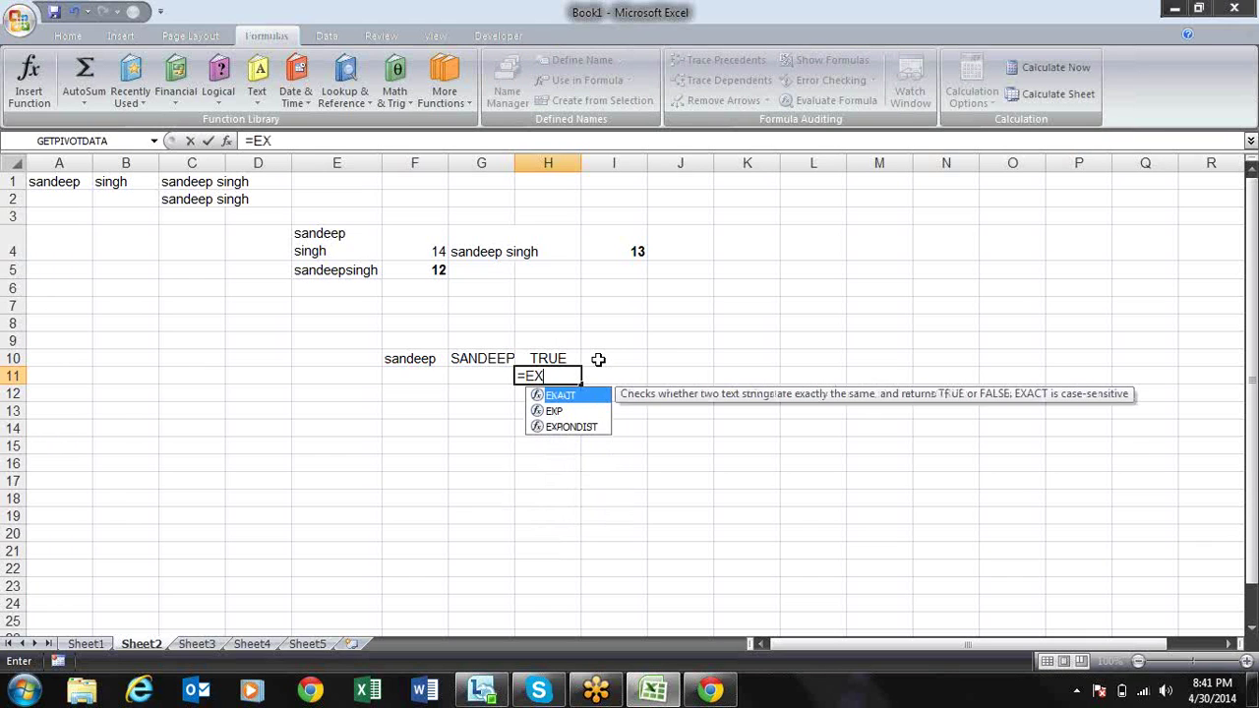
type("ACT(")
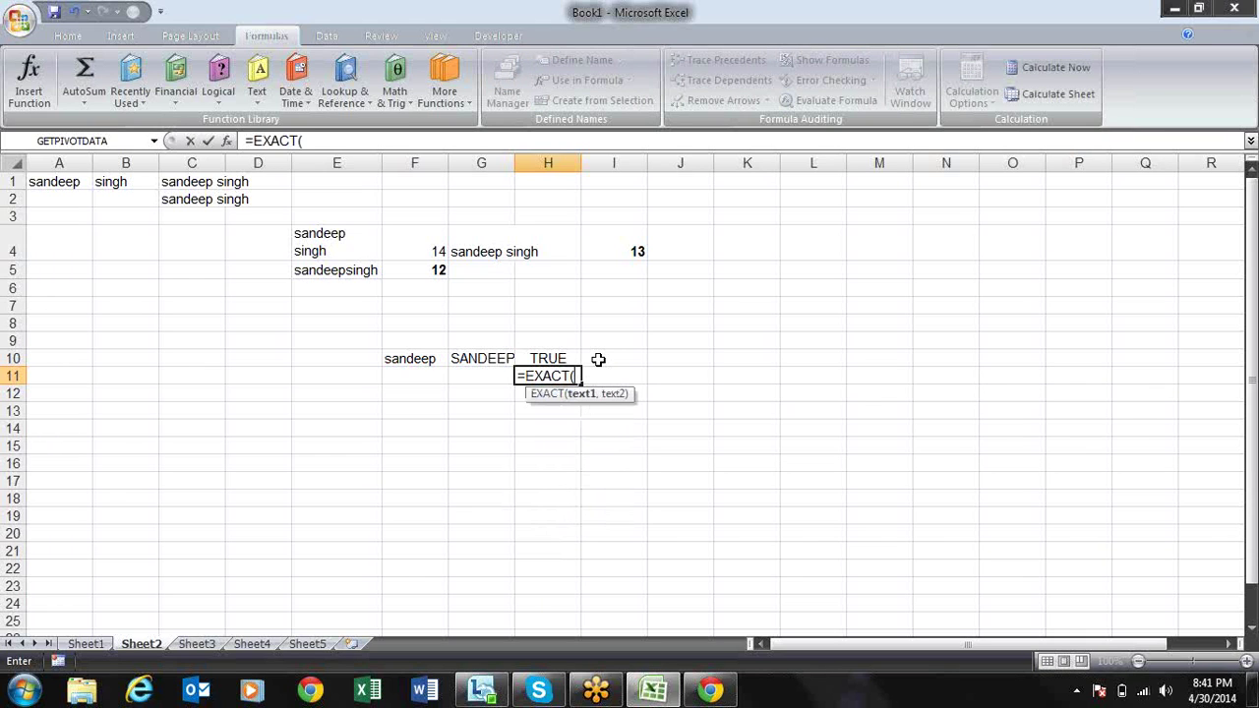
Step: Complete =EXACT(F10,G10) in H11, which returns FALSE
left_click(417, 358)
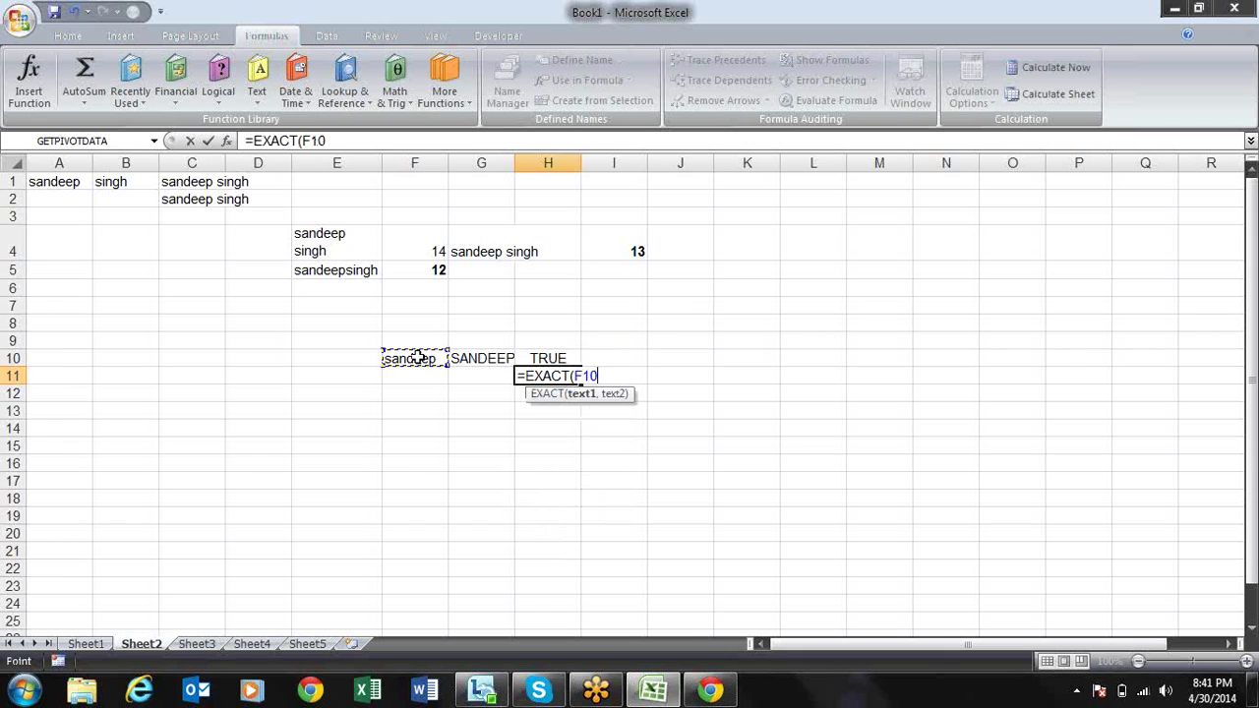
type(",")
left_click(492, 359)
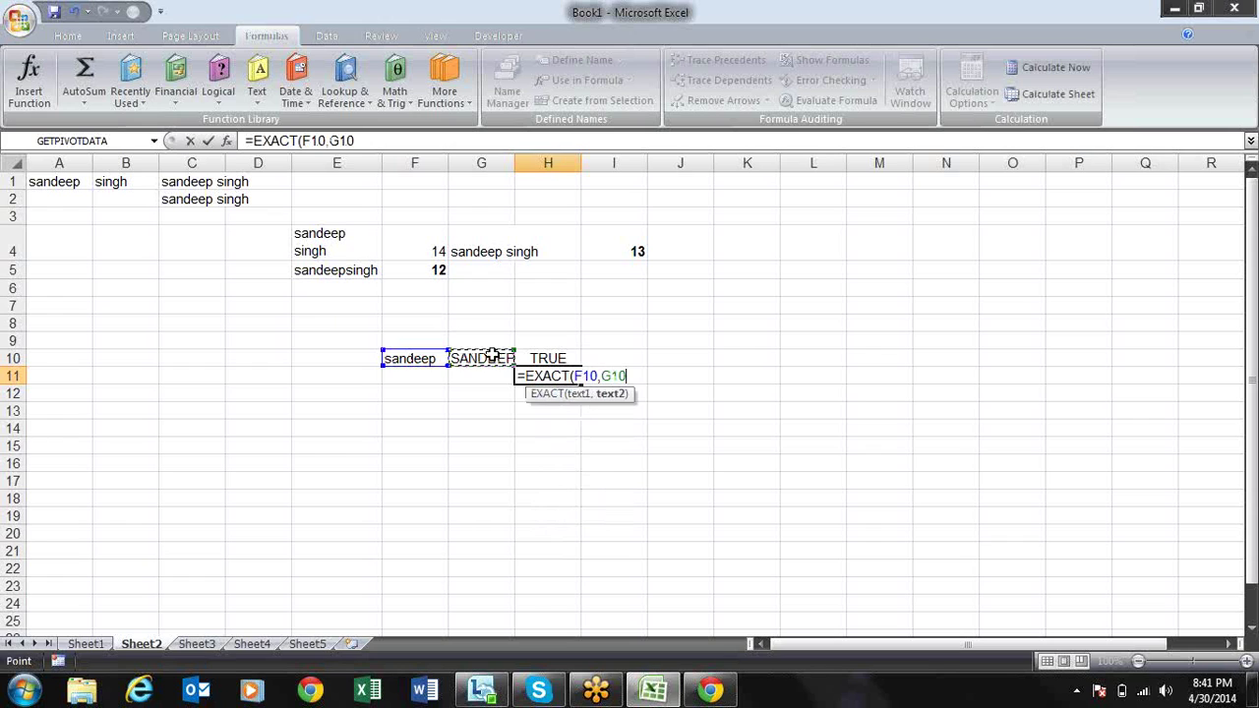
type(")")
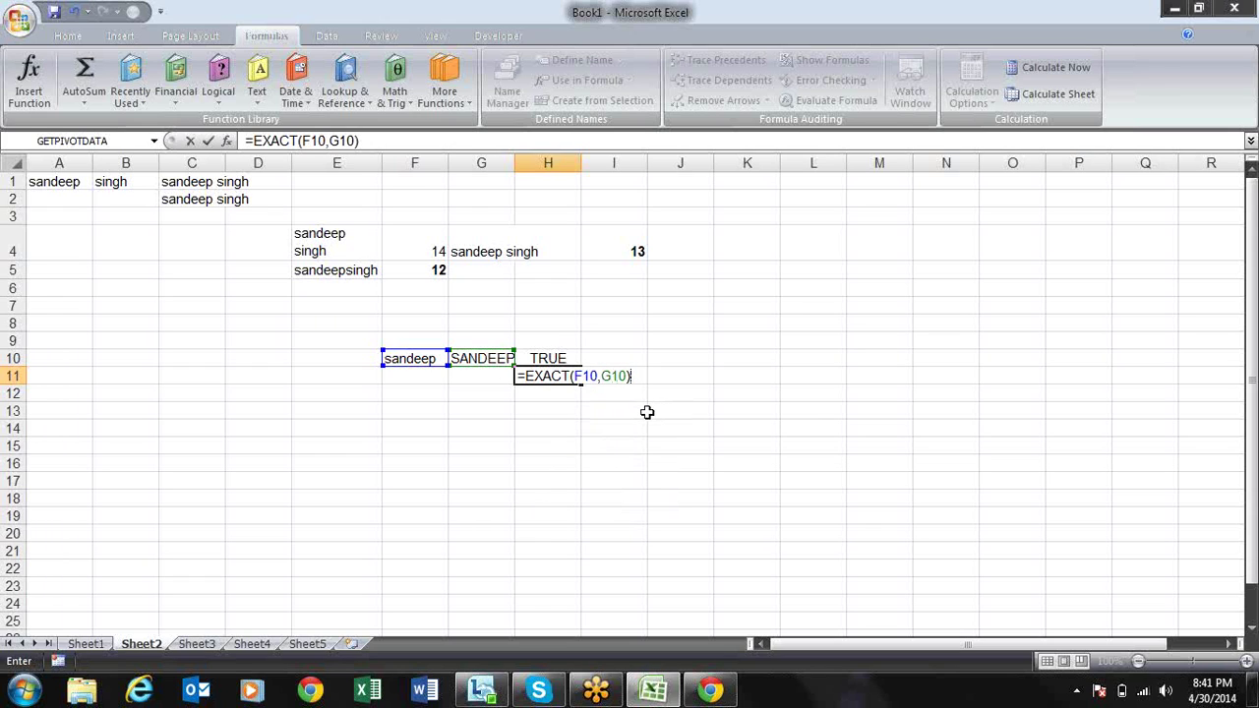
key("Return")
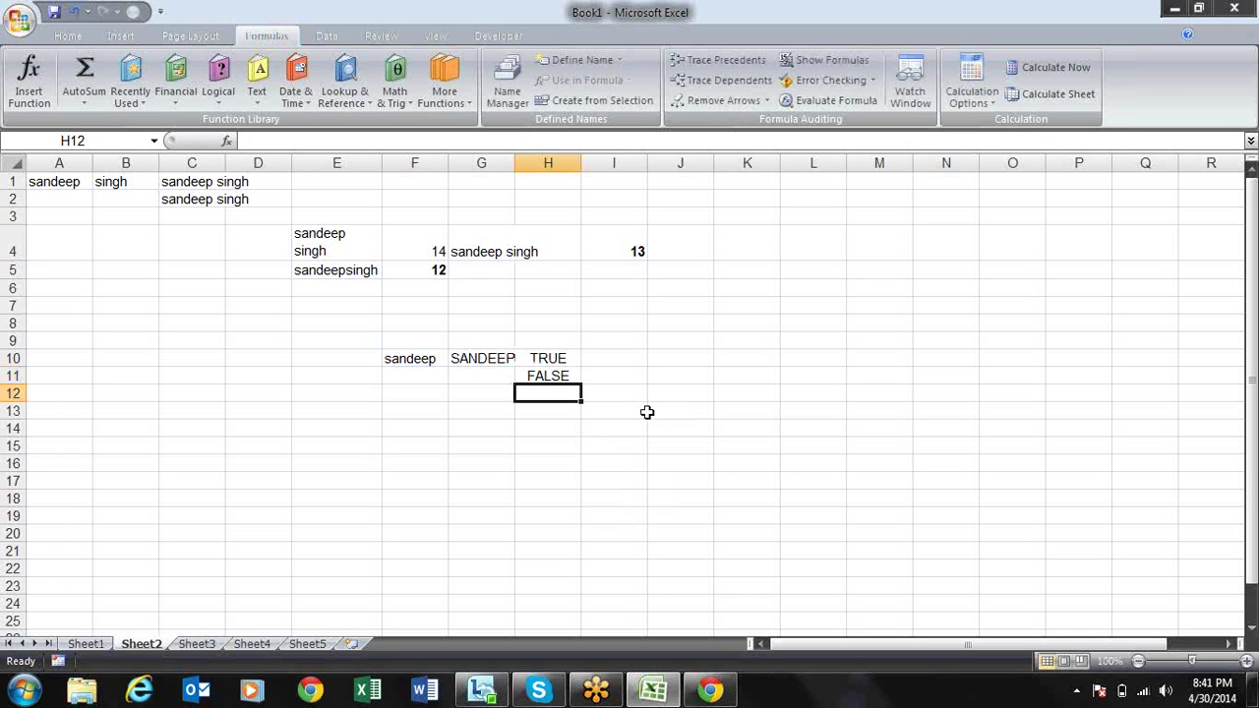
key("Up")
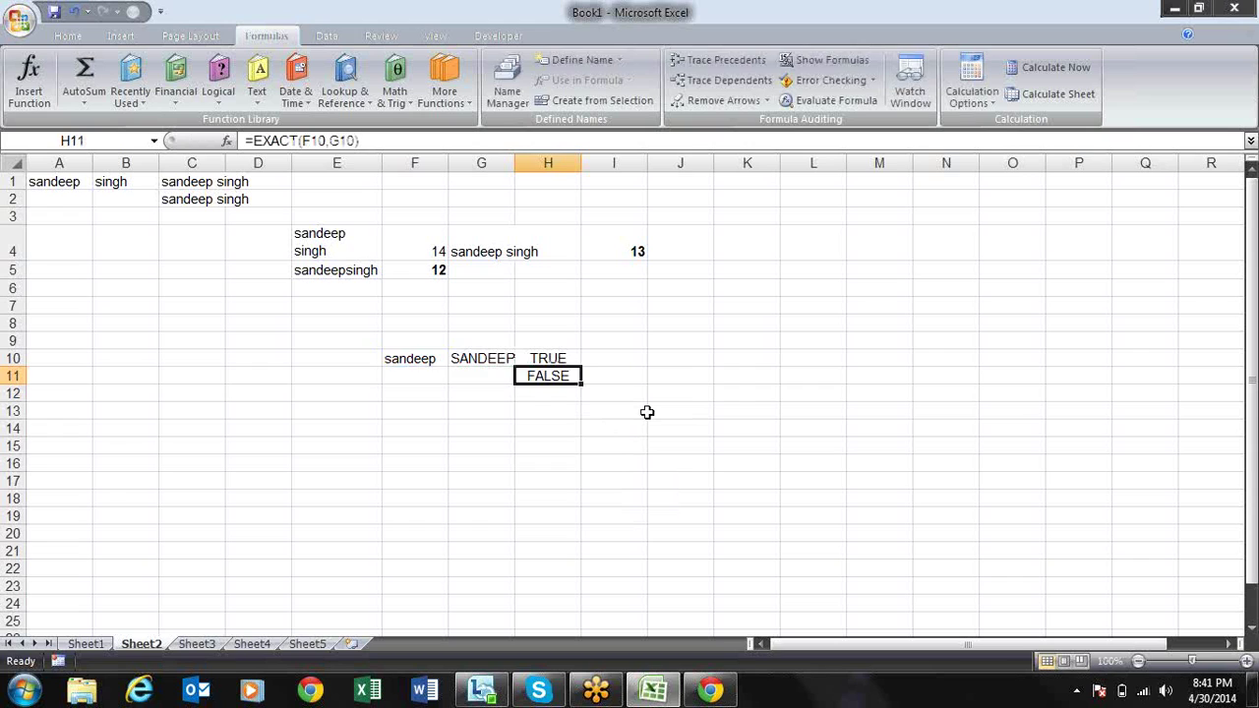
key("F2")
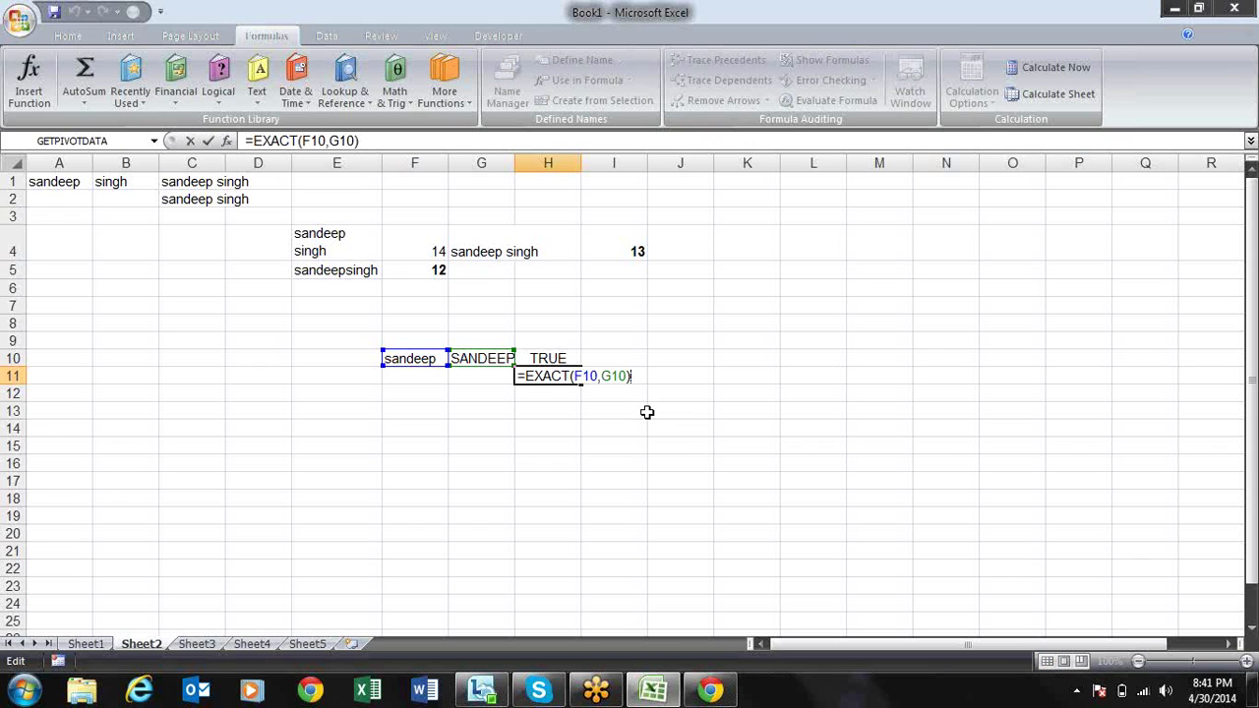
key("Return")
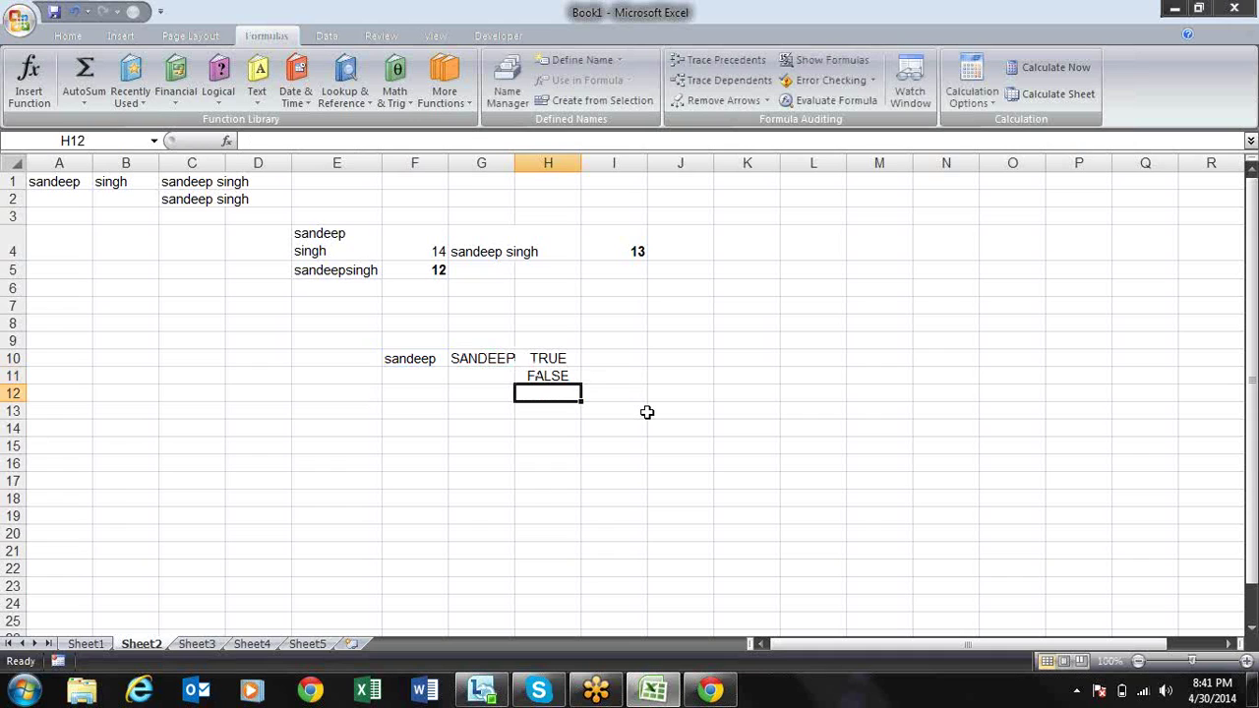
Step: Clear F10:H11 of the sandeep/SANDEEP values and comparison results
key("Up")
key("Up")
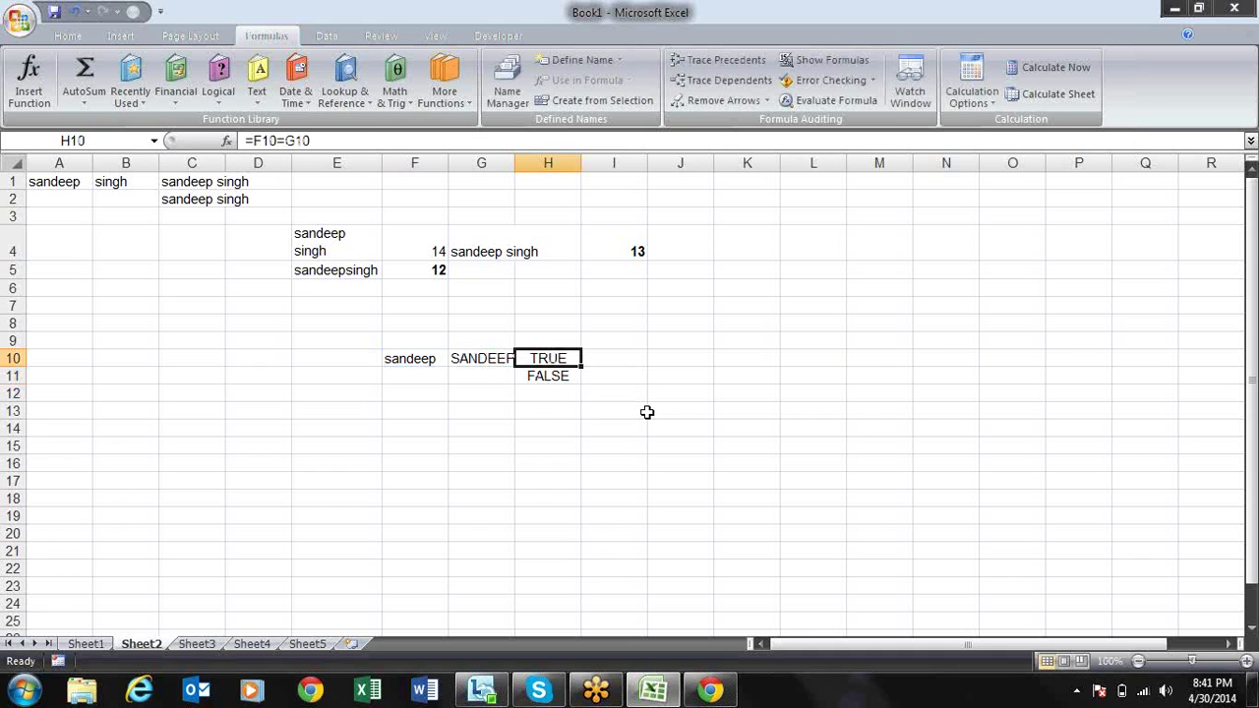
key("Left")
key("Left")
key("shift+Right")
key("shift+Right")
key("shift+Down")
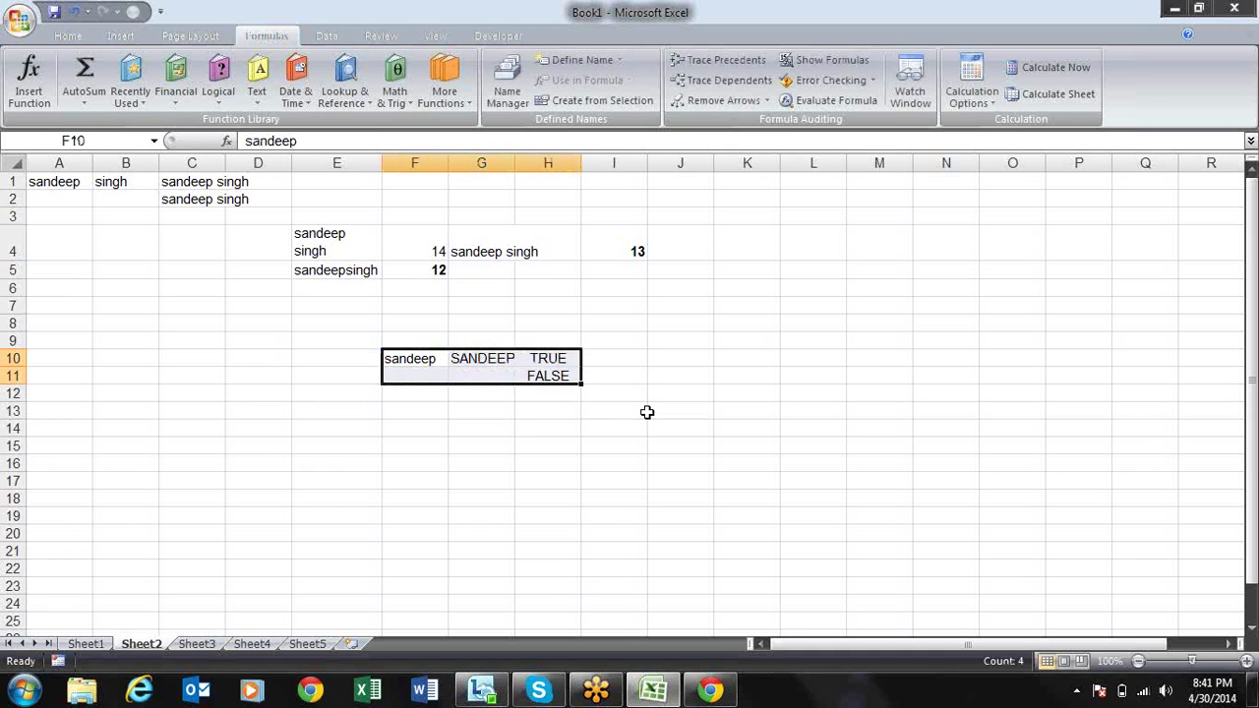
key("Delete")
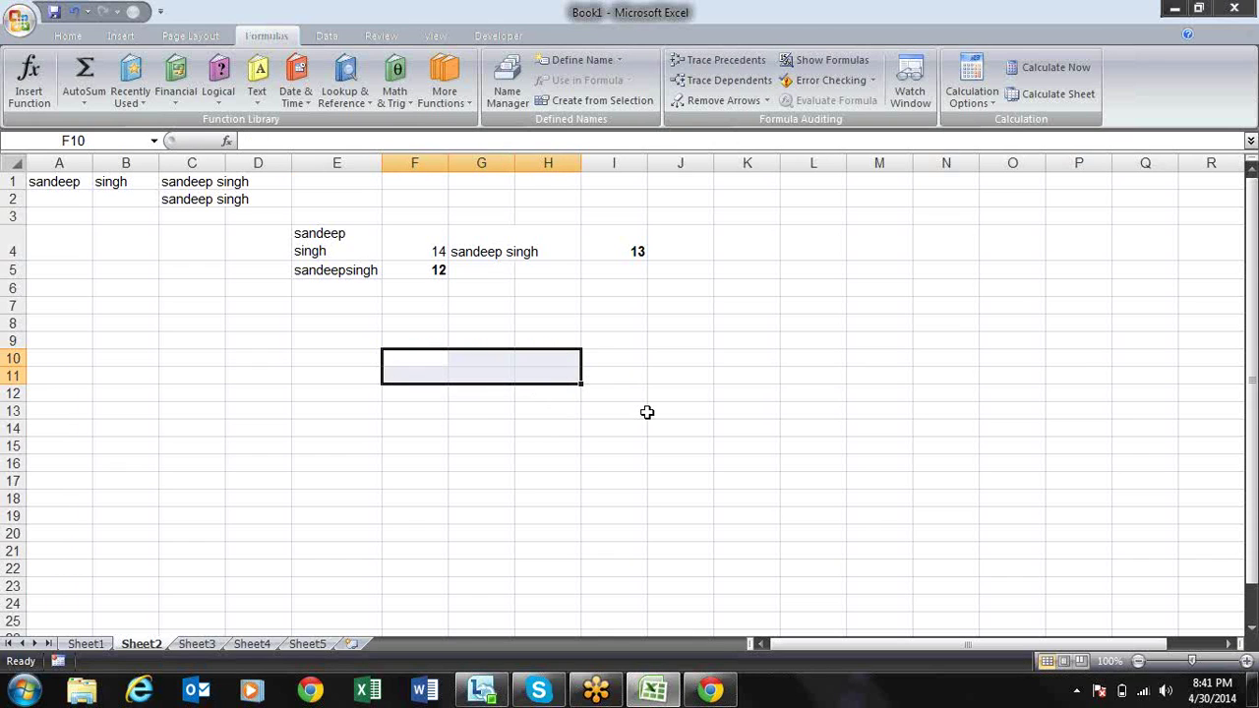
key("Left")
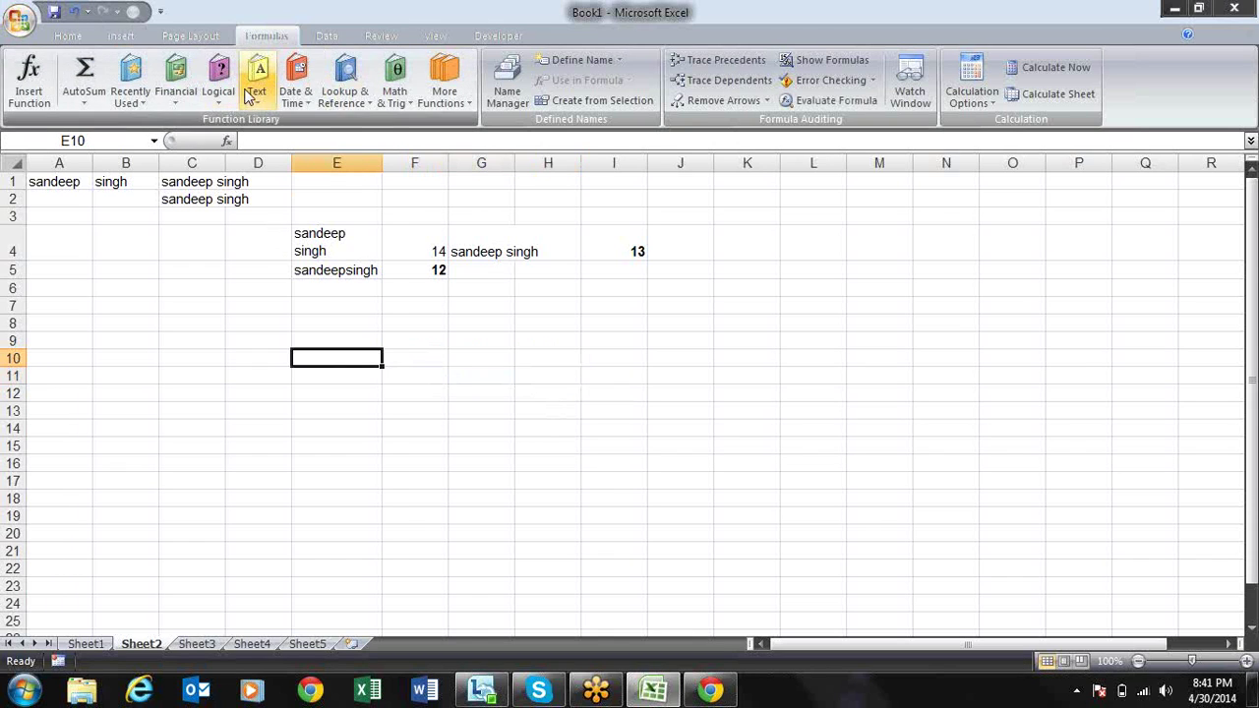
Step: Pick FIND from the Text functions, cancel it, and select E8 instead
left_click(254, 94)
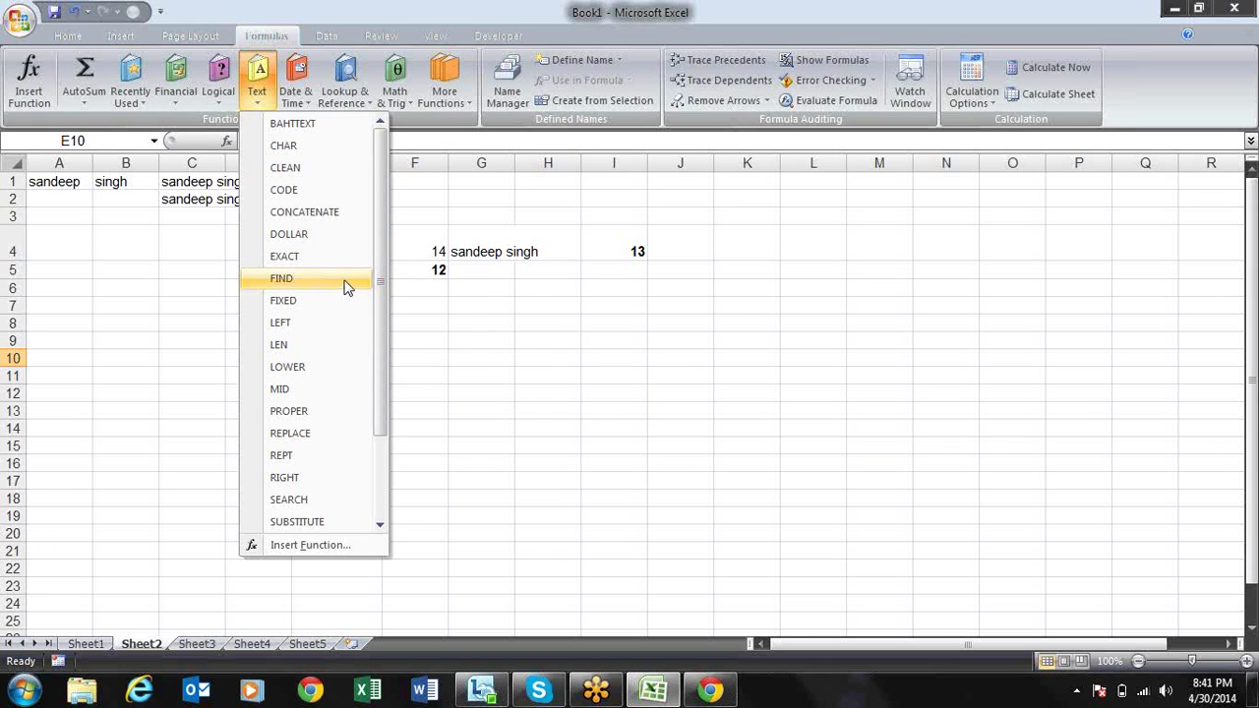
left_click(346, 286)
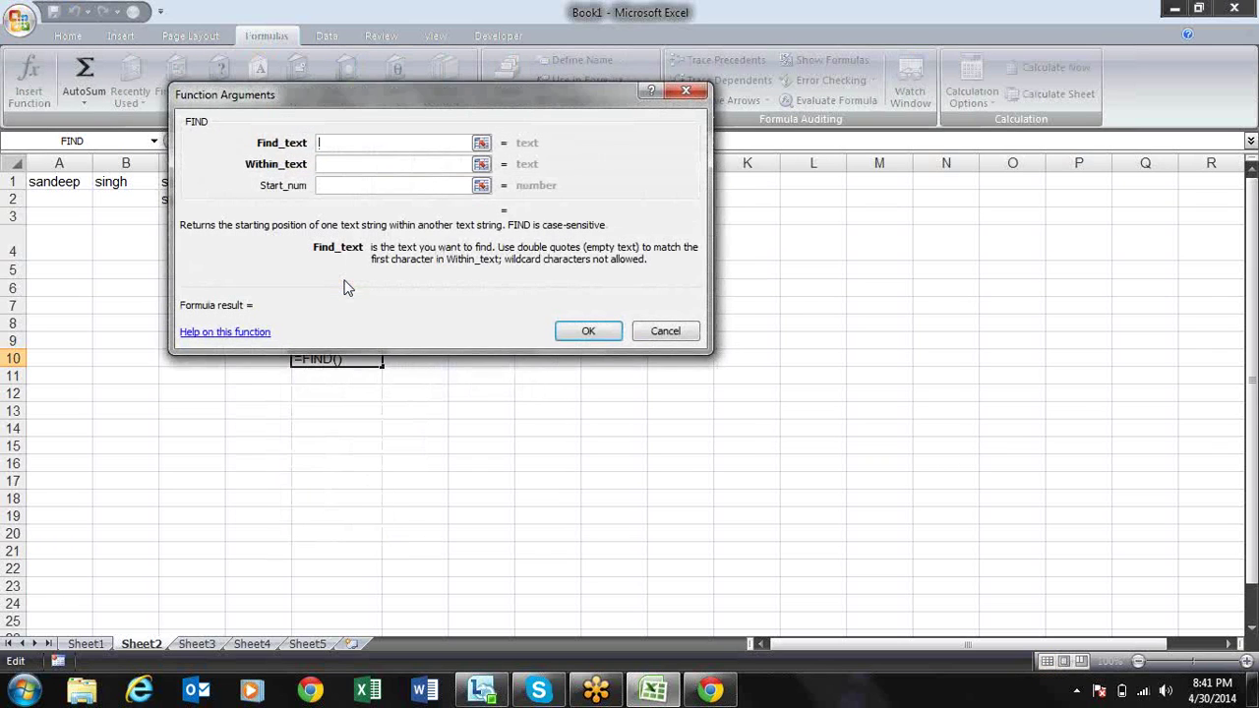
key("Escape")
left_click_drag(308, 340, 308, 327)
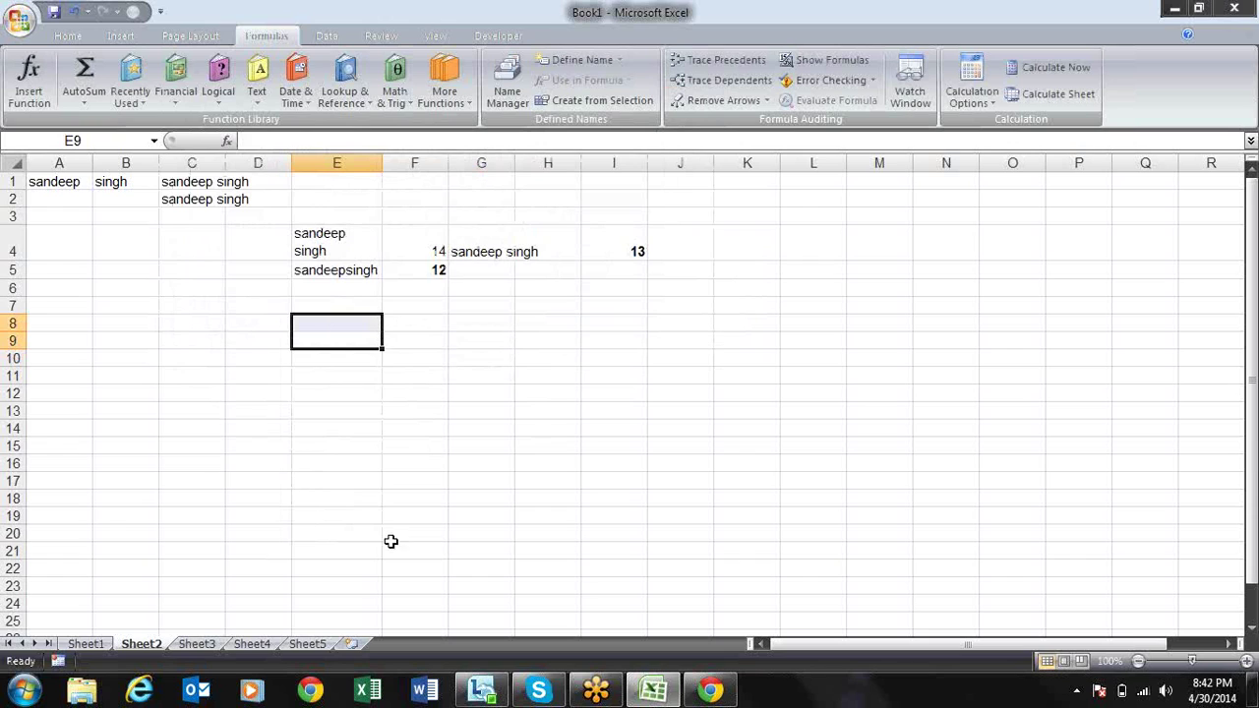
left_click(344, 340)
left_click(350, 322)
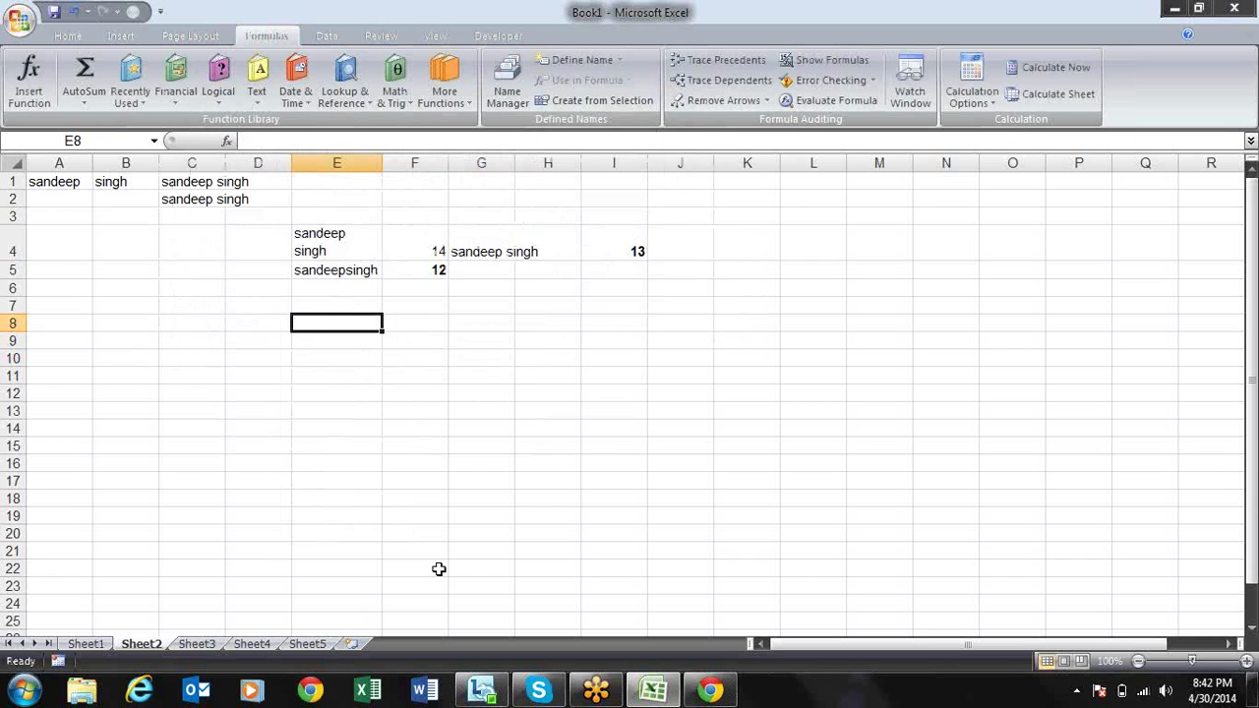
type("SAND")
key("BackSpace")
key("BackSpace")
key("BackSpace")
key("BackSpace")
type("ADNE")
key("BackSpace")
key("BackSpace")
key("BackSpace")
key("BackSpace")
key("Return")
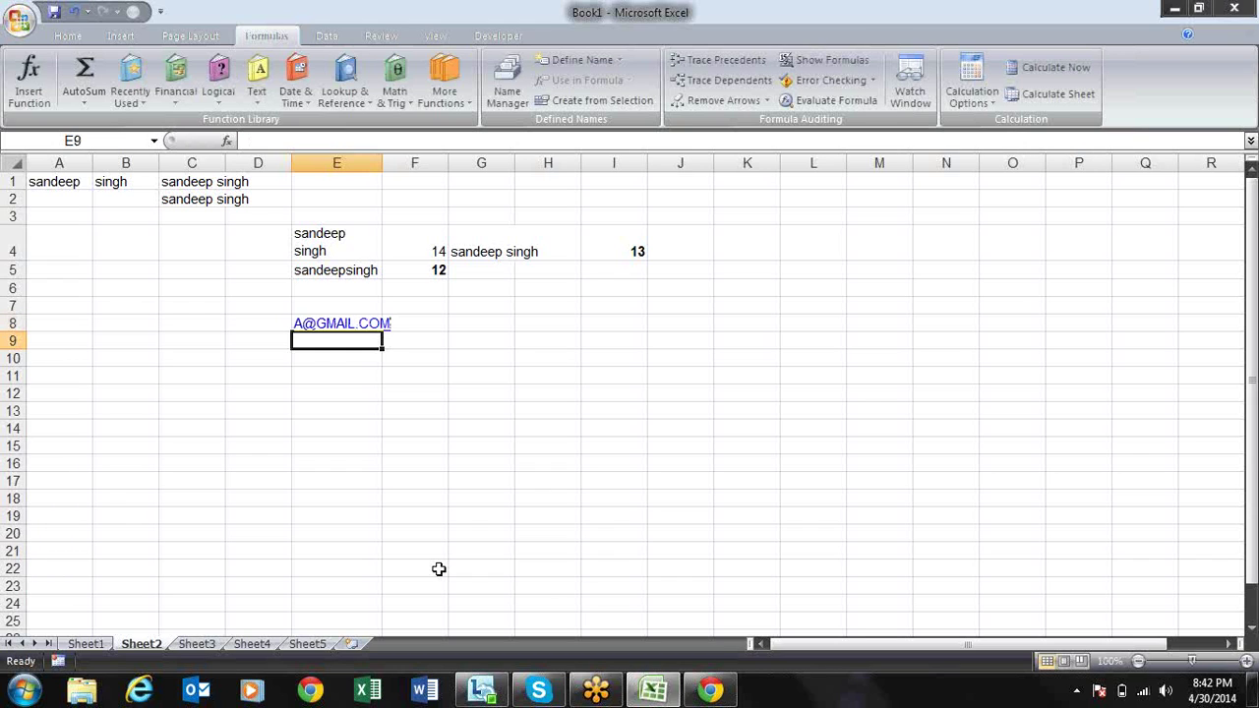
type("OM")
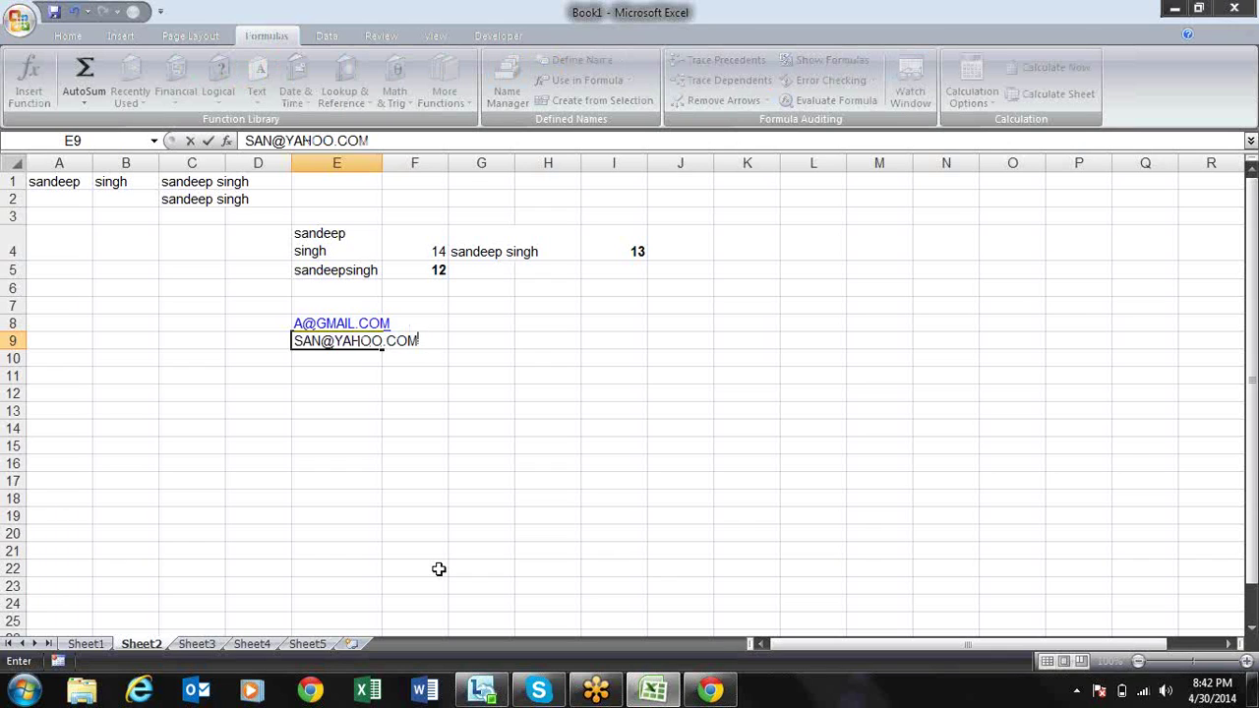
key("Return")
key("Up")
key("Up")
key("Right")
key("Right")
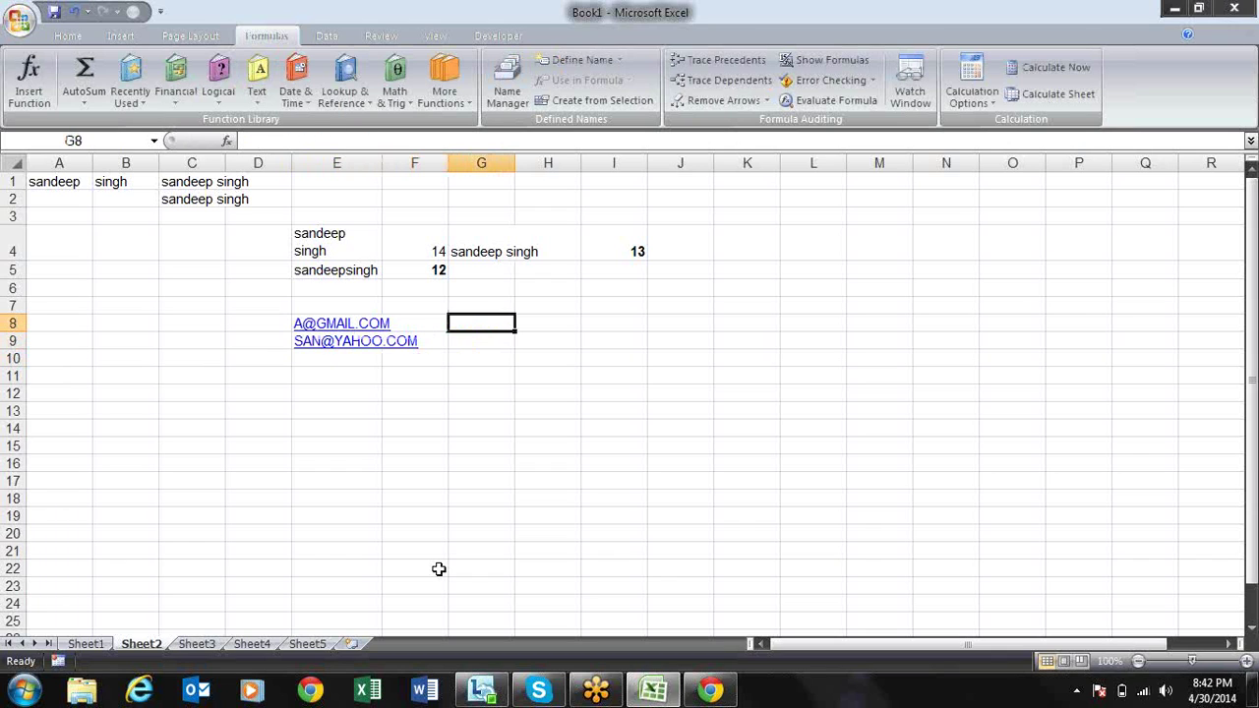
Step: Enter =FIND("@",E8,1) in G8, returning position 2
type("=FIND(")
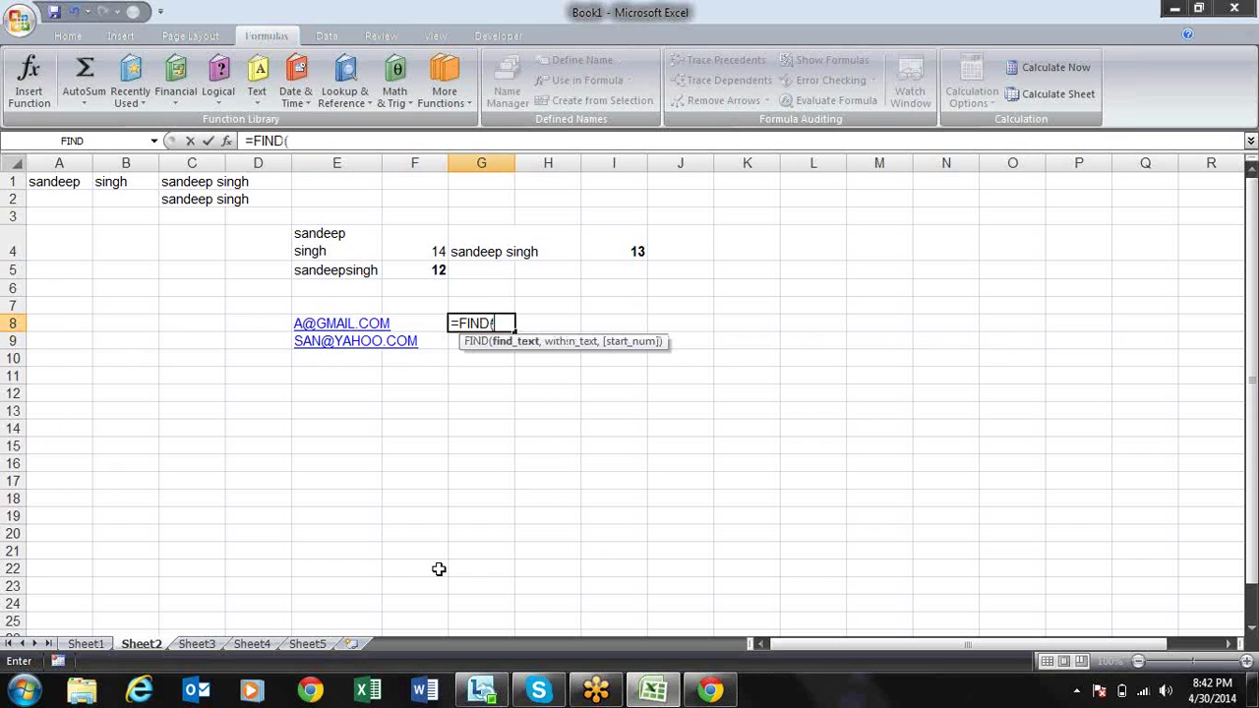
type("\"@\",")
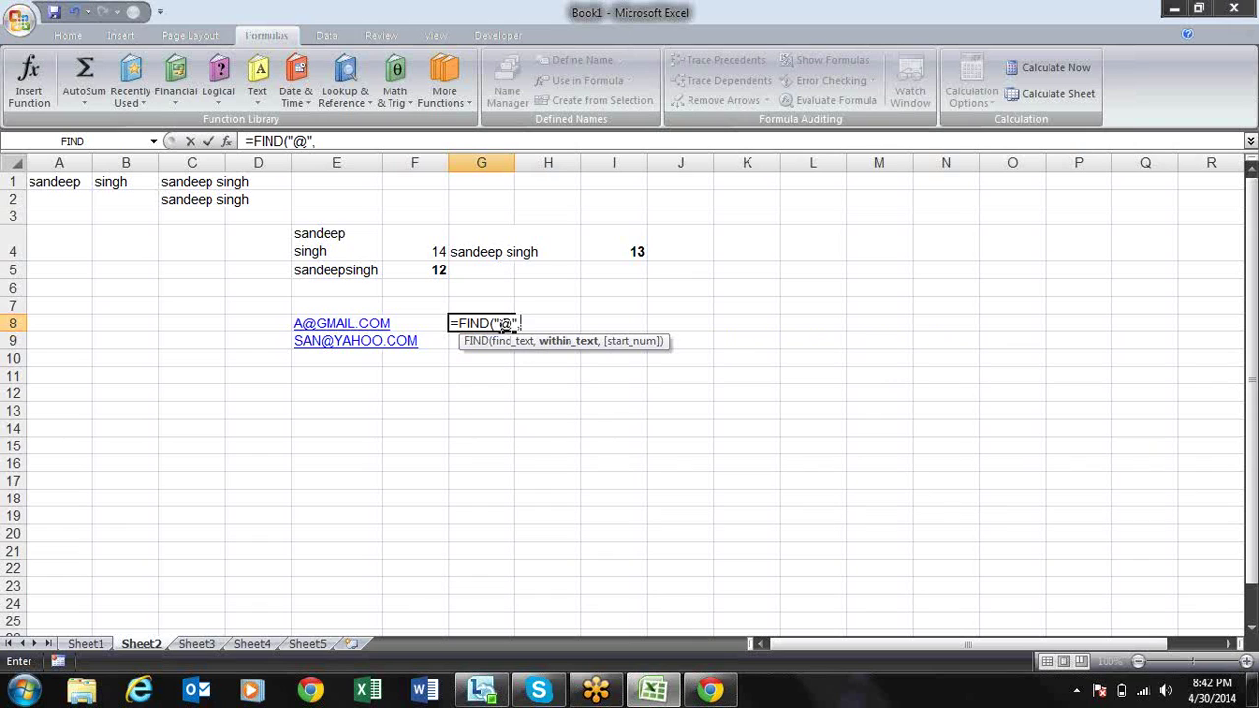
left_click(515, 343)
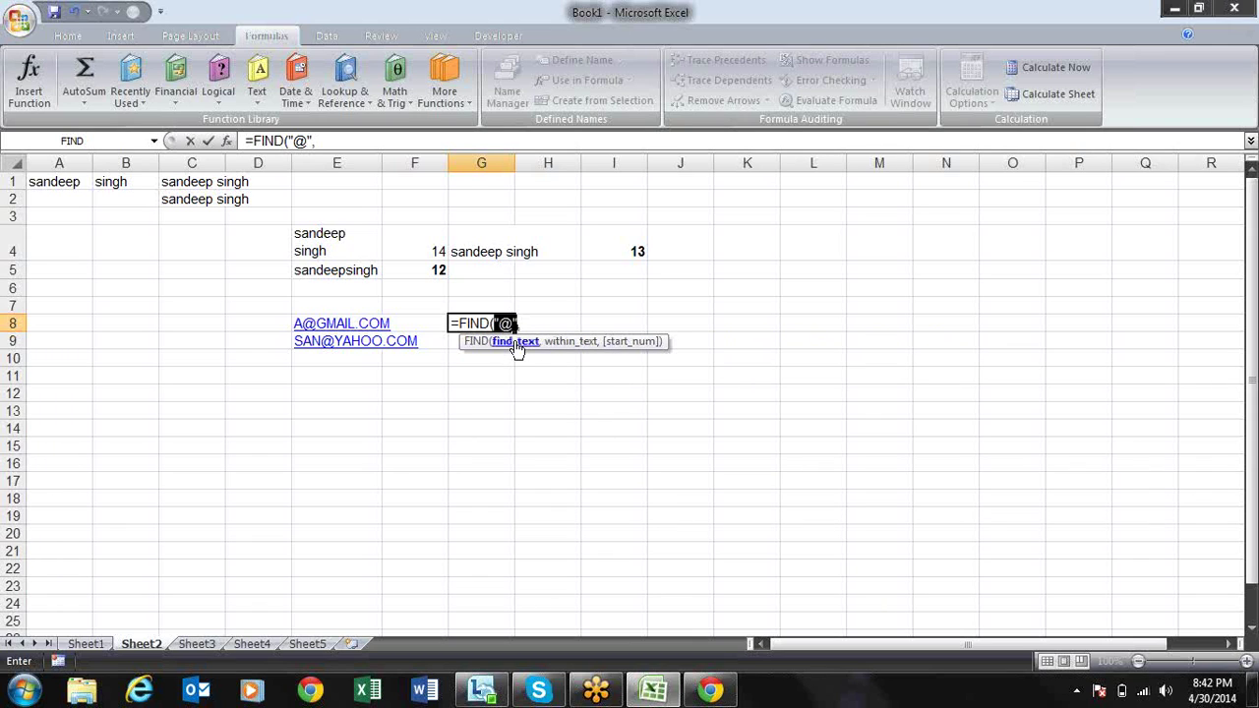
left_click(529, 315)
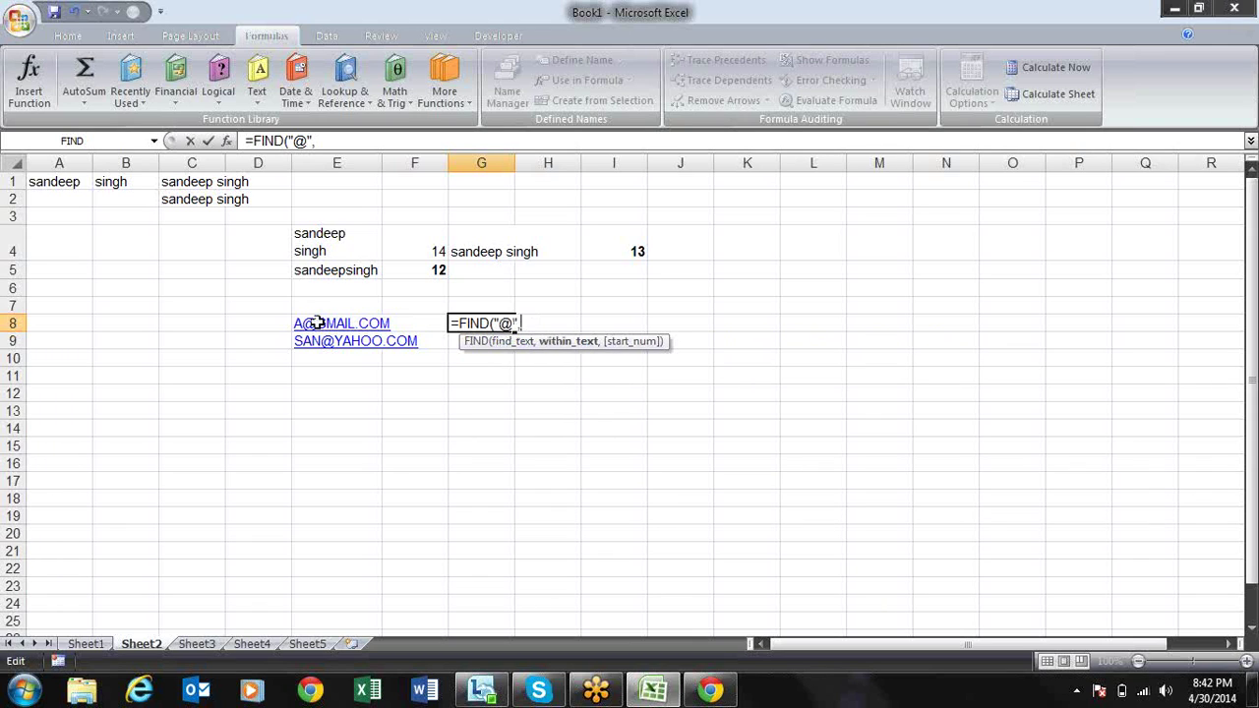
left_click(316, 330)
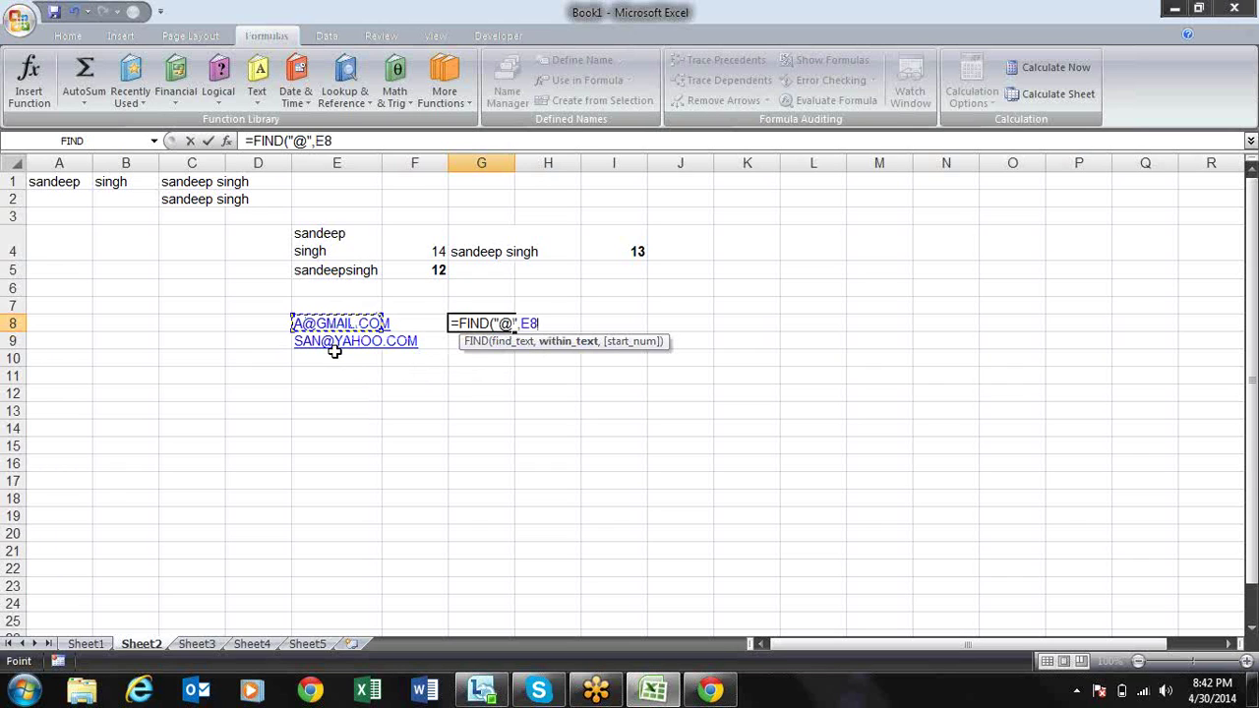
type(",")
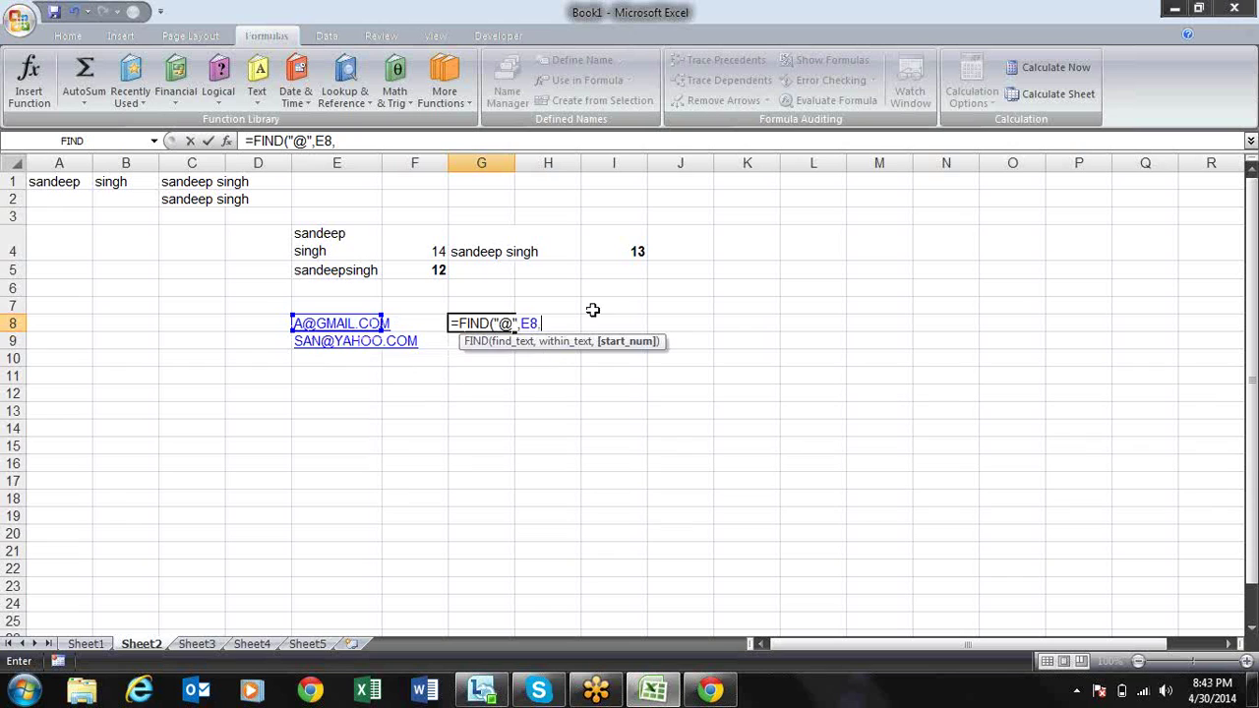
type("1)")
key("Return")
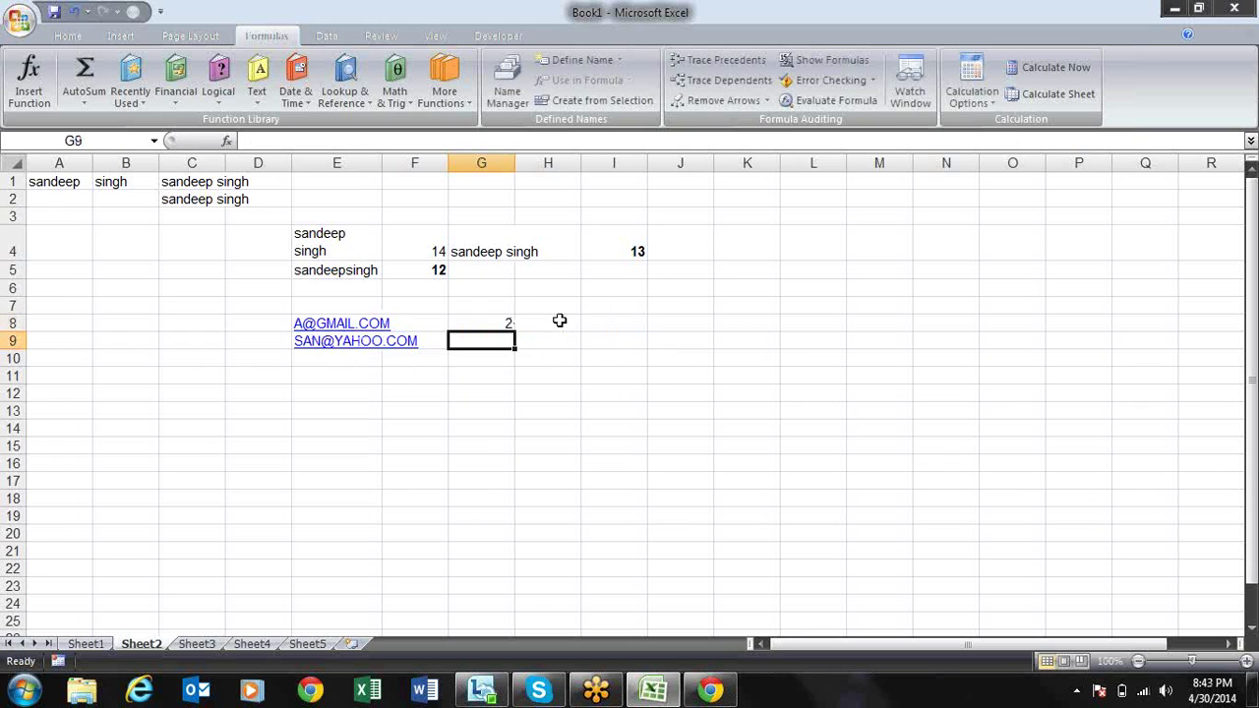
Step: Fill the FIND formula down to G9, giving 4, and review the results
key("ctrl+d")
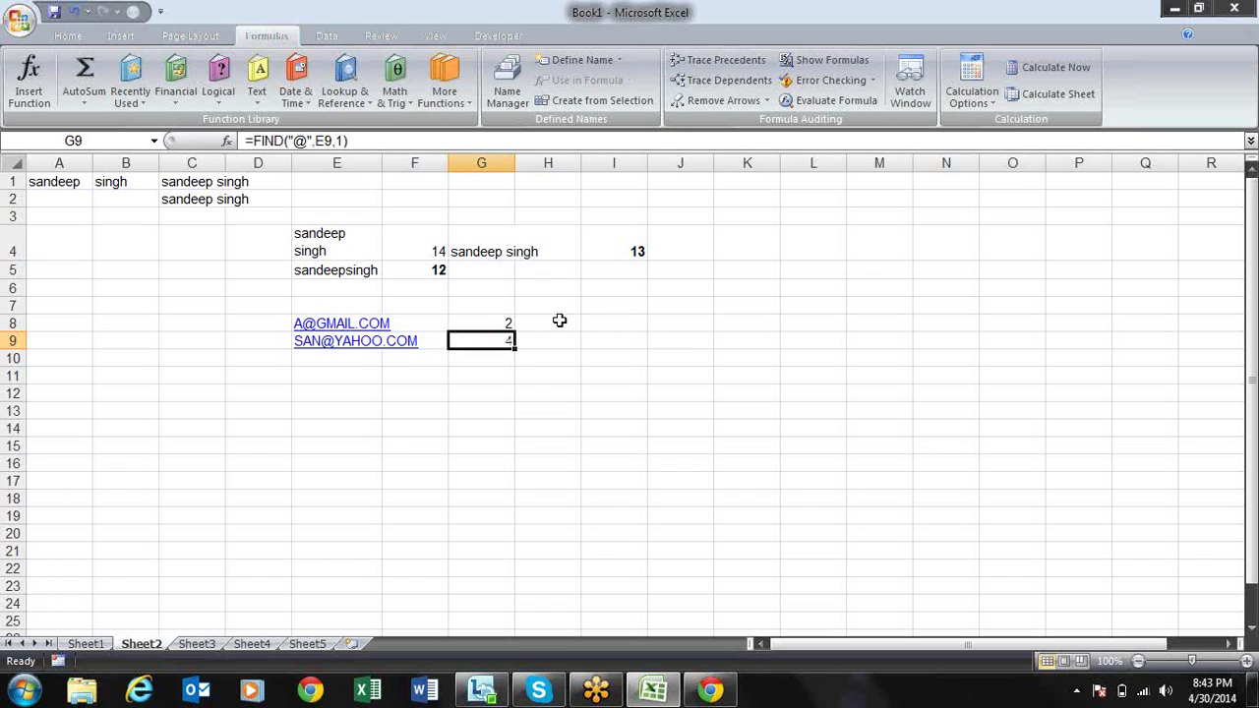
key("Left")
key("Left")
key("Left")
key("Right")
key("Up")
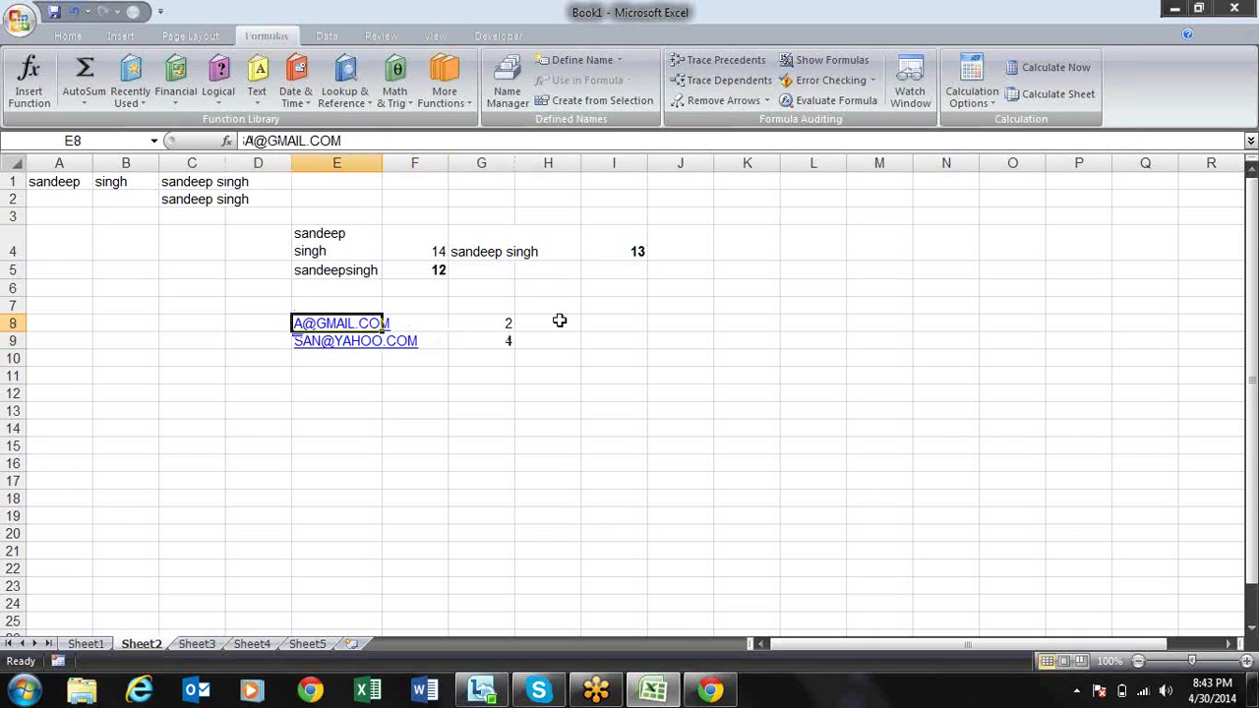
key("Down")
key("Up")
key("Right")
key("Right")
key("Left")
key("Right")
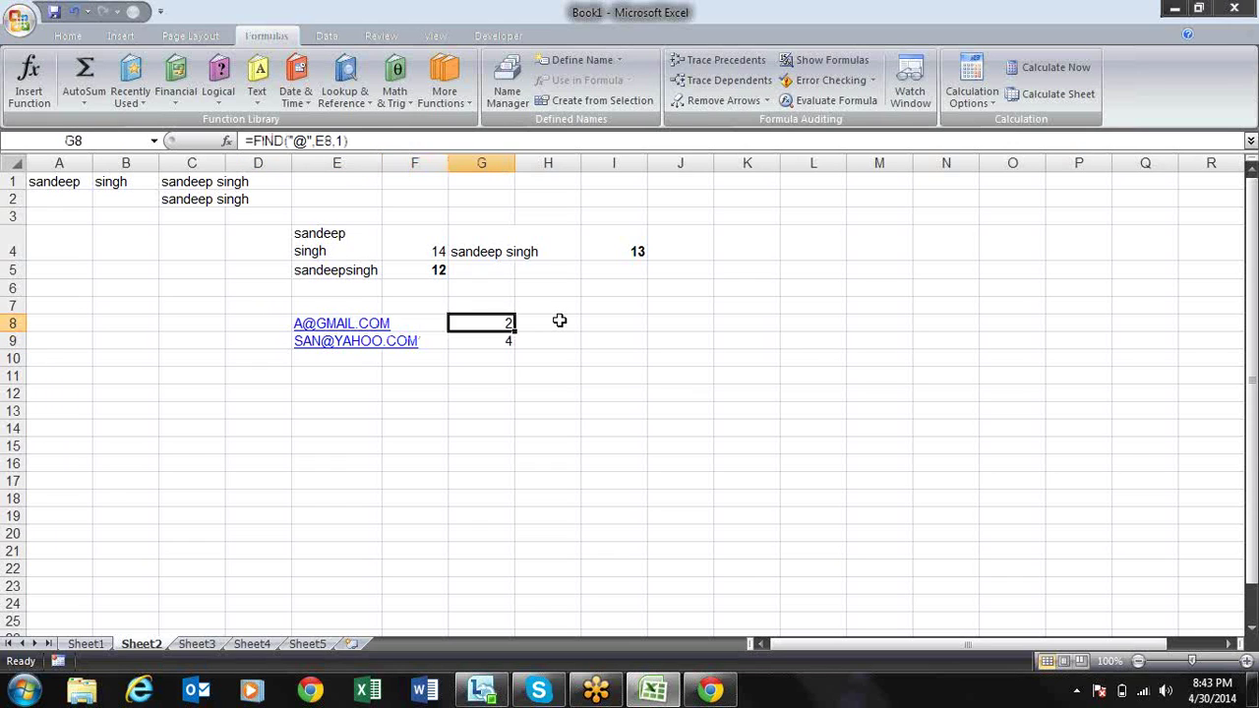
Step: Clear the email addresses and FIND results from E8:G9
key("Left")
key("Left")
key("shift+Right")
key("shift+Right")
key("shift+Down")
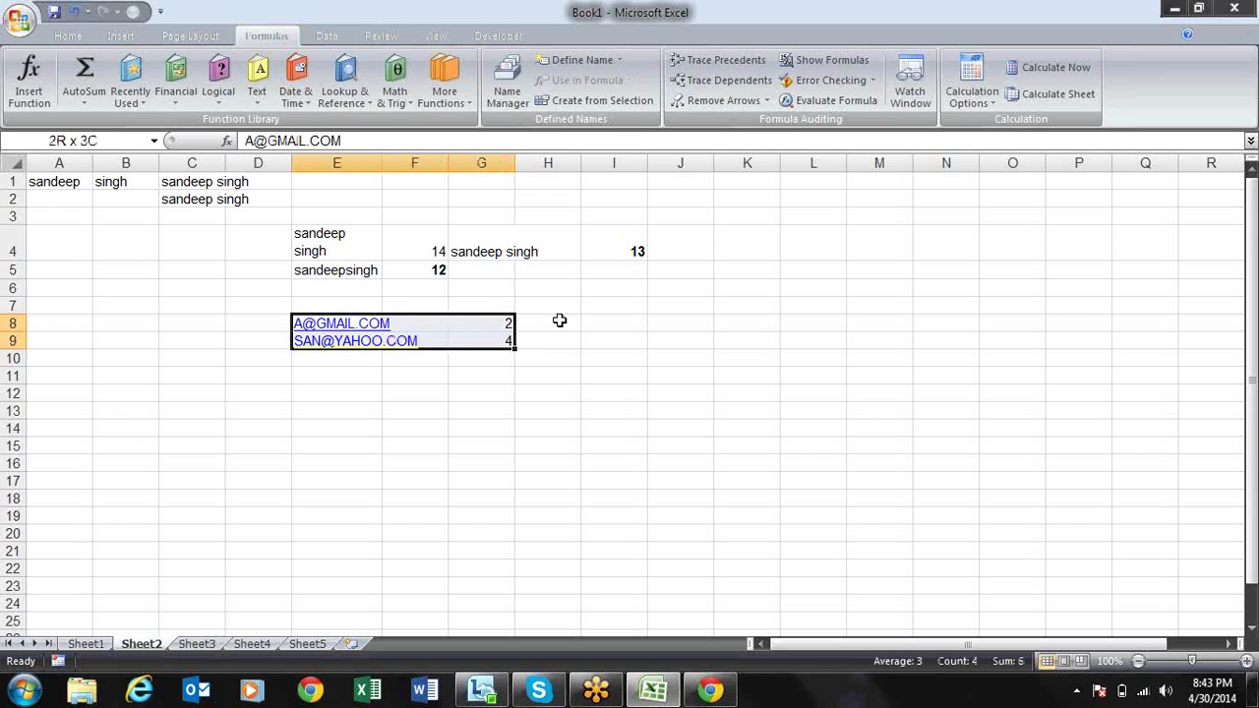
key("Delete")
key("Left")
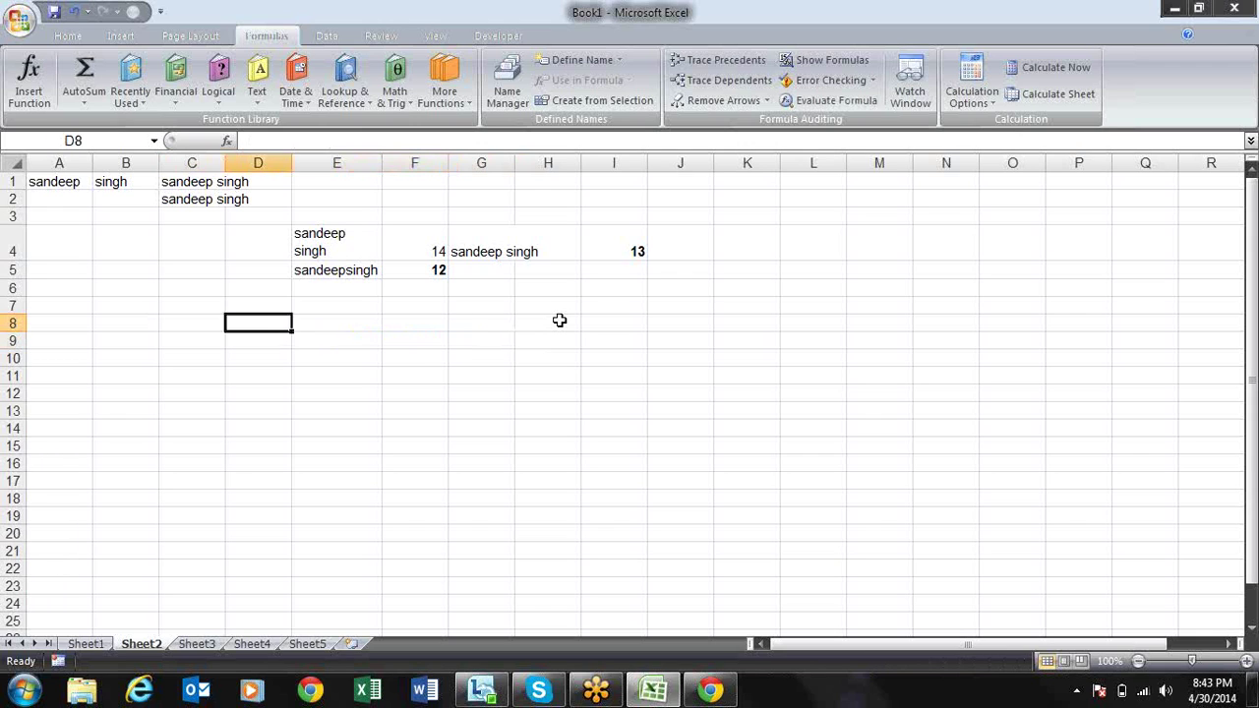
key("Right")
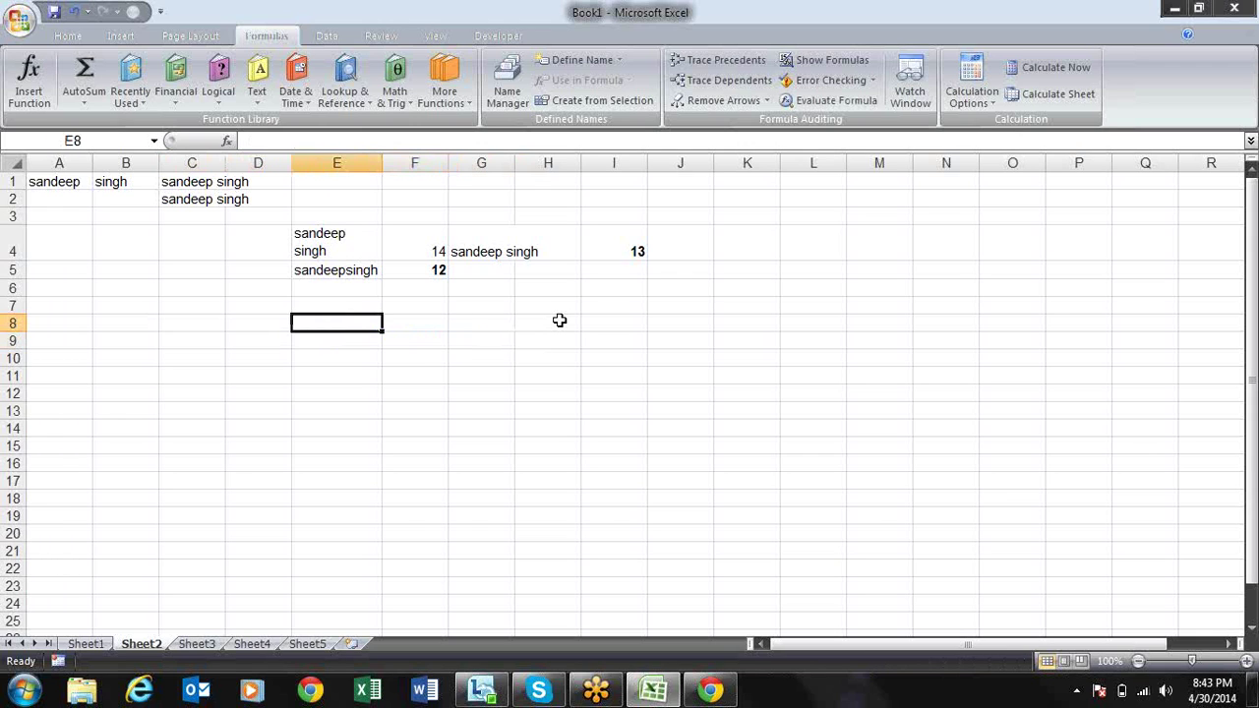